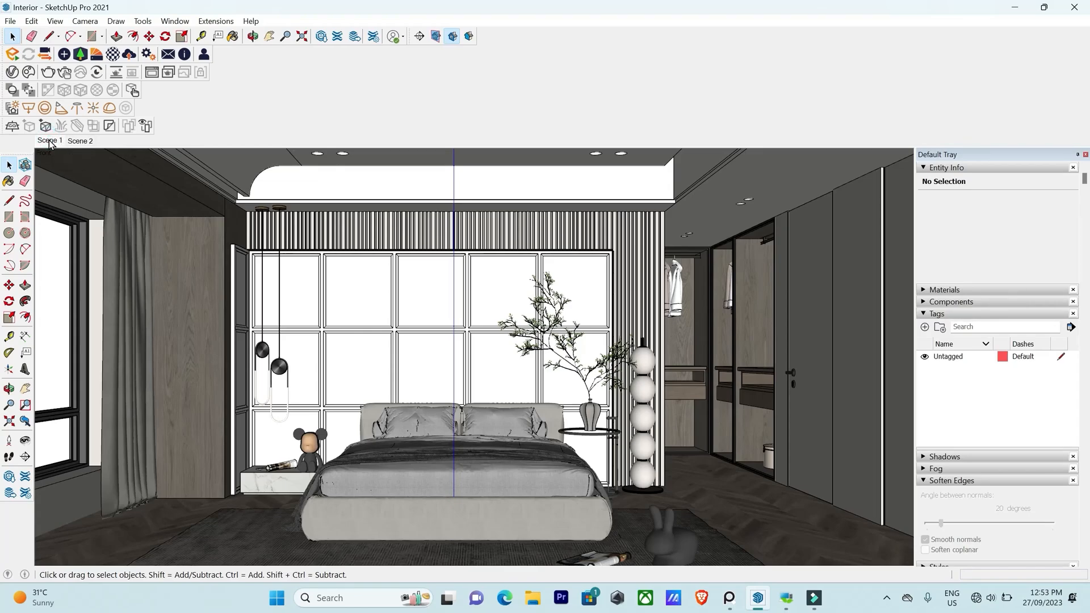
Switch the view to Scene 2 and open the V-Ray render settings.
left_click(84, 142)
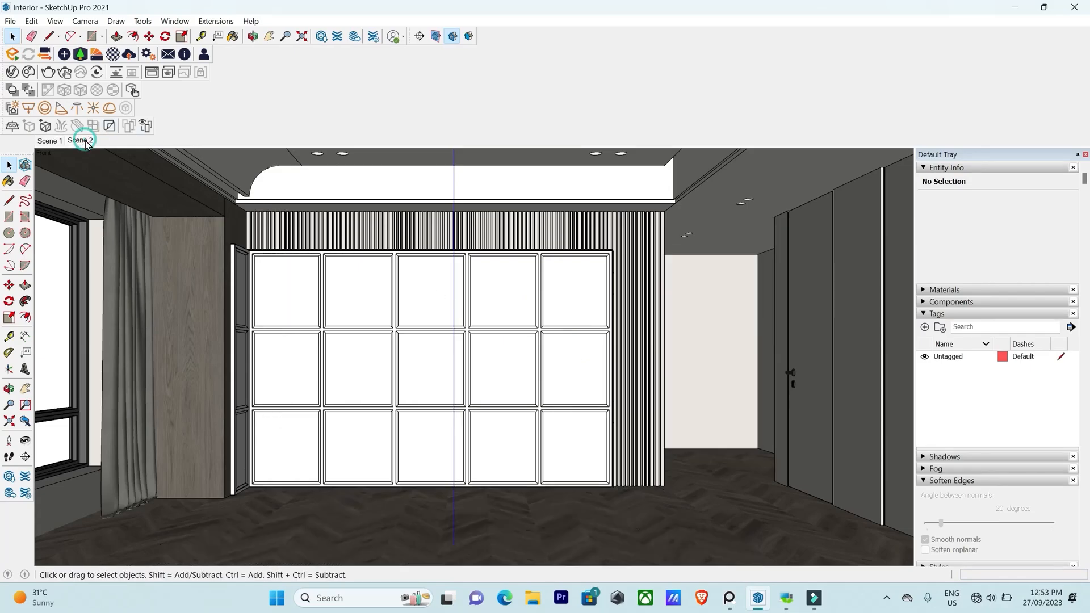
left_click(378, 350)
left_click(12, 72)
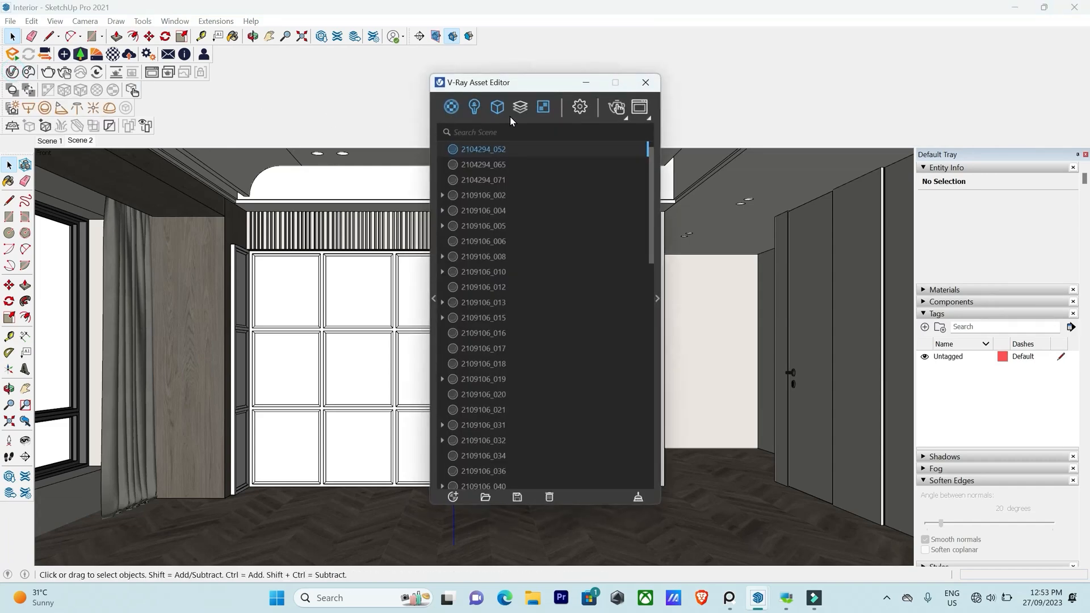
left_click(579, 109)
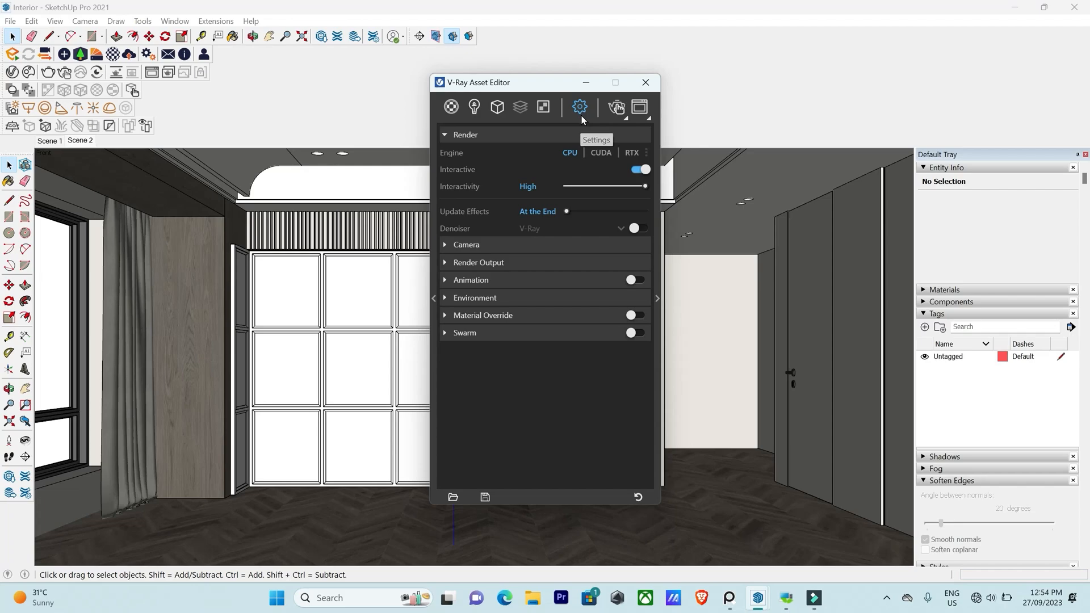
left_click(445, 246)
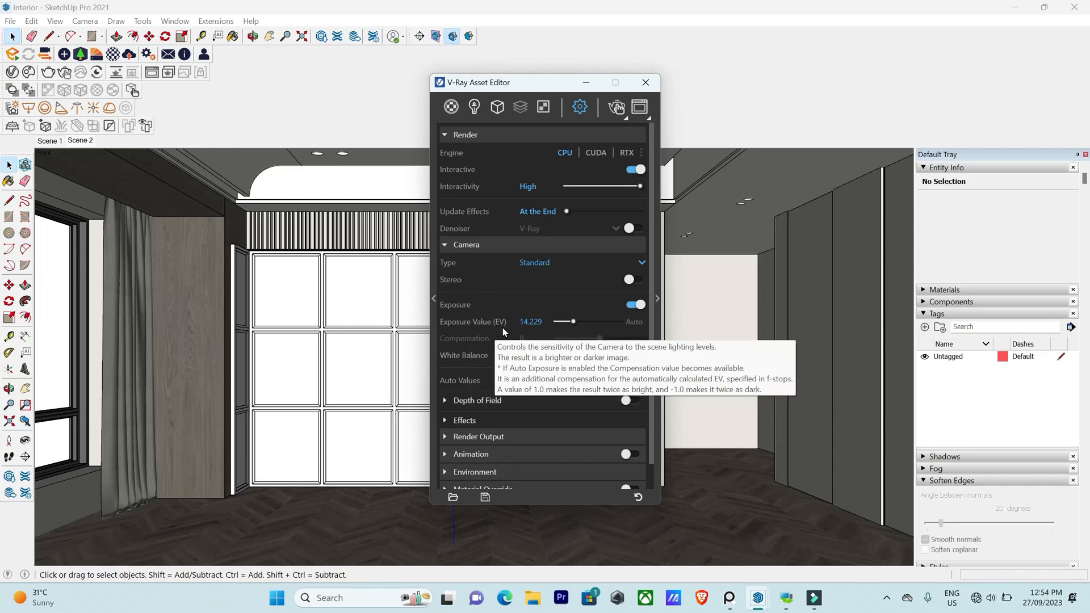
left_click(448, 245)
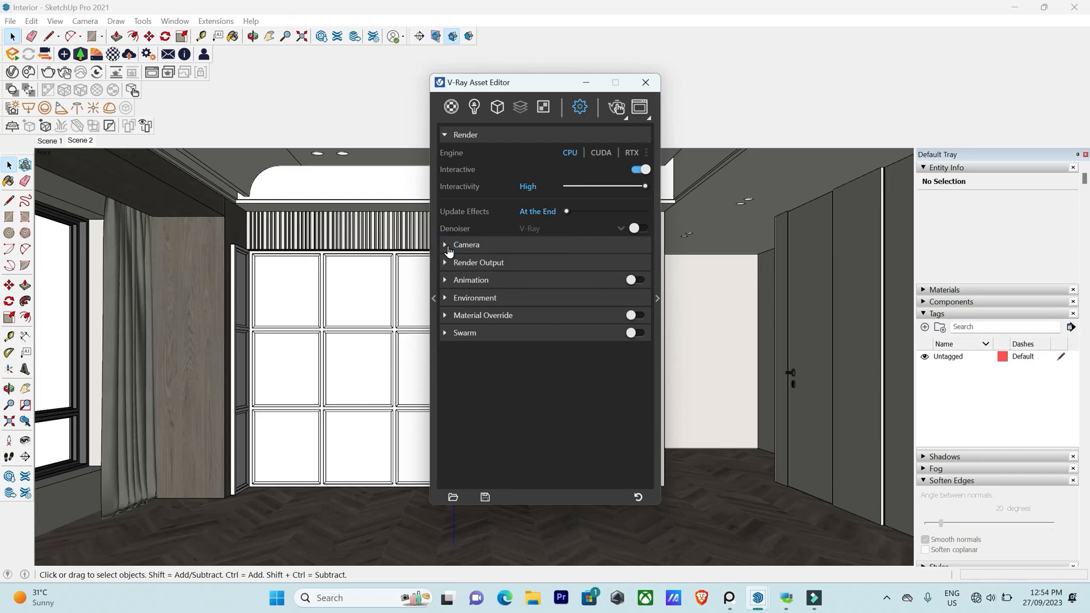
Configure the render output with an image width of 600, Safe Frame on and the V-Ray denoiser enabled.
left_click(448, 264)
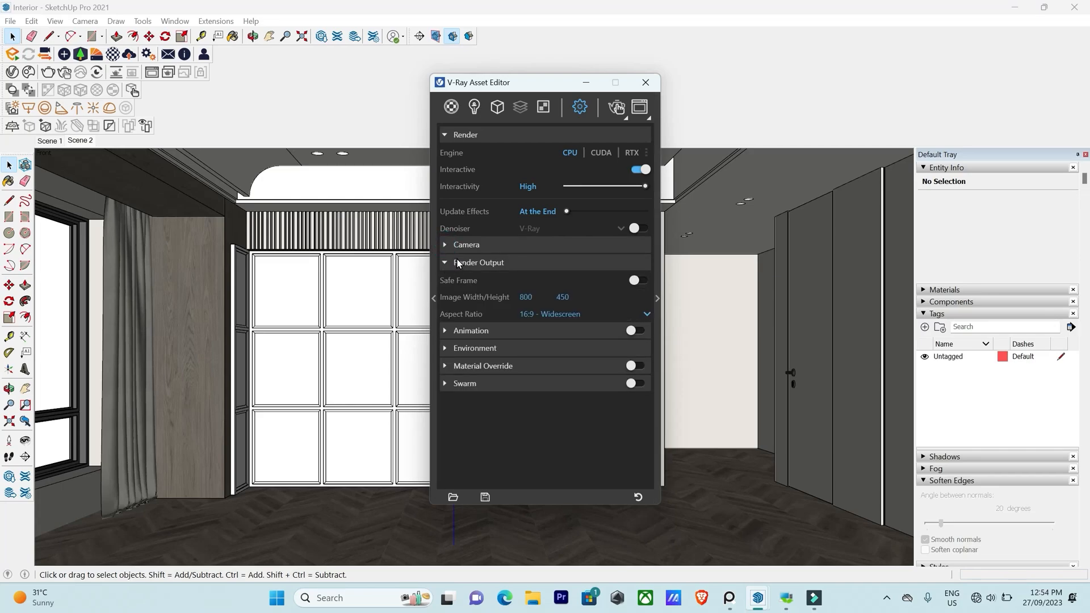
left_click(526, 297)
type("600")
left_click(574, 299)
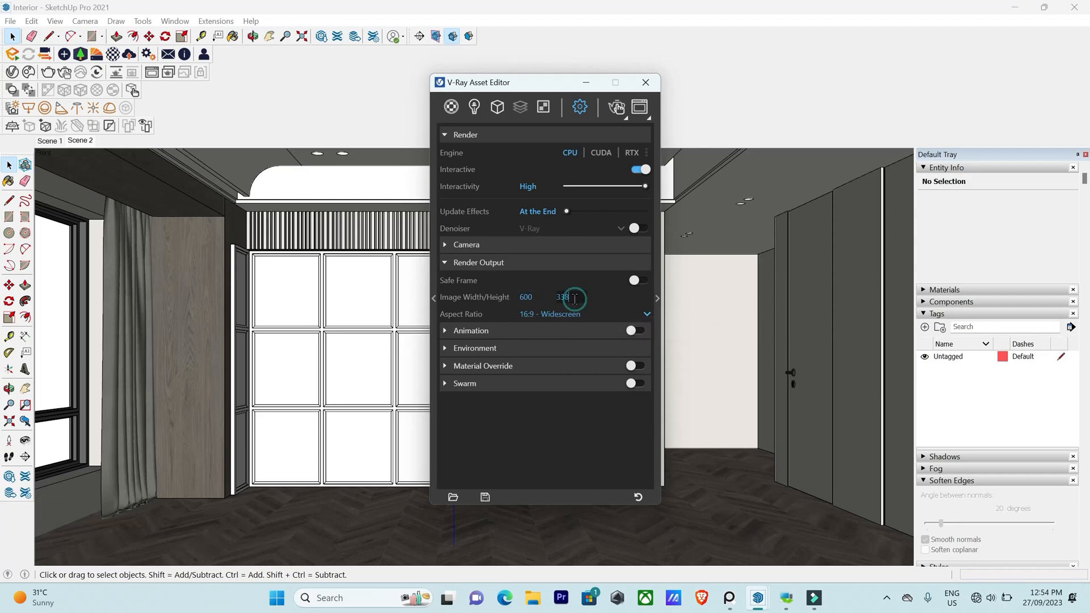
left_click(641, 281)
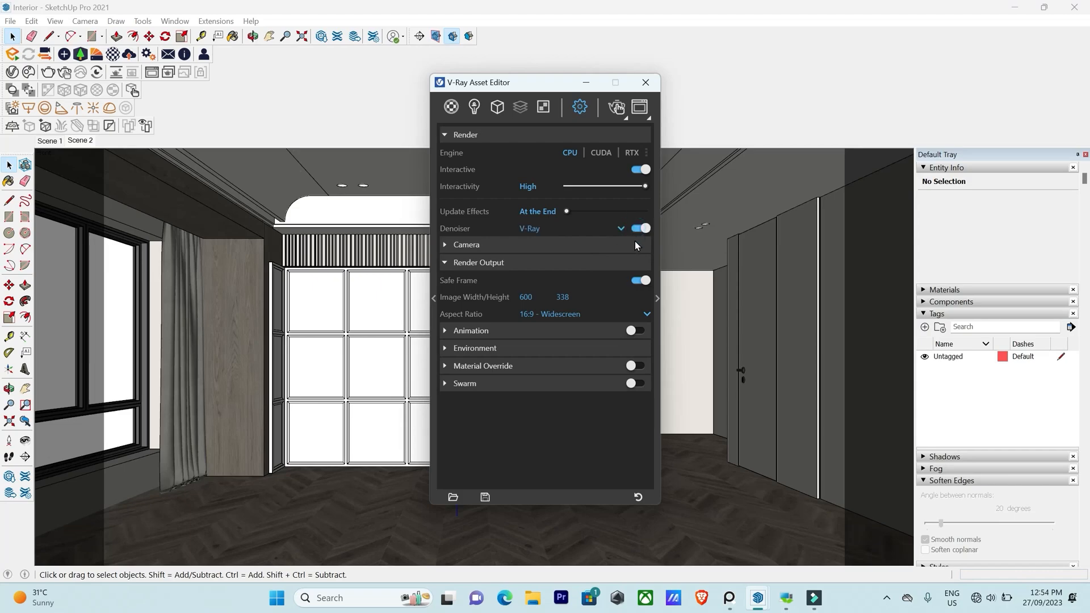
Start an interactive render and arrange the enlarged frame buffer, with its history and layers collapsed, beside the V-Ray Asset Editor.
left_click(615, 108)
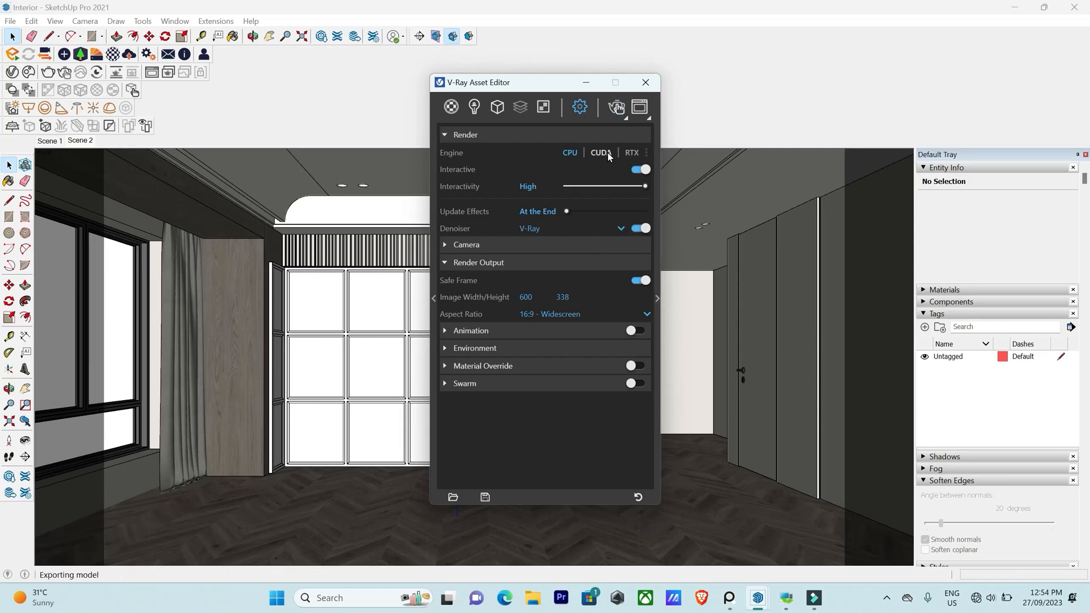
left_click_drag(459, 114, 383, 97)
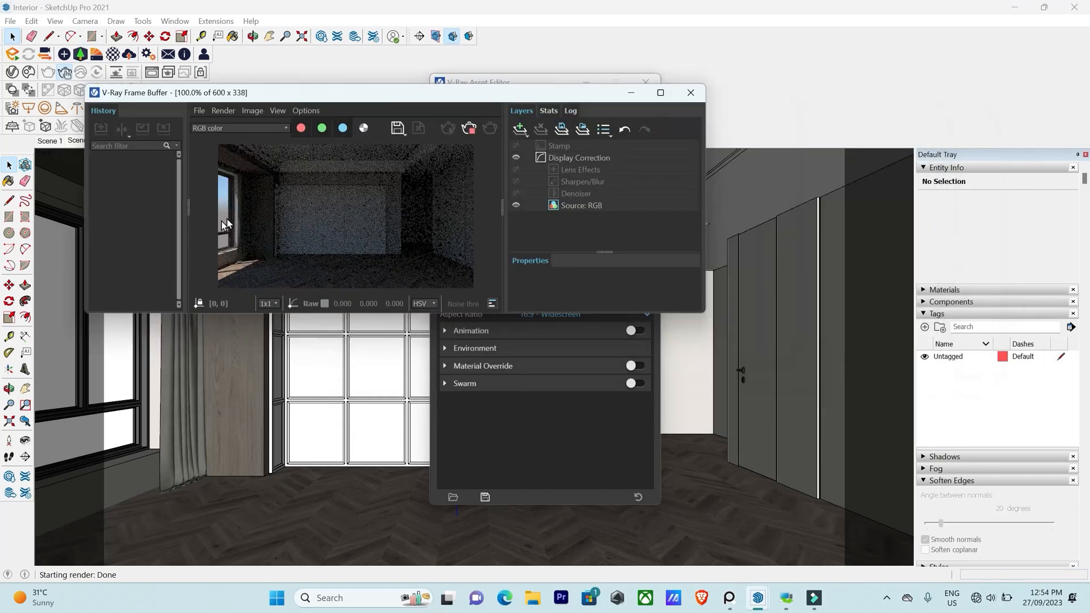
left_click(190, 204)
left_click(503, 202)
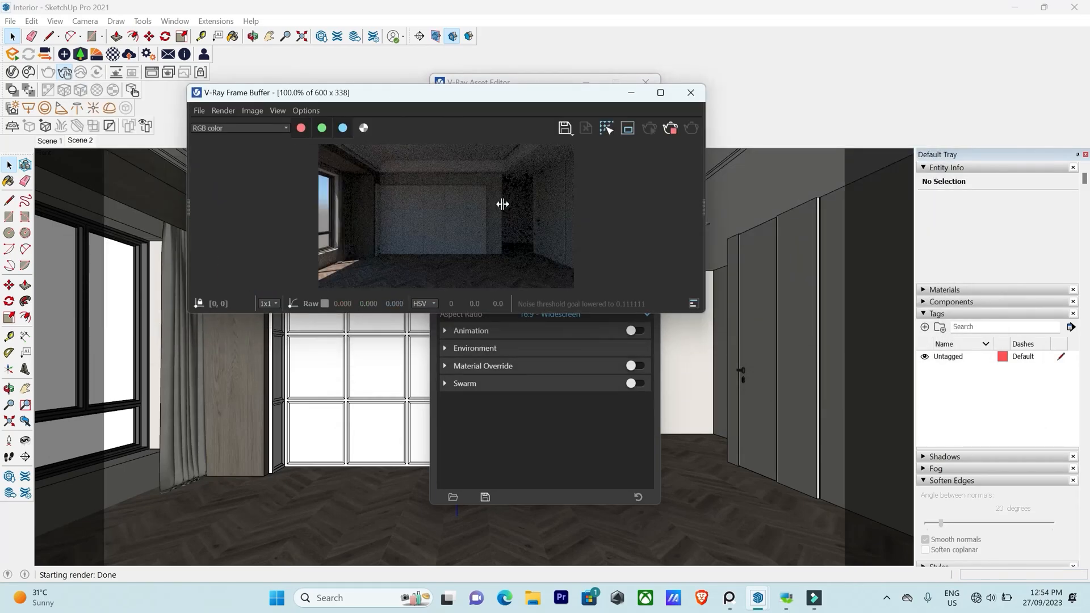
left_click_drag(702, 314, 663, 482)
double_click(505, 368)
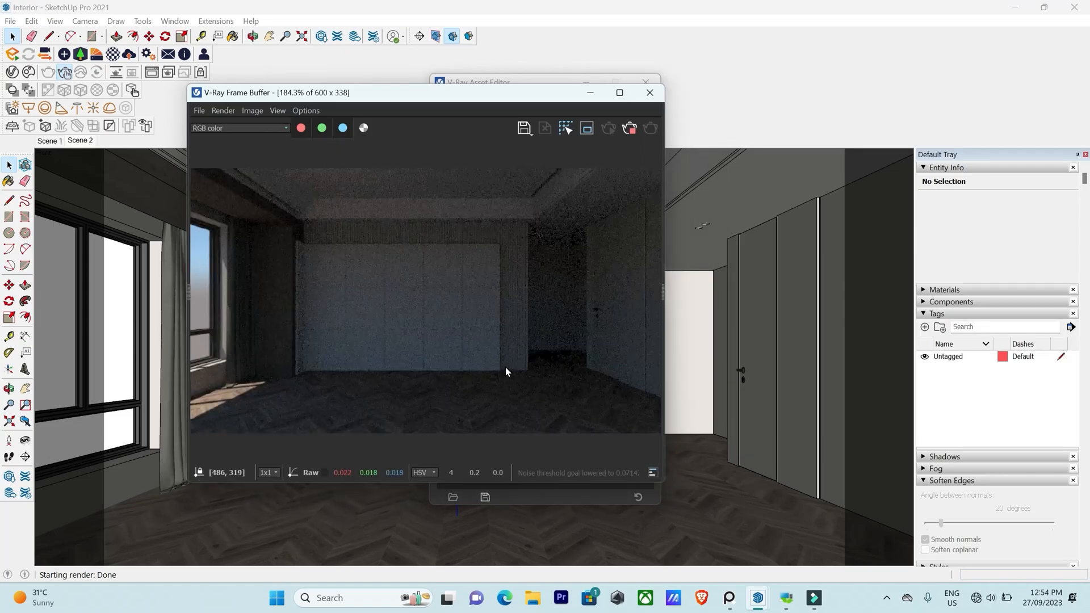
left_click_drag(529, 92, 745, 70)
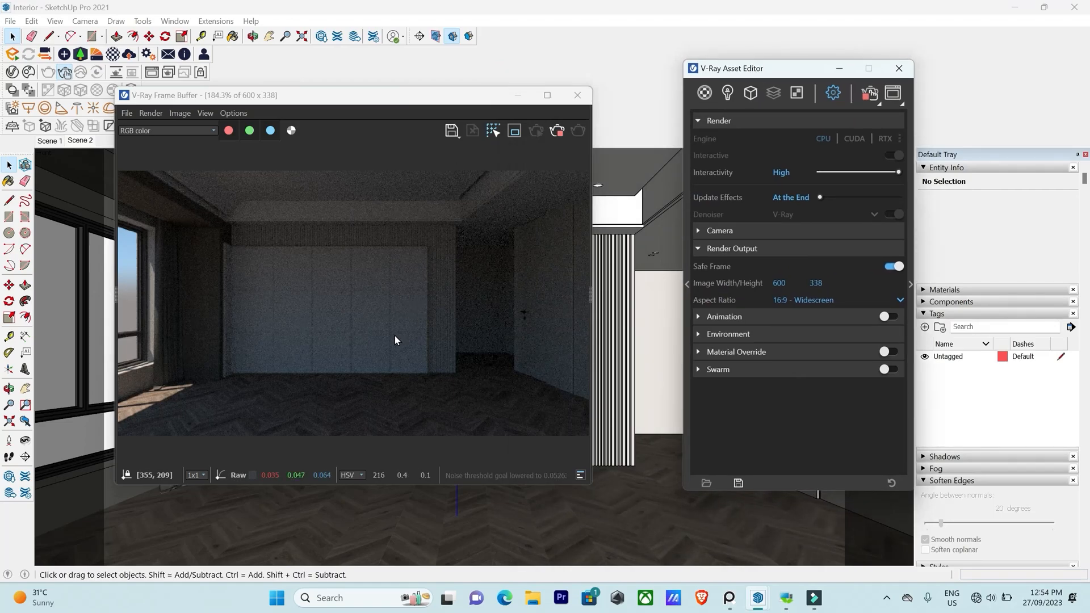
scroll(340, 328, "down", 4)
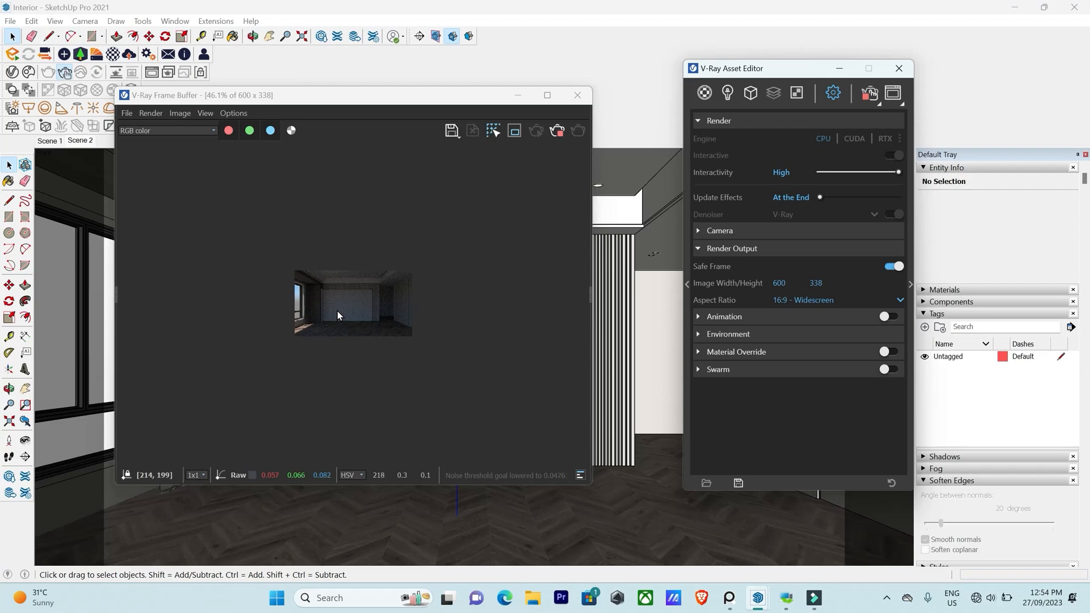
scroll(338, 311, "up", 4)
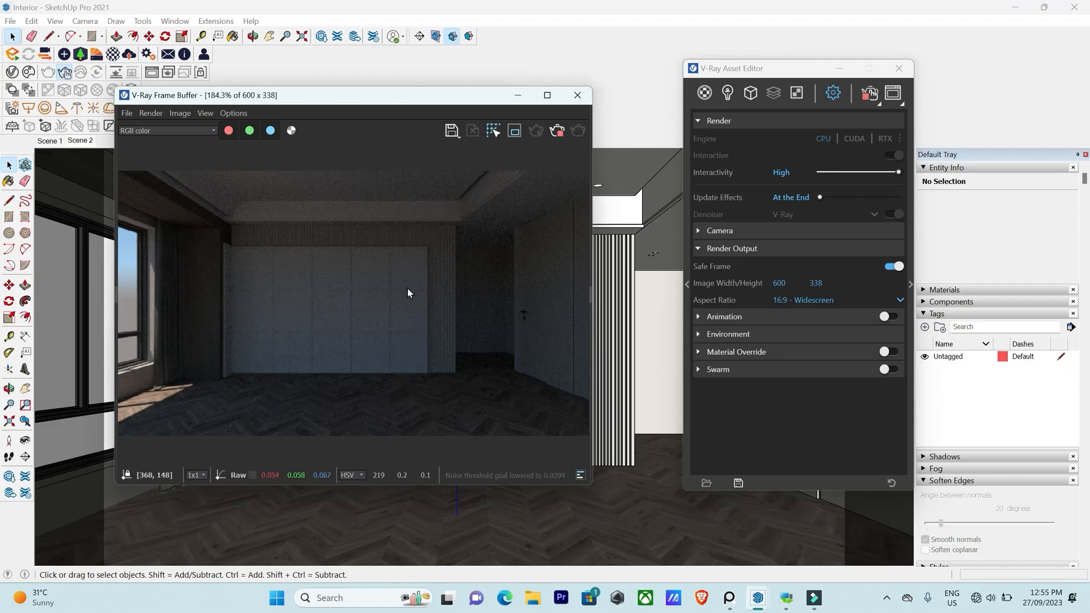
Enable Material Override for the scene and rerun the interactive render.
left_click(869, 92)
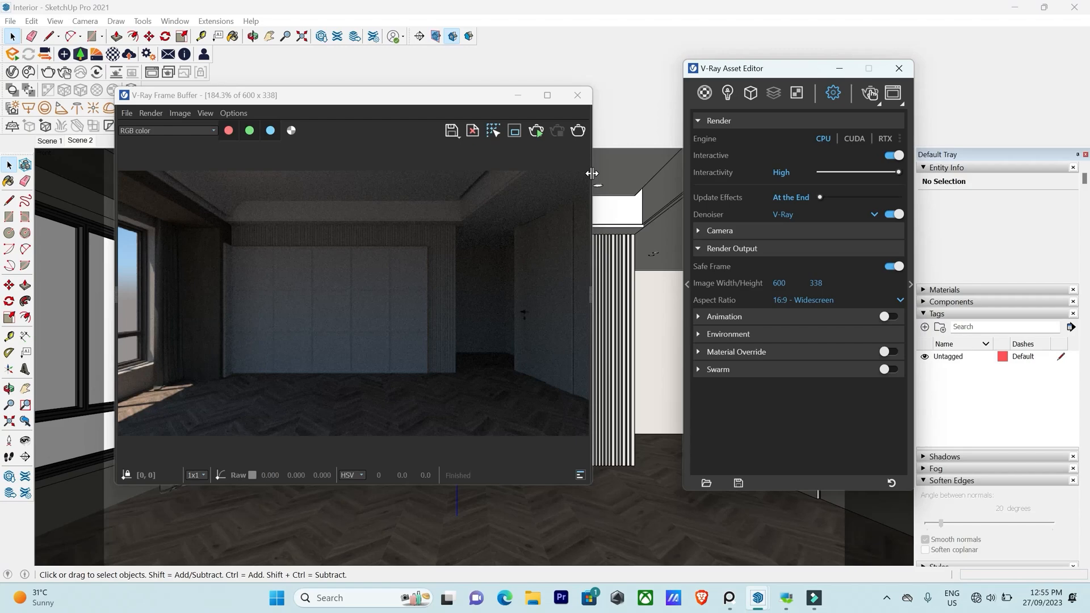
left_click(886, 352)
left_click(536, 131)
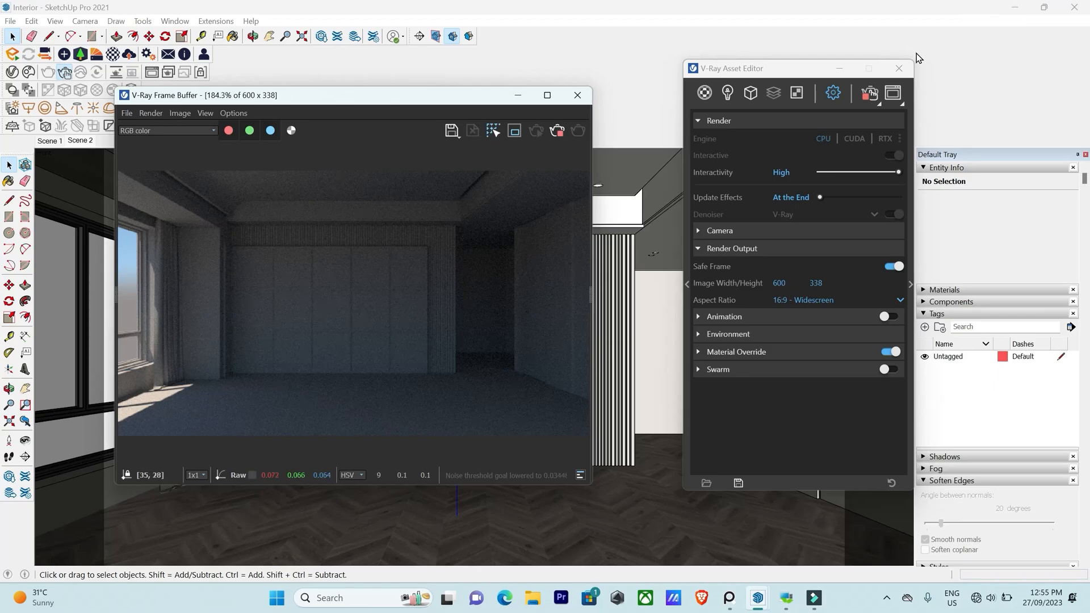
Open the SunLight's parameters in the V-Ray Asset Editor, keeping the frame buffer visible beside it.
left_click(728, 92)
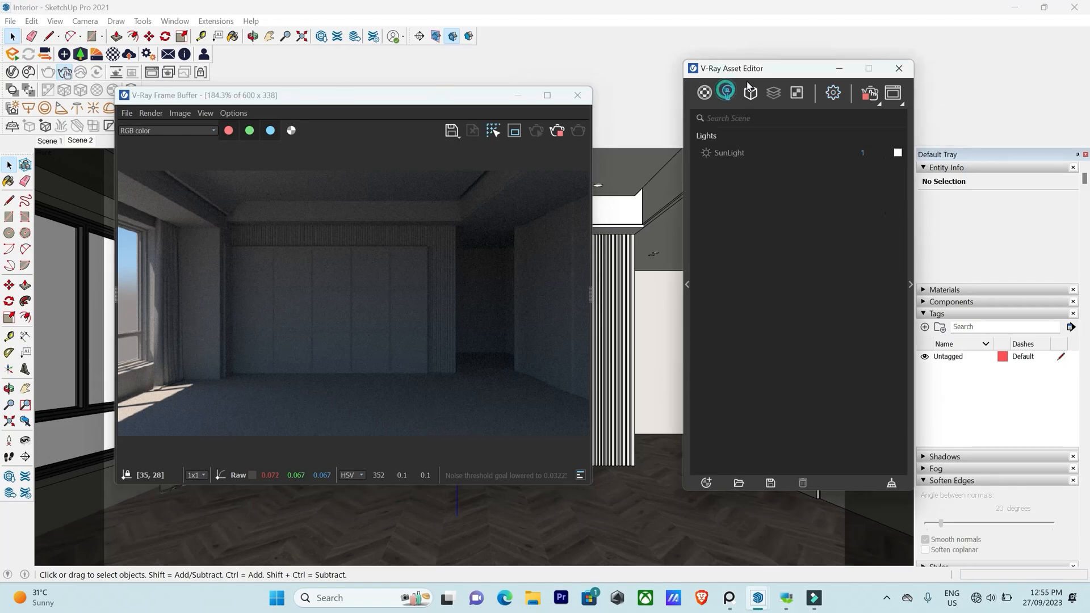
left_click_drag(770, 69, 666, 57)
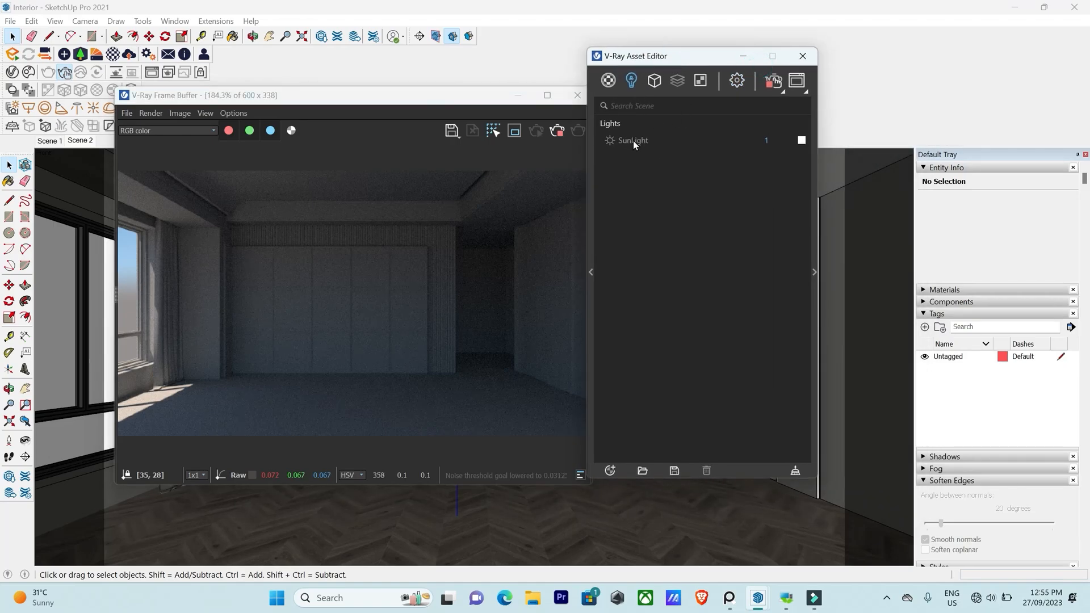
left_click(633, 140)
left_click(815, 273)
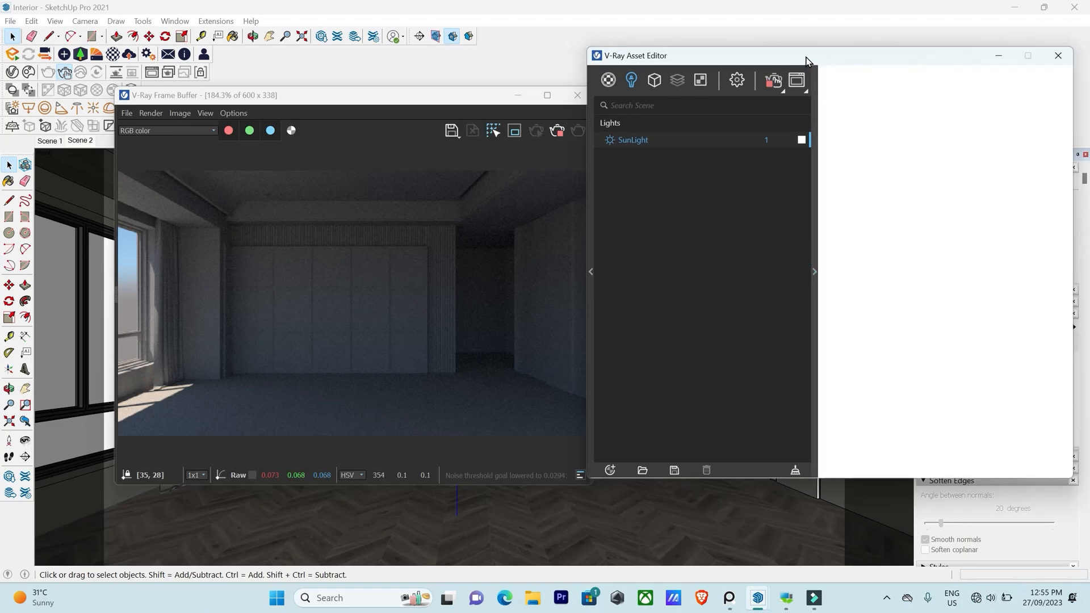
left_click_drag(479, 97, 415, 63)
left_click_drag(745, 60, 727, 60)
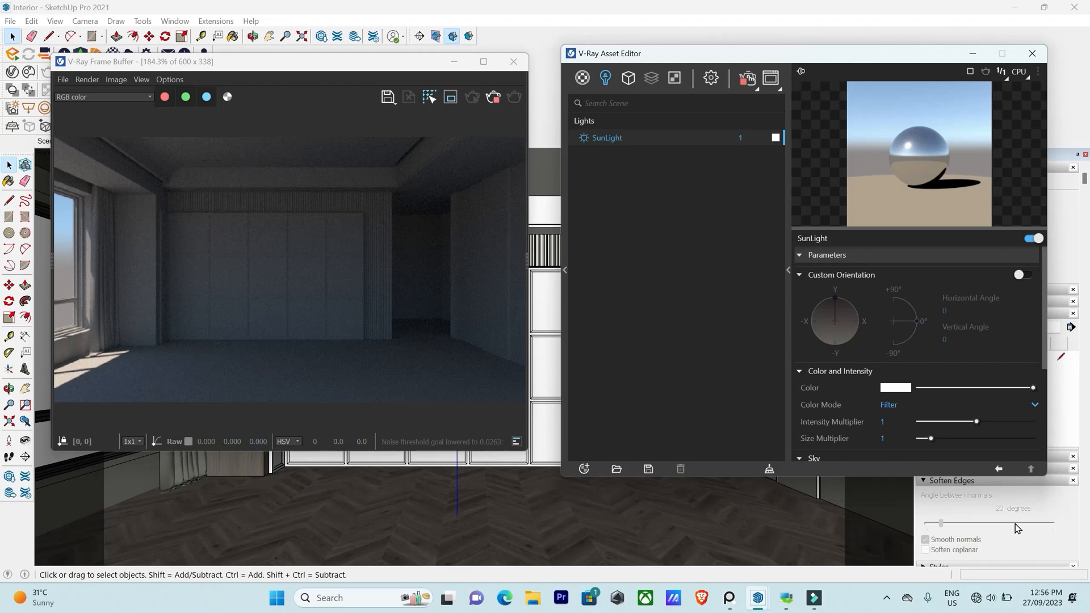
Set the SketchUp shadow time to 03:01 PM and the date to 08/31 to redirect the sunlight.
left_click_drag(861, 54, 509, 64)
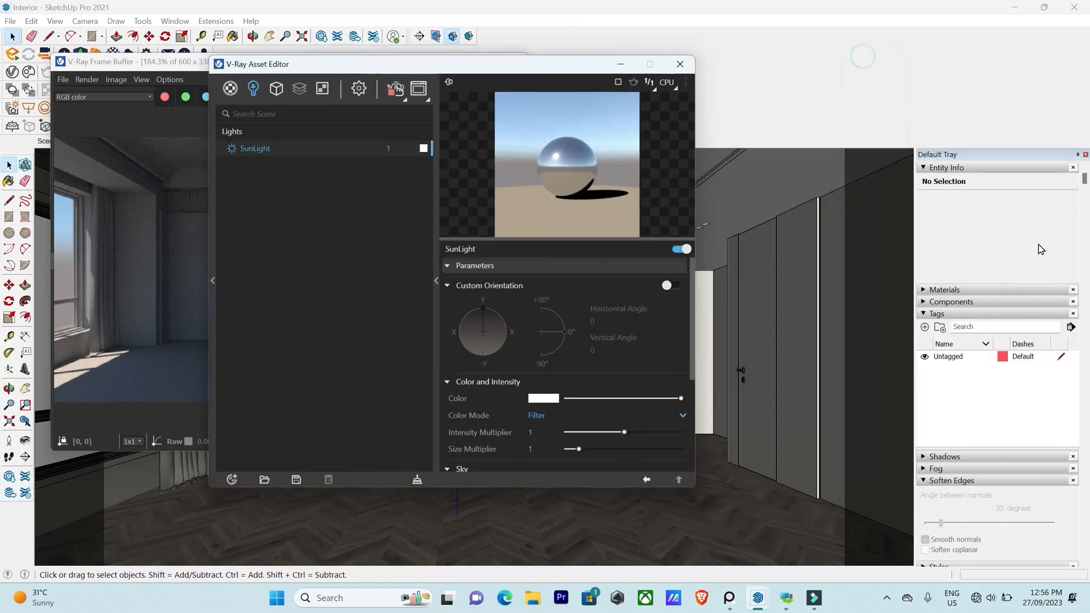
left_click(926, 315)
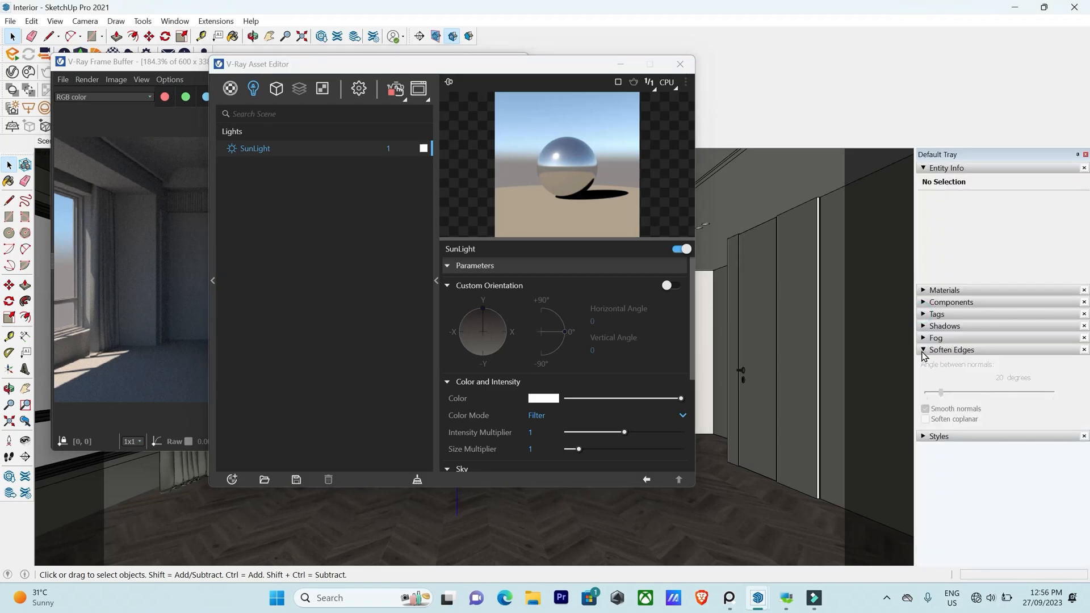
left_click(217, 23)
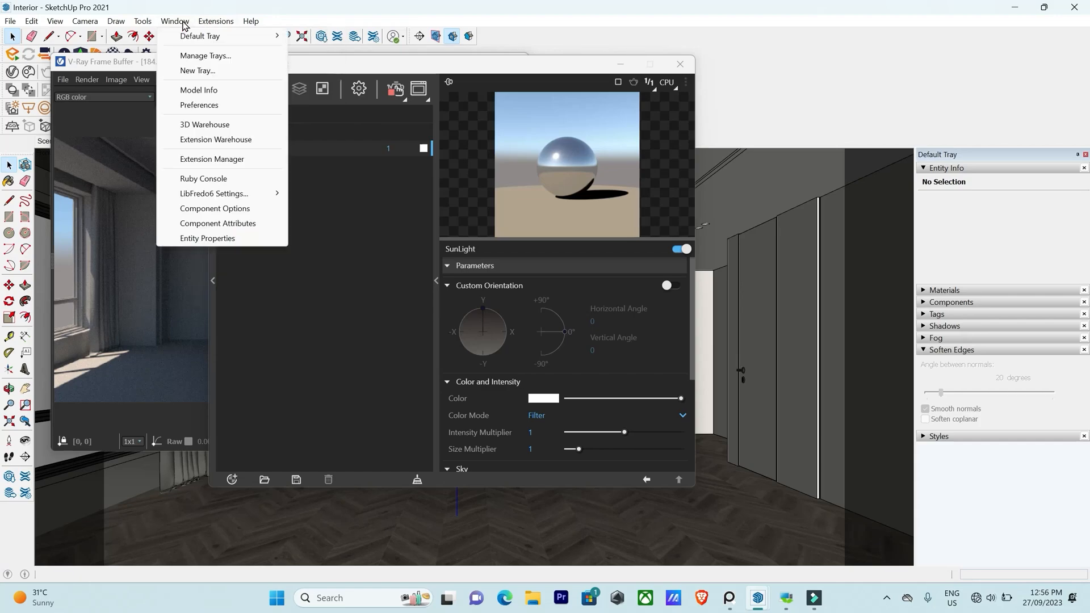
mouse_move(228, 35)
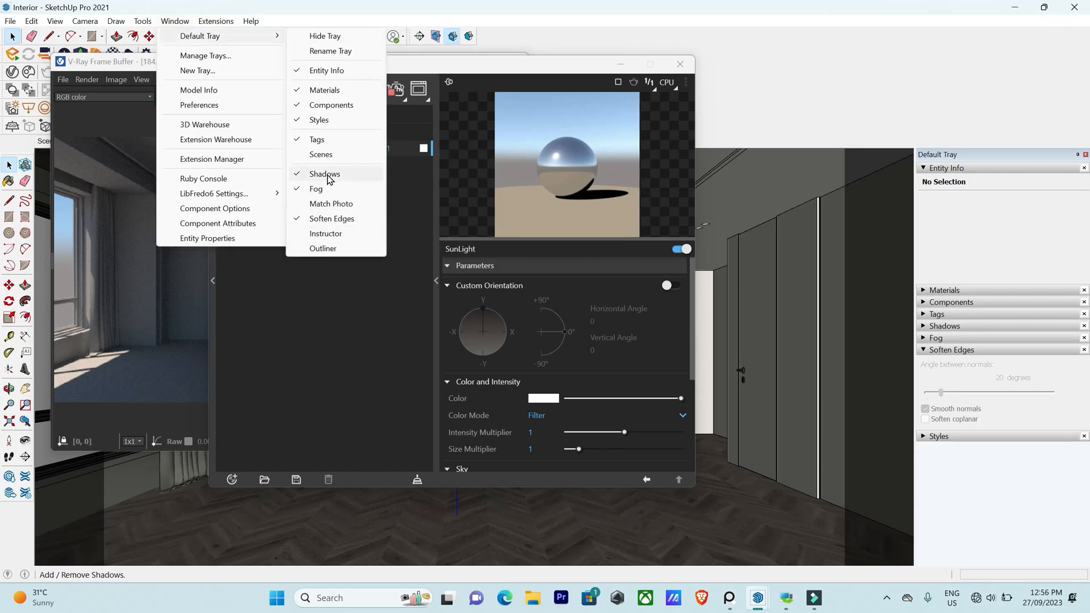
left_click(954, 314)
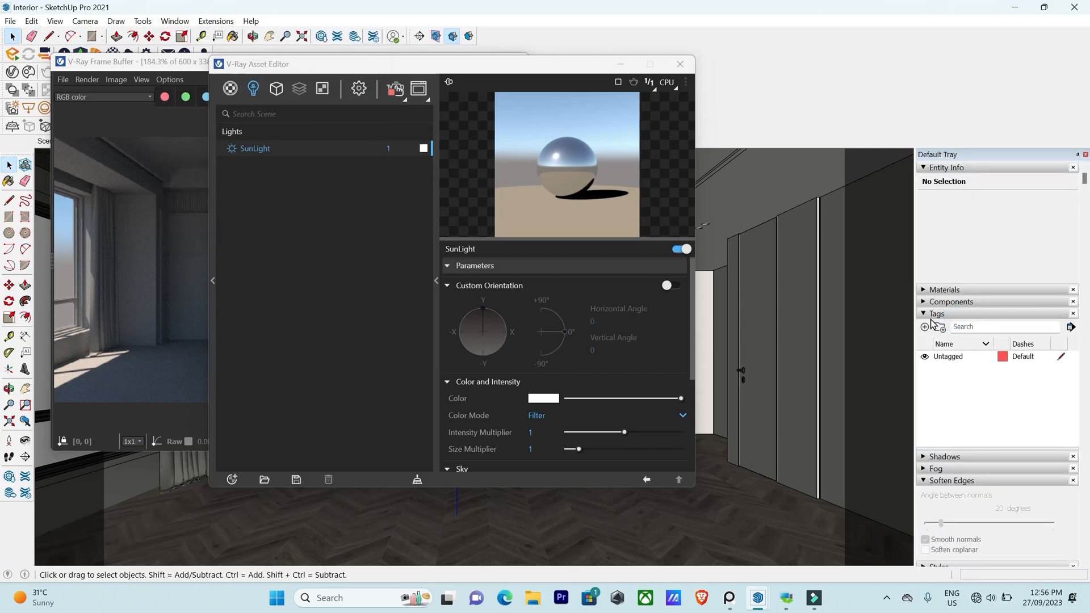
left_click(933, 315)
left_click(940, 326)
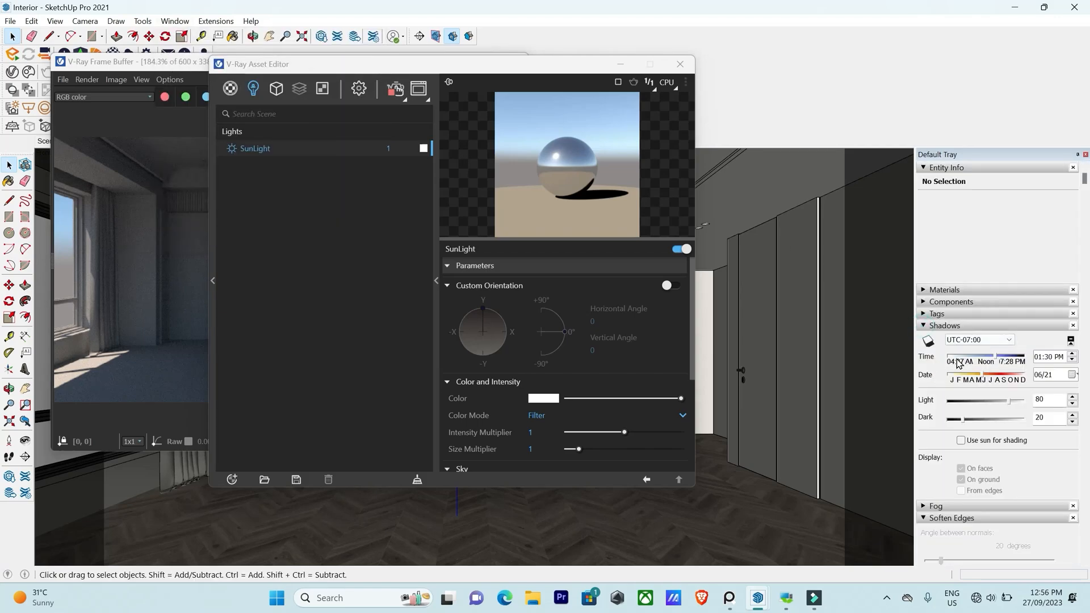
left_click_drag(994, 357, 1000, 377)
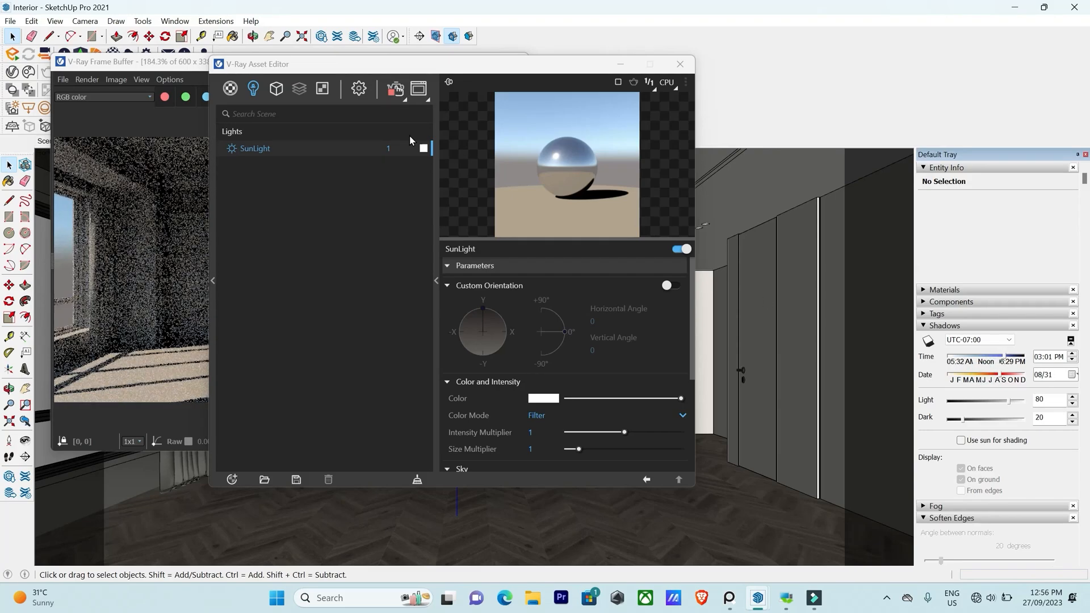
Enable Custom Orientation for the SunLight, with a horizontal angle of 270 and a vertical angle of about 35.7.
left_click_drag(418, 92, 634, 117)
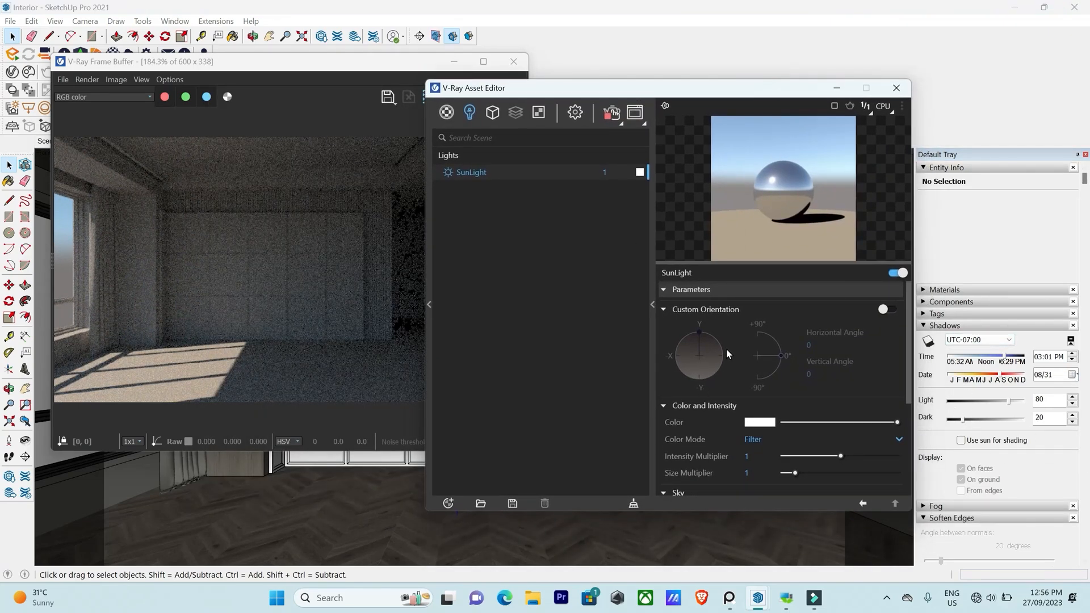
left_click(884, 311)
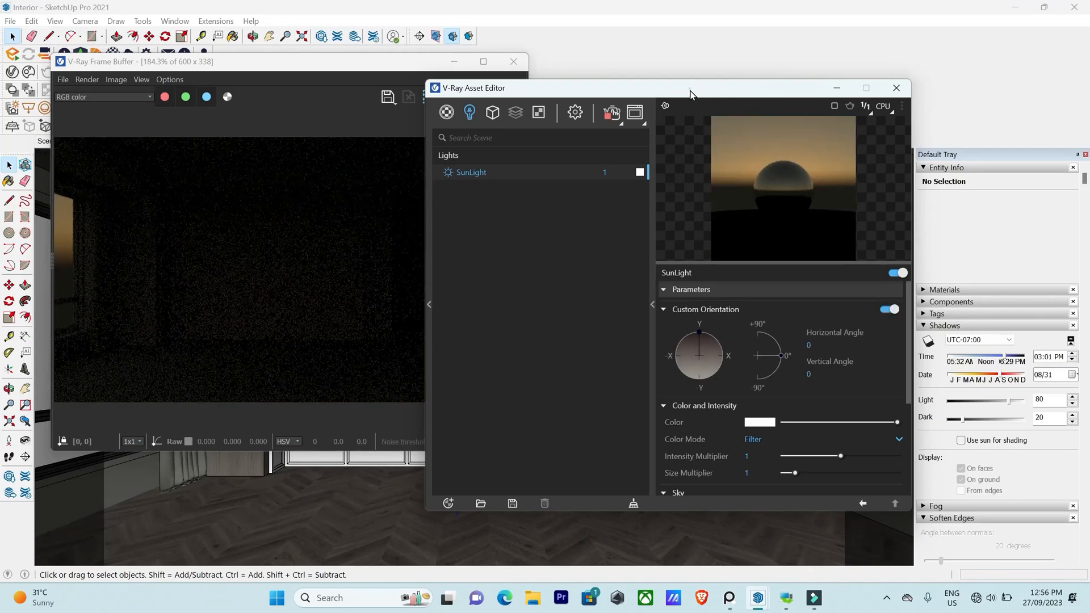
left_click_drag(689, 90, 752, 74)
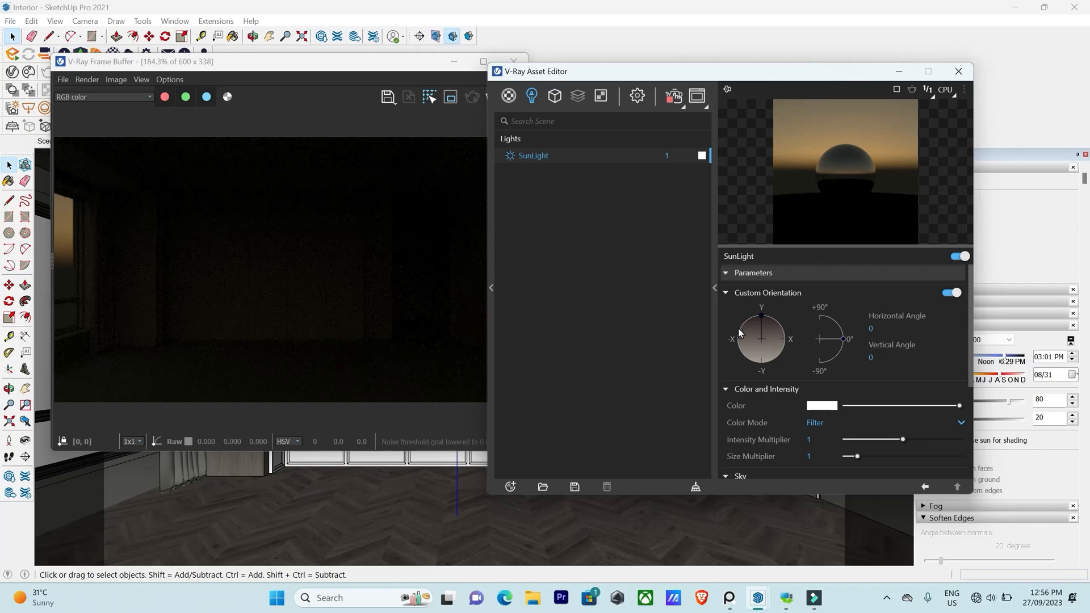
left_click_drag(843, 339, 821, 313)
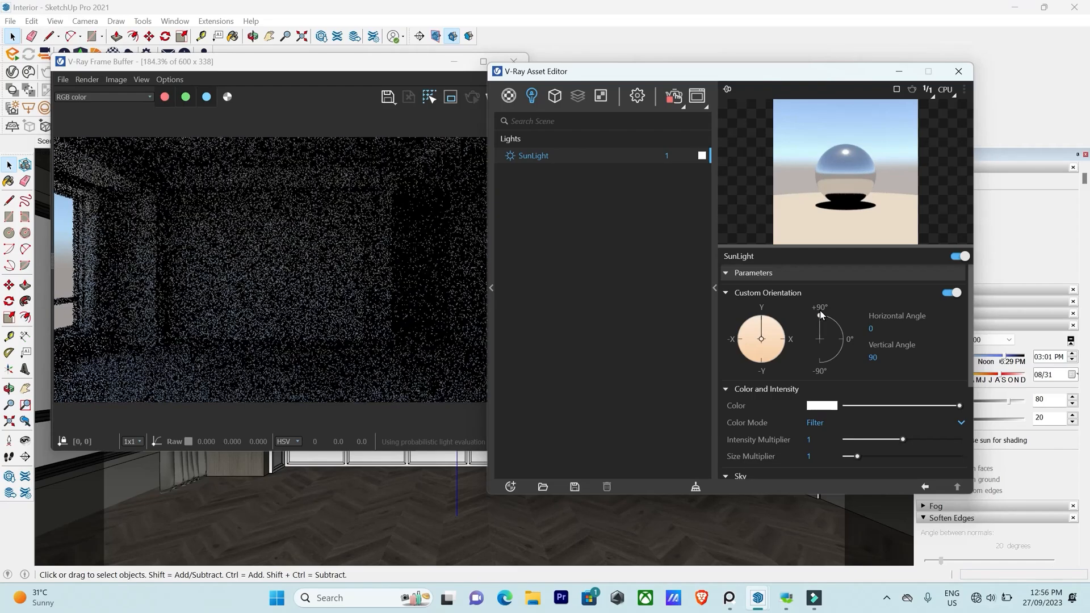
left_click_drag(765, 326, 751, 352)
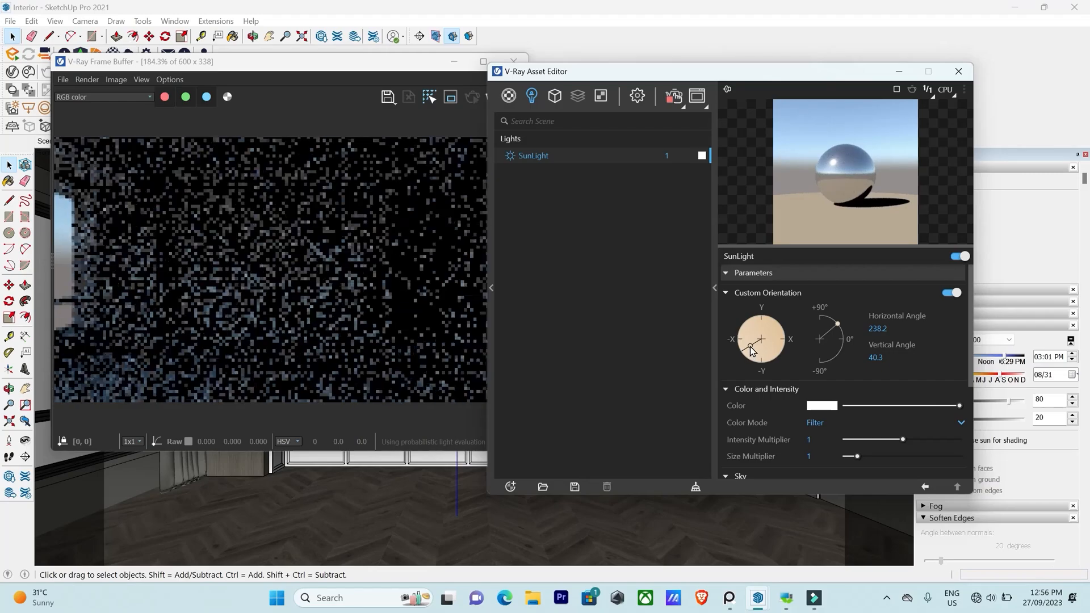
left_click_drag(750, 351, 748, 344)
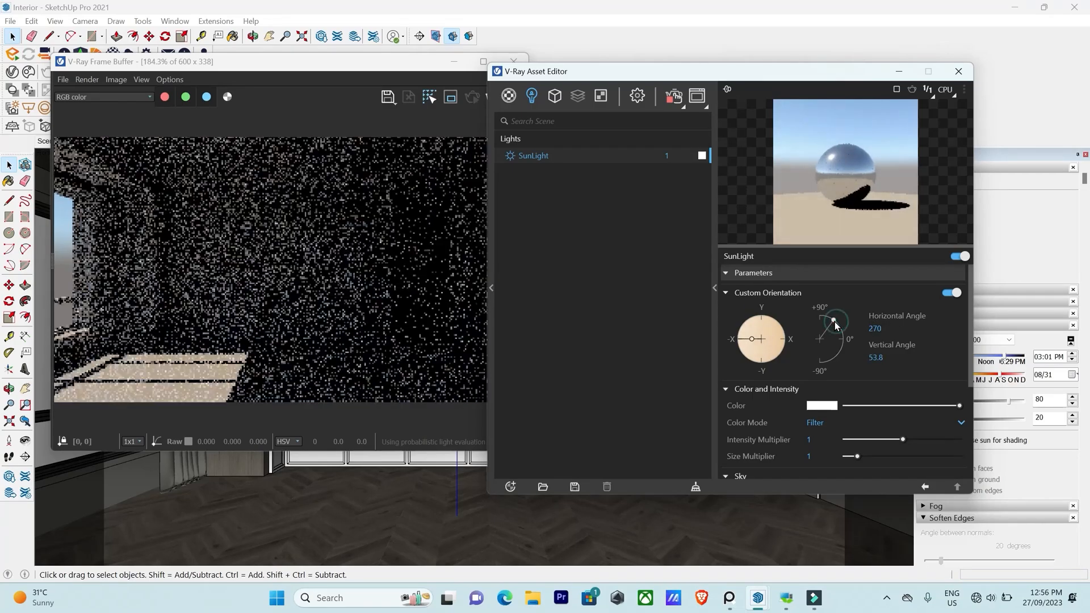
left_click_drag(835, 321, 843, 328)
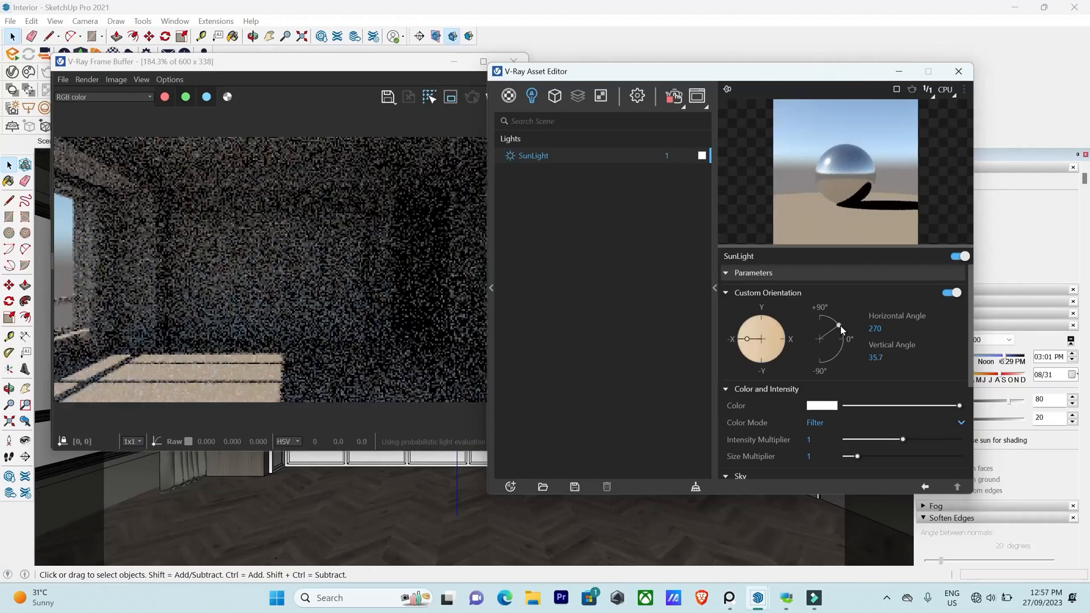
Soften the sun's shadows by trying a SunLight Size Multiplier of 10 and settling on 50.
left_click(840, 325)
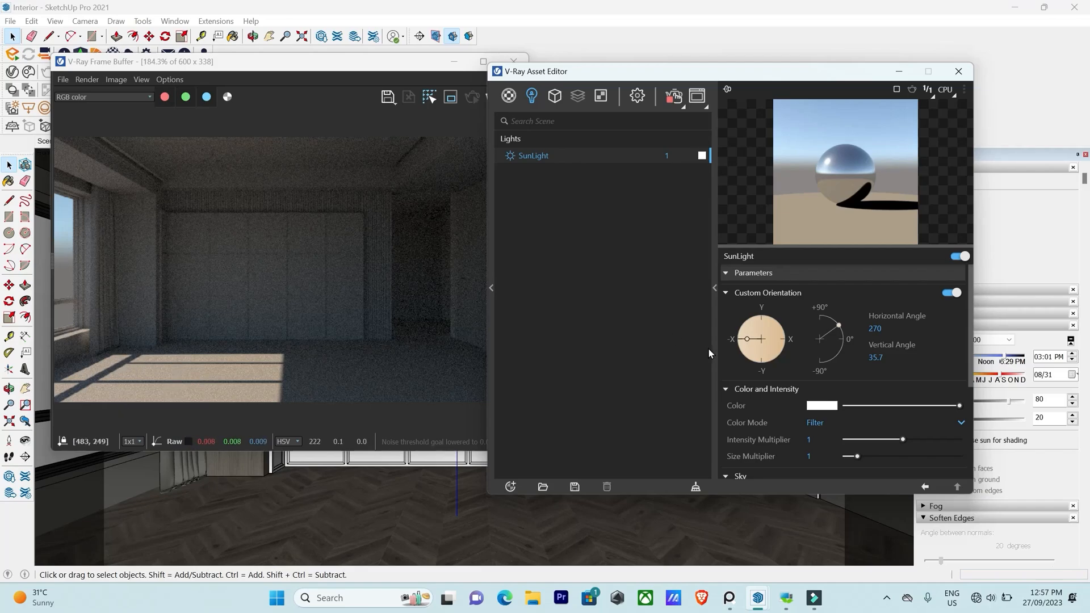
left_click(726, 293)
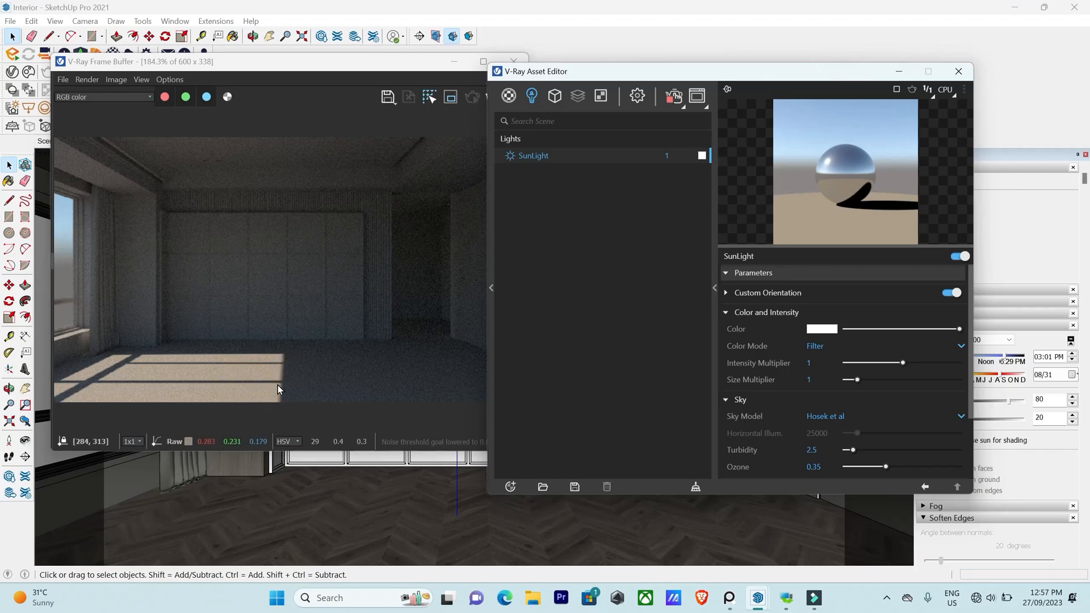
left_click(825, 380)
type("0")
key("Return")
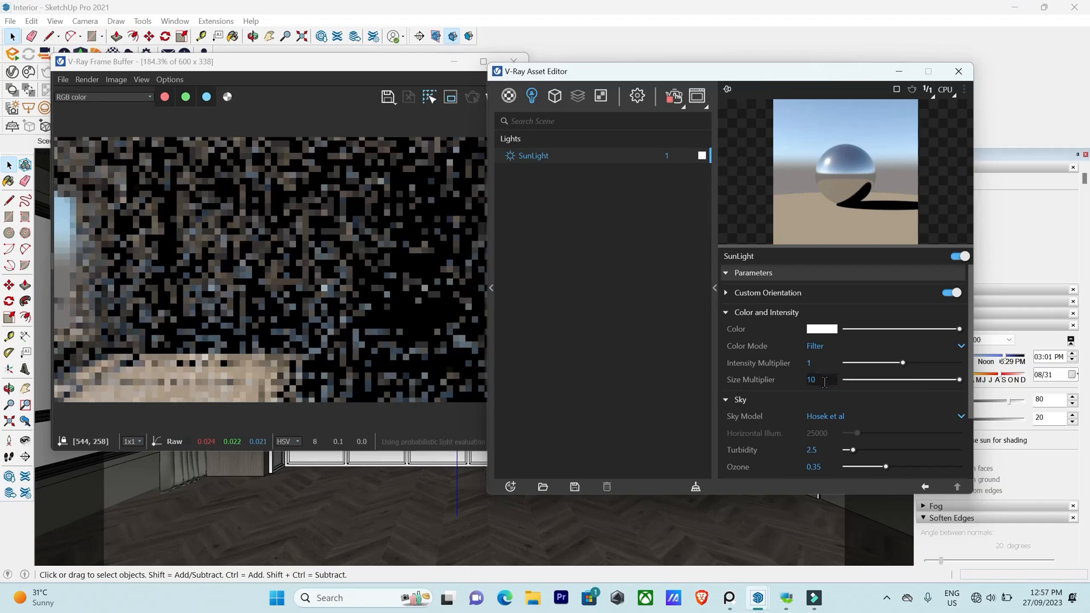
type("50")
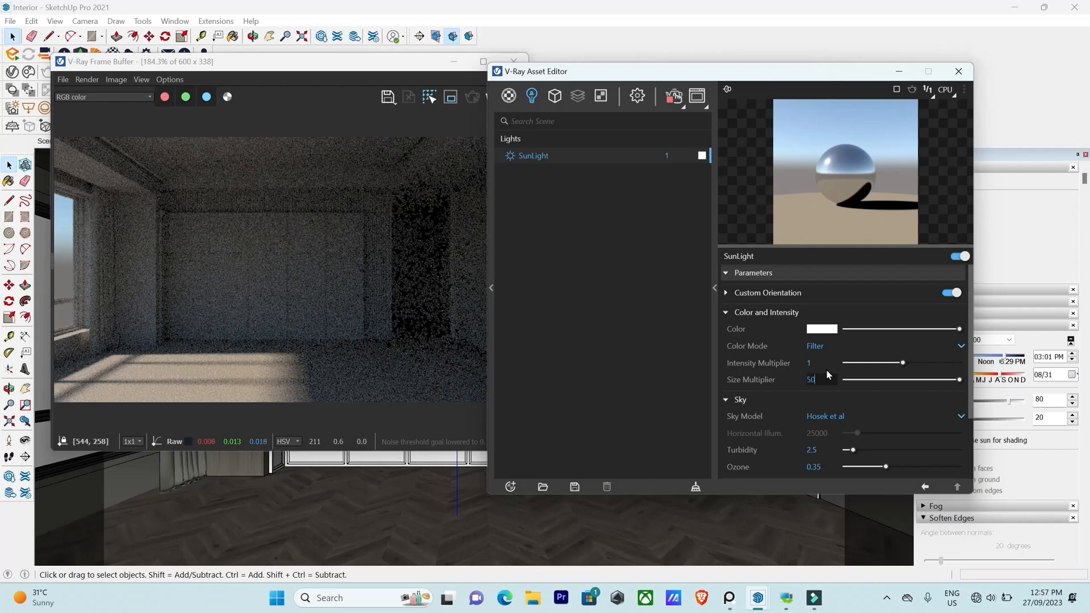
key("Return")
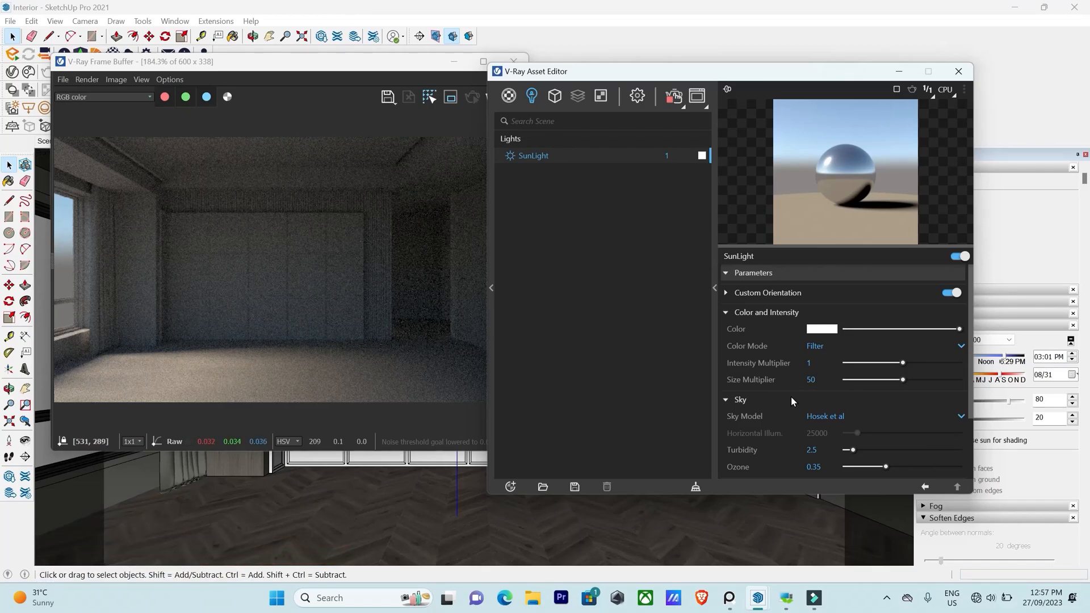
Change the SunLight's Sky Model to CIE Clear.
scroll(788, 405, "down", 2)
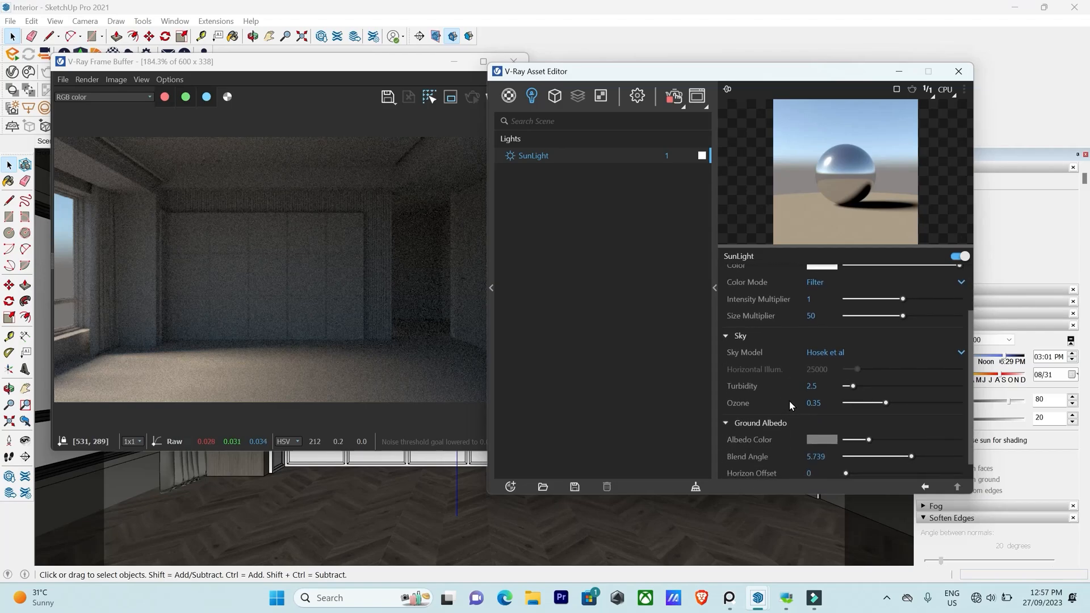
scroll(785, 362, "up", 2)
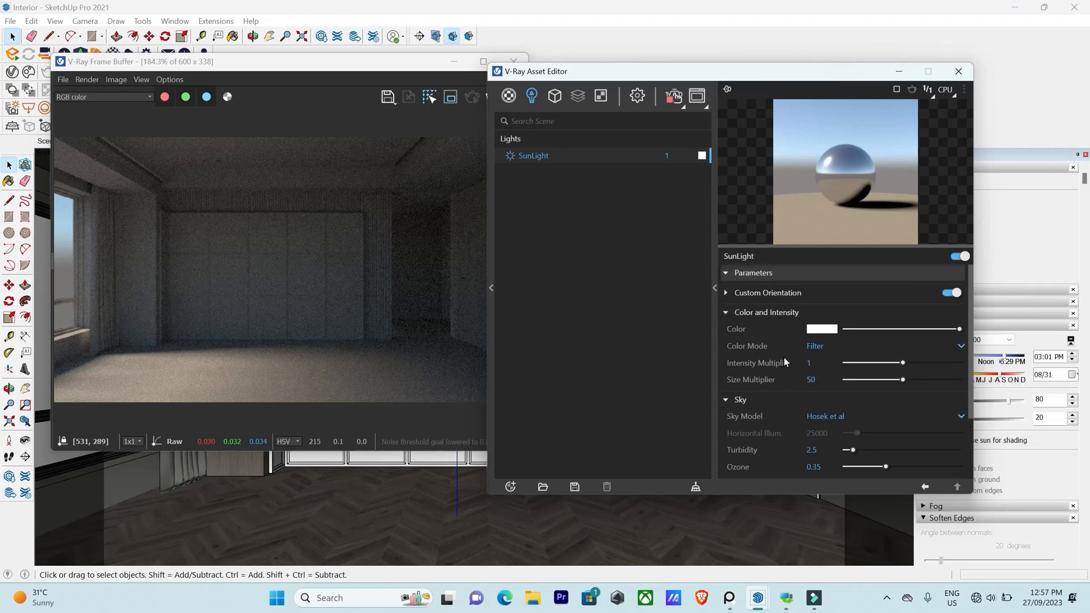
left_click(732, 313)
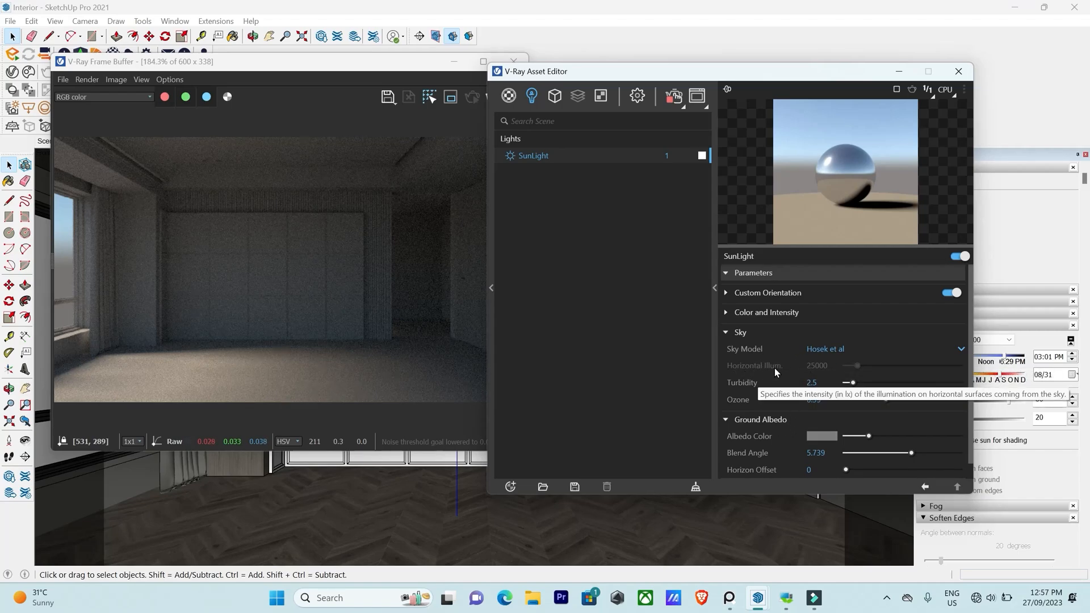
left_click(824, 350)
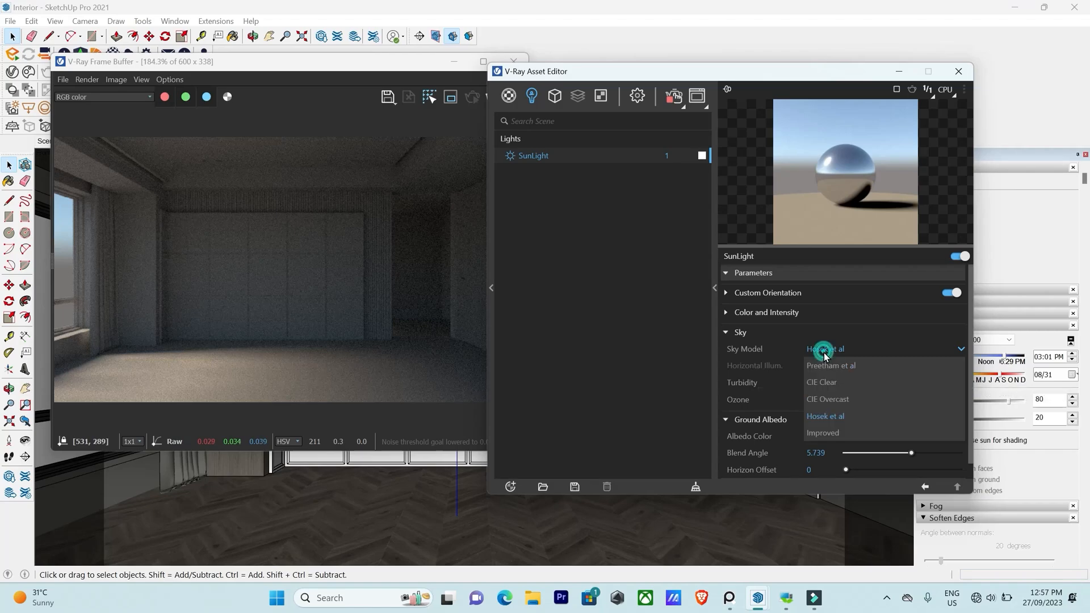
left_click(820, 382)
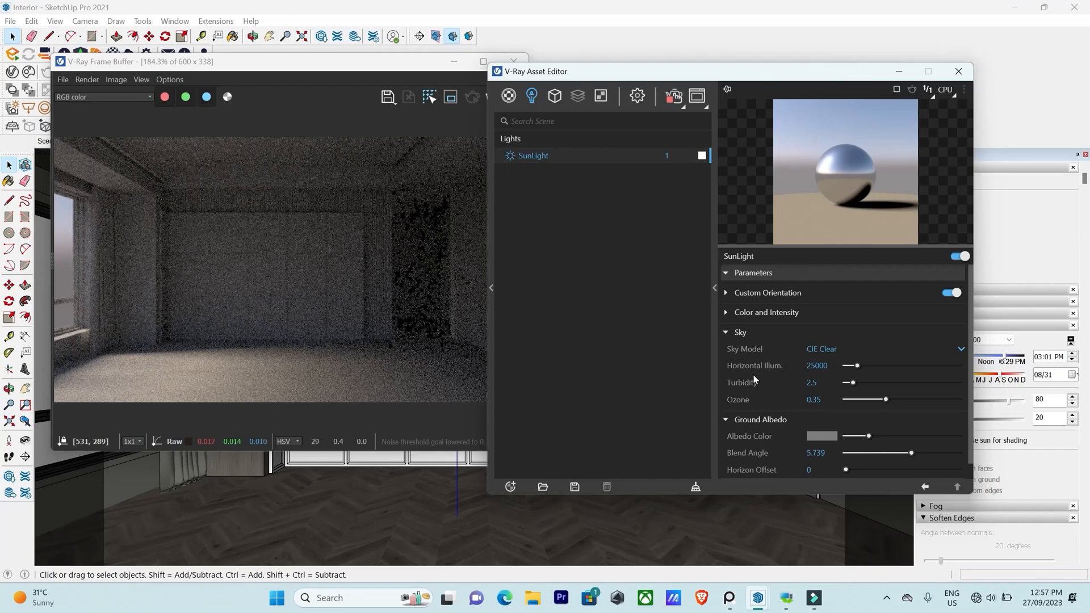
Try the Improved and CIE Overcast sky models and return the SunLight's Sky Model to CIE Clear.
left_click(821, 348)
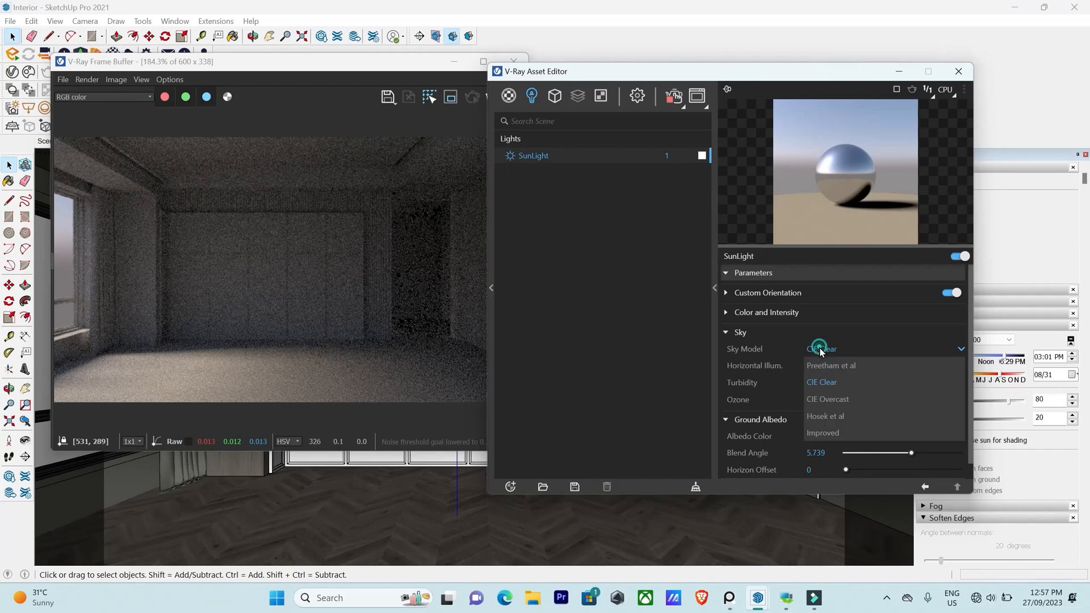
left_click(829, 435)
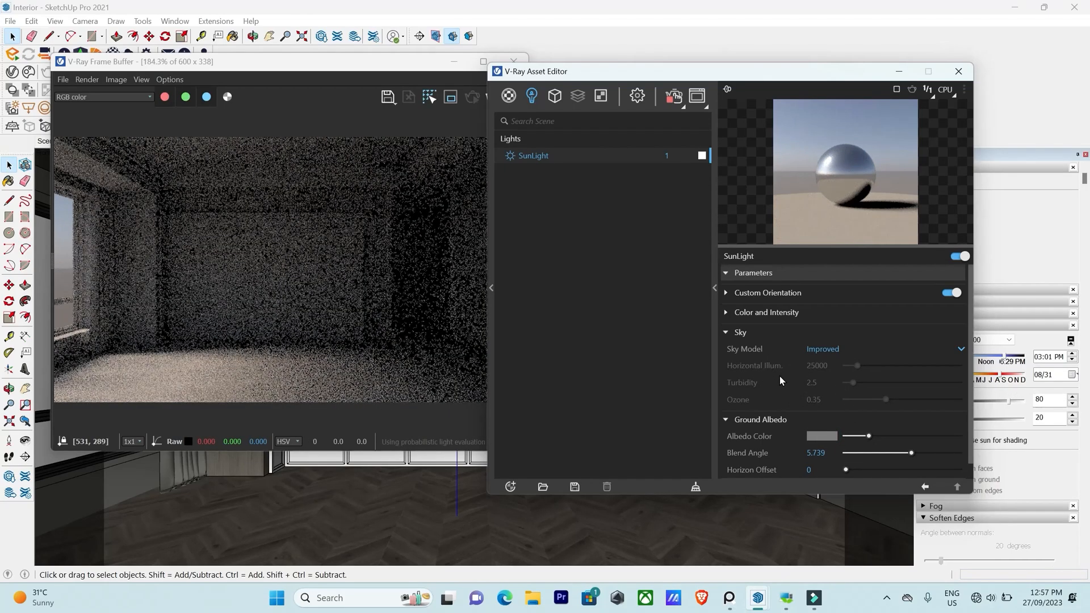
left_click(823, 347)
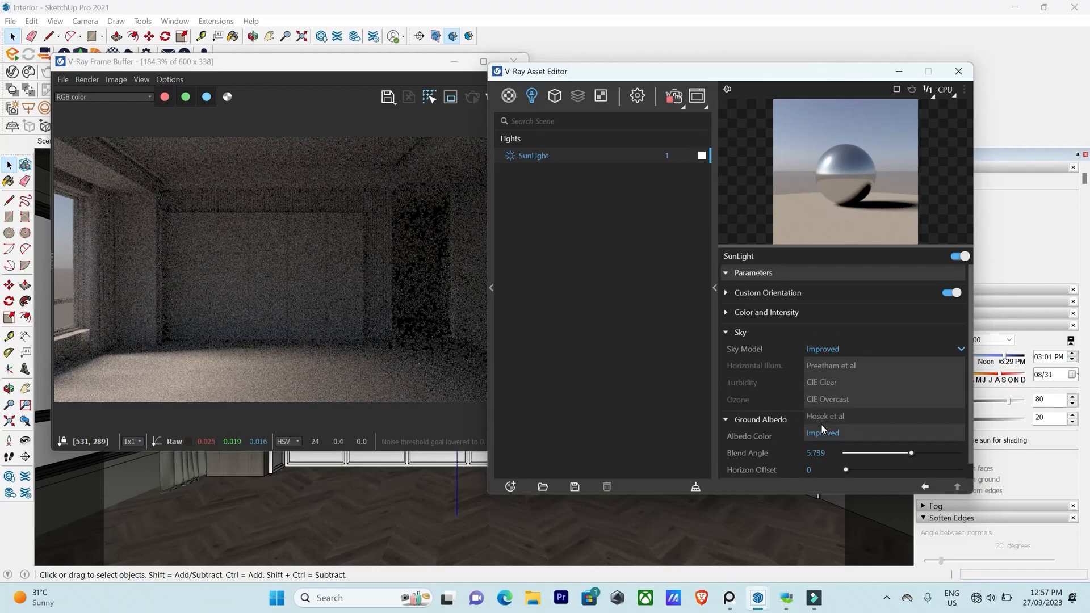
left_click(821, 393)
left_click(829, 349)
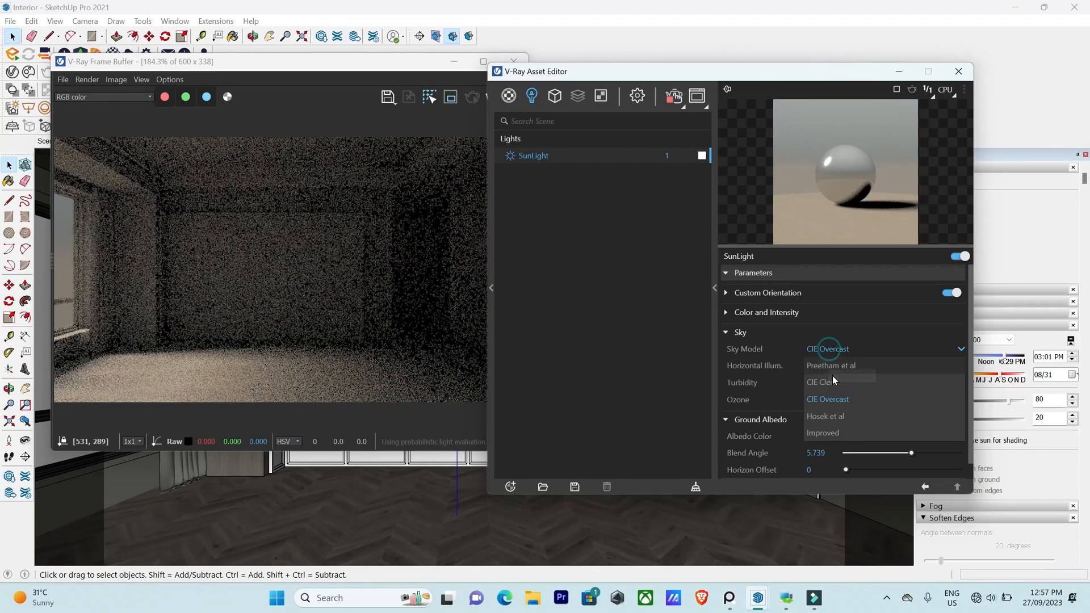
left_click(830, 383)
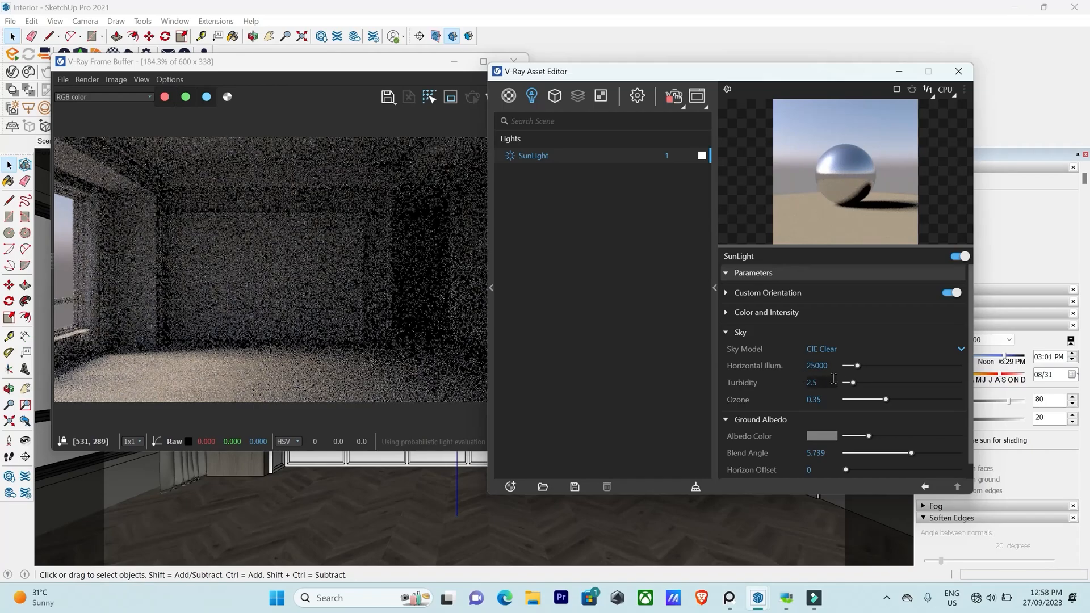
Set the sky's Horizontal Illum. to 50000, and try a lower Turbidity before resetting it to its default.
type("50000")
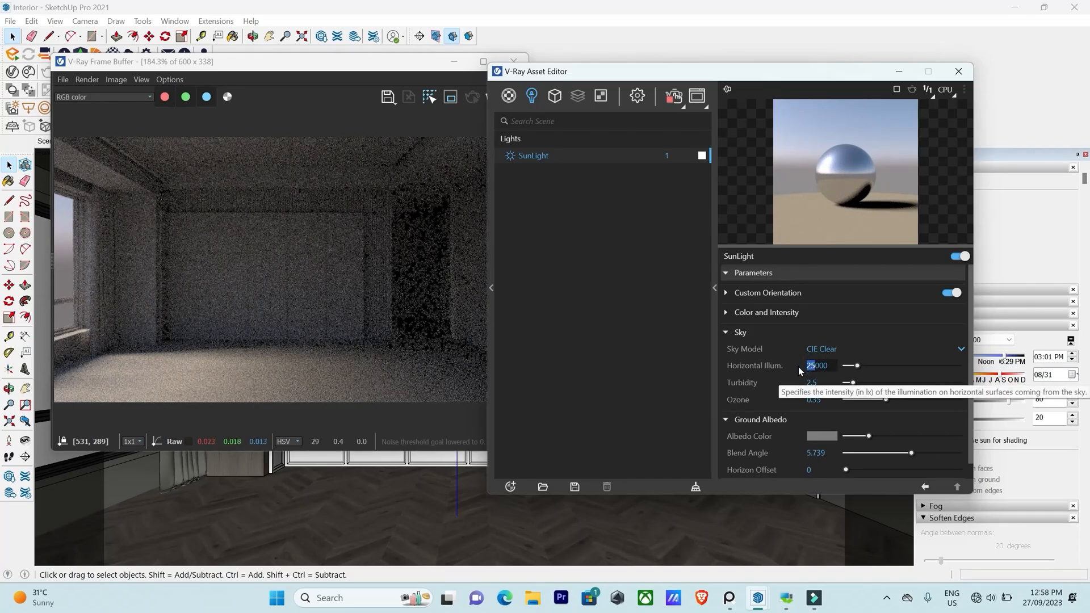
key("Return")
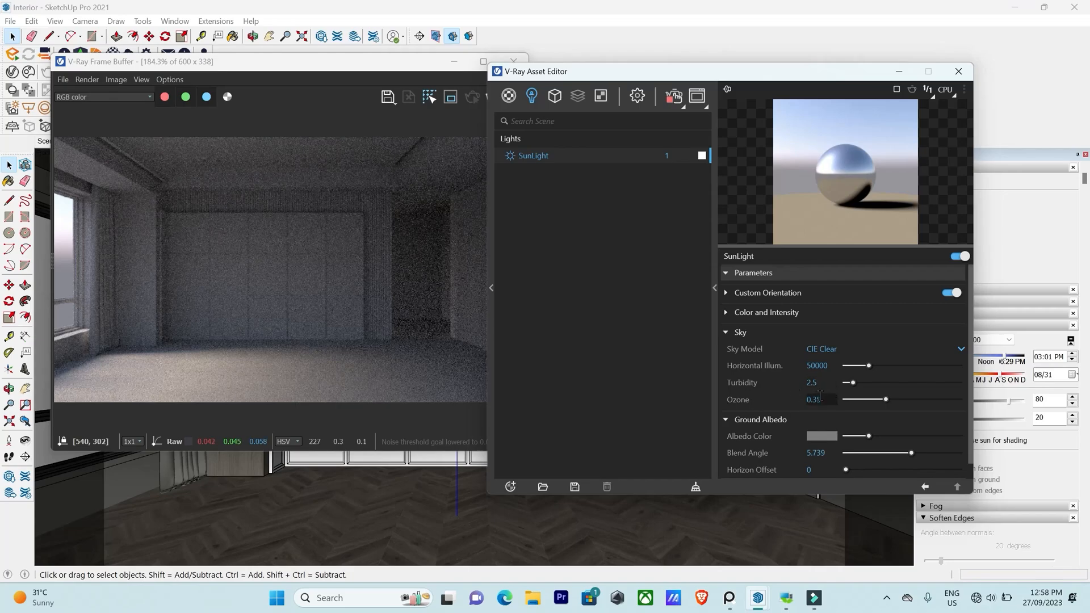
left_click_drag(852, 383, 849, 387)
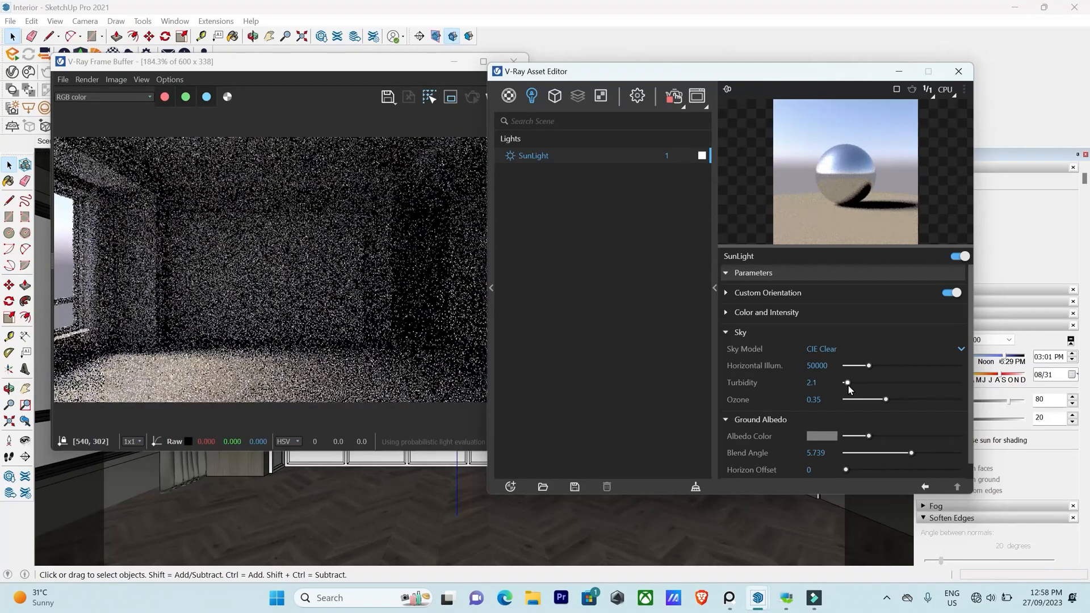
right_click(823, 384)
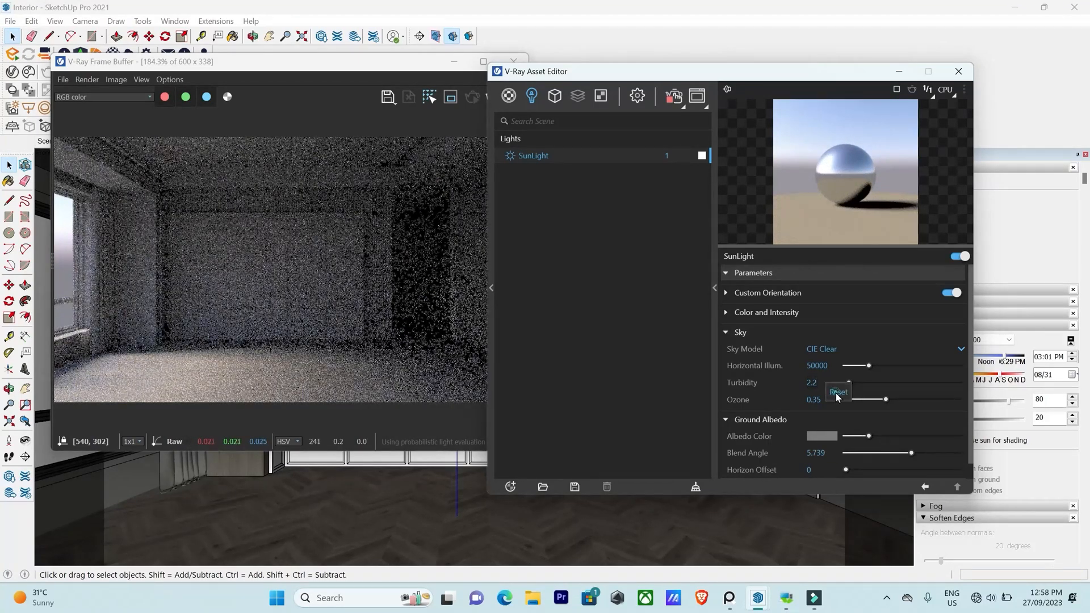
left_click(836, 393)
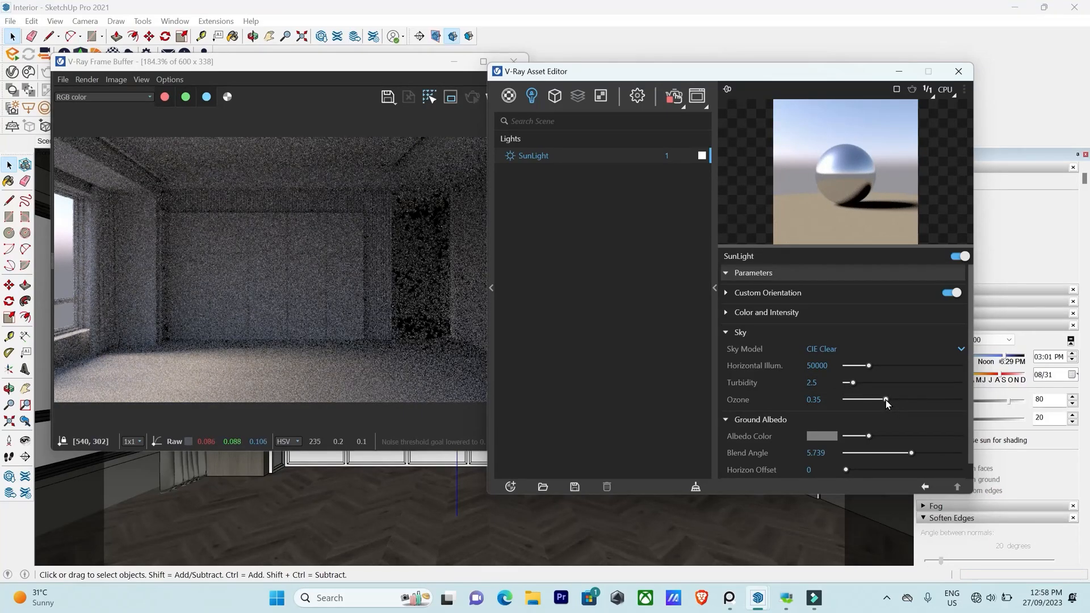
Raise the sky's Ozone to 1 and move the V-Ray Asset Editor clear of the frame buffer.
left_click_drag(886, 400, 1089, 446)
left_click_drag(787, 68, 831, 57)
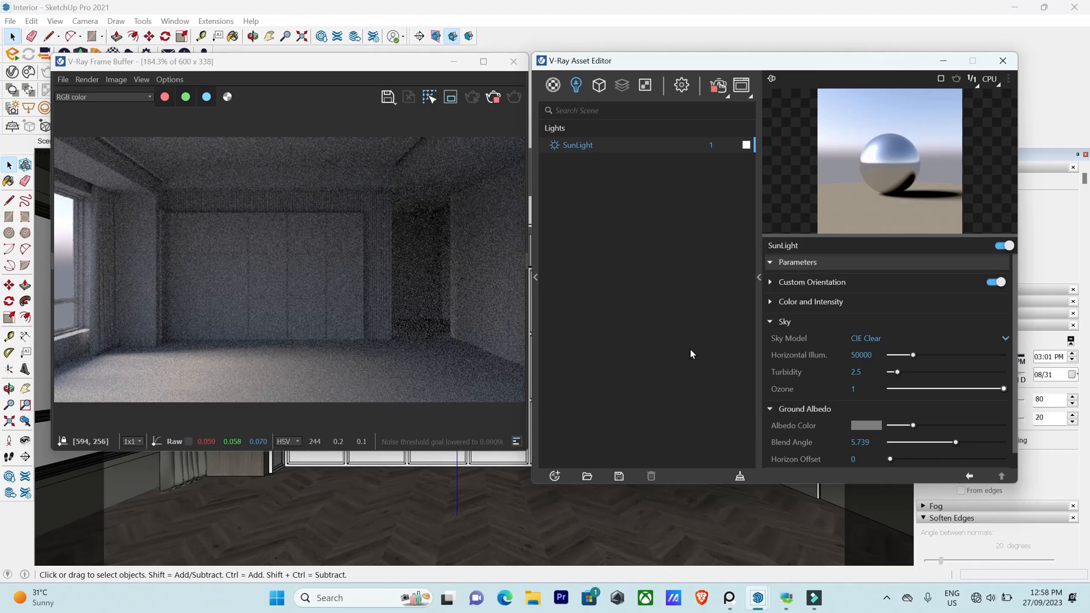
left_click(768, 322)
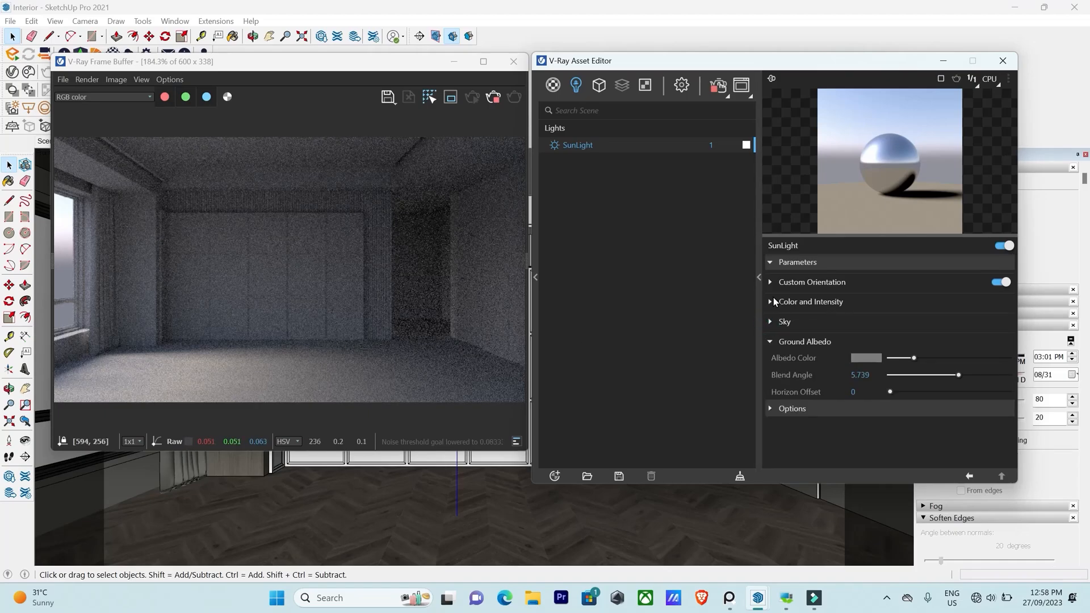
Brighten the sunlight by trying an Intensity Multiplier of 2 and settling on 3.
left_click(771, 307)
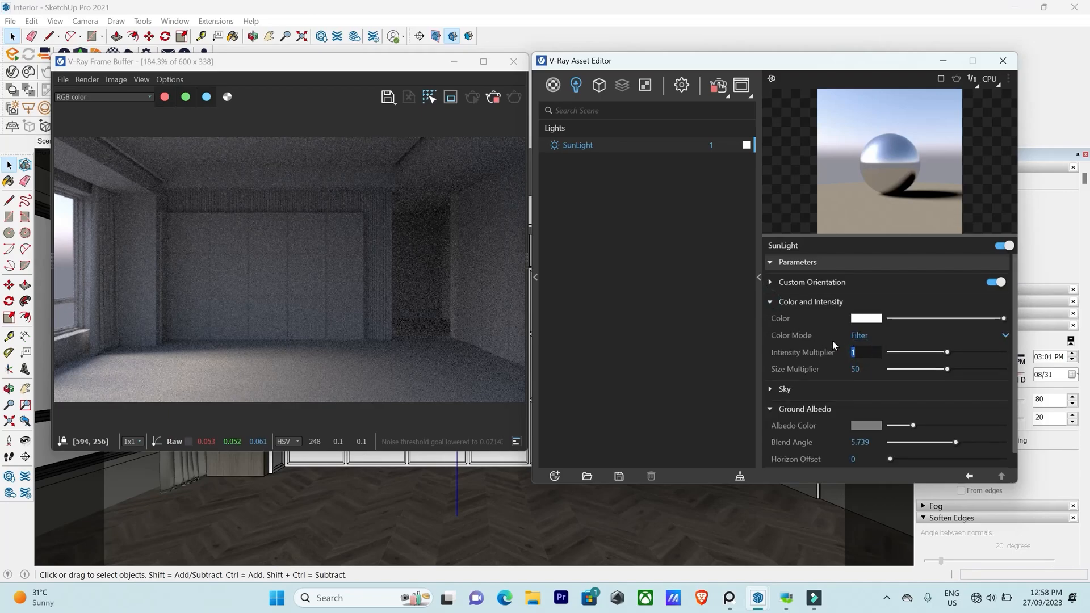
type("2")
key("Return")
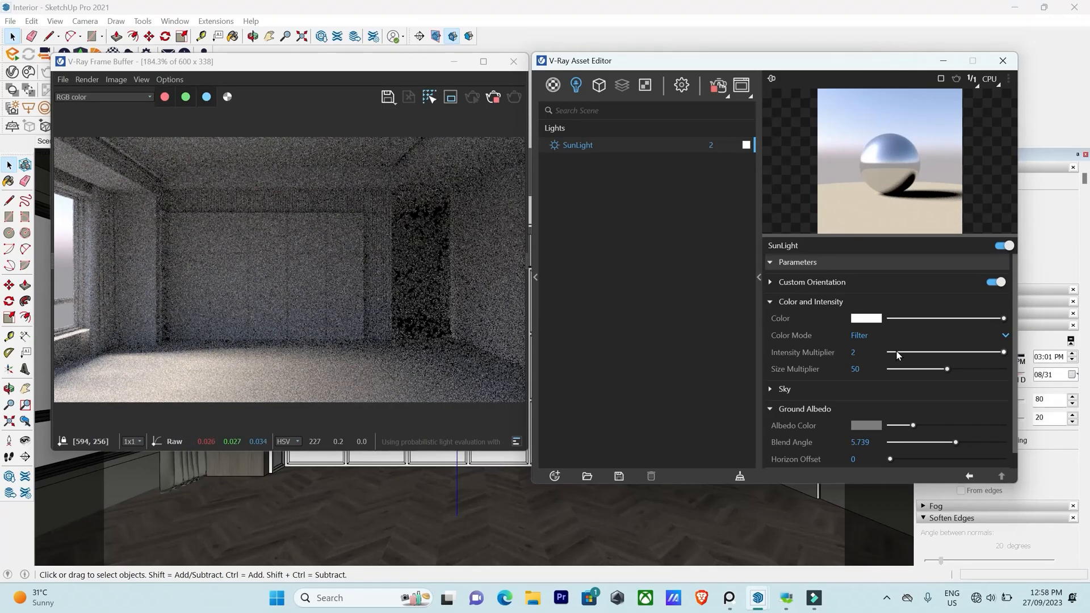
double_click(854, 352)
type("3")
key("Return")
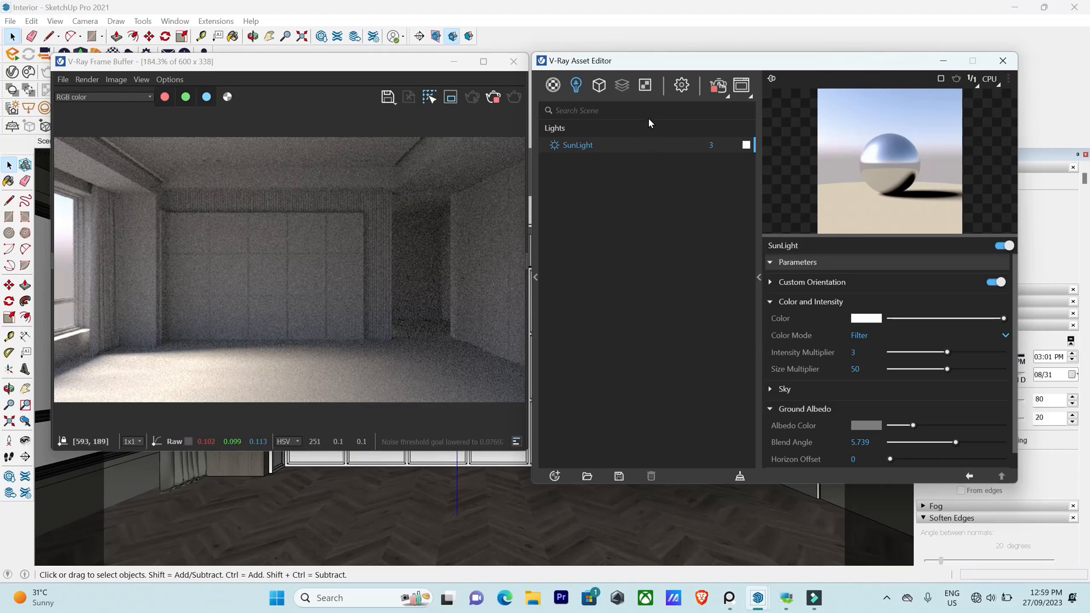
Set the camera's Exposure Value (EV) to 13 in the render settings and restart the interactive render.
left_click(680, 88)
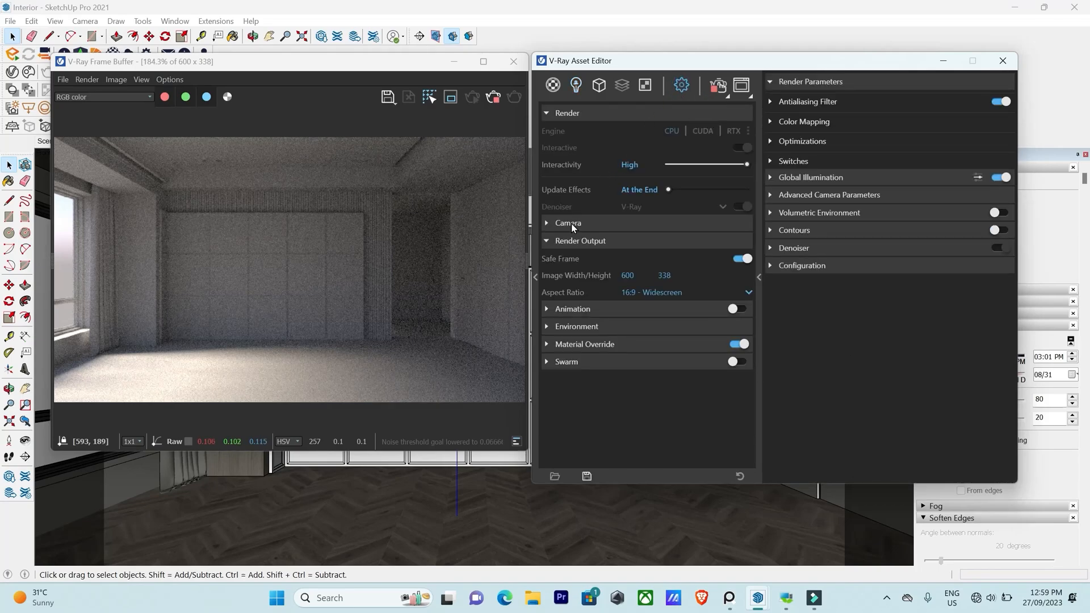
left_click(546, 224)
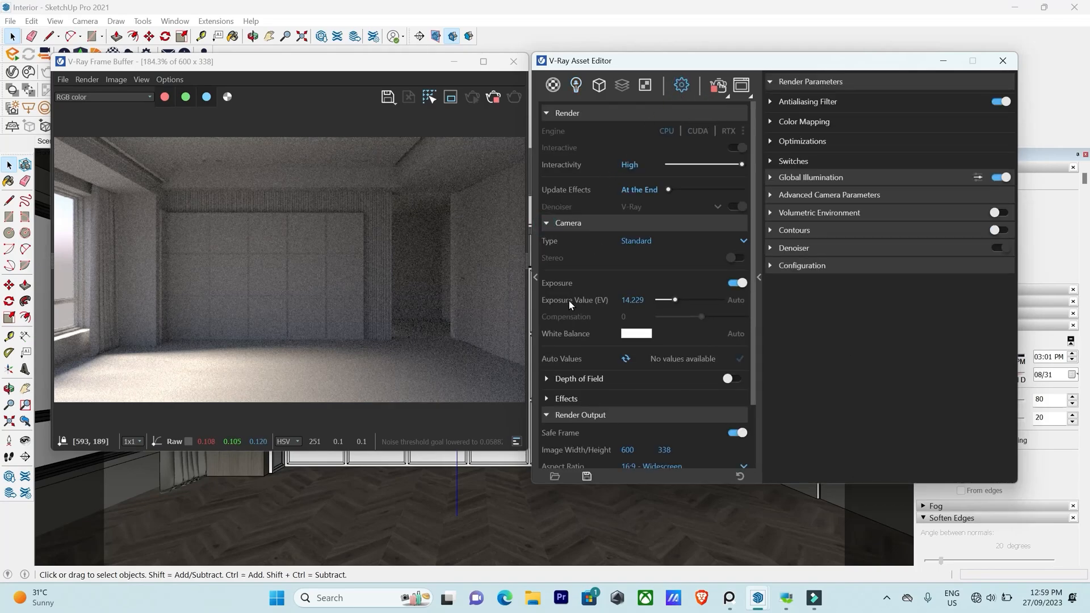
mouse_move(569, 301)
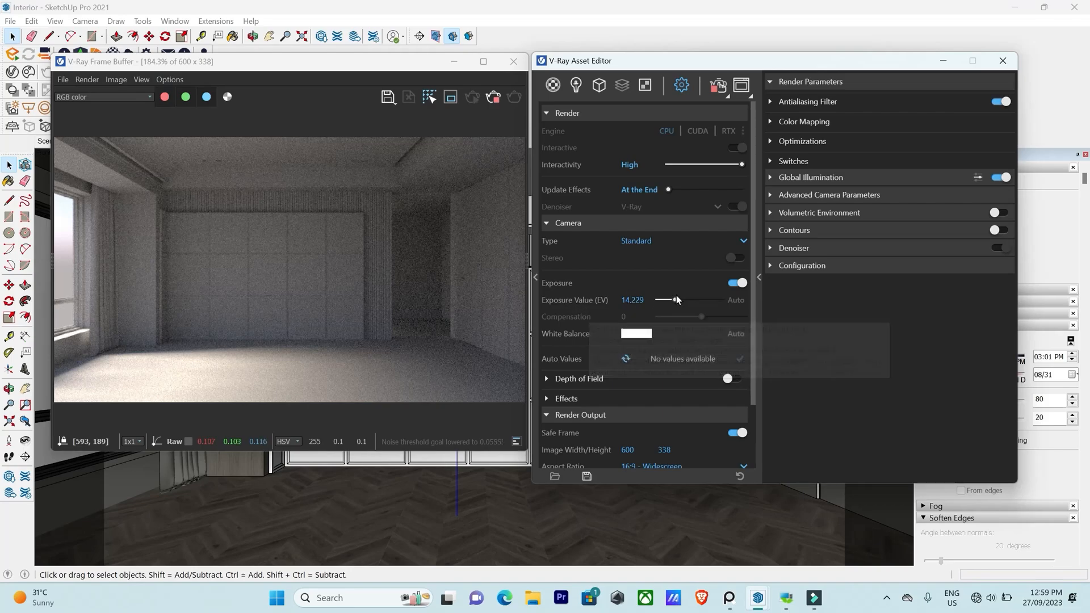
left_click(646, 297)
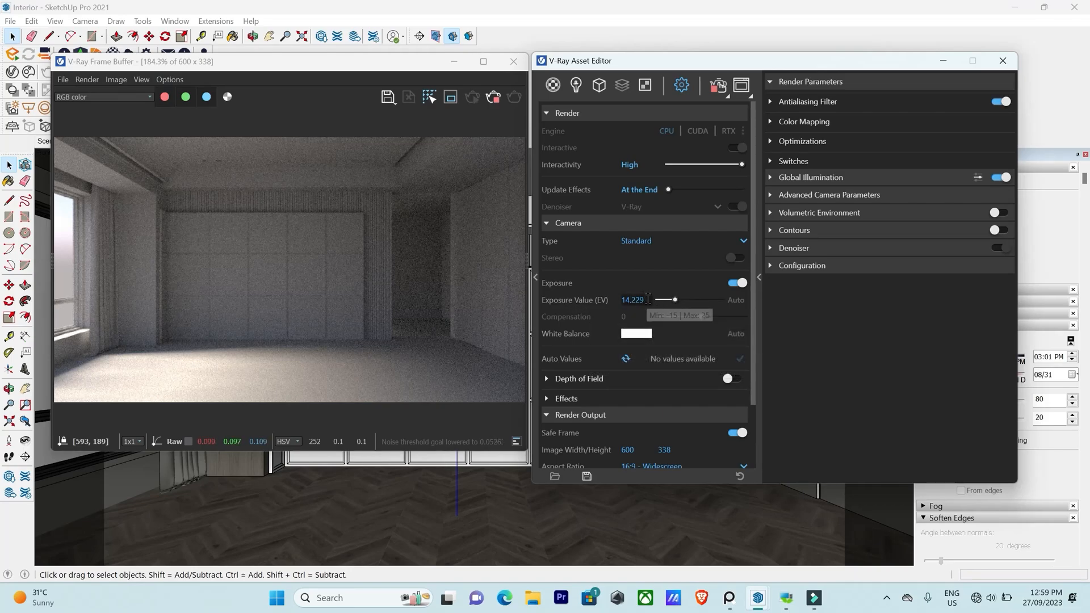
double_click(646, 297)
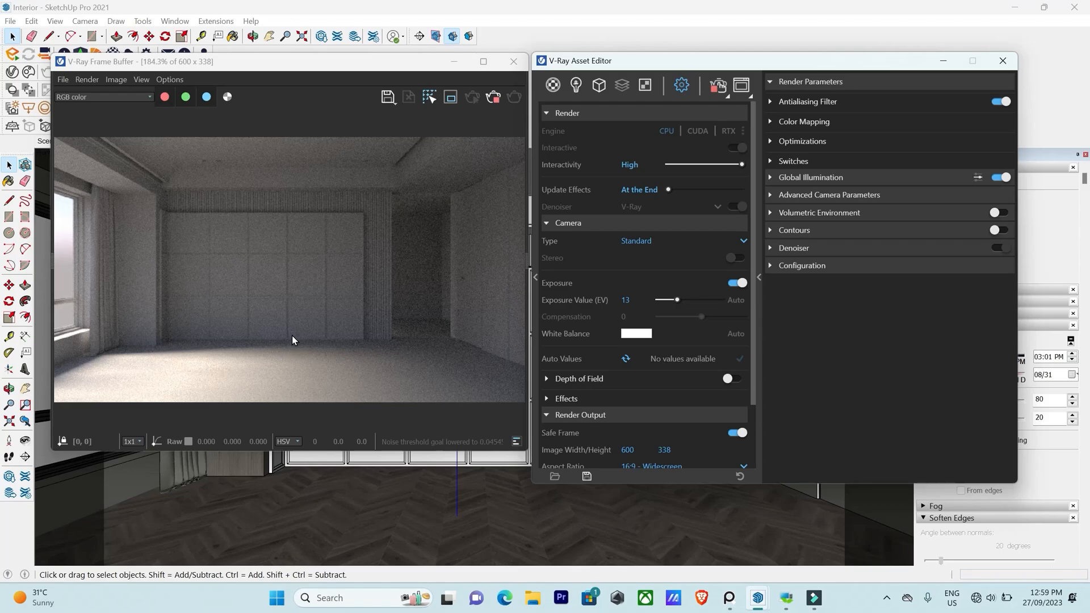
left_click(493, 98)
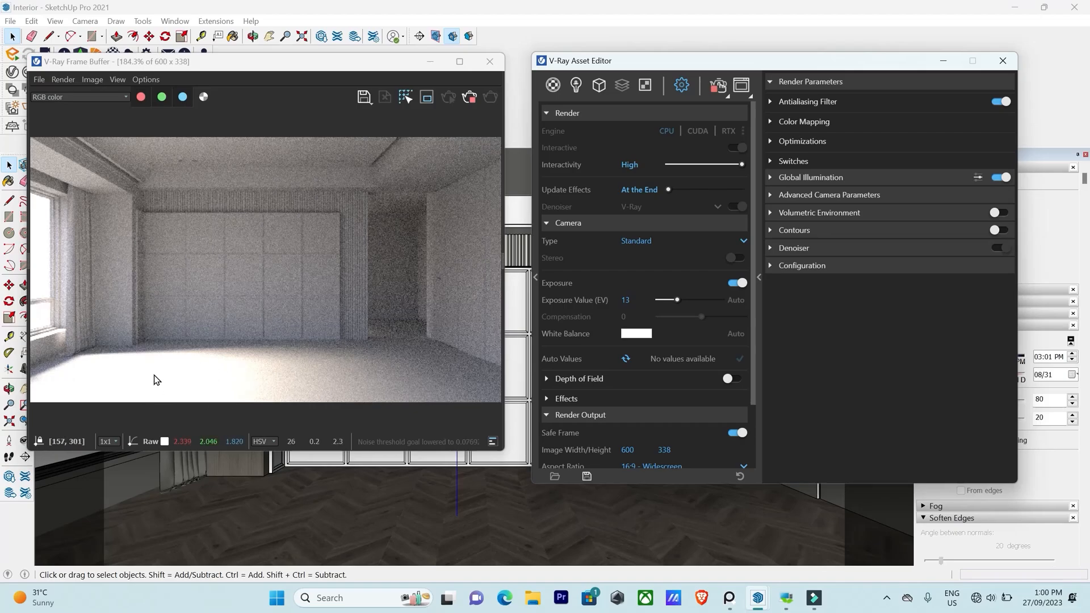
Stop the render, lower the camera's Exposure Value to 12.5, and run the interactive render again before stopping it.
left_click(470, 97)
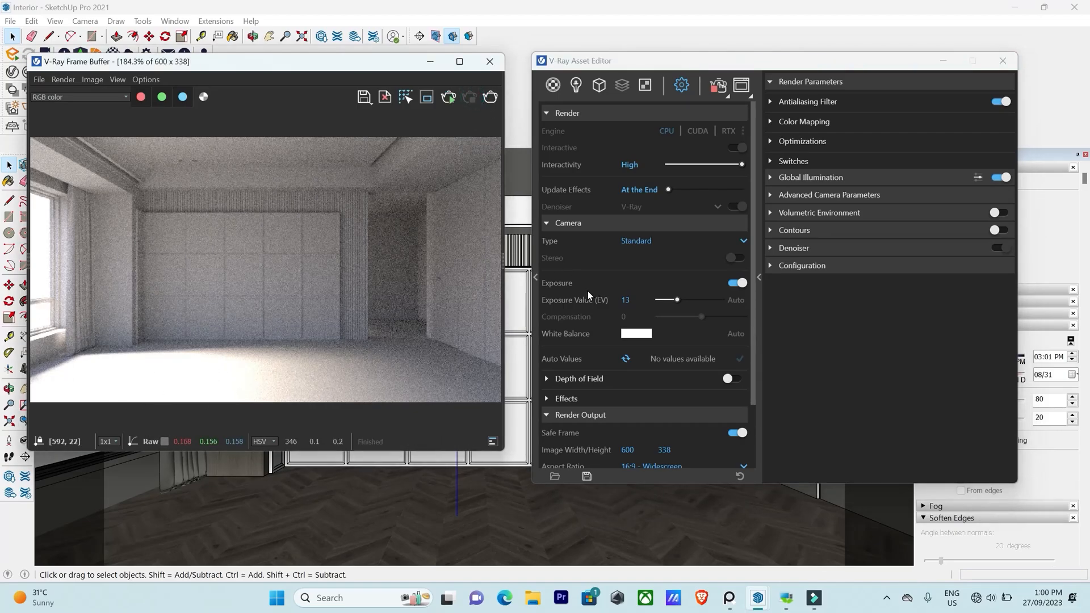
left_click(637, 297)
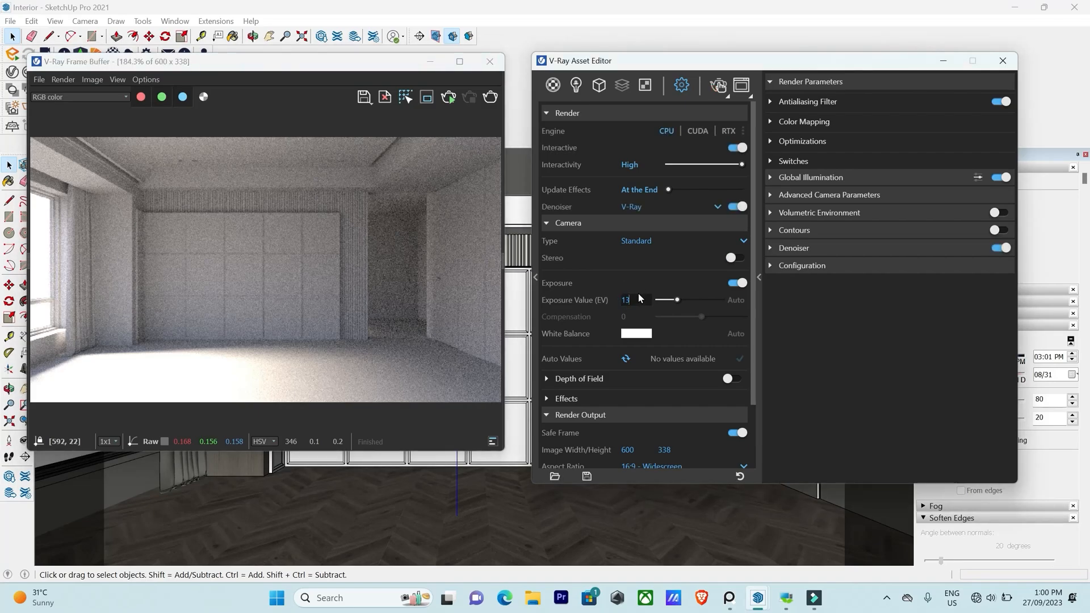
type("12.5")
left_click(448, 98)
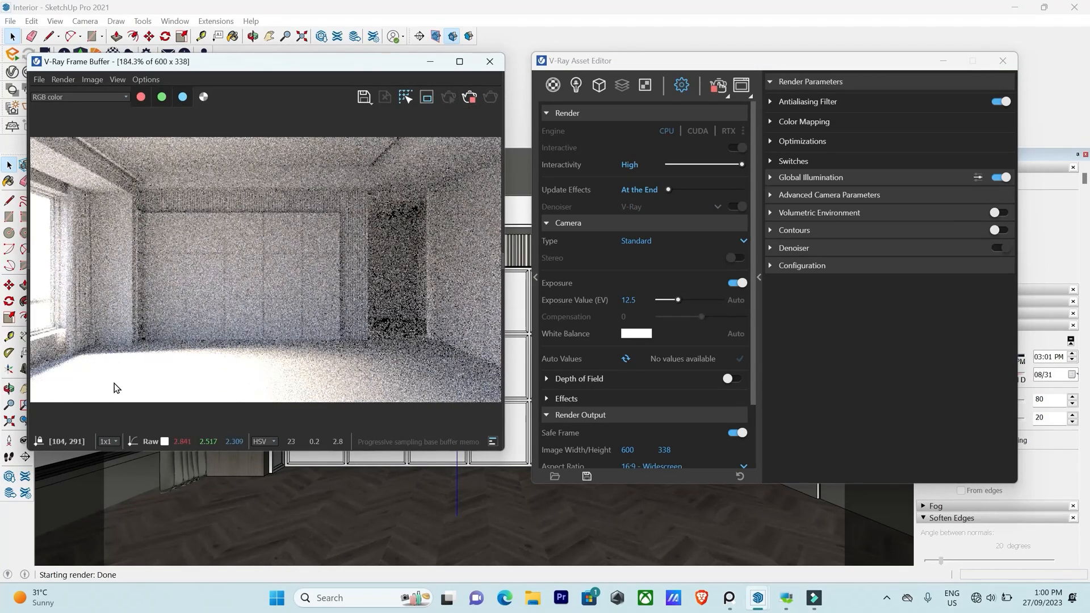
left_click(469, 101)
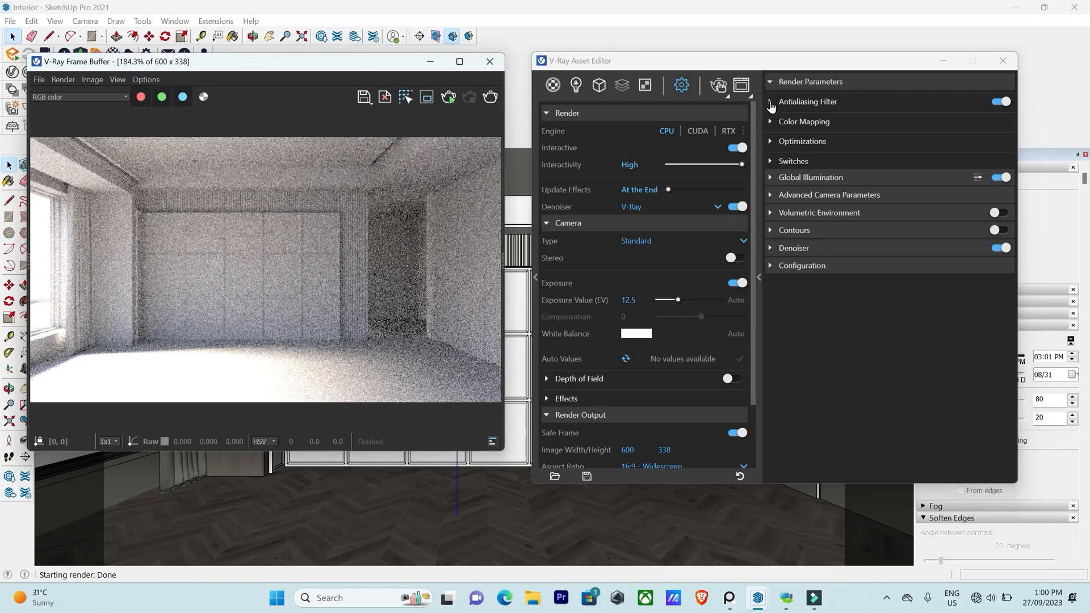
Set the Highlight Burn to 0.75 in the render's Color Mapping parameters.
left_click(770, 103)
left_click(770, 103)
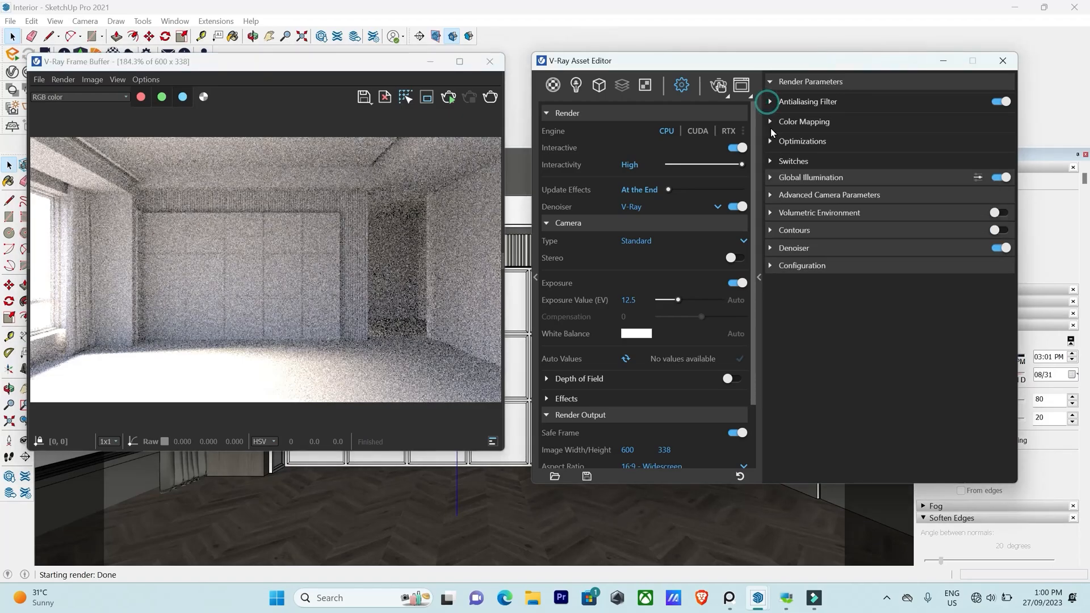
left_click(770, 123)
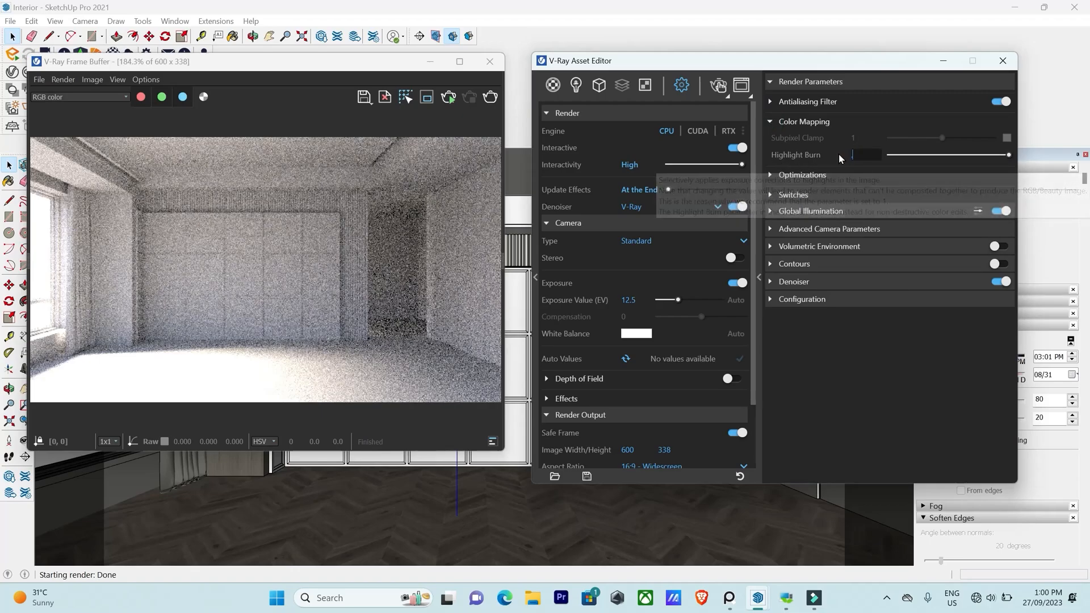
type(".75")
key("Return")
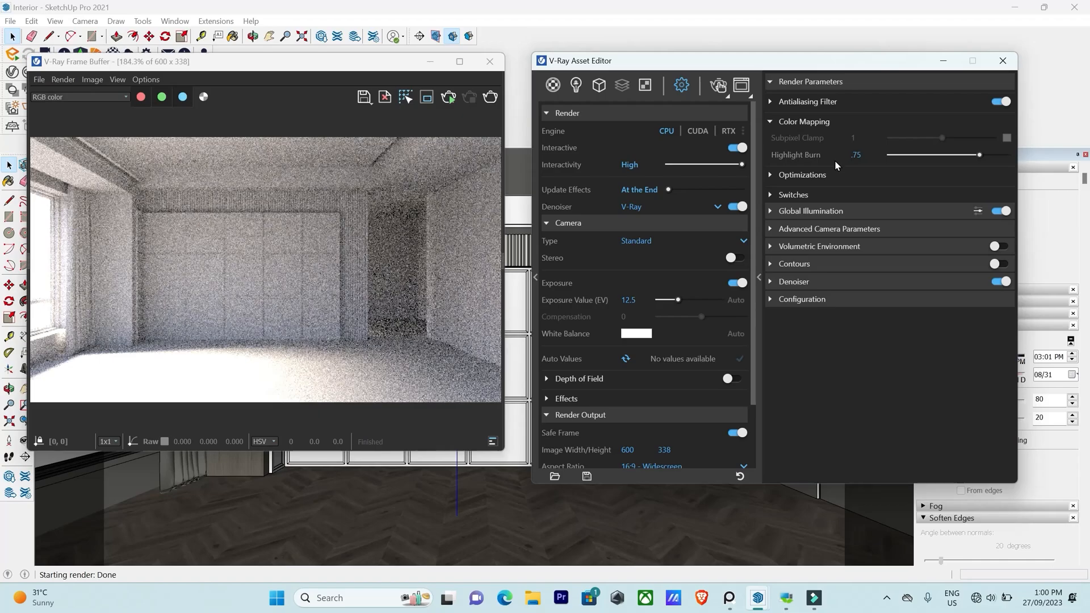
Enable the render History in the frame buffer's VFB settings and save the settings.
left_click_drag(340, 73, 494, 69)
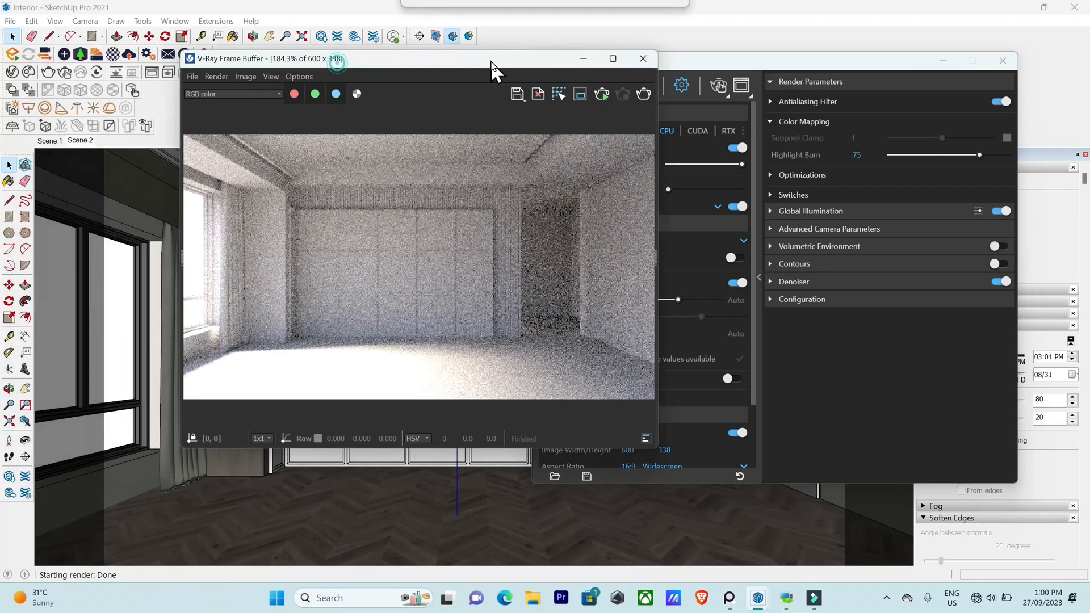
left_click(181, 257)
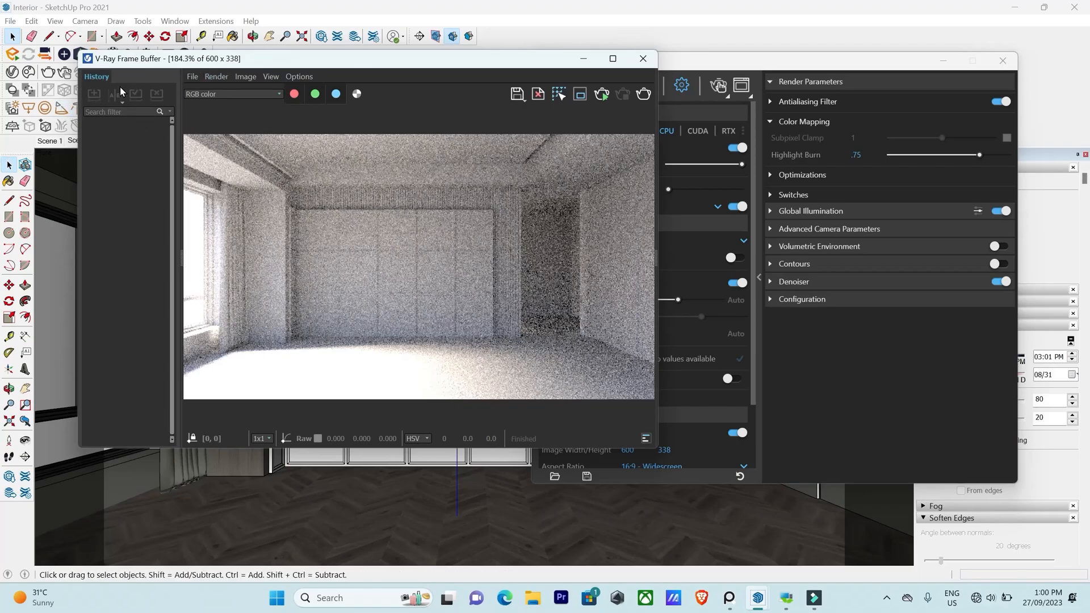
left_click(297, 78)
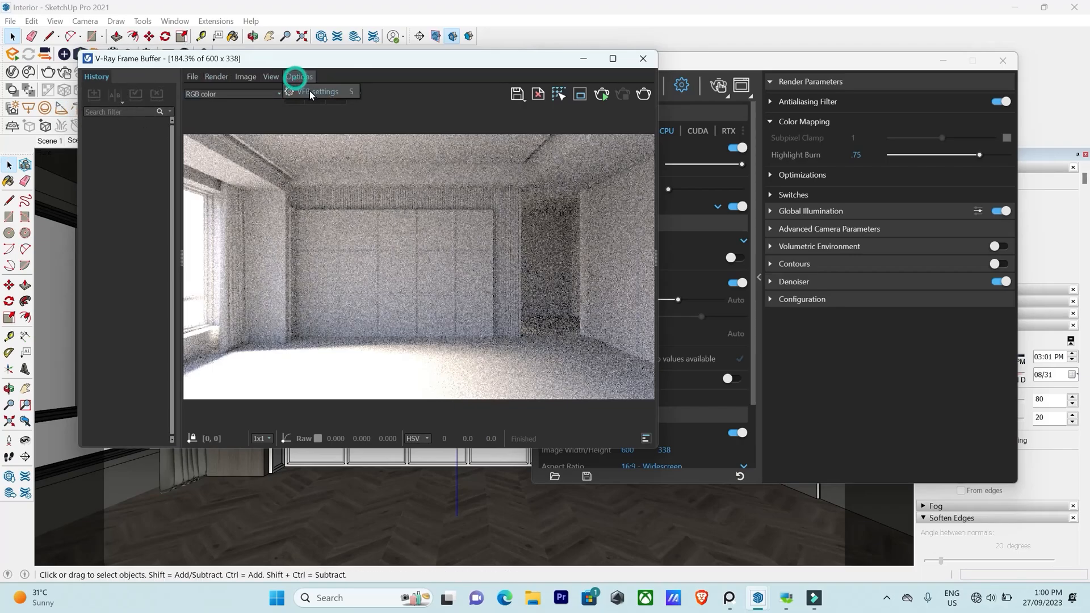
left_click(309, 91)
left_click(368, 91)
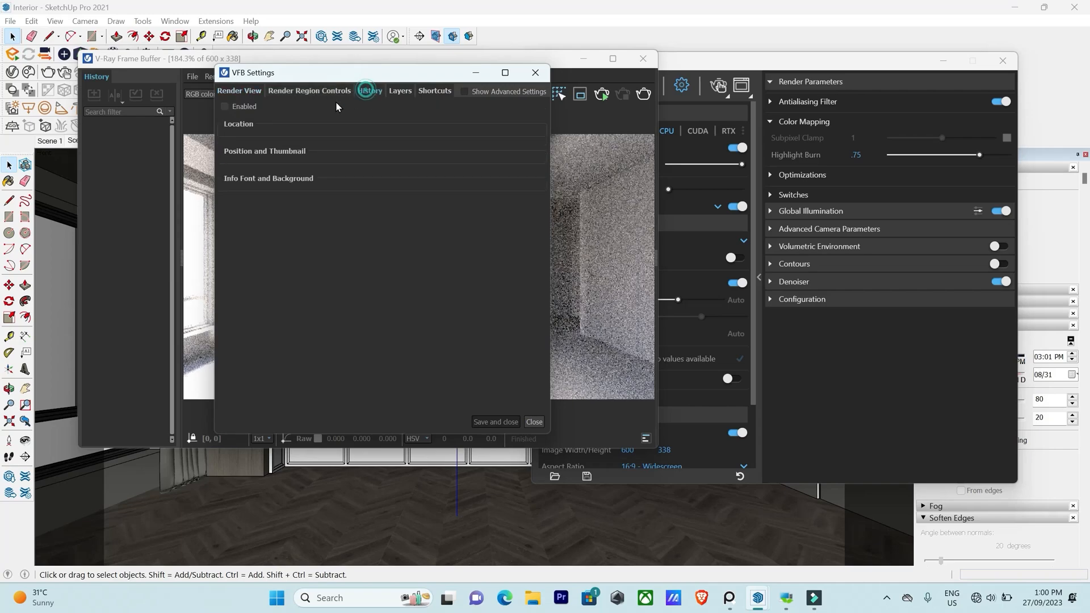
left_click(225, 108)
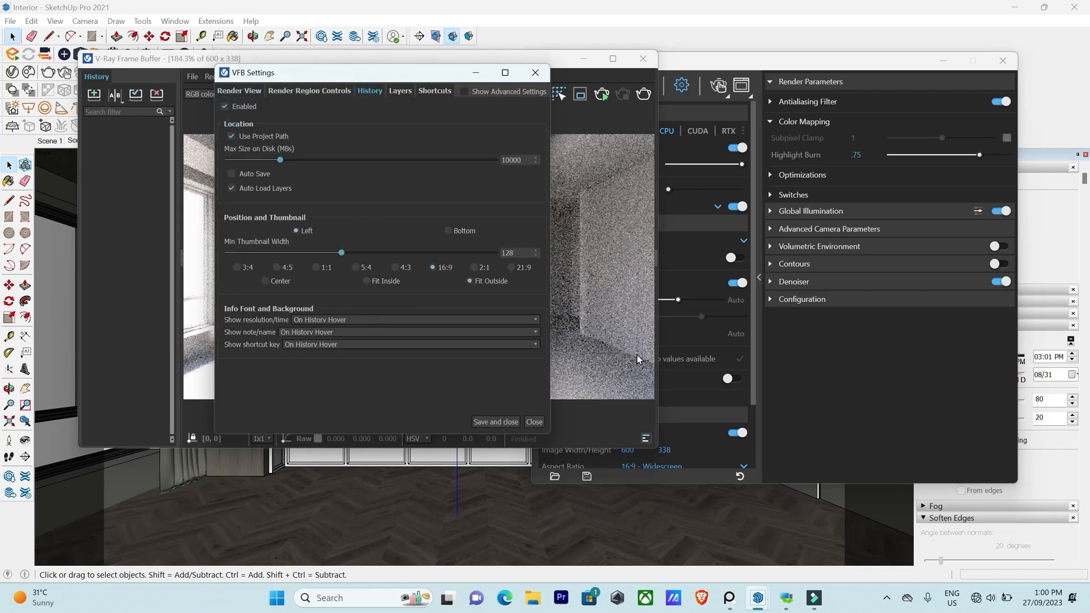
left_click(496, 422)
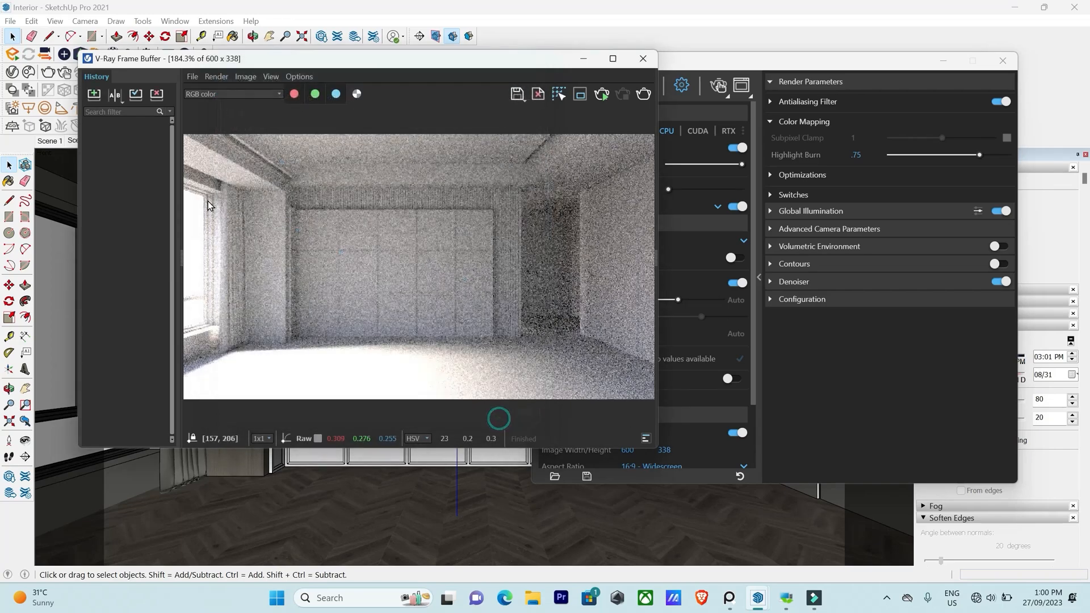
Save the current render to the history, re-render with the new Highlight Burn, stop it and save that result too.
left_click(94, 95)
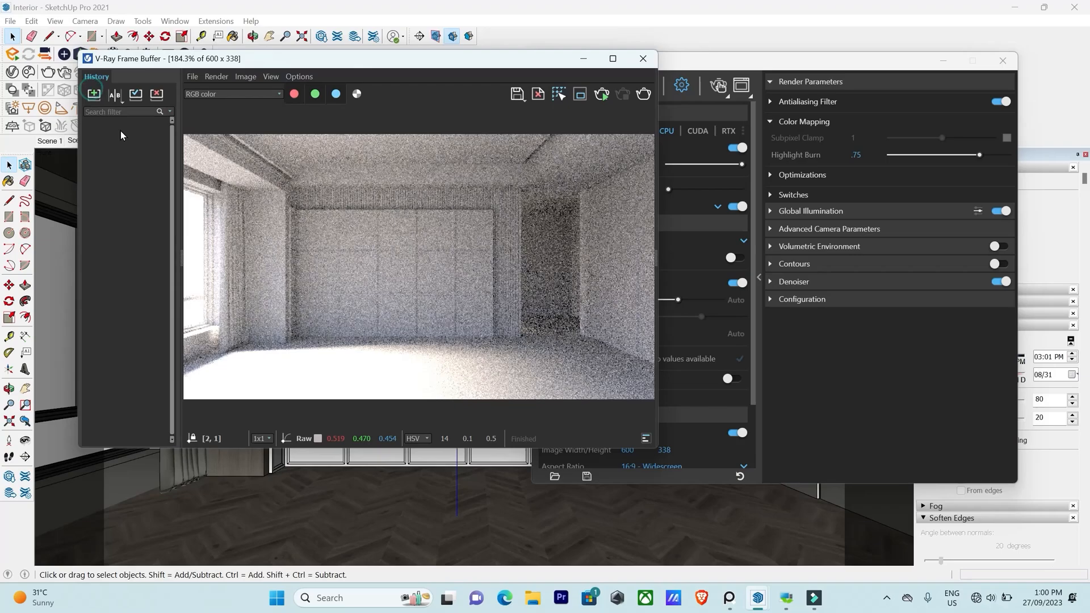
left_click(742, 73)
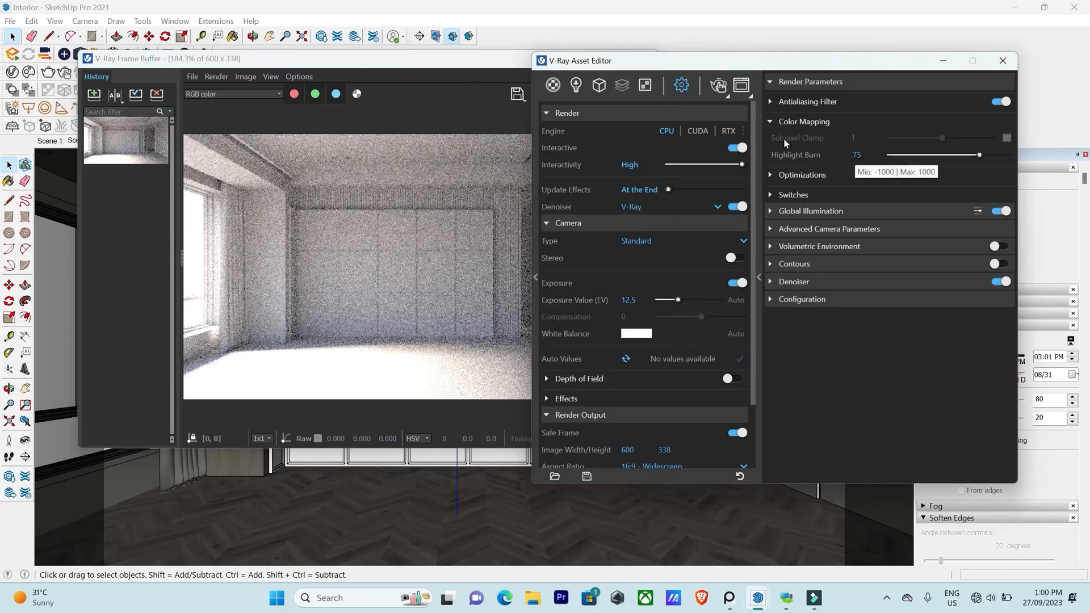
left_click(492, 64)
left_click(603, 95)
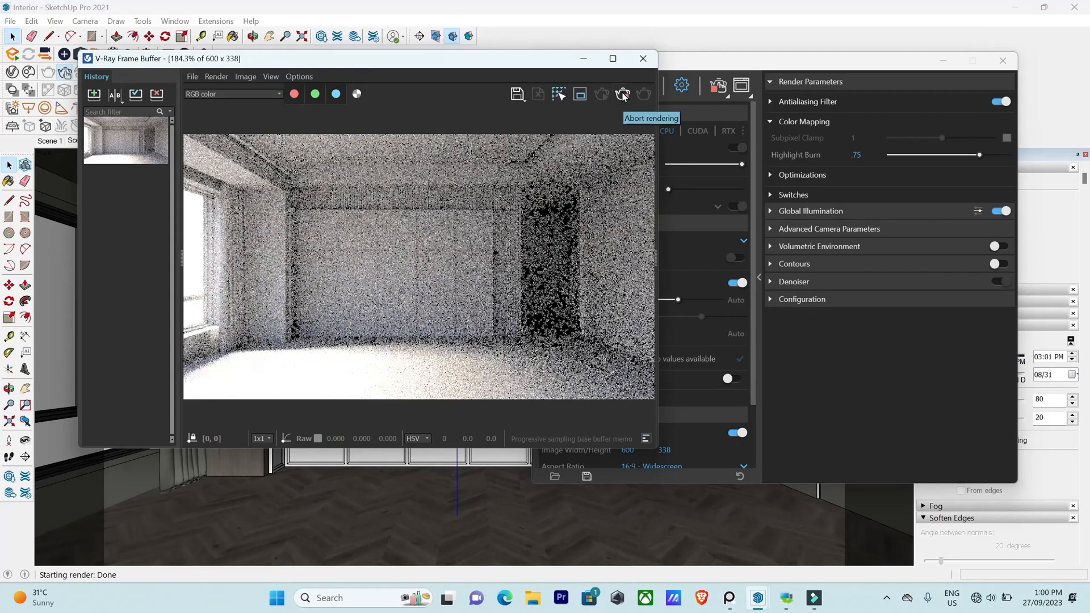
left_click(623, 95)
left_click(94, 92)
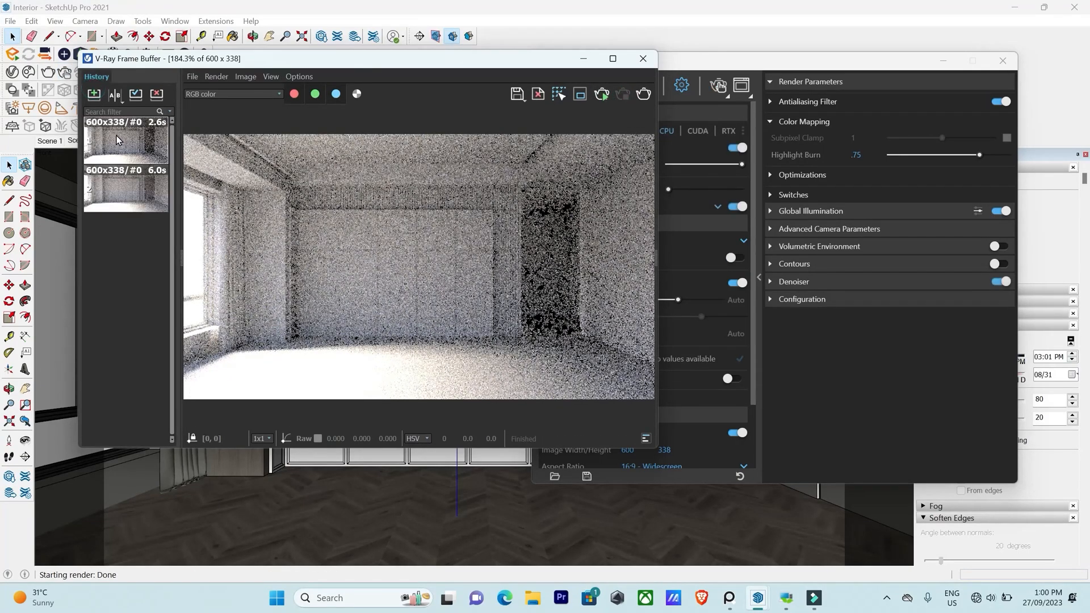
Compare the two saved renders in an A/B split, with the newer as A and the older as B.
left_click(115, 95)
left_click(105, 136)
left_click(140, 196)
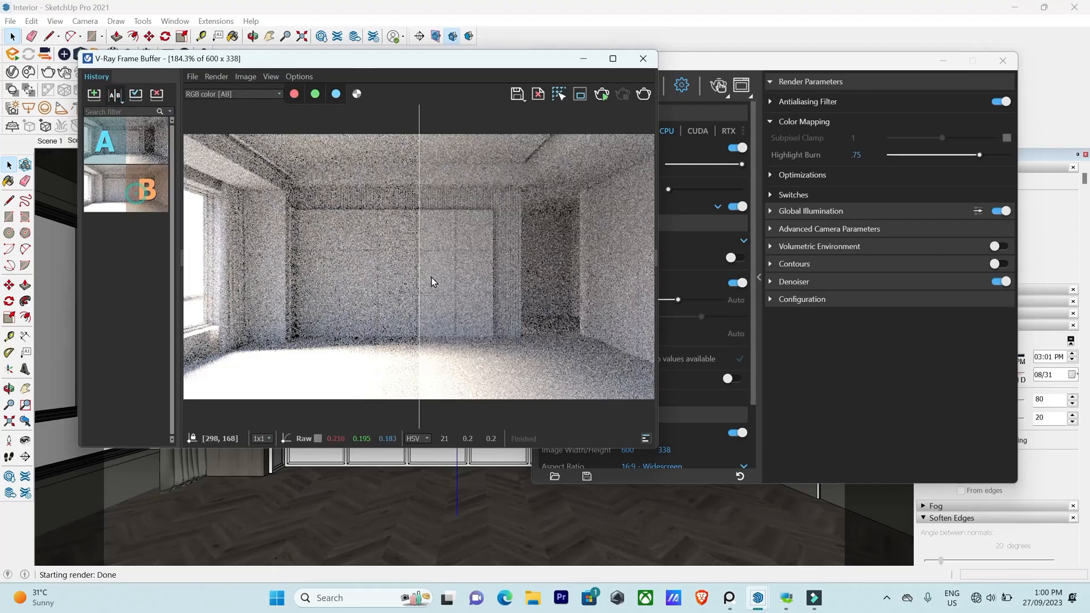
left_click_drag(422, 285, 1085, 403)
left_click(114, 95)
Try a Highlight Burn of 0.5, run the interactive render again and stop it.
left_click_drag(548, 62, 520, 71)
left_click(767, 64)
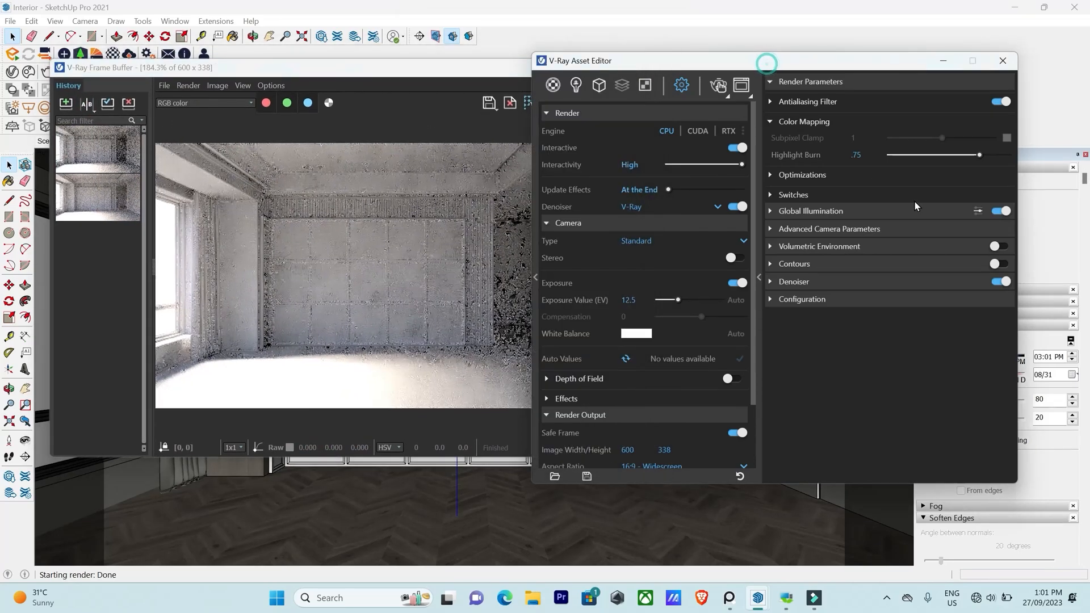
double_click(853, 154)
left_click(382, 69)
left_click(574, 104)
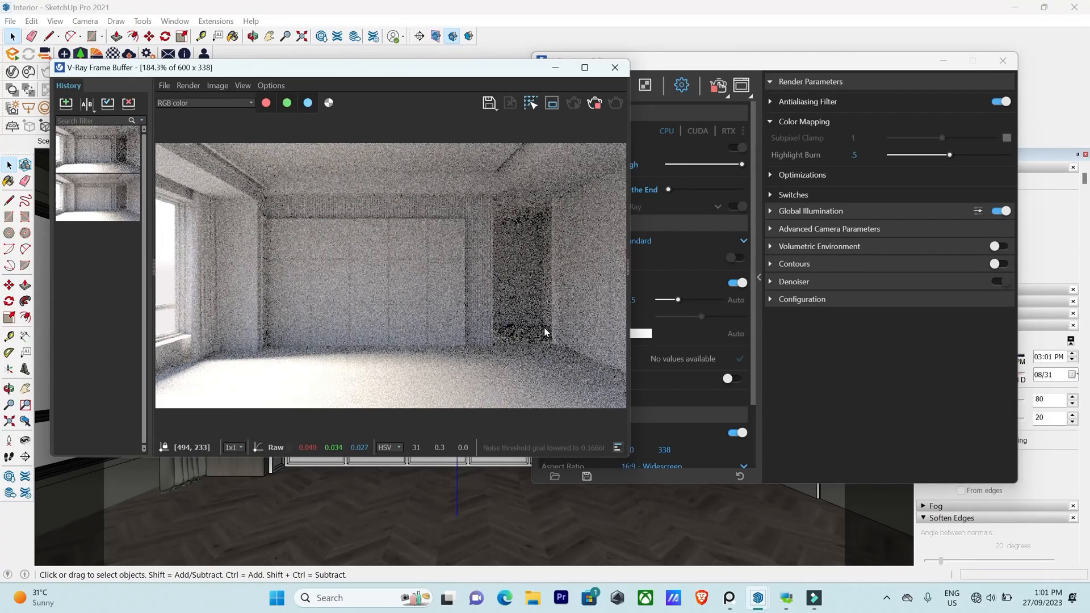
left_click(596, 104)
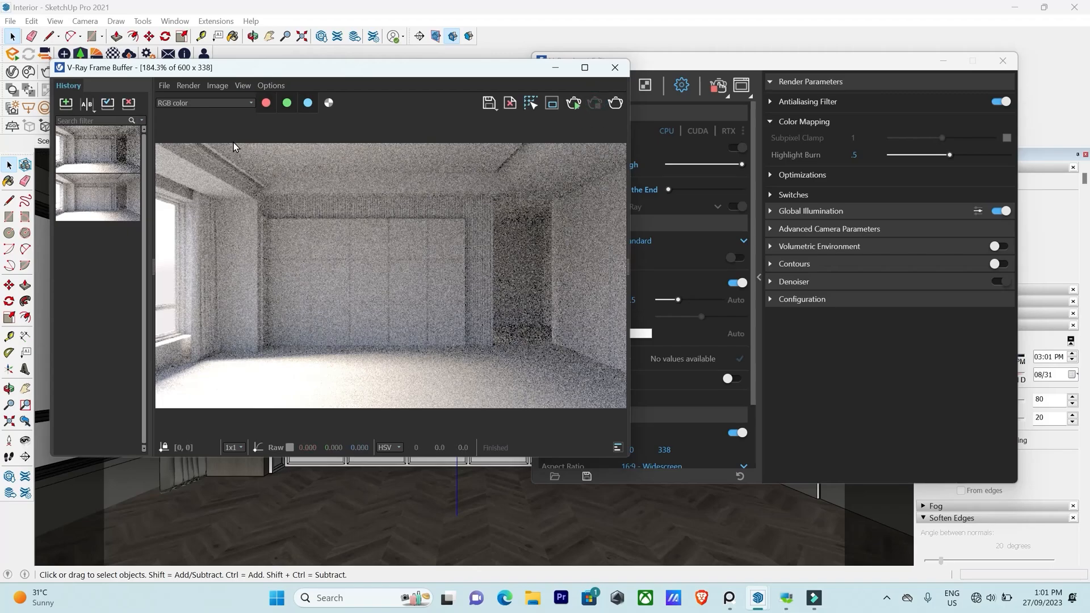
Save the new render to the history and compare it as A against the oldest saved render as B.
left_click(87, 104)
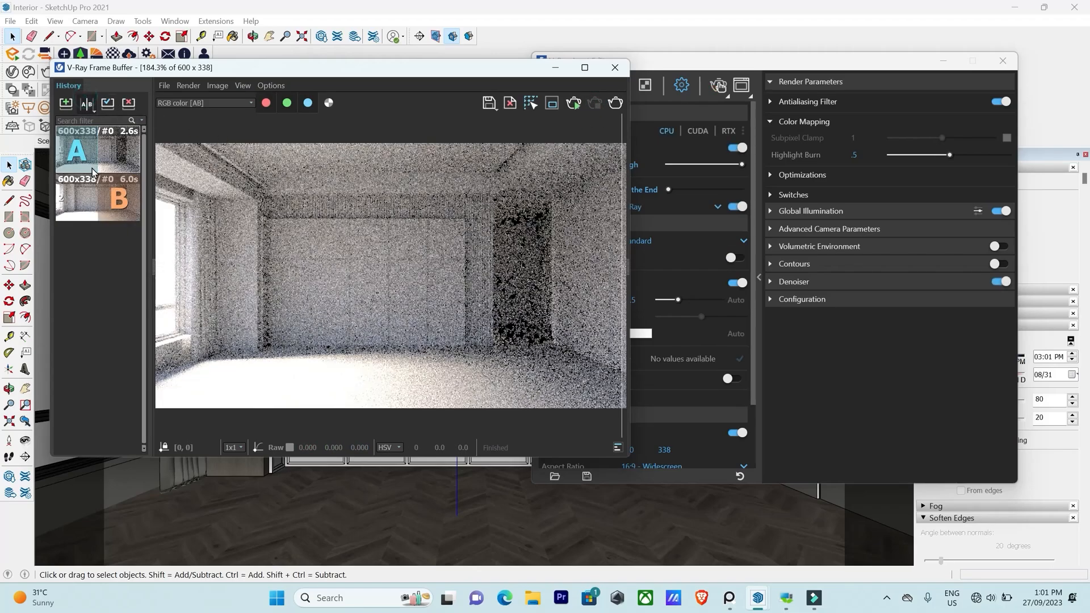
left_click(62, 100)
left_click(81, 140)
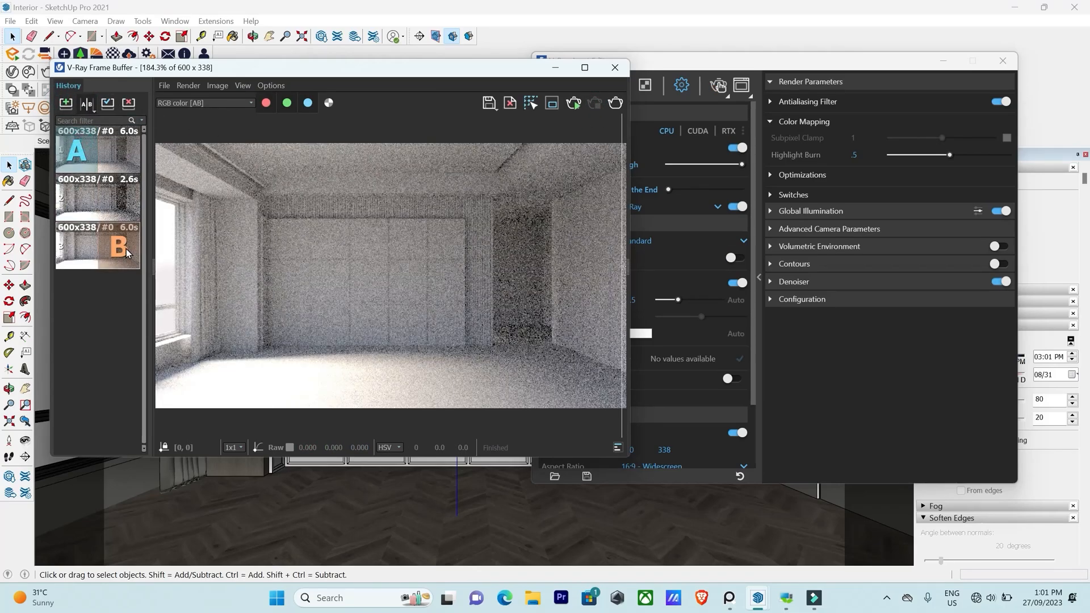
mouse_move(623, 251)
left_mouse_down()
mouse_move(6, 233)
mouse_move(554, 261)
mouse_move(203, 247)
mouse_move(148, 258)
left_mouse_up()
left_click(132, 242)
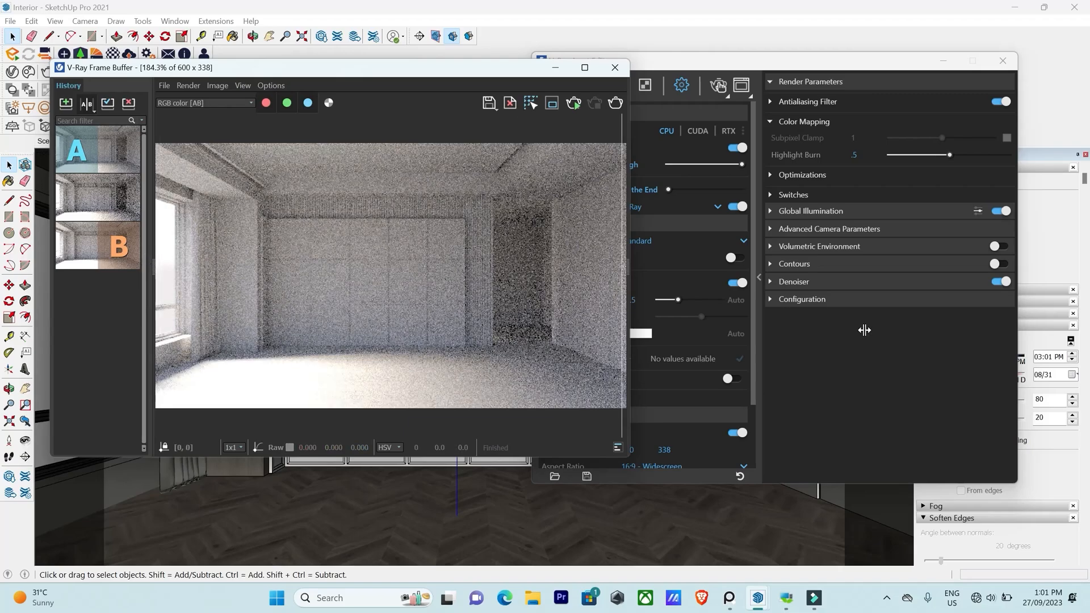
left_click_drag(6, 301, 715, 366)
left_click(86, 103)
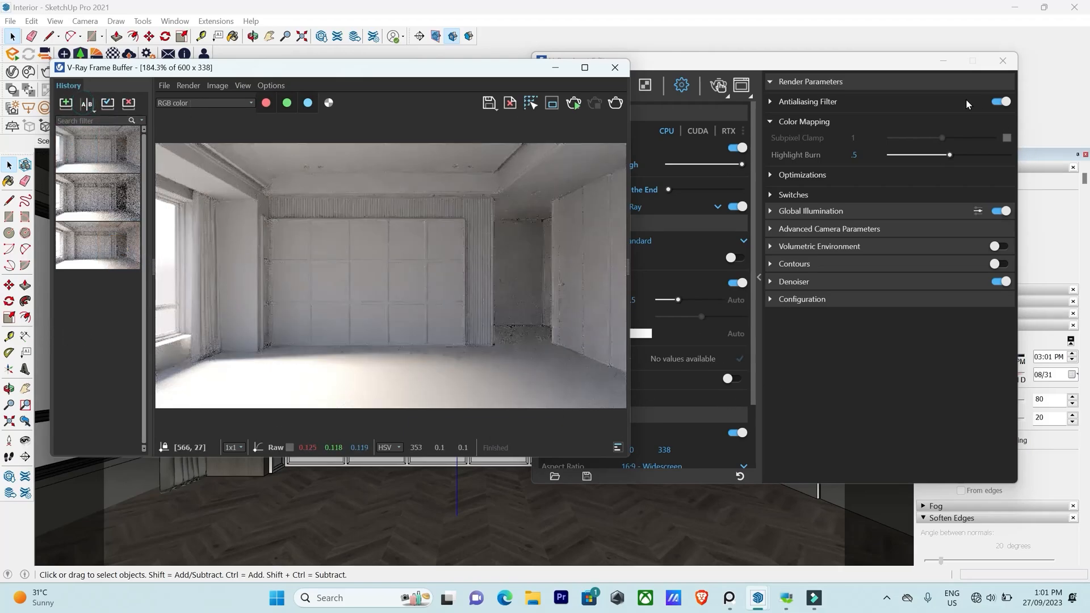
Set the Highlight Burn back to 0.75, rerun the interactive render and stop it.
left_click(878, 68)
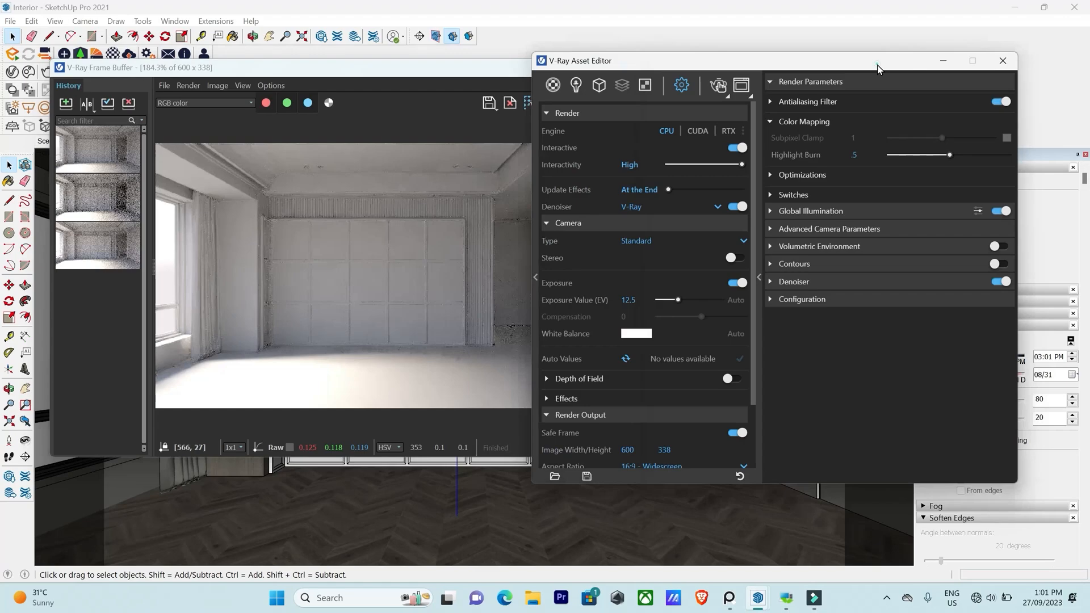
double_click(868, 156)
left_click(416, 66)
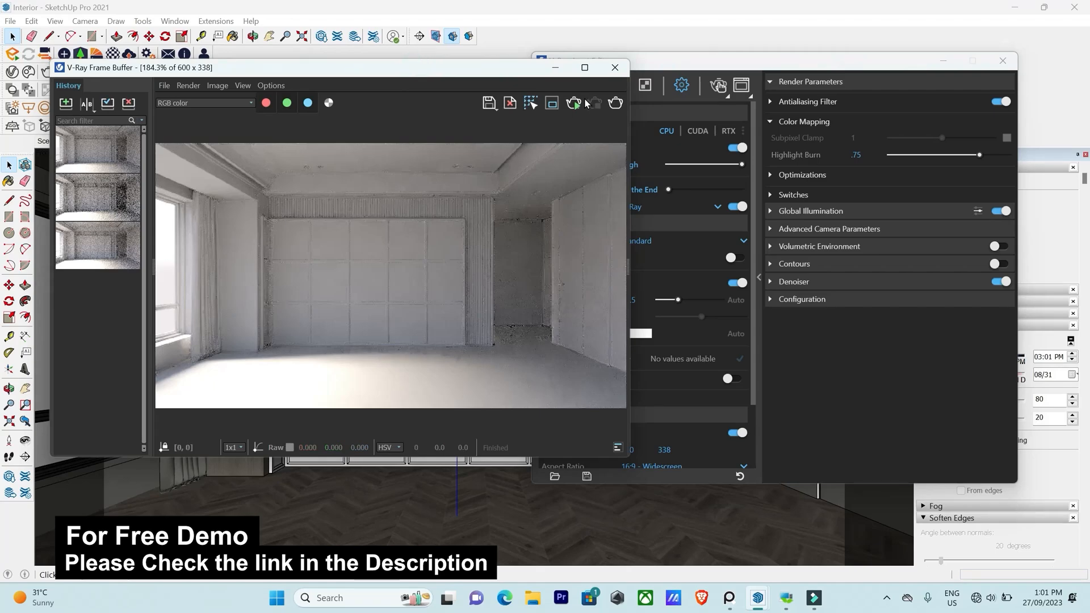
left_click(579, 100)
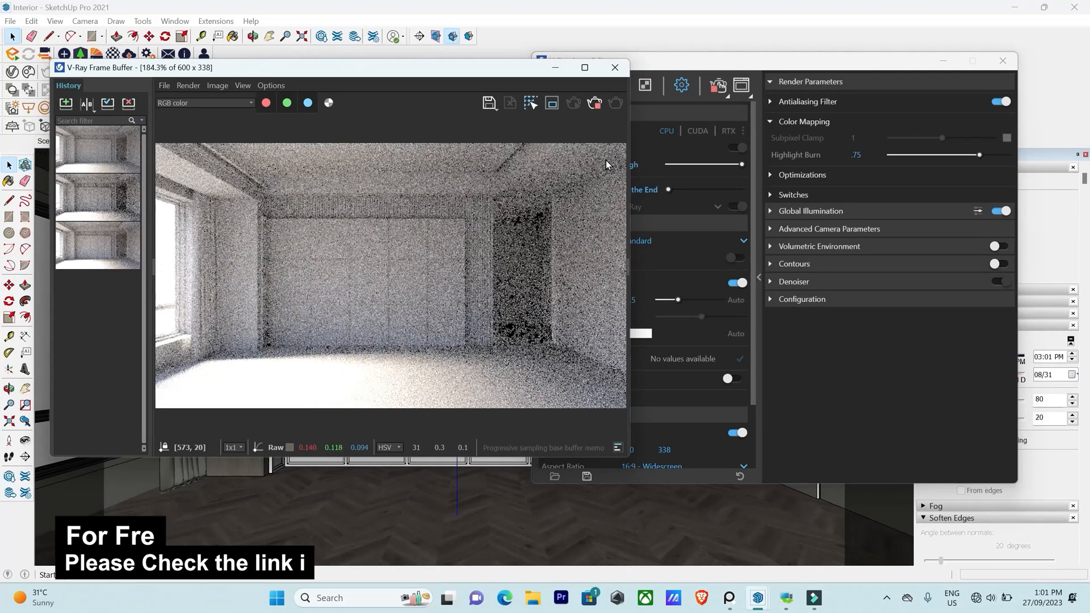
left_click(594, 103)
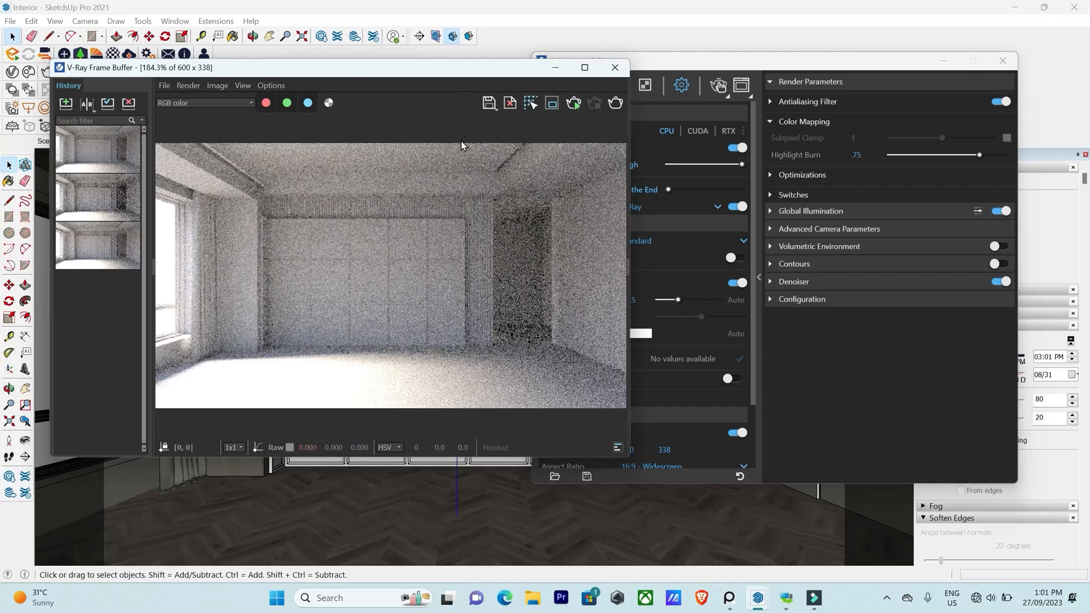
Close the V-Ray Asset Editor and the frame buffer to clear the view of the bedroom model.
left_click(1003, 63)
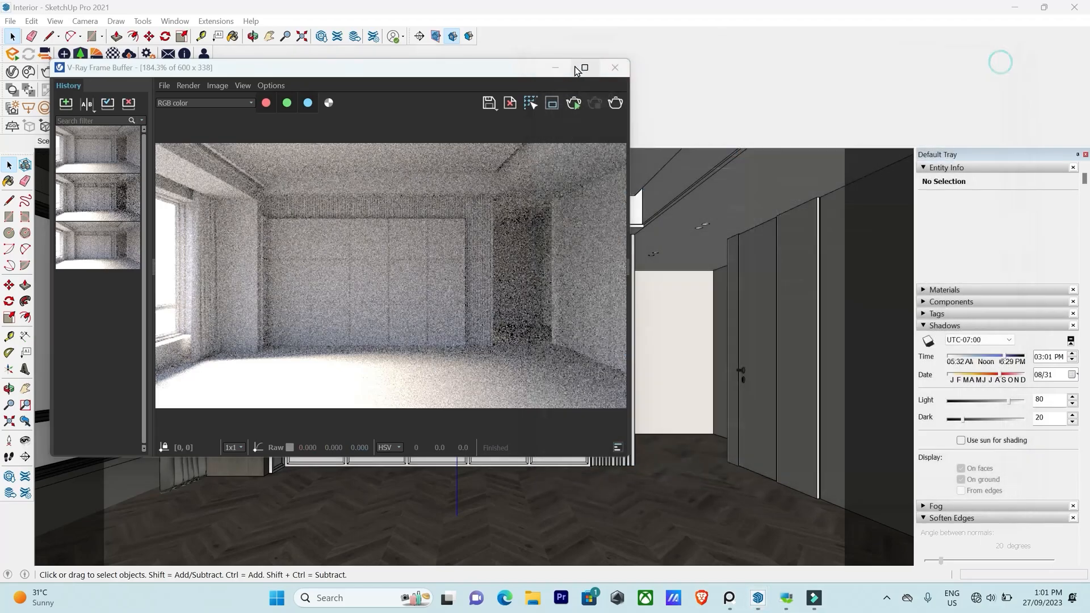
left_click_drag(462, 69, 706, 369)
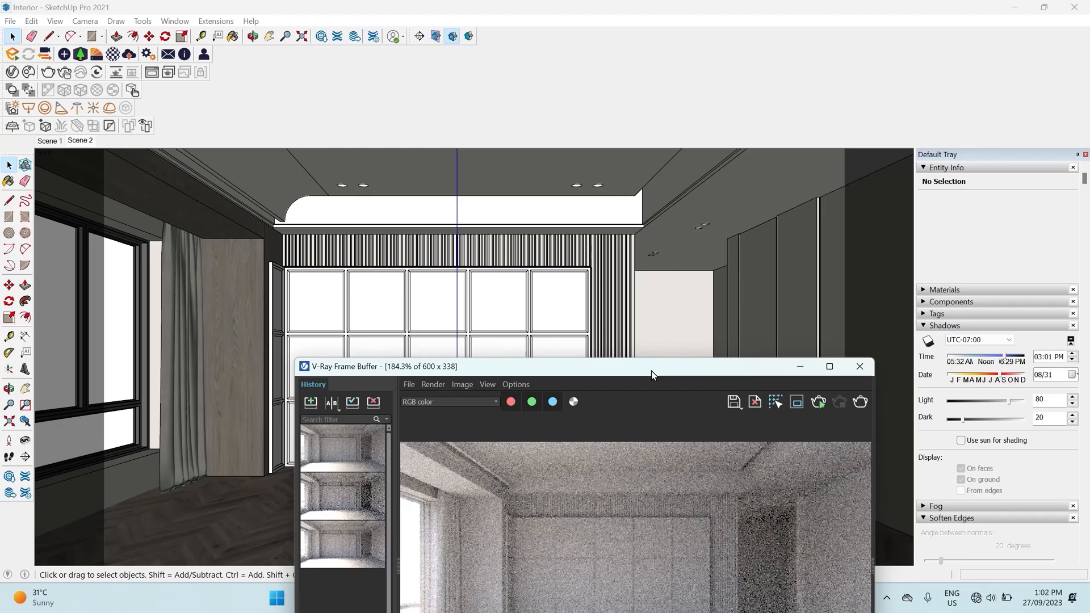
left_click_drag(652, 372, 632, 344)
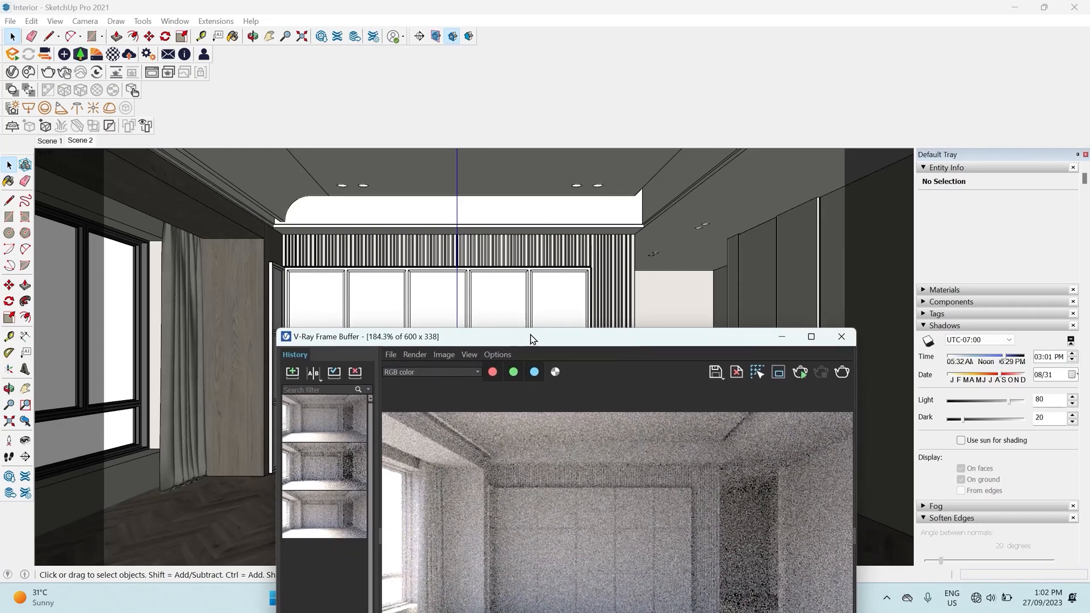
left_click_drag(530, 335, 537, 249)
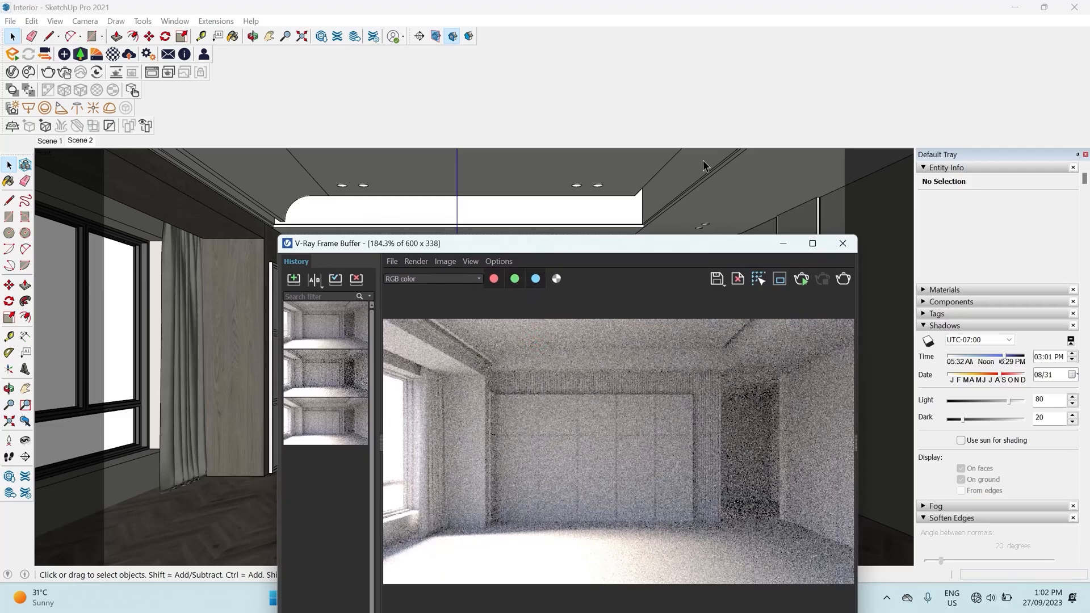
left_click(831, 243)
Draw a short vertical guide line straight down from the ceiling seam near the curved cove and the downlights.
mouse_move(509, 485)
middle_mouse_down()
mouse_move(571, 407)
mouse_move(511, 506)
mouse_move(616, 377)
mouse_move(436, 379)
mouse_move(409, 363)
mouse_move(337, 389)
mouse_move(331, 435)
mouse_move(316, 453)
mouse_move(373, 462)
mouse_move(356, 453)
middle_mouse_up()
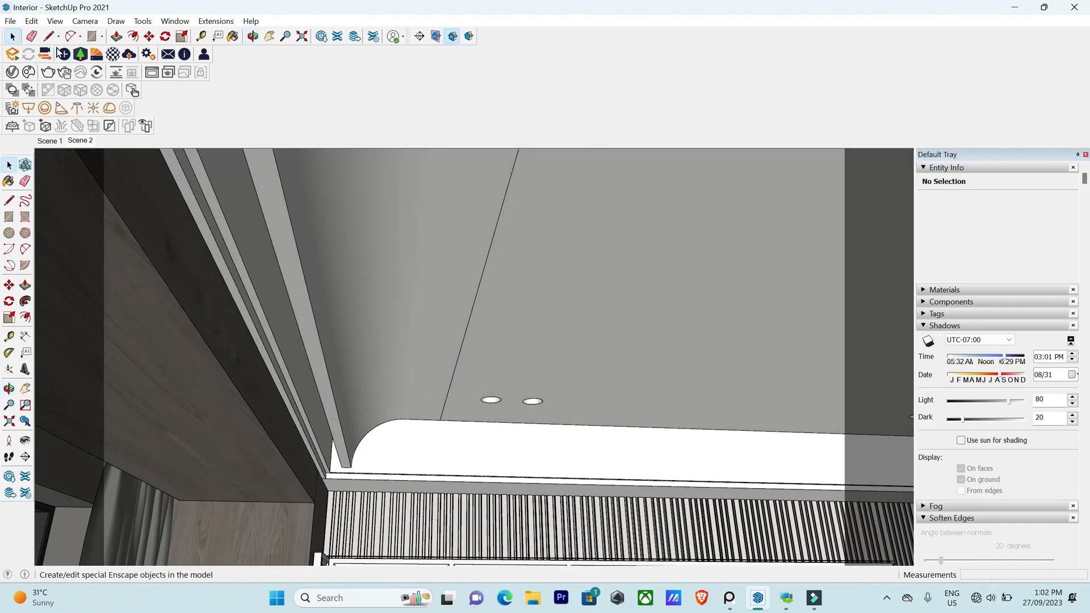
left_click(29, 109)
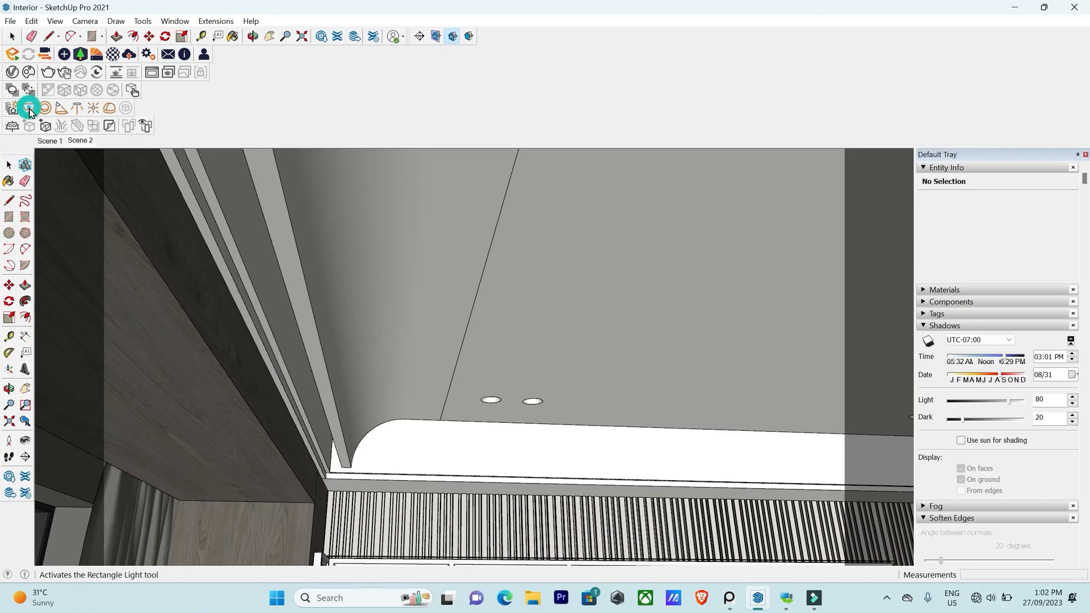
middle_click_drag(353, 476, 428, 406)
key("l")
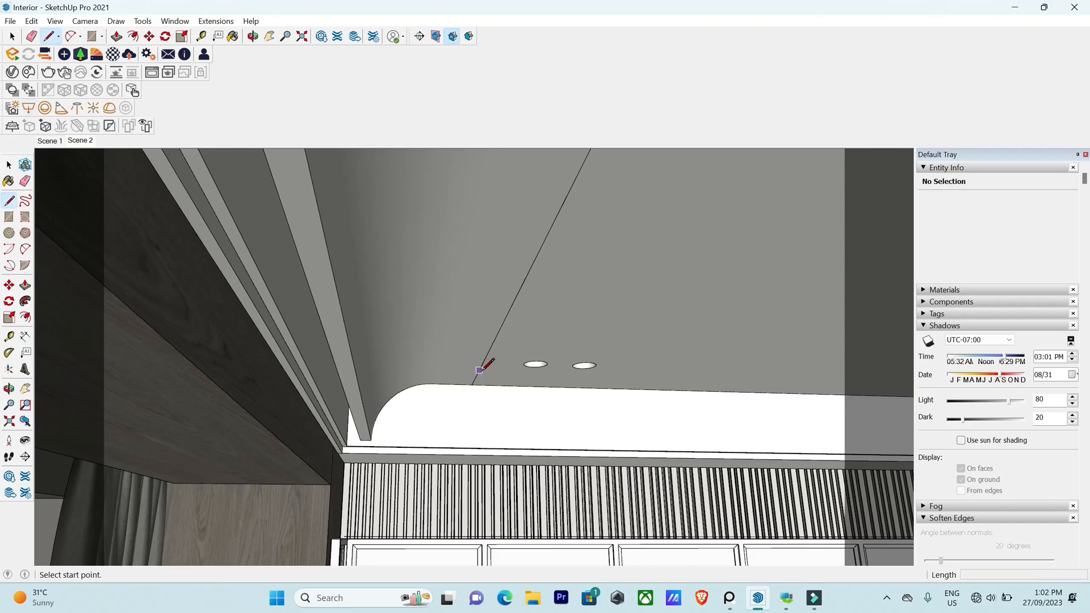
left_click(481, 367)
left_click(482, 426)
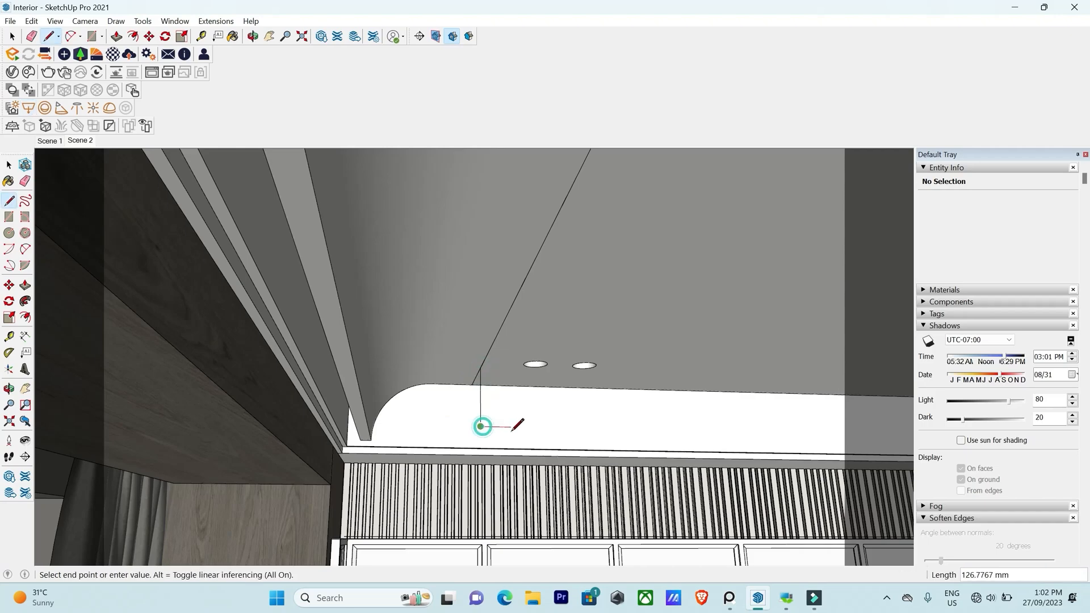
middle_click_drag(516, 426, 441, 360)
key("space")
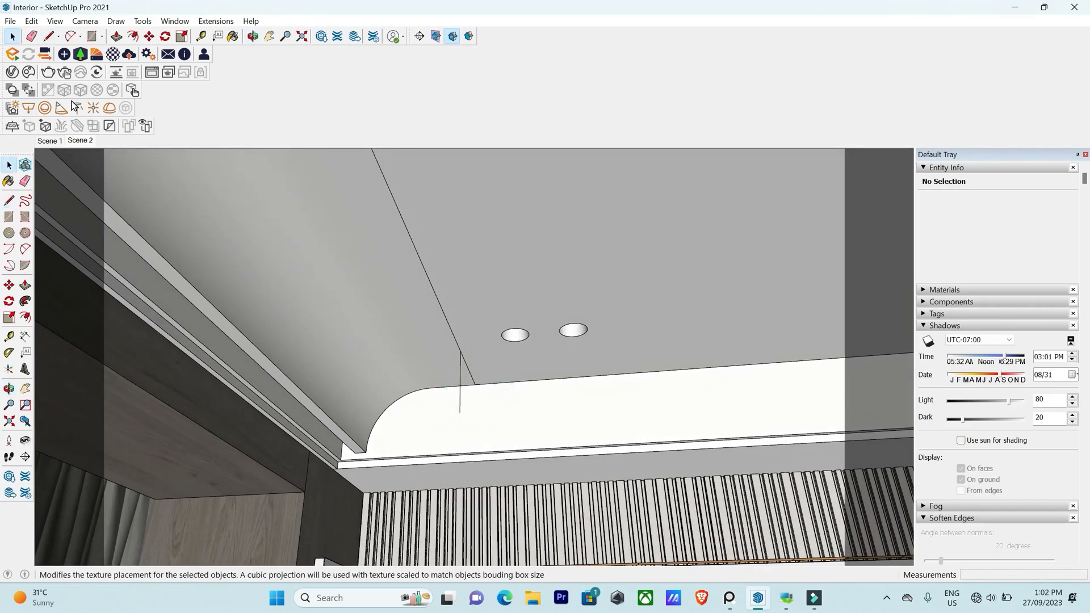
Draw a rectangle light on the ceiling along the seam from the guide line's upper end, about 2.8 U by 32.7 V.
left_click(29, 110)
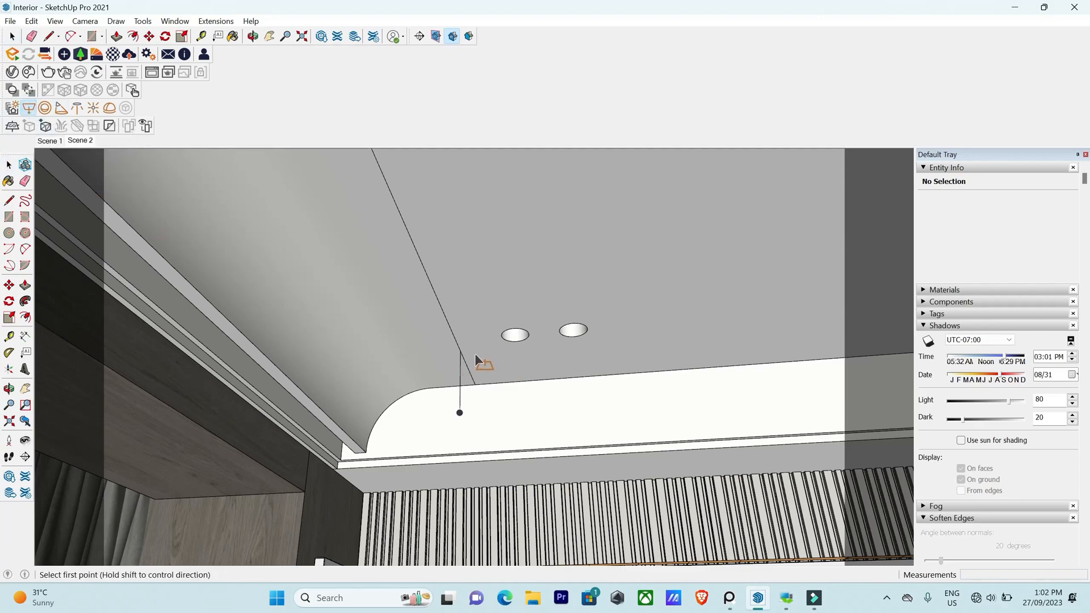
left_click(464, 353)
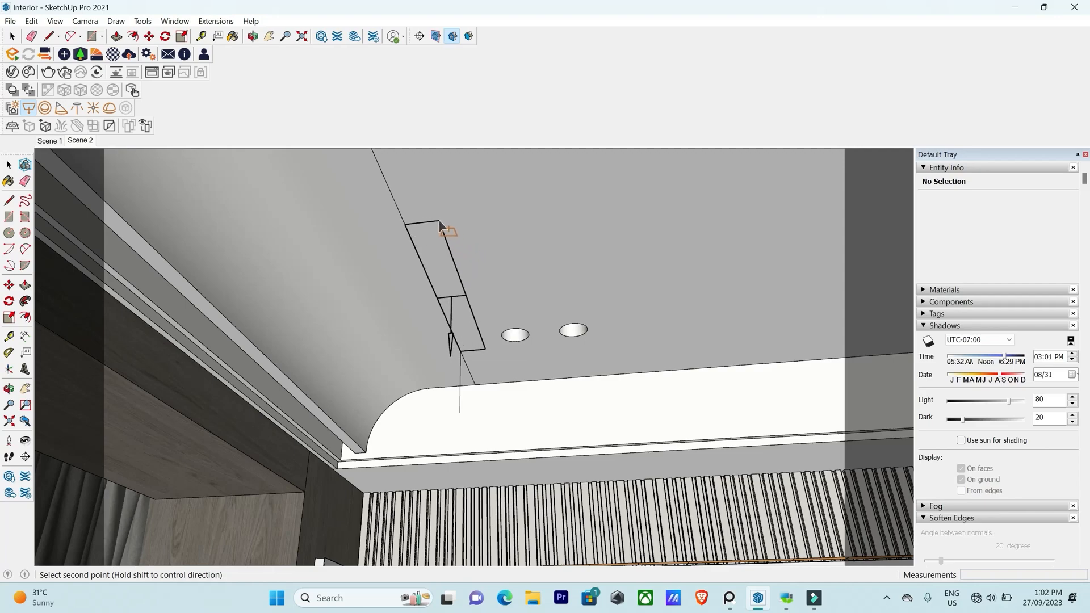
left_click(429, 215)
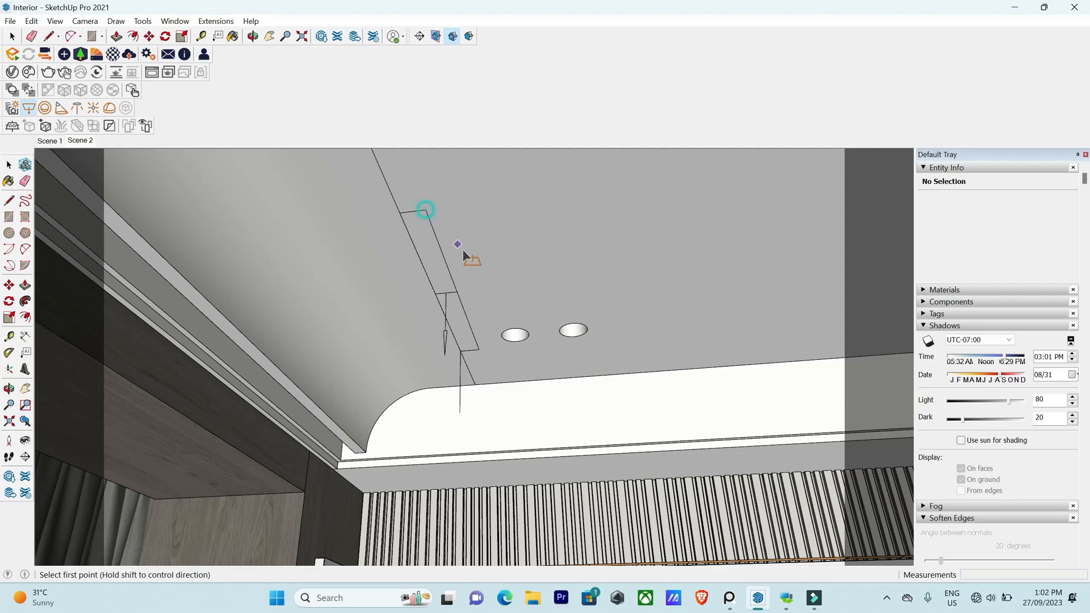
mouse_move(492, 338)
middle_mouse_down()
mouse_move(475, 360)
mouse_move(479, 341)
middle_mouse_up()
key("space")
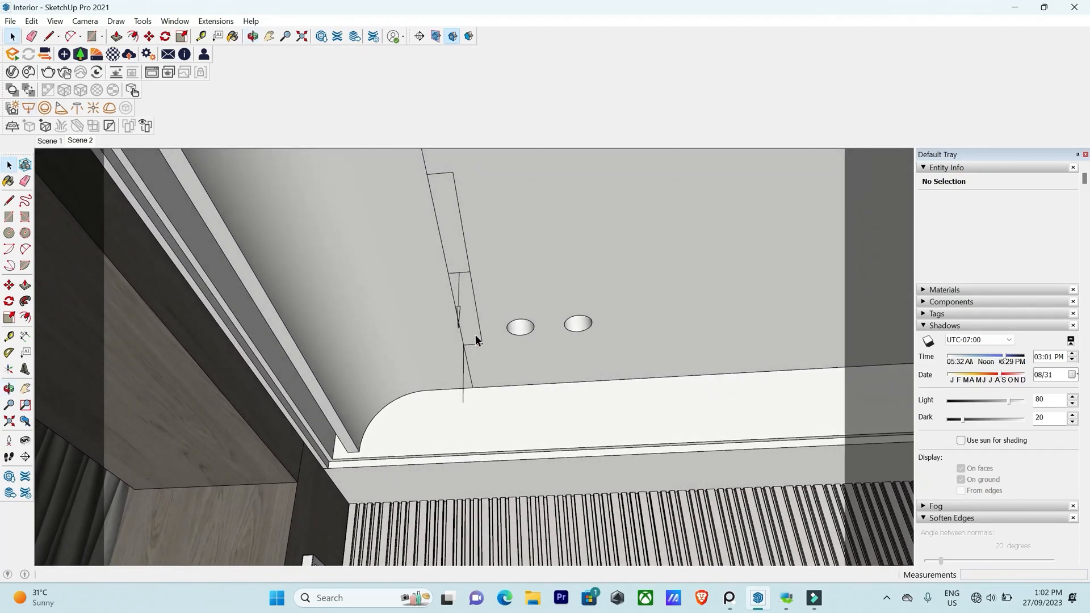
Move the rectangle light from the ceiling into the narrow gap between the curved cove edge and the side wall.
left_click(461, 273)
middle_click_drag(463, 281, 464, 304)
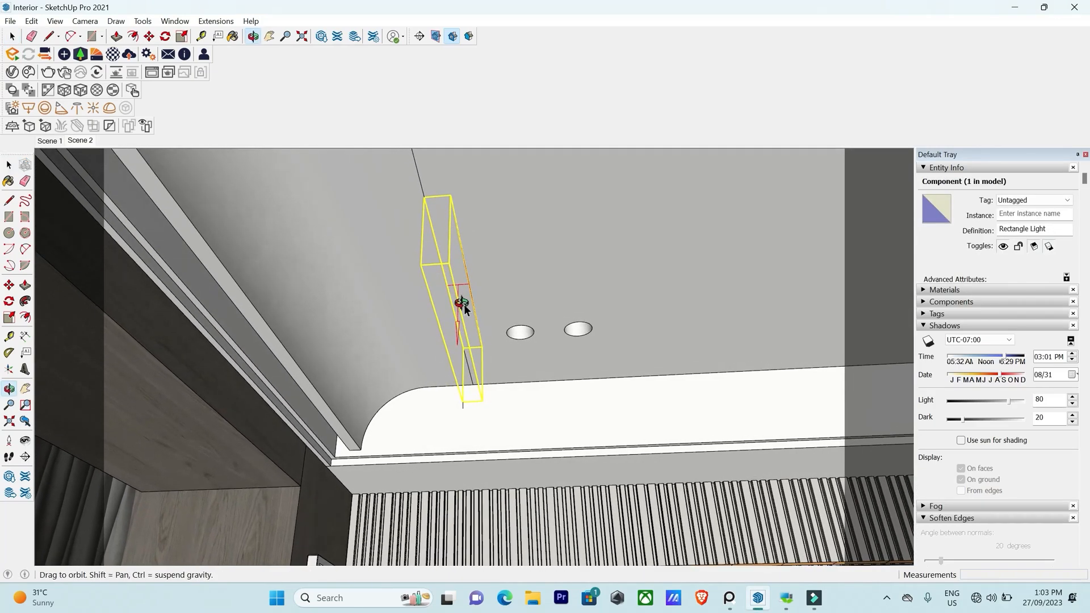
key("m")
left_click(482, 347)
scroll(585, 390, "down", 1)
mouse_move(556, 443)
middle_mouse_down()
mouse_move(518, 440)
mouse_move(567, 435)
middle_mouse_up()
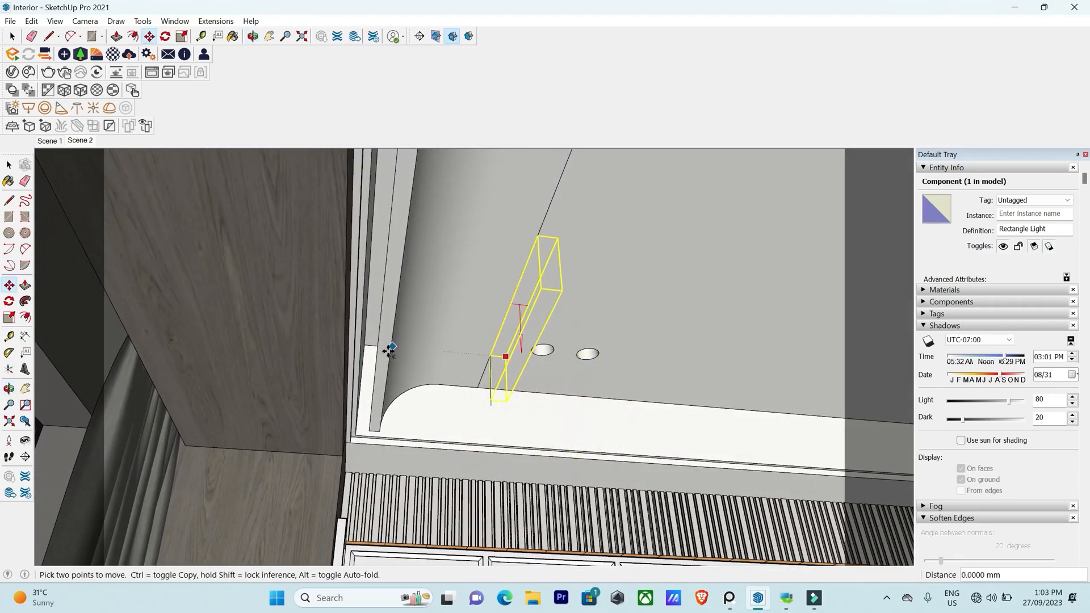
middle_click_drag(377, 358, 380, 446)
left_click(366, 443)
Raise the rectangle light about 186 mm and shift it about 23 mm sideways, away from the side wall.
key("m")
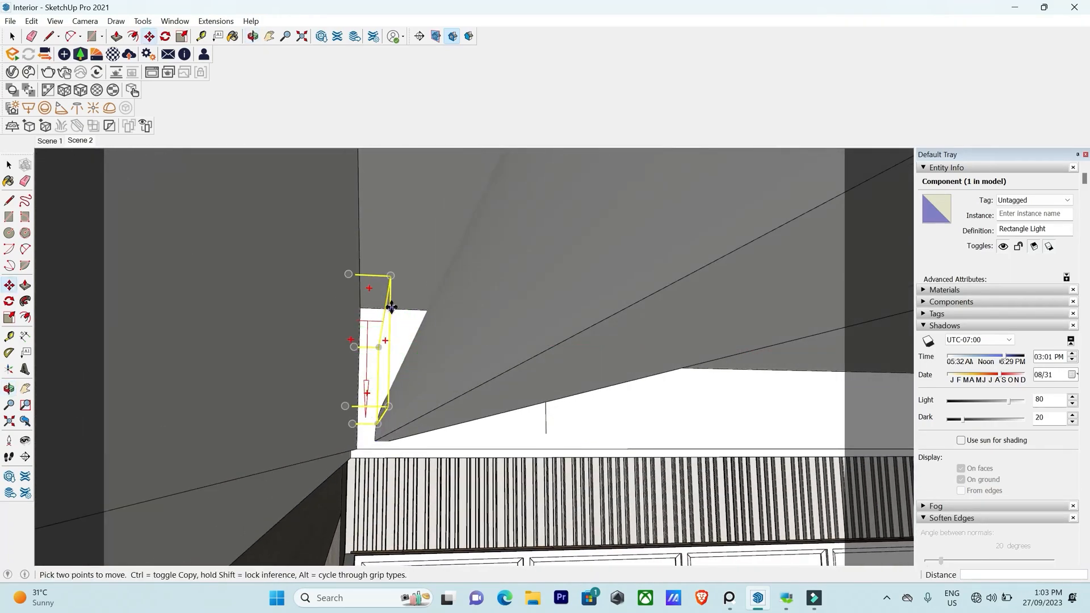
middle_click_drag(386, 310, 390, 277)
left_click(389, 277)
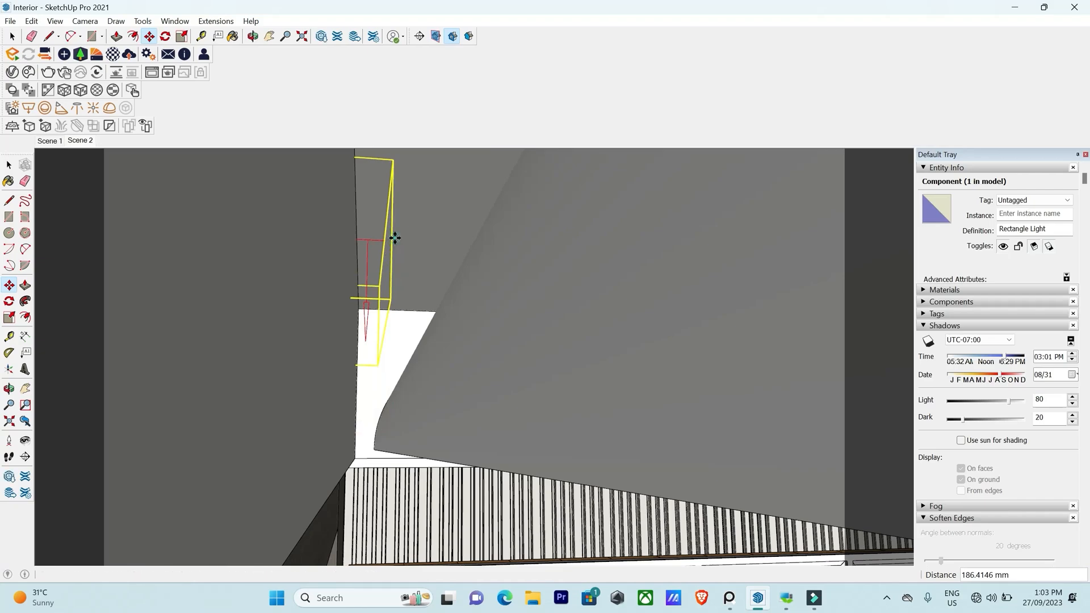
left_click(407, 256)
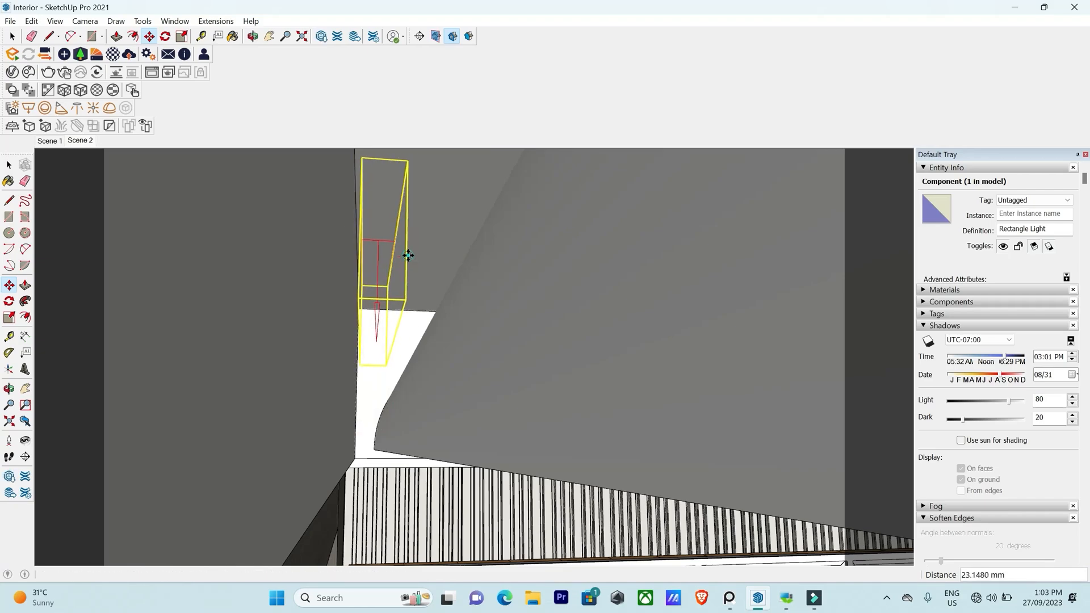
Lower the rectangle light about 389 mm into the cove gap and raise it back by about 42 mm.
middle_click_drag(406, 250, 402, 314)
left_click(402, 313)
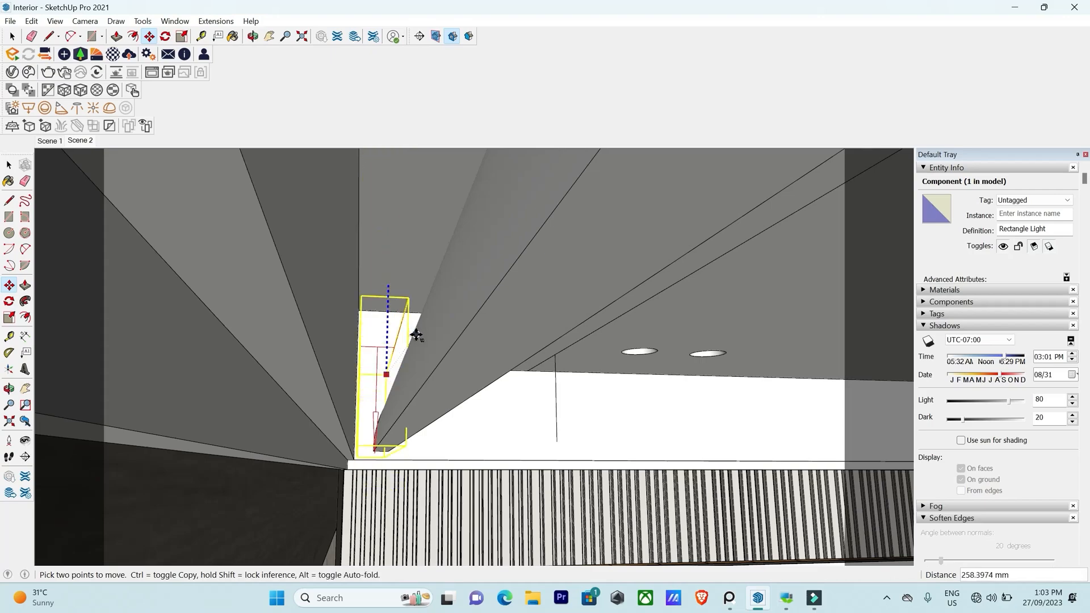
middle_click_drag(450, 355, 438, 324)
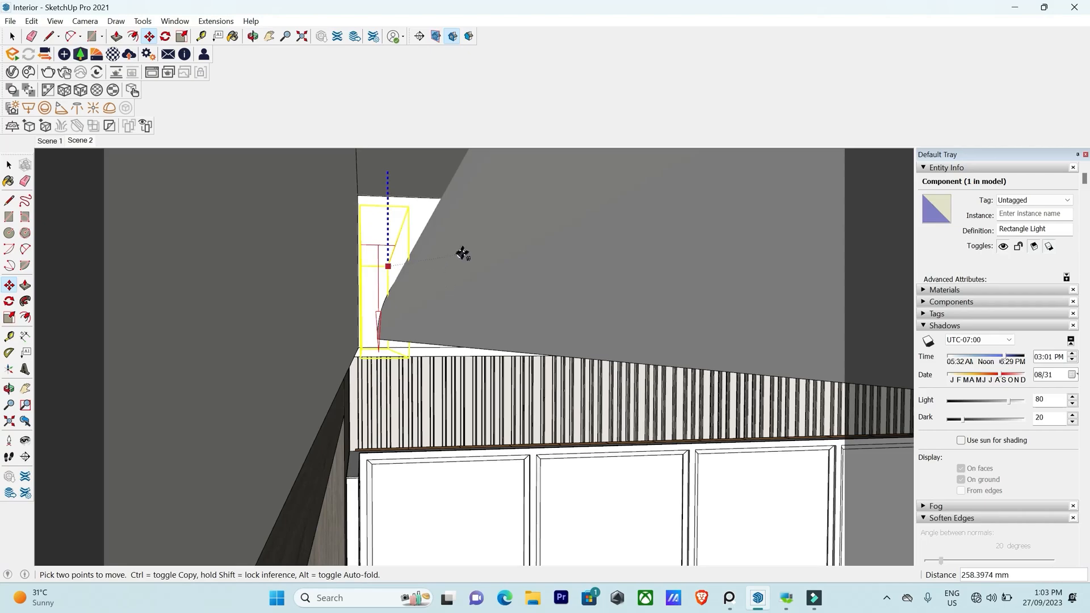
left_click(380, 313)
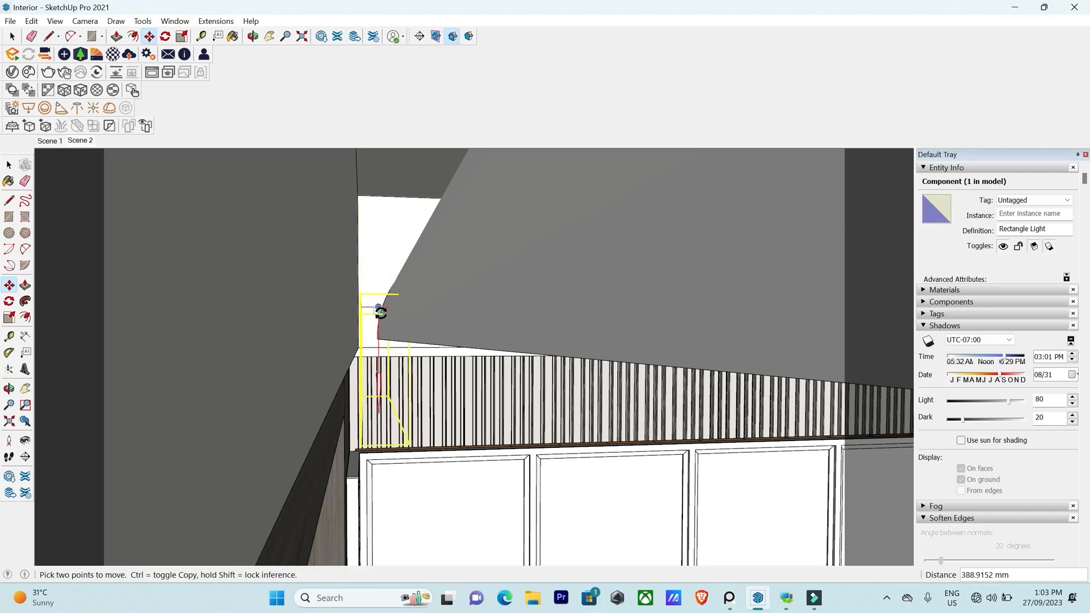
middle_click_drag(381, 313, 414, 365)
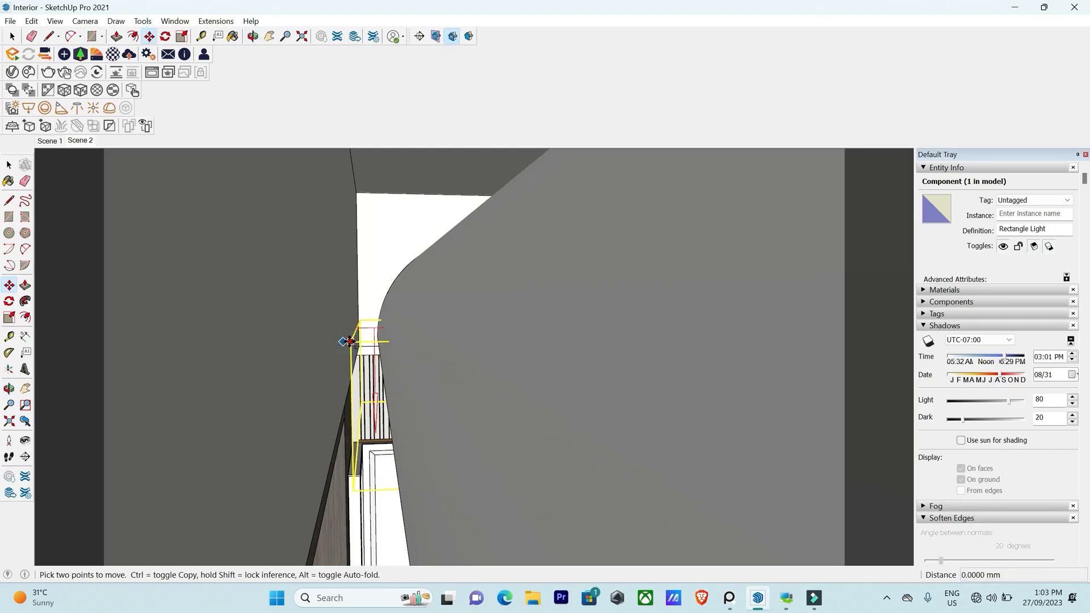
left_click(349, 313)
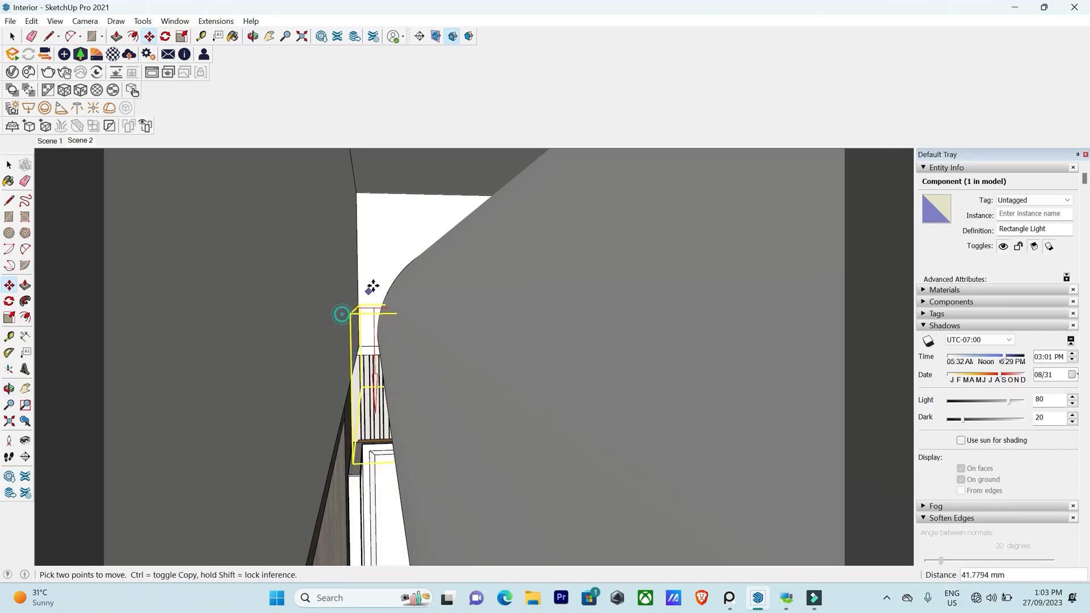
left_click(408, 235)
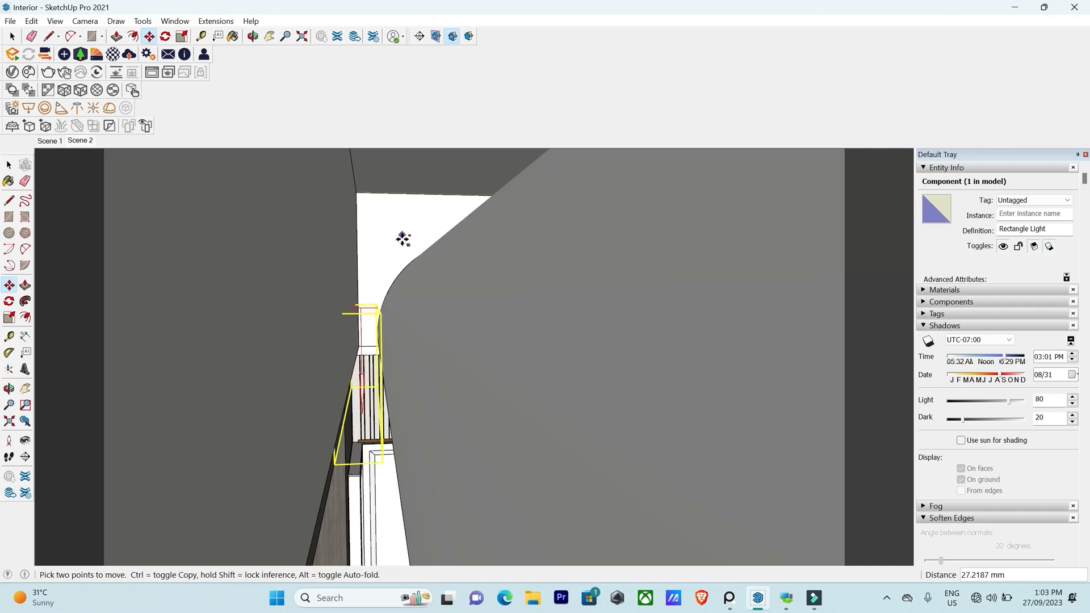
key("Escape")
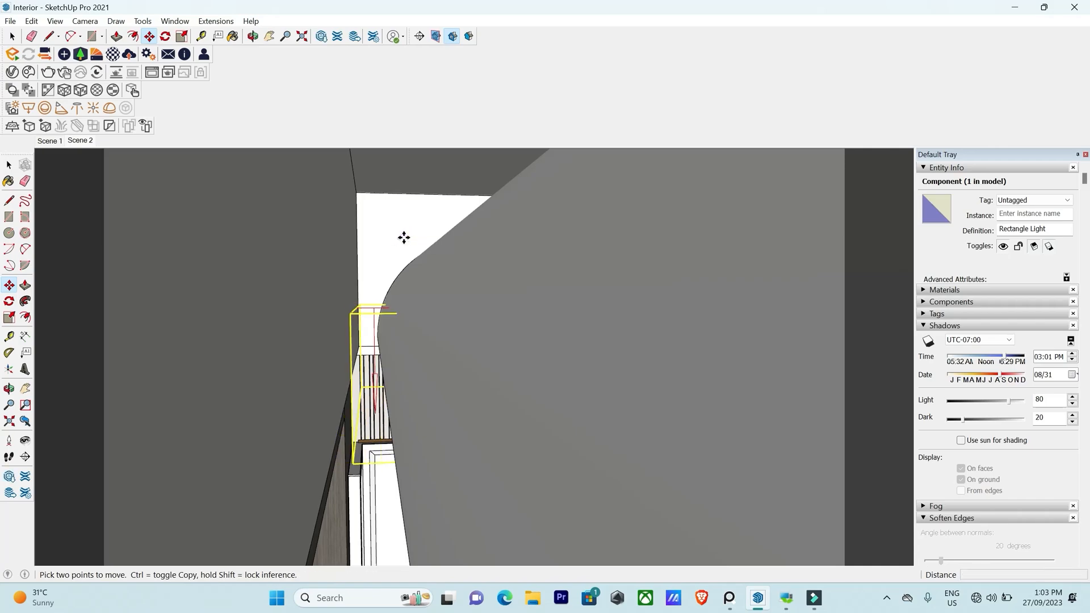
Narrow the rectangle light in the V-Ray Asset Editor to a U Size of 1.5.
left_click(13, 73)
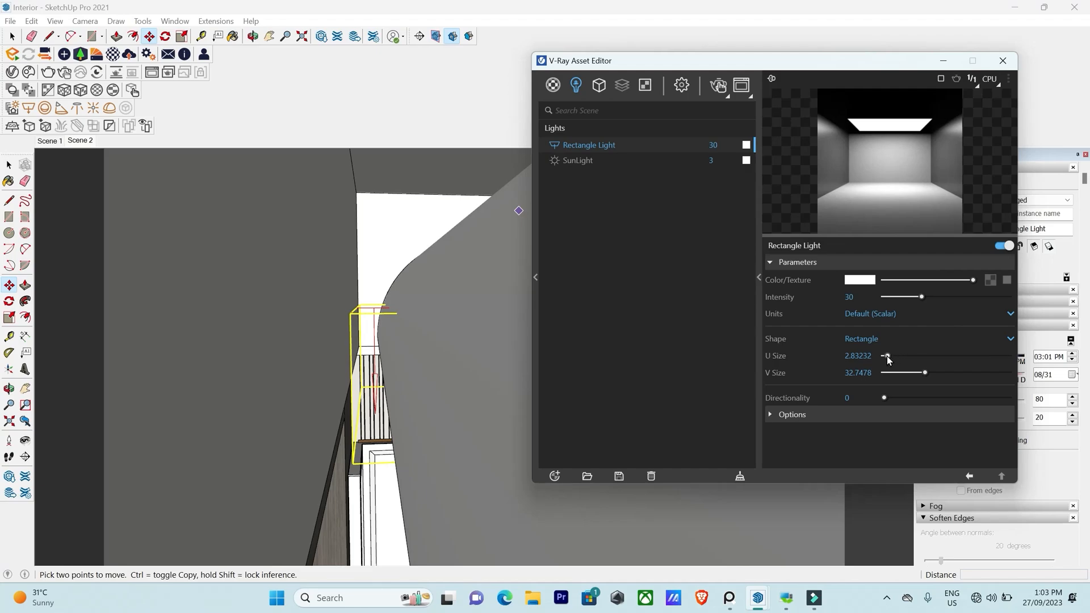
left_click_drag(887, 356, 889, 356)
left_click_drag(887, 356, 889, 356)
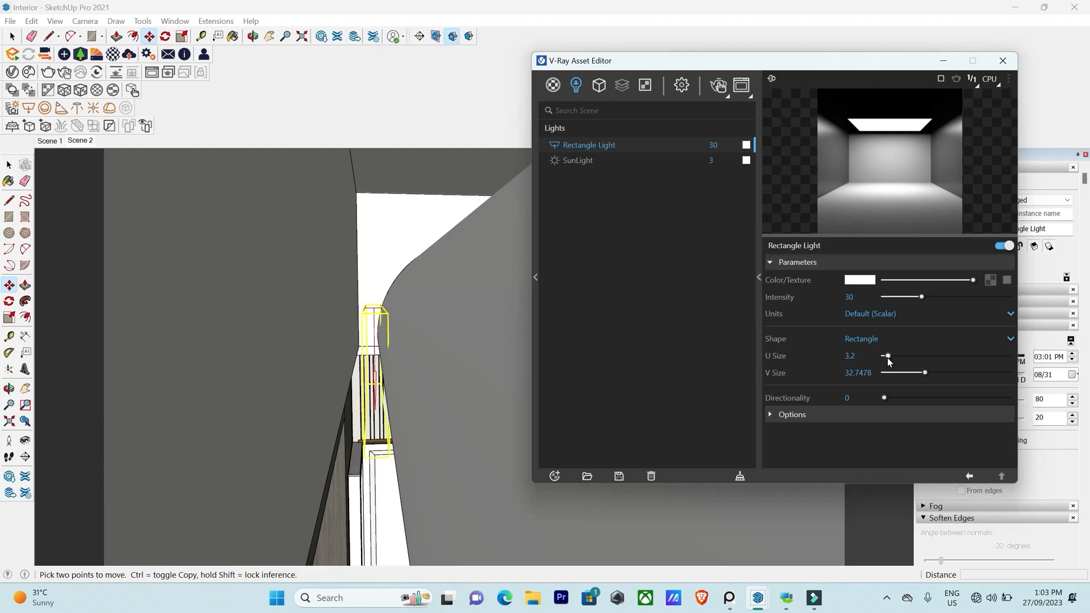
Shift the narrowed light about 9 mm sideways to centre it in the cove gap and close the Asset Editor.
left_click(393, 256)
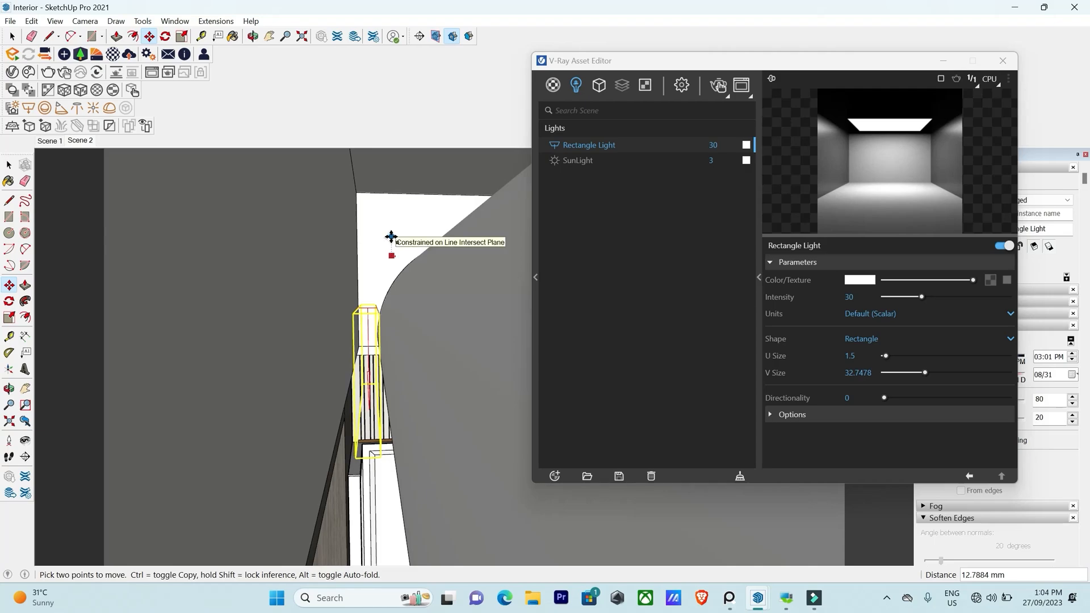
left_click(393, 236)
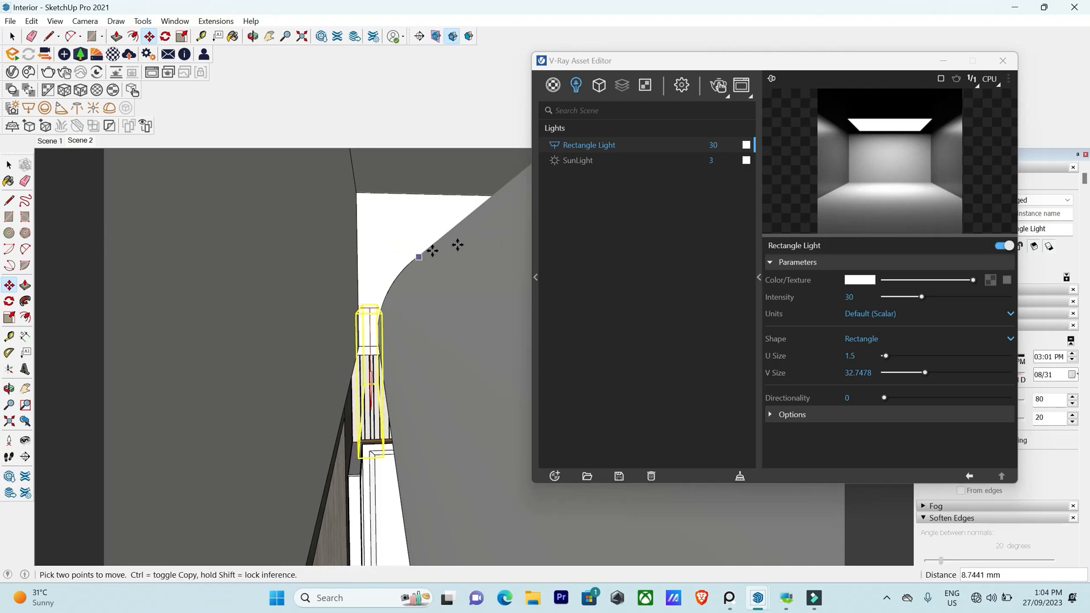
left_click(1003, 59)
View the room through Scene 1 and return to the saved Scene 2 view to check the light's placement.
scroll(516, 312, "up", 5)
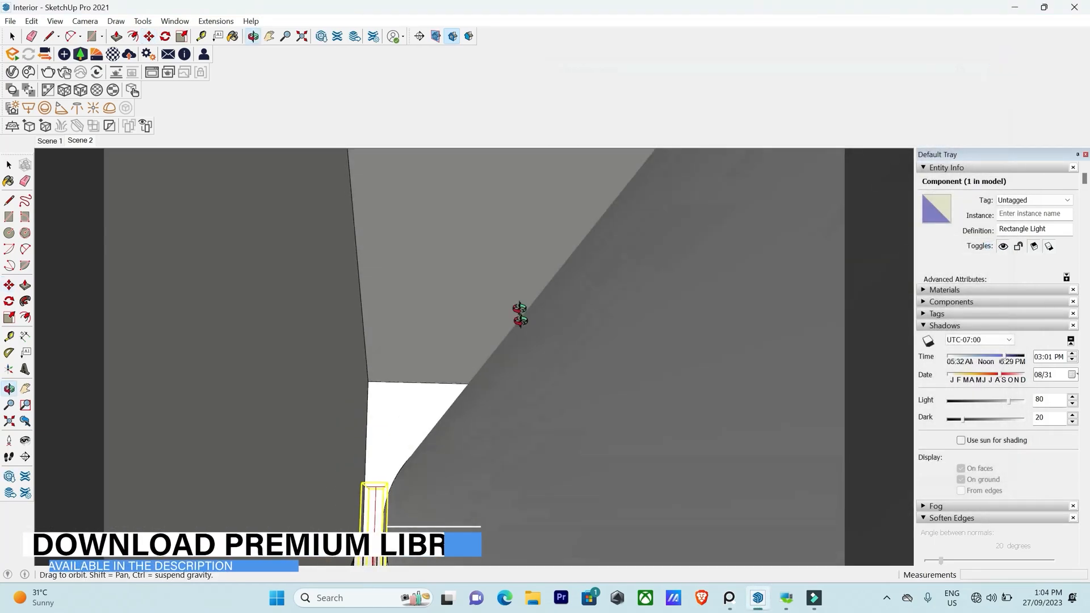
scroll(469, 276, "down", 6)
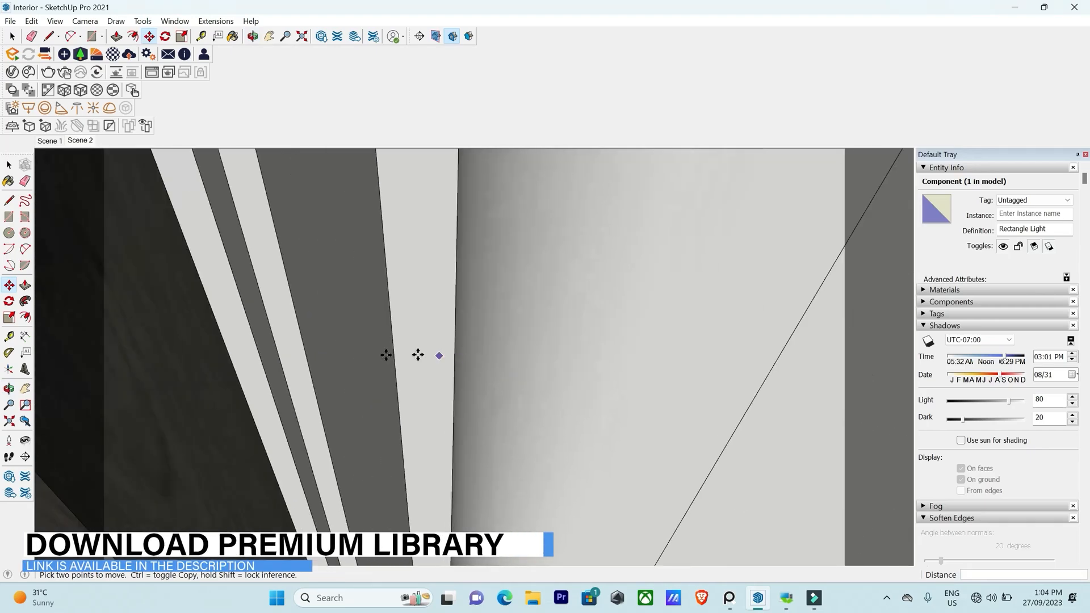
scroll(389, 347, "down", 3)
middle_click_drag(477, 547, 418, 543)
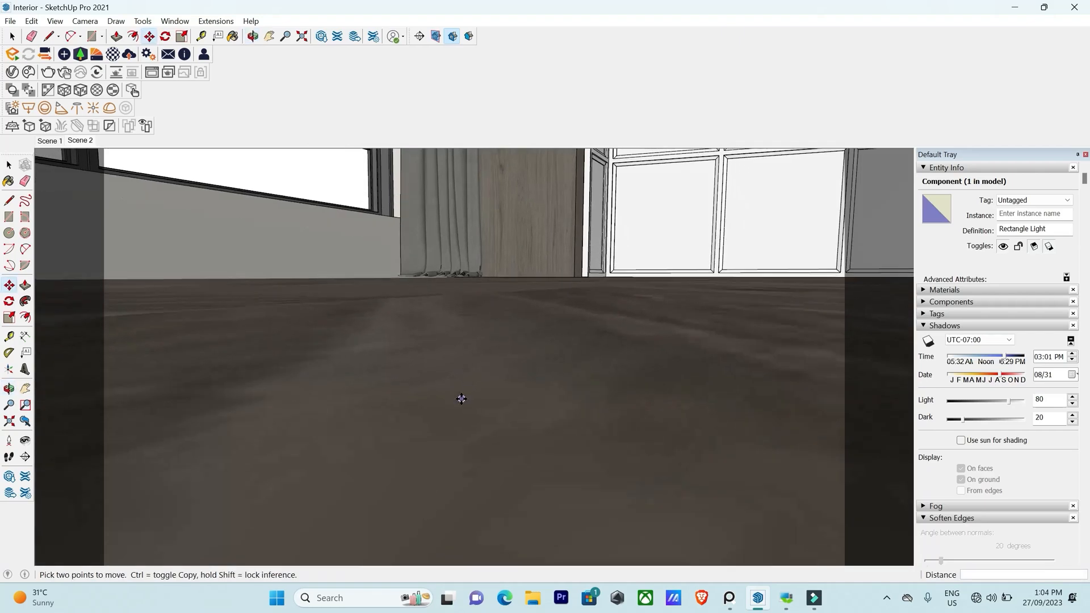
scroll(452, 419, "down", 3)
middle_click_drag(455, 416, 392, 375)
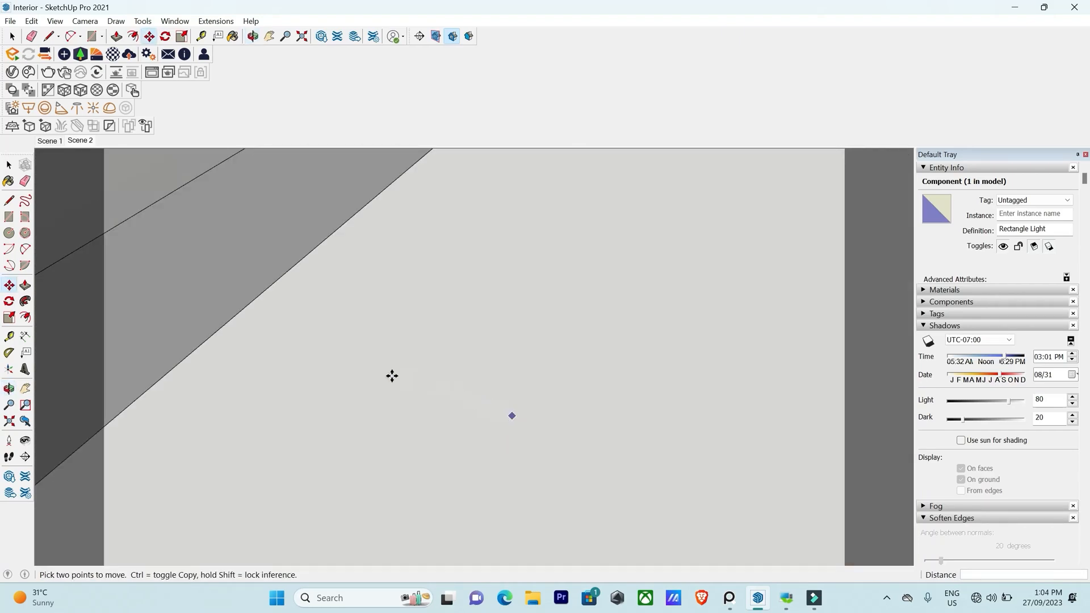
scroll(337, 377, "down", 2)
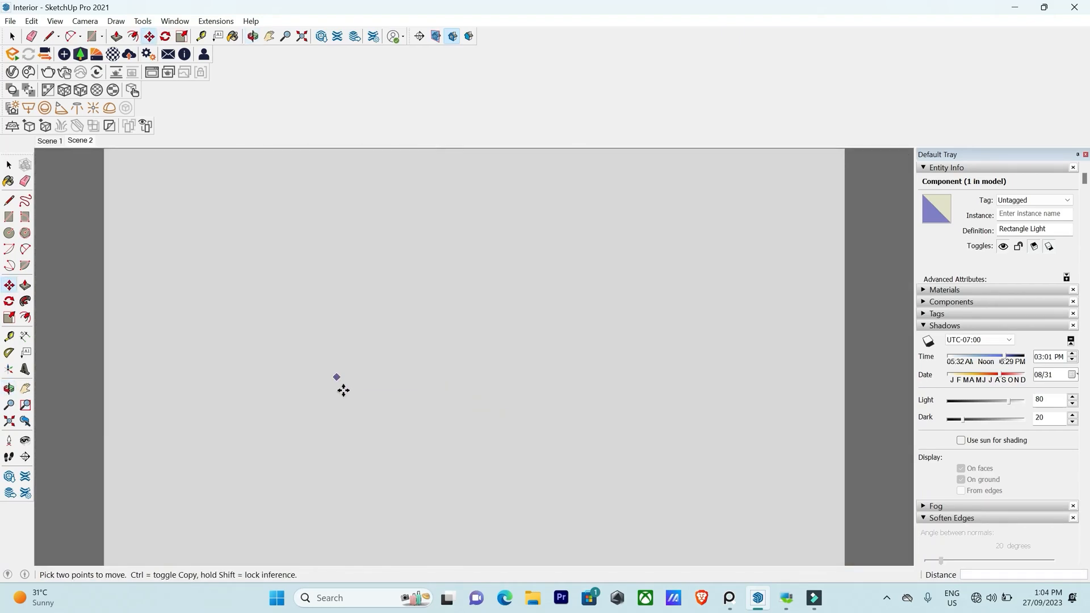
left_click(49, 141)
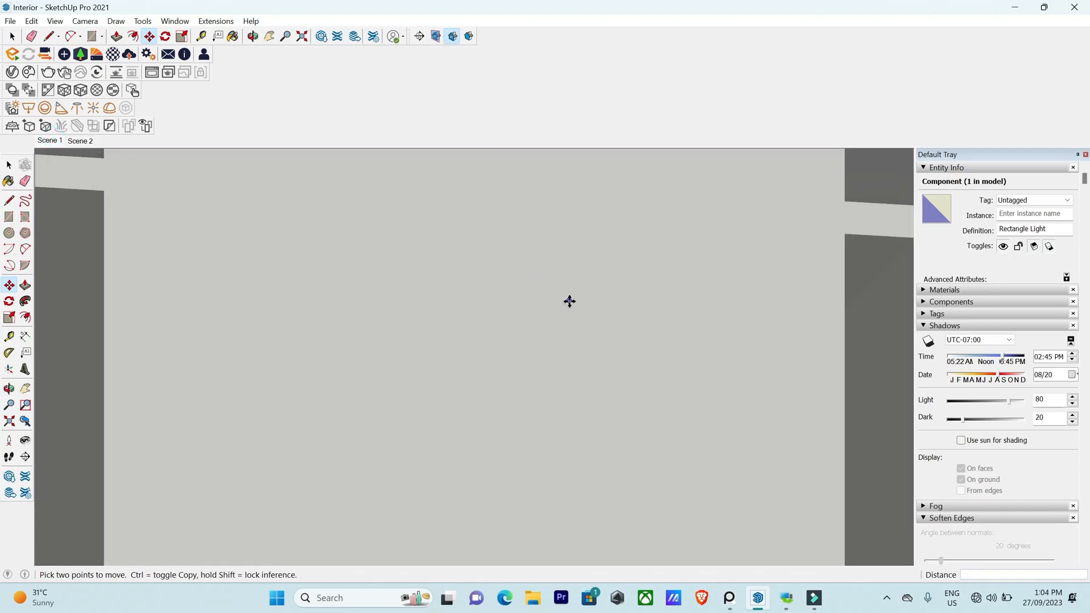
left_click(81, 140)
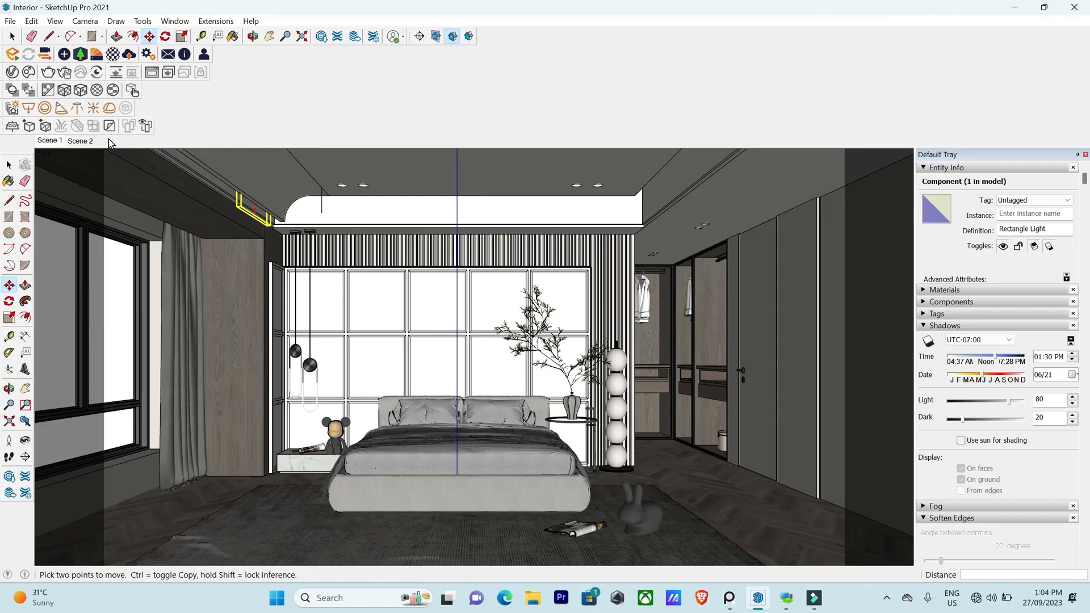
left_click(80, 140)
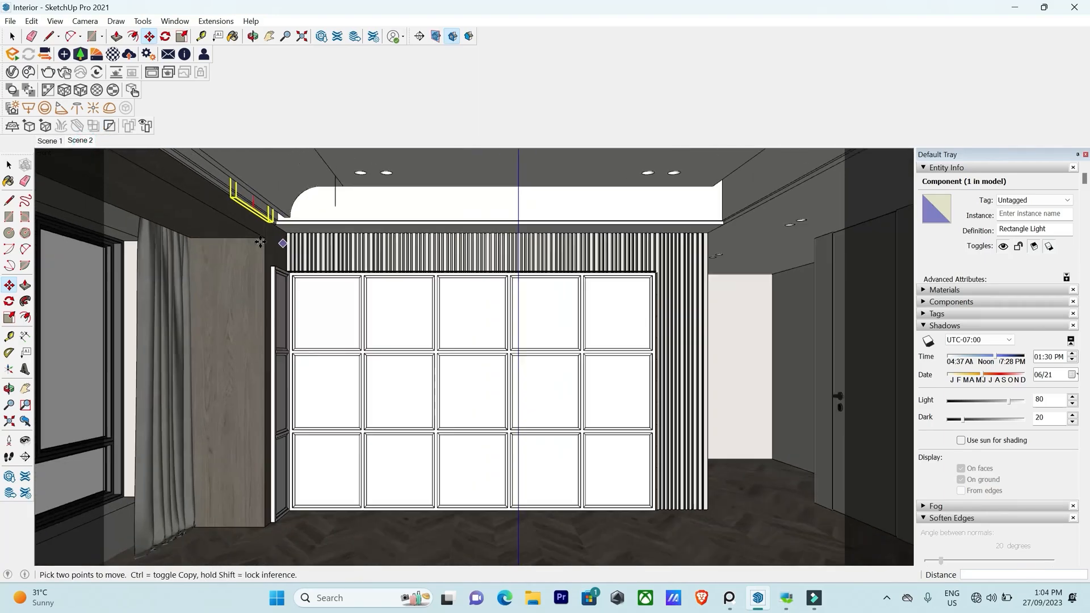
Move the rectangle light along the cove until its end meets the corner at the slatted bed wall.
middle_click_drag(260, 243, 246, 211)
scroll(246, 211, "up", 5)
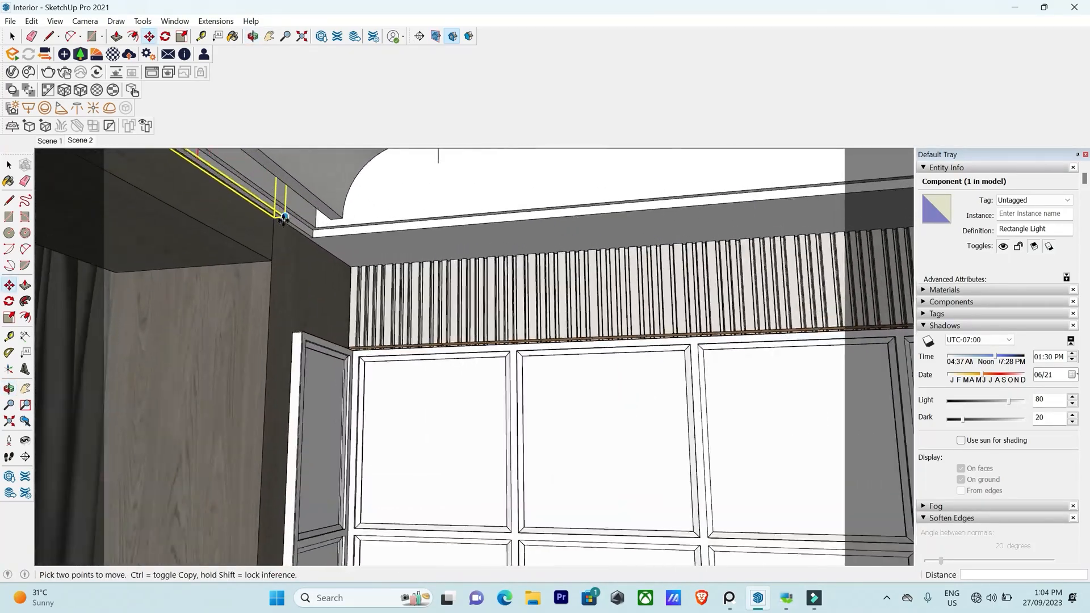
left_click(288, 218)
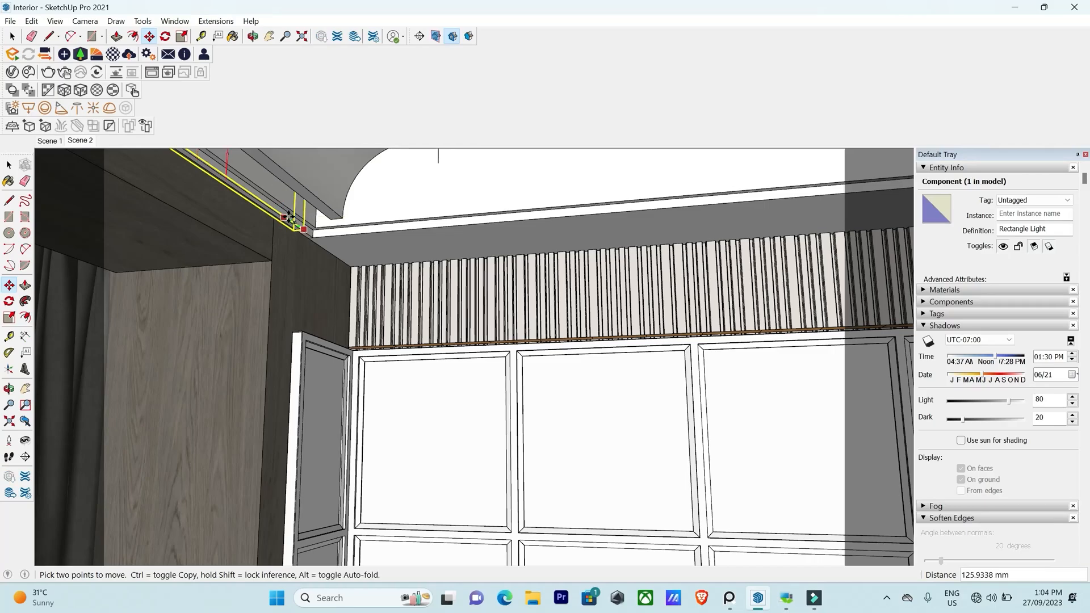
left_click(341, 214)
middle_click_drag(365, 287, 372, 324)
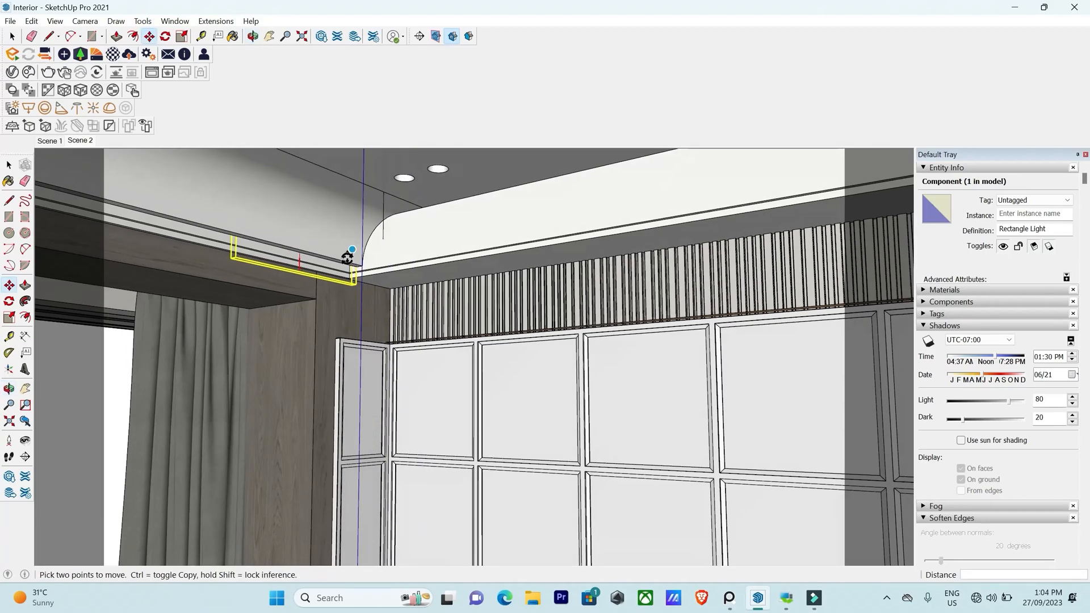
Copy the rectangle light 831.79 mm along the cove, away from the slatted wall, so both lights sit end to end.
scroll(356, 289, "up", 2)
key("ctrl")
left_click(356, 289)
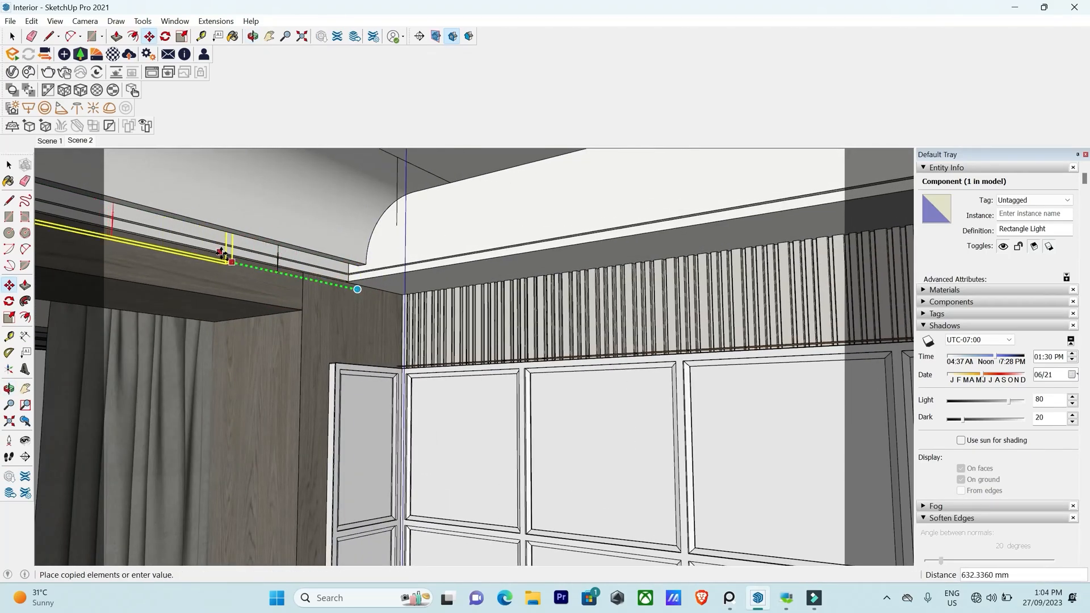
middle_click_drag(357, 289, 413, 349)
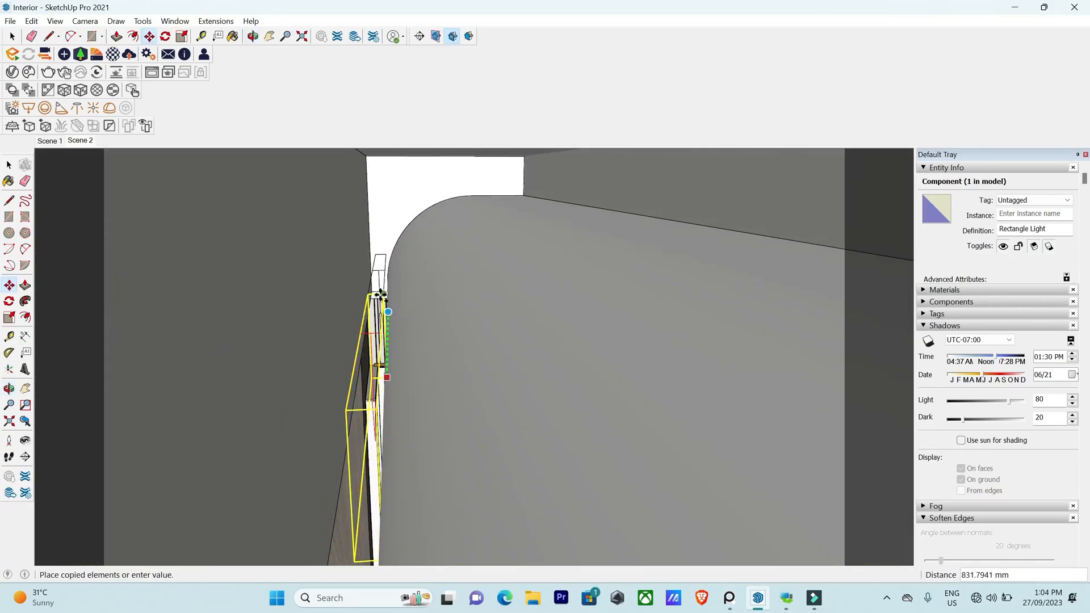
key("space")
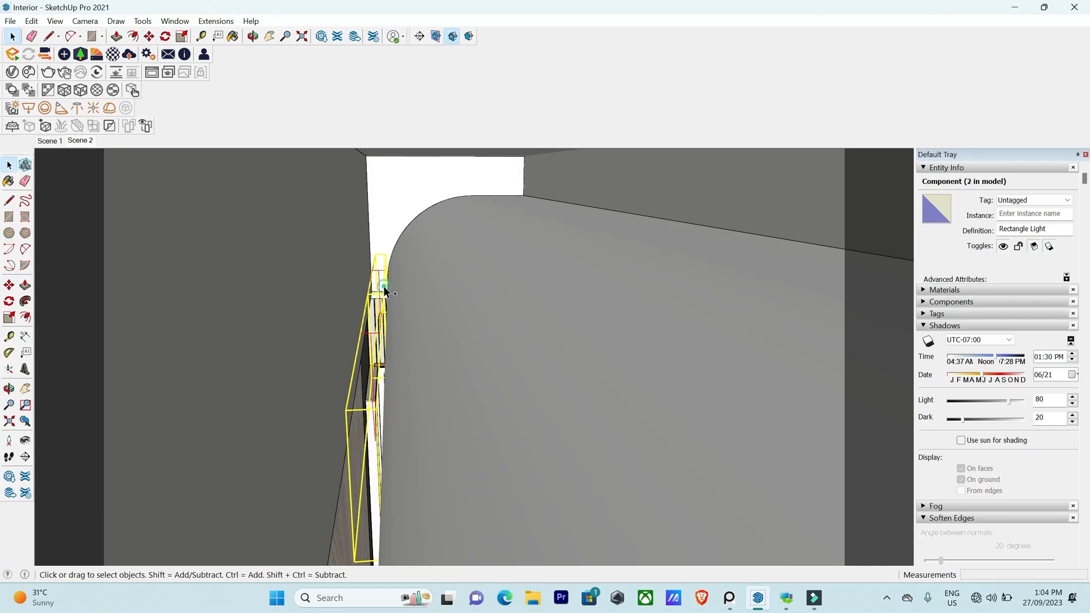
double_click(383, 289)
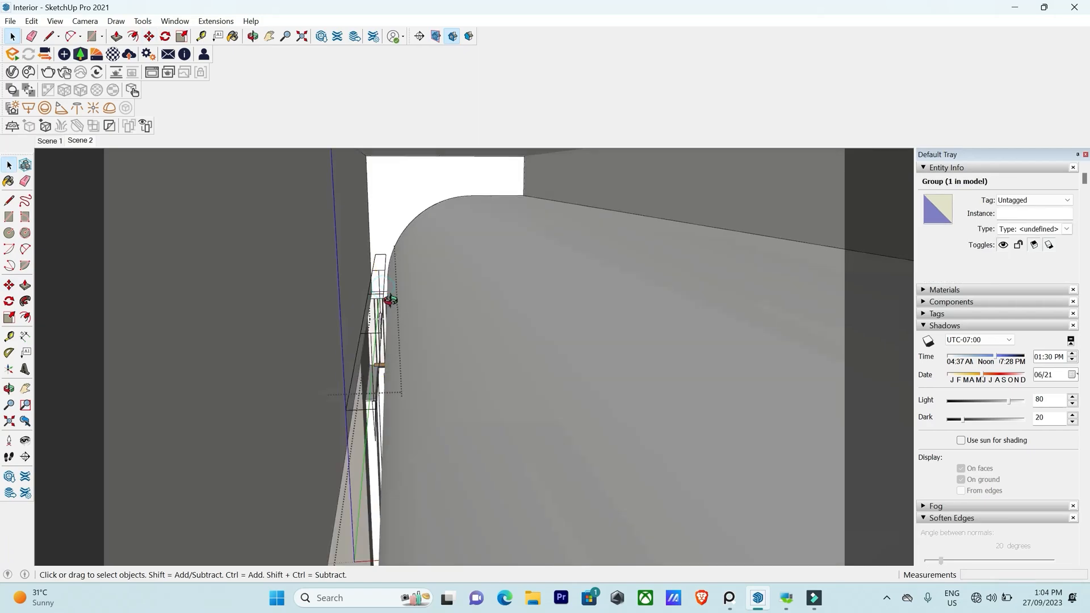
Copy one rectangle light about 5413 mm along the ceiling cove to the far end, away from the slatted bed wall.
middle_click_drag(390, 302, 365, 226)
left_click(373, 231)
scroll(382, 330, "down", 2)
mouse_move(382, 331)
middle_mouse_down()
mouse_move(399, 360)
mouse_move(380, 339)
middle_mouse_up()
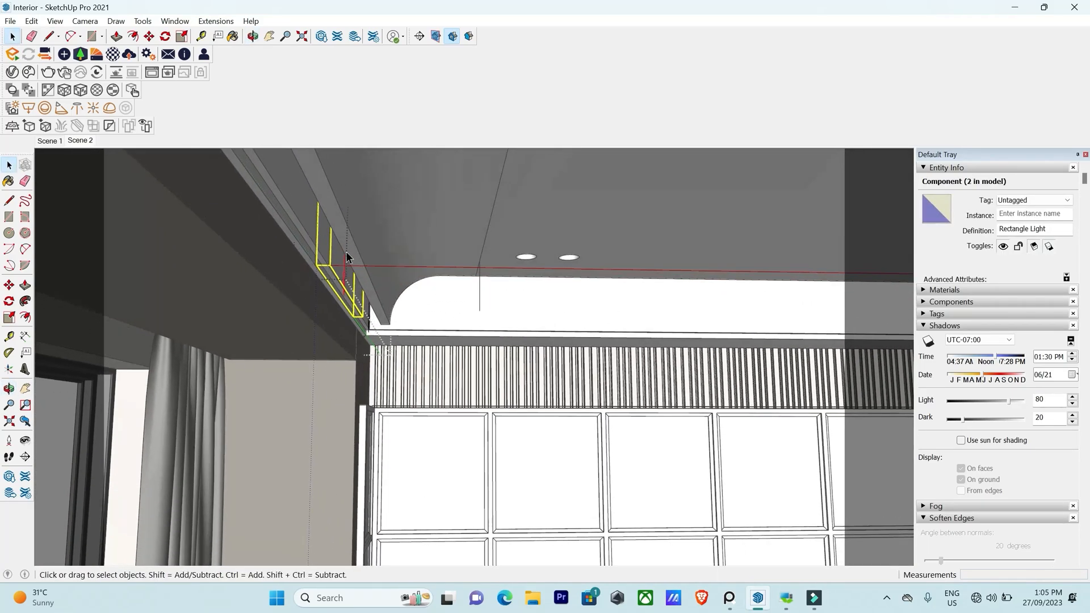
middle_click_drag(346, 257, 385, 261)
key("m")
left_click(395, 188)
key("ctrl")
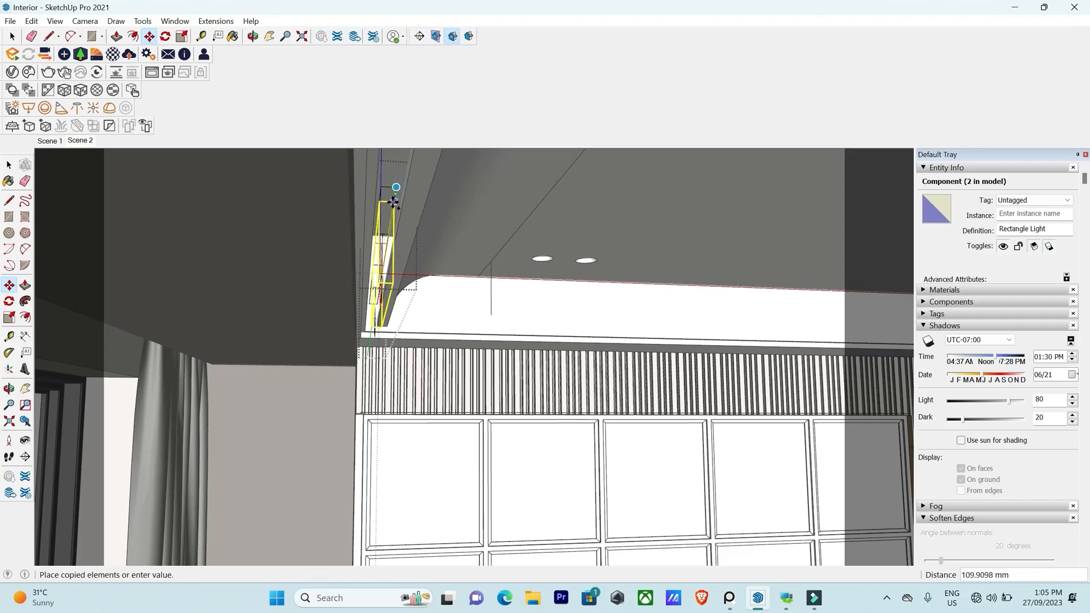
middle_click_drag(394, 202, 327, 356)
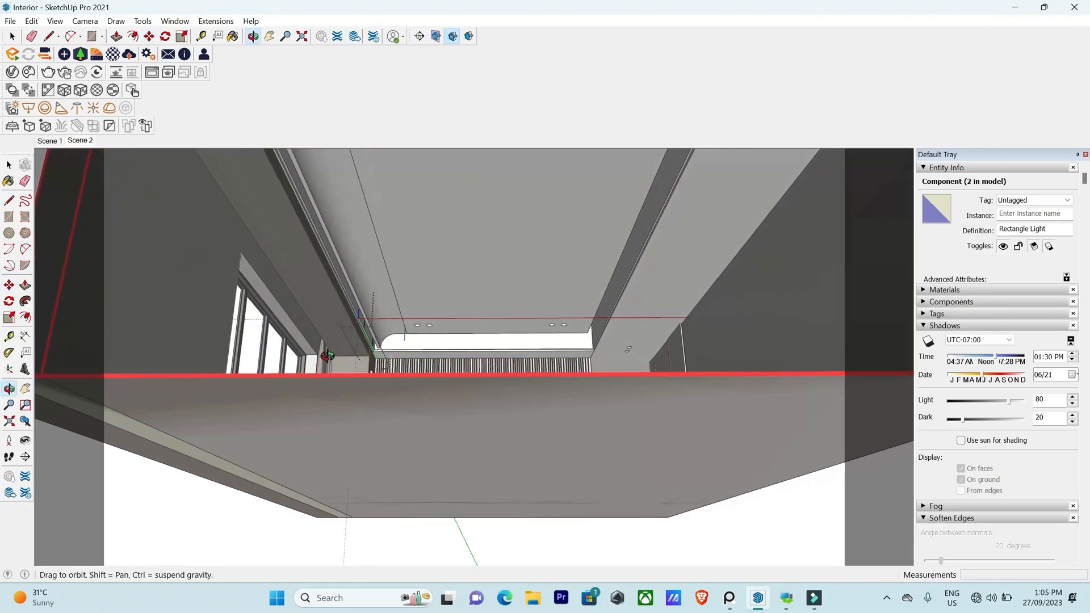
scroll(369, 448, "down", 1)
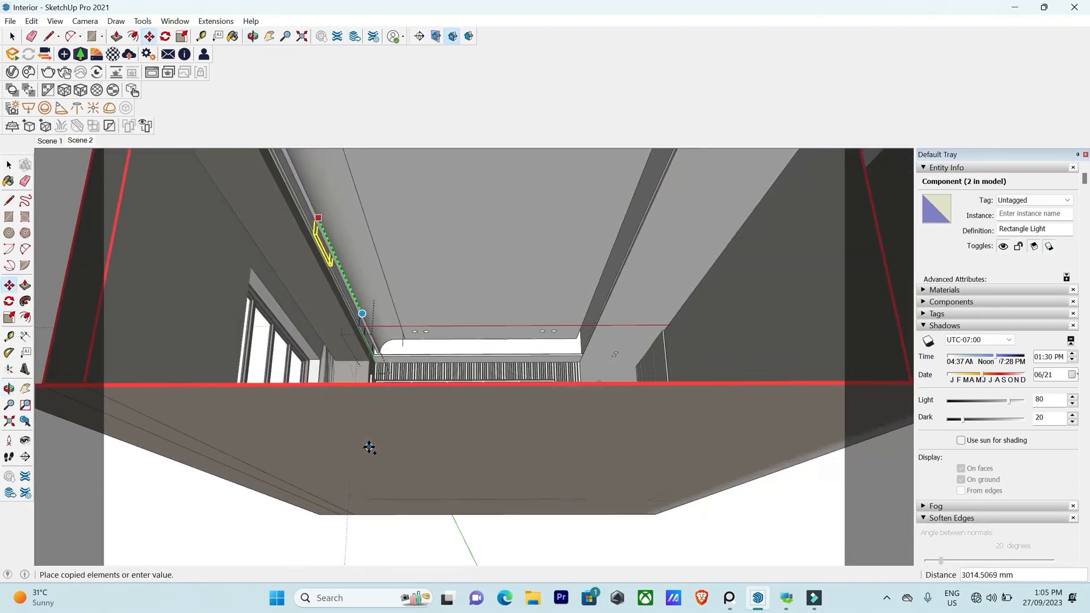
scroll(369, 447, "down", 1)
scroll(348, 295, "down", 2)
scroll(298, 195, "up", 3)
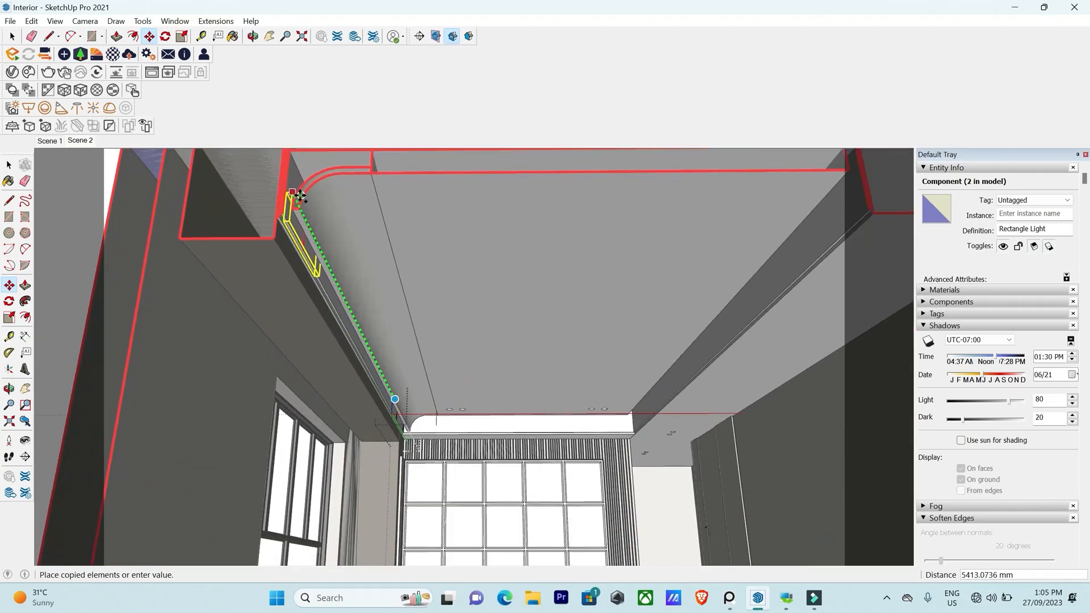
left_click(299, 195)
Hide the rest of the model around the open light group and check the Hide Rest Of Model option for component editing.
middle_click_drag(365, 305, 392, 355)
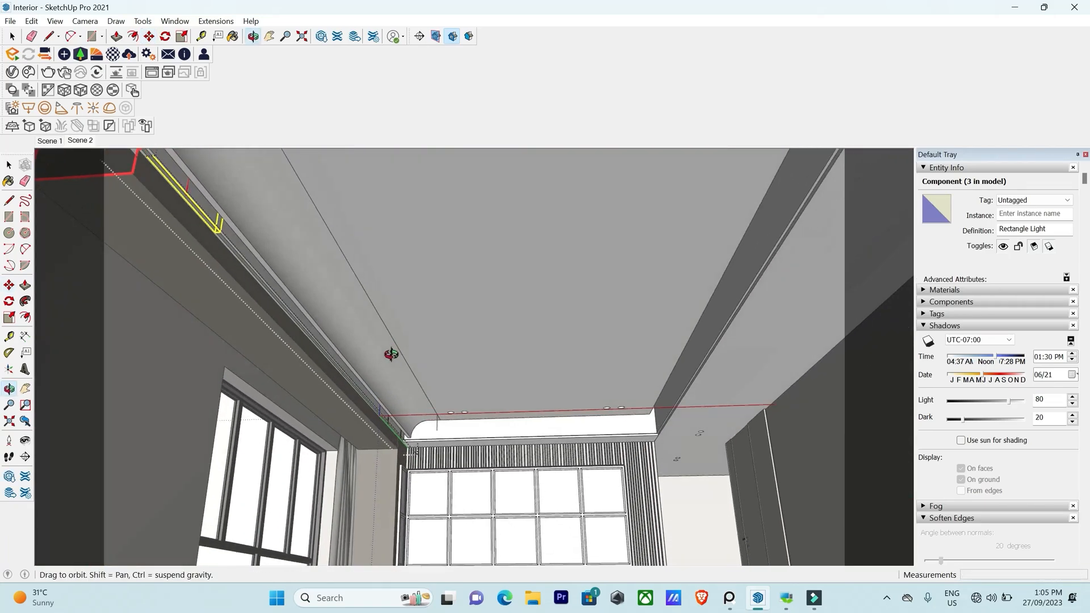
key("i")
scroll(406, 381, "down", 1)
middle_click_drag(428, 440, 358, 559)
scroll(608, 352, "down", 1)
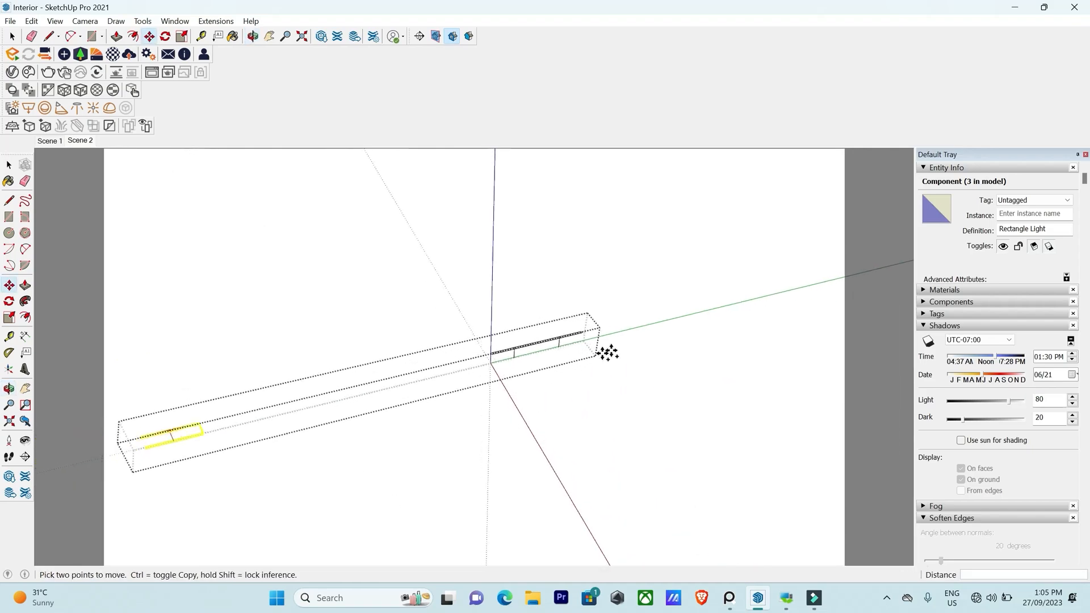
scroll(608, 353, "down", 1)
key("space")
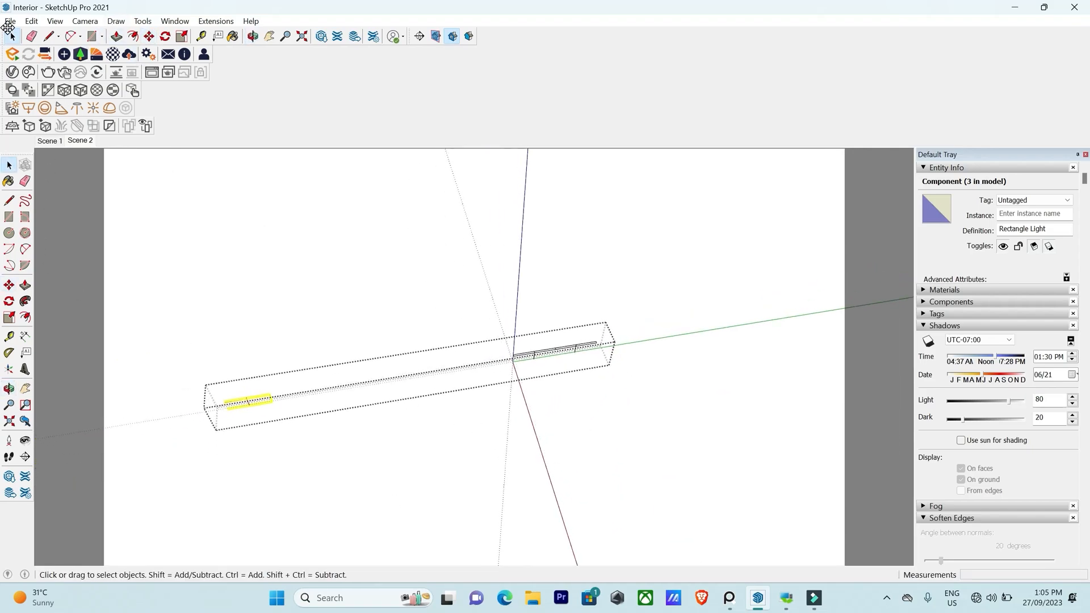
left_click(50, 21)
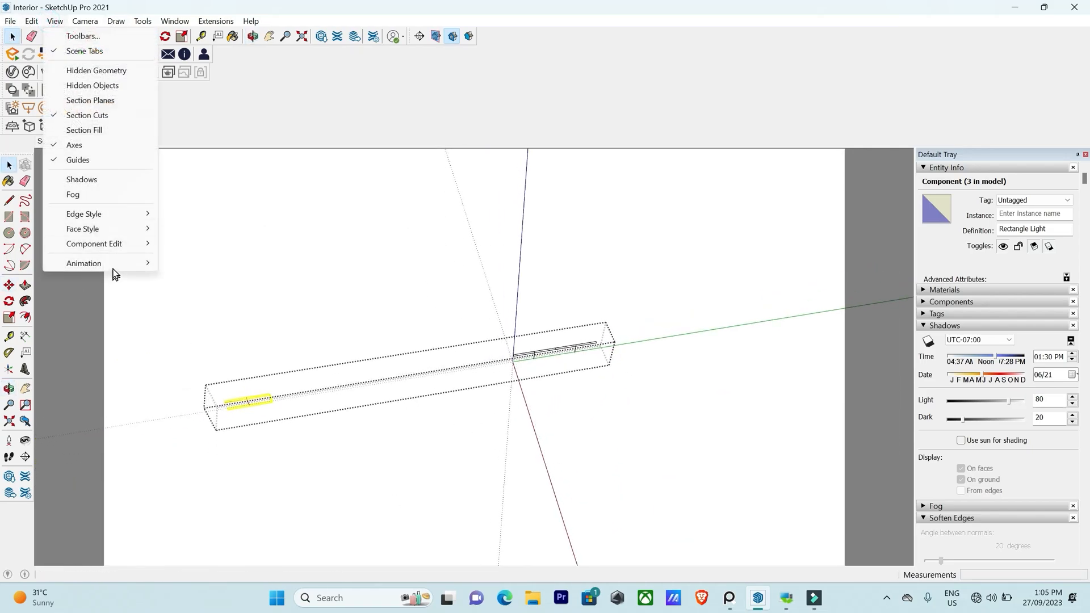
left_click(115, 251)
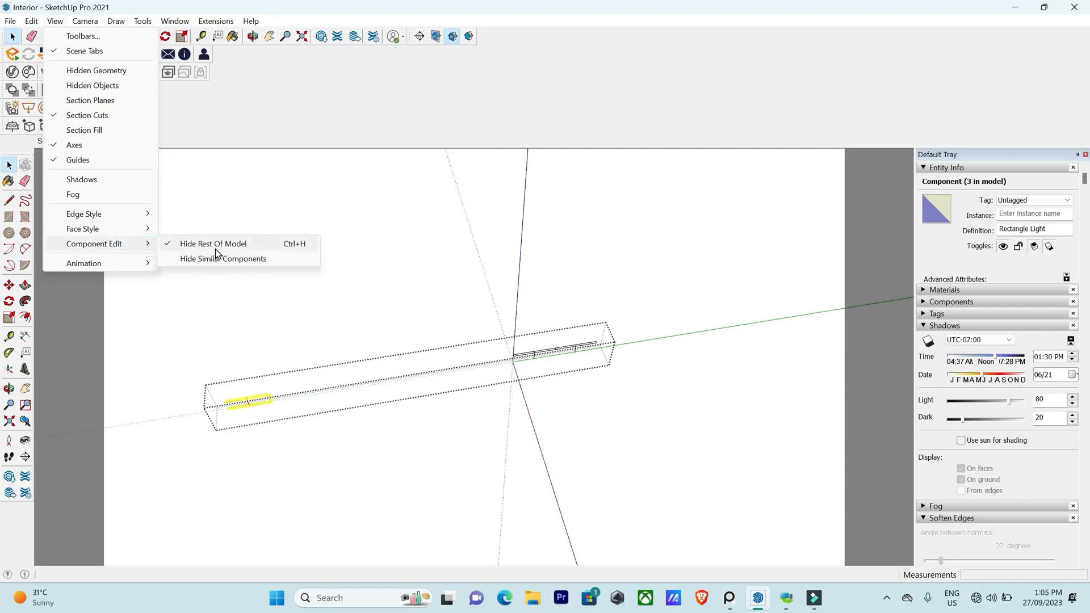
left_click(331, 421)
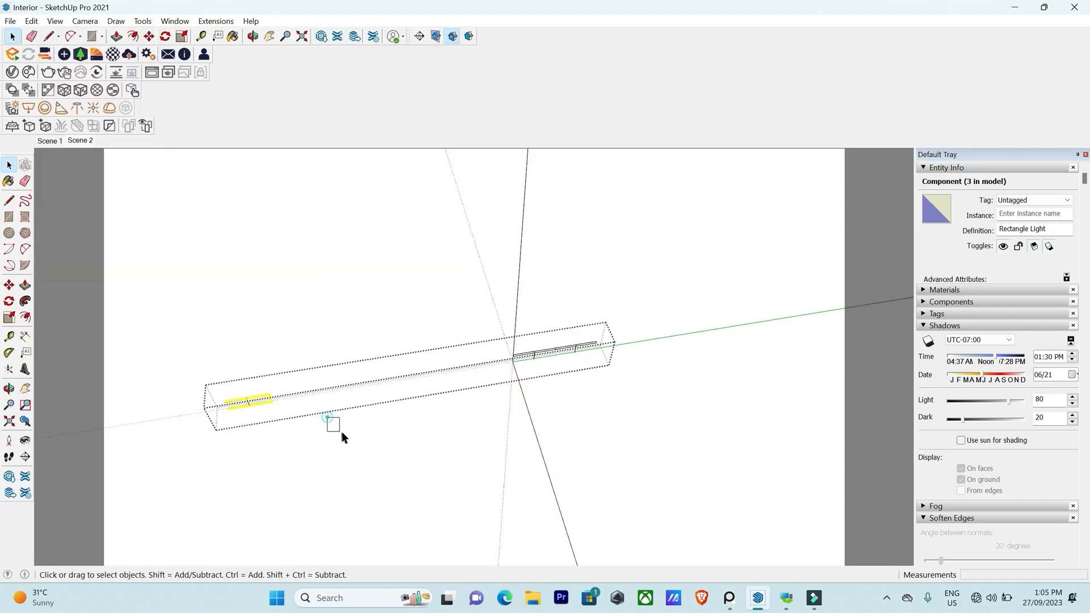
middle_click_drag(342, 431, 424, 393)
left_click(271, 401)
key("m")
key("space")
Select the two adjoining rectangle lights and copy them along the row so the new pair meets the originals end to end.
left_click_drag(726, 411, 601, 309)
middle_click_drag(602, 309, 720, 370)
key("m")
key("ctrl")
left_click(723, 377)
scroll(508, 360, "up", 3)
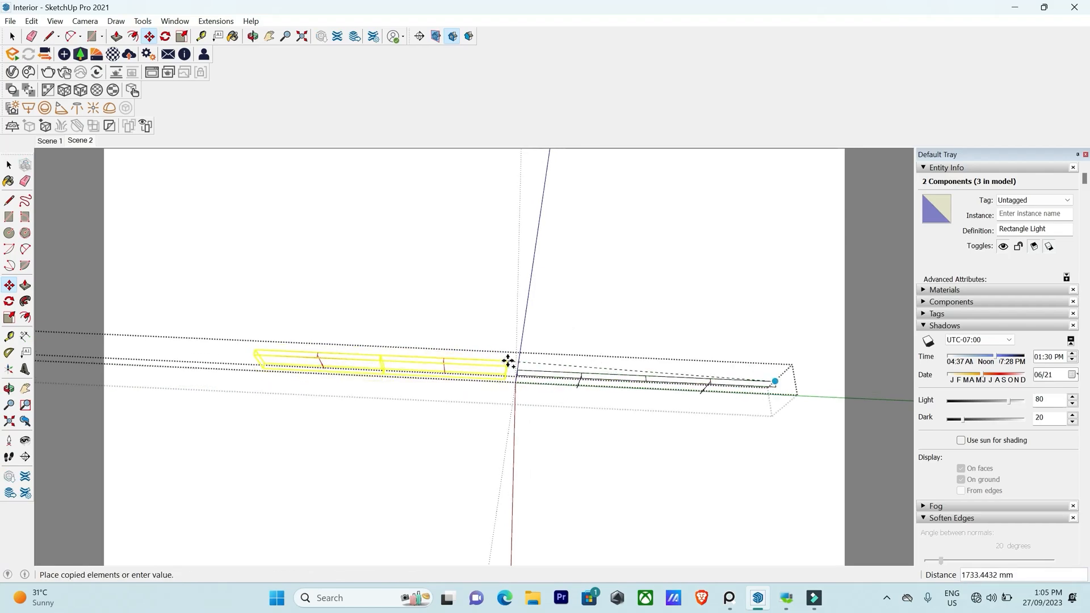
left_click(527, 376)
scroll(560, 389, "down", 5)
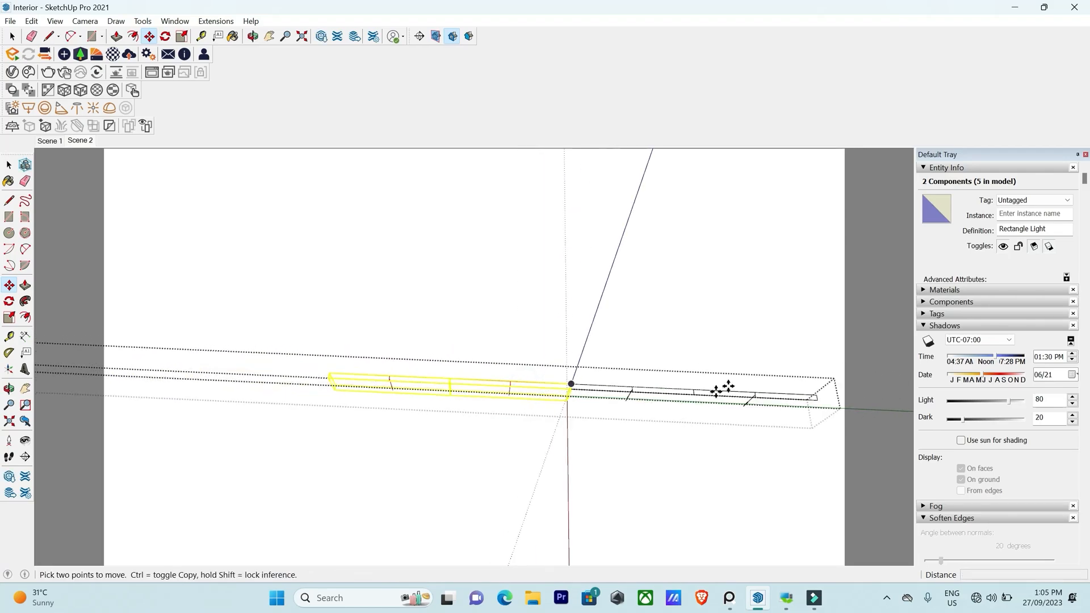
Array the copied pair of rectangle lights x4 along the row and clear the selection.
type("x")
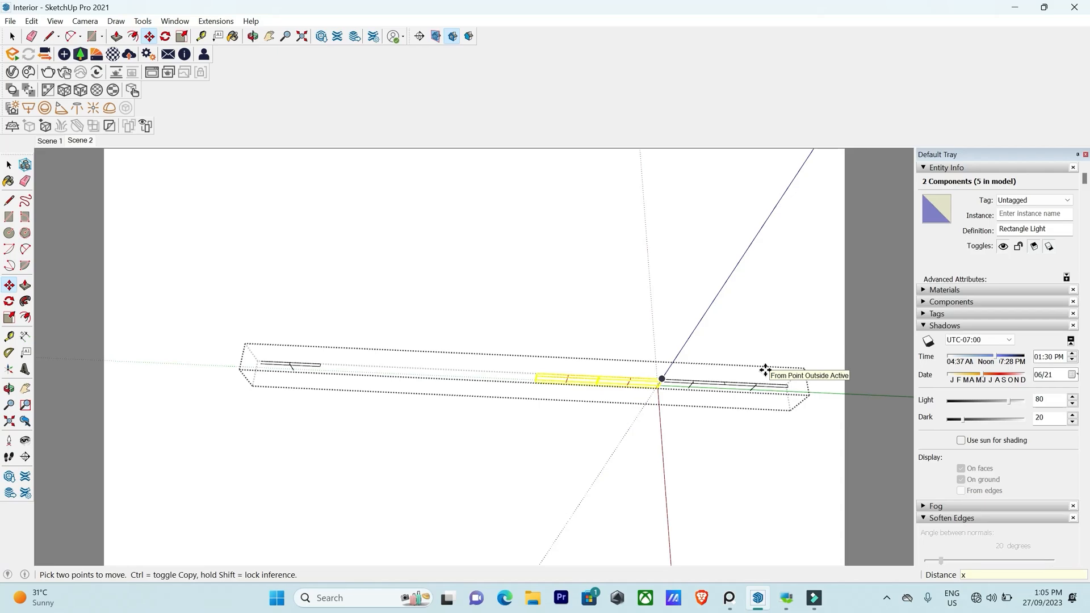
type("4")
key("Return")
key("ctrl+t")
key("space")
Delete the two overlapping rectangle lights at the far end of the row and return to the saved Scene 2 view.
scroll(261, 363, "up", 3)
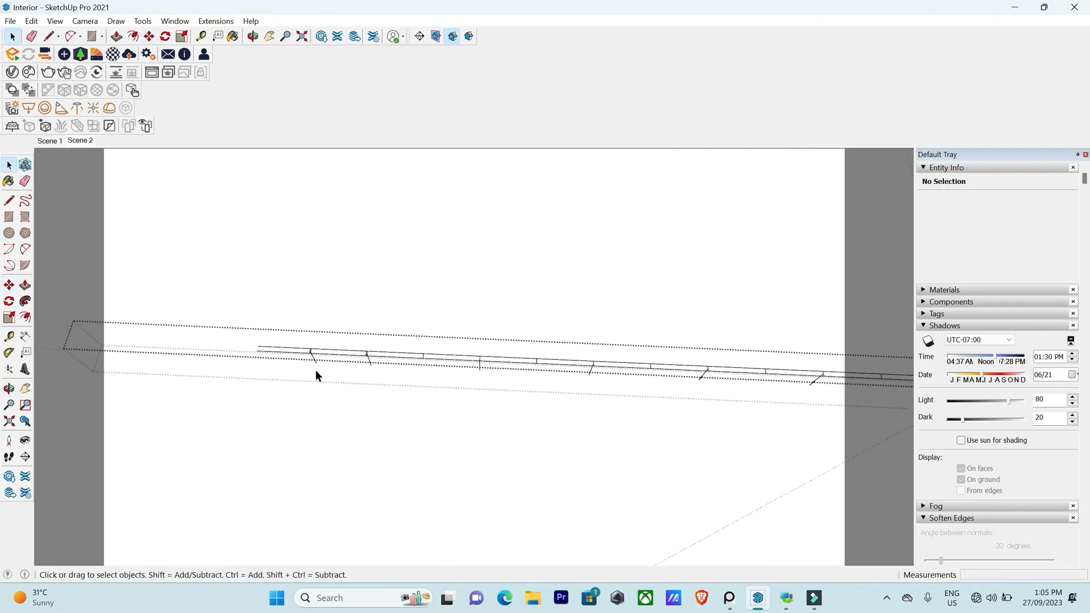
scroll(315, 370, "up", 2)
left_click_drag(286, 376, 210, 294)
scroll(226, 311, "down", 1)
key("Delete")
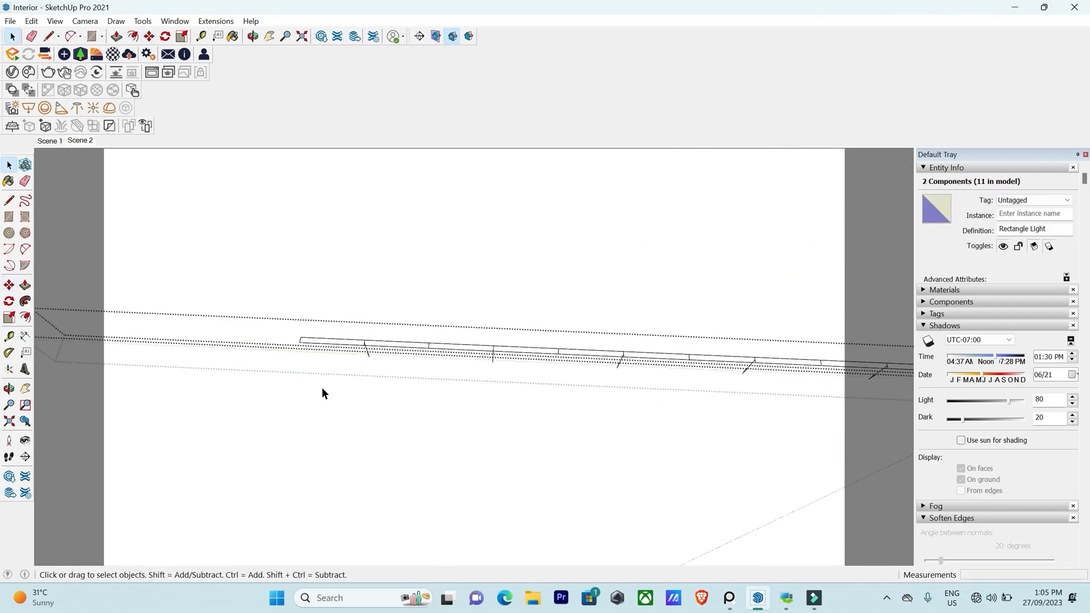
middle_click_drag(322, 393, 318, 295)
left_click(80, 140)
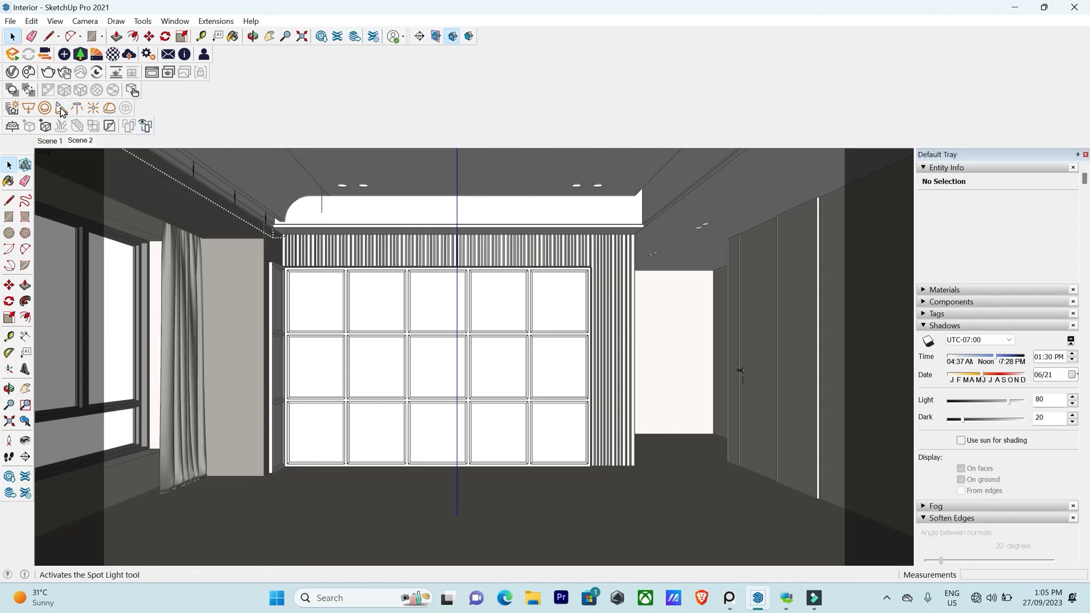
Run an interactive render and mark a render region of about 182 by 112 pixels over the window-side ceiling cove.
left_click(64, 72)
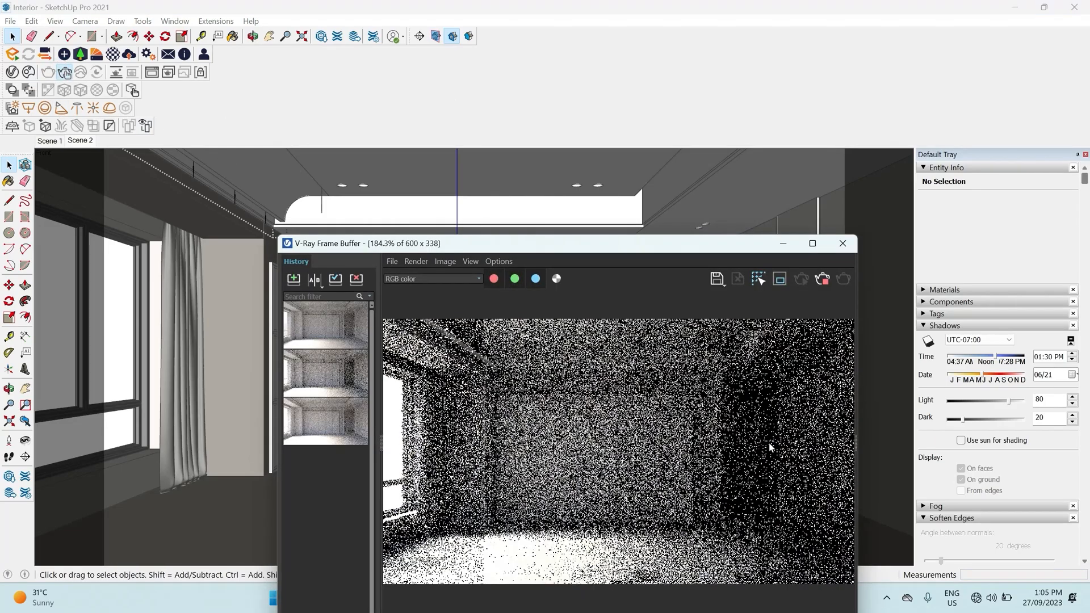
left_click_drag(570, 254, 616, 152)
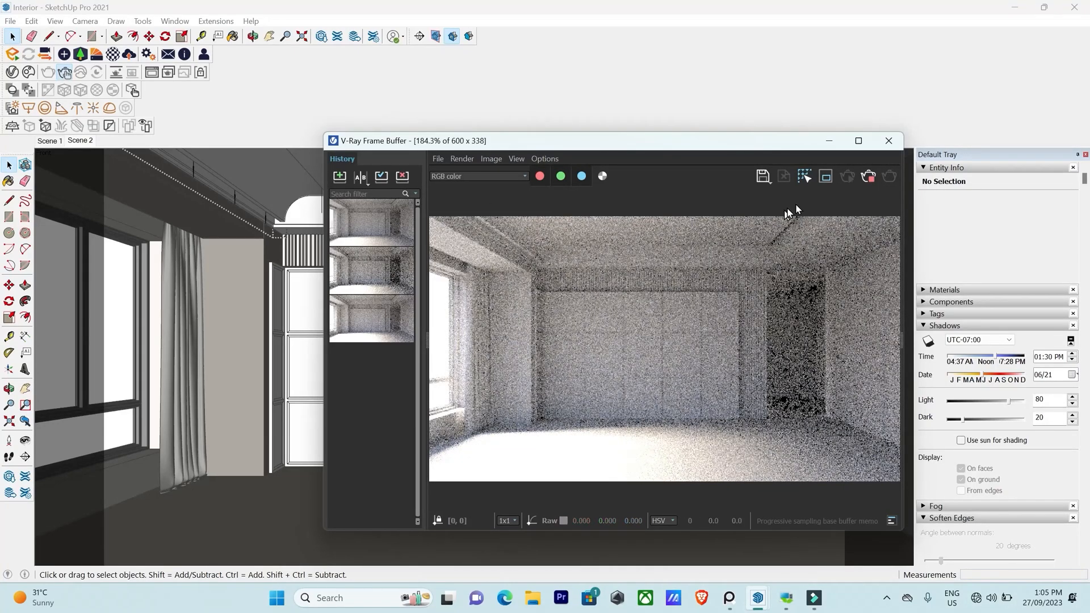
left_click(826, 176)
left_click_drag(574, 304, 389, 174)
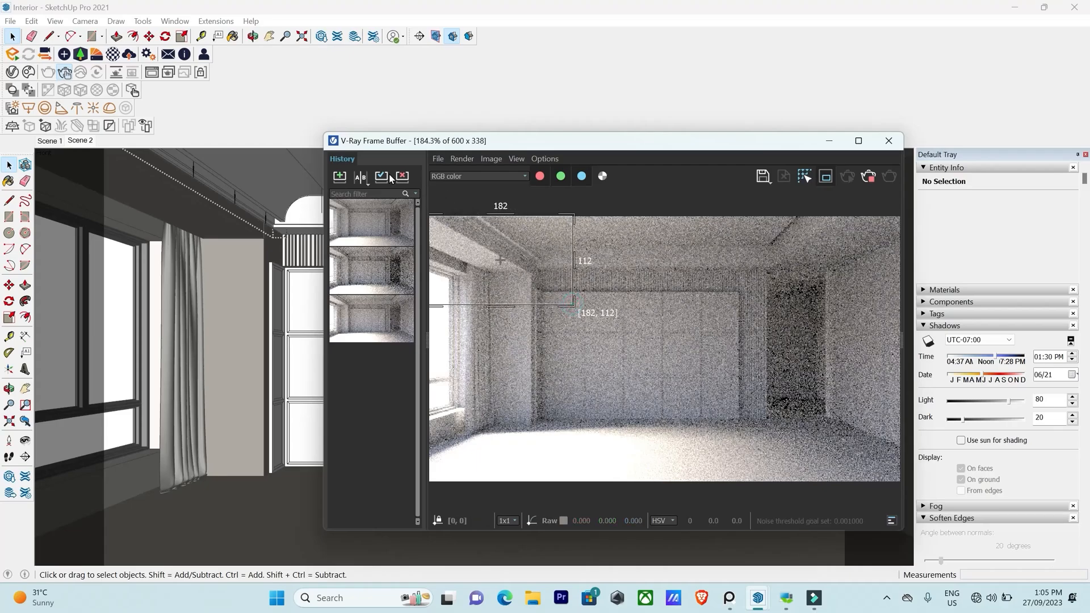
left_click(868, 177)
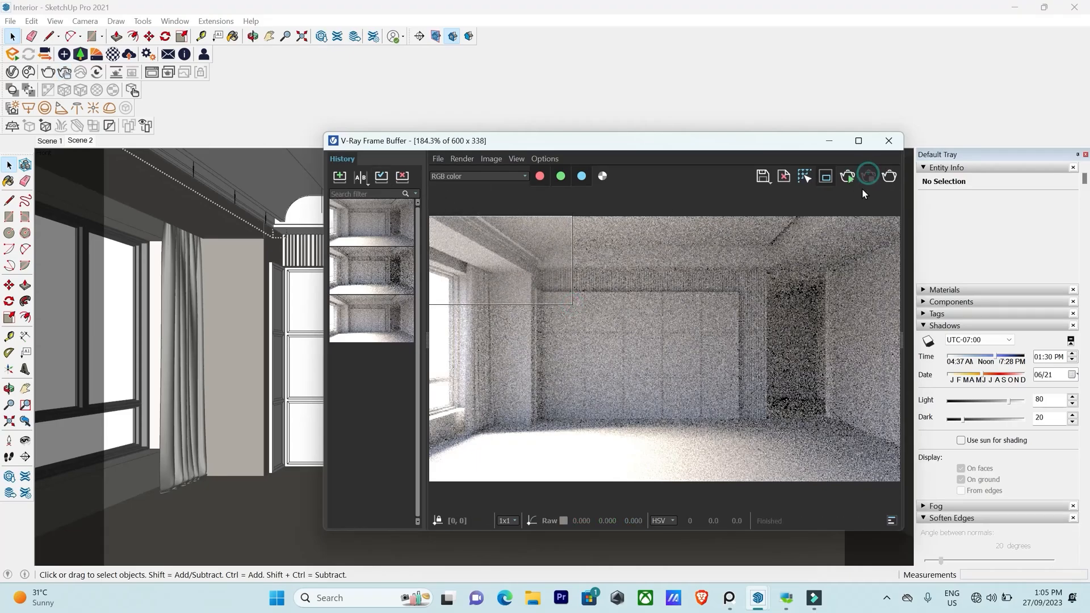
Arrange the render window beside the Asset Editor and set the Rectangle Light's intensity to 300.
left_click(13, 73)
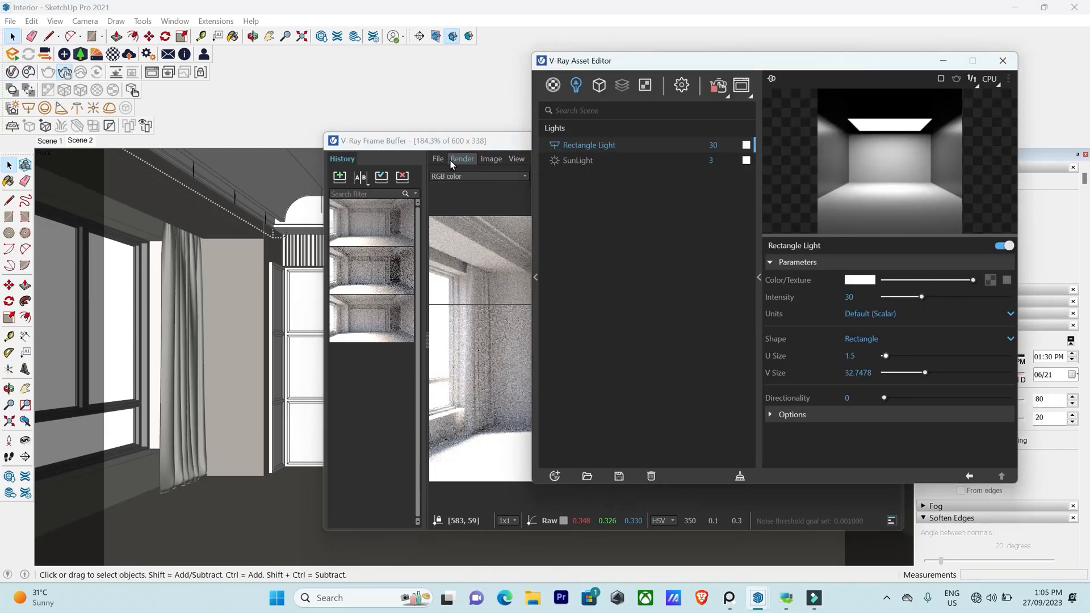
left_click_drag(461, 150, 173, 88)
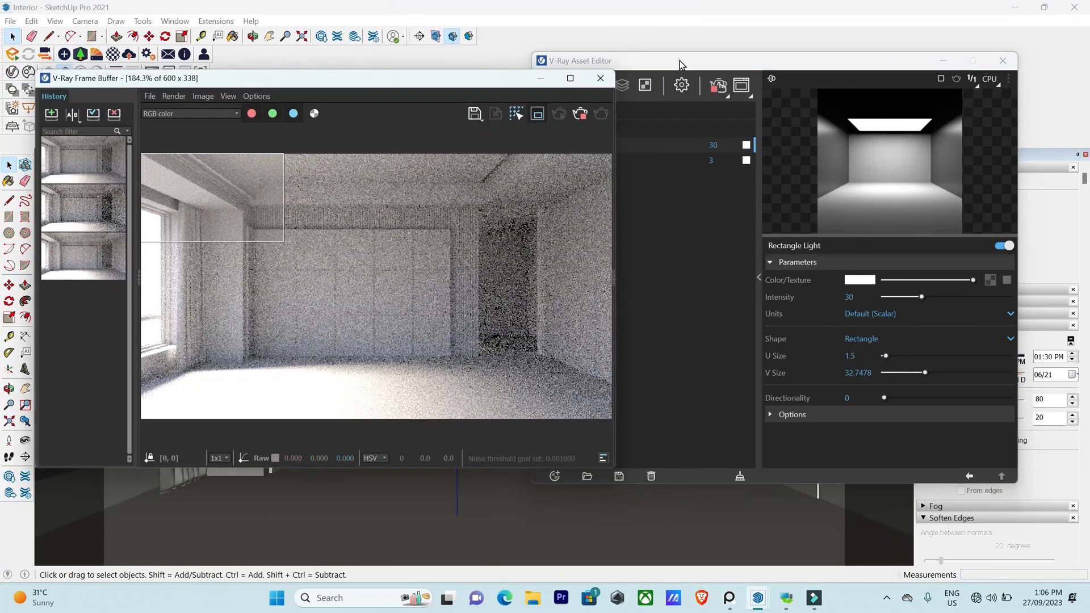
left_click_drag(630, 65, 668, 61)
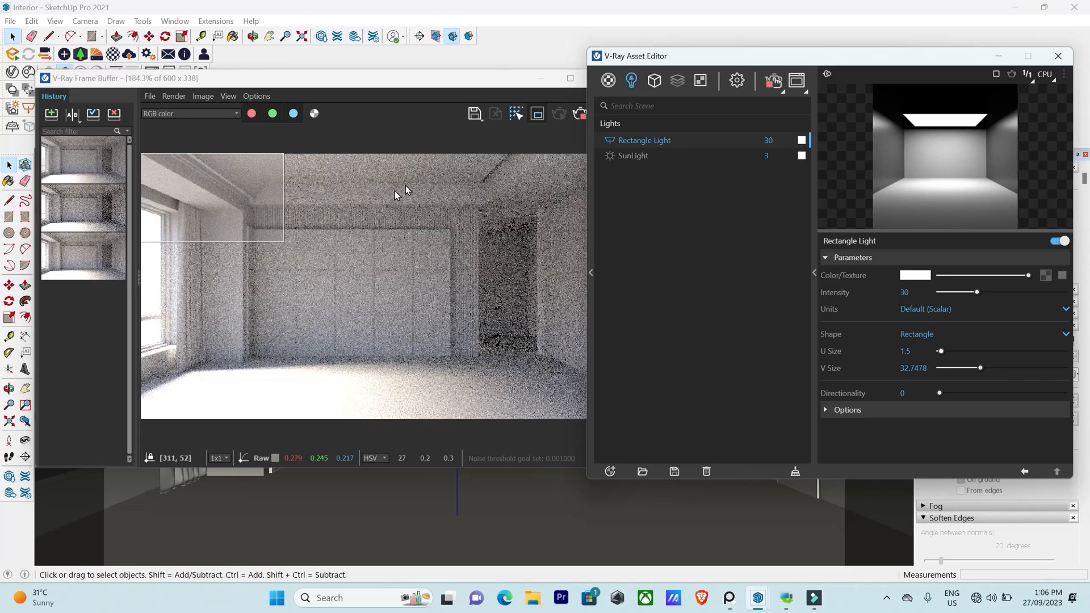
left_click(781, 142)
type("0")
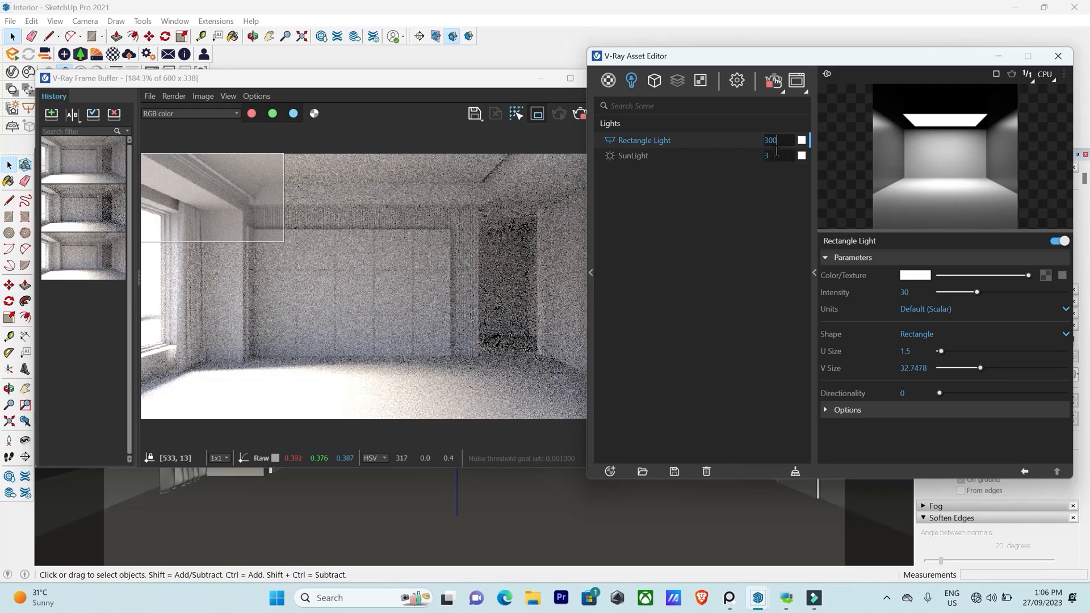
key("Return")
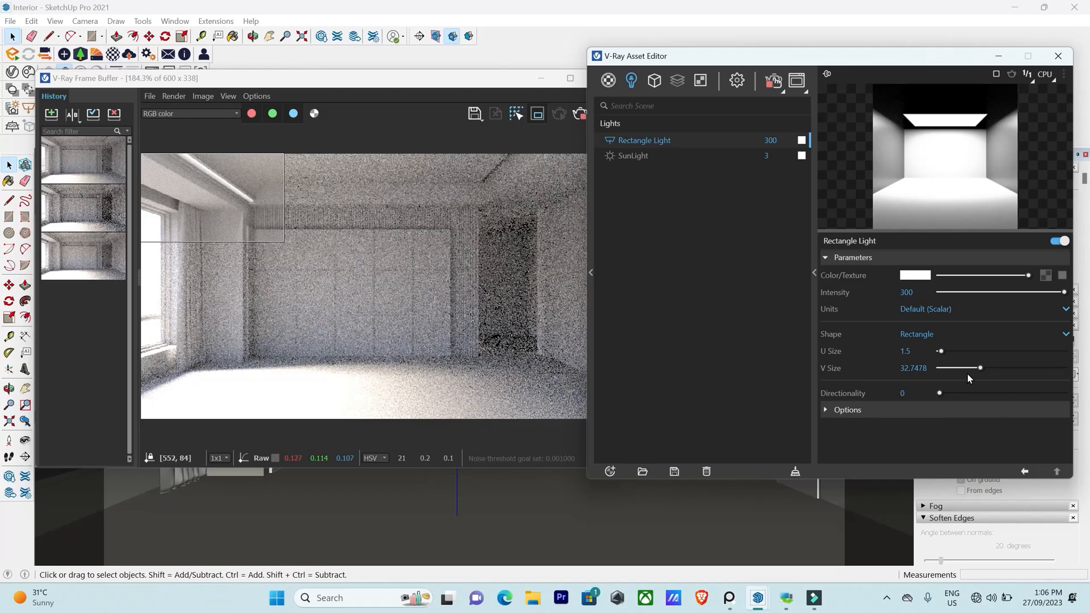
Give the Rectangle Light a warm colour with a temperature of 4500 K and close the Color Picker.
left_click(925, 278)
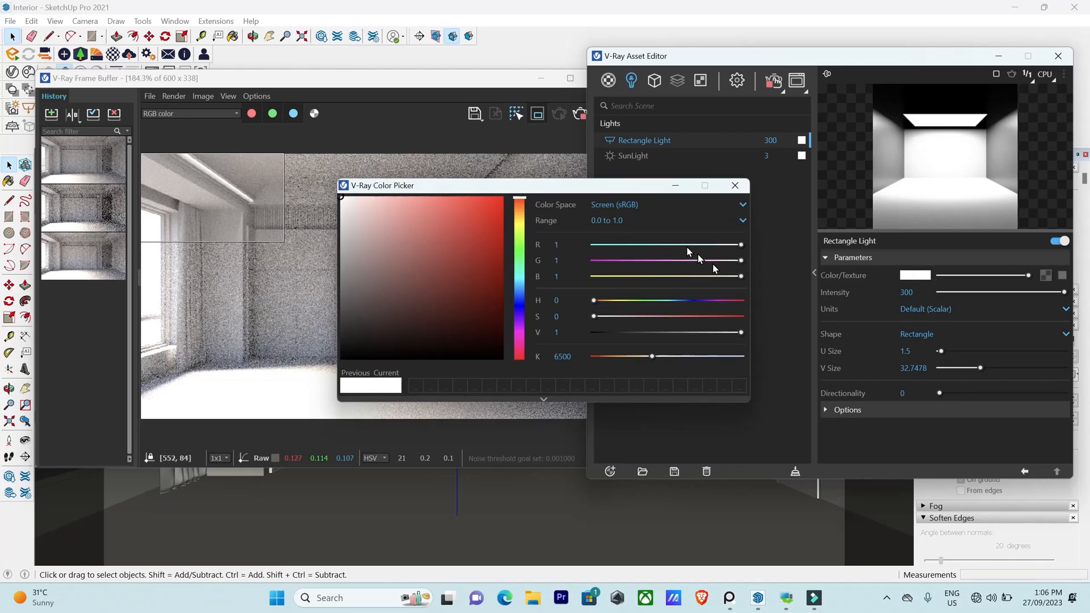
left_click_drag(629, 185, 795, 111)
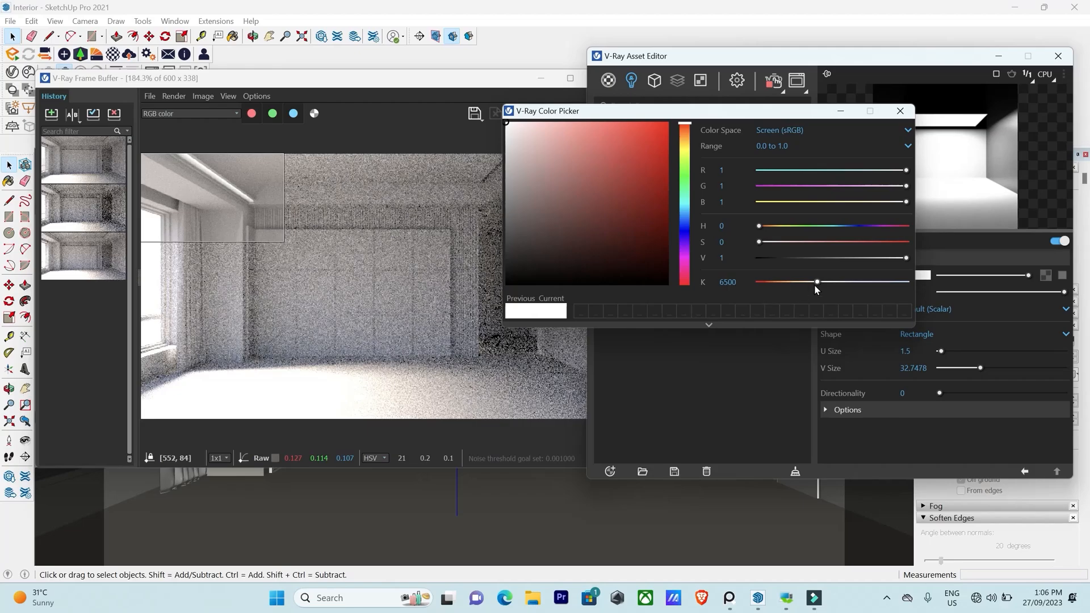
left_click_drag(817, 282, 805, 285)
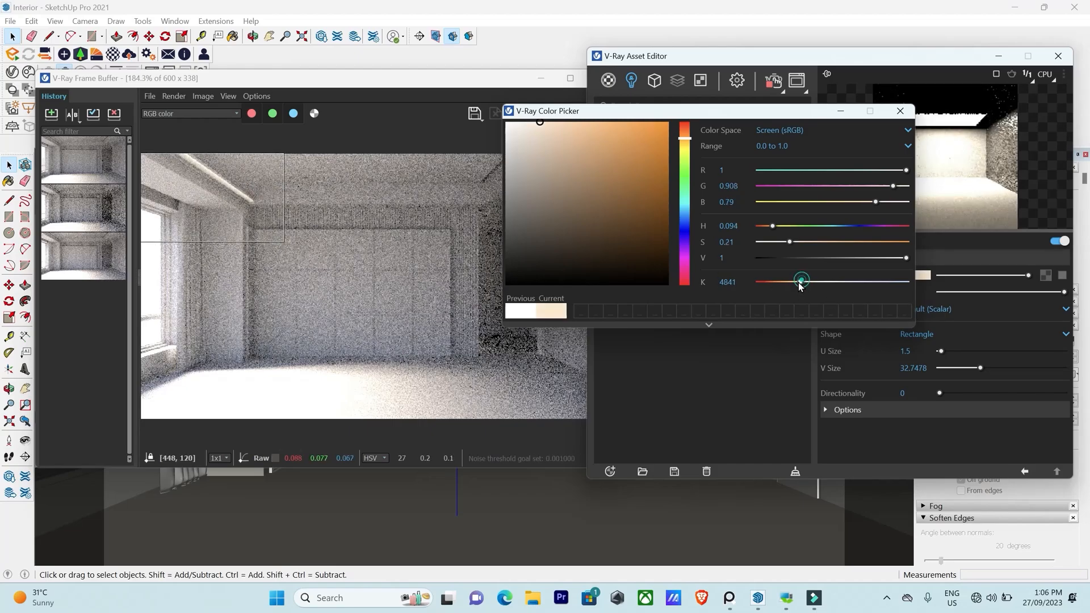
left_click_drag(803, 282, 793, 282)
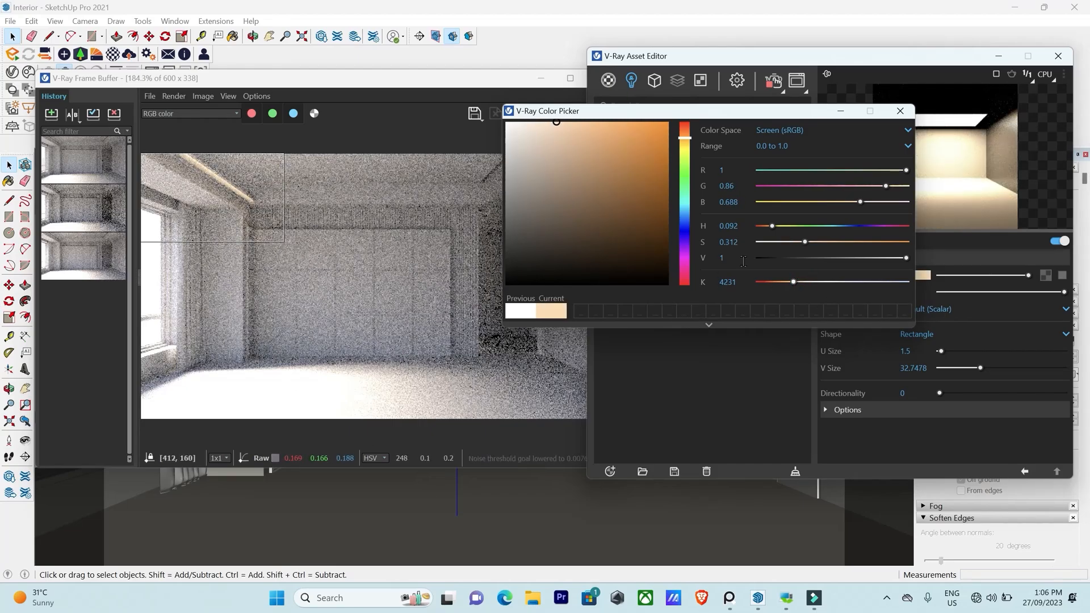
double_click(725, 280)
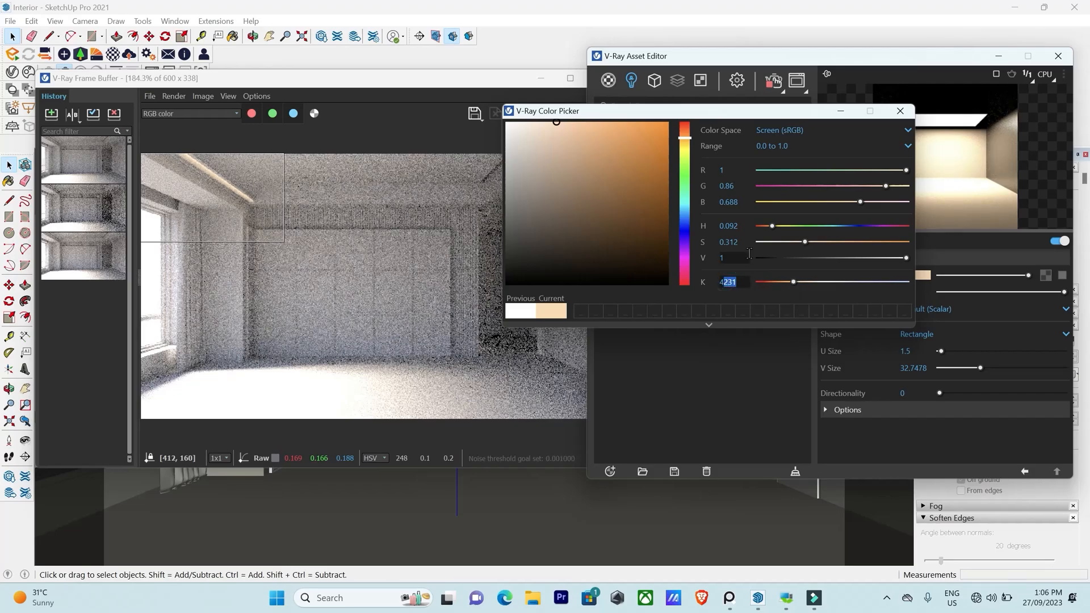
type("4500")
key("Return")
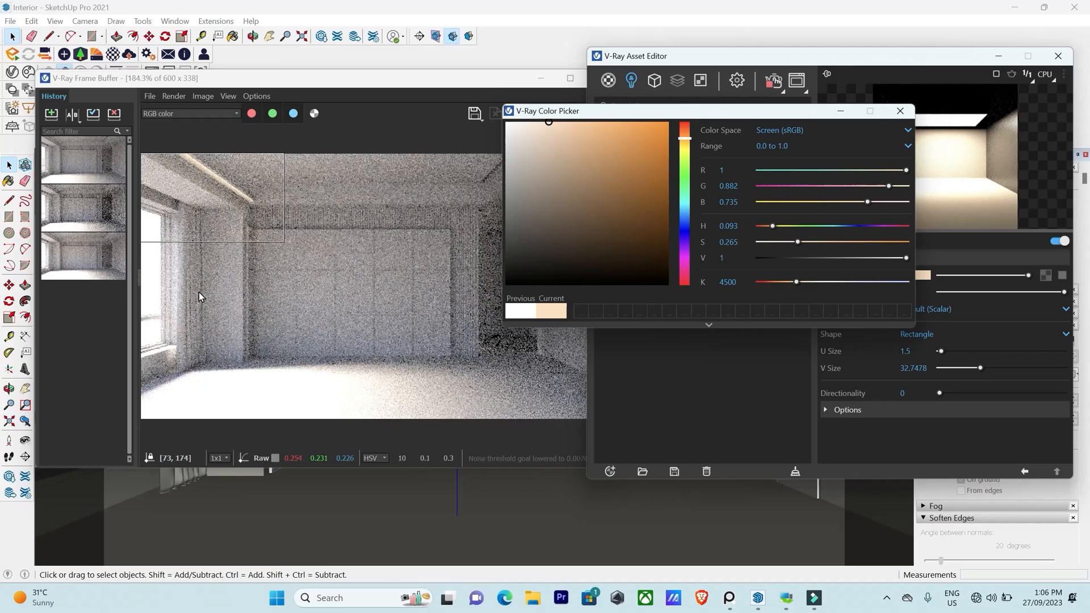
left_click(912, 111)
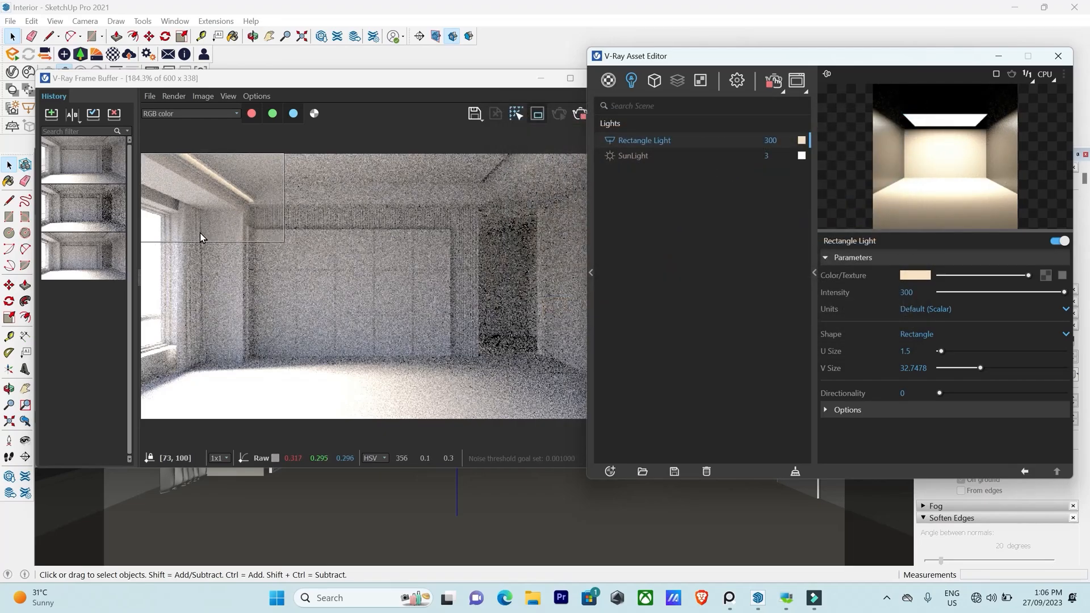
Set the Rectangle Light's intensity to 500.
type("5")
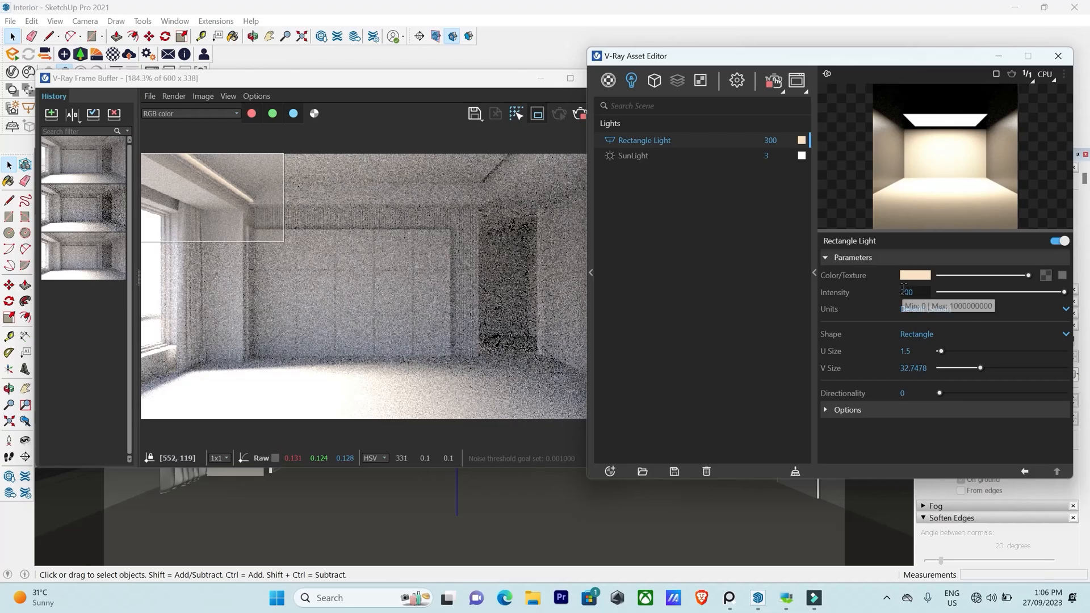
key("Return")
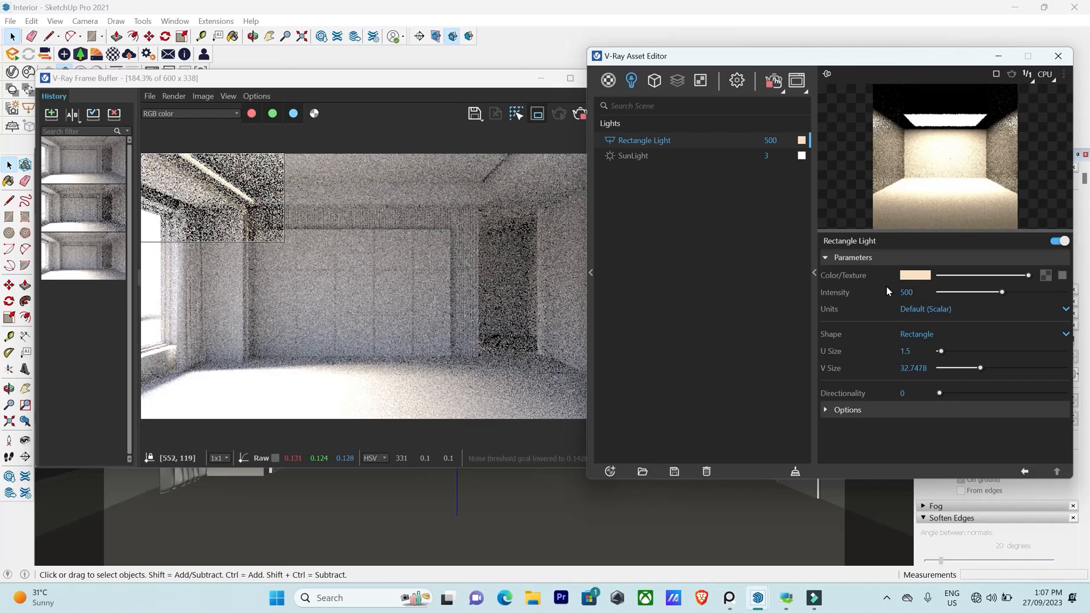
Redraw the render region over the window side of the room, about 189 by 338 pixels, and stop the interactive render.
left_click(138, 351)
left_click_drag(196, 265, 119, 436)
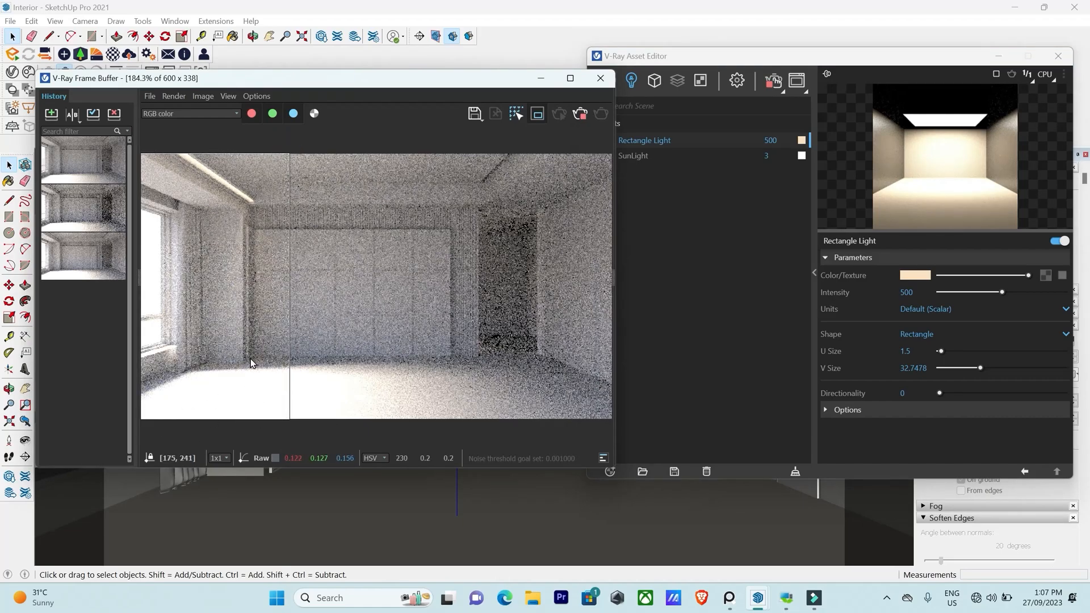
left_click(580, 115)
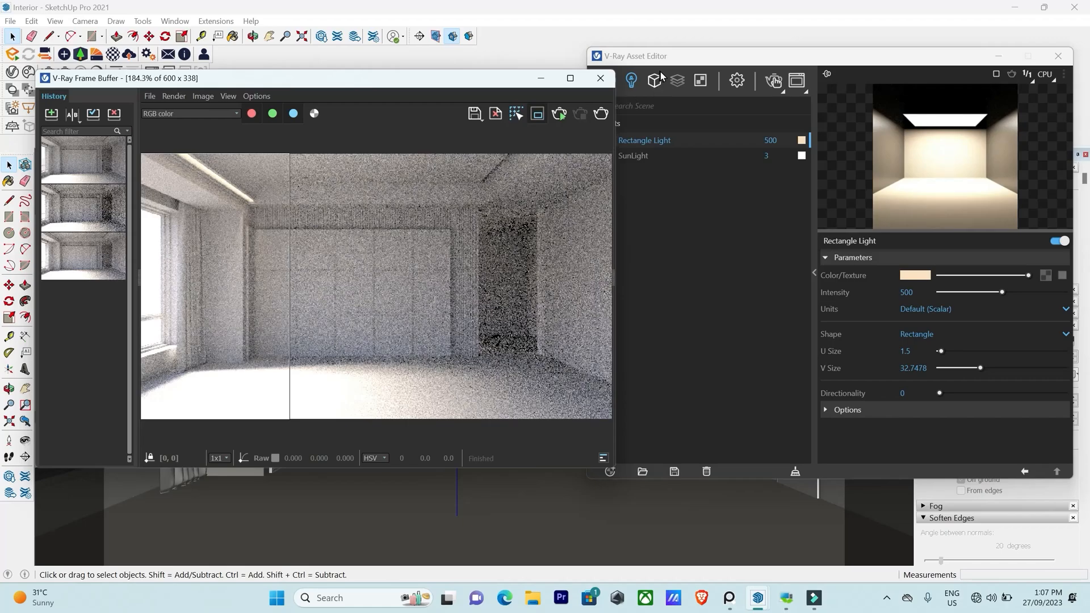
Move the Asset Editor slightly aside and add a Light Mix render element to the scene.
left_click_drag(653, 60, 665, 63)
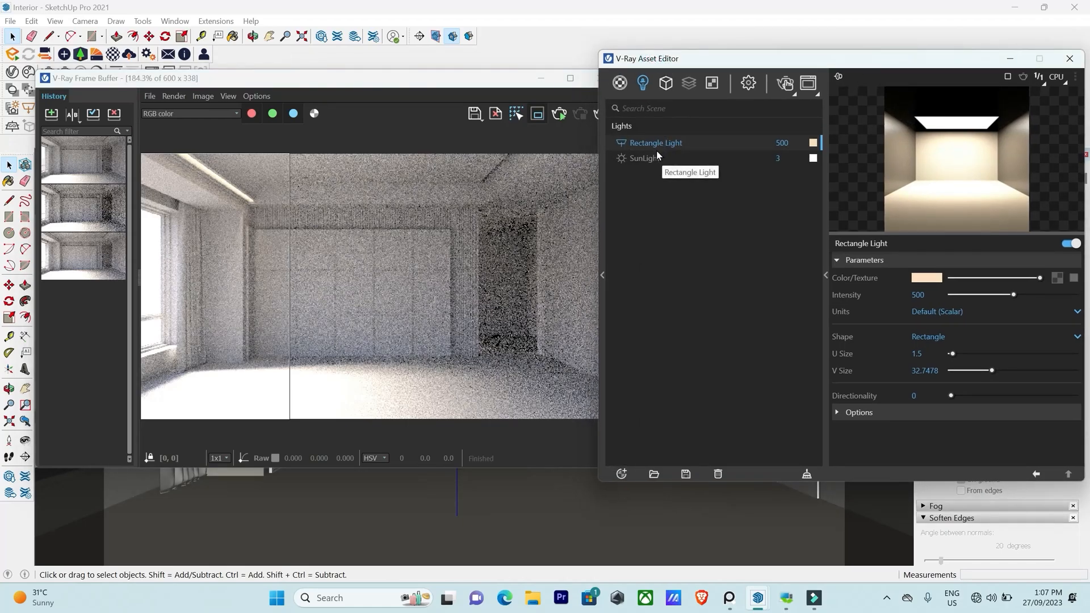
left_click(687, 84)
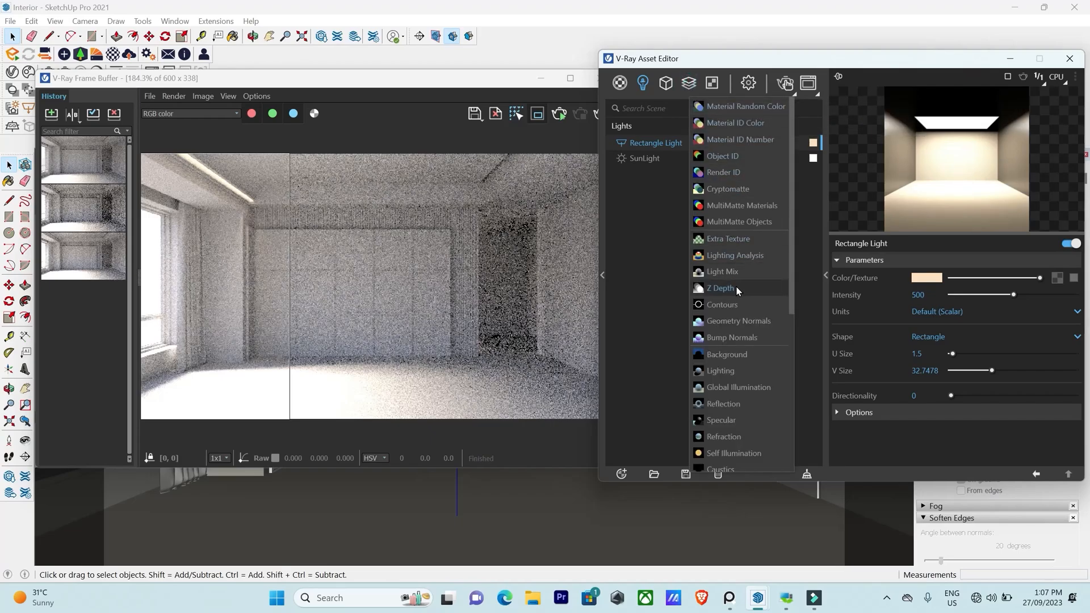
left_click(730, 273)
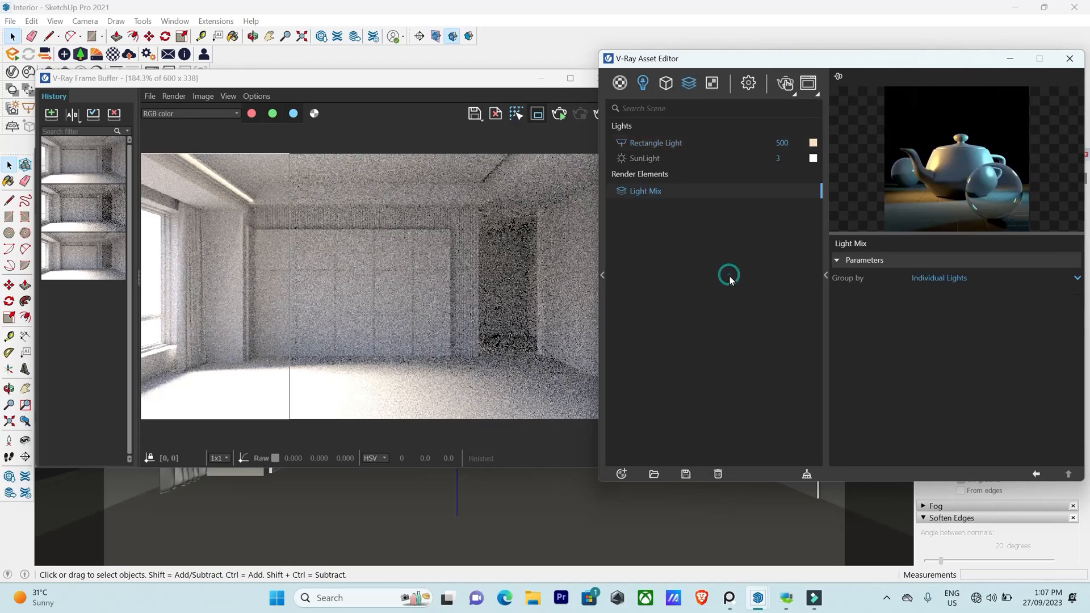
Run and stop a short test render with the frame buffer layers shown, and review the lights under the LightMix source.
left_click(500, 78)
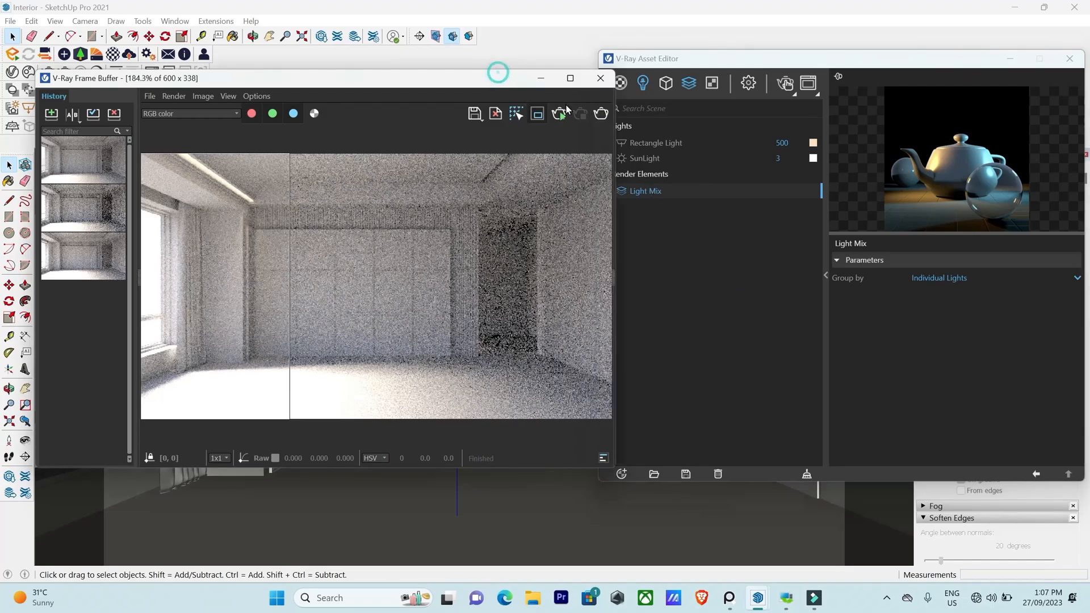
left_click(559, 114)
left_click(611, 275)
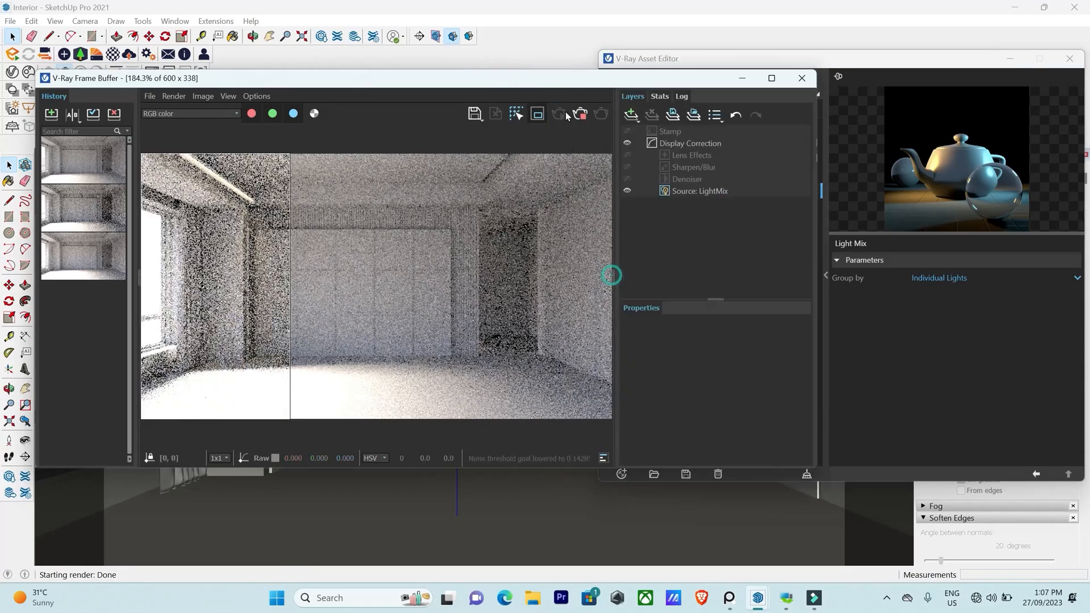
left_click(580, 114)
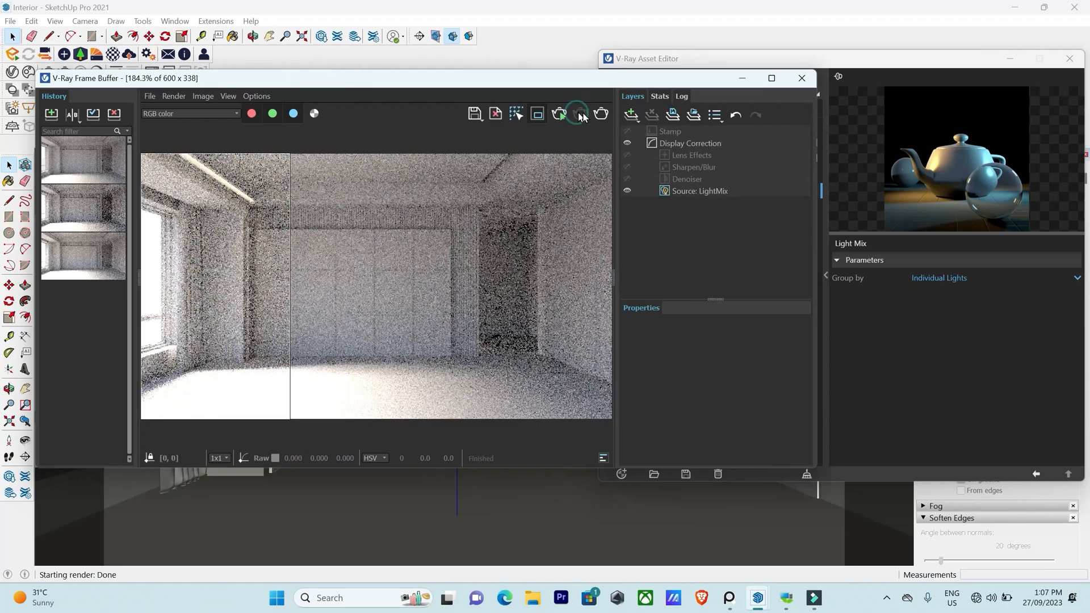
left_click(702, 192)
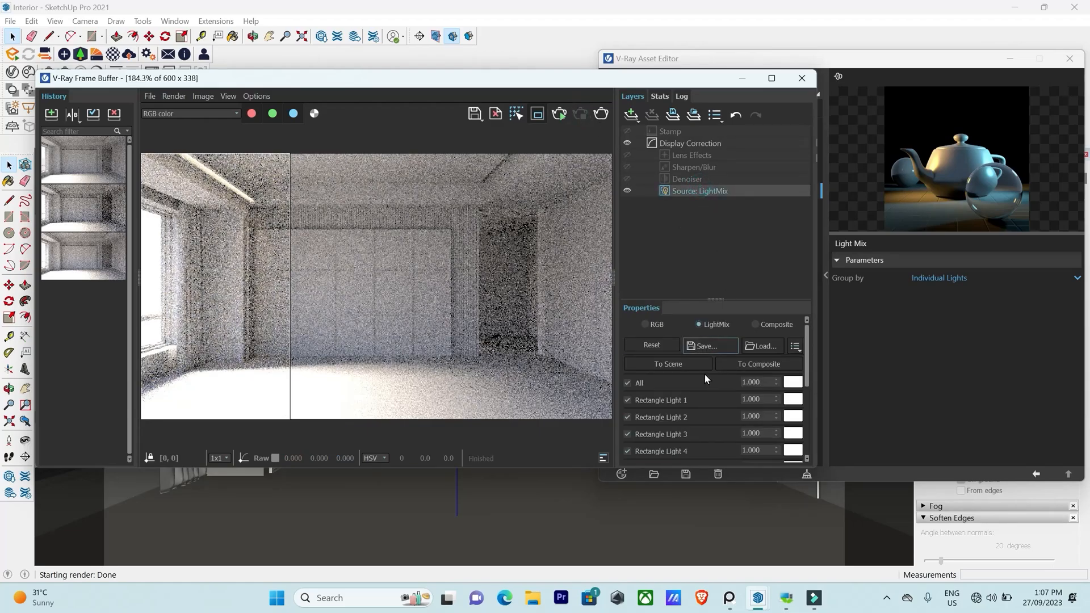
scroll(678, 417, "down", 5)
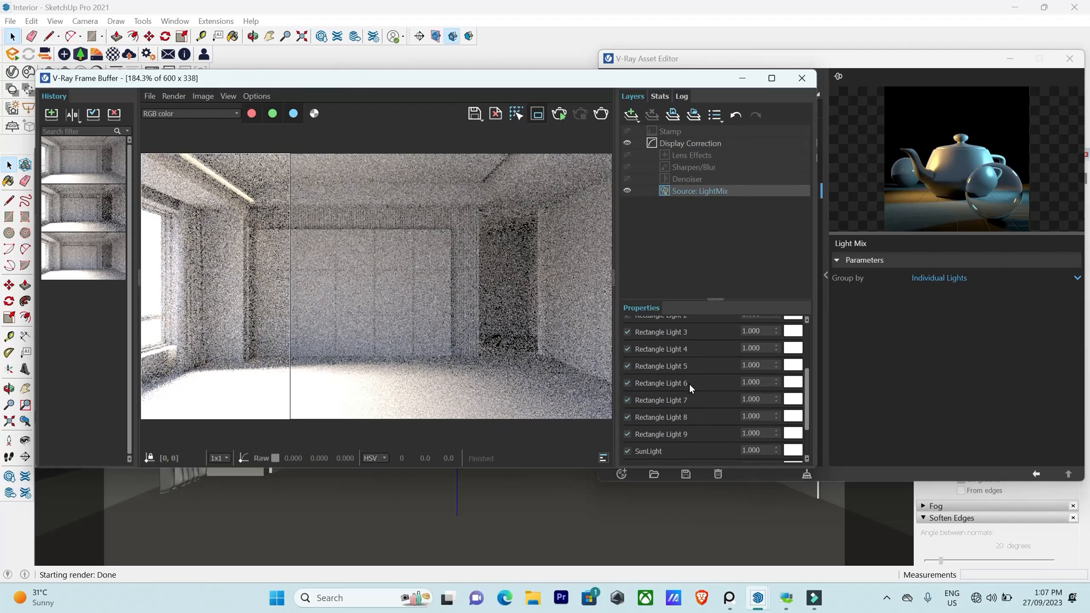
scroll(691, 384, "up", 2)
scroll(685, 418, "down", 2)
Group the Light Mix by Group Instances, restart the interactive render and select the LightMix source layer.
left_click(808, 57)
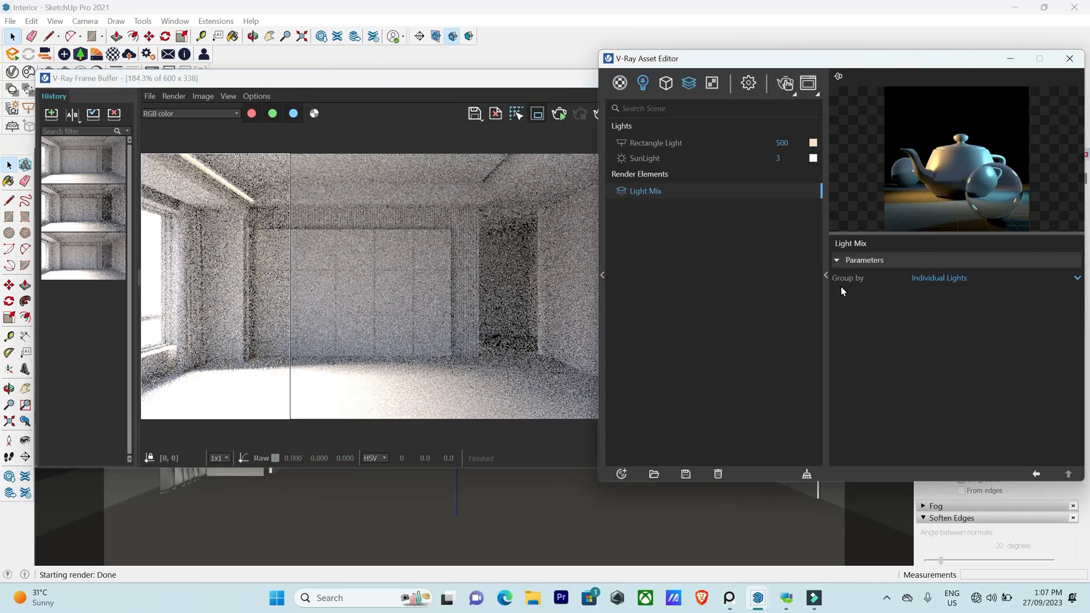
left_click(927, 281)
left_click(932, 313)
left_click(525, 80)
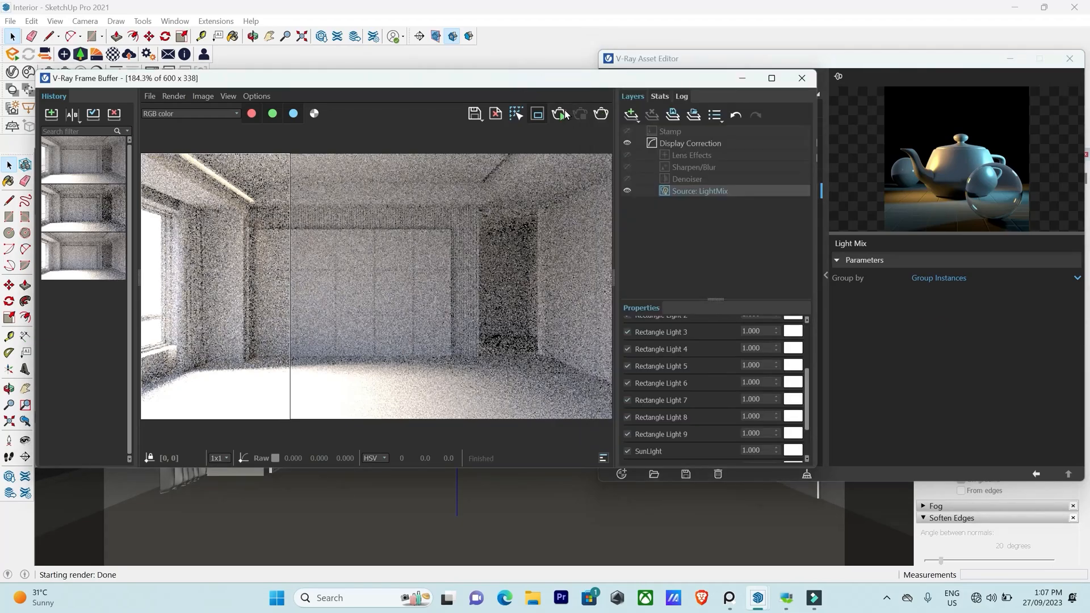
left_click(560, 113)
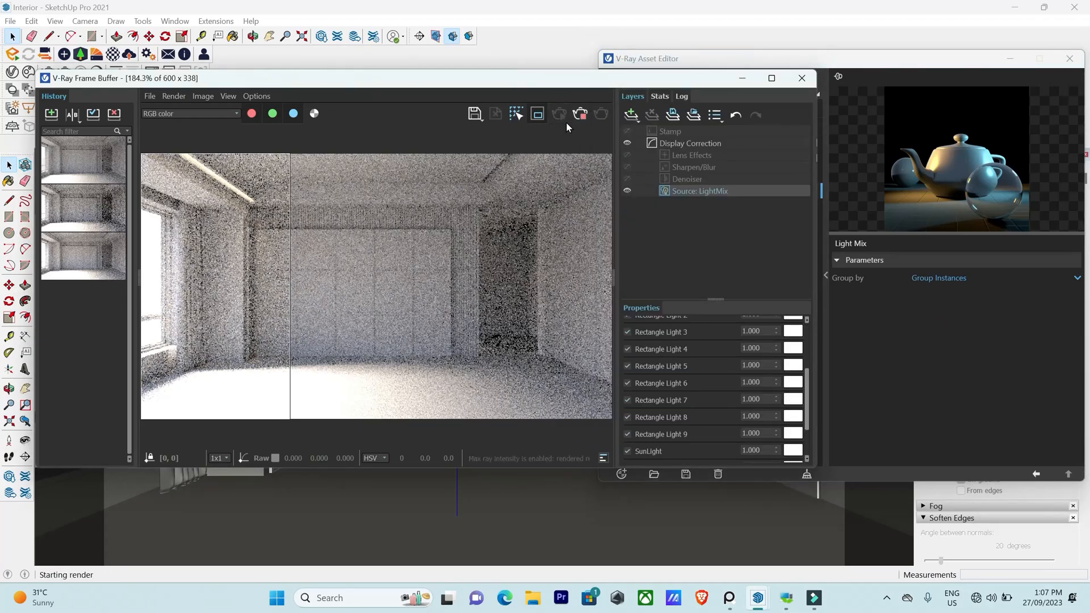
left_click(696, 191)
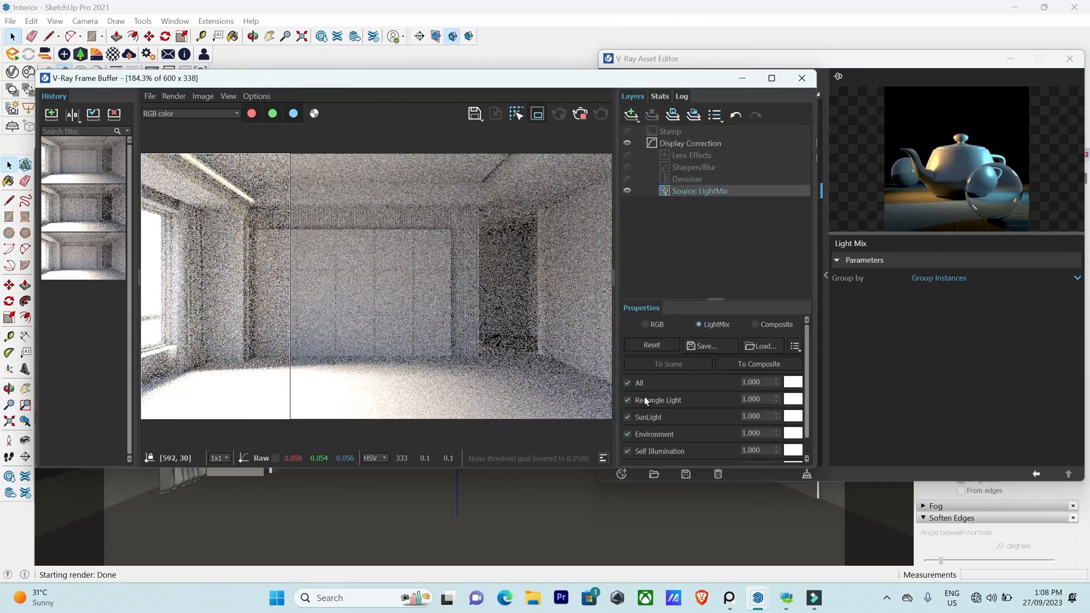
Try a LightMix multiplier of 2 for the Rectangle Light and open its colour for editing.
left_click(766, 400)
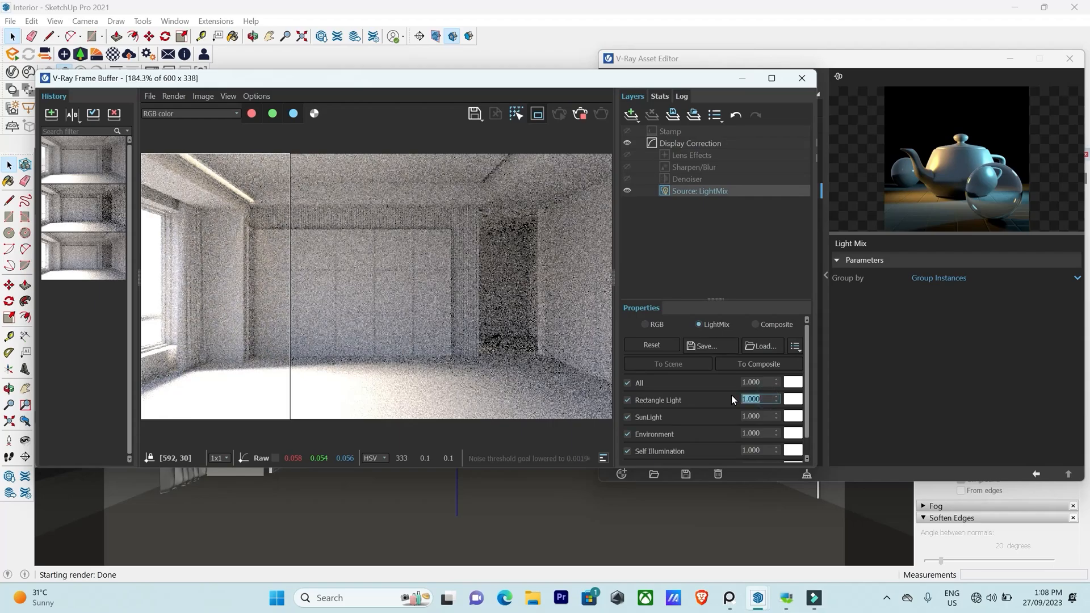
type("2")
key("Return")
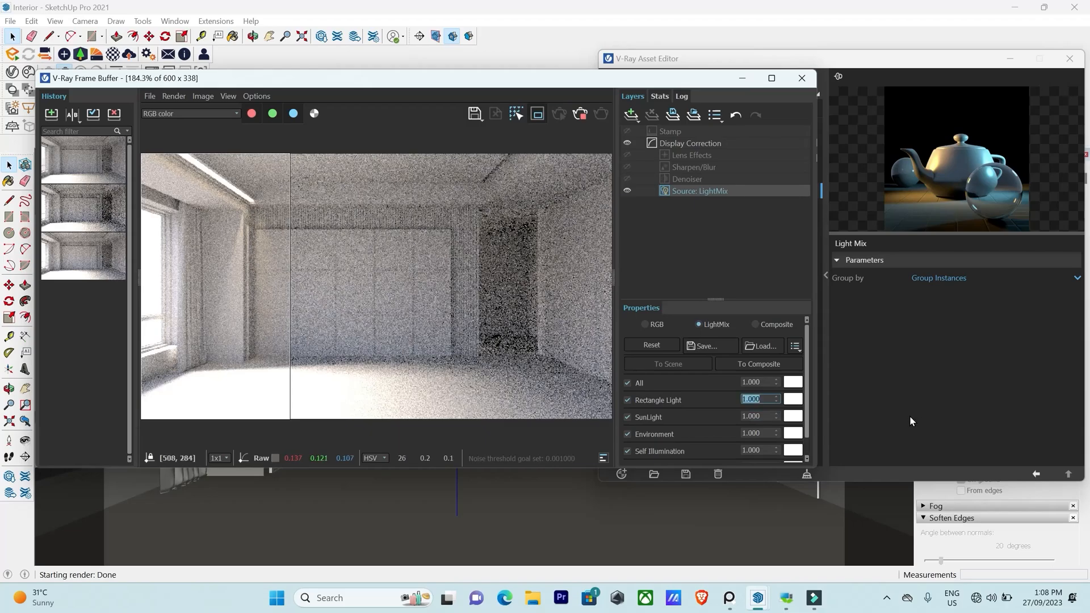
left_click(794, 400)
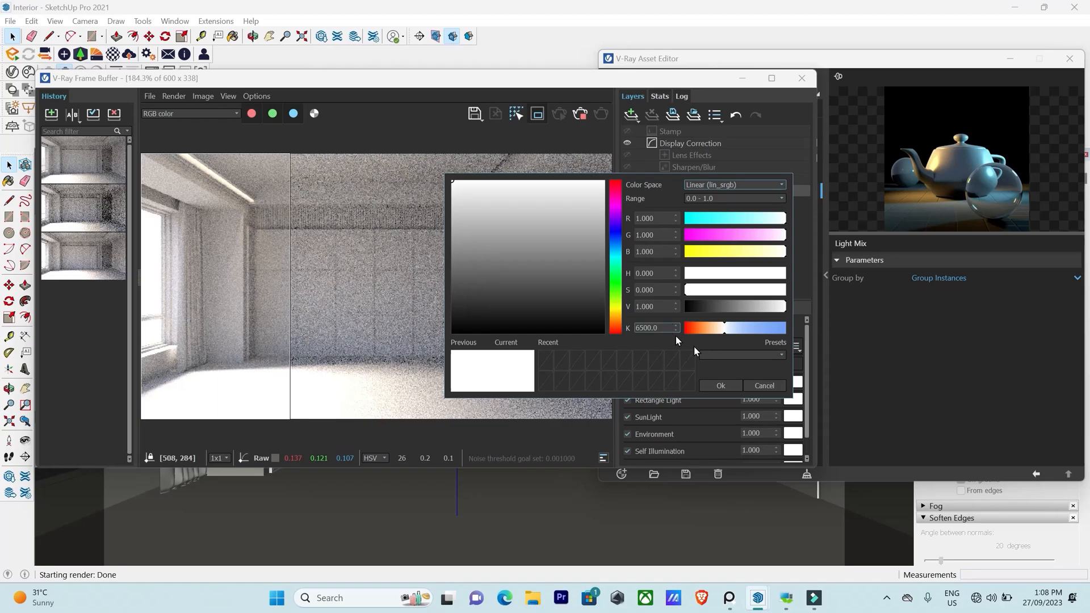
left_click(765, 386)
Reset the Rectangle Light's own colour to white (6500 K) in the Asset Editor and close the Color Picker.
left_click(908, 55)
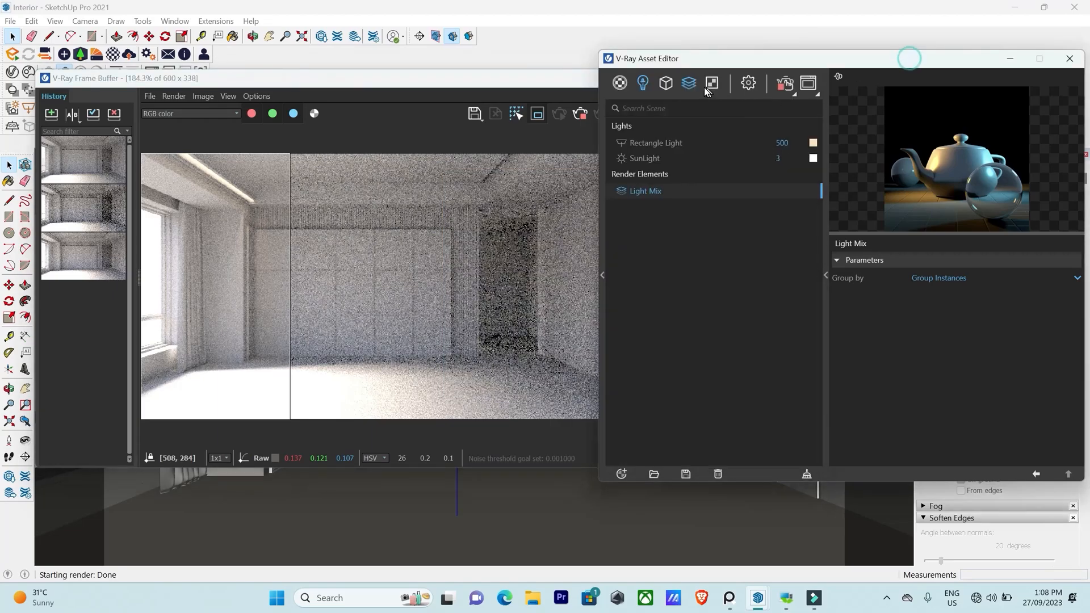
left_click(813, 144)
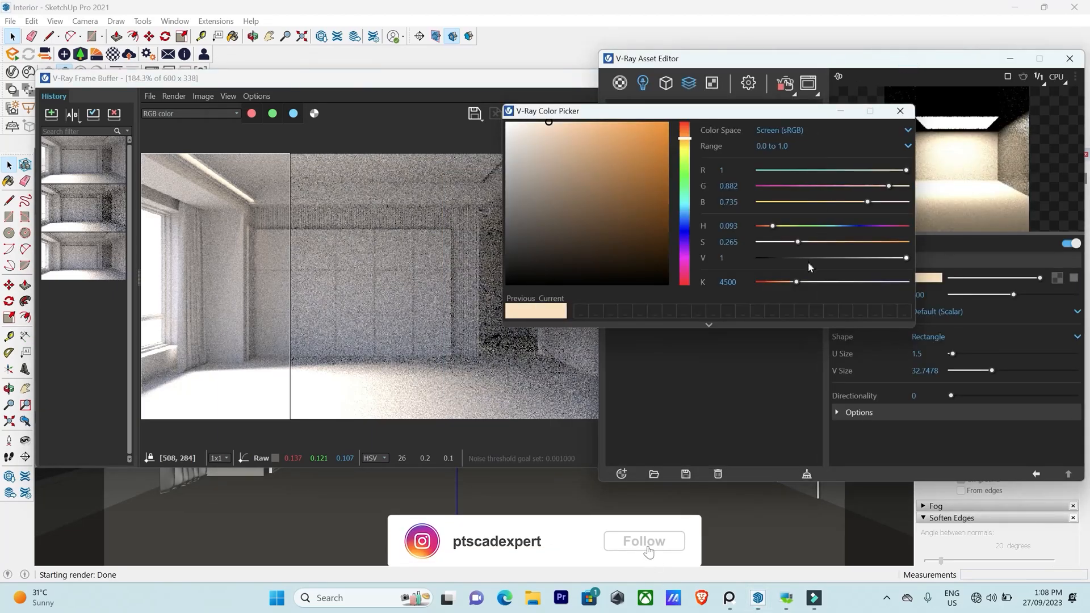
left_click(745, 283)
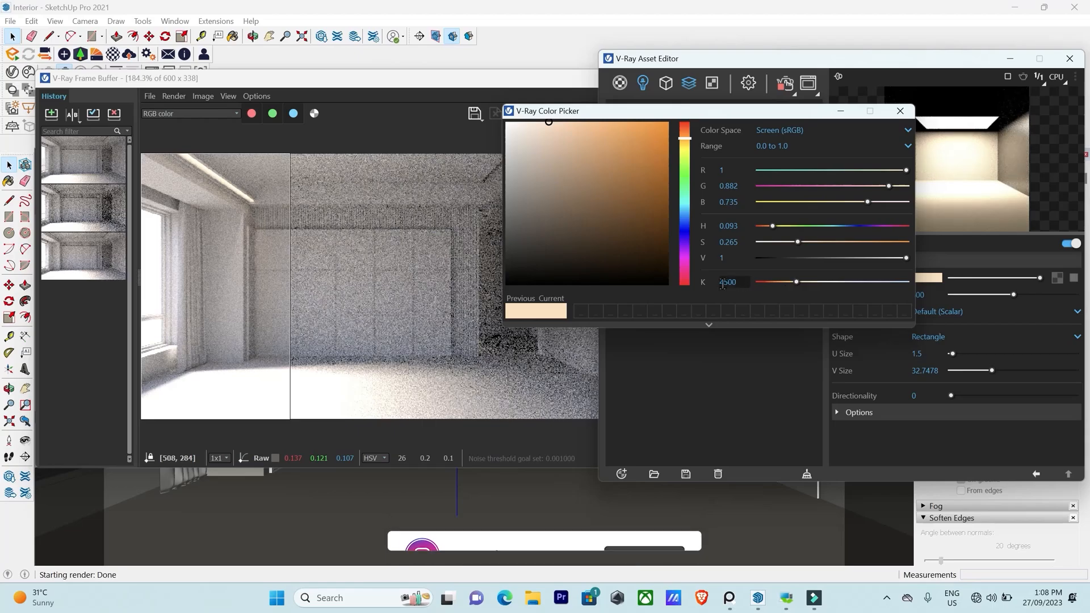
left_click(506, 123)
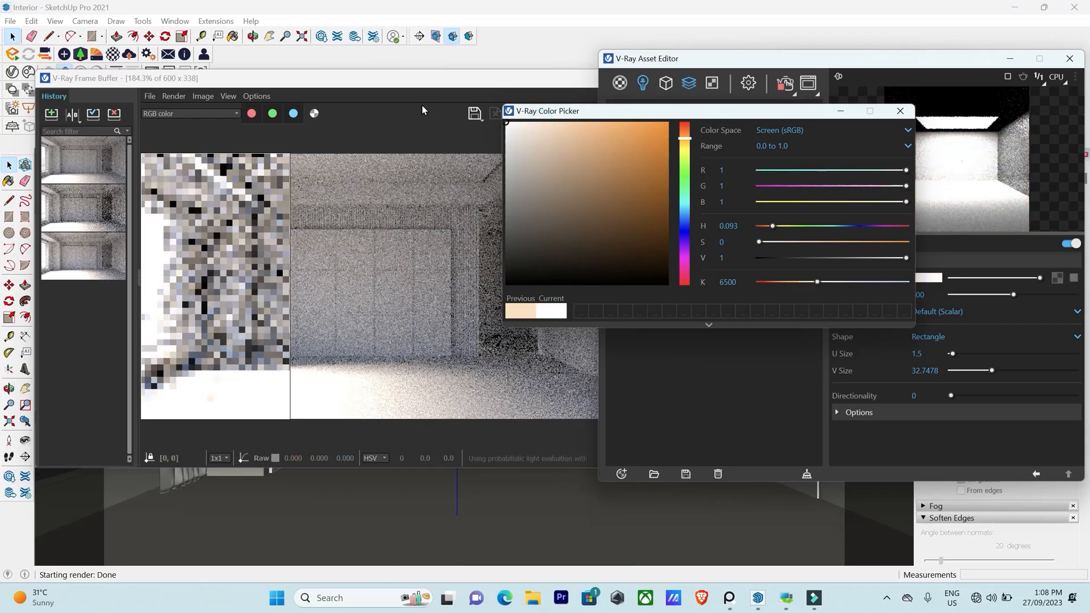
left_click(907, 111)
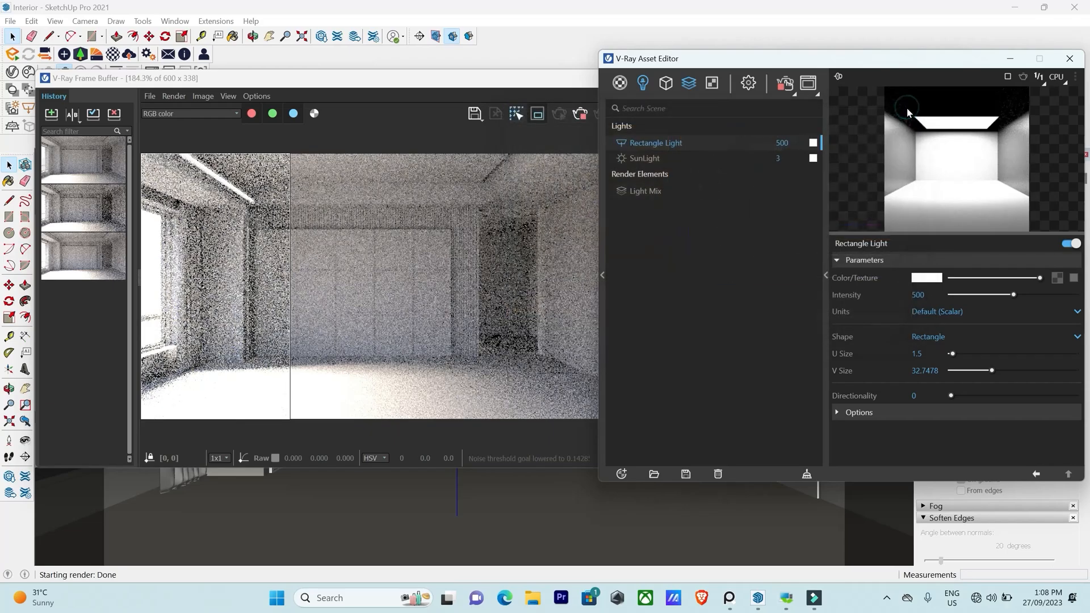
left_click(933, 278)
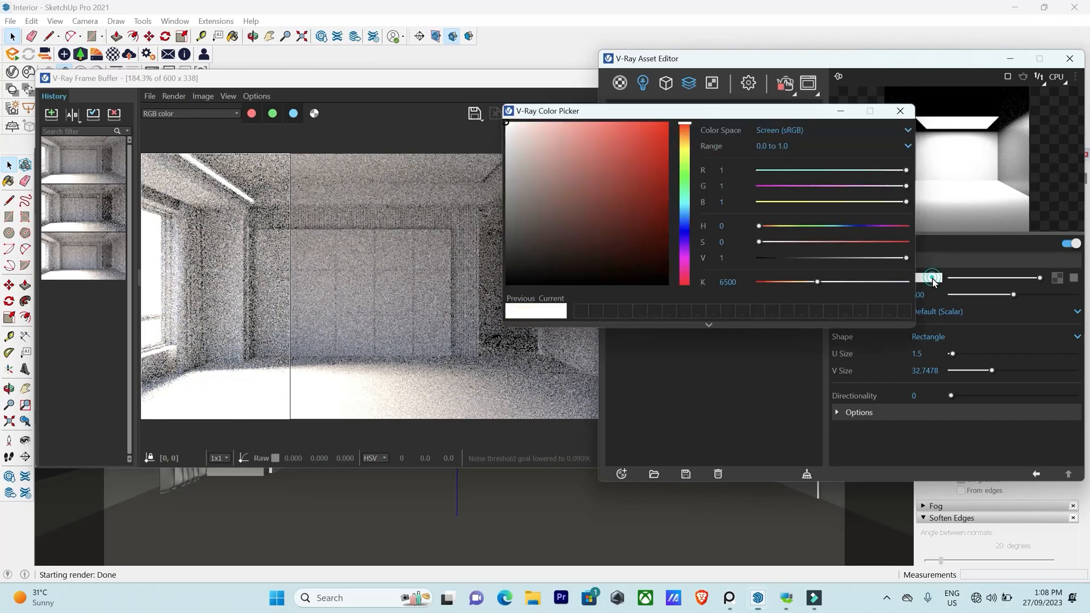
left_click(899, 112)
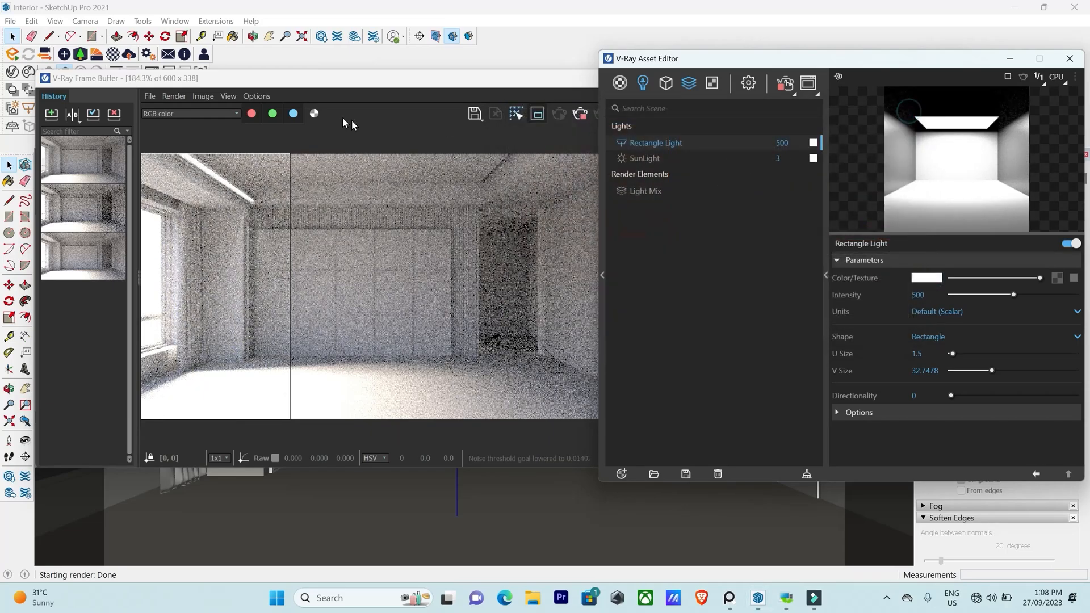
Give the Rectangle Light a colour temperature of 4500 K in the LightMix source layer and accept the colour.
left_click(503, 87)
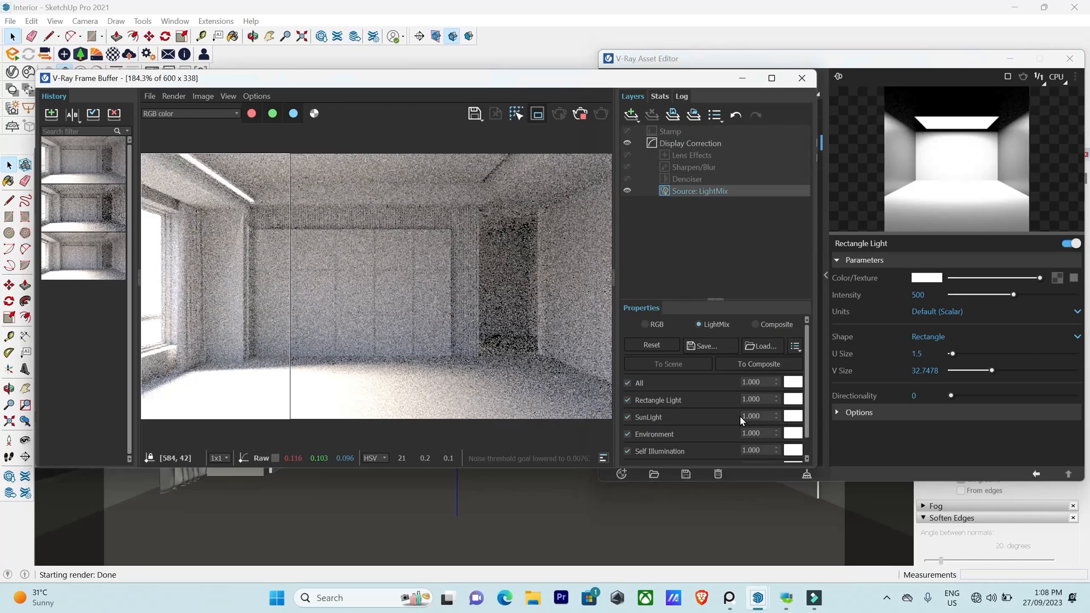
left_click(793, 399)
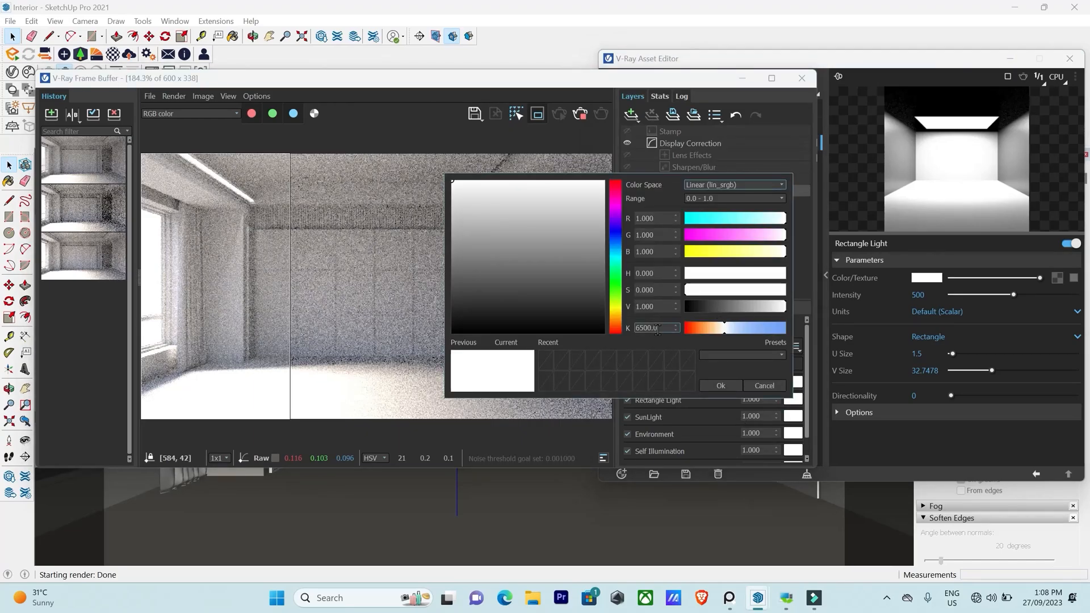
left_click_drag(657, 329, 616, 335)
type("45")
key("Return")
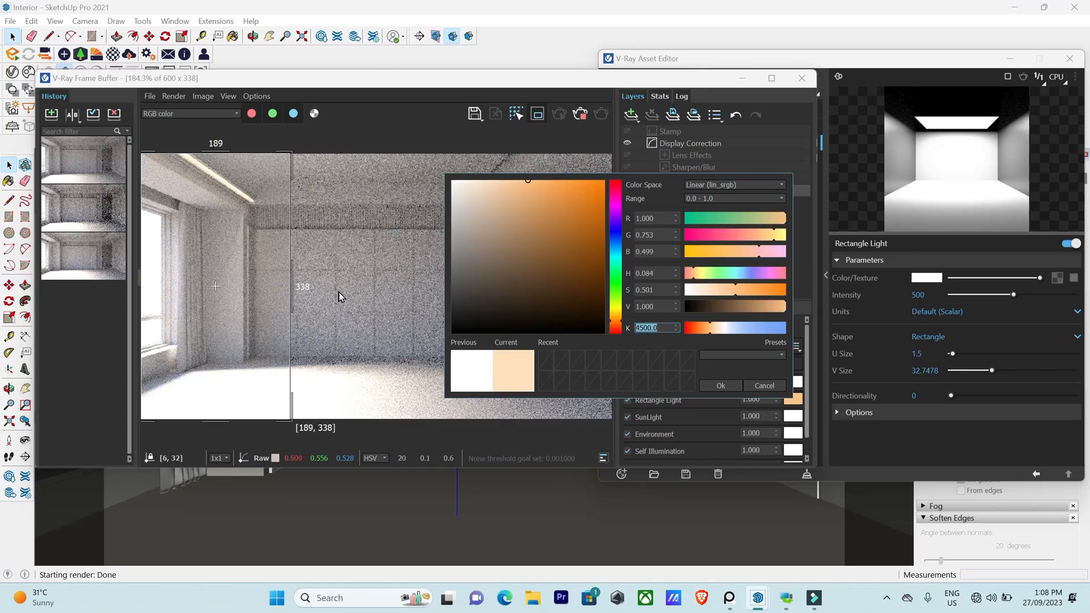
left_click(721, 386)
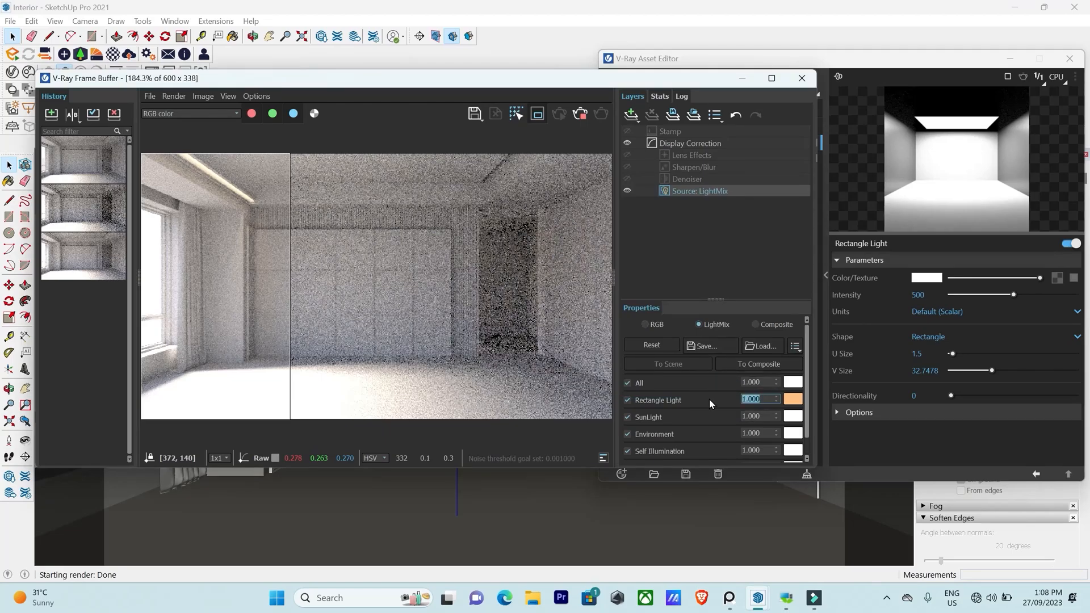
Try a LightMix multiplier of 1.5 for the Rectangle Light and return it to 1.
type("1.5")
key("Return")
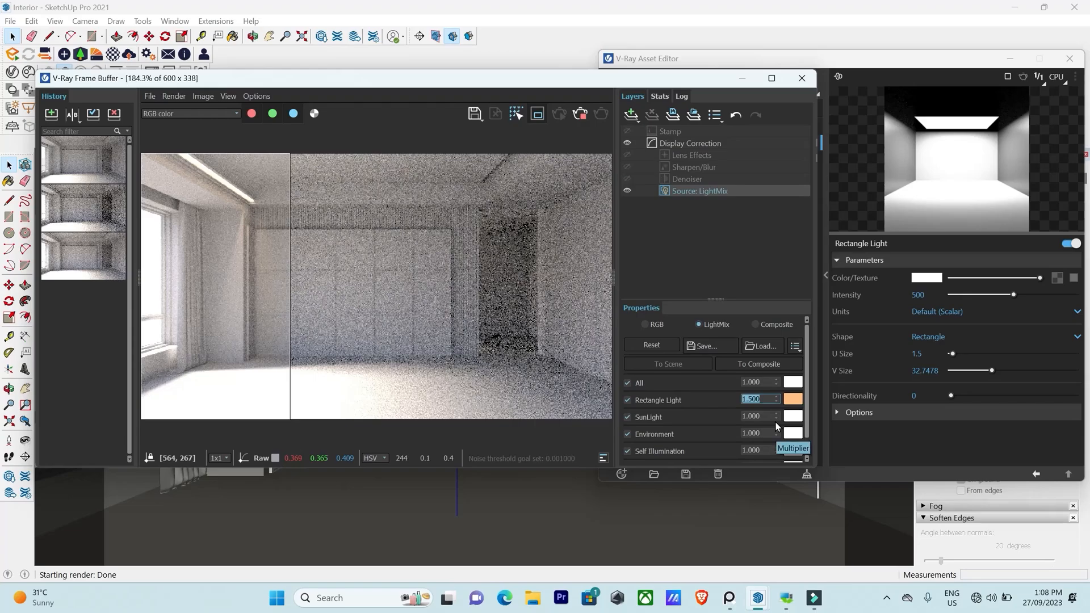
type("1")
key("Return")
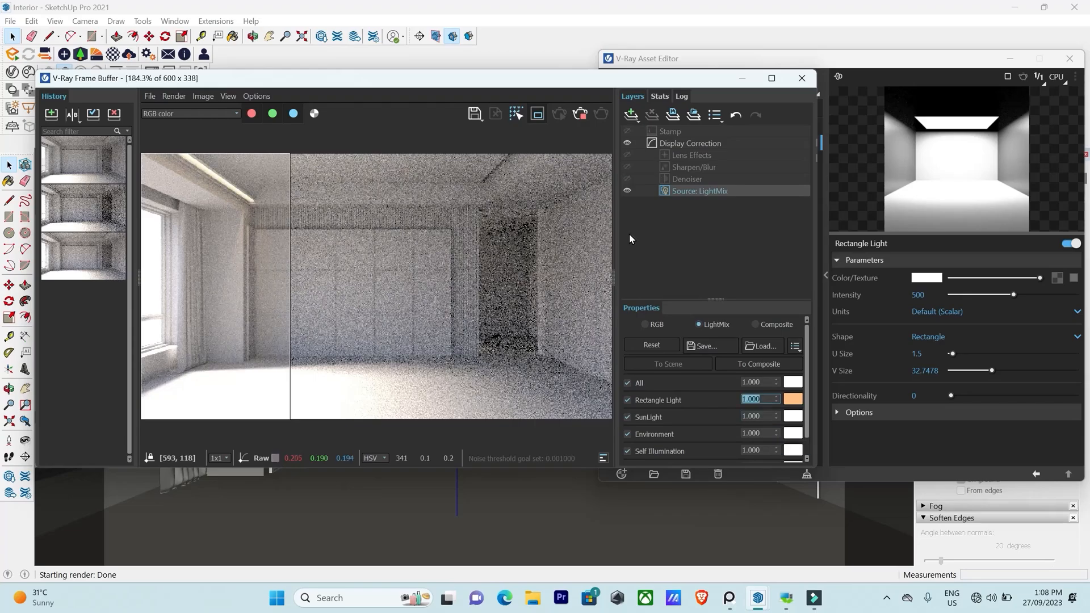
Close both V-Ray windows and copy the window-side cove light group to the opposite ceiling cove, about 3803 mm away.
left_click(802, 78)
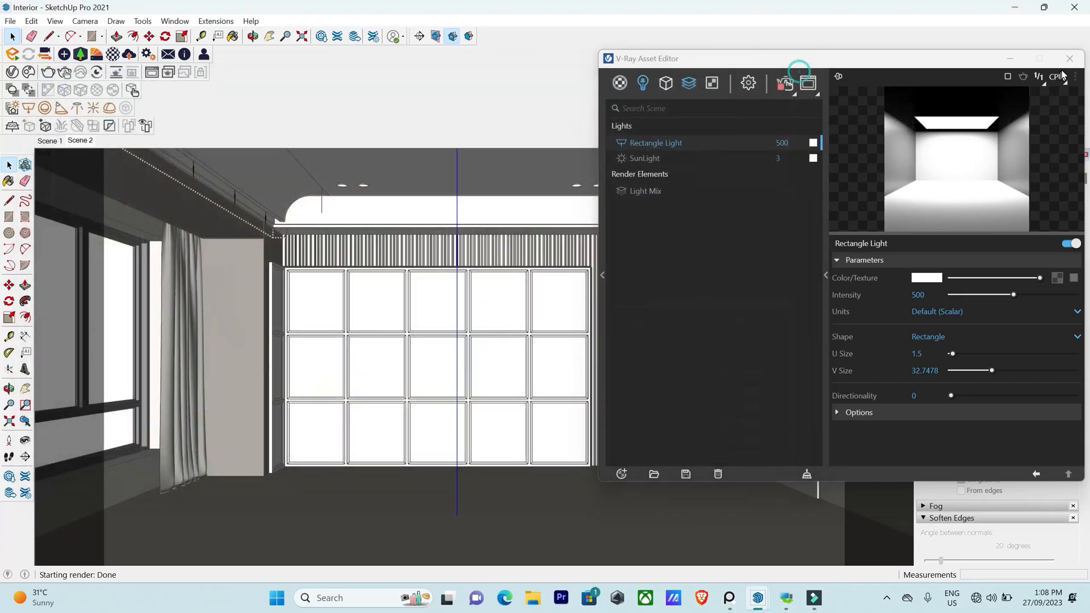
left_click(1070, 58)
middle_click_drag(509, 204, 421, 326)
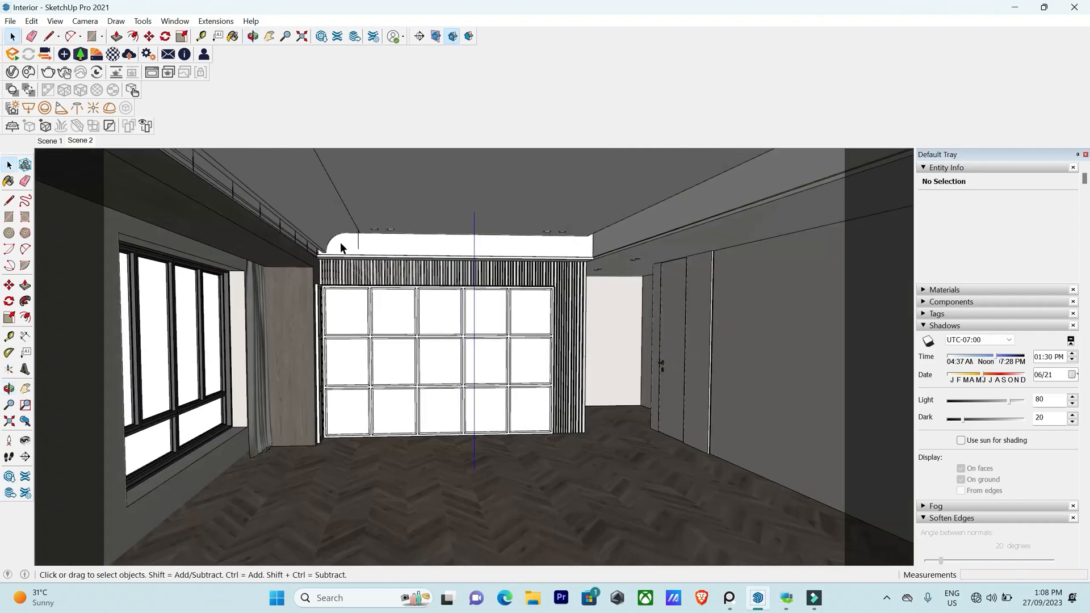
scroll(340, 243, "up", 4)
left_click(324, 263)
middle_click_drag(323, 263, 343, 284)
key("m")
middle_click_drag(337, 331, 332, 253)
scroll(332, 253, "up", 3)
left_click(329, 248)
scroll(236, 319, "down", 5)
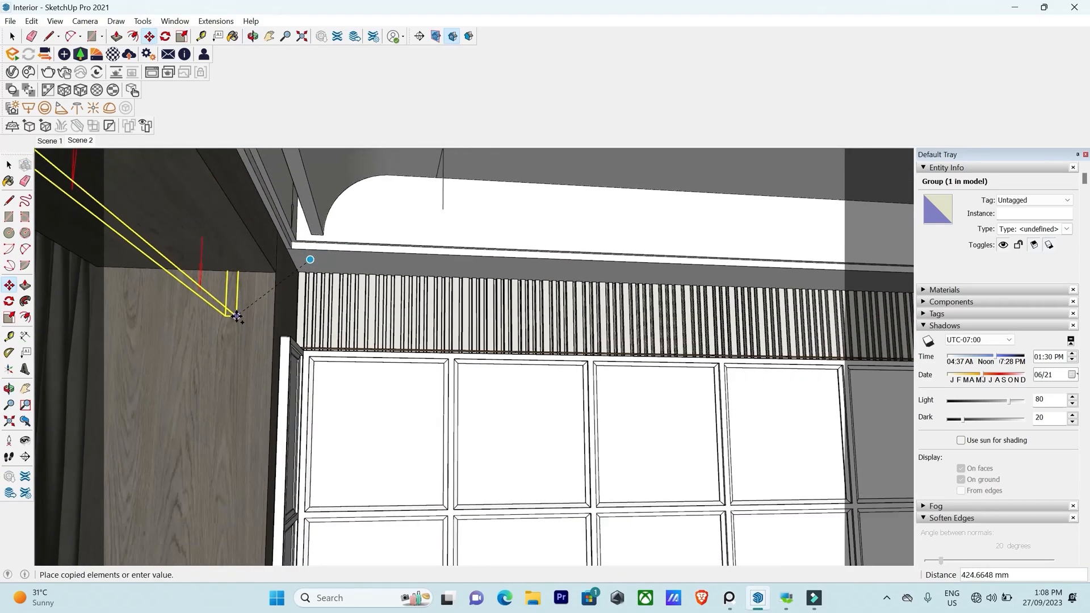
middle_click_drag(628, 328, 528, 322)
scroll(636, 290, "up", 4)
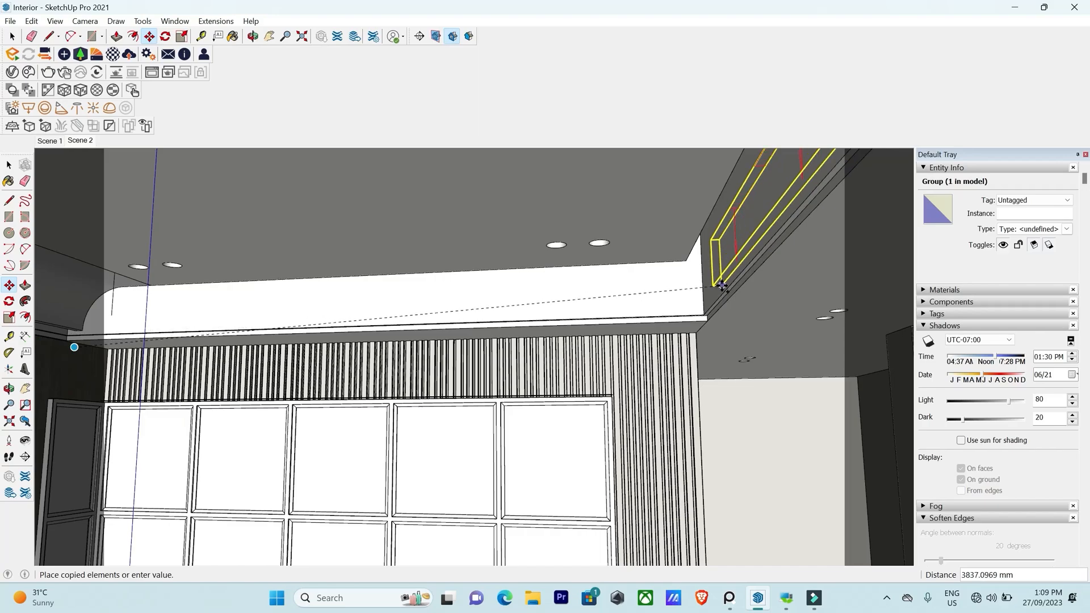
left_click(721, 285)
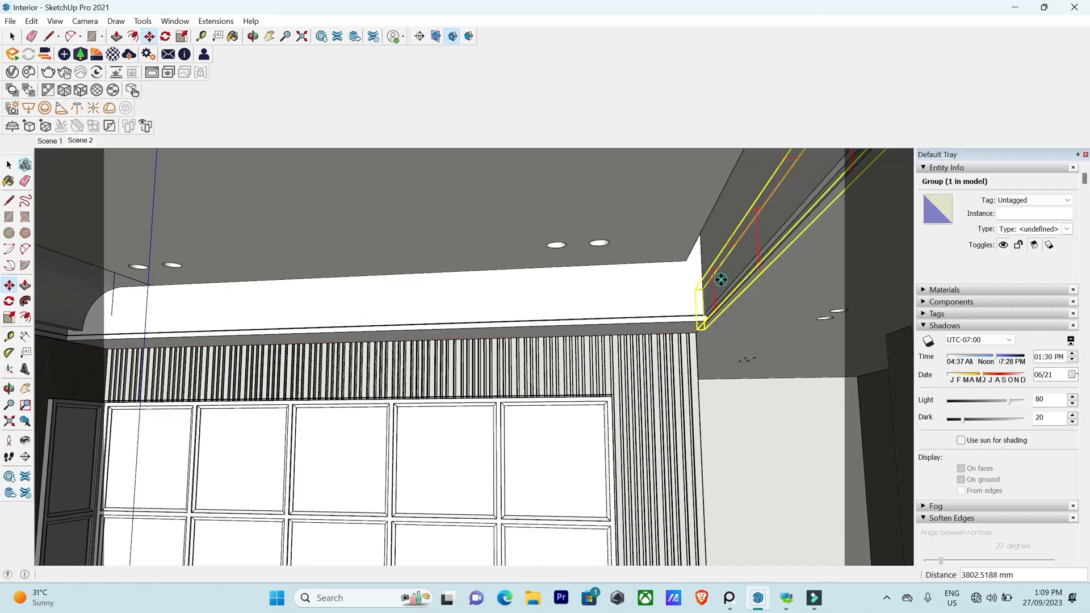
Select the light groups in both ceiling coves and move them up by about 249 mm.
middle_click_drag(699, 352, 791, 377)
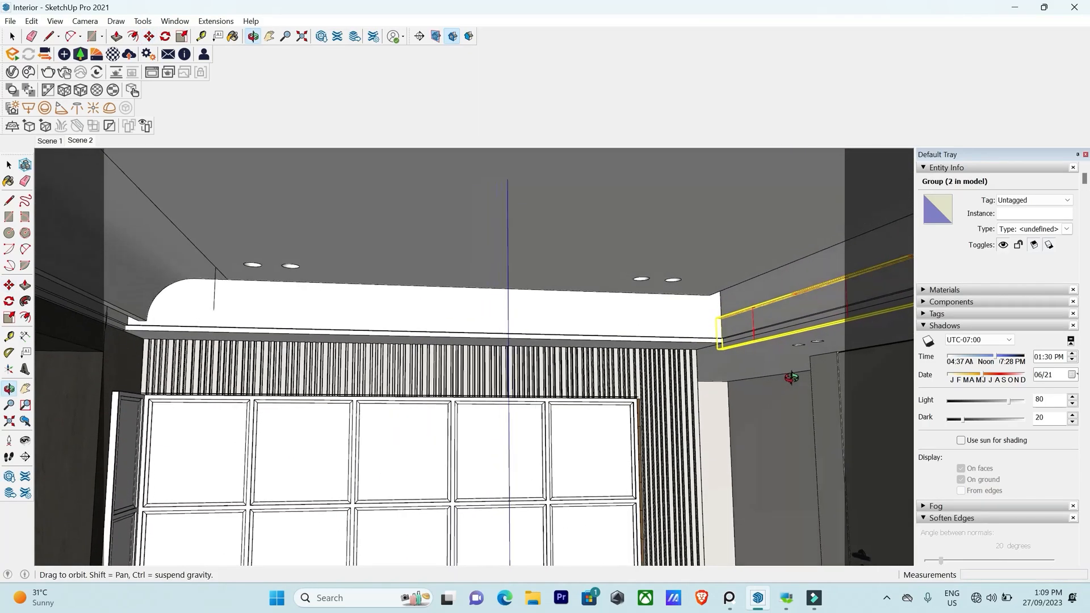
scroll(790, 377, "down", 2)
middle_click_drag(596, 335, 353, 360)
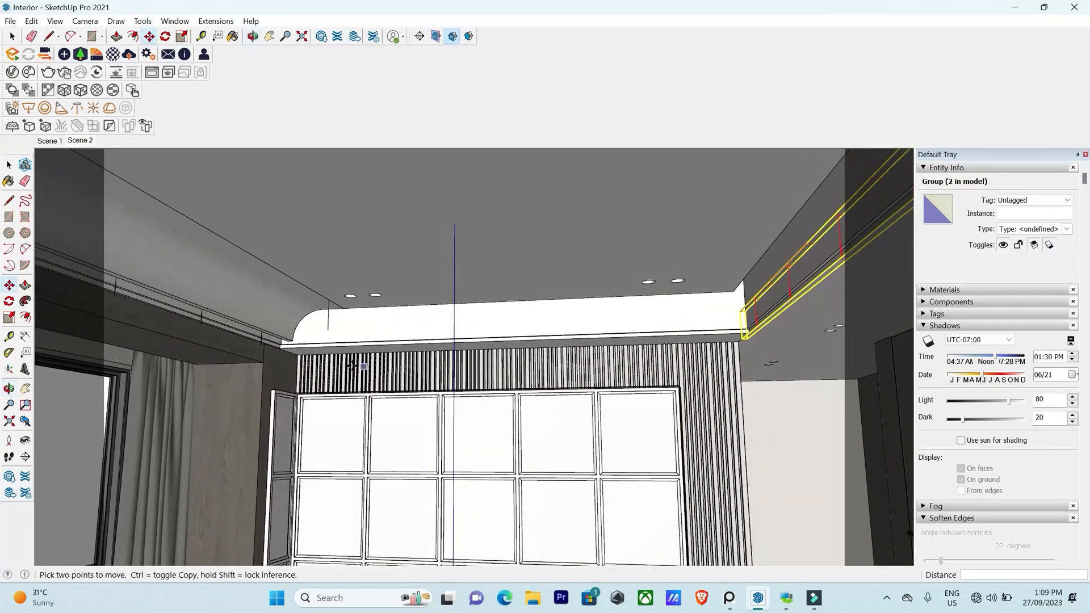
key("space")
left_click(264, 344, "ctrl")
middle_click_drag(264, 343, 162, 325)
left_click(265, 340)
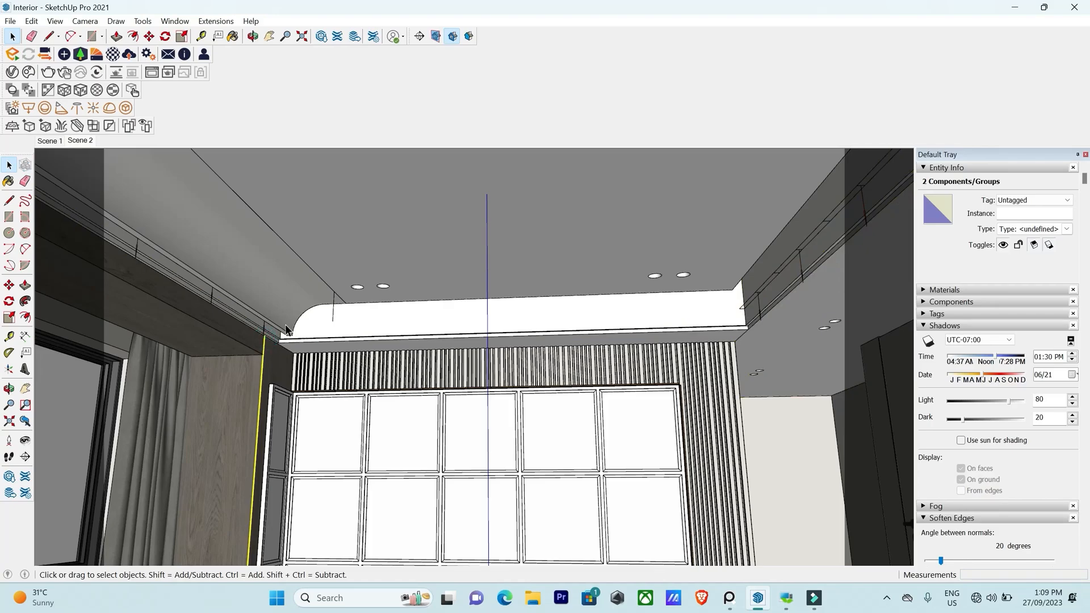
left_click(263, 324)
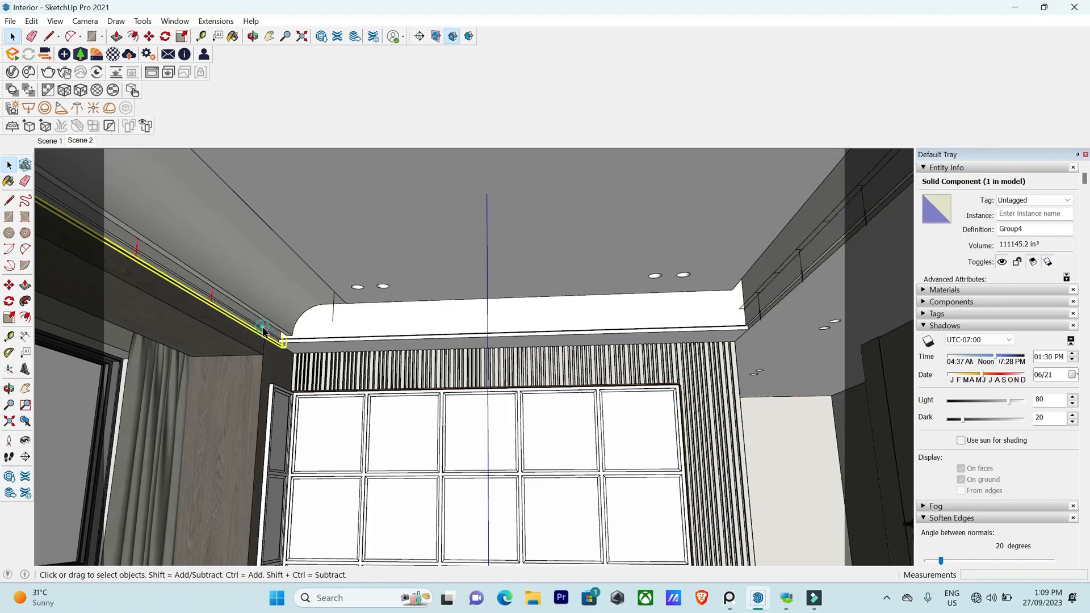
left_click(801, 261, "ctrl")
middle_click_drag(803, 253, 716, 331)
key("m")
left_click(758, 331)
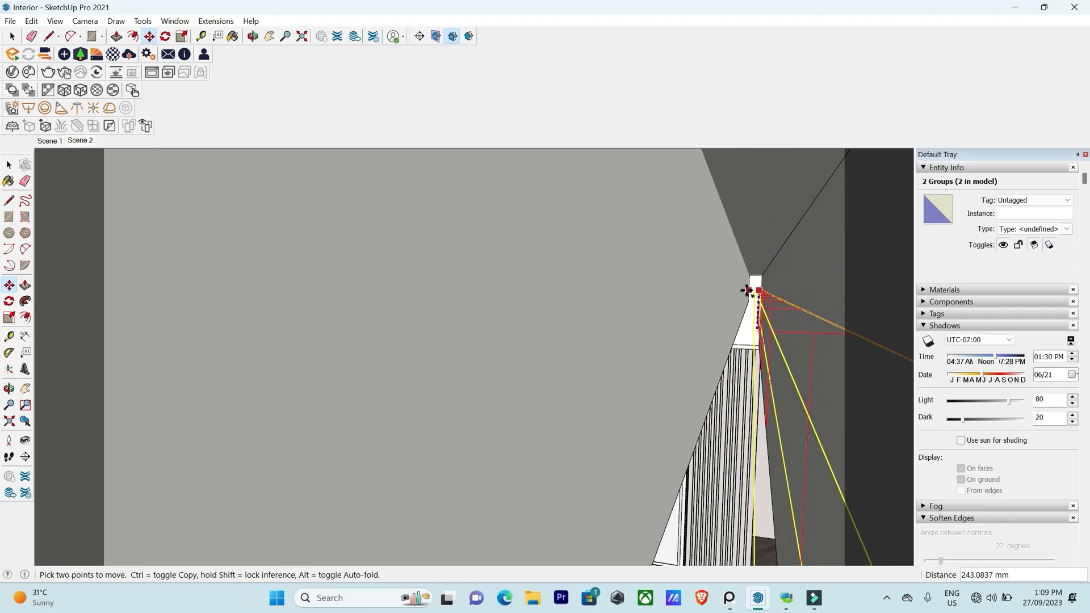
left_click(748, 289)
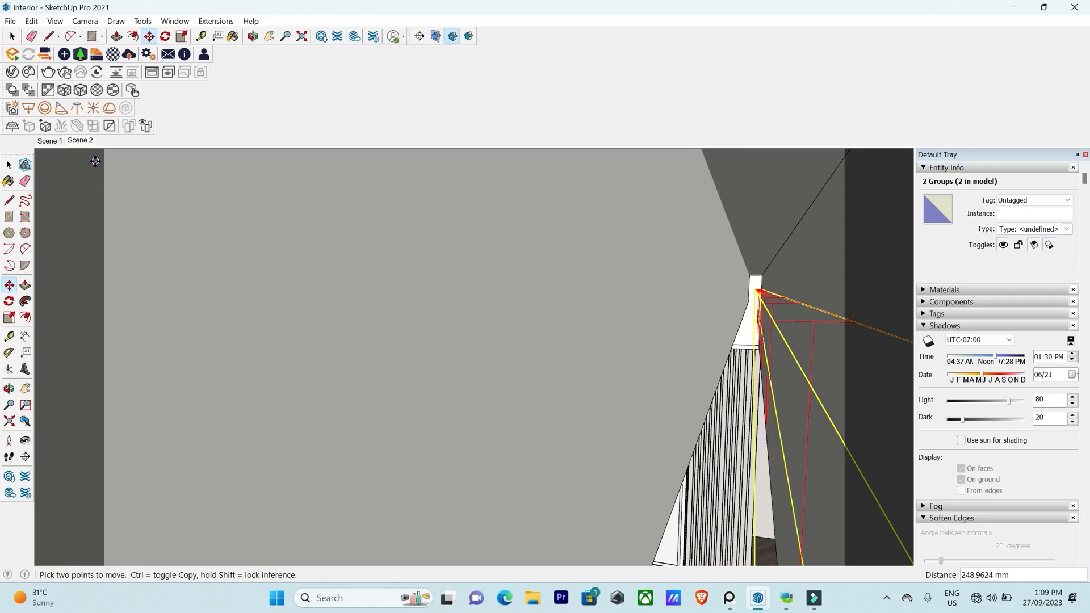
Return to the Scene 2 view and start an interactive render of the raised cove lights.
left_click(81, 142)
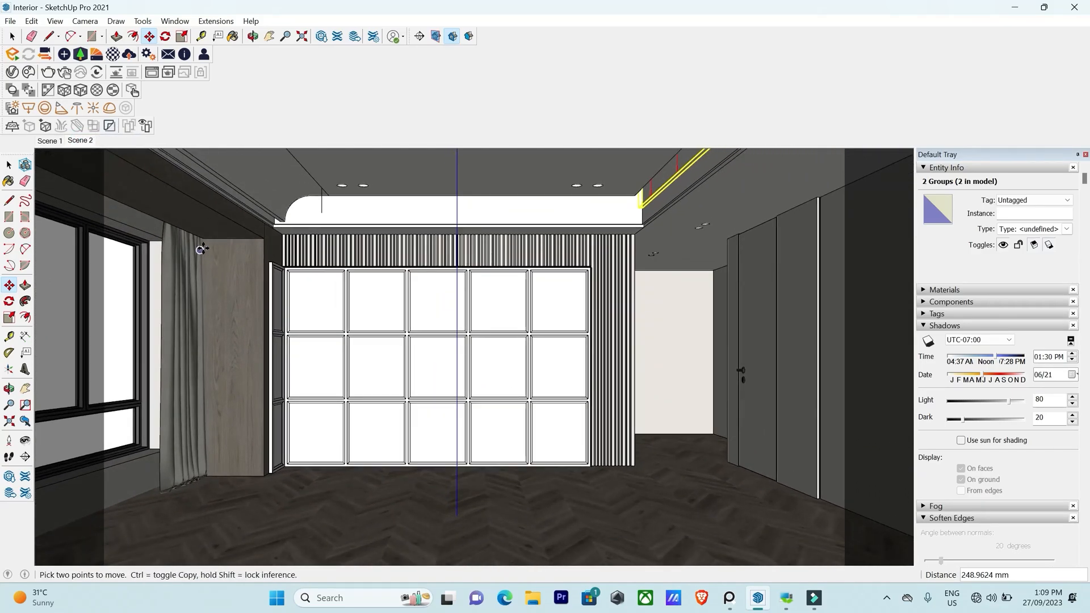
middle_click_drag(202, 248, 271, 268)
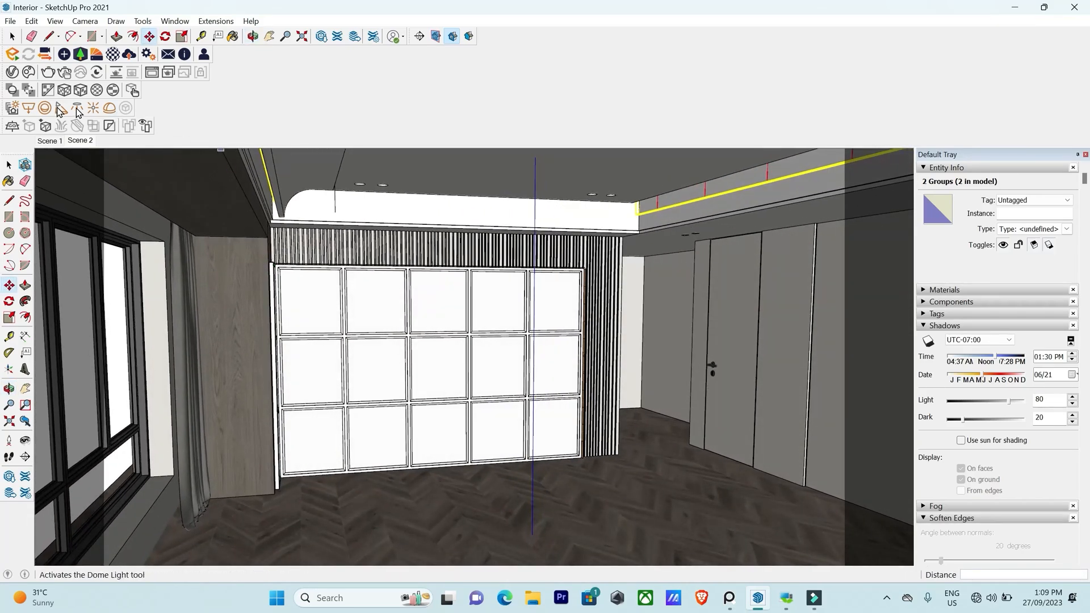
left_click(80, 141)
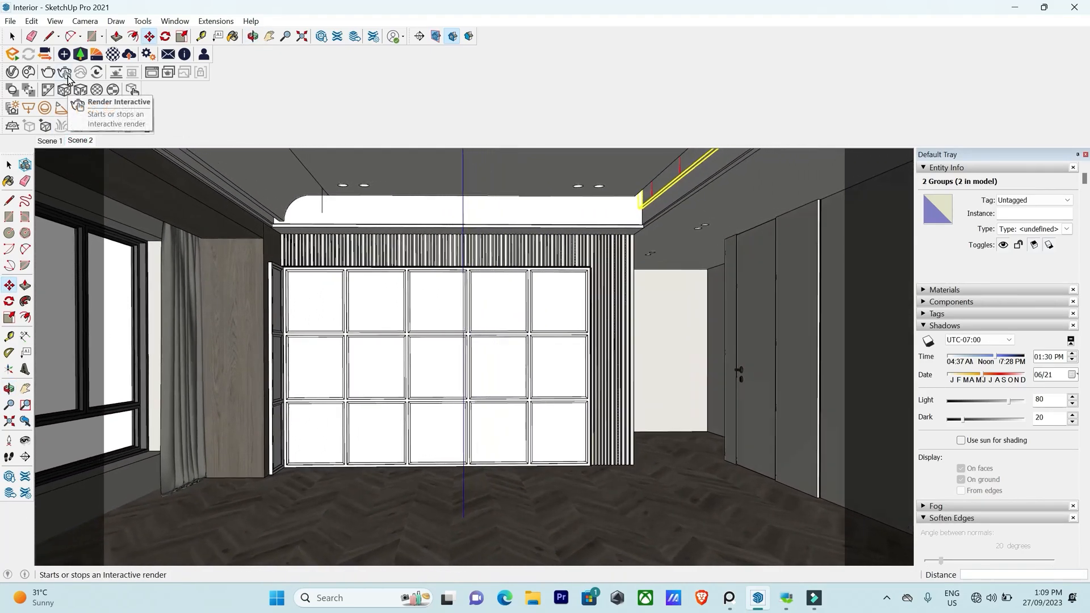
left_click(66, 73)
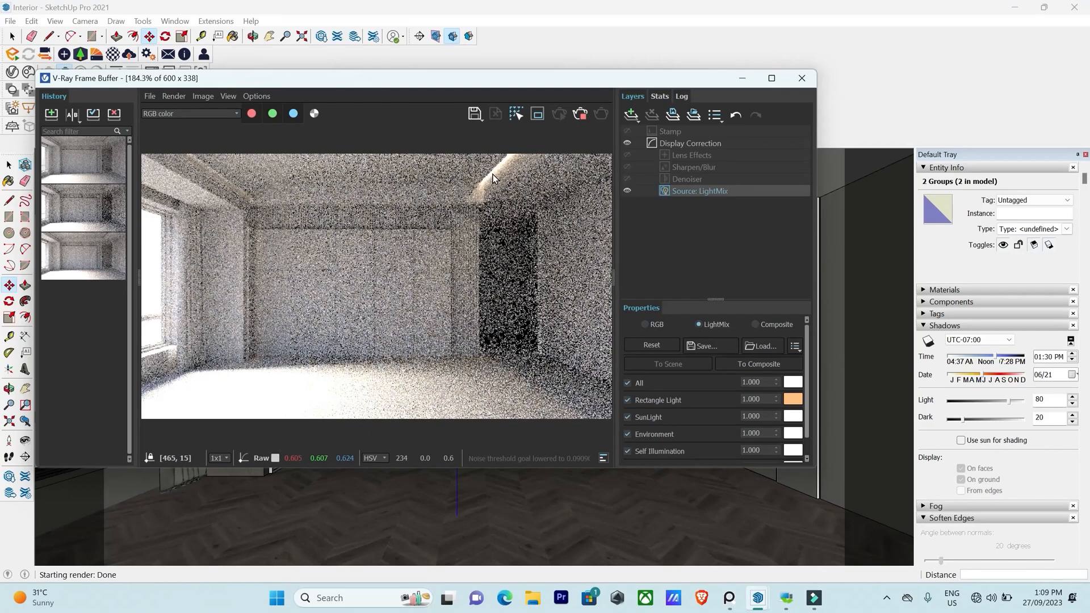
Reposition the V-Ray Frame Buffer, stop the interactive render and close the window.
mouse_move(284, 78)
left_mouse_down()
mouse_move(394, 343)
mouse_move(396, 334)
left_mouse_up()
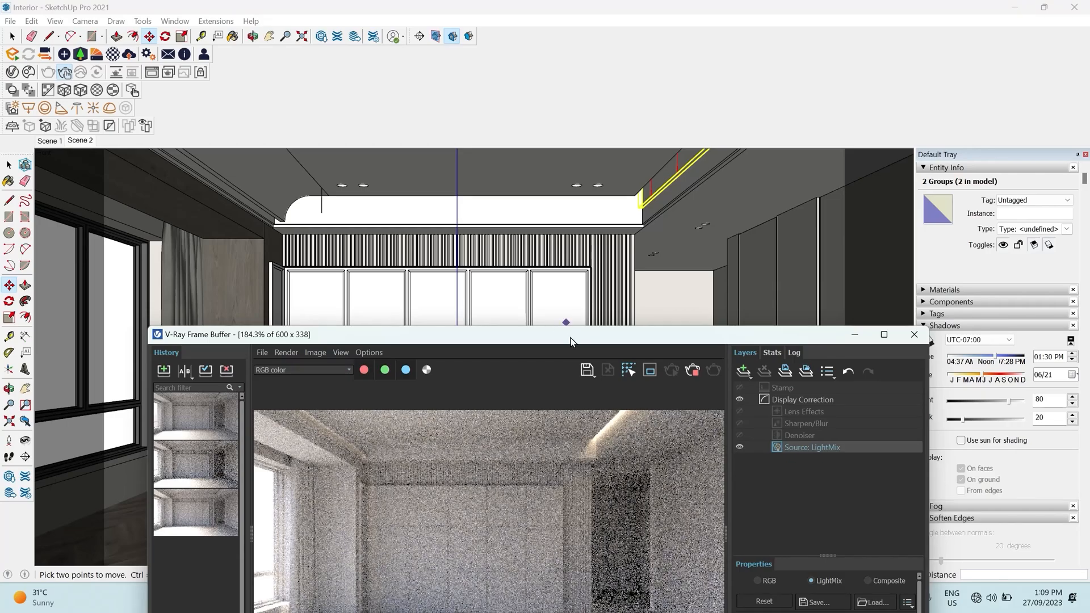
left_click_drag(571, 338, 554, 163)
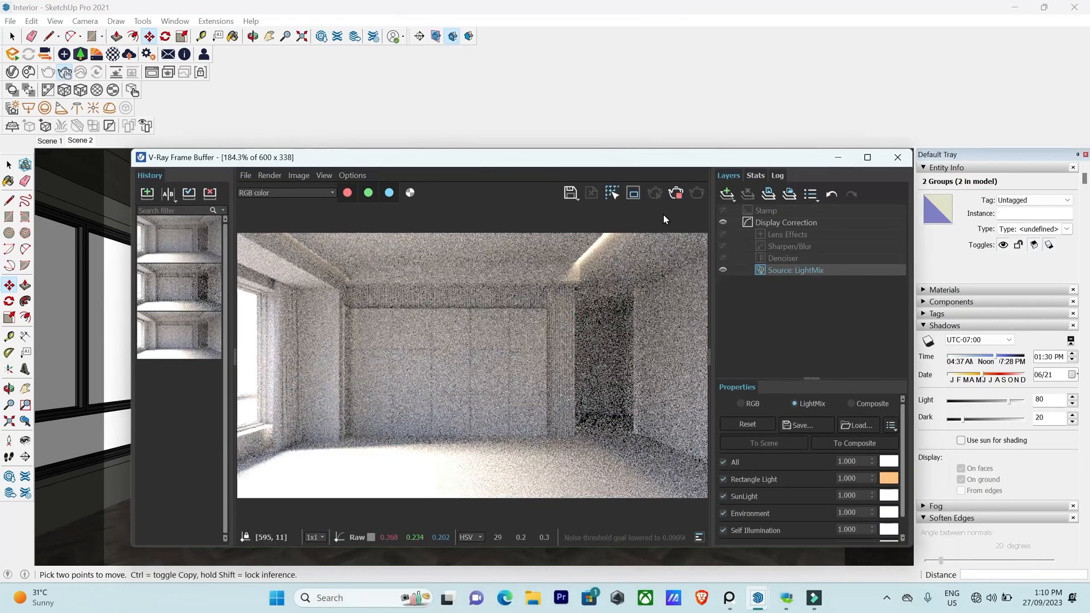
left_click(676, 196)
left_click(890, 160)
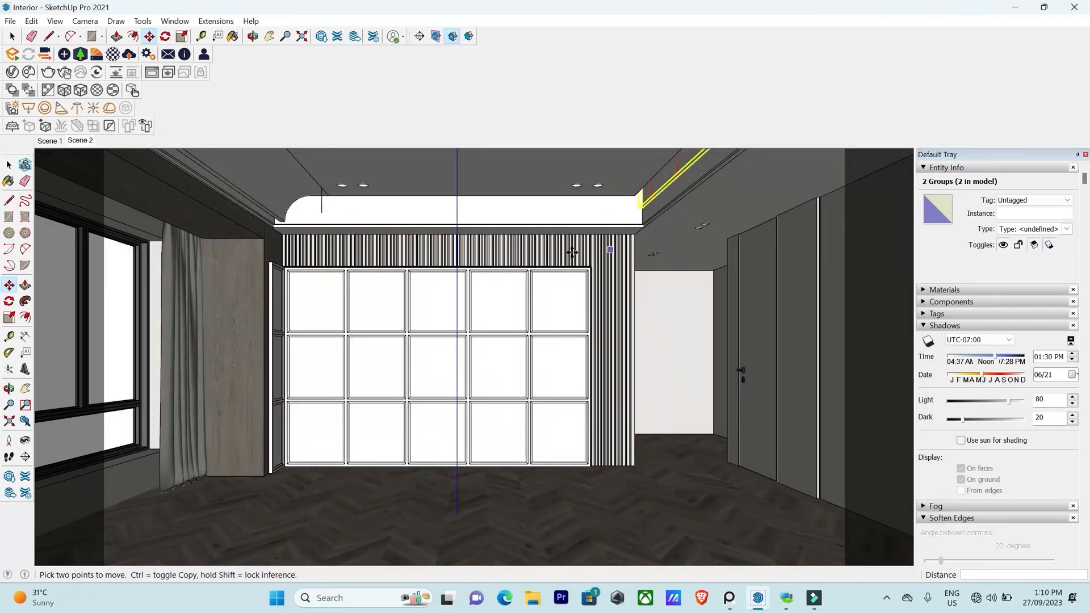
Select the window-side cove light group and move it down by about 163 mm.
key("space")
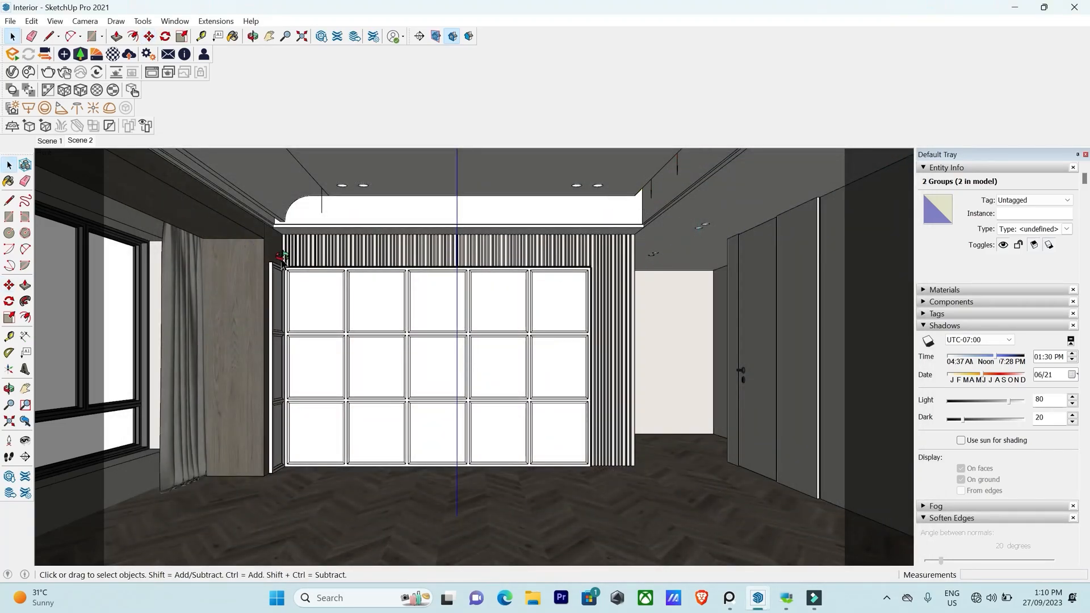
middle_click_drag(400, 271, 358, 289)
key("m")
scroll(348, 207, "up", 2)
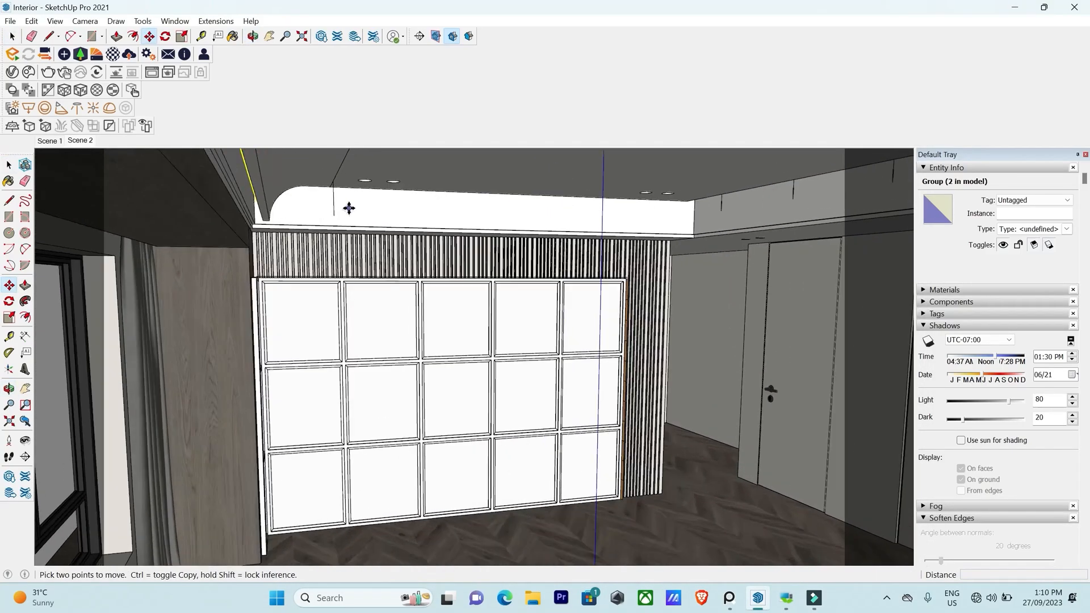
left_click(353, 201)
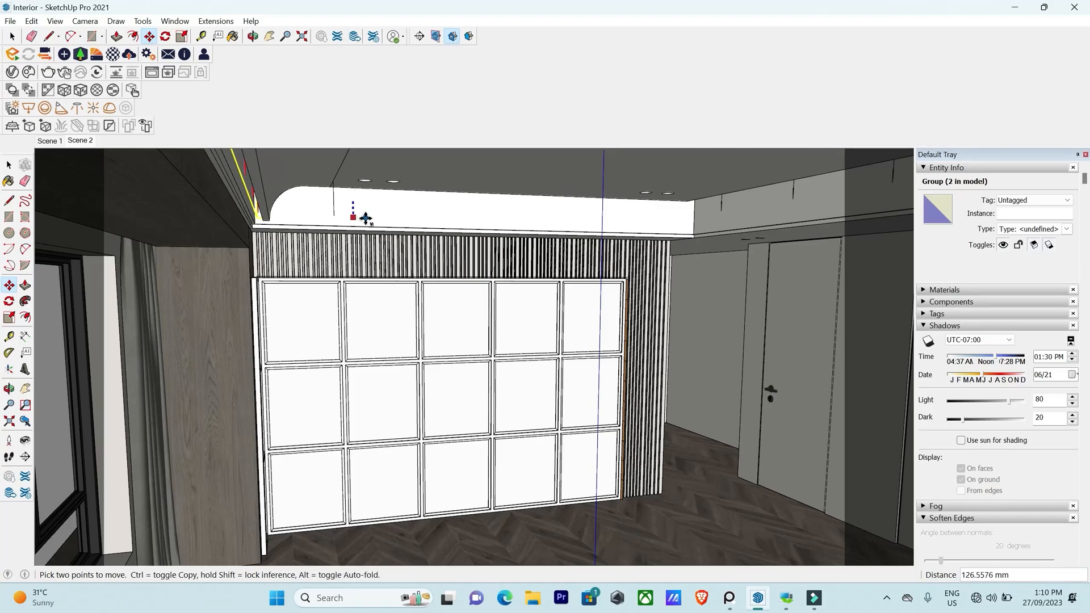
left_click(364, 222)
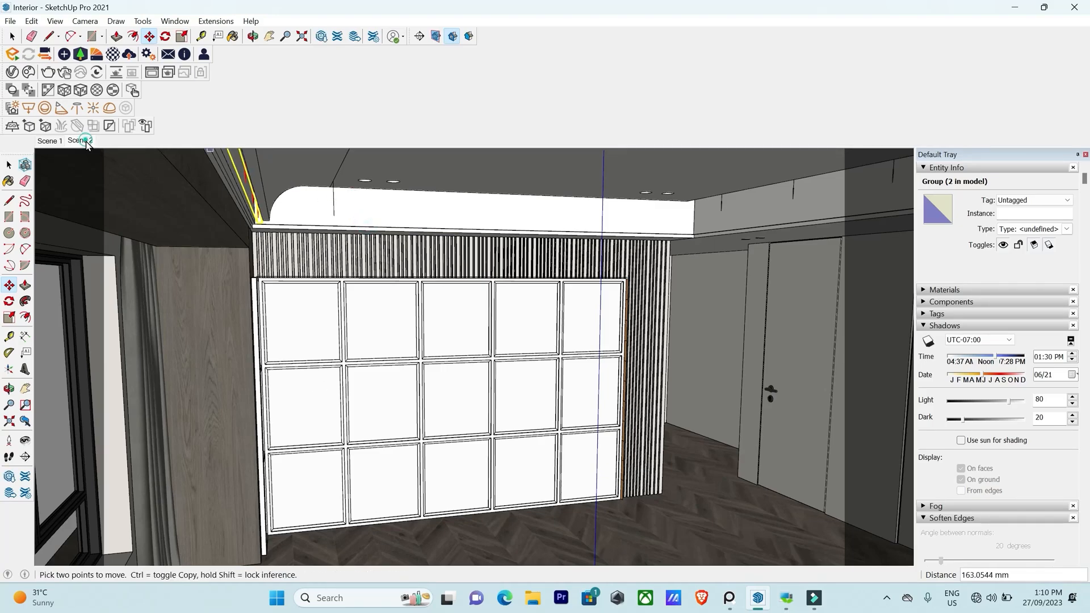
Restore the Scene 2 view, start an interactive render and move the Frame Buffer clear of the window-side cove.
left_click(84, 141)
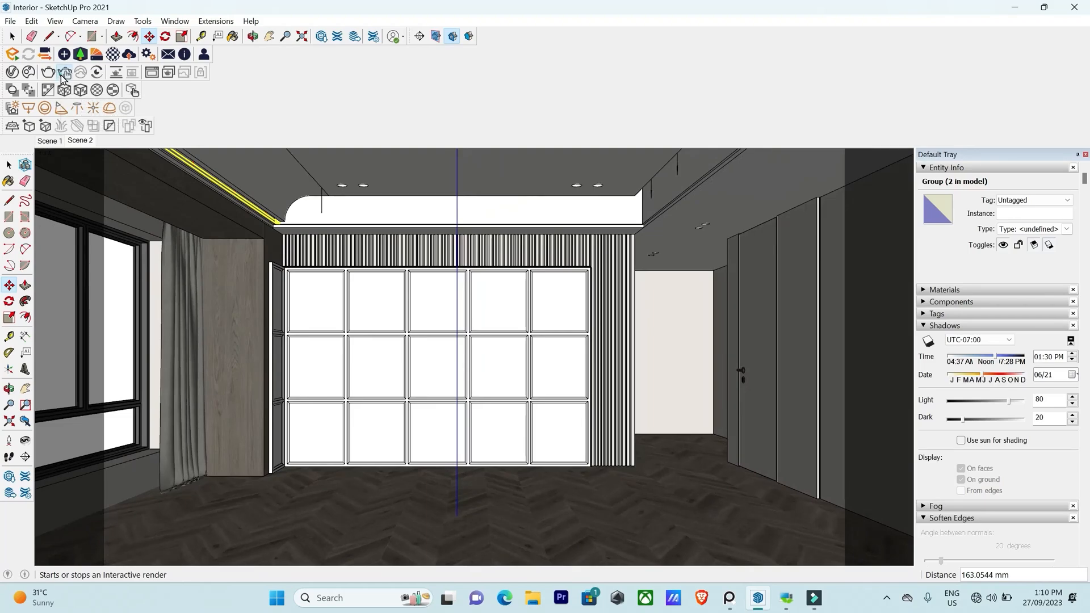
left_click(62, 75)
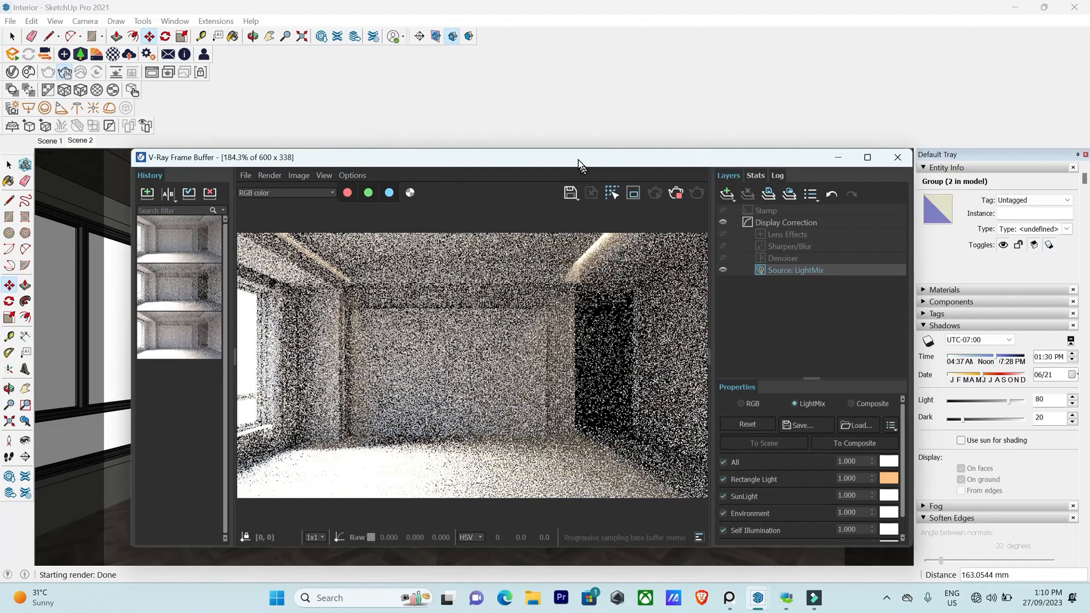
left_click_drag(578, 159, 889, 149)
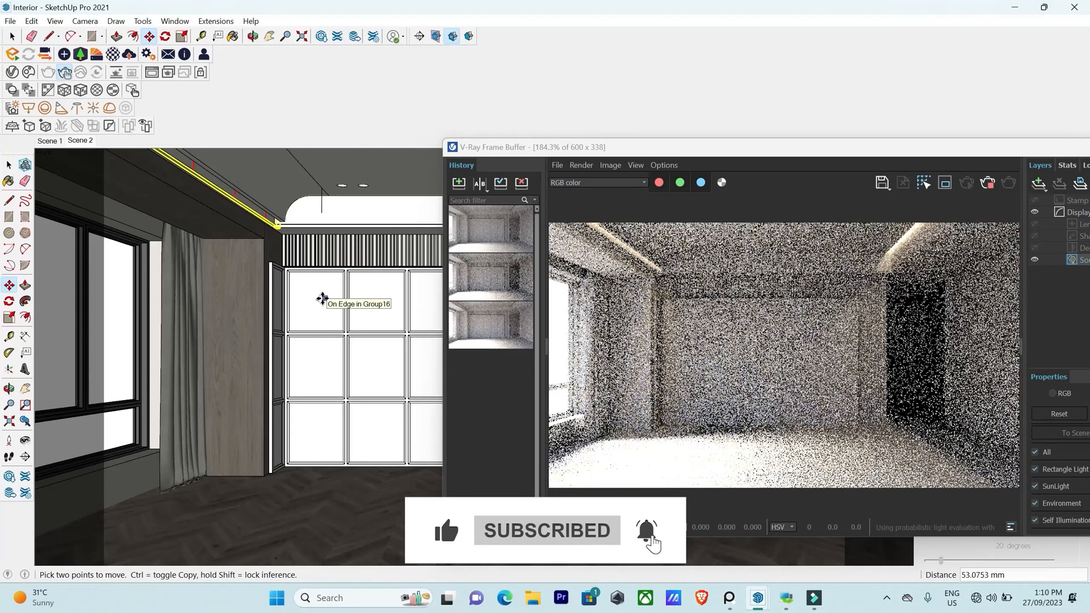
Shift the window-side cove light group downward and raise it by 100 mm while the render updates.
left_click(321, 299)
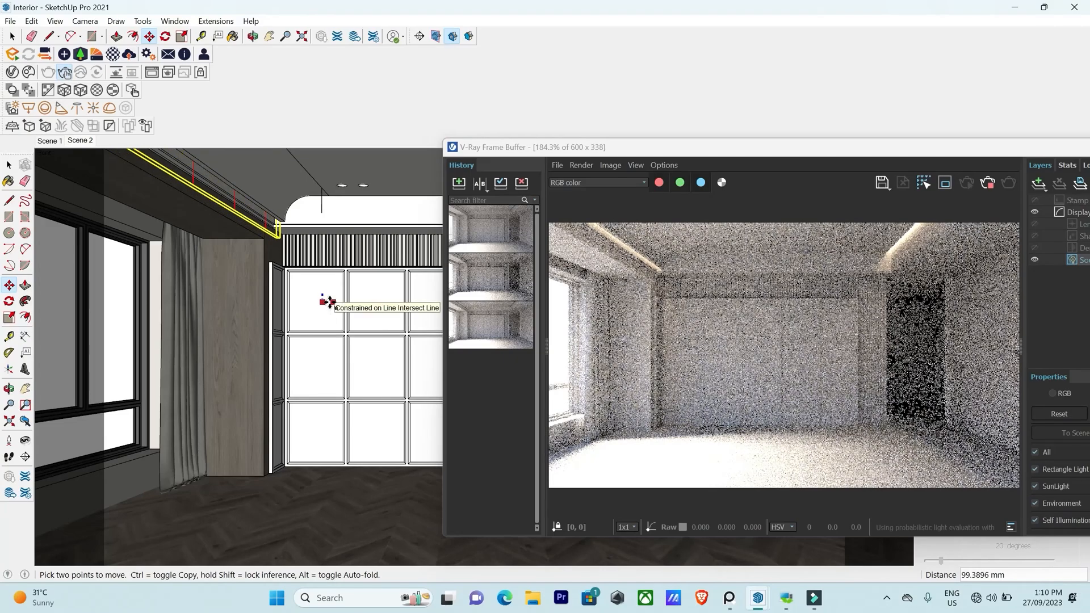
left_click(328, 302)
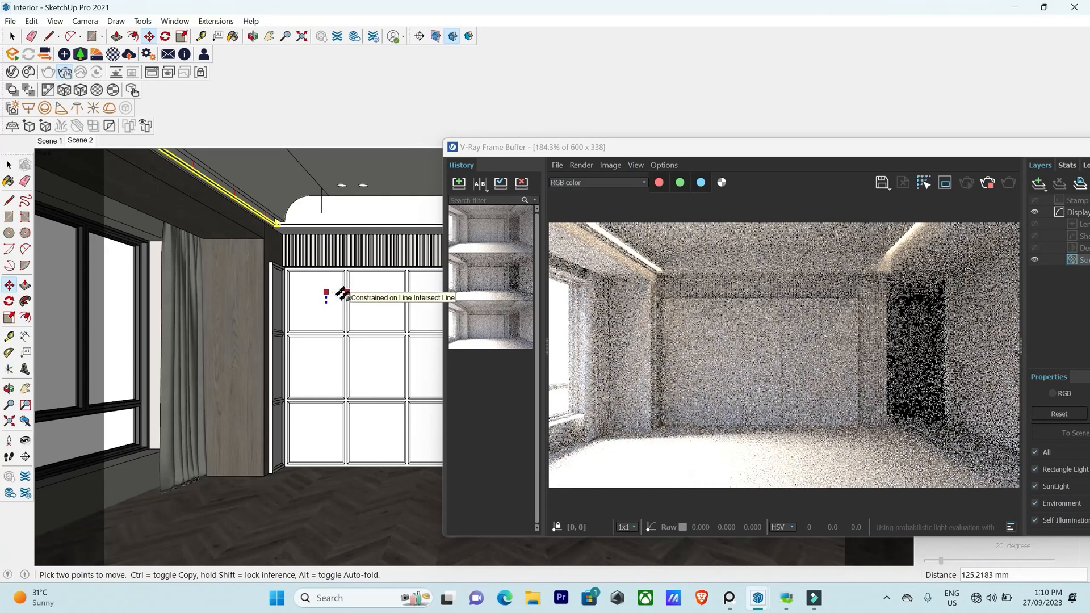
type("0")
key("Return")
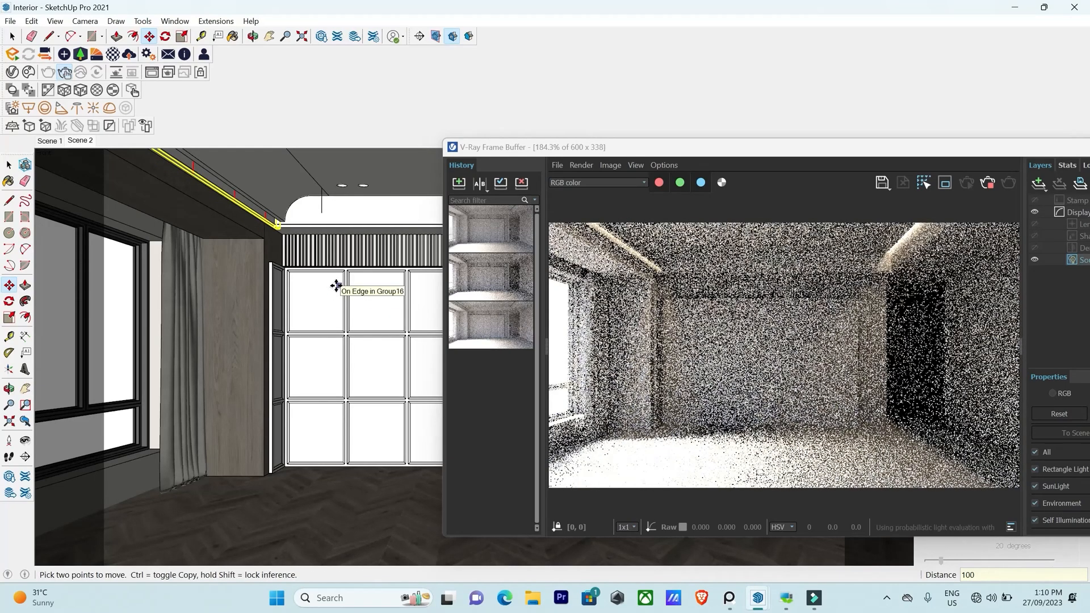
Lower the window-side cove light group by 50 mm.
left_click(332, 289)
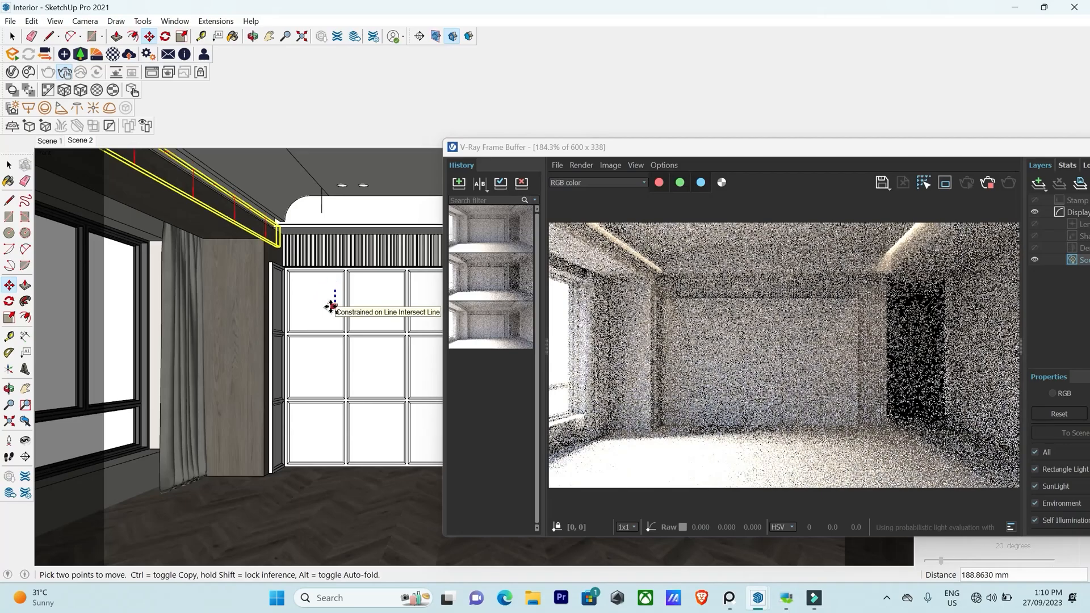
type("50")
key("Return")
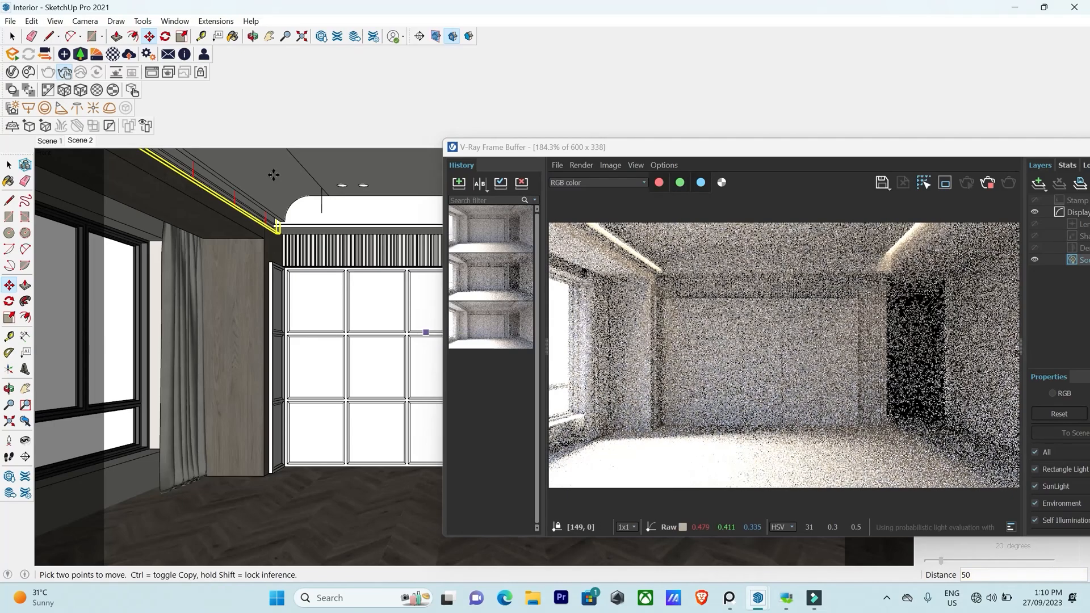
Bring the Frame Buffer back over the model, stop the interactive render and close it.
left_click(803, 159)
mouse_move(815, 155)
left_mouse_down()
mouse_move(577, 142)
mouse_move(441, 432)
mouse_move(487, 458)
mouse_move(504, 205)
left_mouse_up()
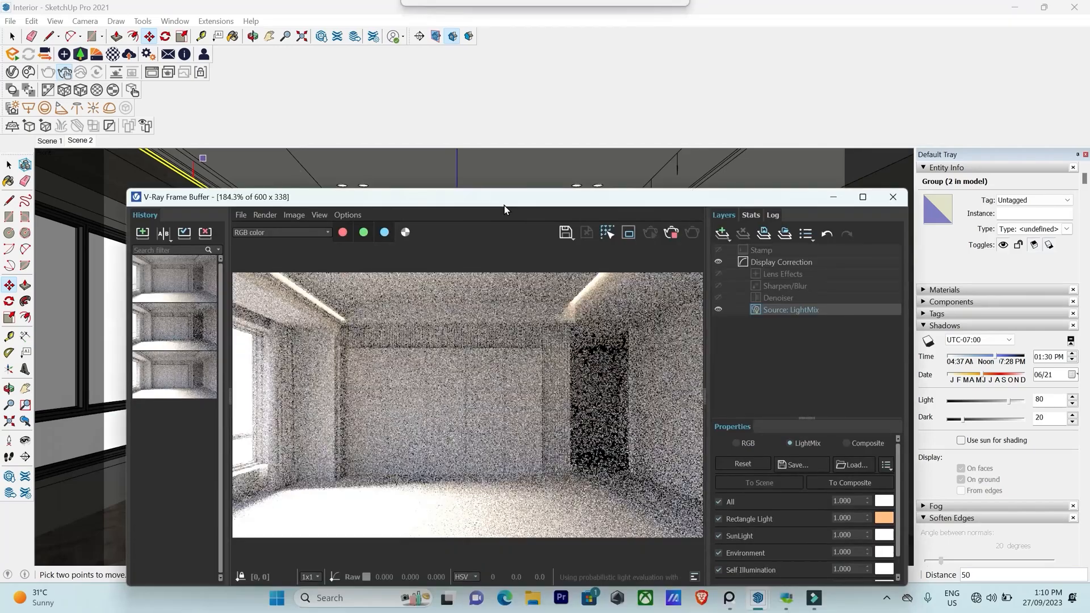
left_click(672, 232)
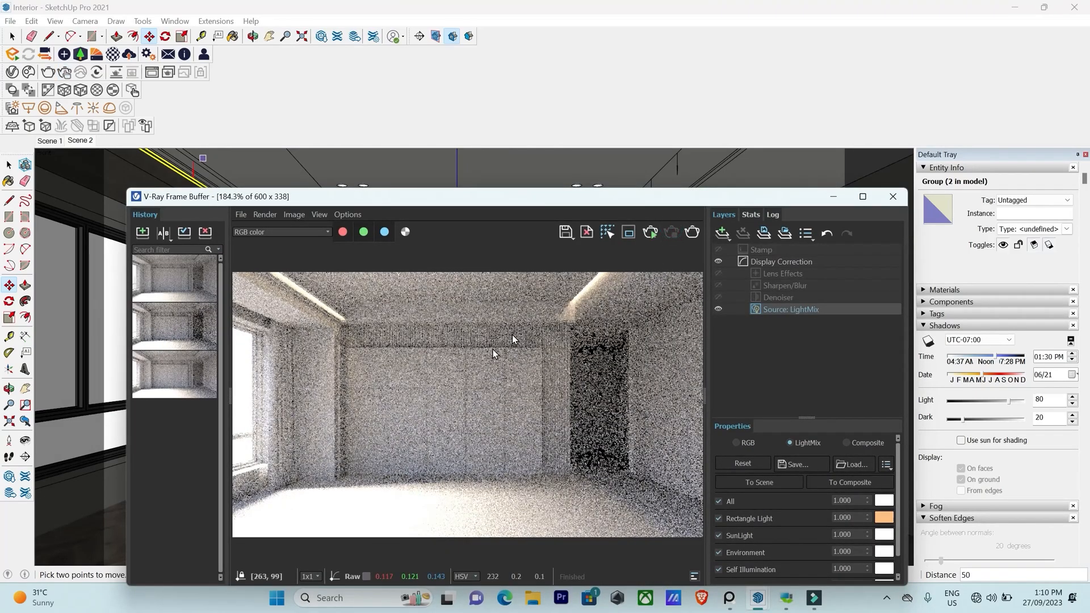
left_click(893, 197)
Draw a small V-Ray rectangle light inside the ceiling downlight recess nearest the corner and select it.
middle_click_drag(524, 356, 533, 353)
key("space")
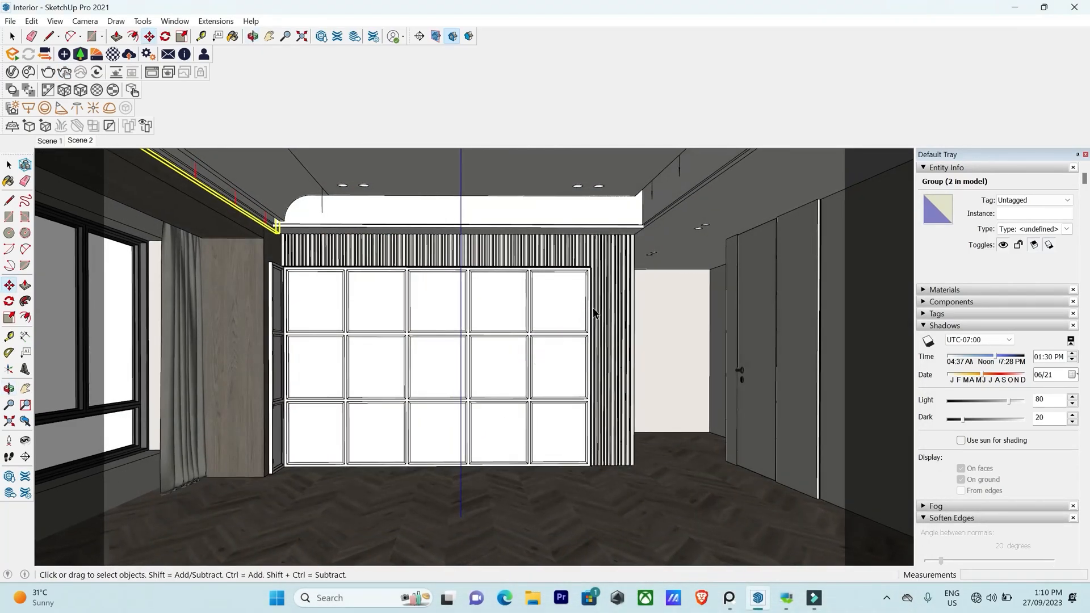
left_click(594, 308)
scroll(614, 327, "up", 8)
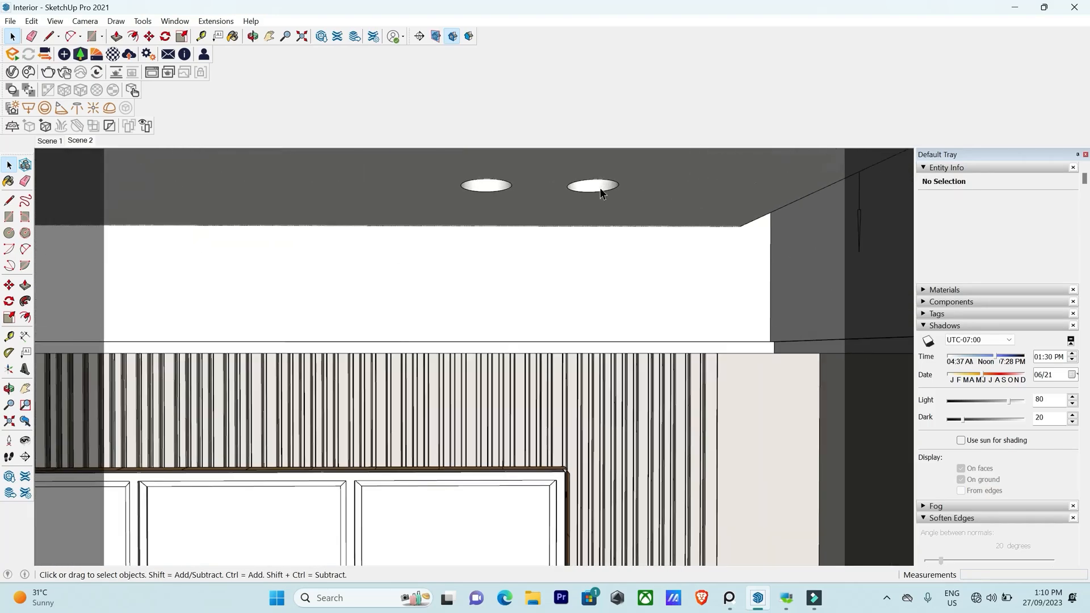
scroll(565, 494, "down", 4)
middle_click_drag(626, 398, 687, 277)
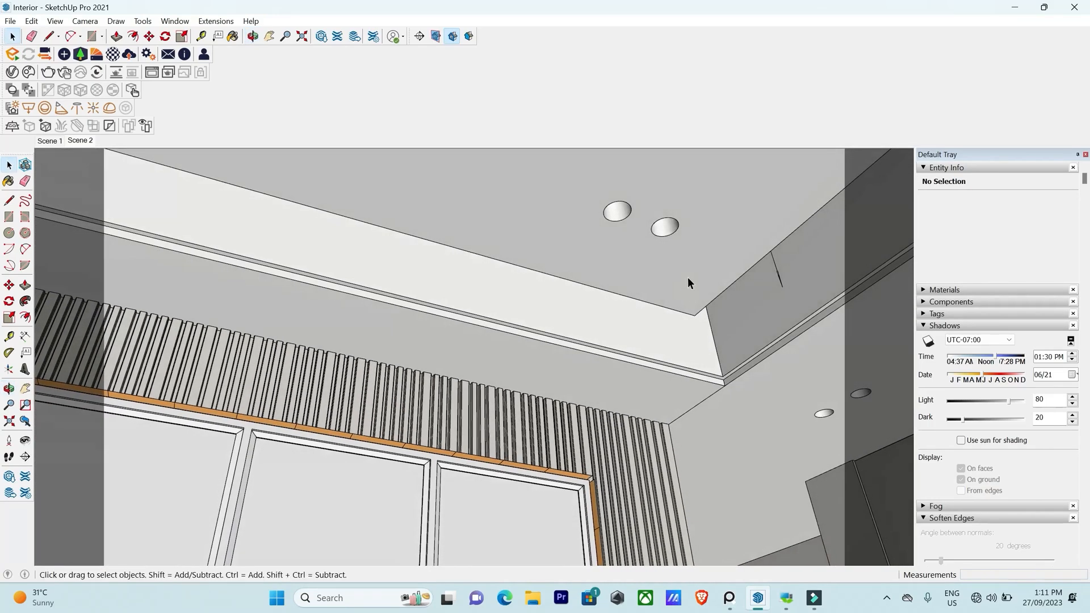
scroll(673, 230, "up", 3)
scroll(673, 229, "up", 2)
middle_click_drag(640, 238, 584, 260)
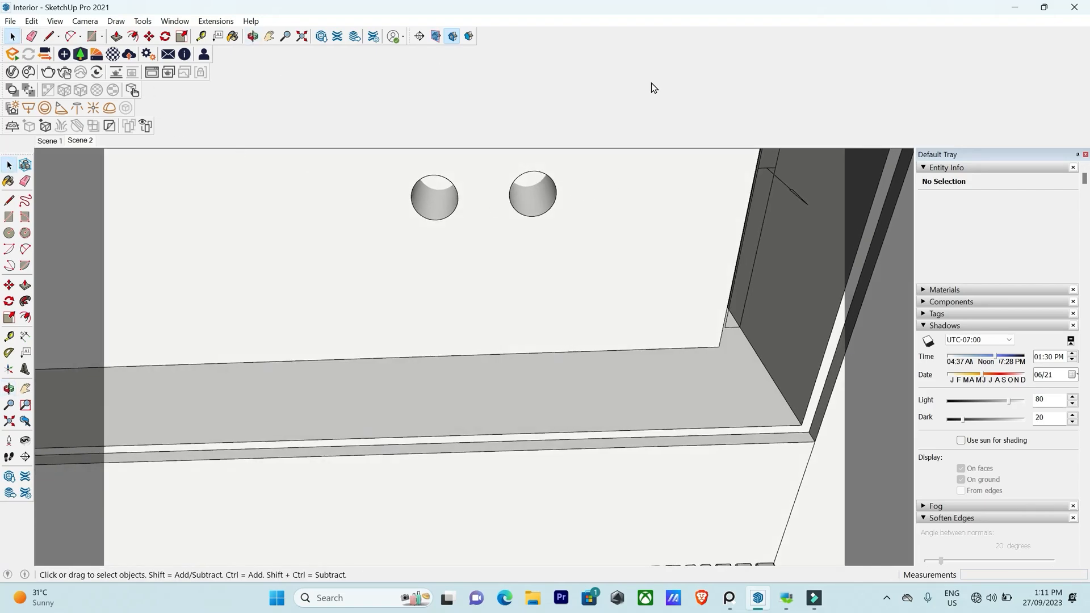
left_click(28, 108)
scroll(482, 192, "up", 2)
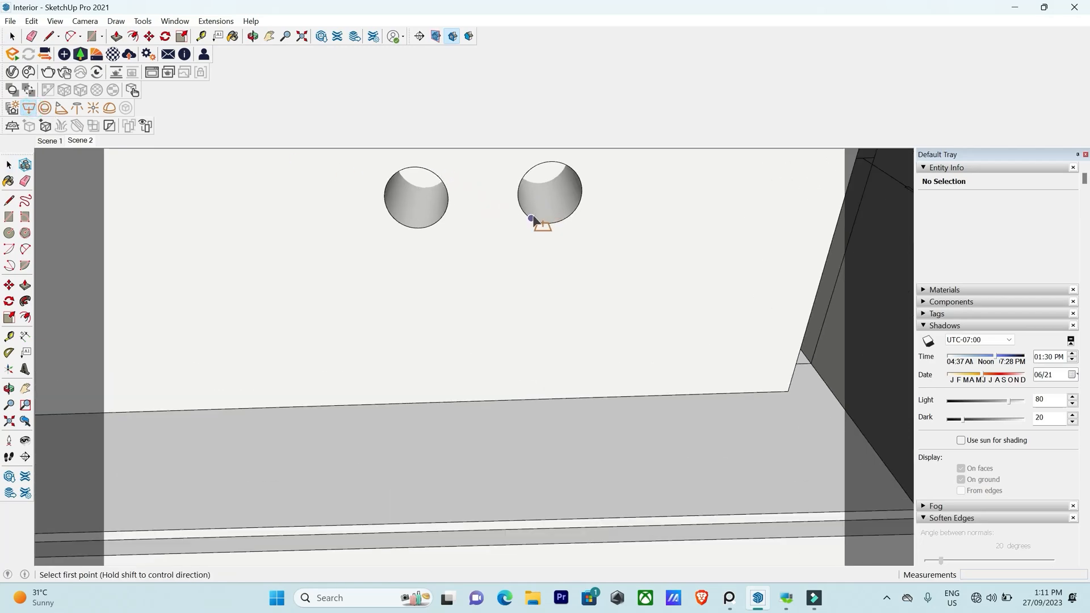
left_click(532, 219)
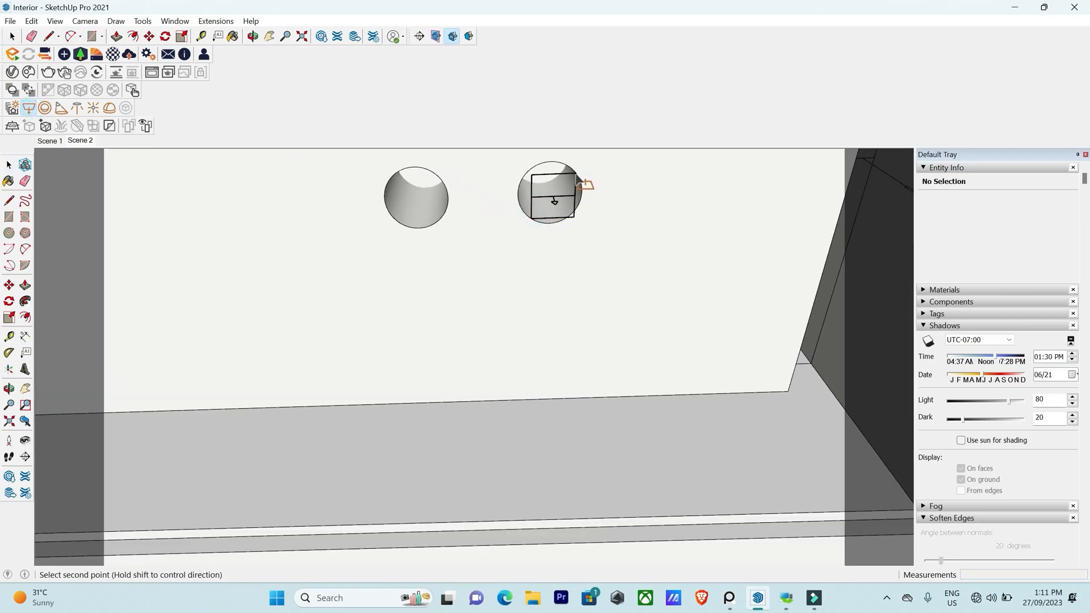
left_click(576, 176)
middle_click_drag(576, 176, 567, 202)
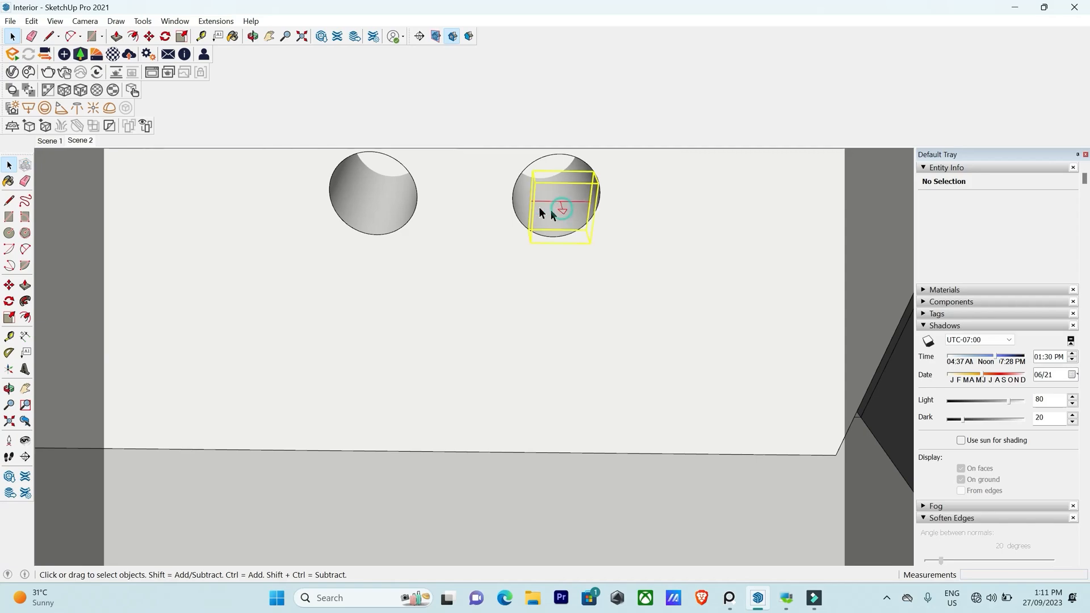
left_click(545, 213)
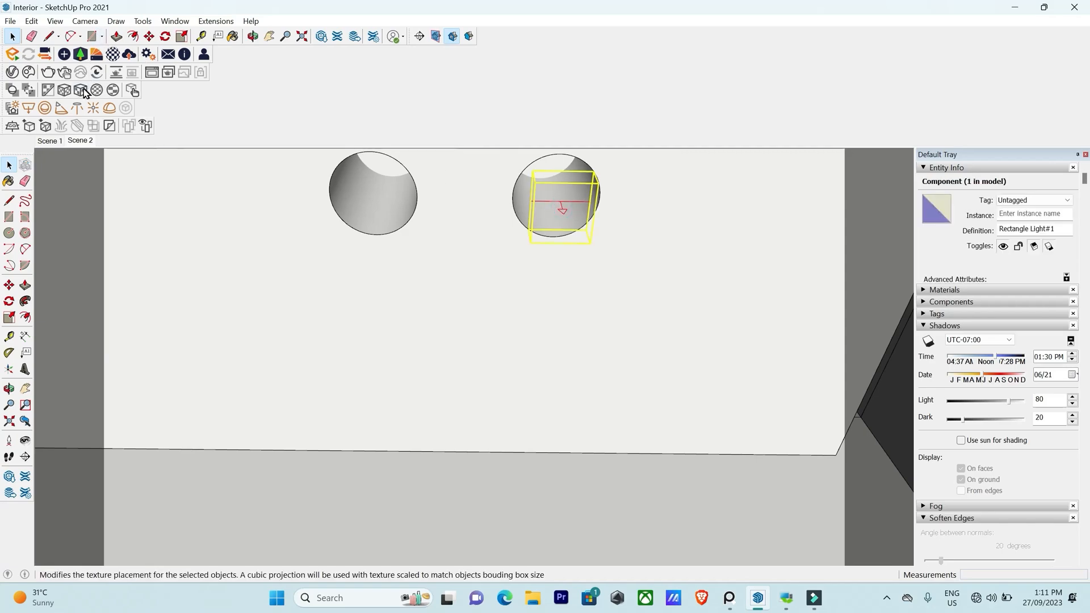
Rename the two rectangle lights in the V-Ray Asset Editor as Rectangle Light Cove and Rectangle Light Ceiling.
left_click(14, 90)
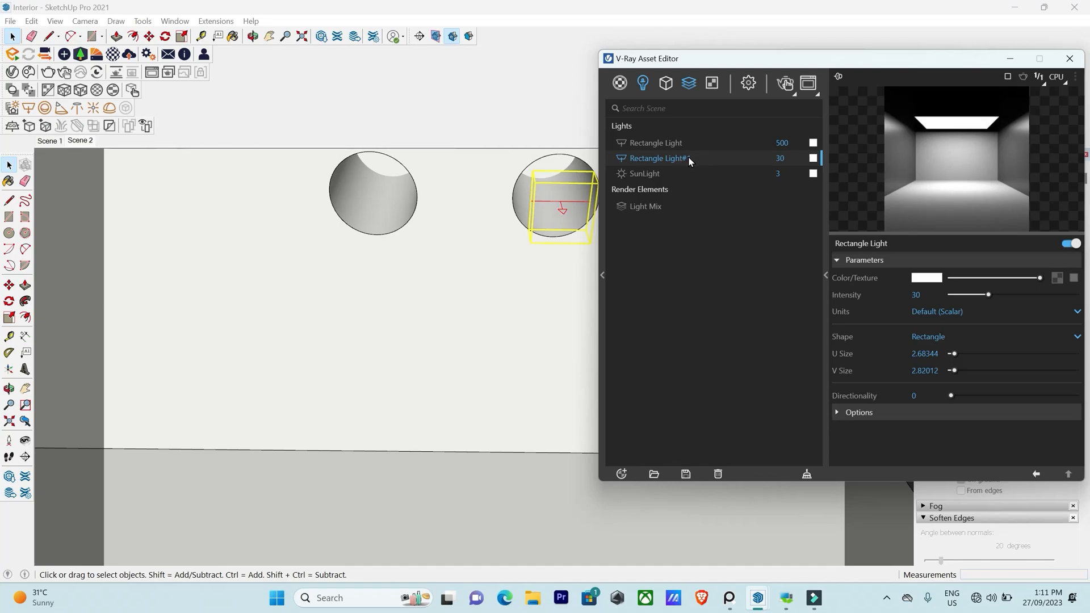
double_click(674, 143)
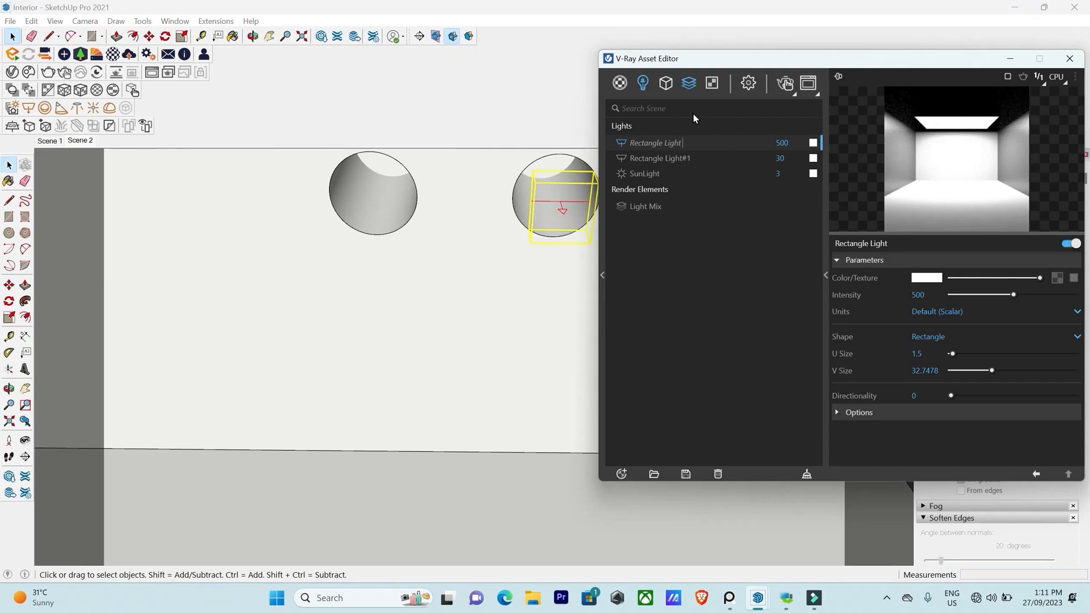
type("Cove")
left_click(671, 158)
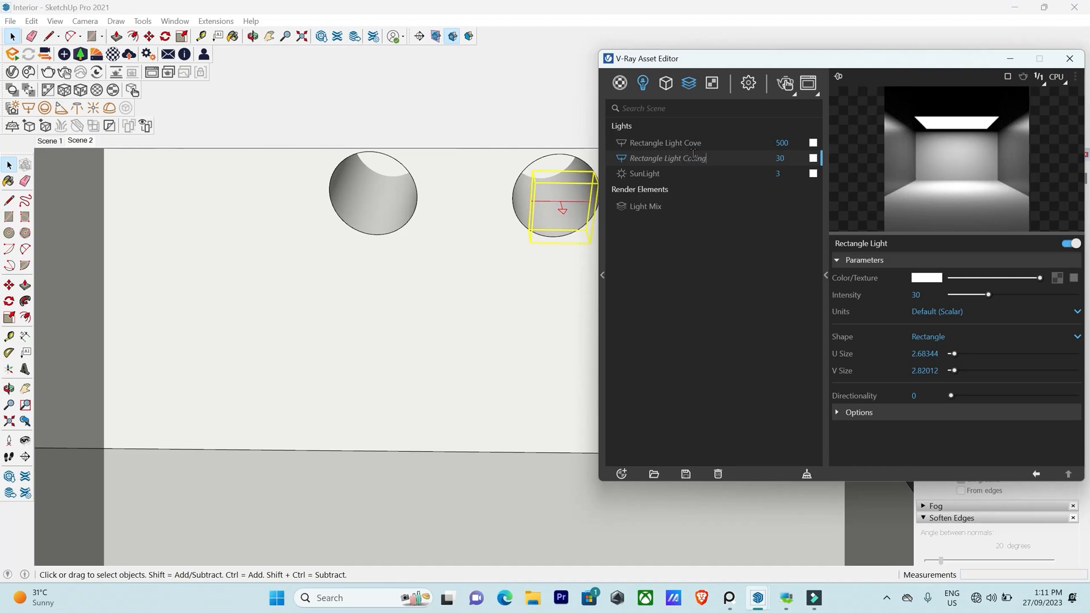
Change the Rectangle Light Ceiling shape to Disc and set its size to 3.6 so it fits the downlight recess.
left_click(934, 340)
left_click(931, 367)
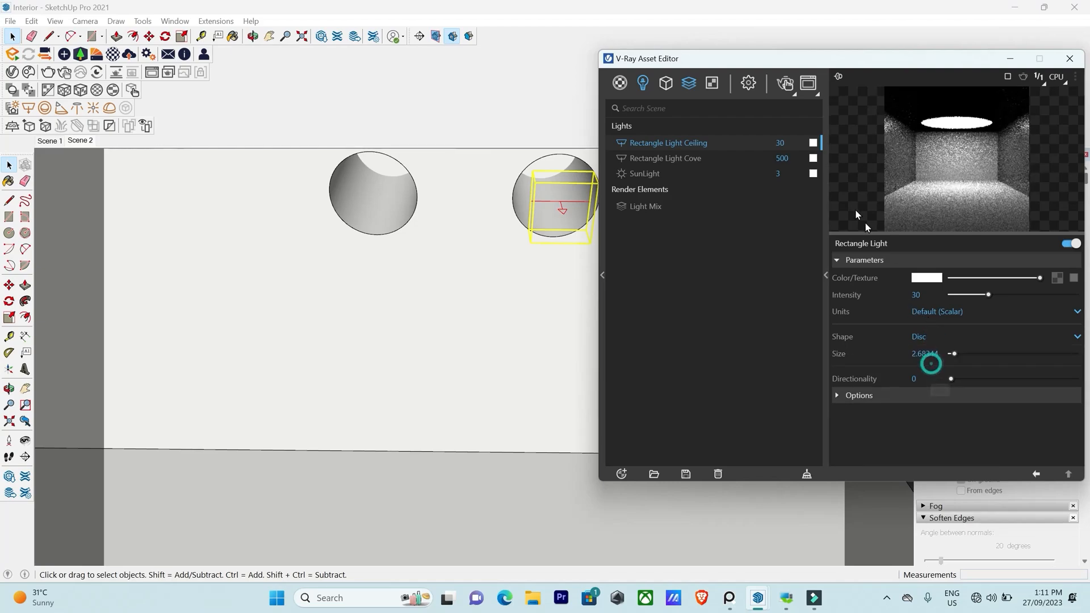
left_click_drag(720, 62, 759, 56)
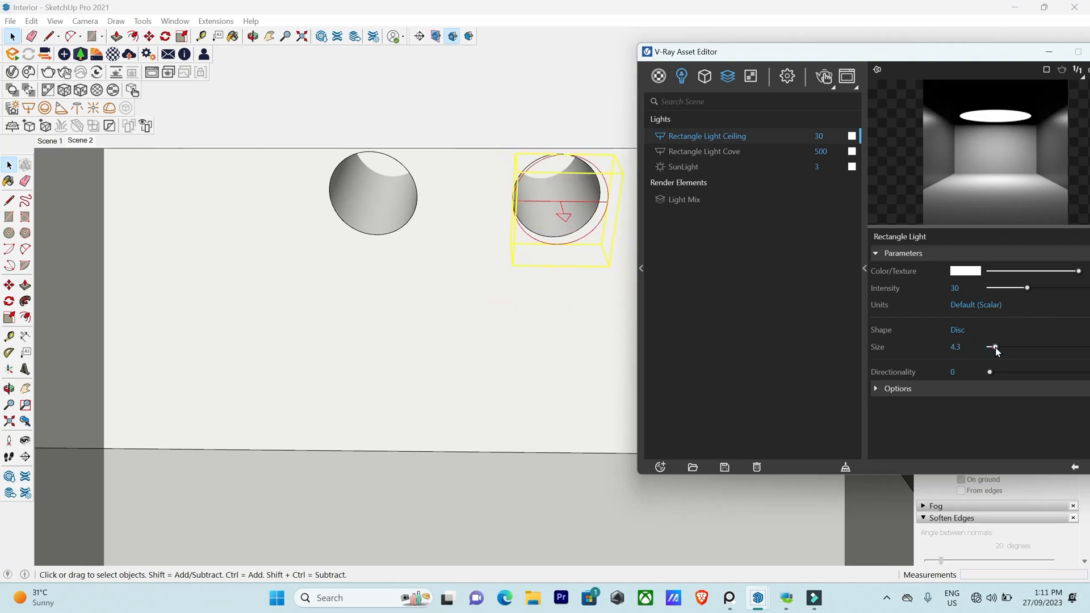
left_click_drag(996, 346, 994, 347)
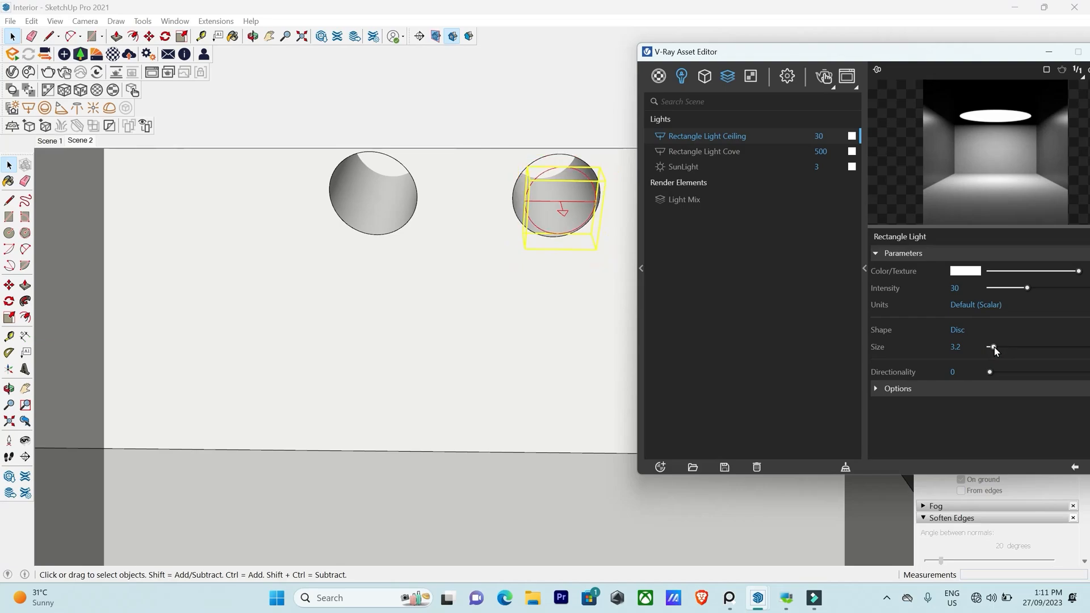
left_click(994, 347)
Centre the disc light in its ceiling recess along the horizontal axes and raise it slightly inside the recess.
mouse_move(548, 213)
middle_mouse_down()
mouse_move(588, 242)
mouse_move(587, 295)
mouse_move(511, 285)
mouse_move(563, 290)
middle_mouse_up()
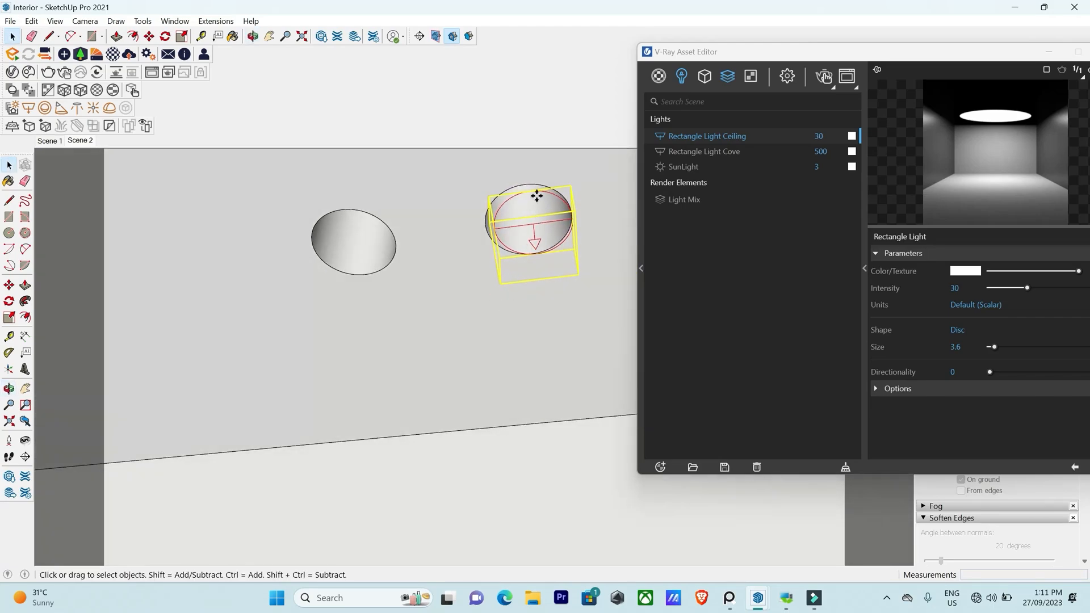
key("m")
left_click(569, 292)
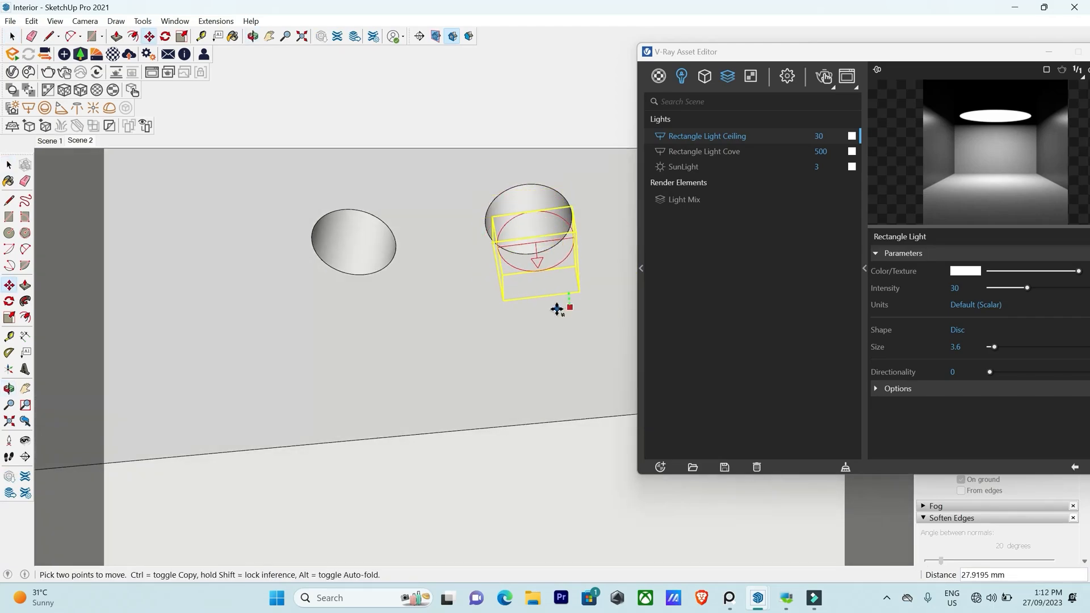
key("Right")
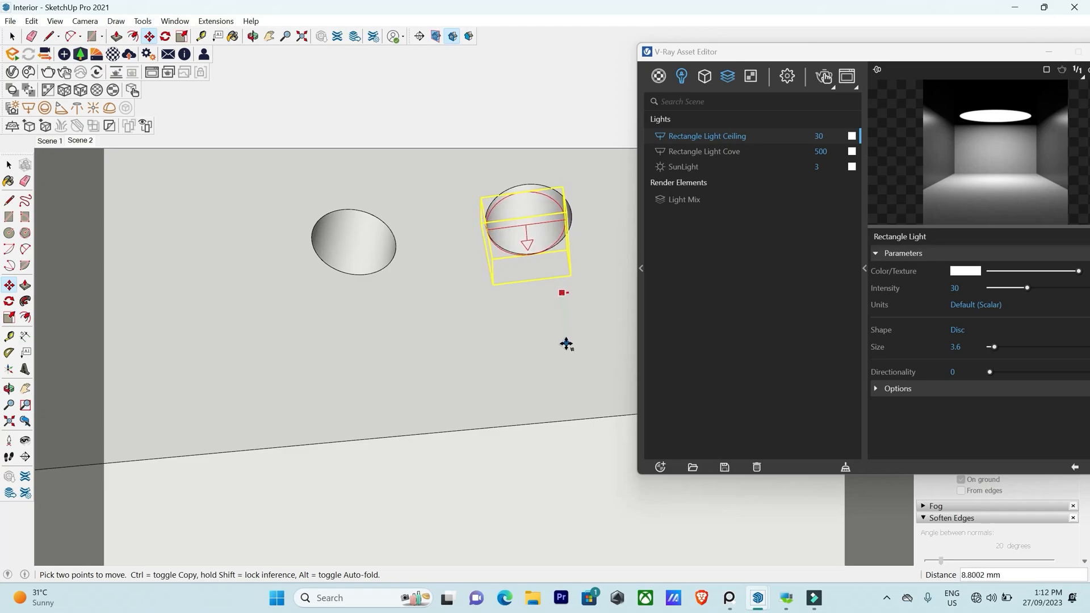
middle_click_drag(564, 345, 523, 314)
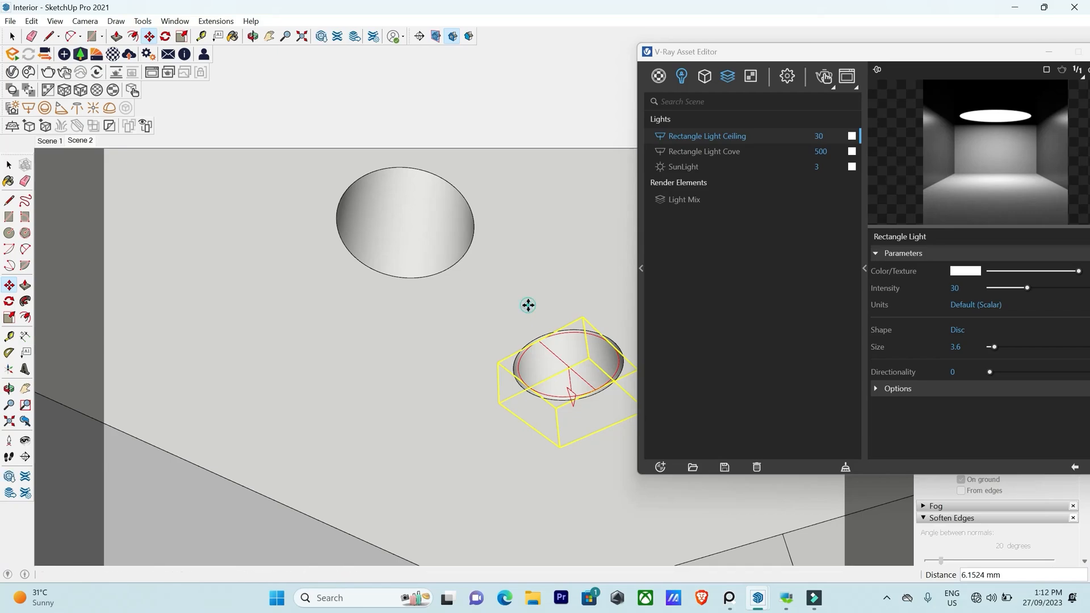
middle_click_drag(555, 390, 567, 357)
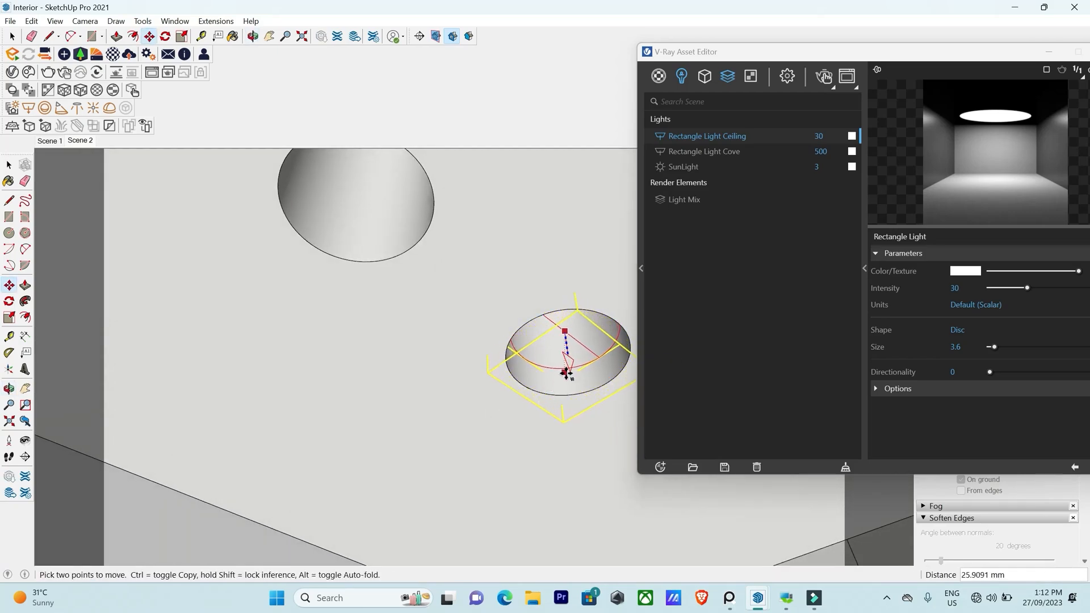
middle_click_drag(566, 373, 544, 423)
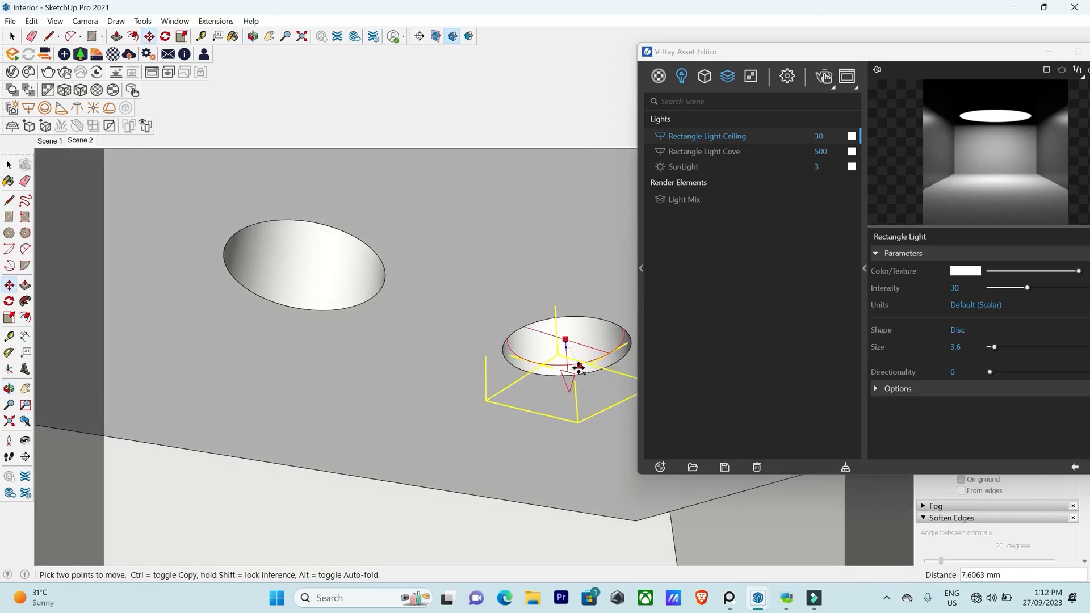
middle_click_drag(572, 402, 484, 355)
Start an interactive render of Scene 2 and limit it to a region around the lit ceiling downlight.
left_click(73, 141)
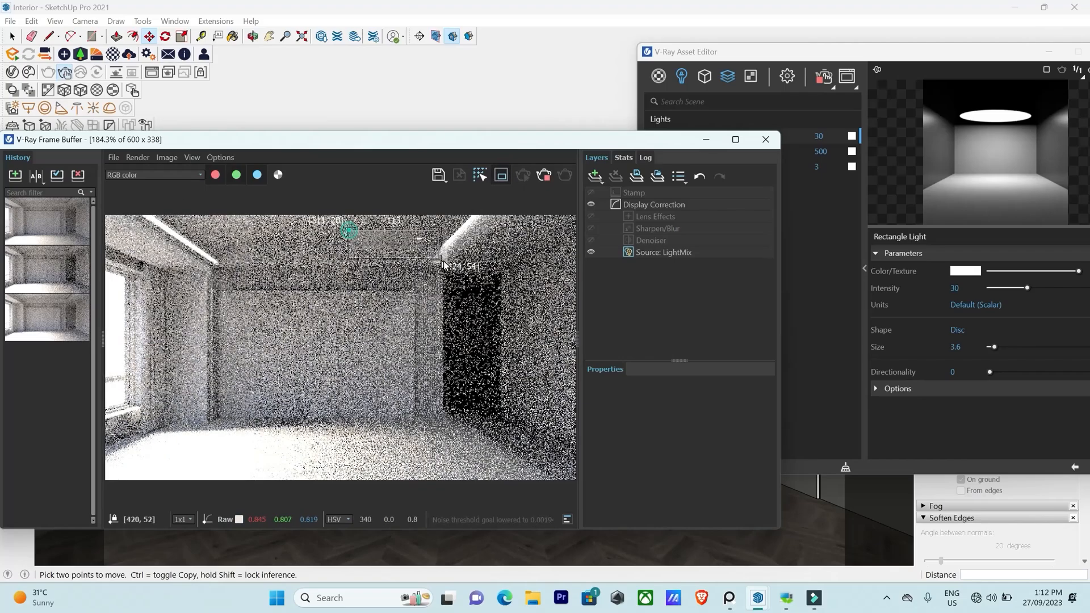
left_click_drag(358, 208, 444, 270)
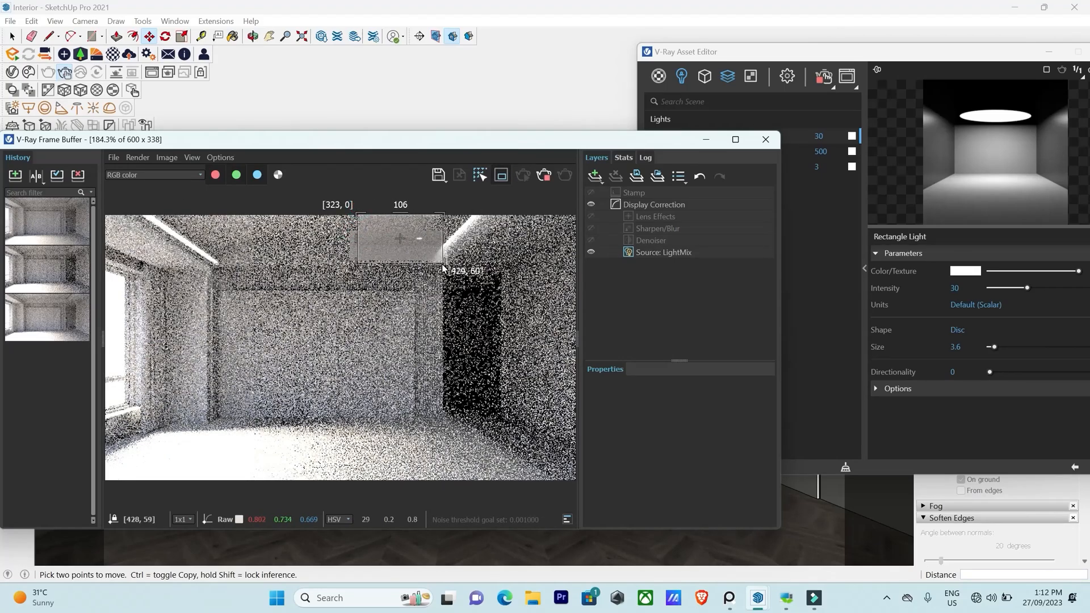
left_click_drag(523, 143, 416, 93)
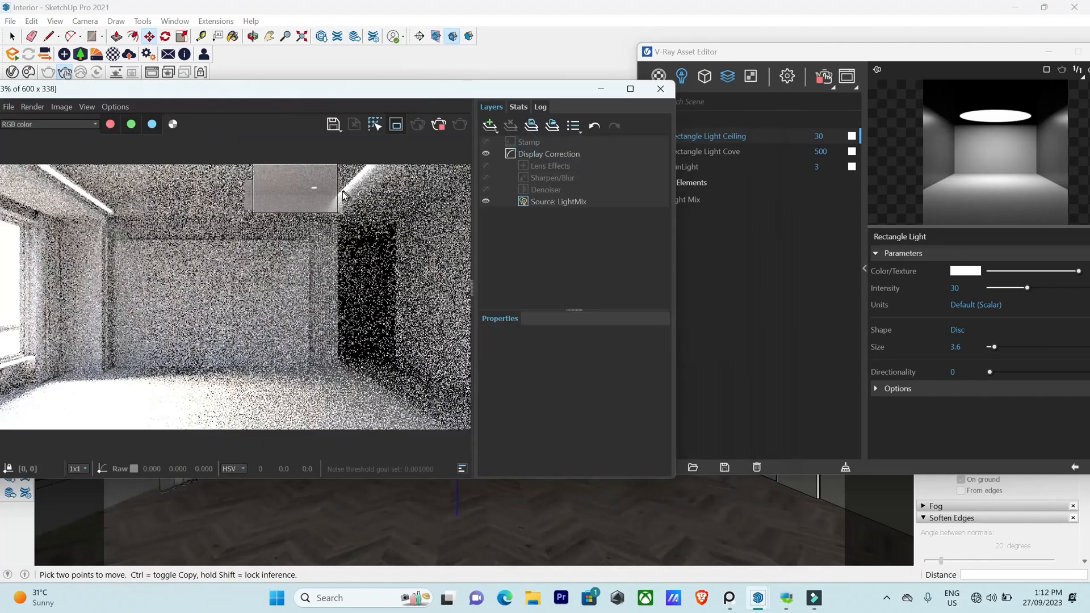
left_click_drag(232, 171, 410, 231)
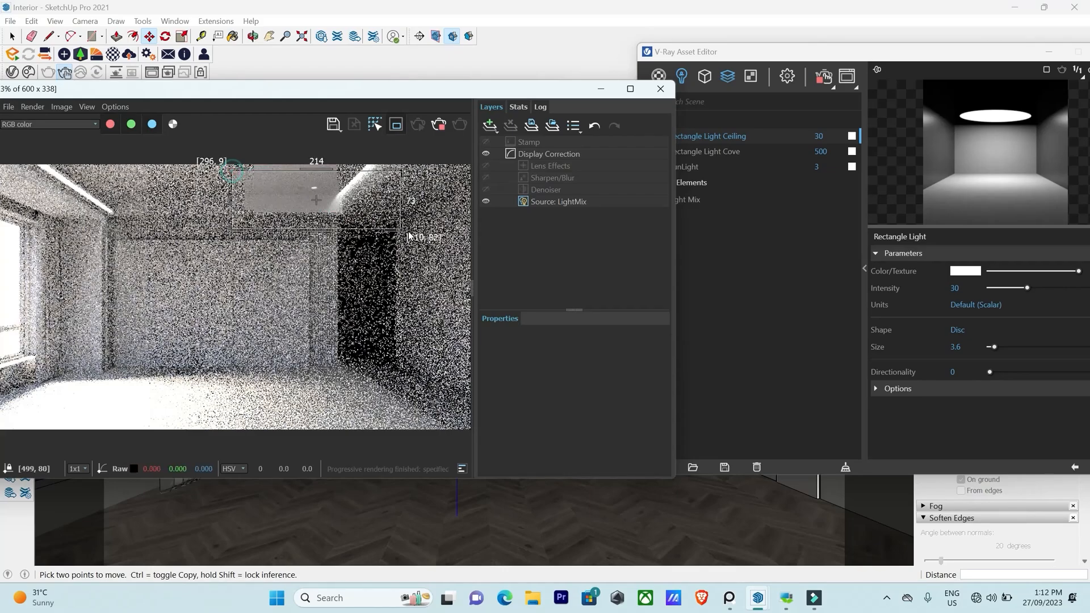
Set the intensity of Rectangle Light Ceiling to 100.
left_click_drag(912, 74, 803, 38)
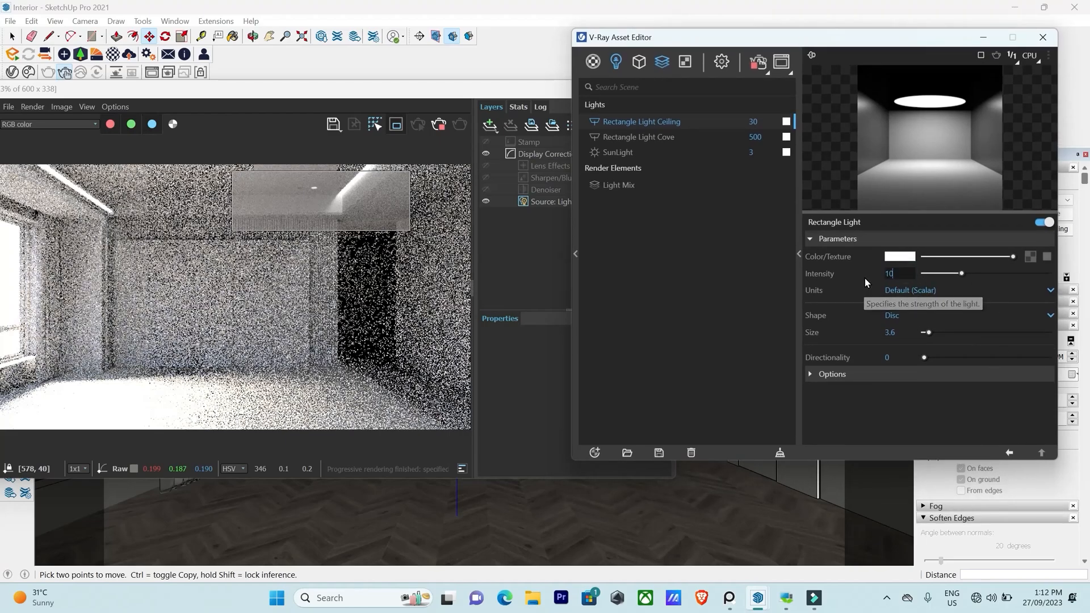
type("100")
key("Return")
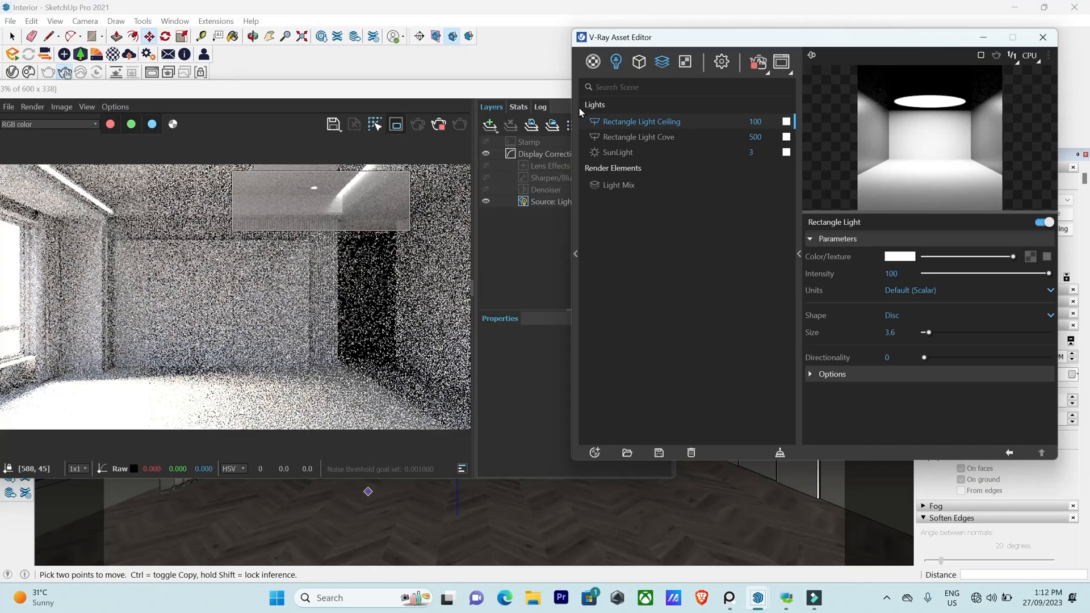
Tint both Rectangle Light Cove and Rectangle Light Ceiling a warm orange in the LightMix layer of the Frame Buffer.
double_click(392, 88)
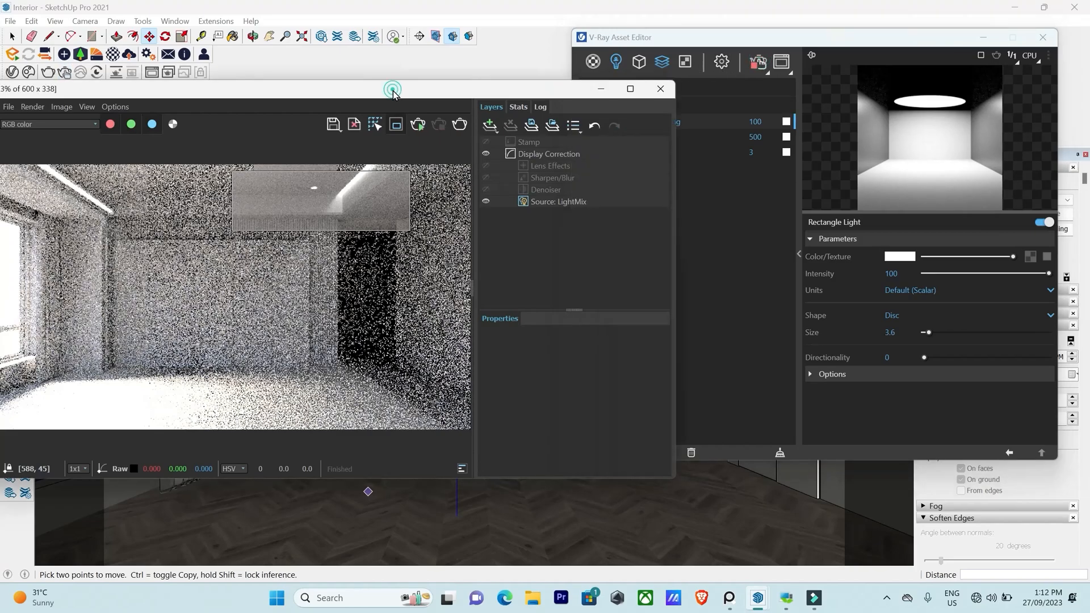
left_click(719, 183)
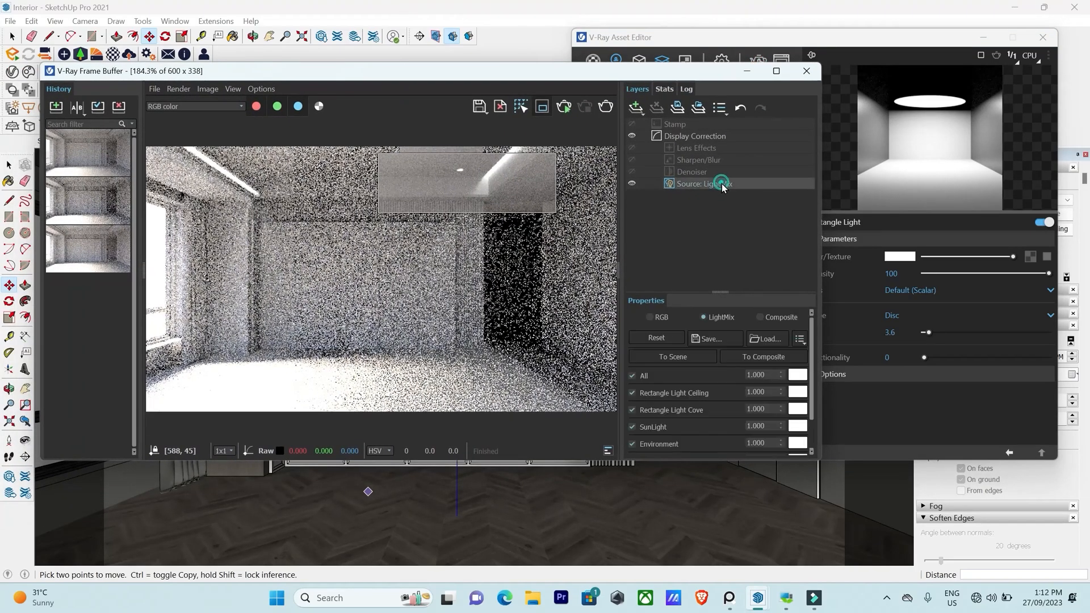
left_click(797, 410)
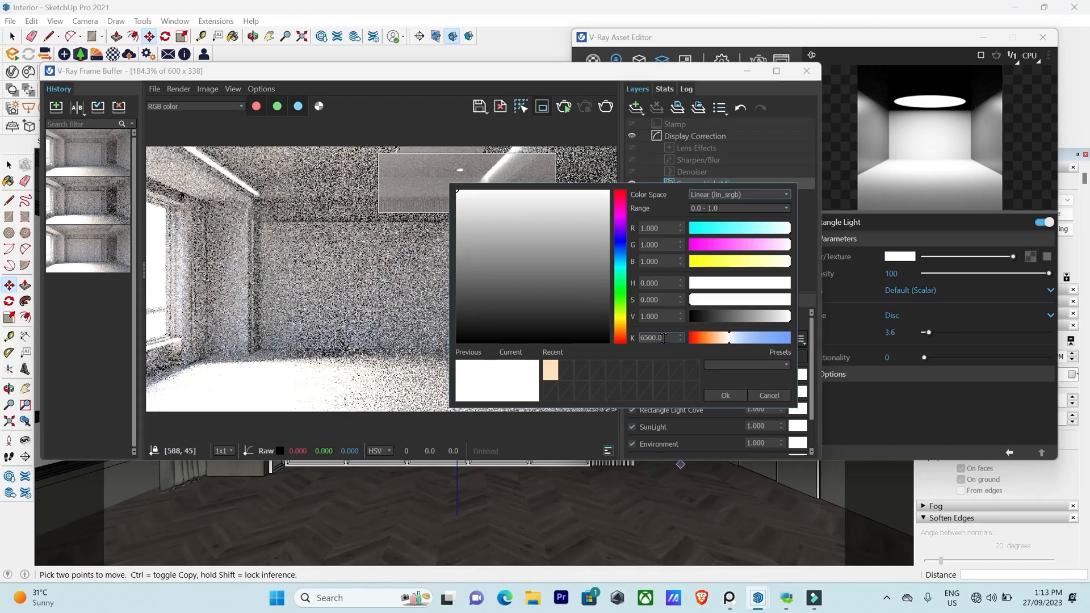
left_click(550, 377)
left_click(726, 395)
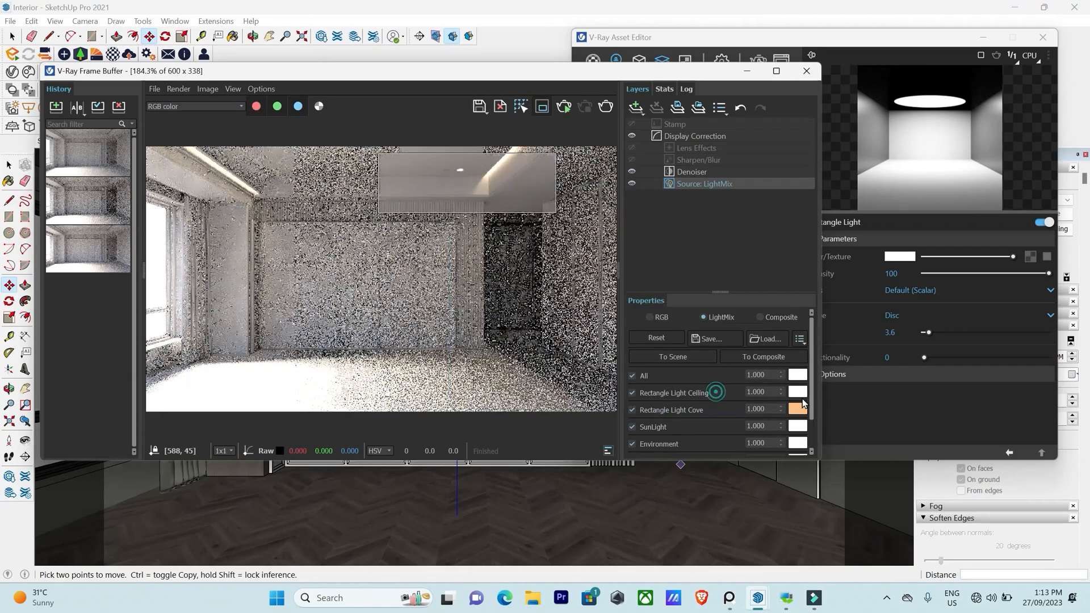
left_click(797, 393)
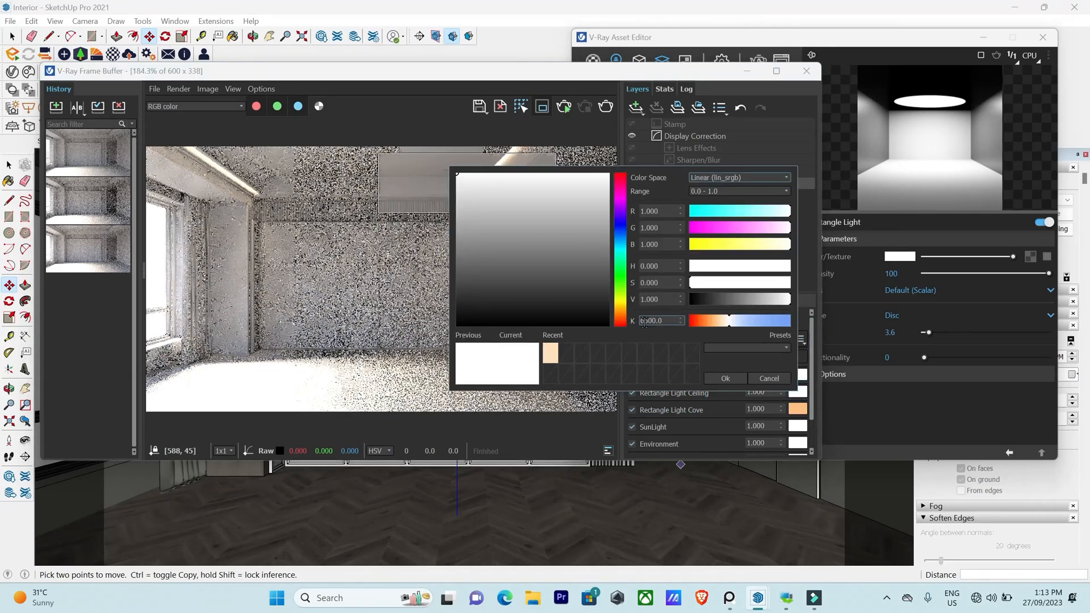
left_click(711, 381)
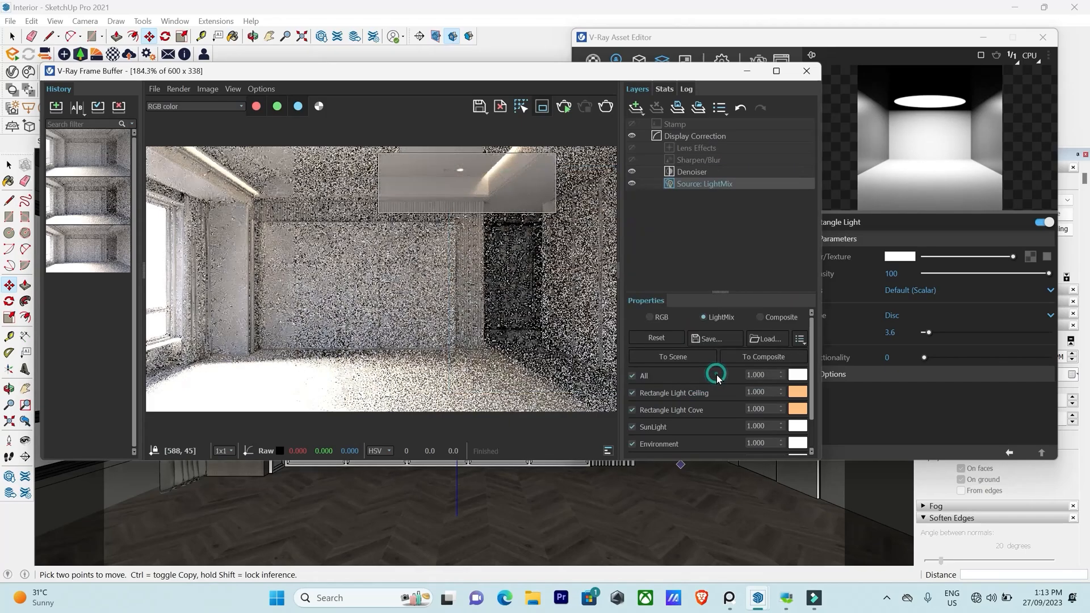
Rerun the interactive render of the whole room, and close the Frame Buffer and the Asset Editor.
left_click(565, 108)
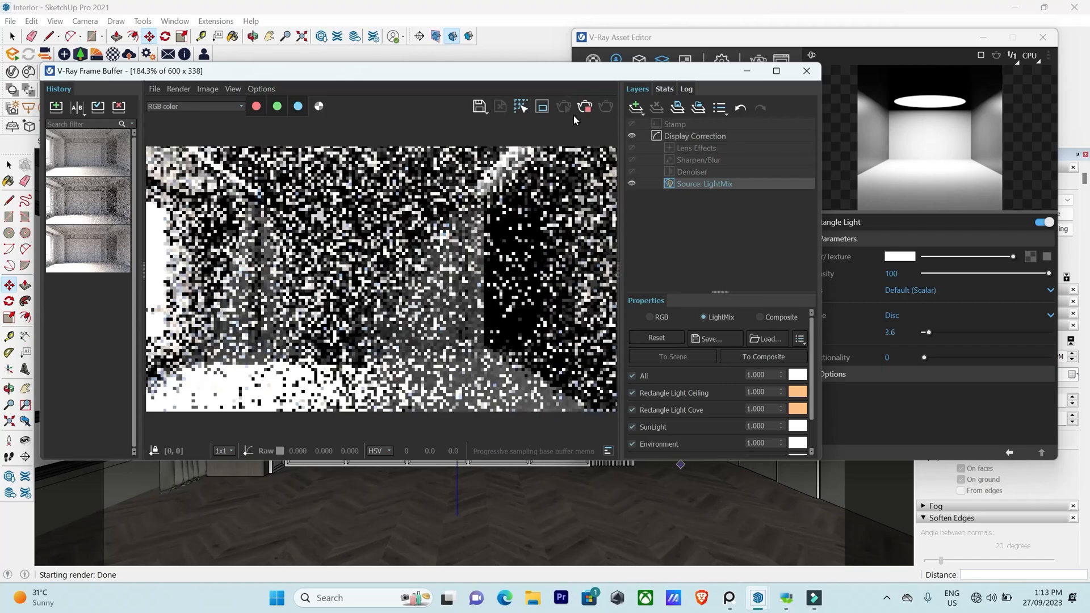
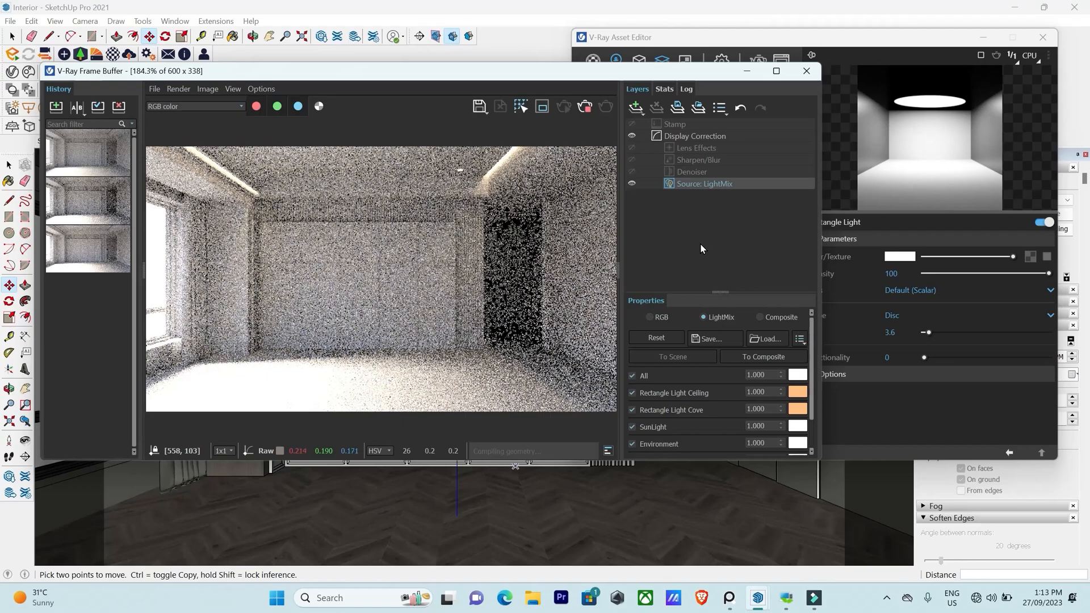
left_click(606, 106)
left_click(807, 71)
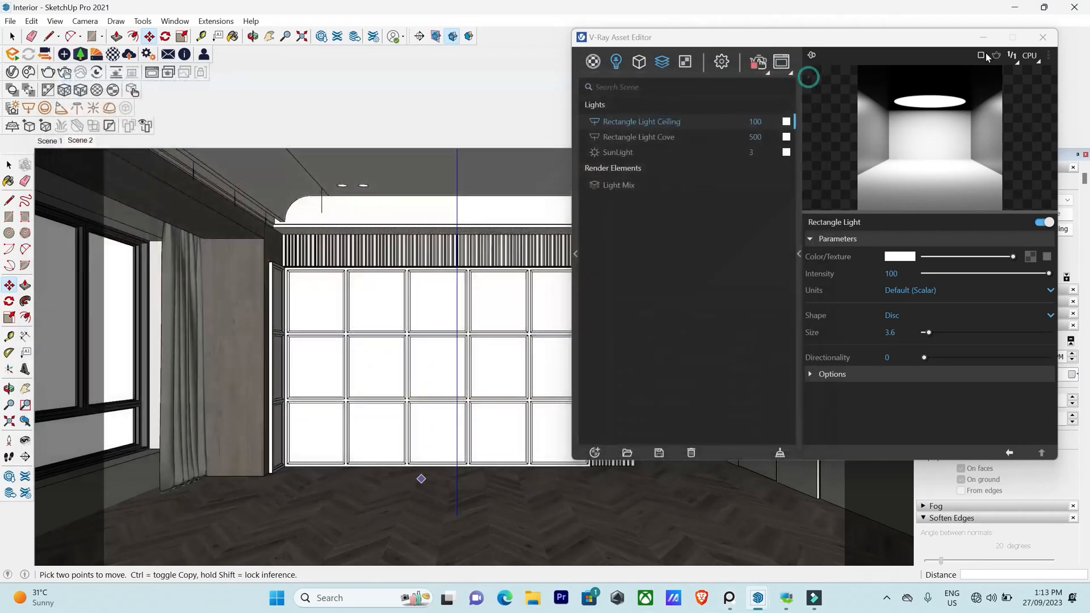
left_click(1043, 36)
Copy the disc light about 213 mm along the red axis into the neighbouring ceiling downlight recess.
scroll(615, 186, "up", 5)
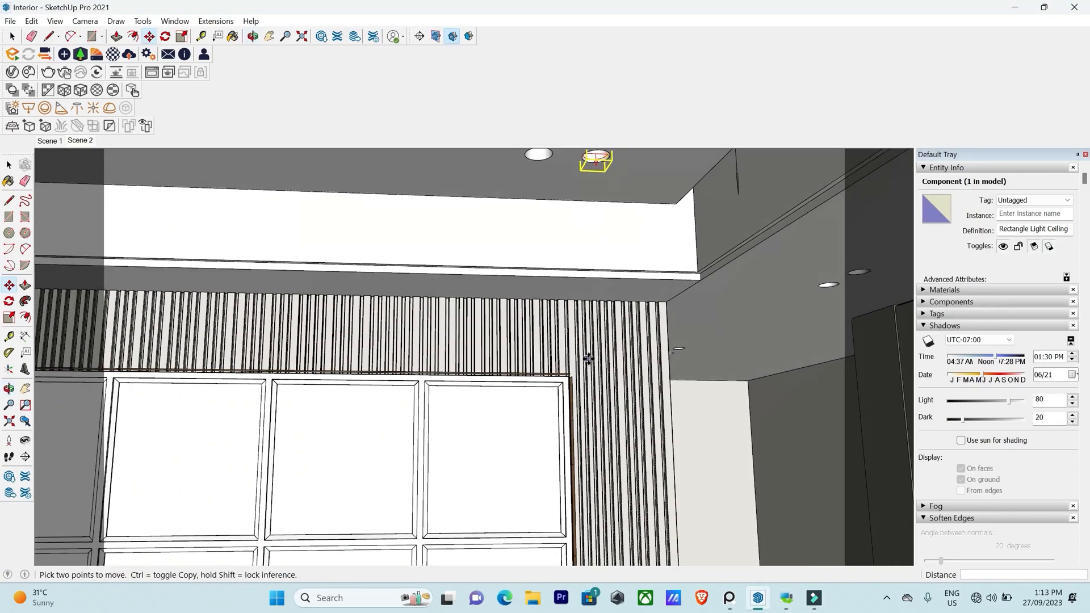
middle_click_drag(587, 358, 579, 203)
left_click(579, 205)
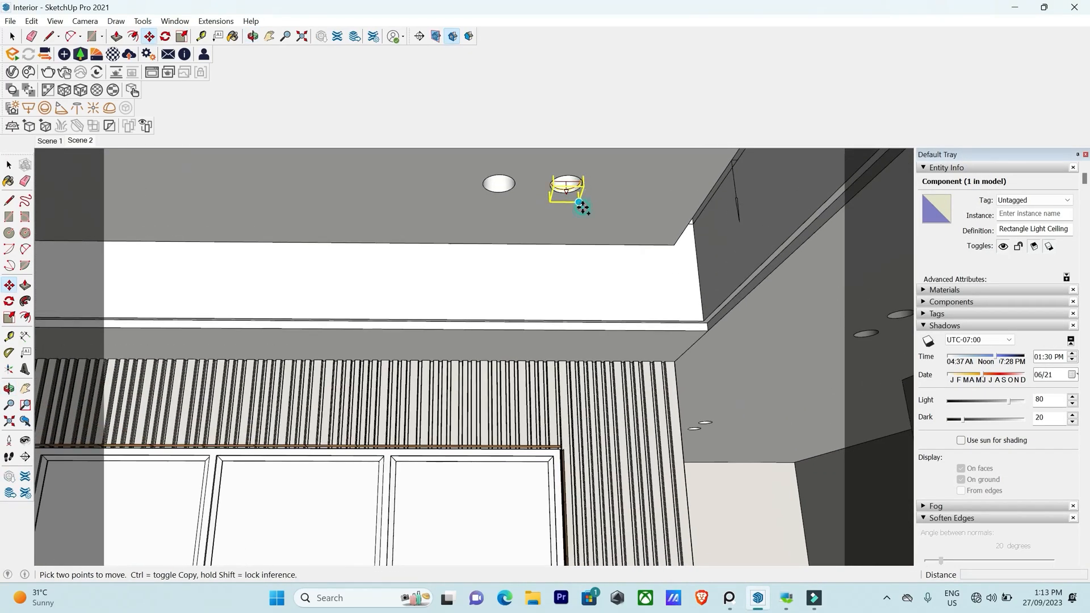
key("ctrl")
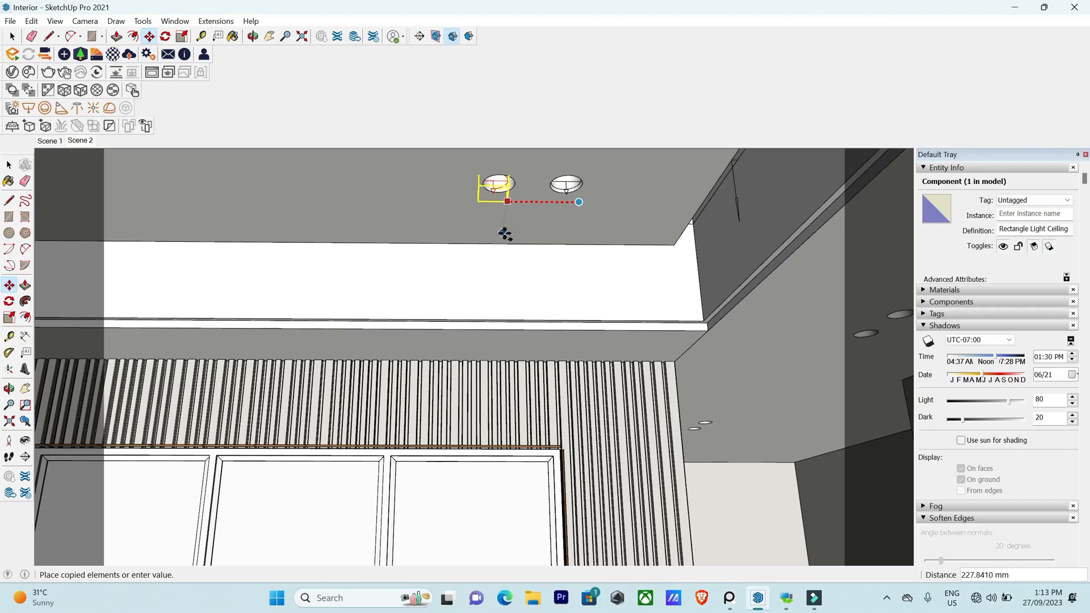
scroll(505, 227, "up", 4)
middle_click_drag(510, 221, 533, 166)
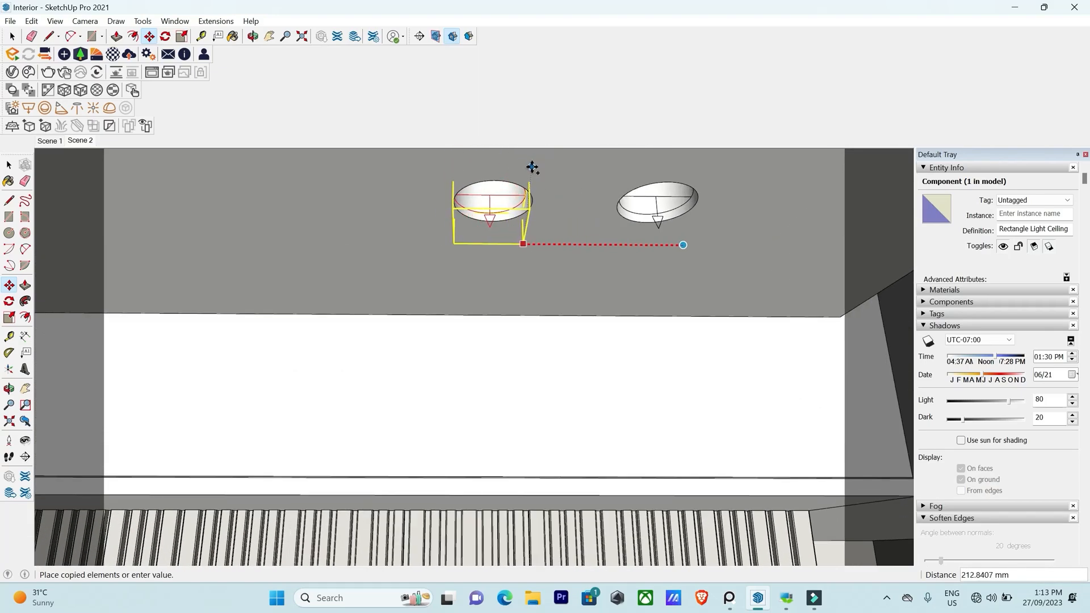
left_click(533, 166)
Group the two ceiling disc lights and open the group for editing.
middle_click_drag(545, 280, 524, 236)
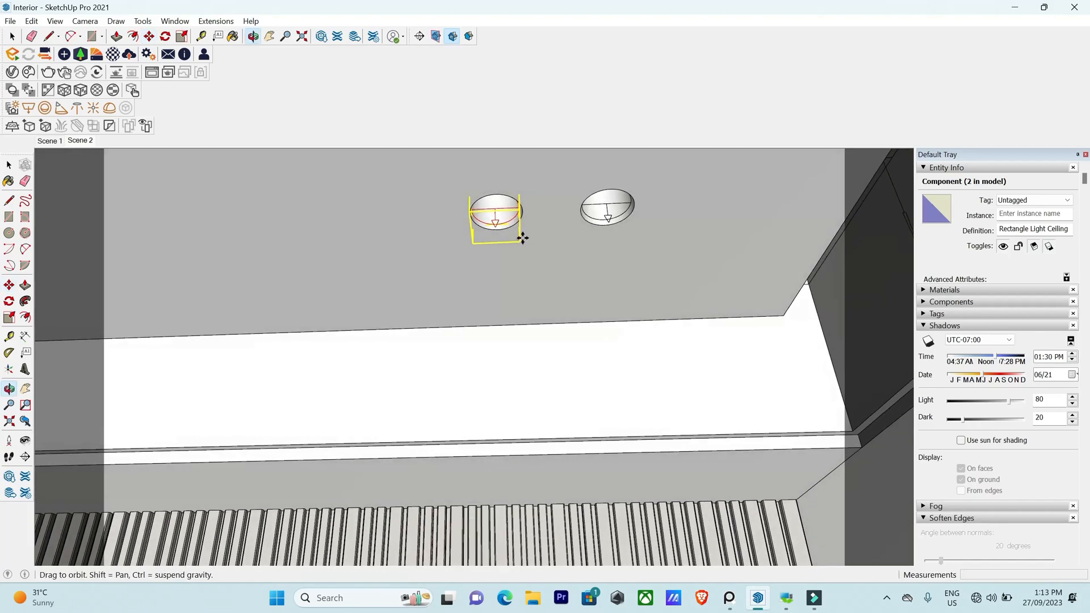
key("space")
left_click_drag(438, 161, 732, 304)
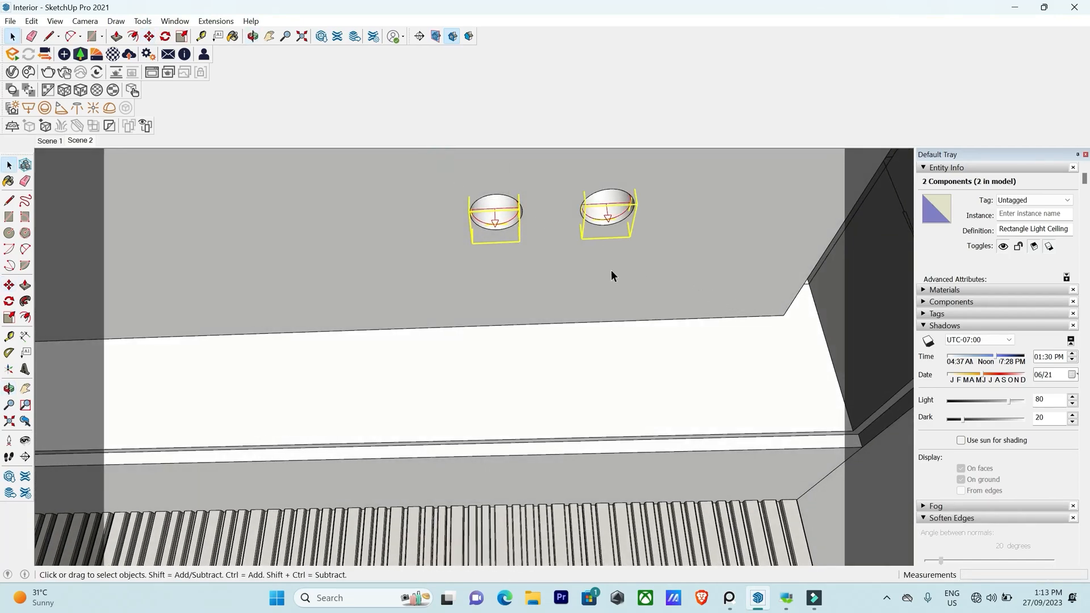
key("ctrl+g")
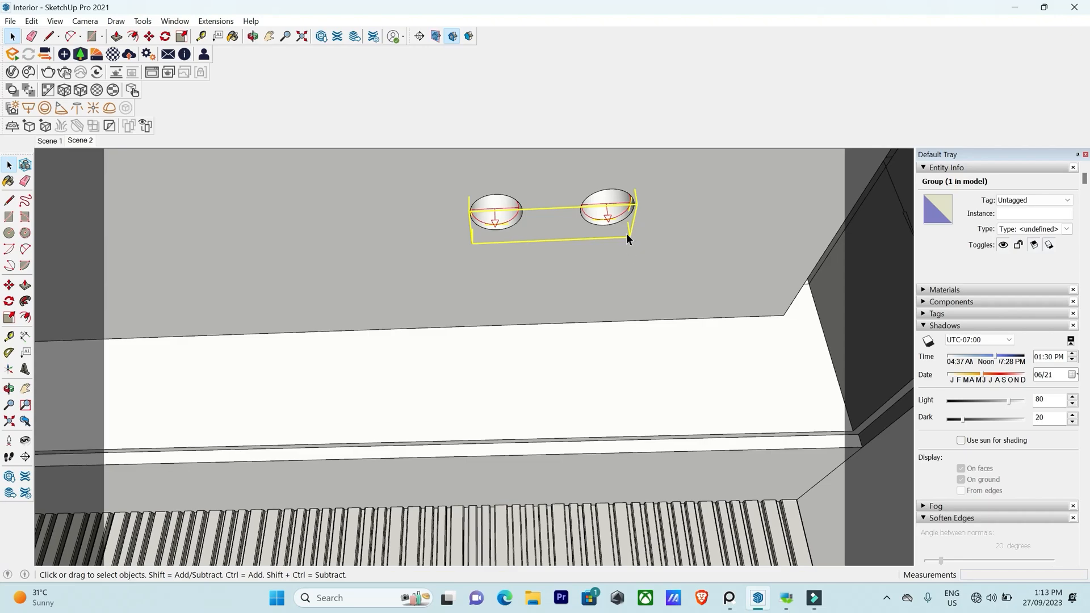
double_click(611, 217)
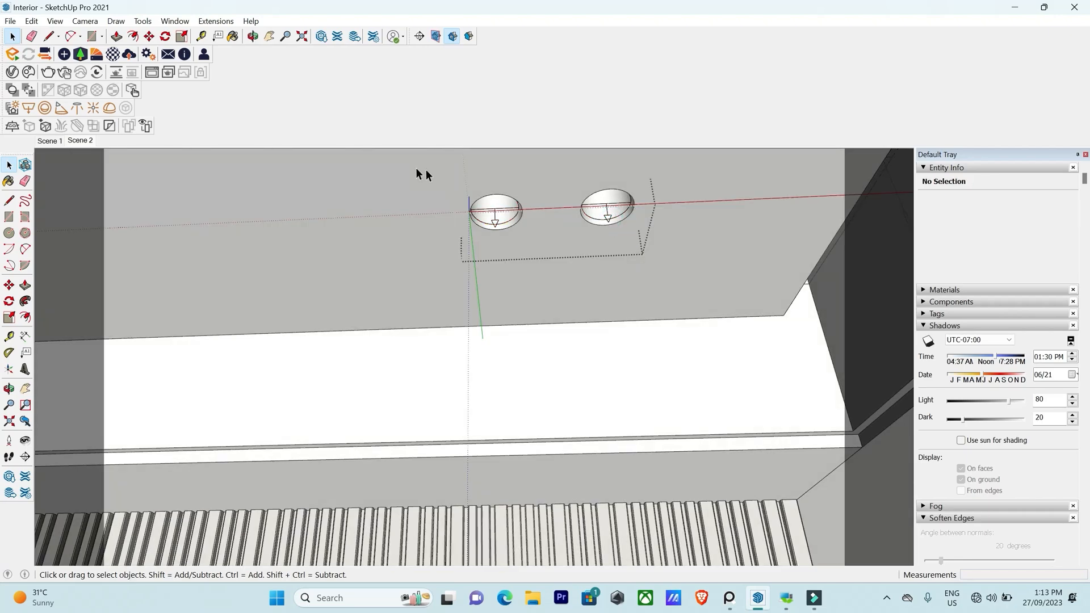
Group the two disc lights and copy the group about 2316 mm along the red axis into the far pair of recesses.
left_click_drag(428, 166, 703, 279)
key("ctrl+g")
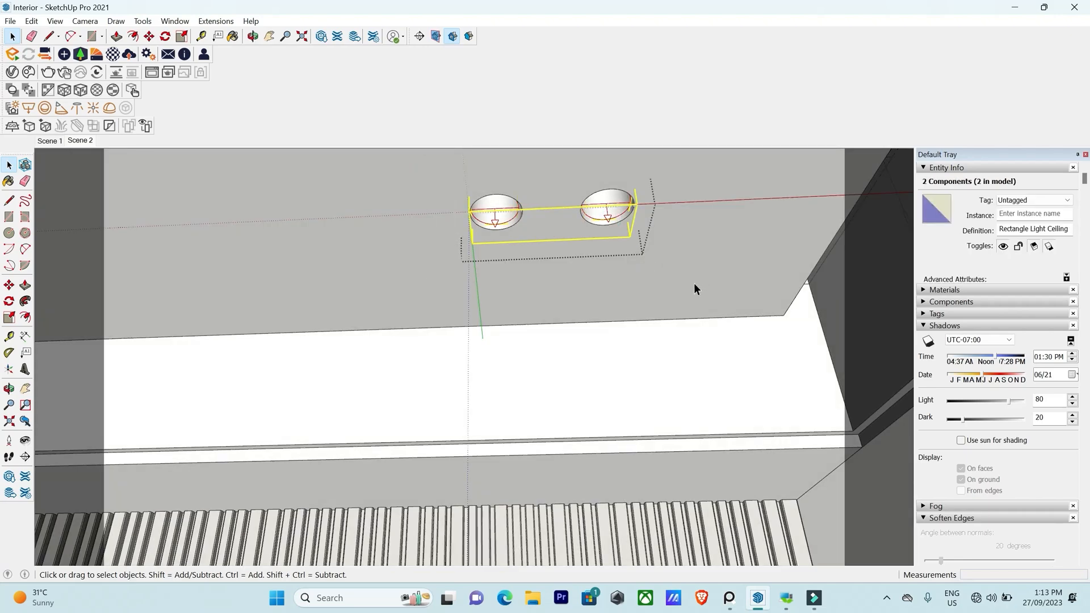
key("m")
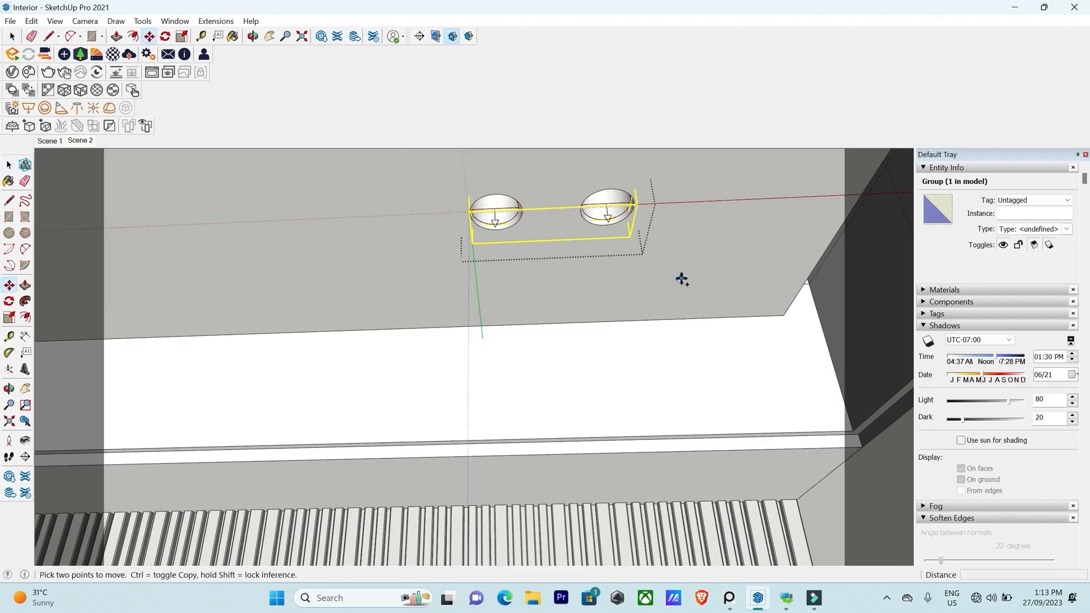
left_click(681, 279)
scroll(786, 297, "down", 6)
scroll(253, 295, "up", 1)
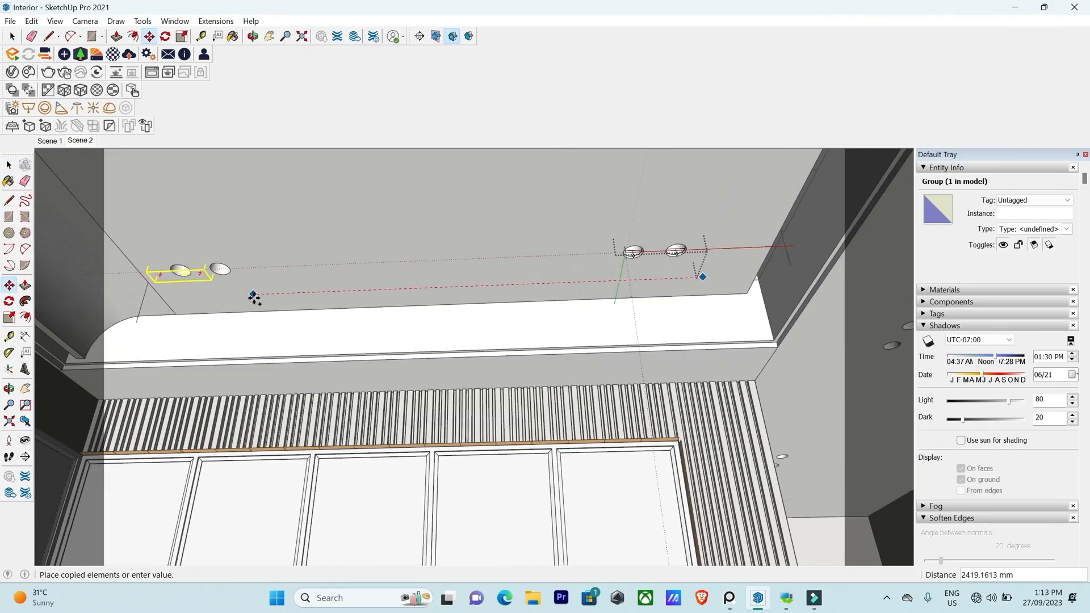
scroll(254, 295, "up", 3)
middle_click_drag(271, 306, 409, 347)
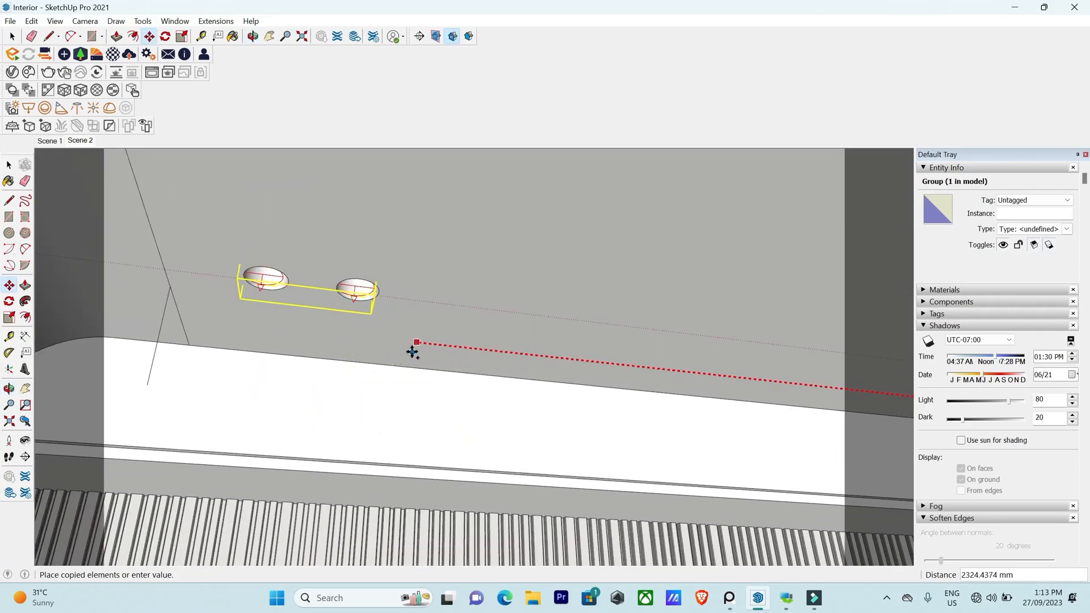
scroll(408, 353, "up", 3)
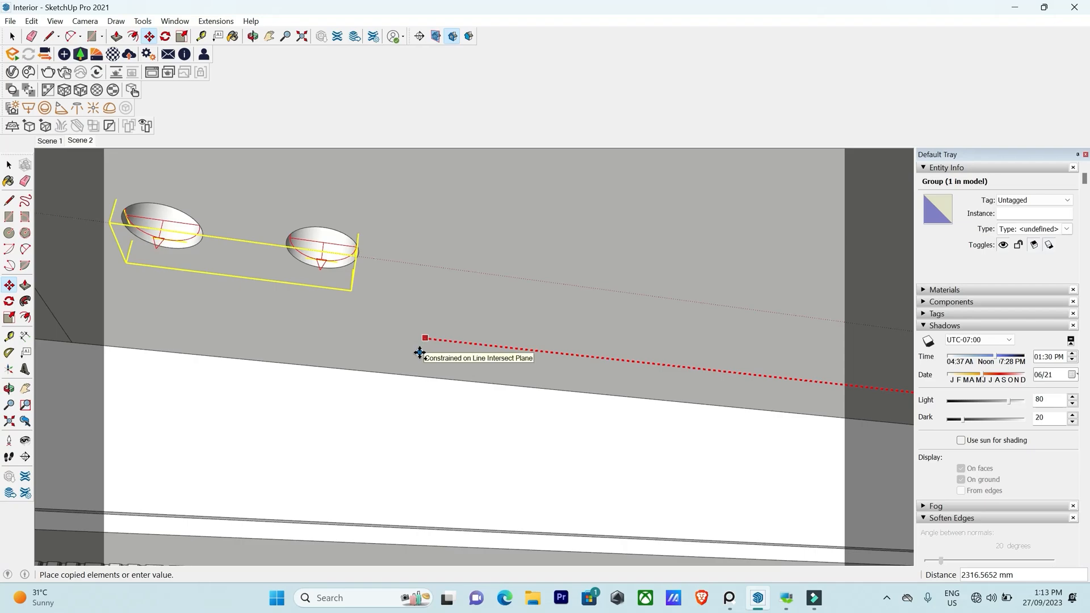
left_click(419, 353)
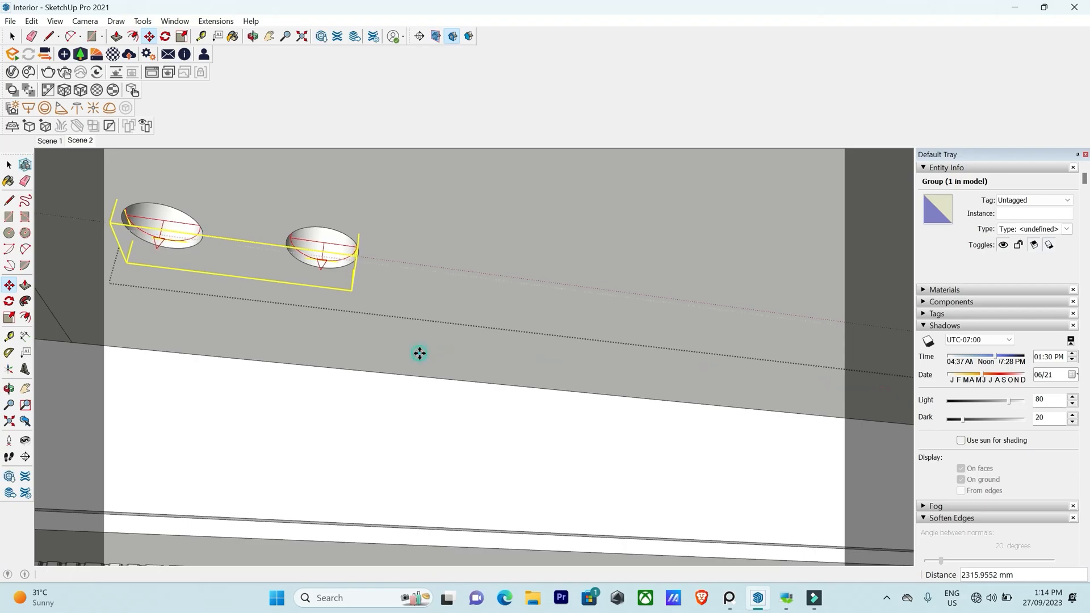
Rotate a copy of the original disc light pair on the ceiling plane so it runs perpendicular to the red axis.
scroll(419, 353, "down", 10)
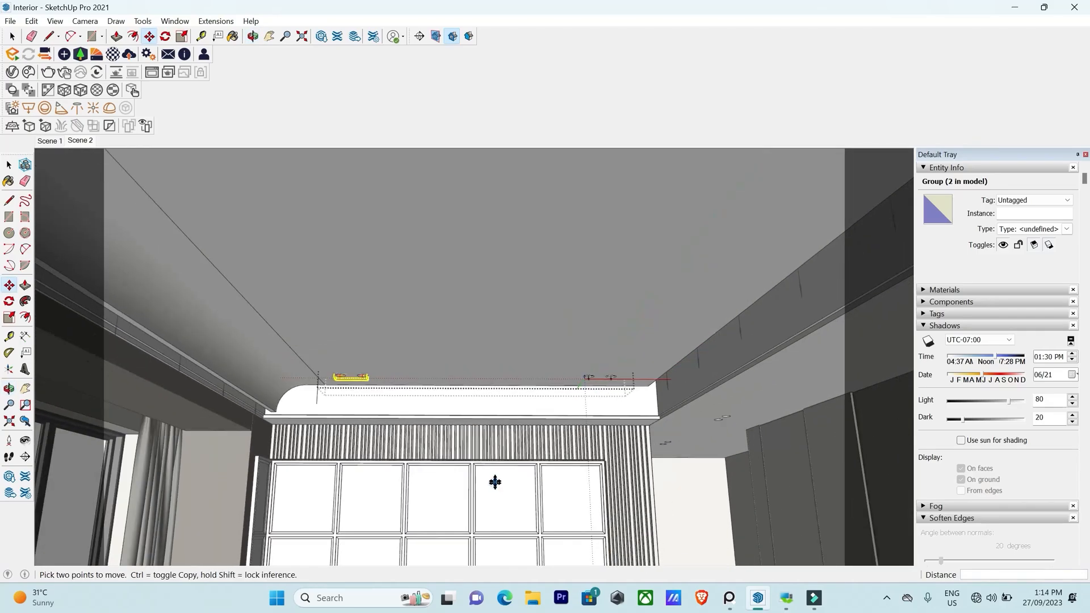
scroll(526, 483, "down", 2)
middle_click_drag(528, 482, 506, 436)
scroll(648, 420, "up", 2)
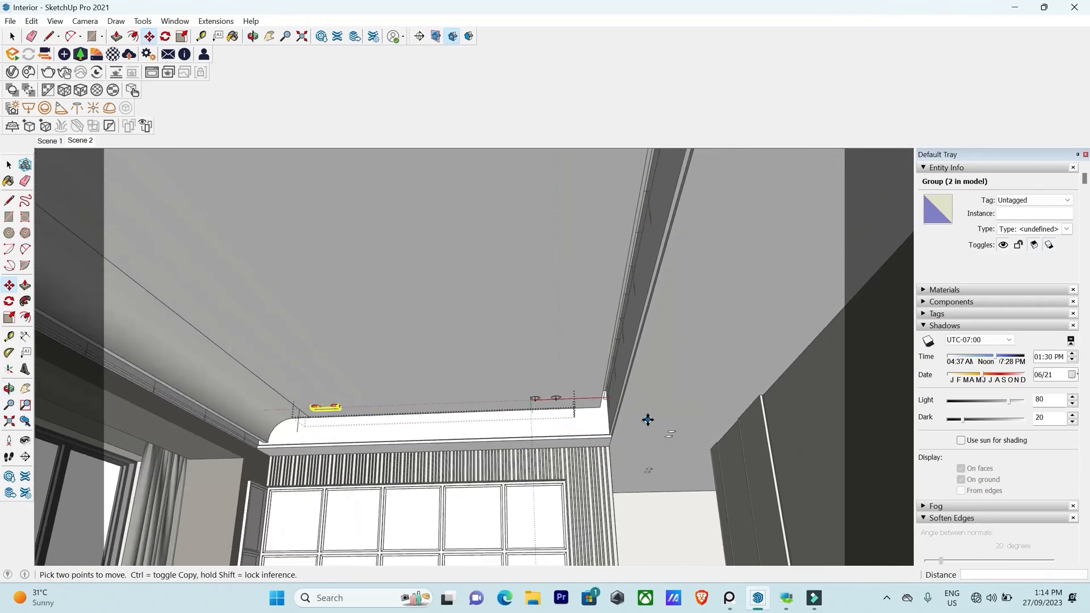
scroll(549, 409, "up", 3)
key("space")
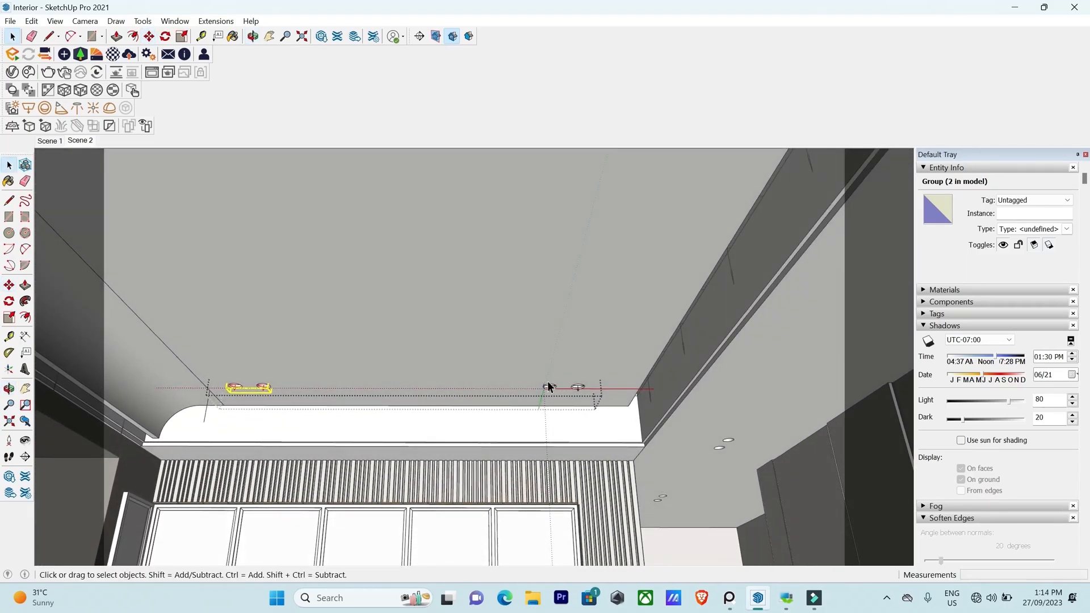
scroll(543, 377, "up", 2)
left_click_drag(546, 375, 638, 429)
scroll(514, 362, "up", 1)
left_click(591, 400)
scroll(591, 405, "up", 1)
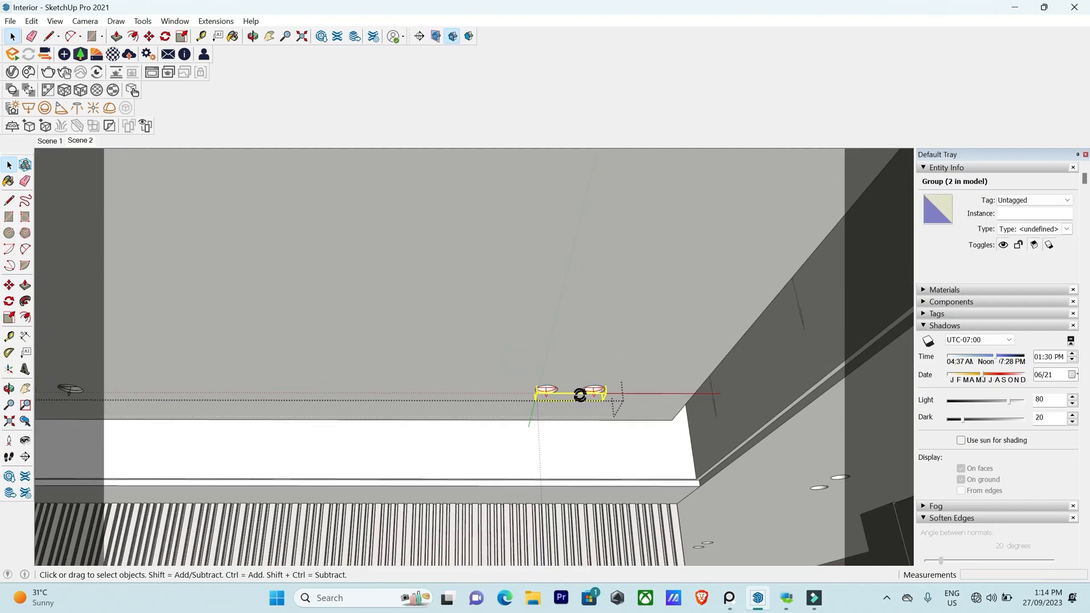
key("q")
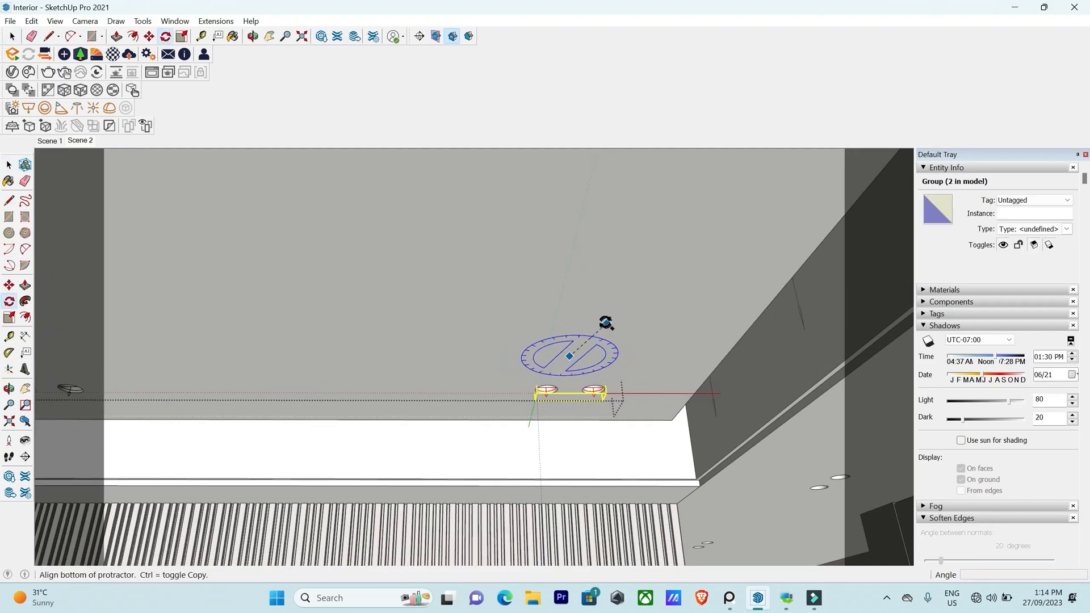
left_click(585, 307)
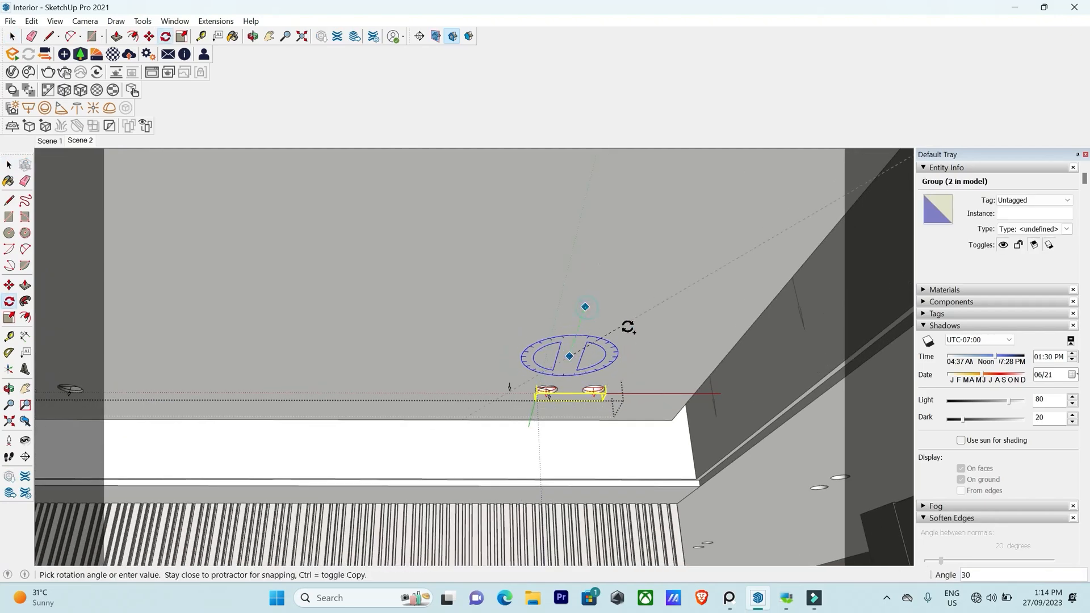
left_click(641, 356)
Move the rotated disc light pair across and down to the lower side ceiling, near its two downlight recesses.
middle_click_drag(567, 351, 359, 387)
key("m")
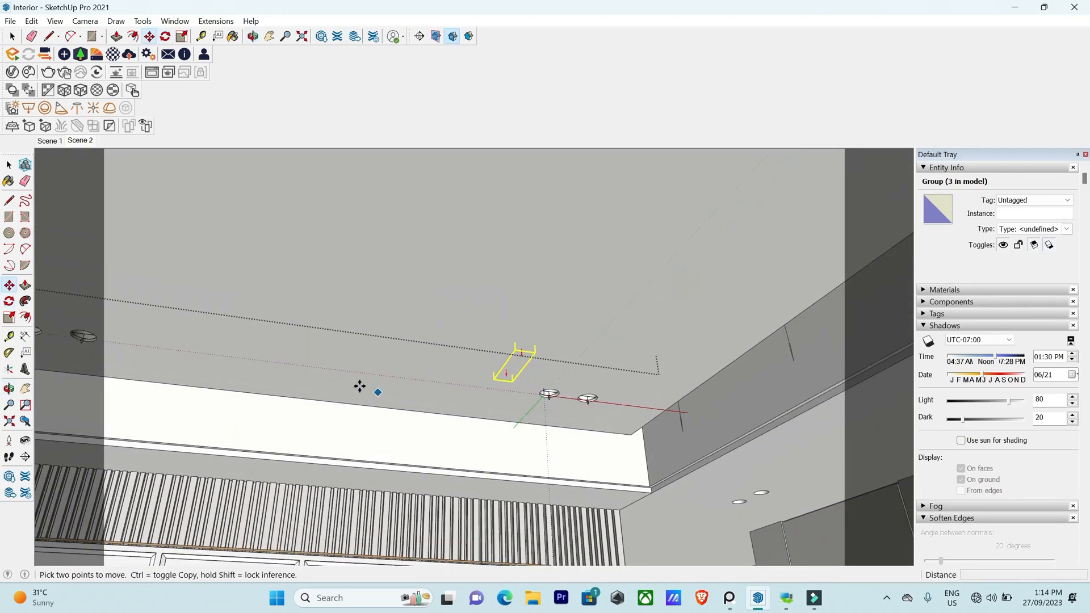
scroll(359, 387, "down", 2)
left_click(291, 363)
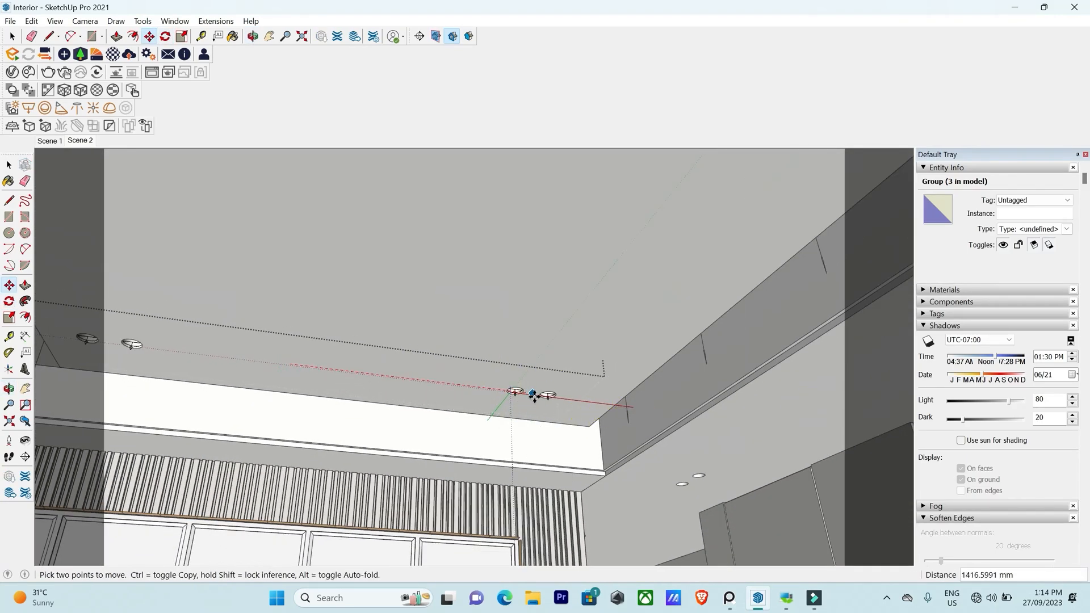
left_click(486, 389)
left_click(823, 469)
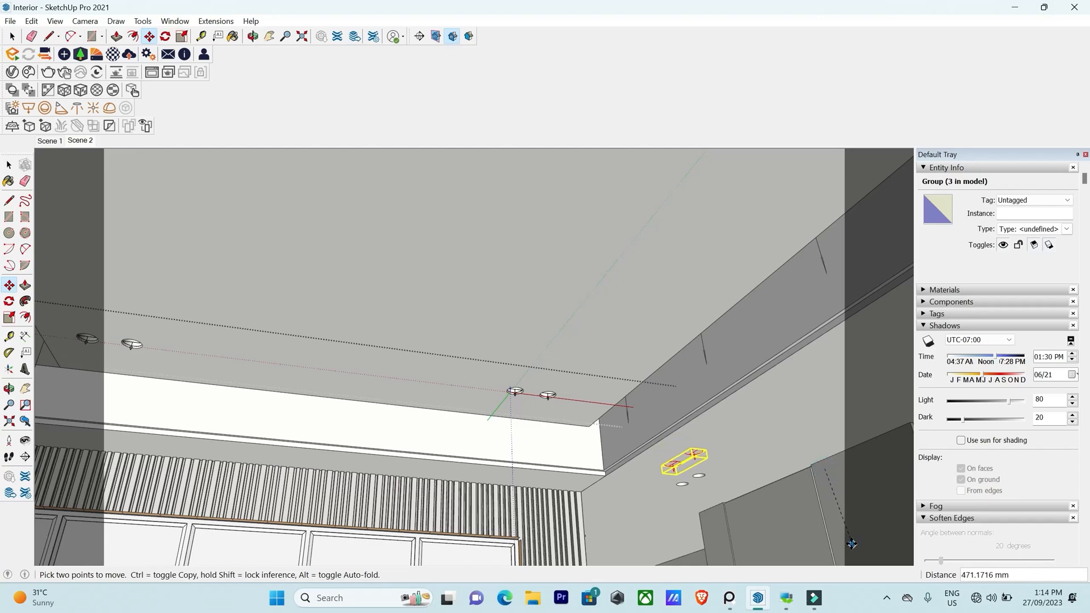
left_click(840, 547)
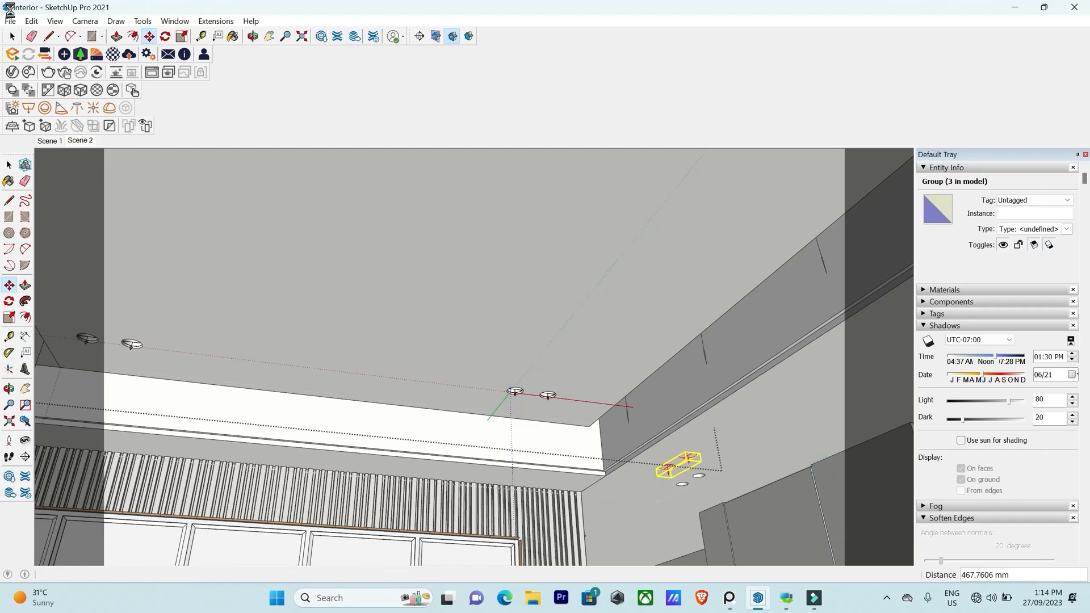
mouse_move(758, 598)
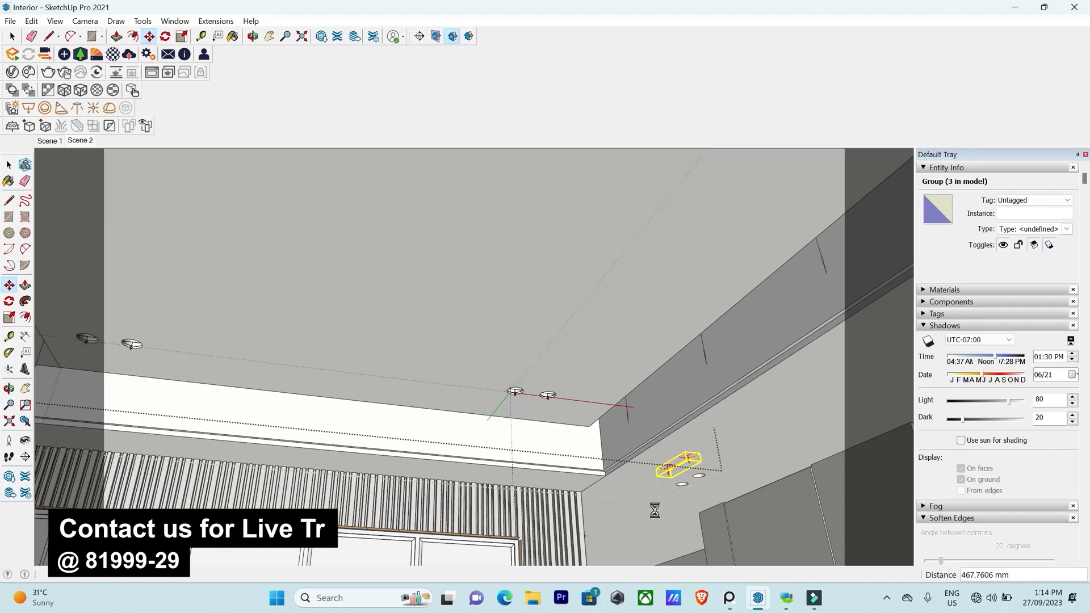
Move the rotated disc light pair over the two recesses in the lower side ceiling.
scroll(654, 503, "up", 1)
scroll(716, 525, "up", 6)
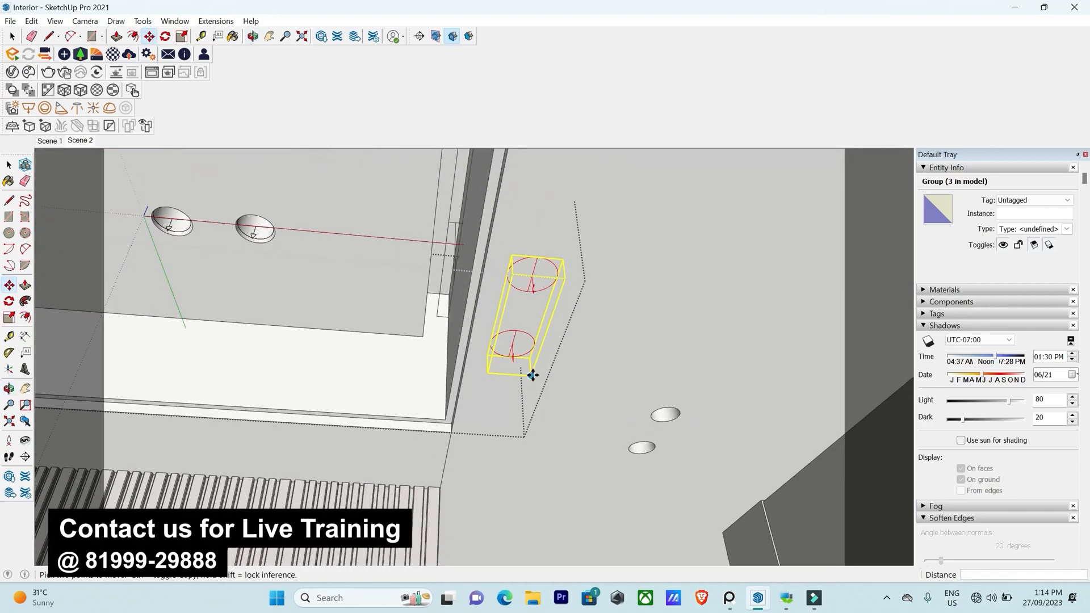
left_click(533, 375)
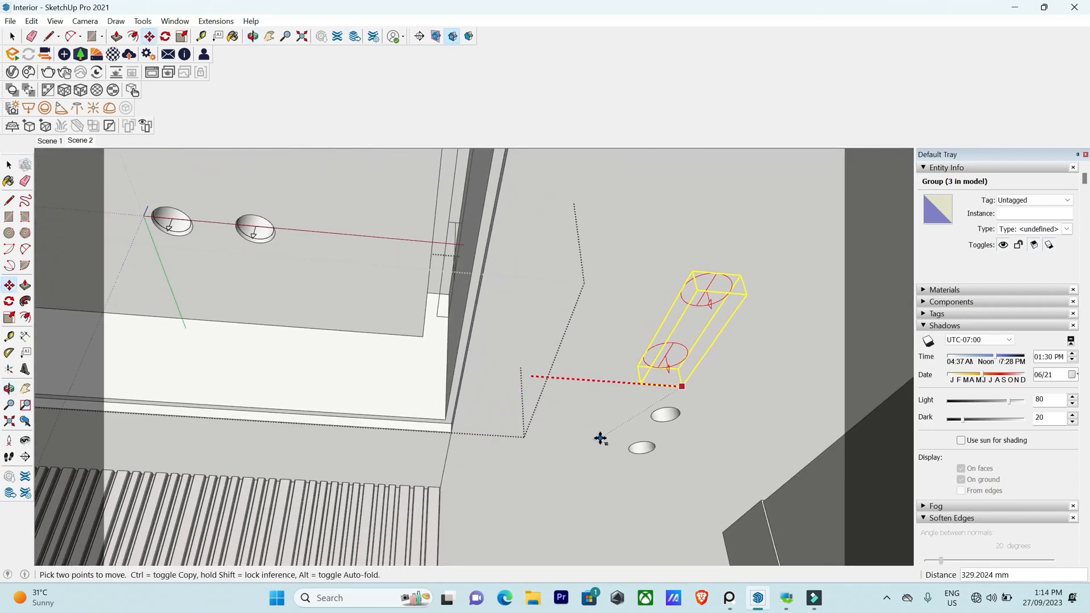
left_click(635, 456)
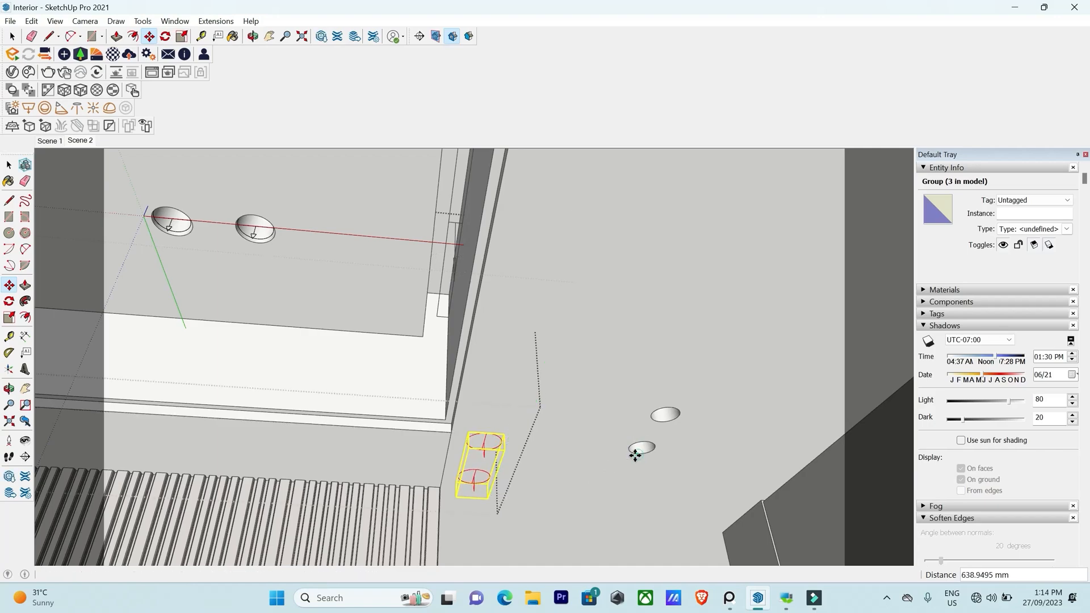
middle_click_drag(635, 456, 548, 460)
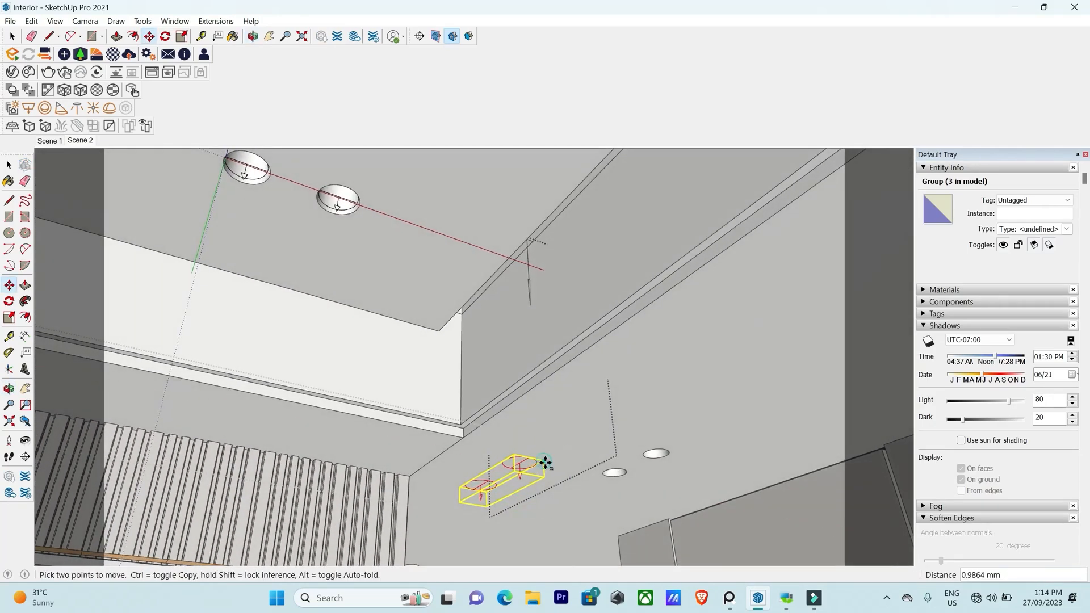
left_click(675, 453)
scroll(677, 472, "up", 1)
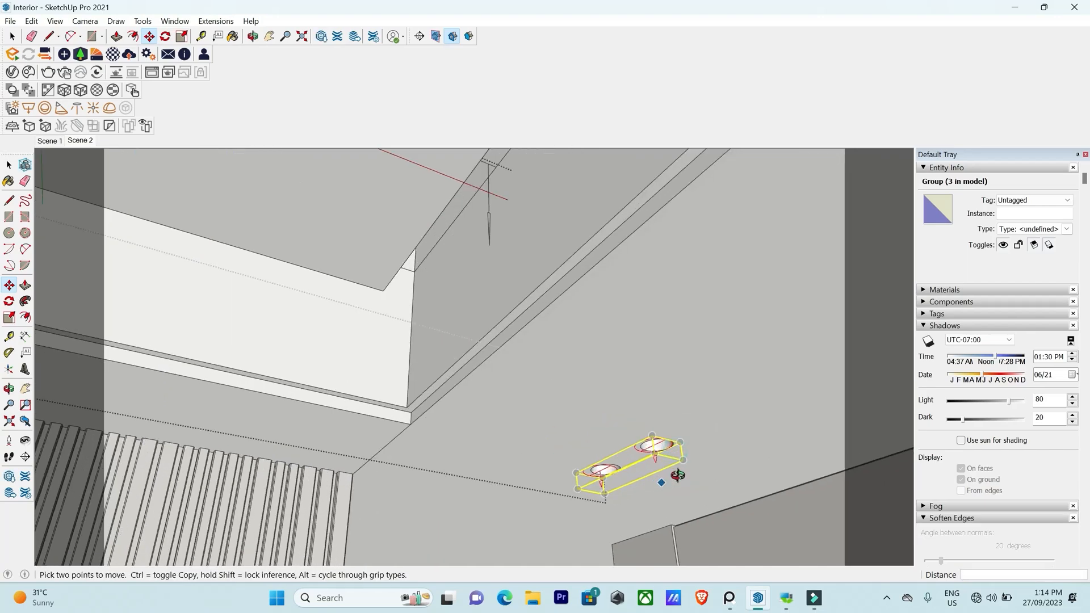
Nudge the rotated disc light pair in two small moves of about 10 mm each to align it with the side ceiling recesses.
middle_click_drag(678, 475, 759, 466)
scroll(648, 498, "up", 4)
middle_click_drag(594, 509, 710, 454)
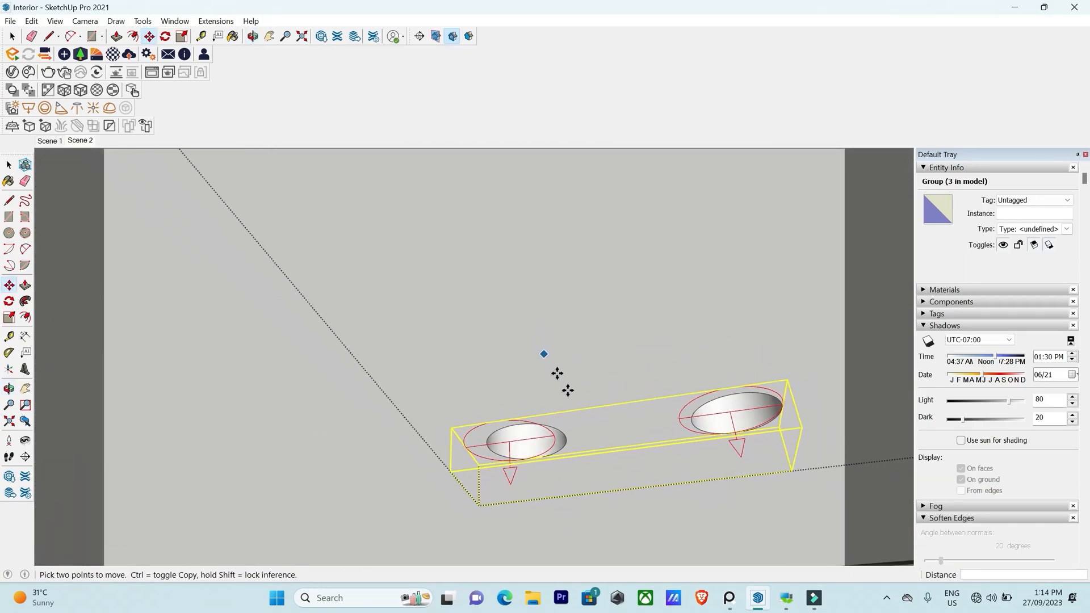
scroll(567, 390, "down", 1)
scroll(577, 477, "up", 2)
middle_click_drag(576, 477, 572, 460)
left_click(554, 476)
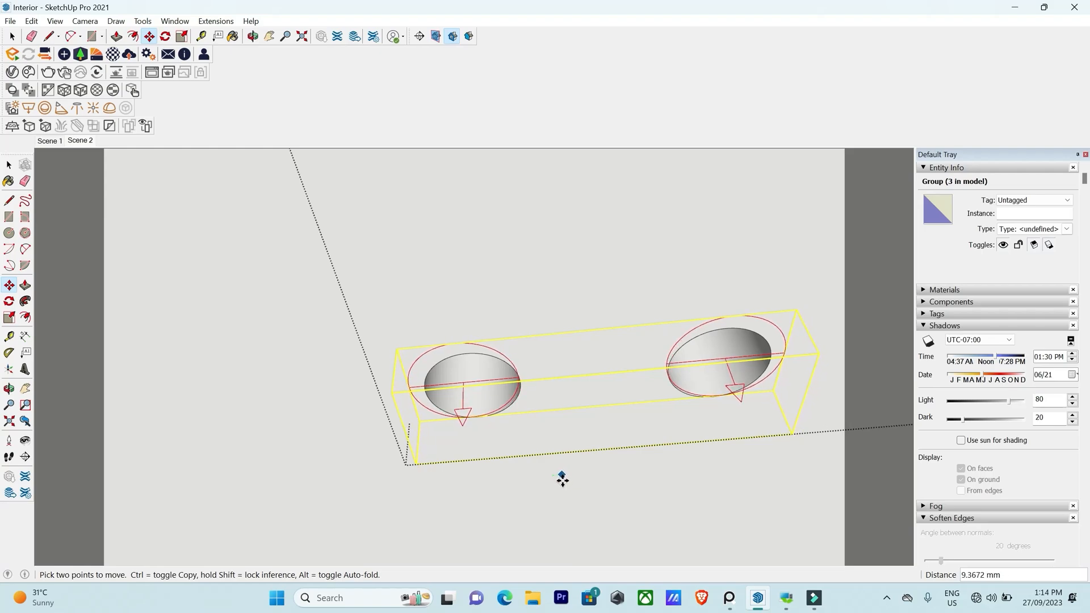
left_click(563, 480)
left_click(576, 383)
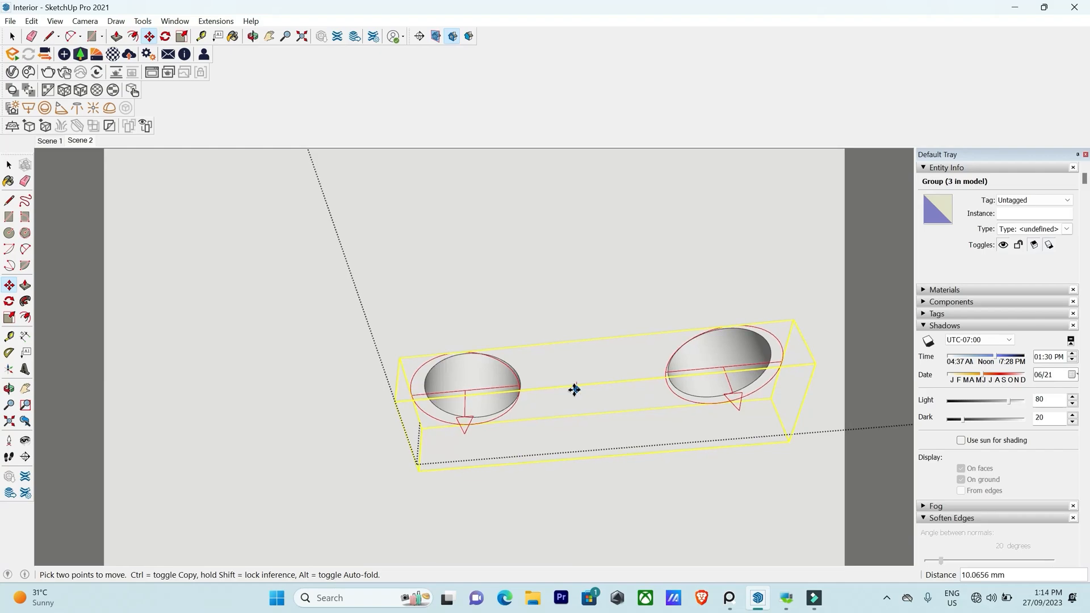
left_click(575, 389)
Open the rotated group and shift the misaligned disc light about 10 mm to match its recess.
key("space")
double_click(471, 422)
left_click(479, 419)
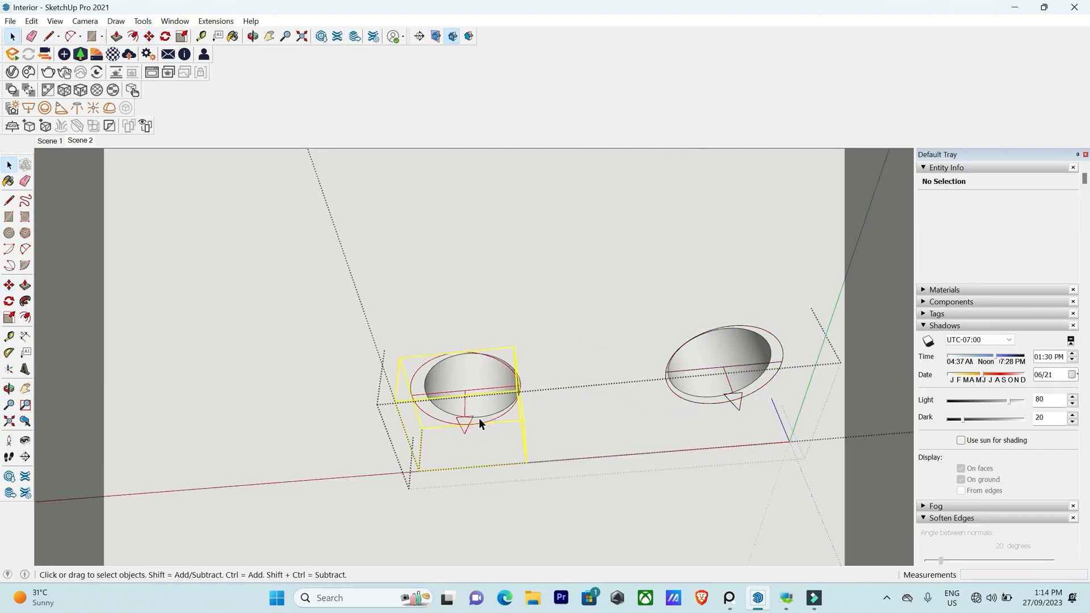
key("m")
left_click(468, 480)
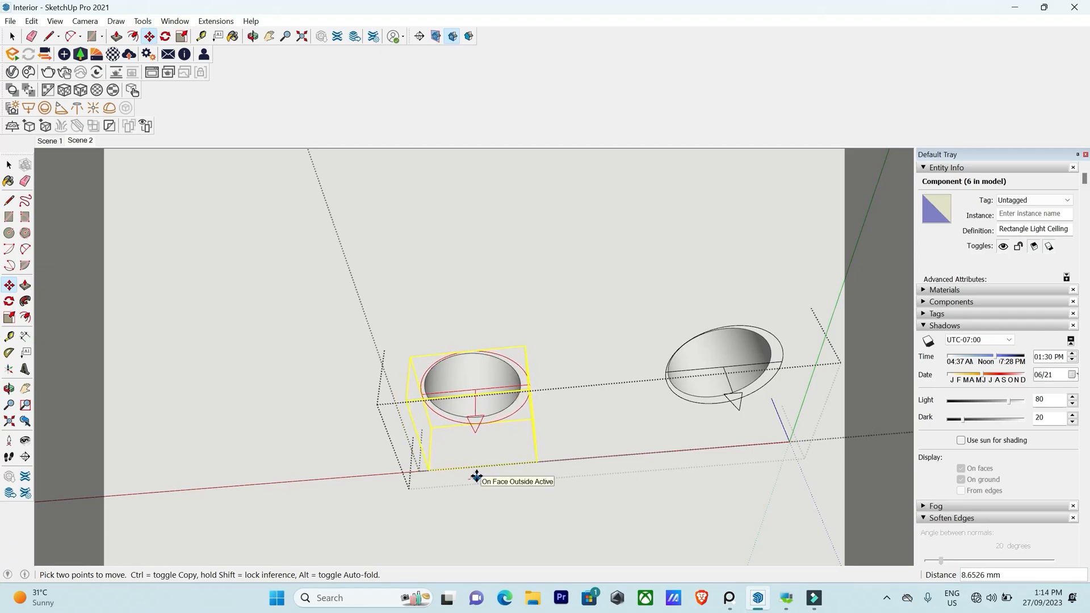
left_click(478, 475)
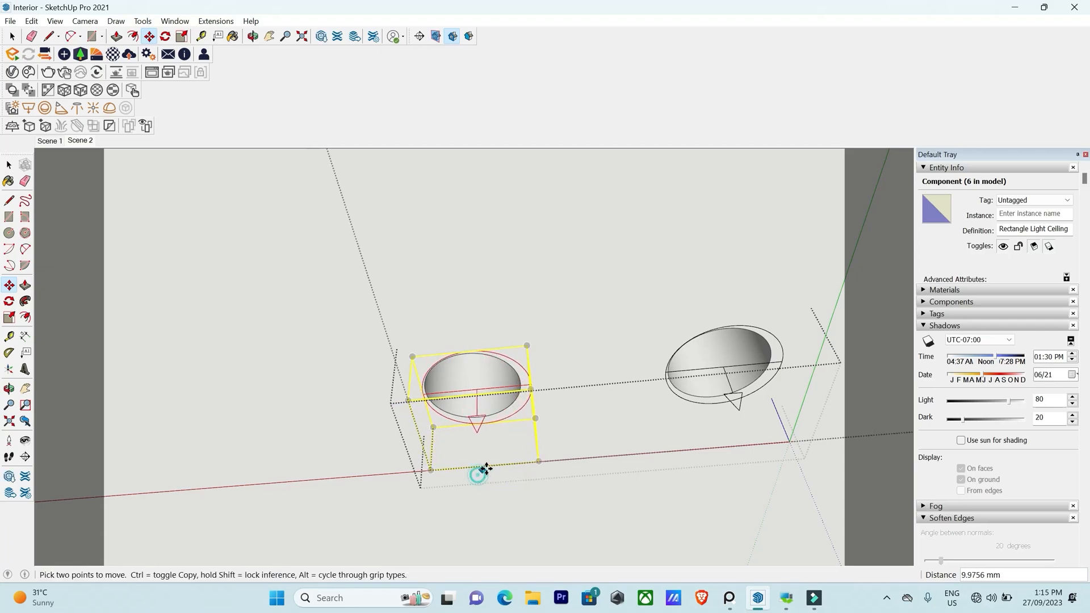
Leave the group and nudge the whole disc light pair a few millimetres to centre it on both side ceiling recesses.
middle_click_drag(484, 469, 557, 376)
key("space")
left_click(704, 362, "ctrl")
left_click(702, 466)
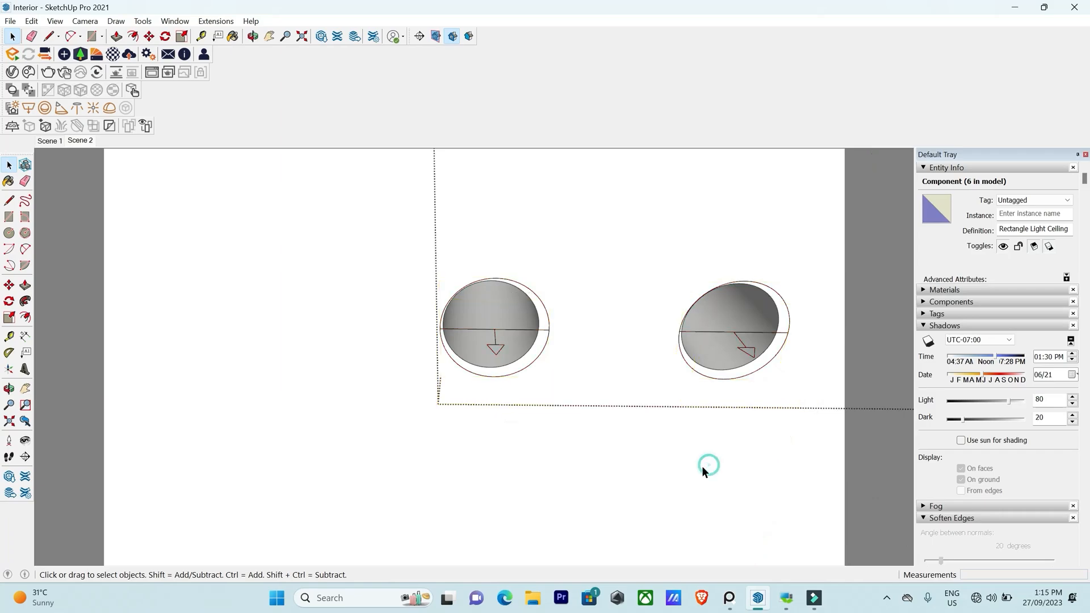
key("ctrl+a")
key("m")
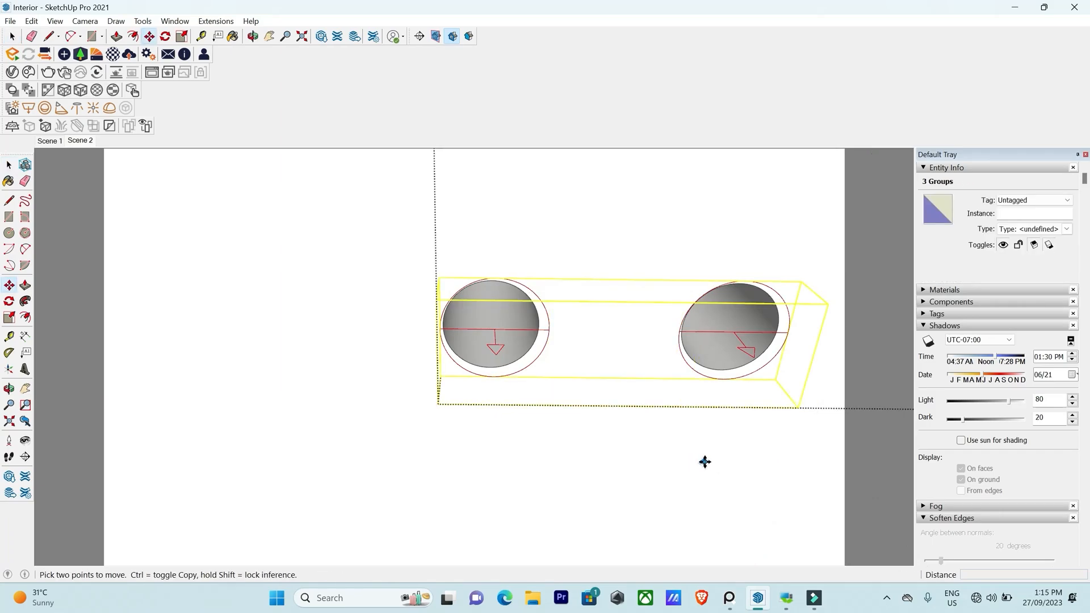
key("space")
mouse_move(706, 416)
left_mouse_down()
mouse_move(723, 434)
mouse_move(716, 420)
left_mouse_up()
left_click(719, 379)
key("m")
left_click(712, 465)
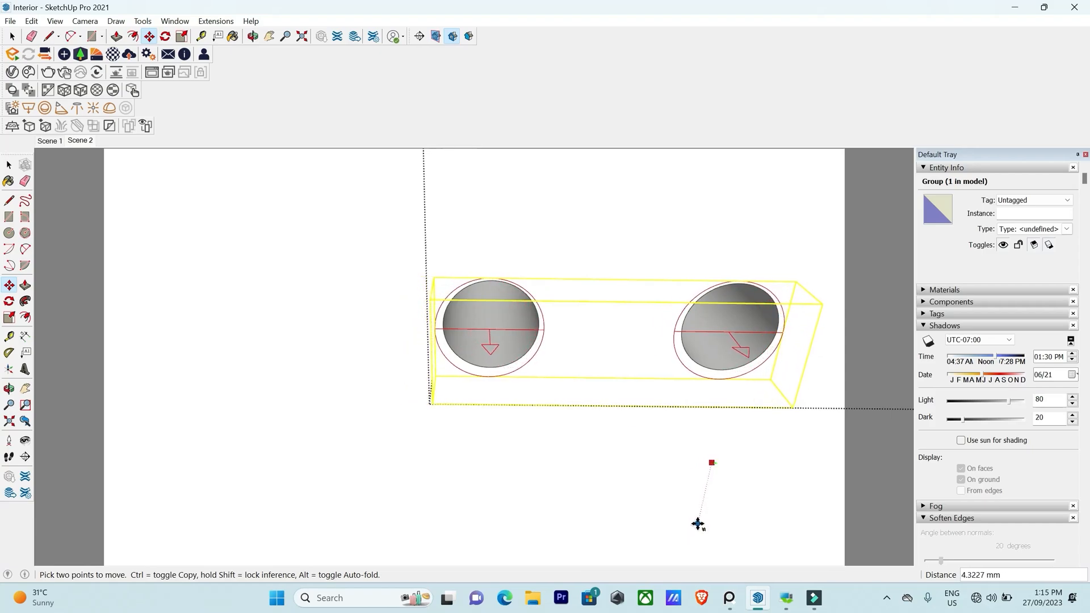
left_click(698, 523)
left_click(641, 524)
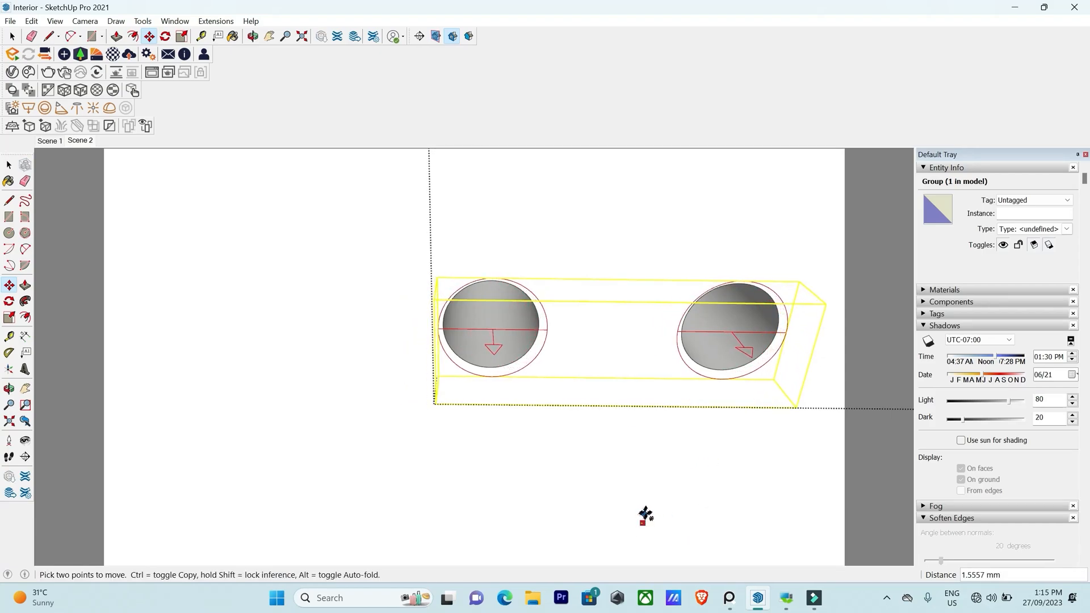
Raise the centred disc light pair about 22 mm into the side ceiling recesses.
middle_click_drag(662, 455, 635, 385)
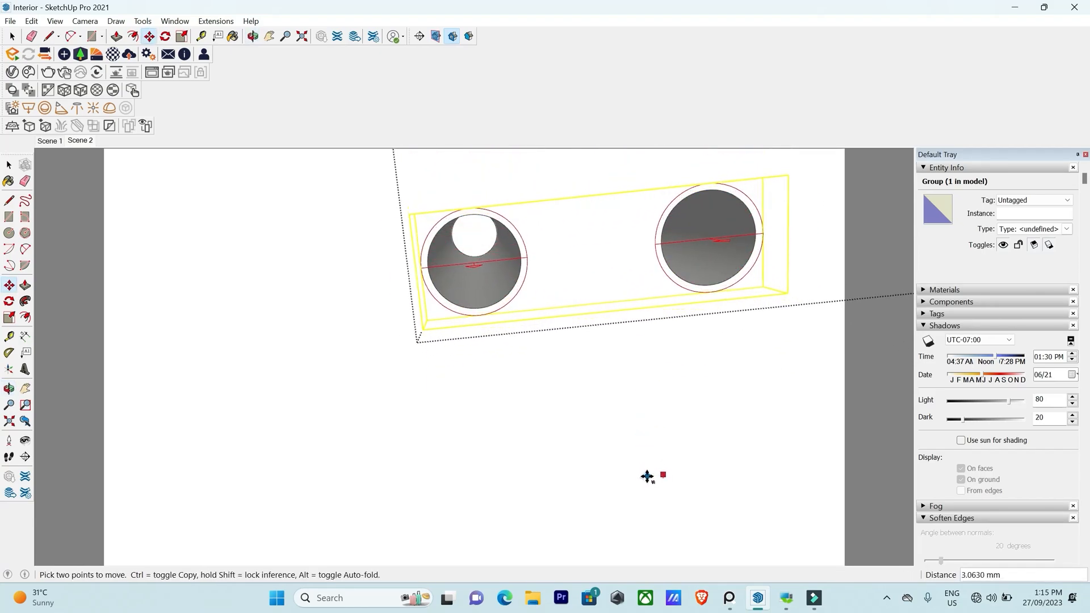
middle_click_drag(648, 475, 588, 435)
left_click(684, 411)
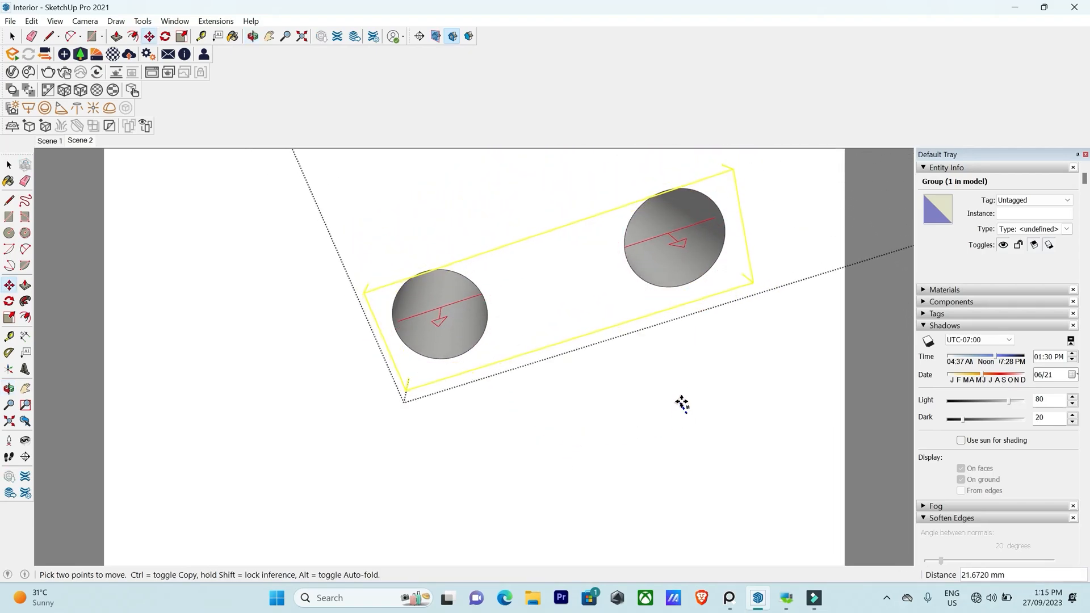
middle_click_drag(681, 405, 563, 433)
scroll(664, 449, "down", 3)
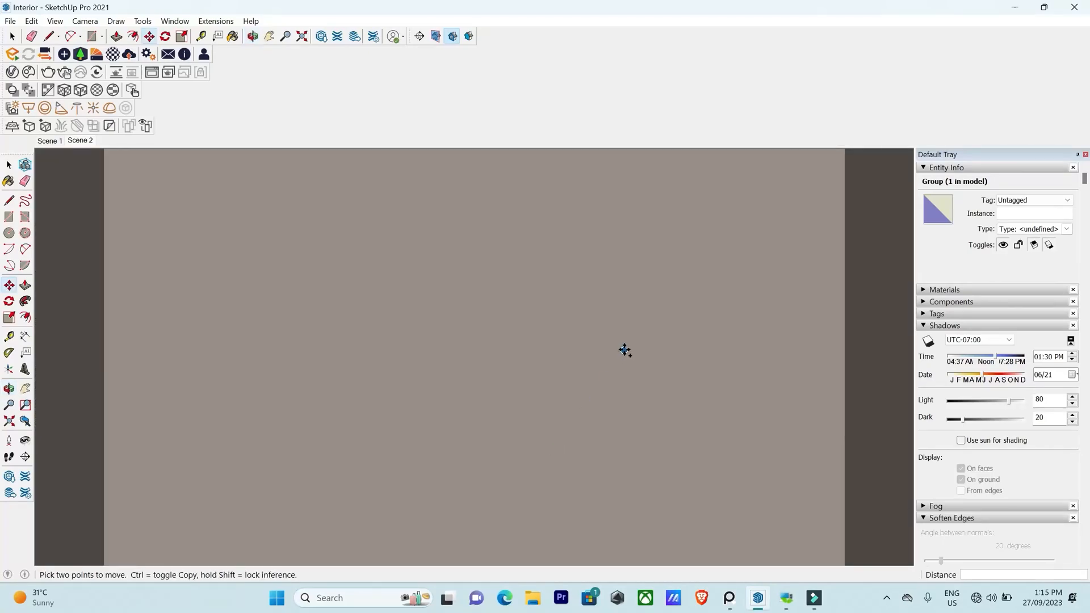
Copy the disc light pair about 1862 mm along the green axis into the next pair of side ceiling recesses.
middle_click_drag(435, 362, 583, 499)
scroll(519, 423, "down", 5)
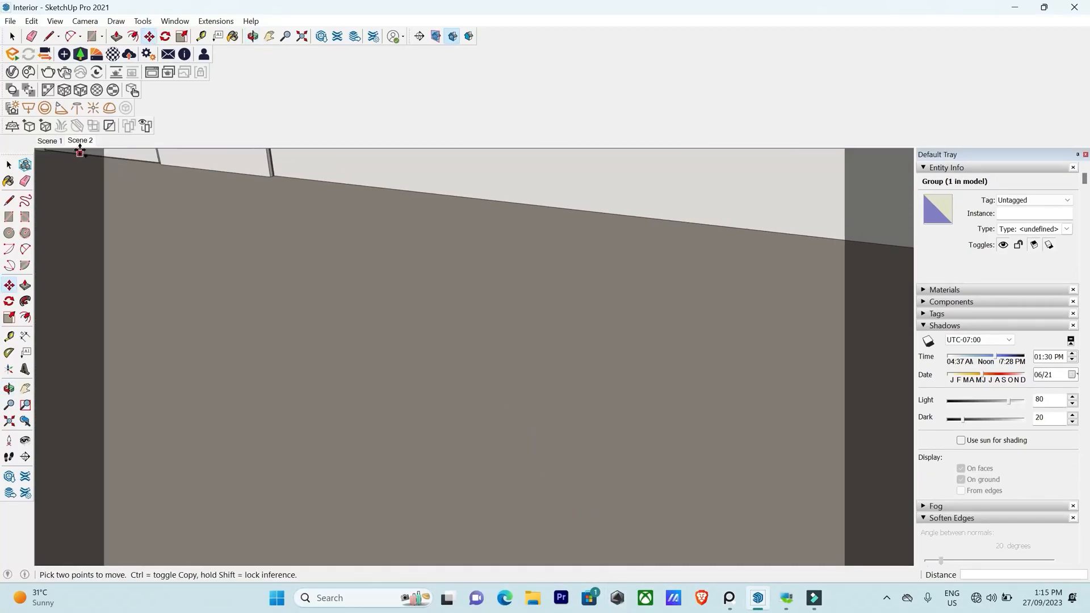
left_click(81, 141)
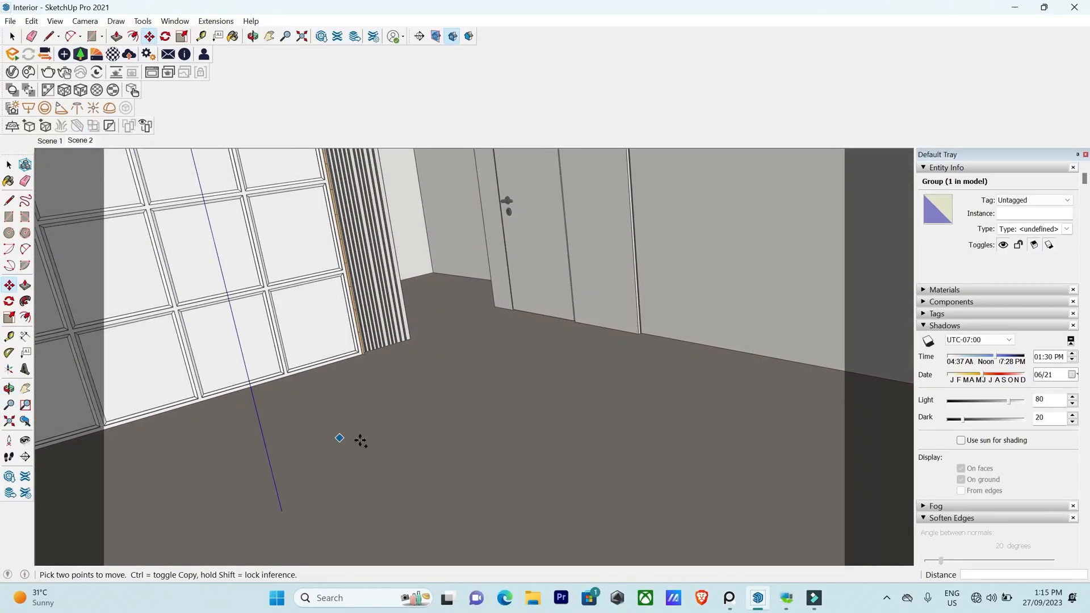
scroll(706, 236, "up", 5)
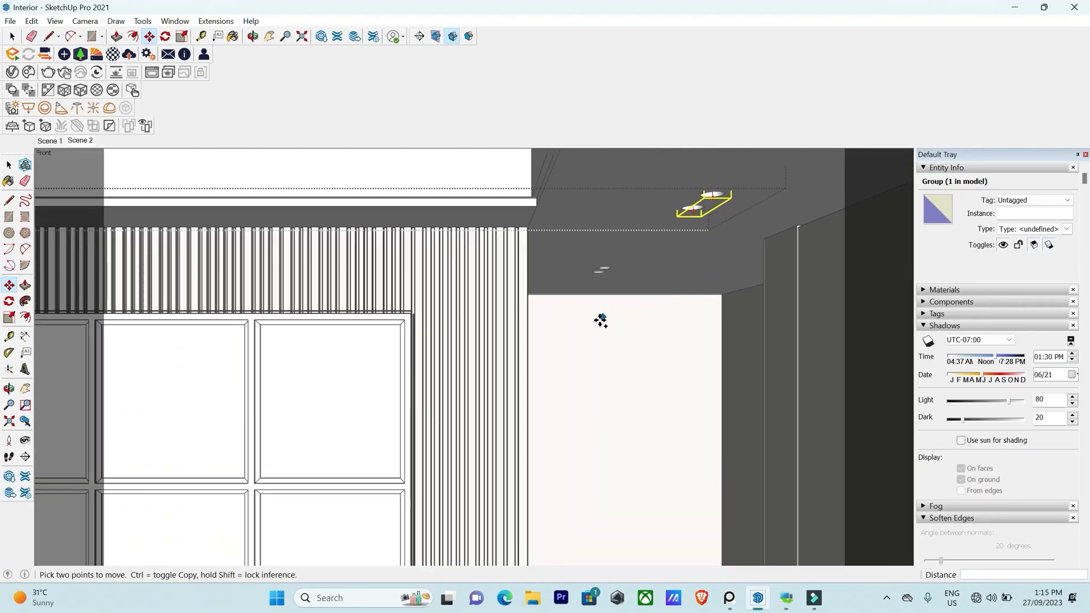
middle_click_drag(601, 319, 582, 336)
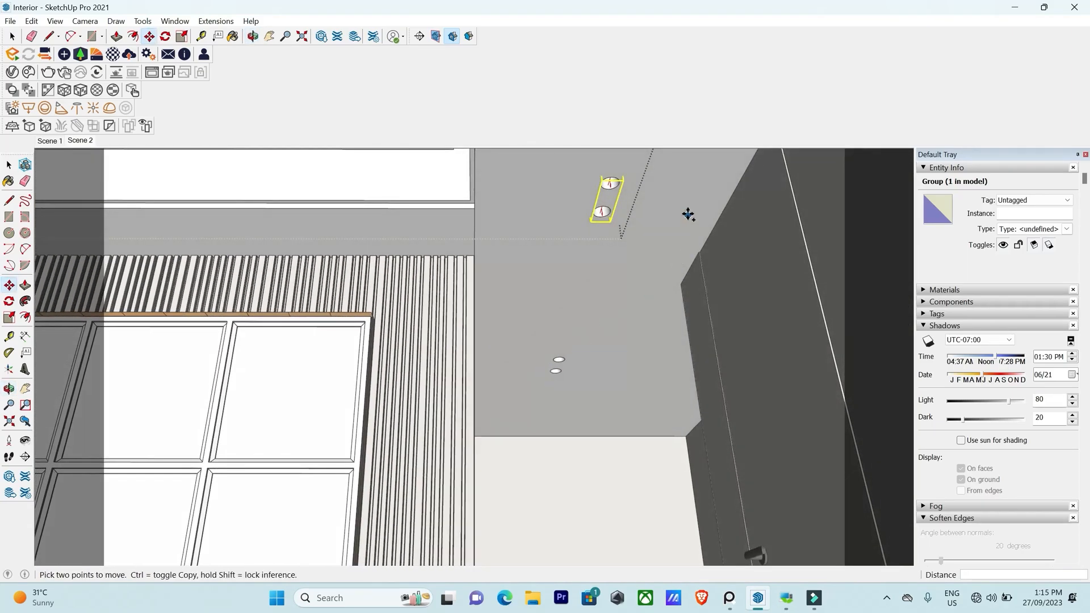
key("ctrl")
left_click(654, 190)
scroll(589, 367, "up", 6)
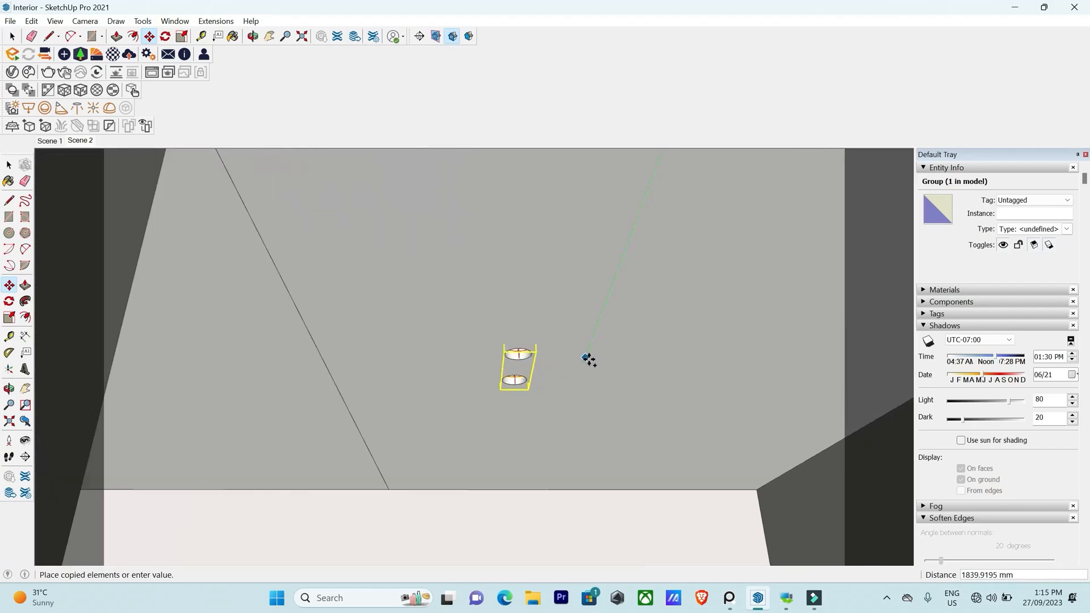
middle_click_drag(516, 395, 652, 253)
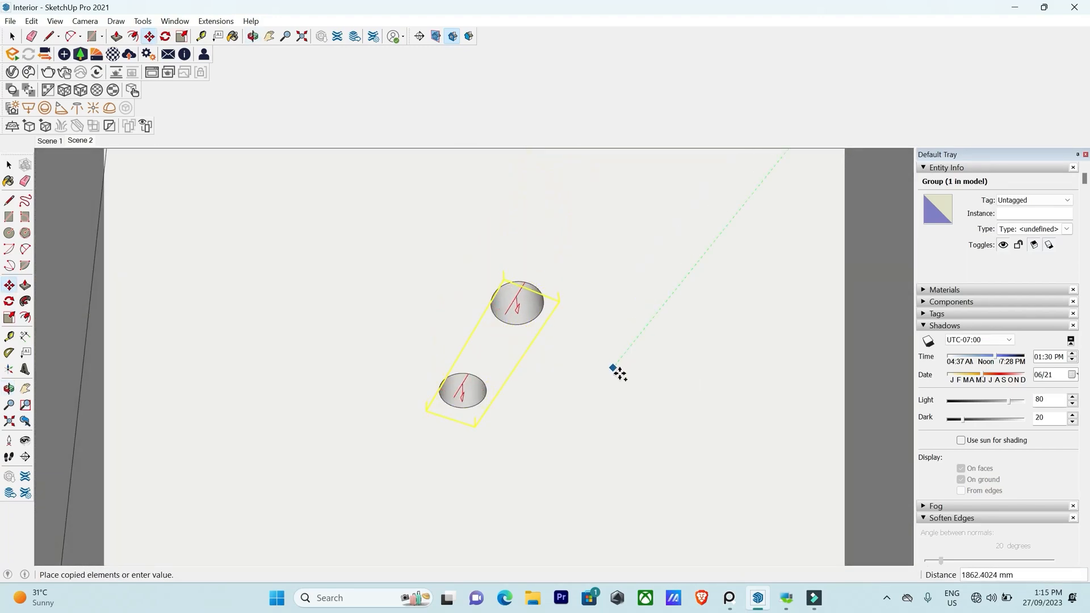
left_click(618, 374)
key("space")
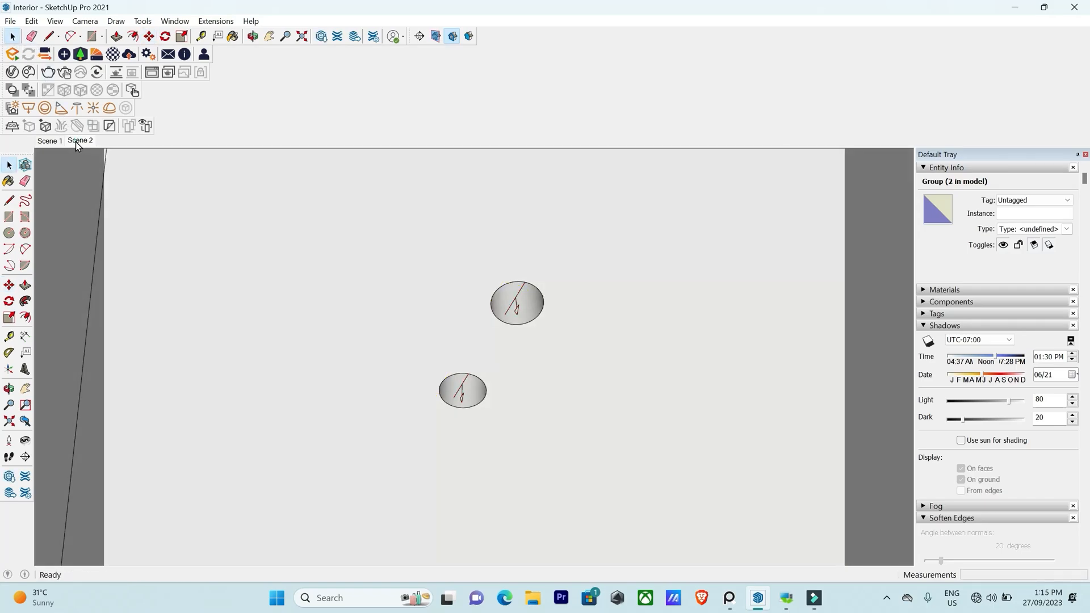
Restore the Scene 2 view, run a V-Ray interactive render of the room and stop it.
left_click(80, 140)
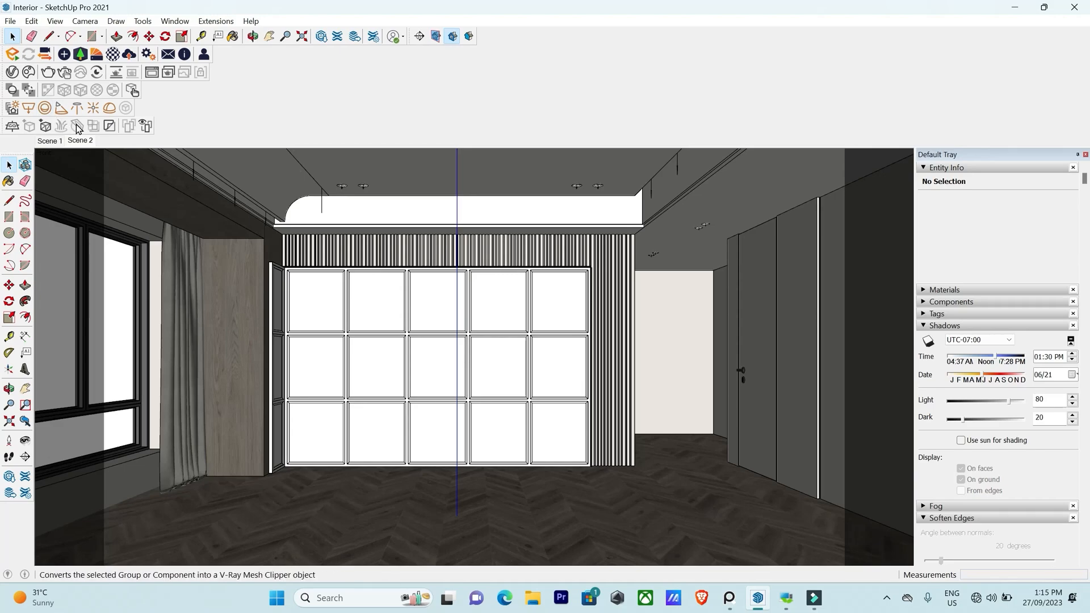
left_click(64, 75)
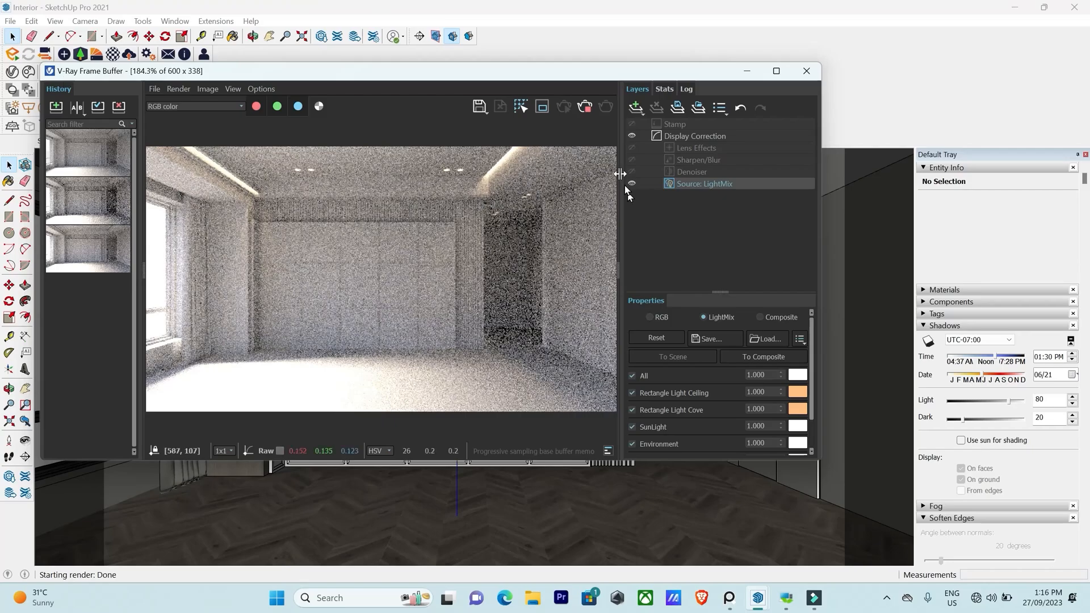
left_click(587, 110)
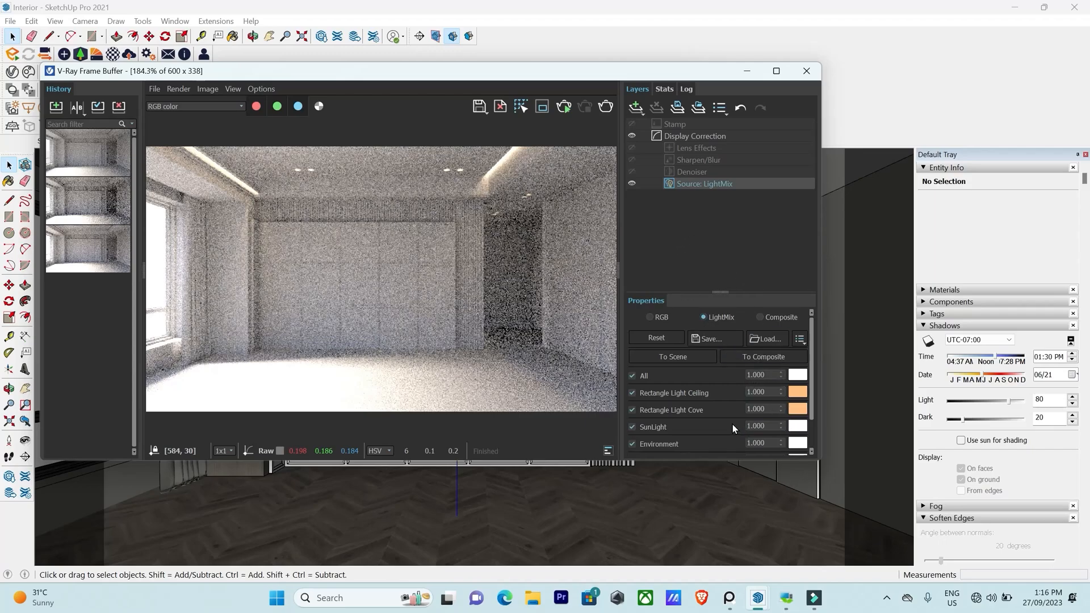
Compare the render with the Environment light off and on in LightMix, and set its intensity to 1.5.
scroll(732, 428, "down", 2)
left_click(630, 420)
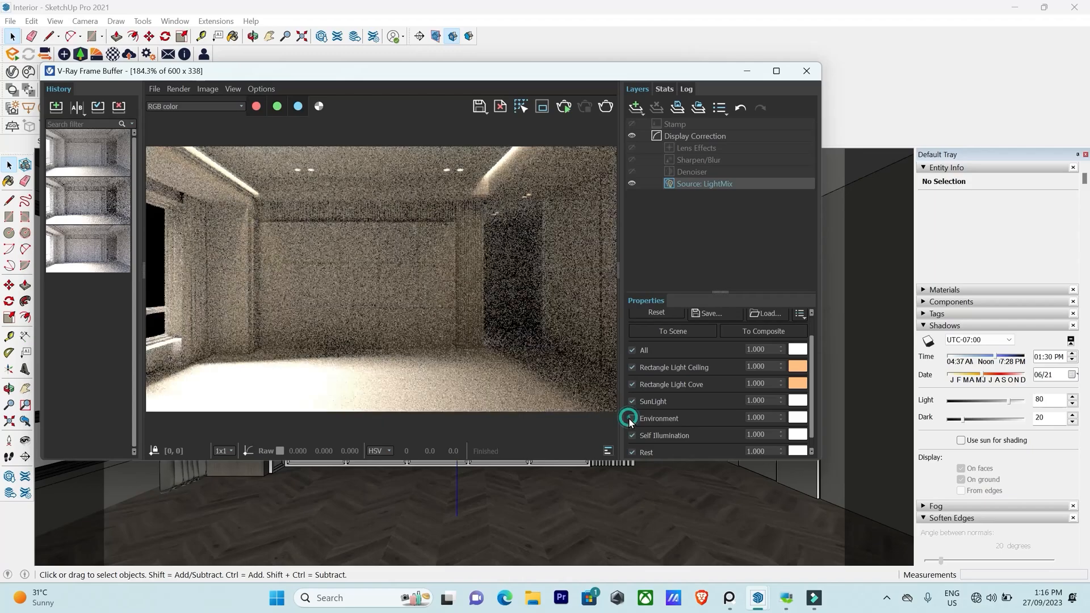
left_click(629, 420)
left_click(629, 419)
left_click(631, 419)
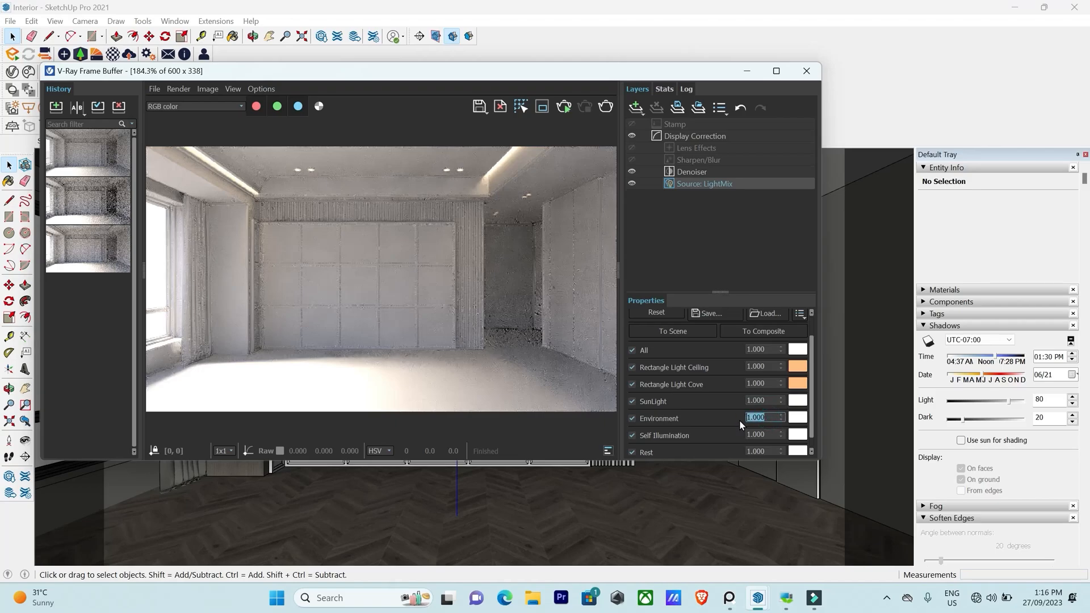
type("1.5")
key("Return")
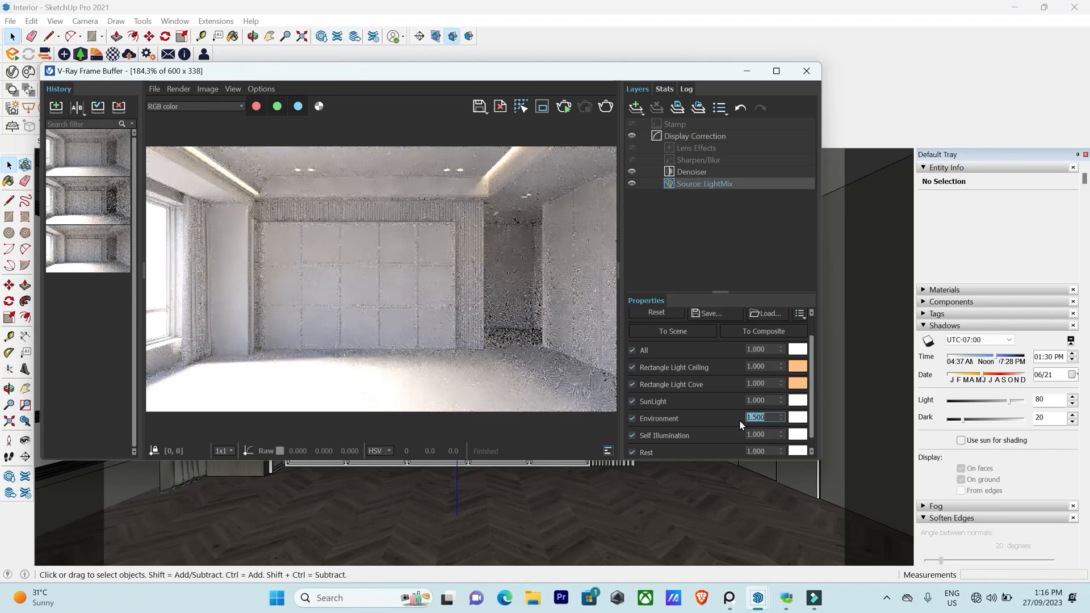
Check the brightened Environment light's effect by switching it off and on, and disable SunLight in LightMix.
left_click(633, 420)
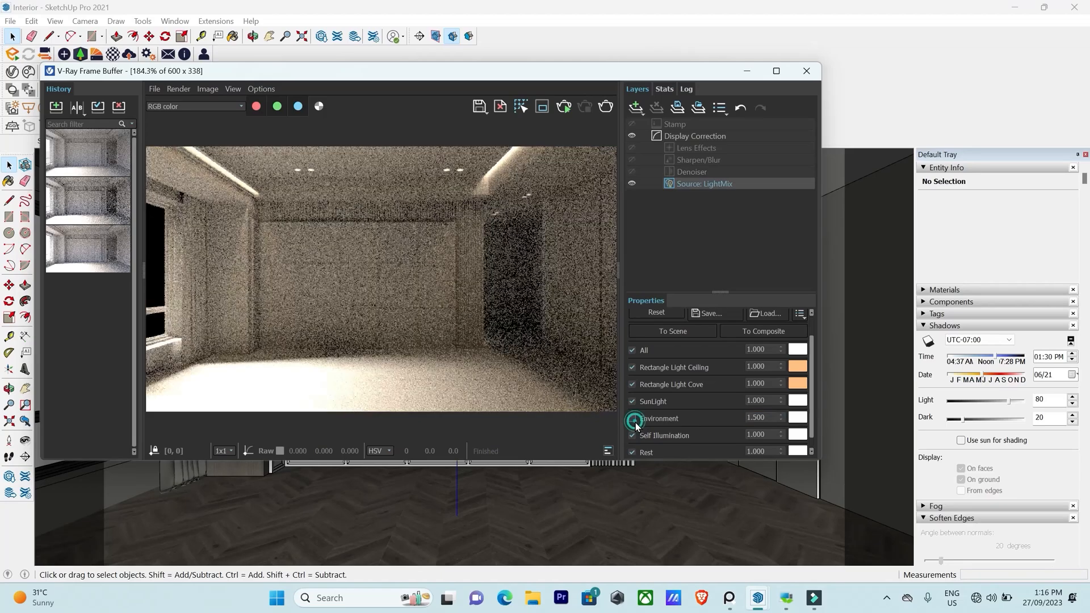
left_click(633, 419)
left_click(632, 419)
left_click(633, 419)
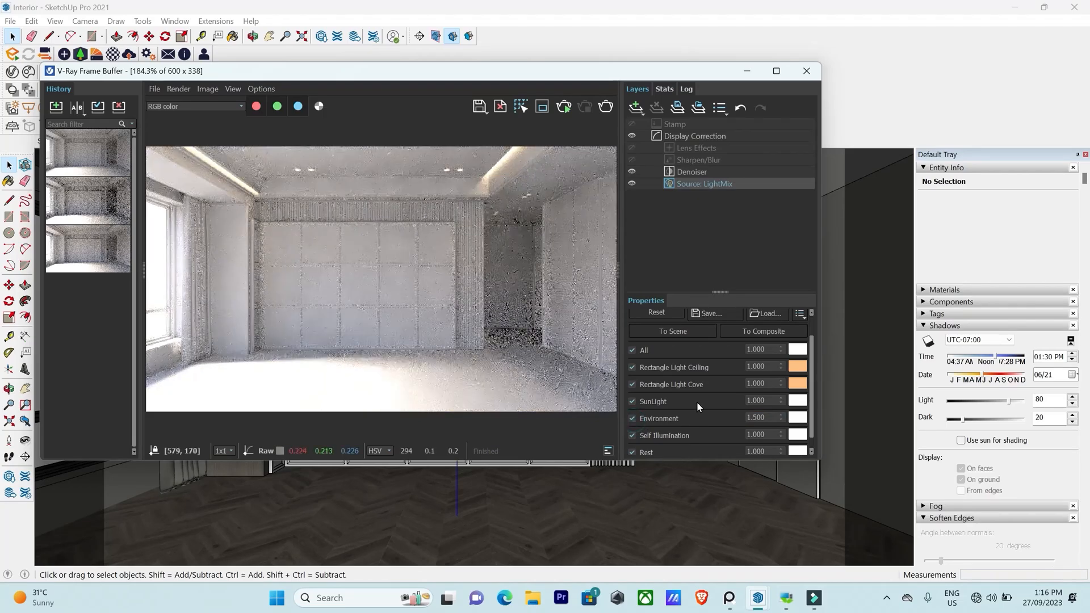
left_click(633, 401)
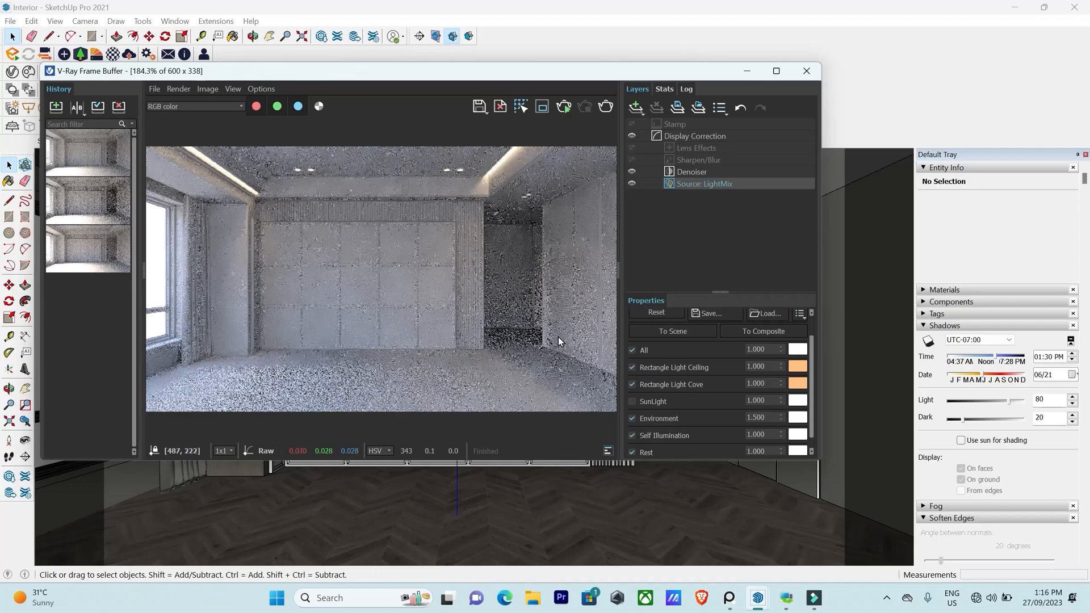
Enable the SunLight in the LightMix and set its intensity to 0.75.
left_click(632, 401)
left_click(632, 402)
left_click(632, 403)
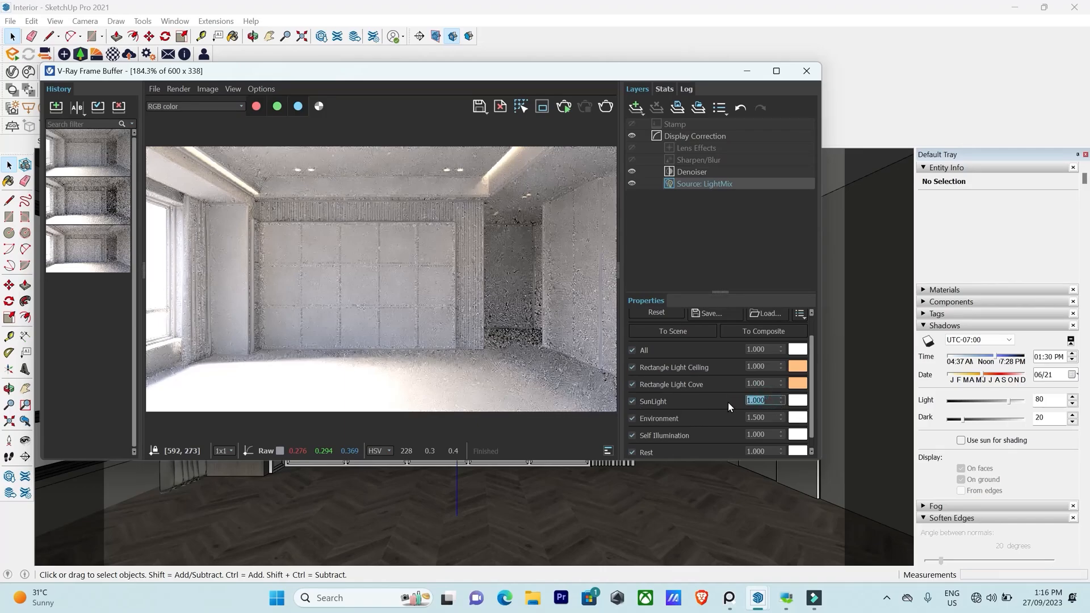
type("0.75")
key("Return")
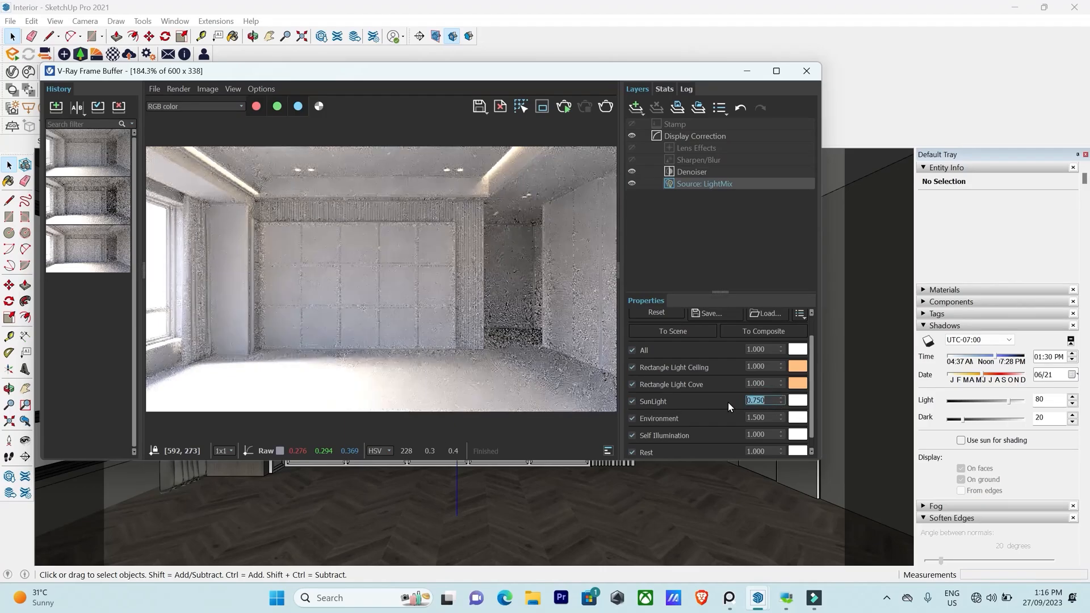
Add an Exposure correction layer to the render and raise its exposure to about 0.47.
left_click(636, 108)
left_click(669, 211)
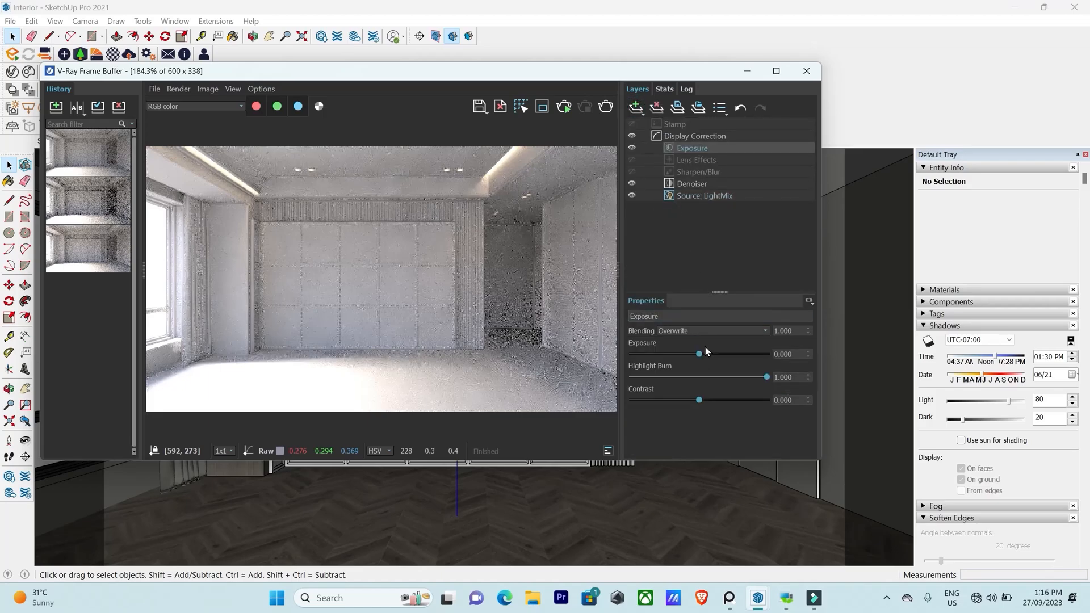
left_click_drag(700, 354, 706, 356)
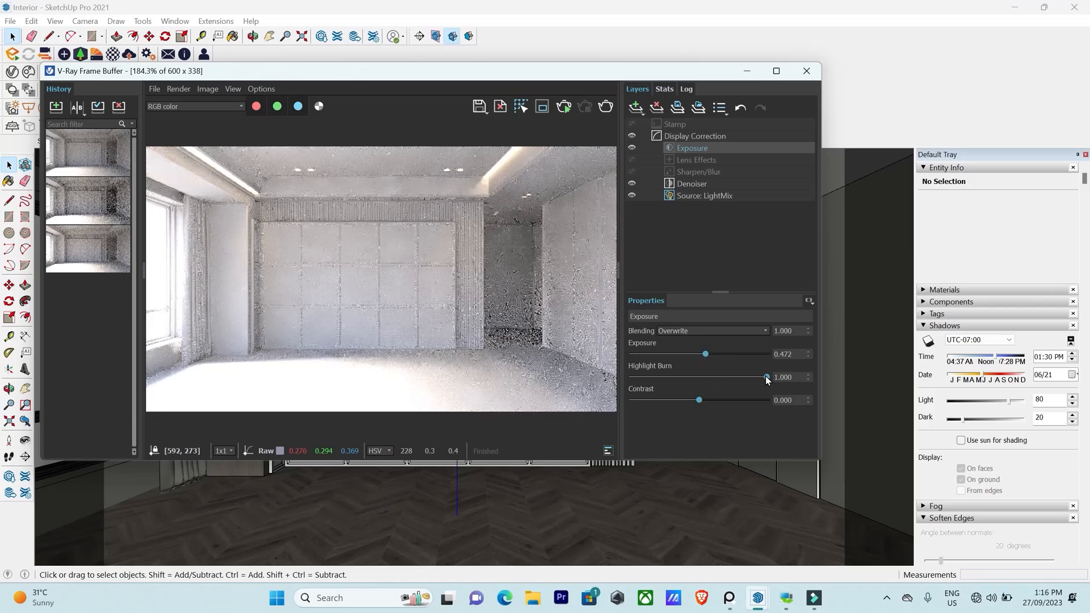
Compare the render with the Exposure layer off and on, and raise its contrast to about 0.11.
left_click(632, 147)
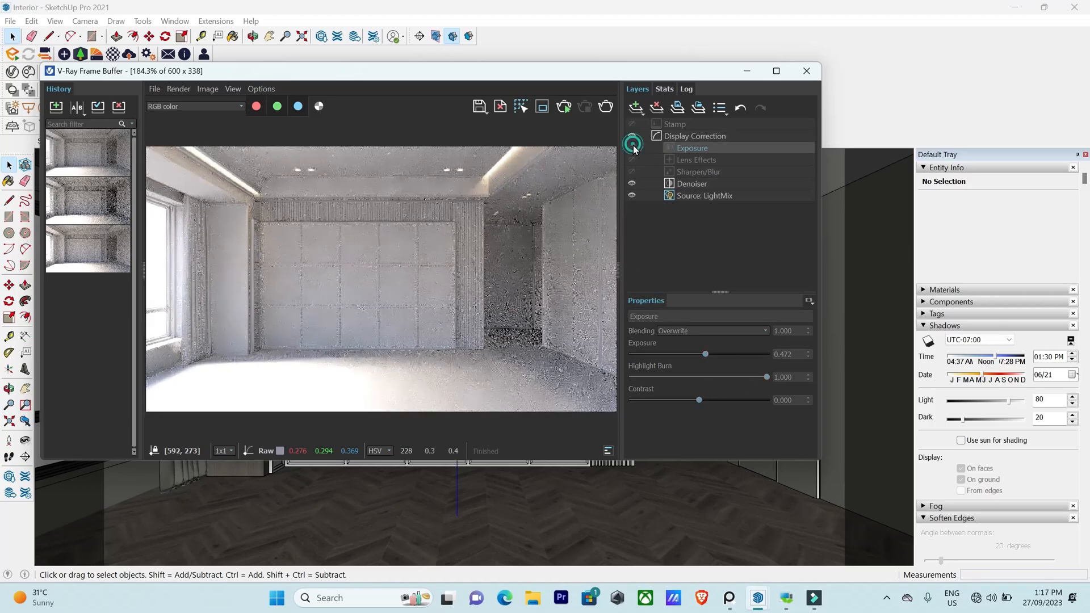
left_click(632, 148)
left_click(632, 147)
left_click(632, 148)
left_click(632, 148)
left_click(632, 148)
left_click_drag(701, 400, 710, 403)
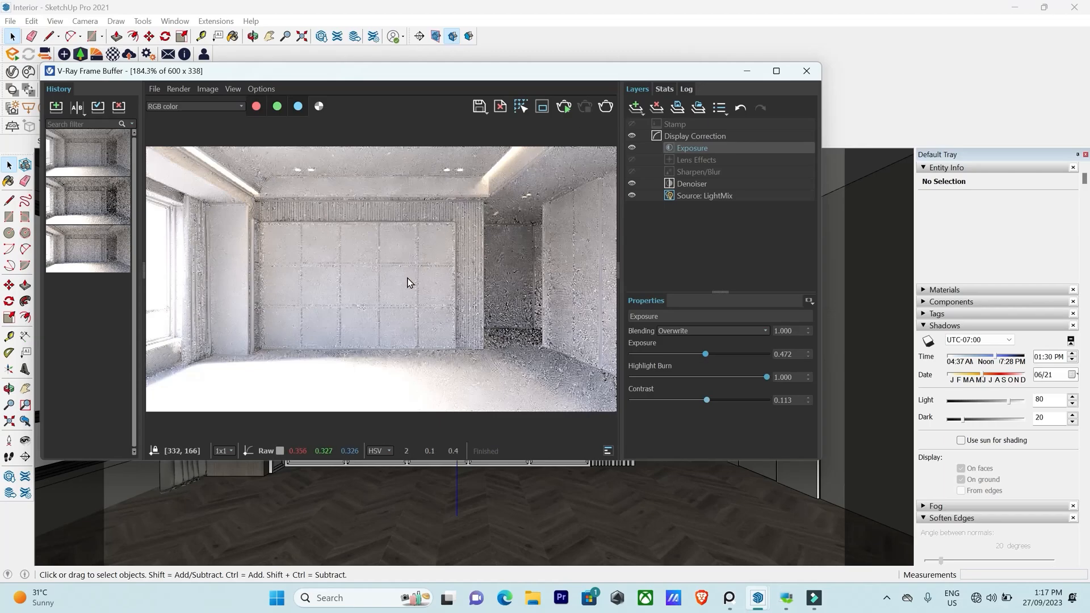
Close the frame buffer and draw a ground rectangle about 8129 × 1120 mm outside the building's window side.
left_click(806, 73)
middle_click_drag(625, 255, 520, 524)
scroll(494, 382, "down", 10)
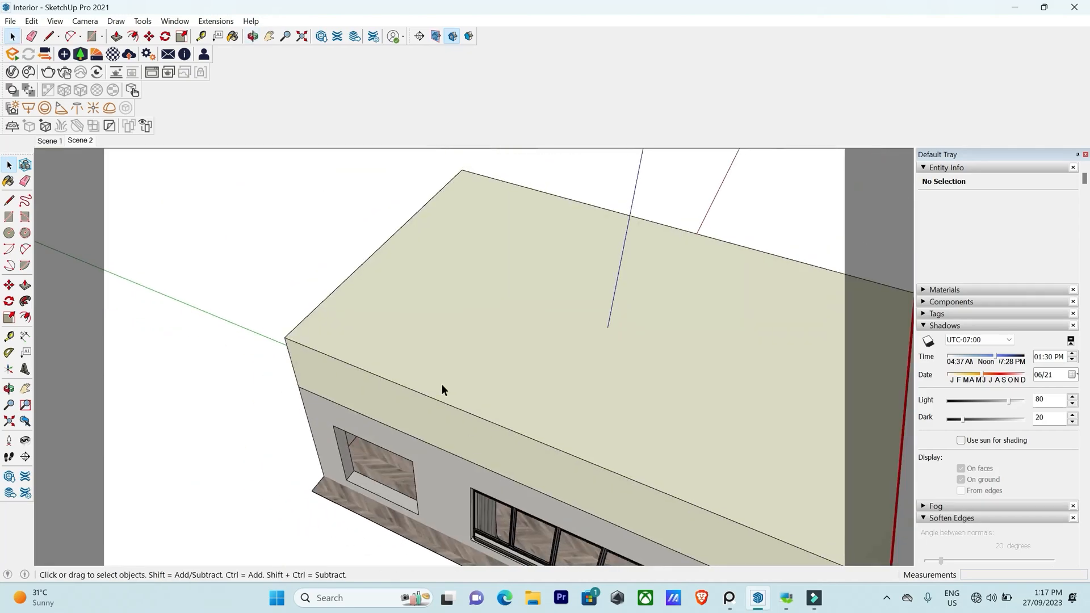
scroll(352, 375, "down", 2)
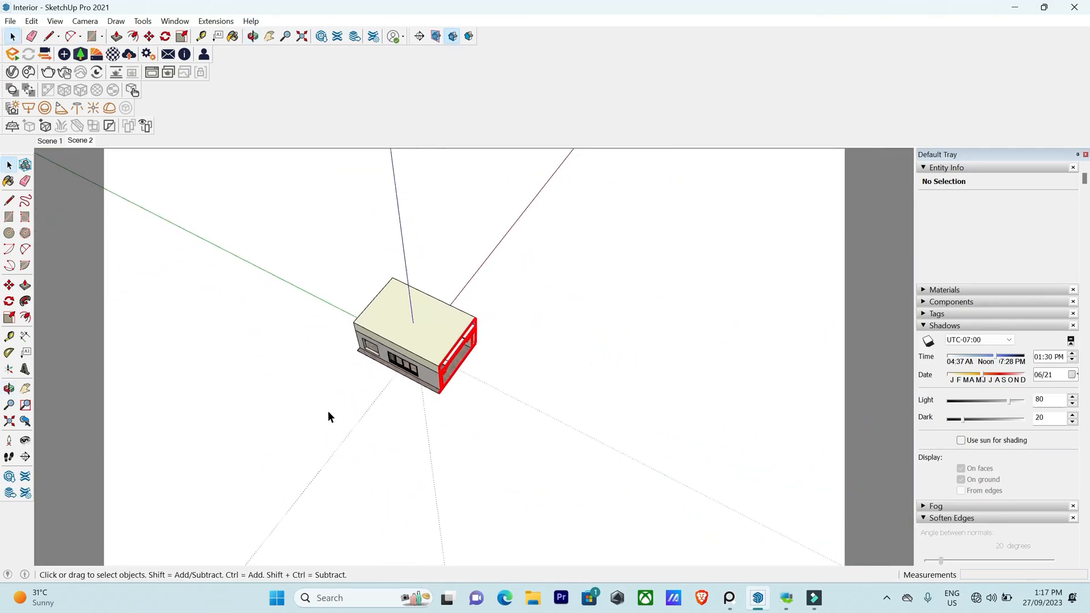
key("r")
scroll(244, 454, "up", 1)
left_click(229, 470)
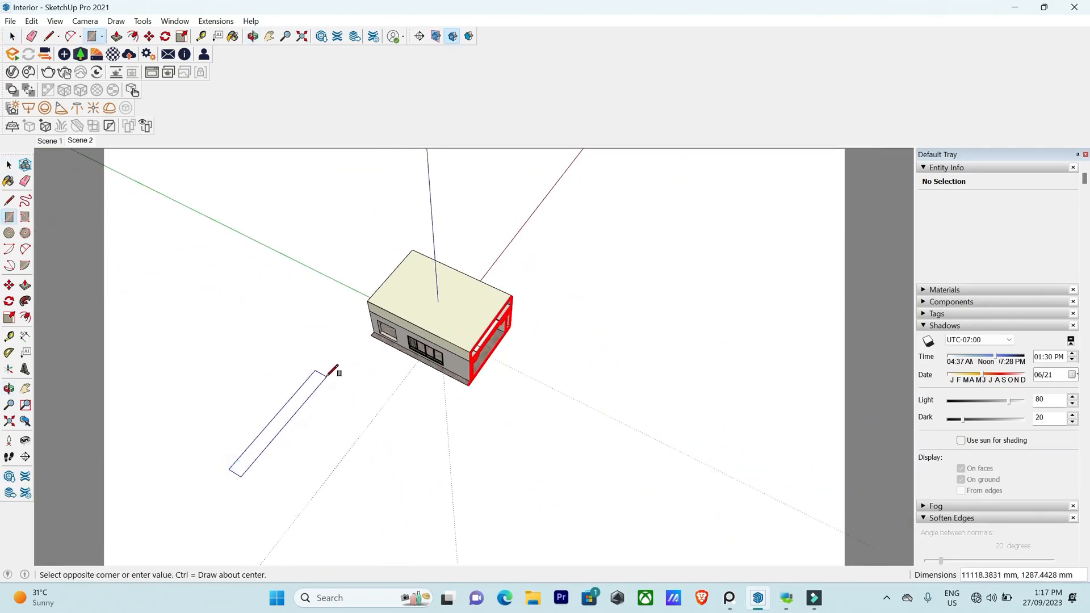
left_click(307, 399)
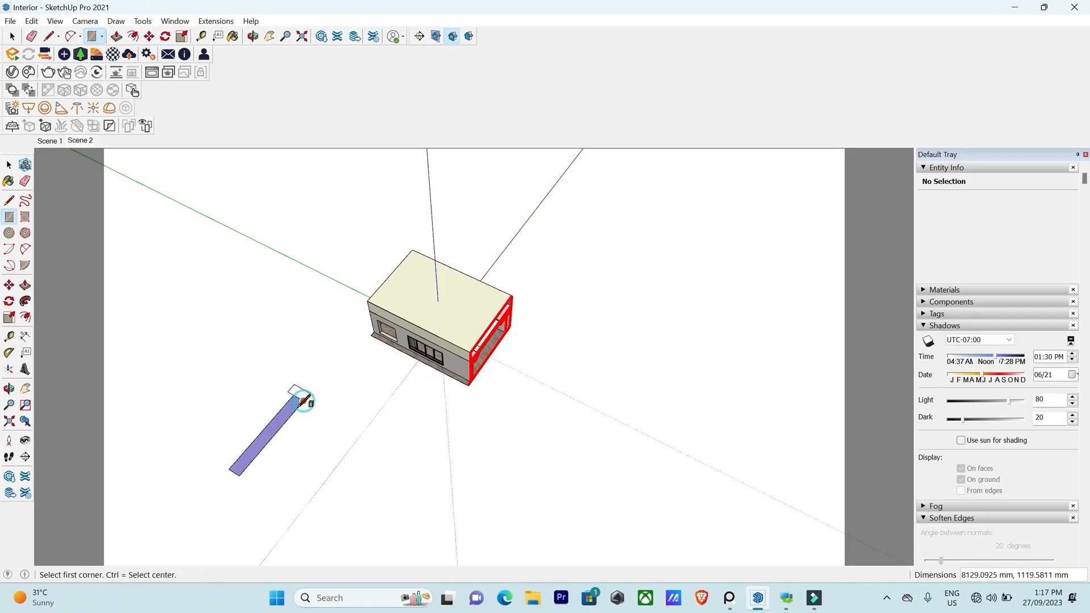
Push/Pull the rectangle up into a tall slab and adjust its thickness from the broad face.
key("p")
left_click(280, 426)
left_click(248, 400)
left_click(248, 400)
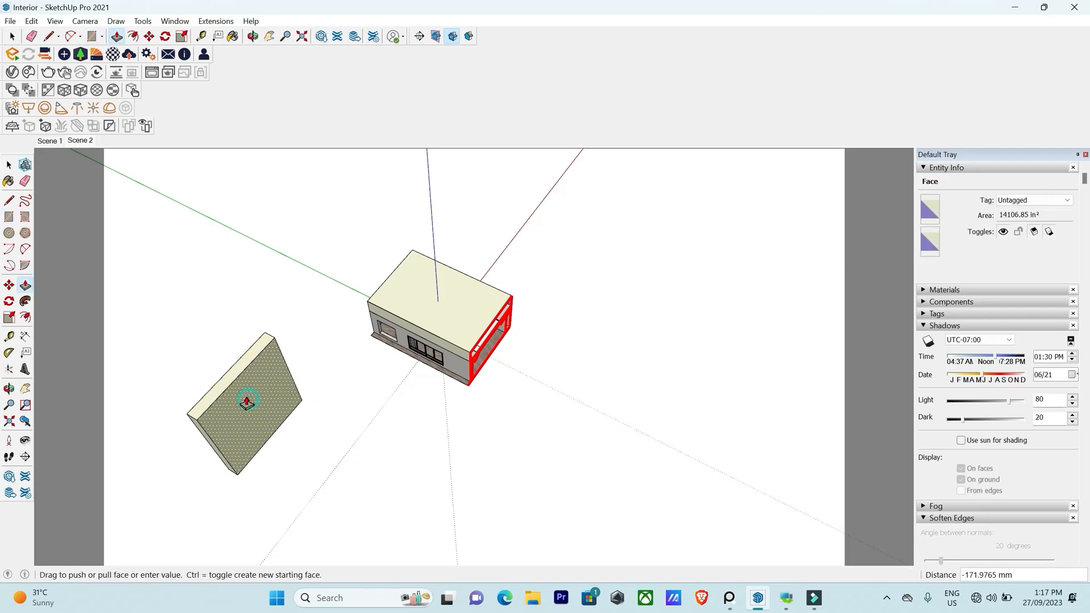
left_click(241, 399)
Select the whole slab with all its faces and edges and make it a group.
middle_click_drag(241, 398, 292, 404)
key("space")
double_click(272, 415)
triple_click(272, 420)
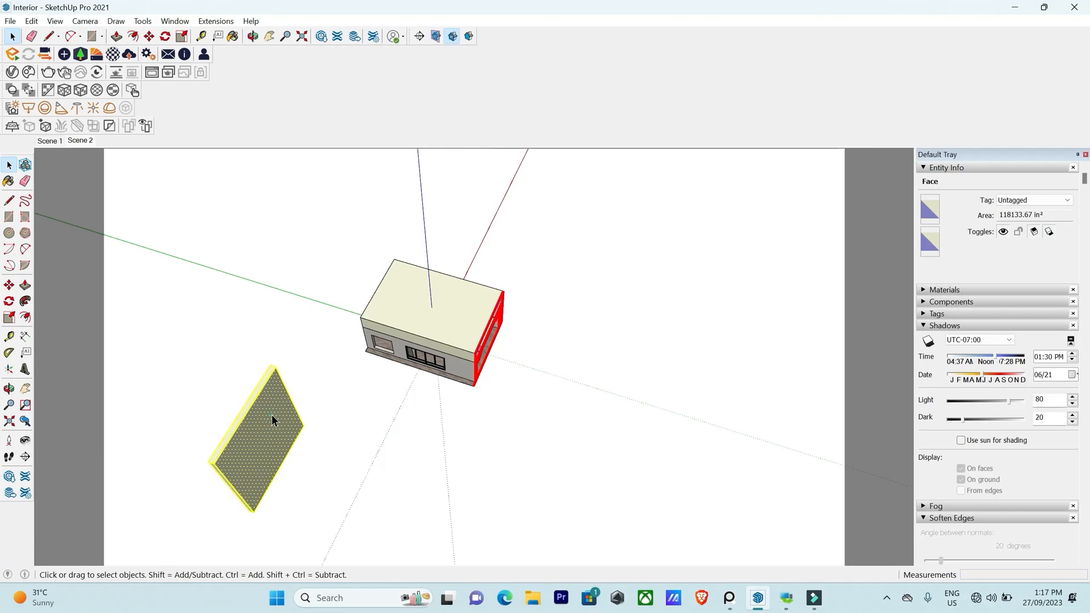
right_click(273, 419)
left_click(335, 197)
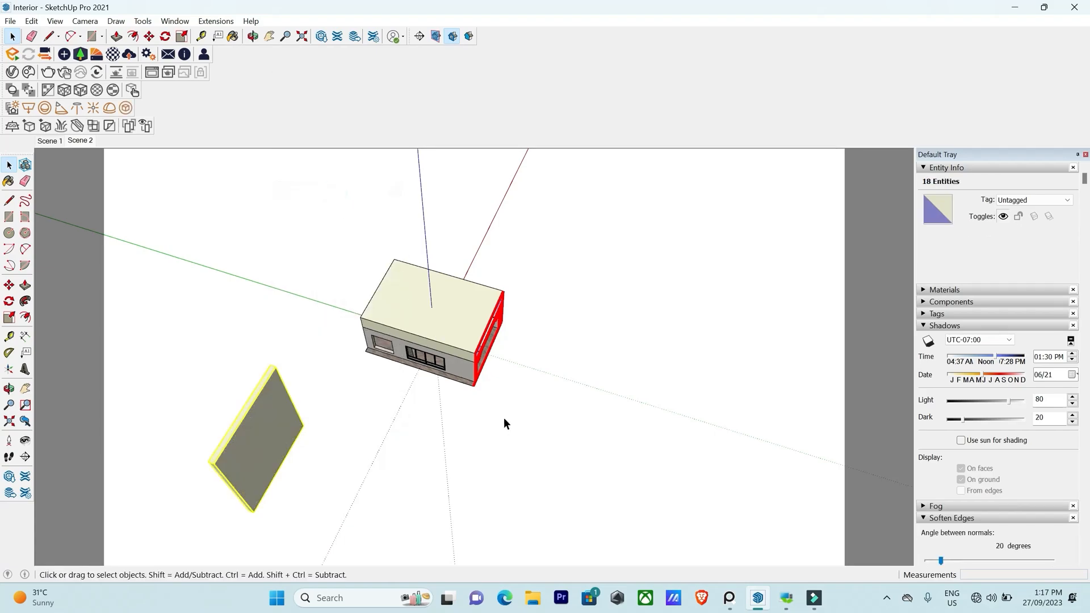
Copy the slab group to a parallel position beside the original, outside the windows.
middle_click_drag(504, 420, 446, 382)
key("m")
left_click(275, 499)
key("ctrl")
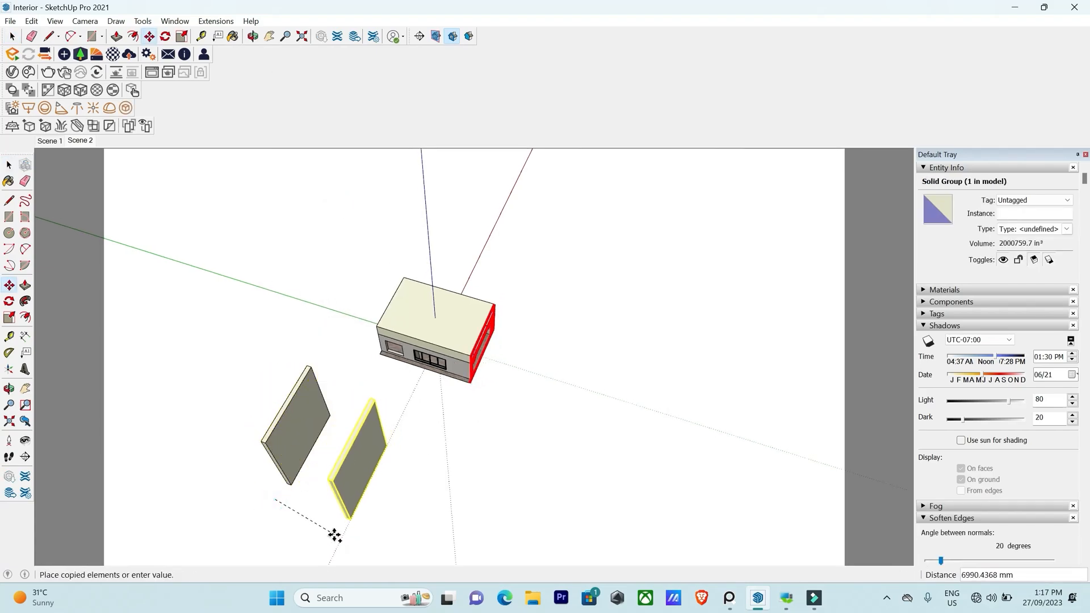
left_click(324, 522)
key("space")
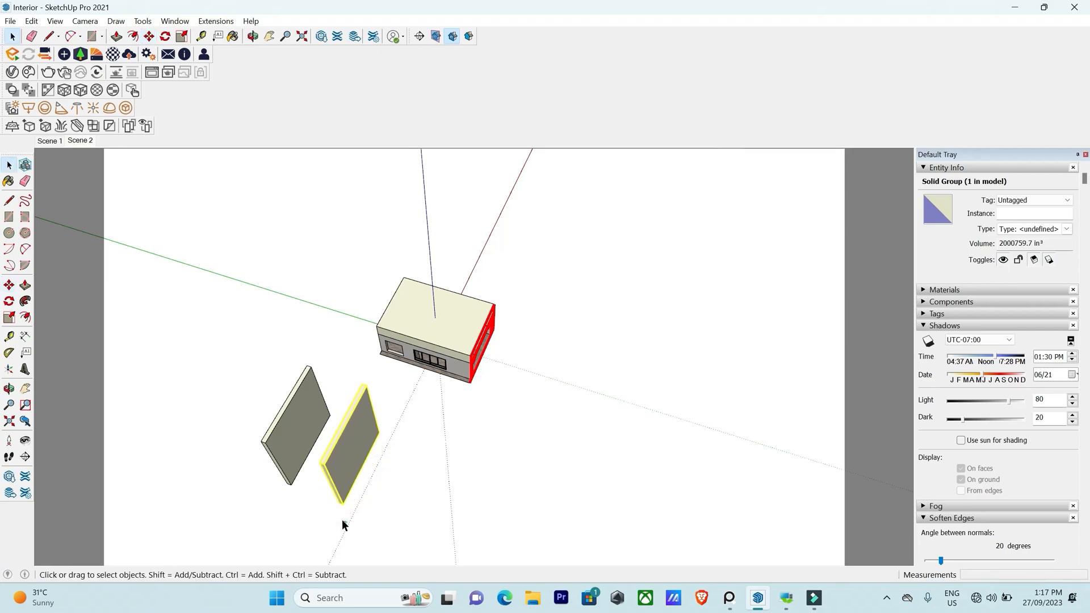
Select both slabs and rotate them together in the ground plane so they stand at an angle outside the windows.
left_click_drag(344, 523, 214, 431)
middle_click_drag(270, 453, 312, 459)
key("q")
left_click(299, 511)
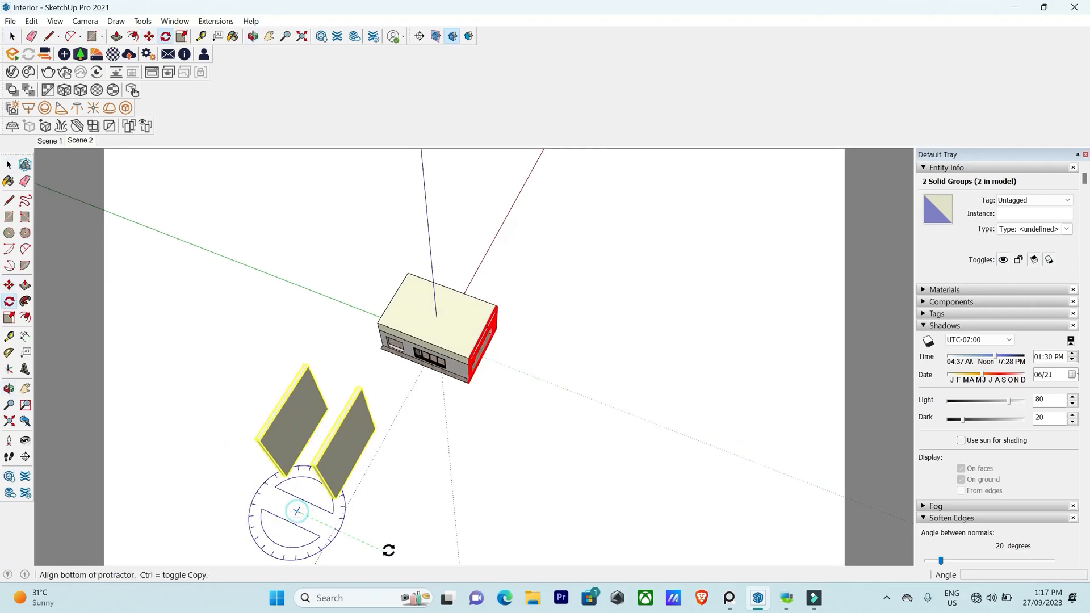
left_click(392, 540)
left_click(399, 486)
key("space")
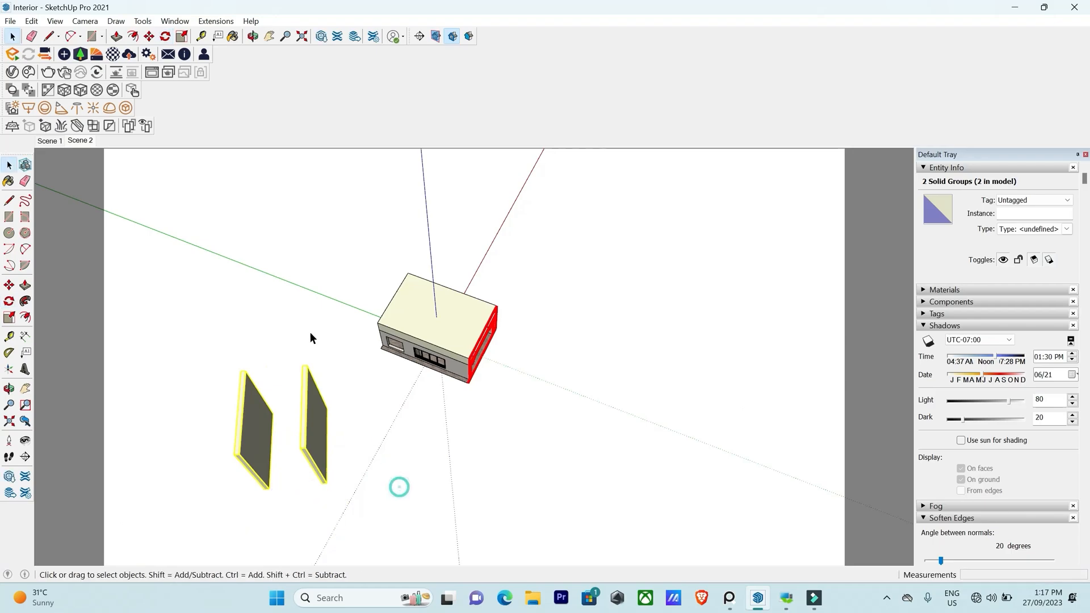
Return to Scene 2, start an interactive render of the room, and close the frame buffer.
left_click(80, 141)
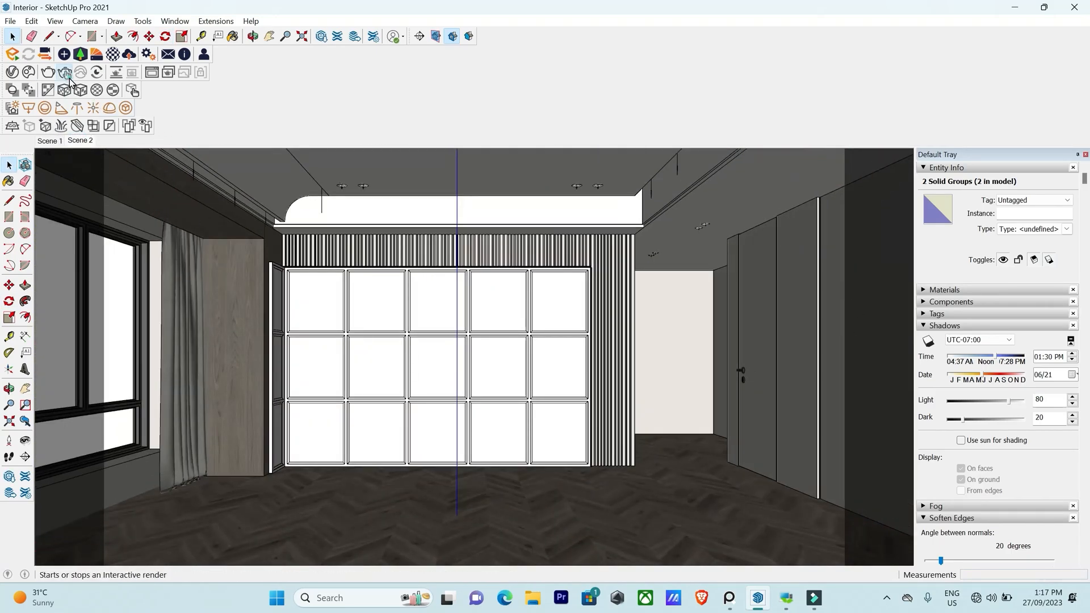
left_click(66, 73)
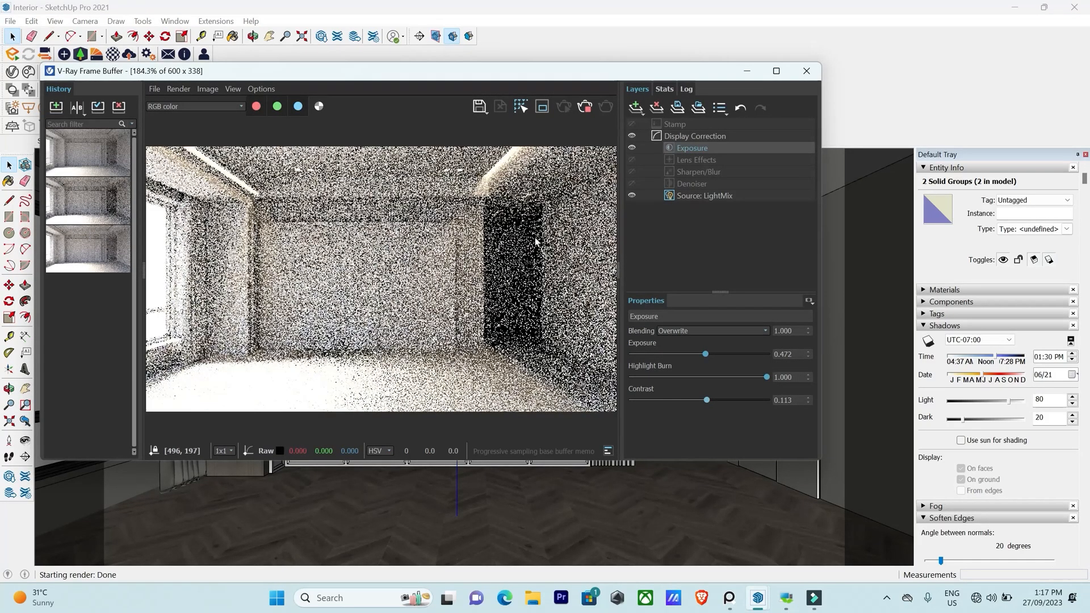
left_click(806, 70)
Lower the two selected slabs together along the vertical axis.
scroll(585, 396, "down", 10)
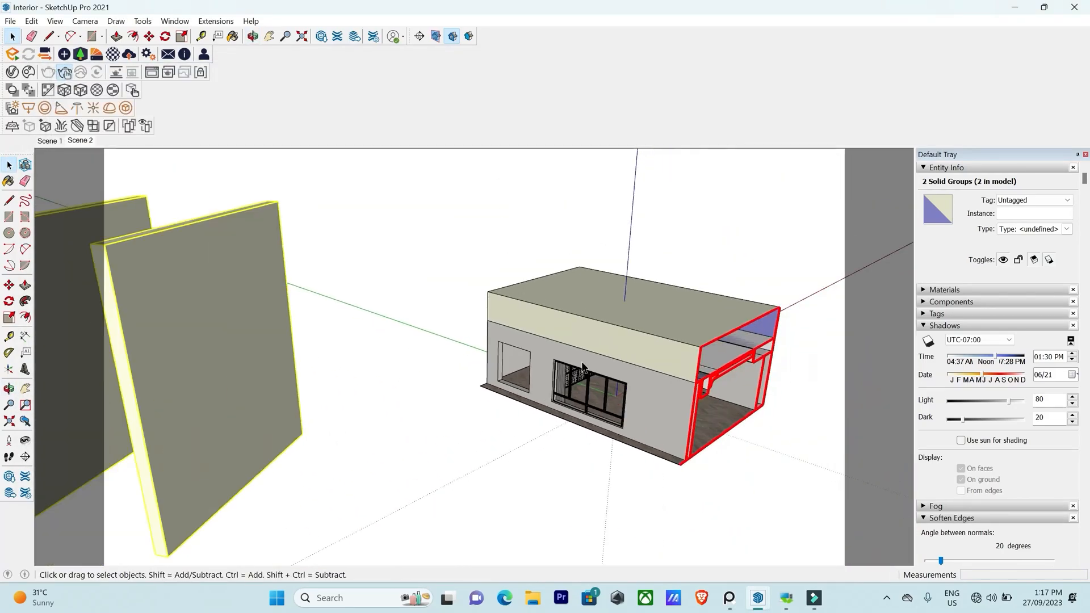
key("m")
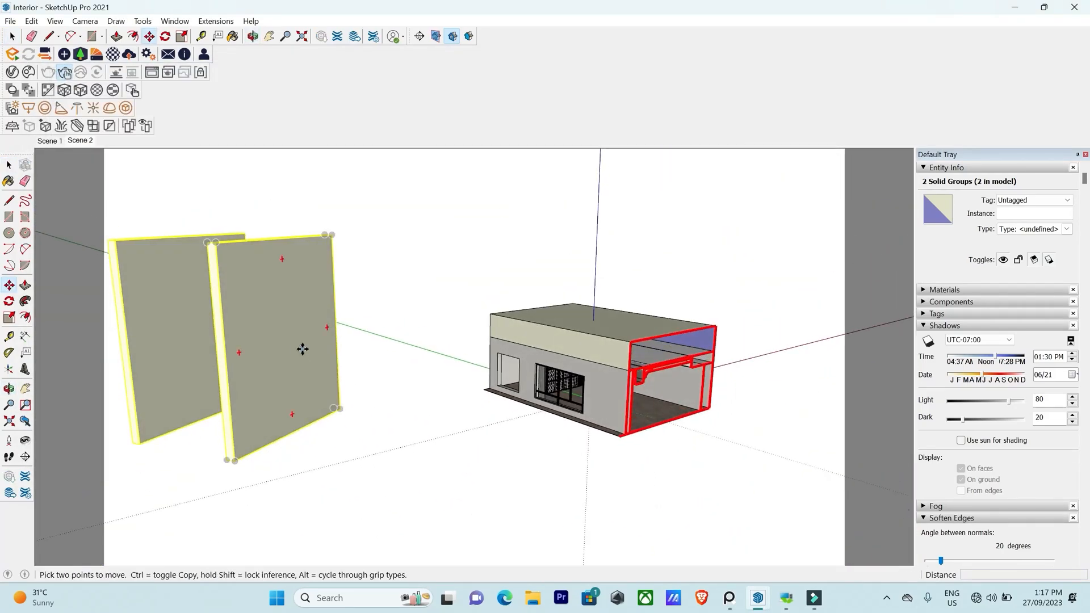
left_click(302, 351)
left_click(305, 395)
middle_click_drag(324, 335, 341, 382)
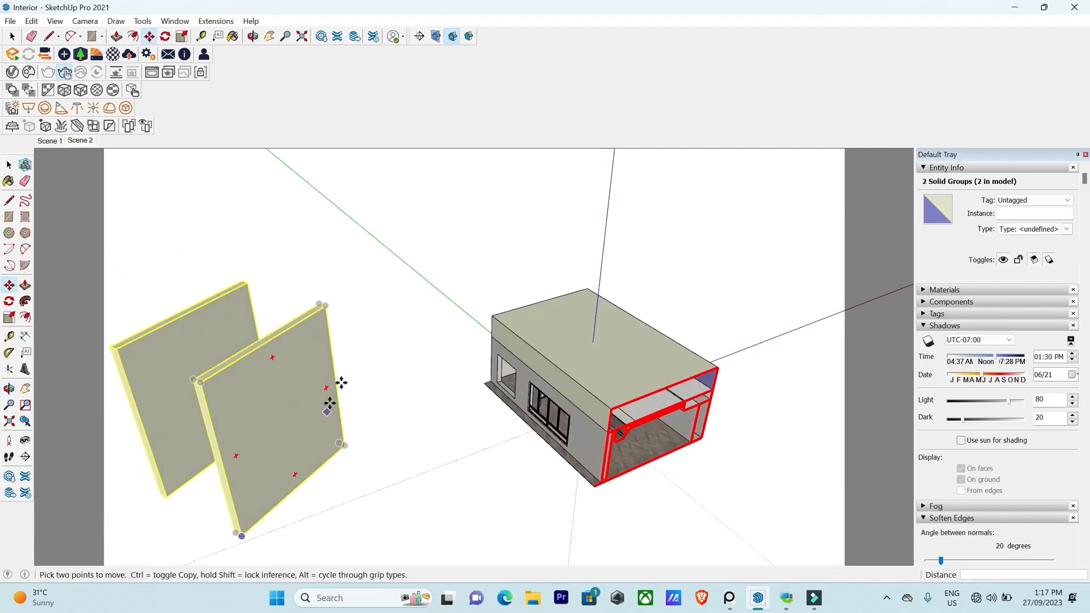
scroll(358, 376, "down", 2)
Paint both slabs with the dark grey Color M06 from the Colors collection.
key("space")
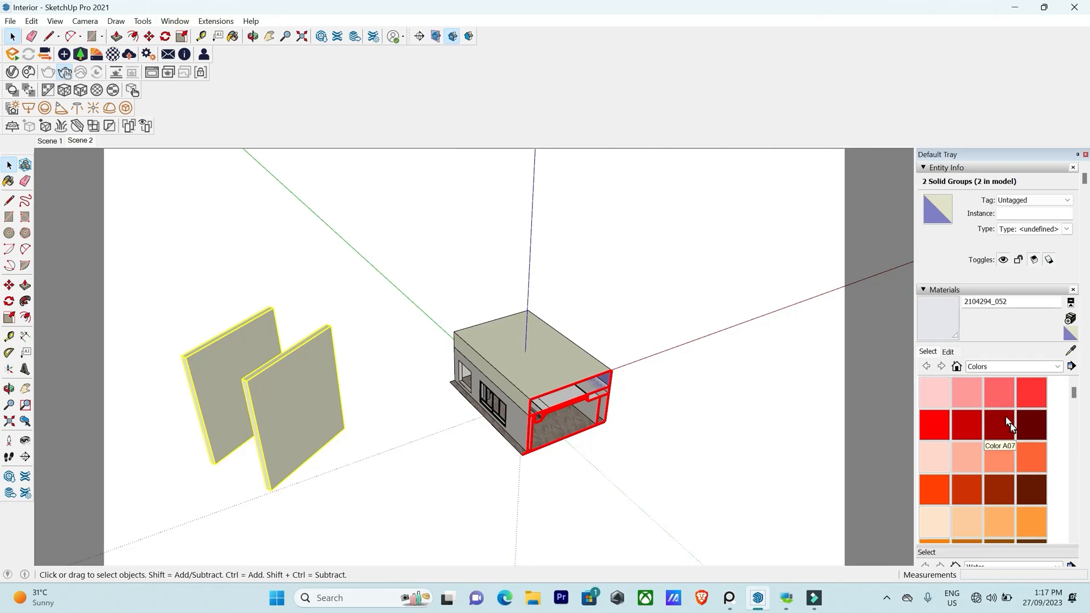
scroll(1005, 431, "down", 15)
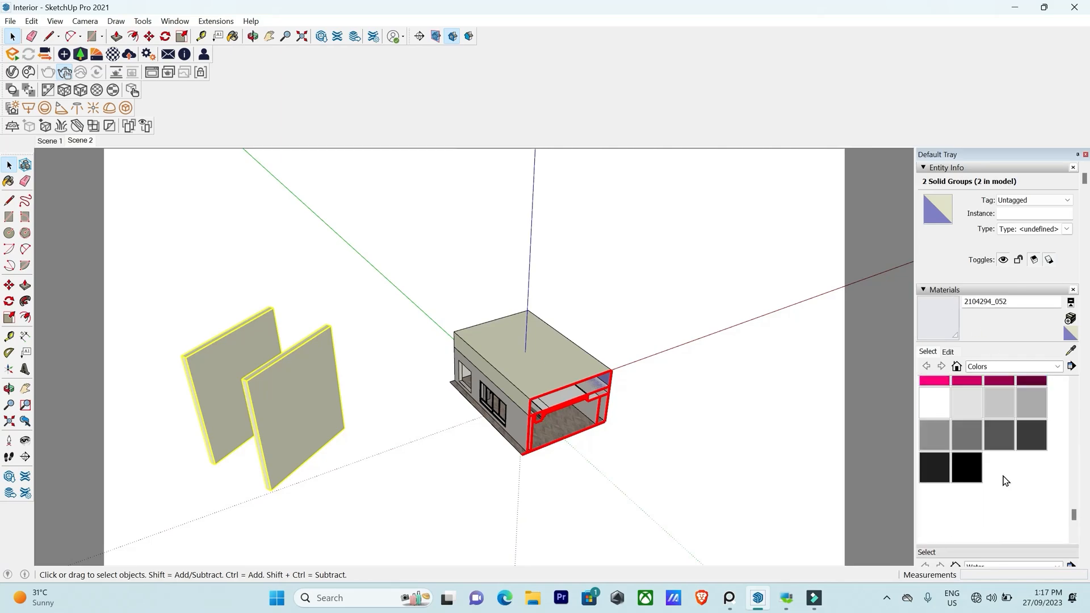
left_click(1002, 431)
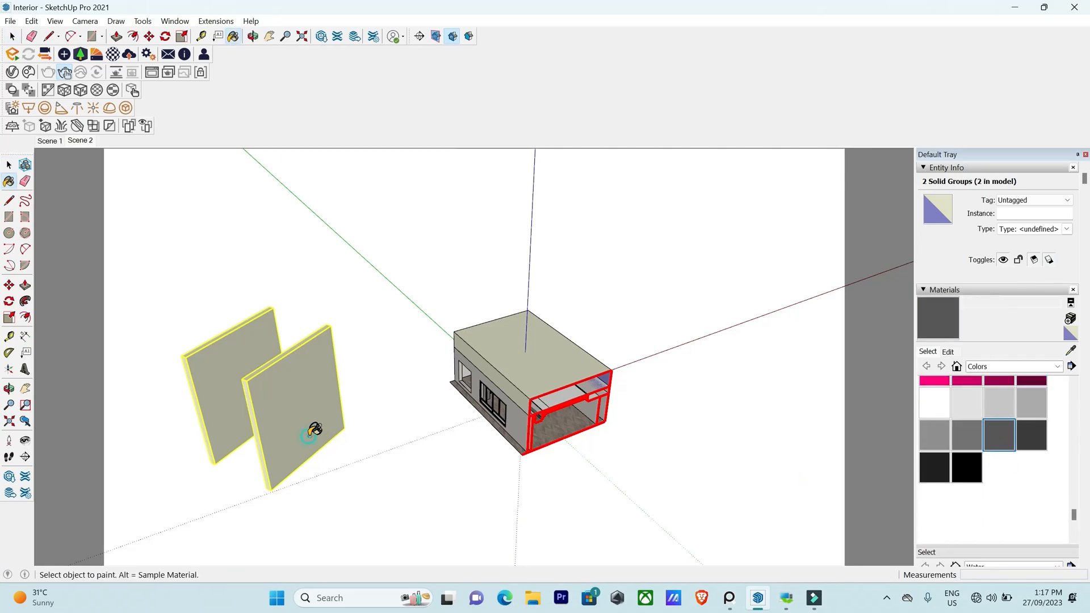
left_click(311, 433)
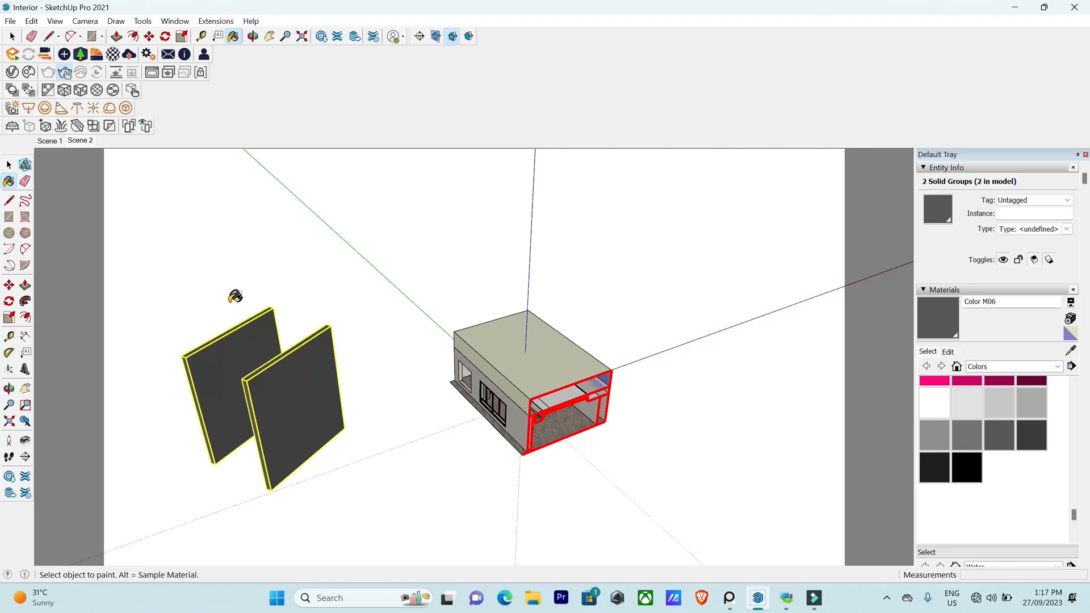
From Scene 2, turn off Material Override in the render settings and restart the interactive render.
left_click(80, 141)
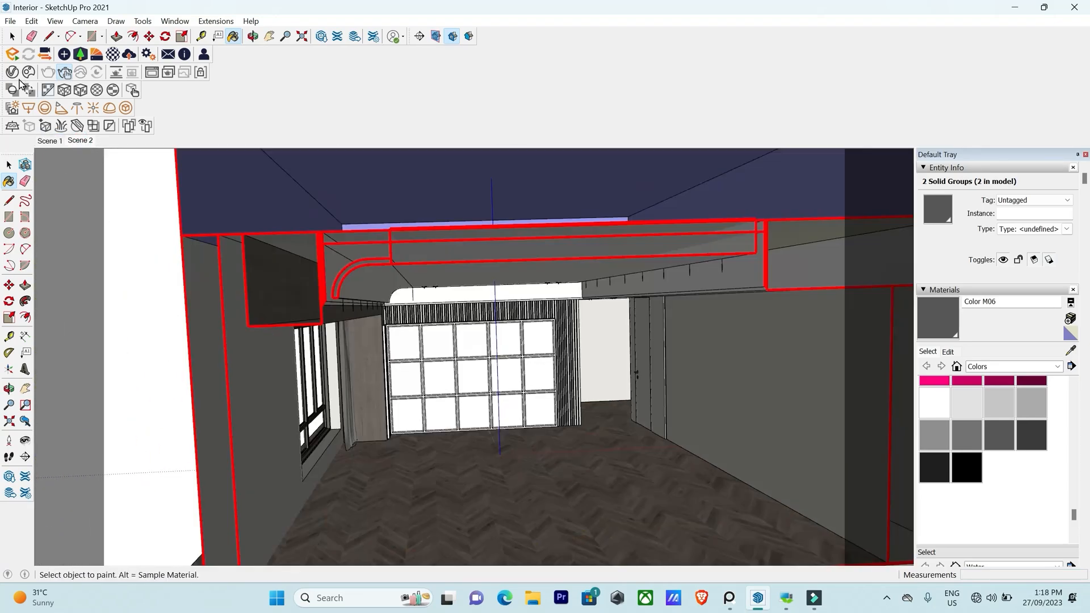
left_click(11, 71)
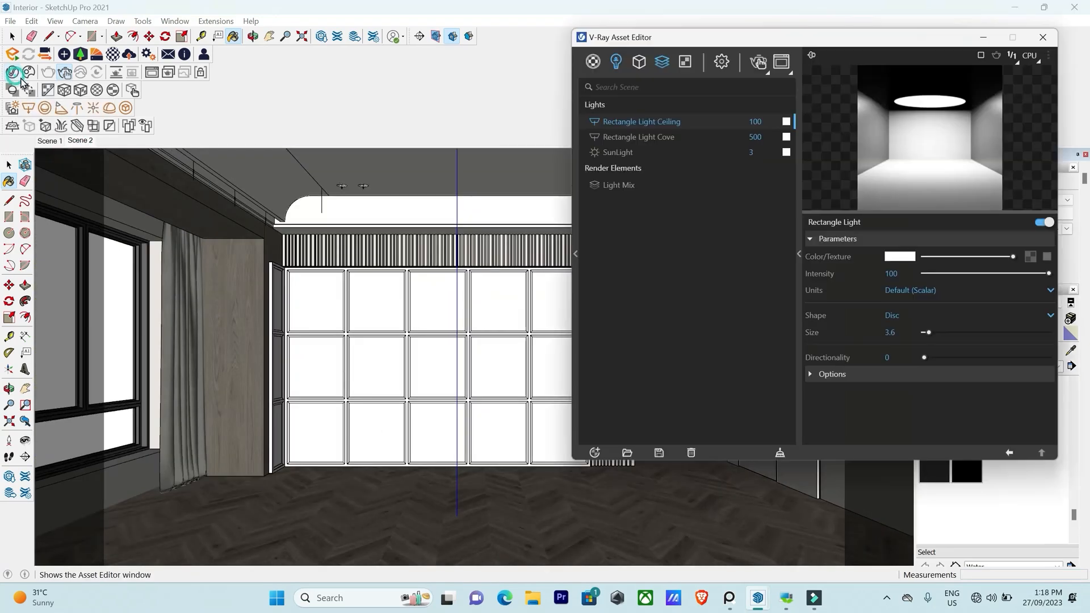
left_click(721, 64)
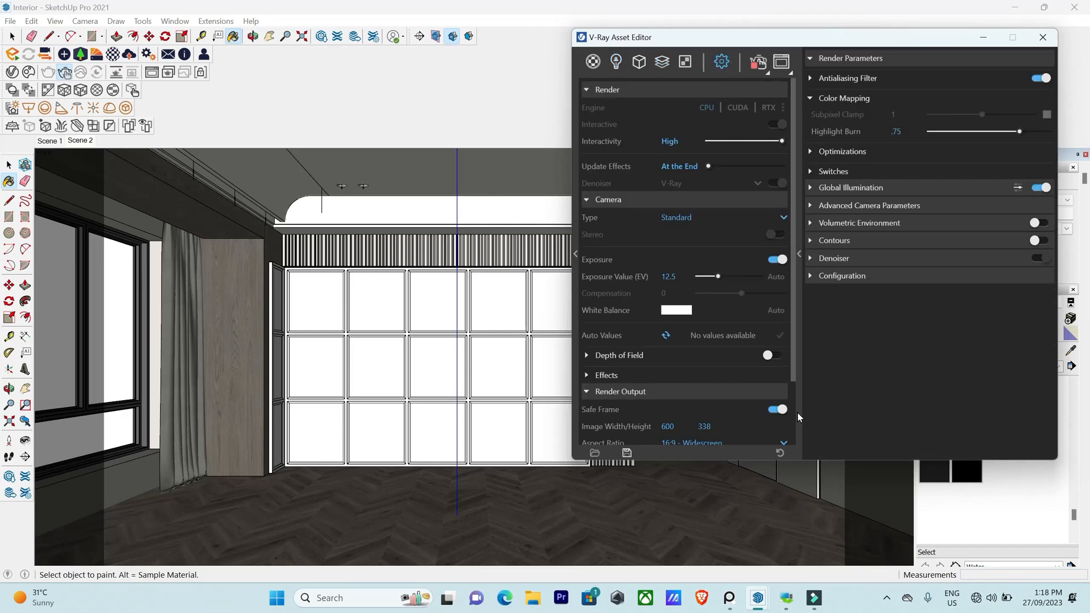
left_click(590, 201)
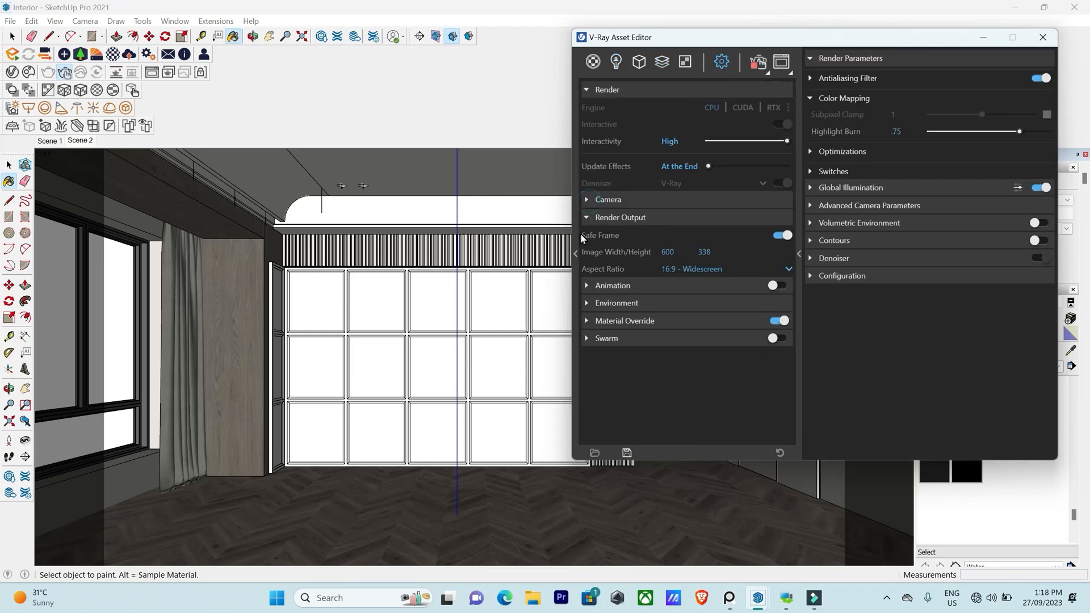
left_click(586, 219)
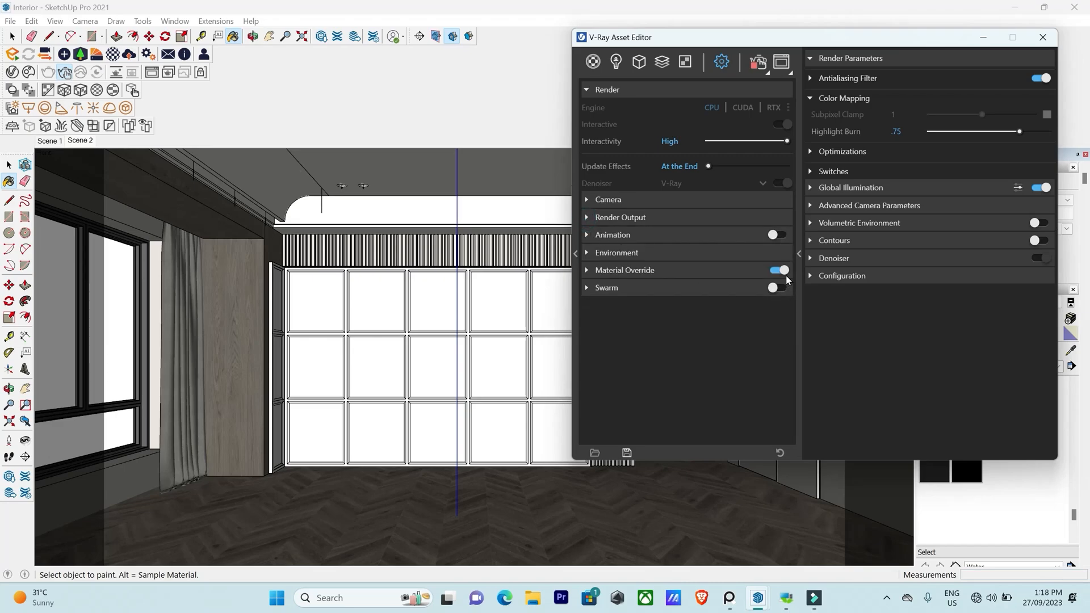
left_click(758, 62)
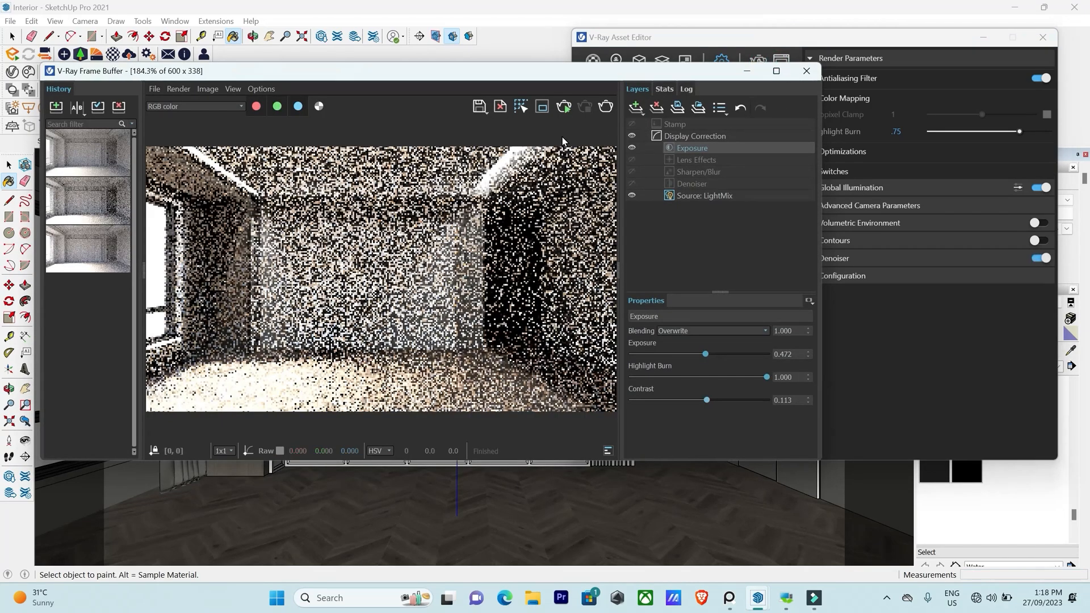
left_click(566, 107)
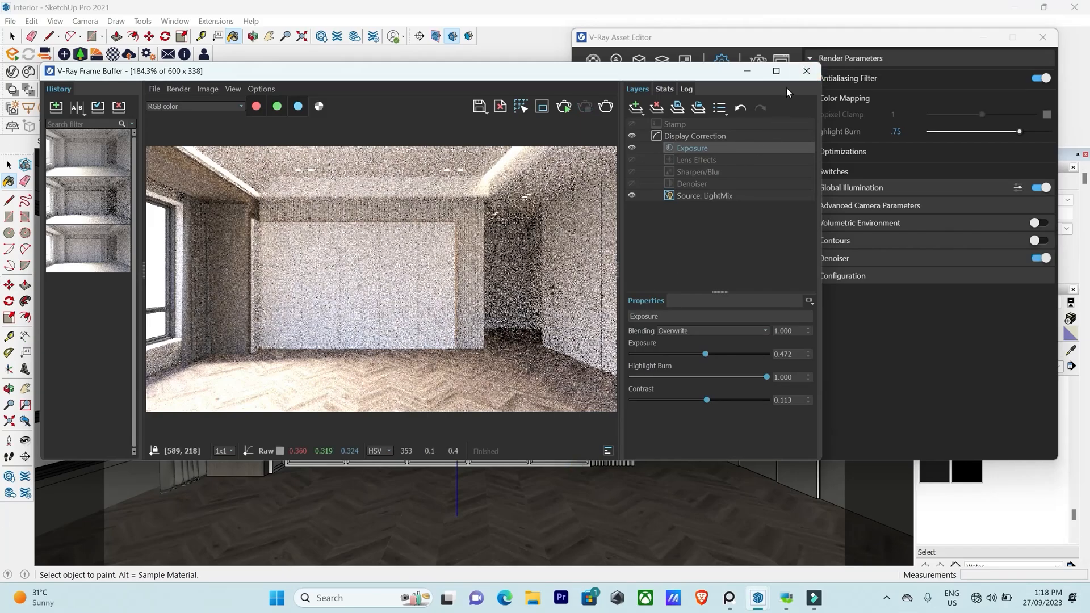
Copy the two outdoor slabs together about 11,572 mm sideways to form a second pair in front of the room.
left_click(747, 71)
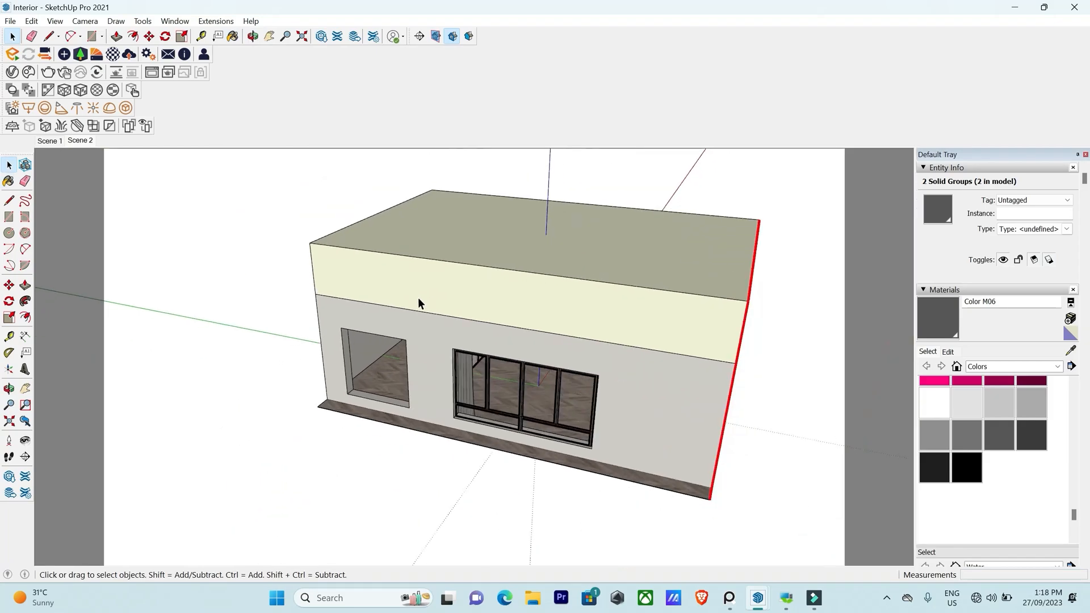
scroll(418, 303, "down", 5)
middle_click_drag(363, 352, 378, 412)
key("m")
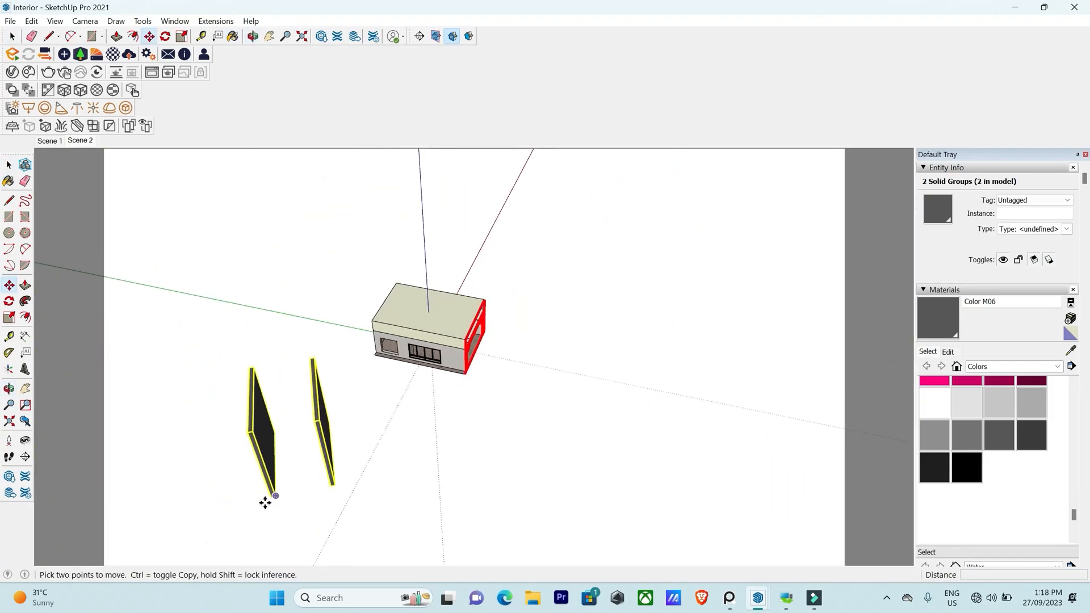
left_click(218, 487)
key("ctrl")
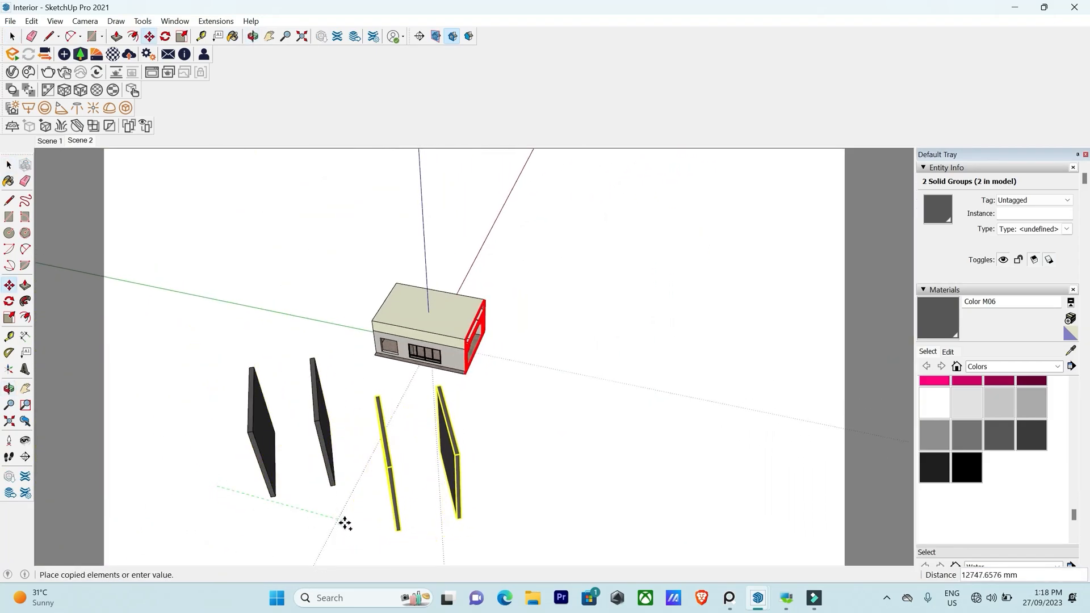
left_click(331, 522)
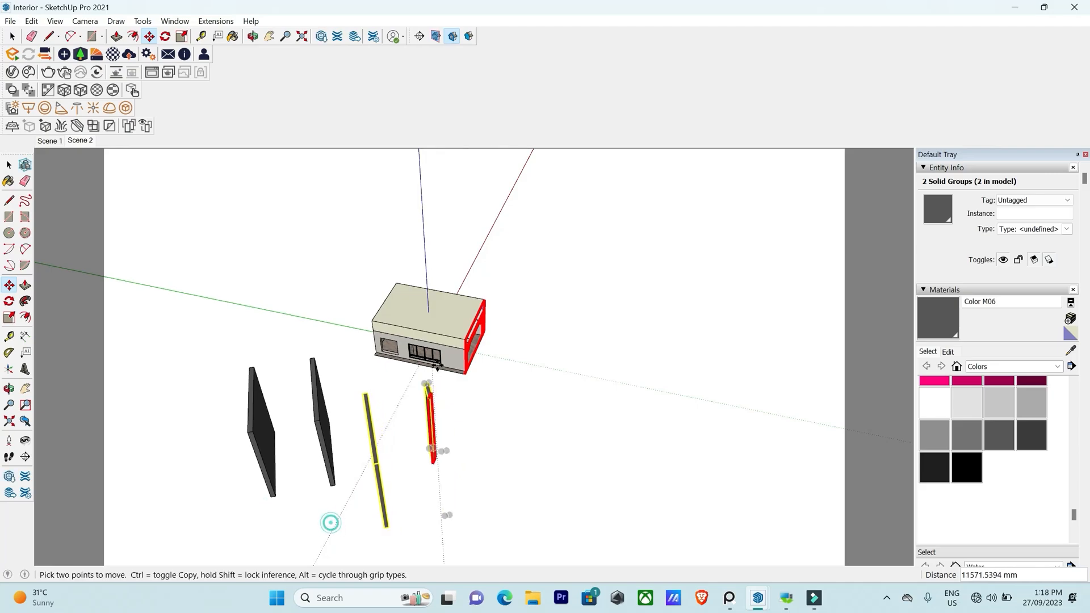
Select all four slabs and move them together about 4,164 mm along the red axis towards the building.
middle_click_drag(437, 366, 331, 441)
key("space")
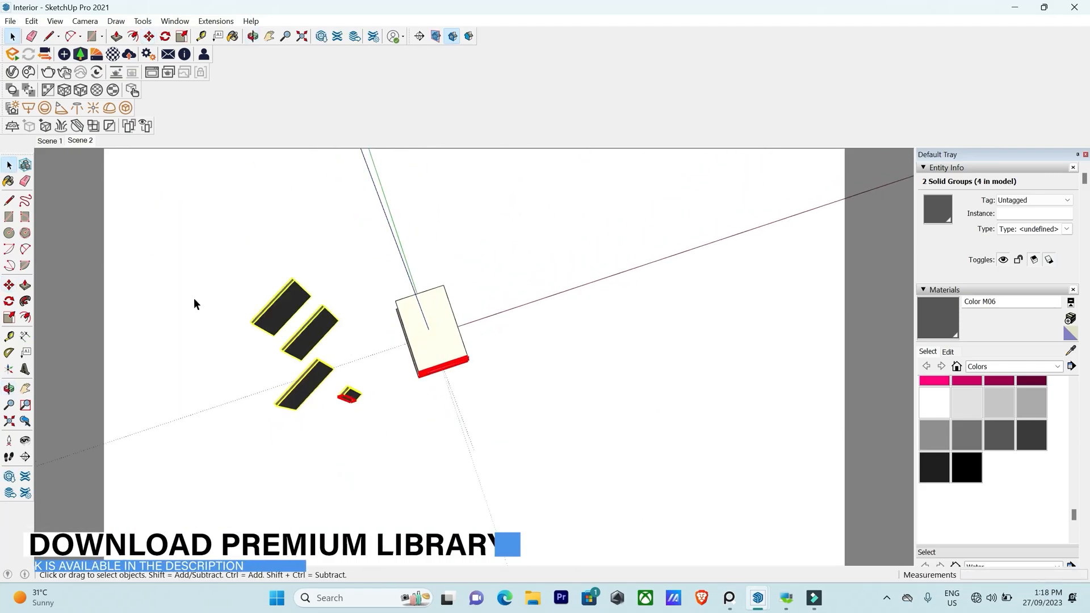
key("ctrl+a")
key("m")
left_click(339, 479)
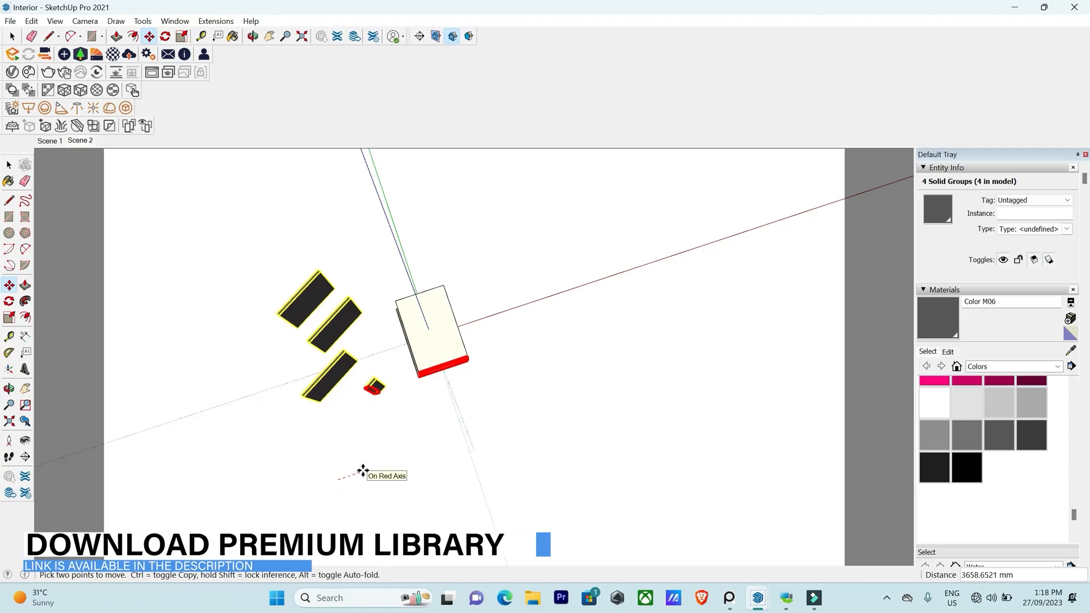
left_click(364, 469)
Return to Scene 2, run an interactive render with the four slabs in place, and stop it.
left_click(78, 140)
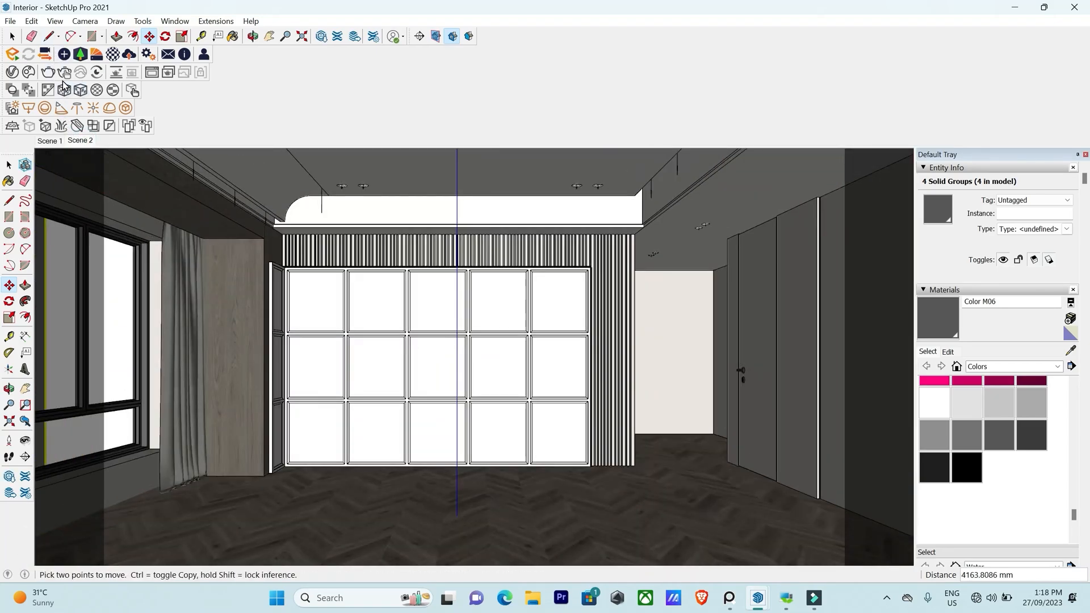
left_click(64, 72)
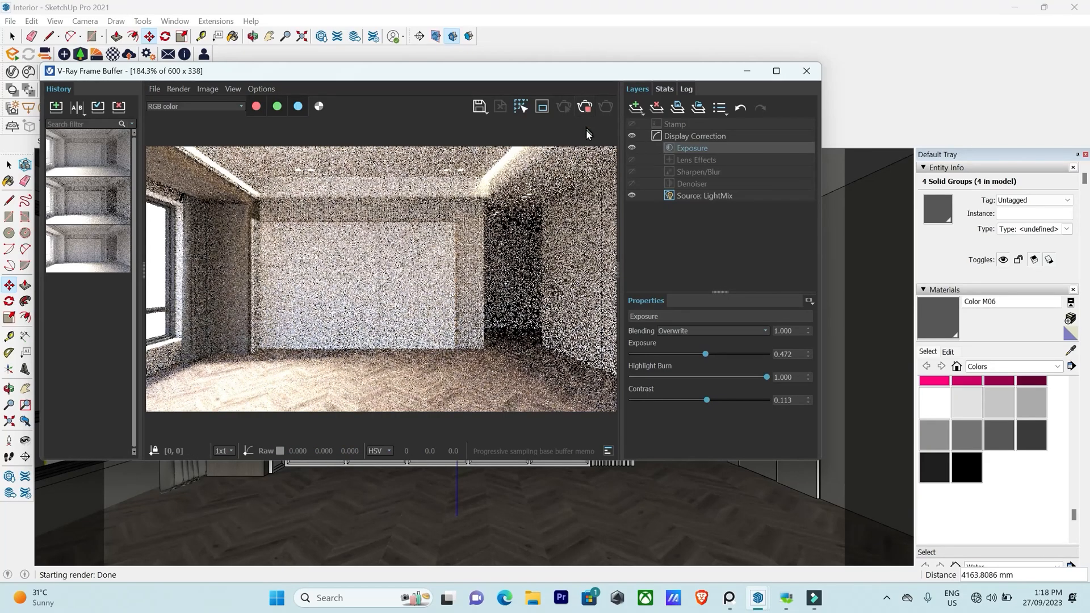
left_click(586, 111)
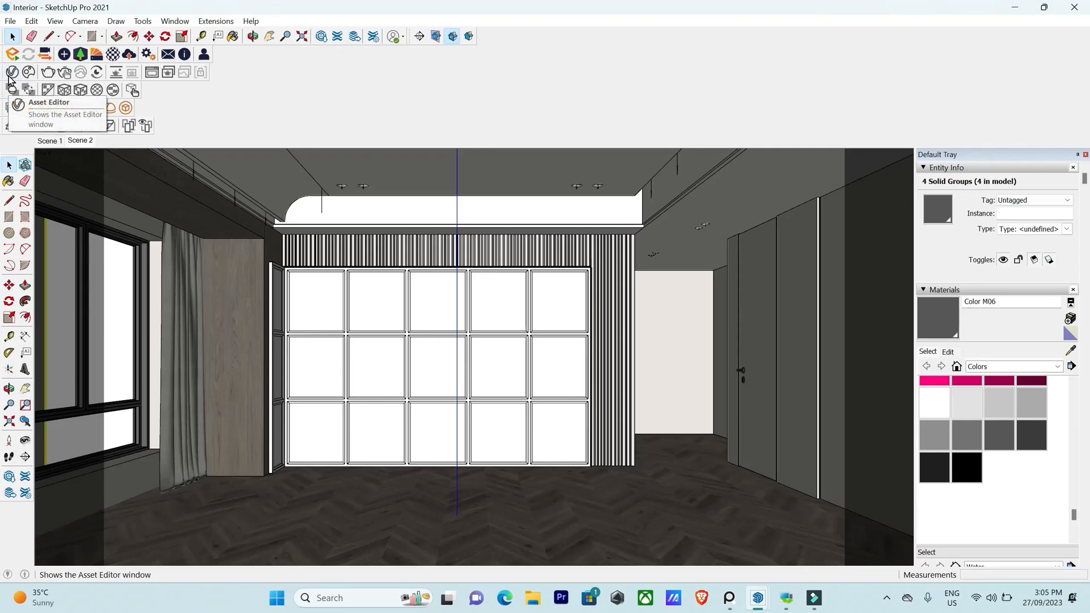
Sample the herringbone floor's material into the Asset Editor and rename it Wooden floor.
left_click(12, 73)
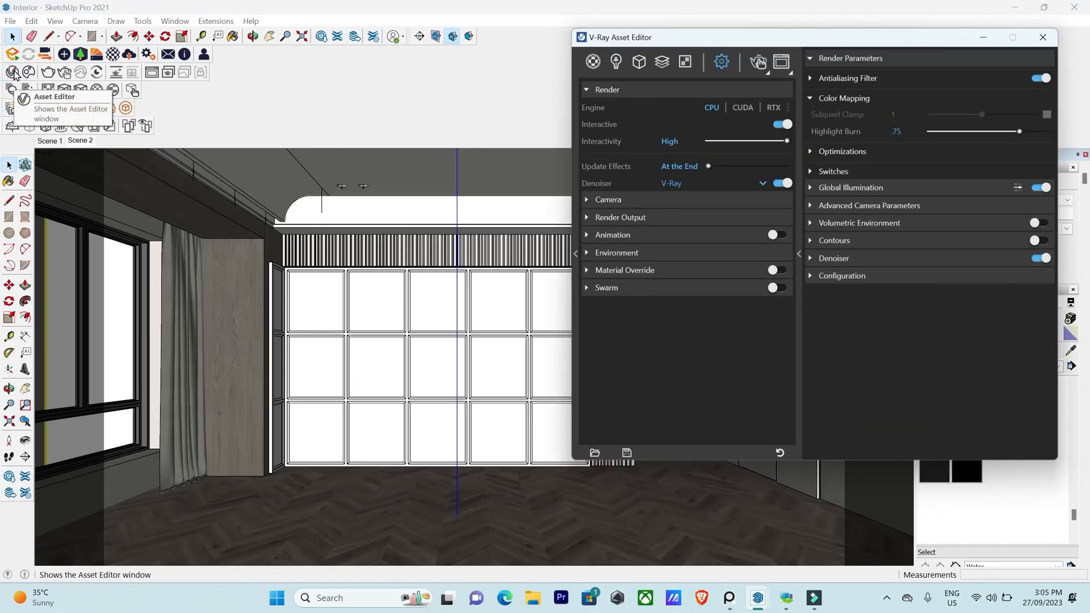
left_click_drag(471, 504, 511, 533)
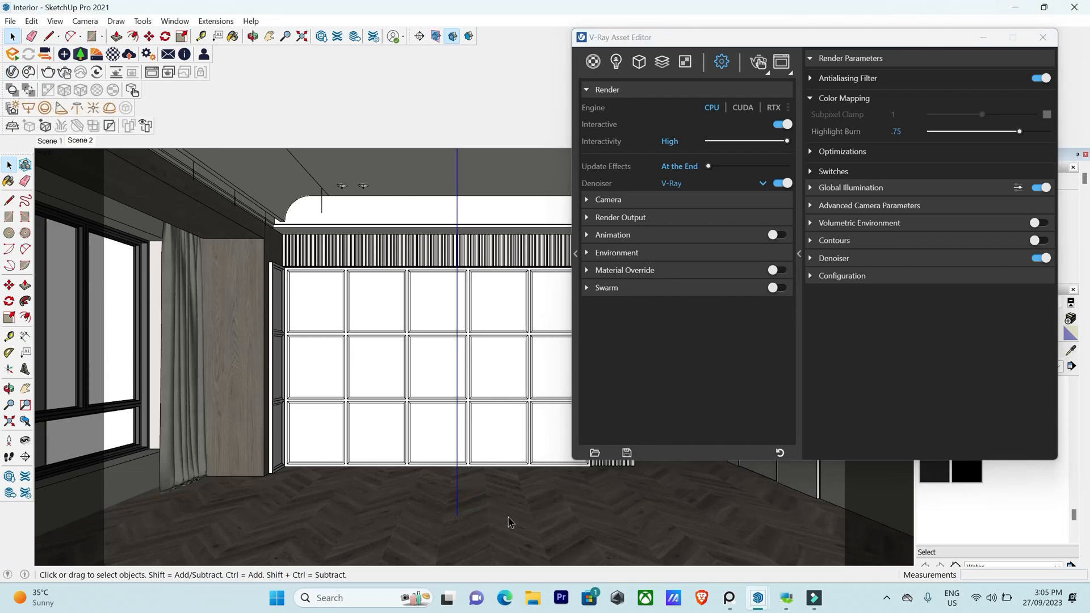
key("b")
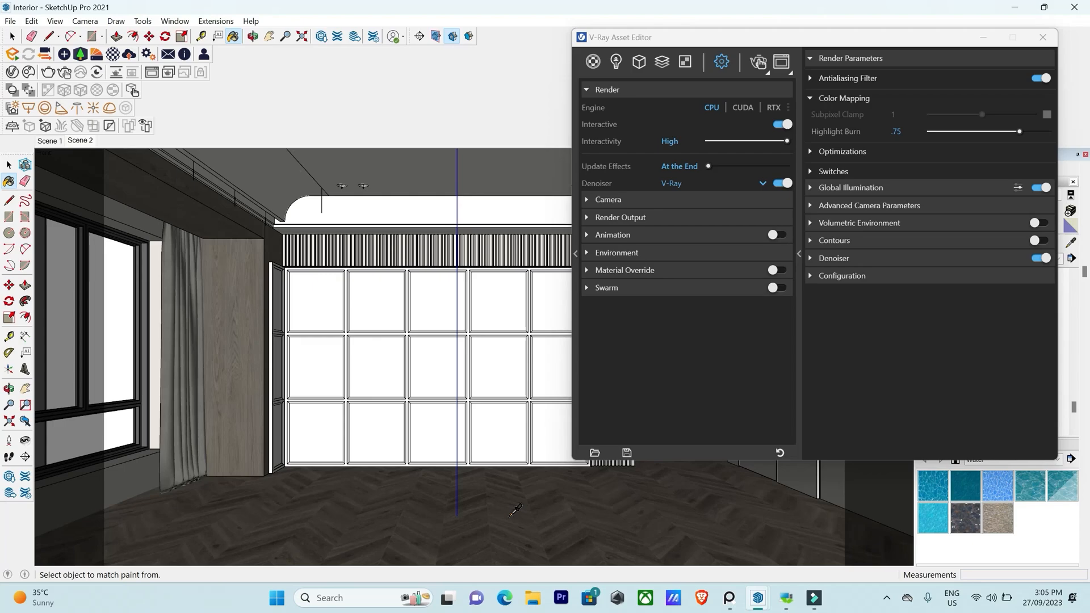
left_click(510, 517, "alt")
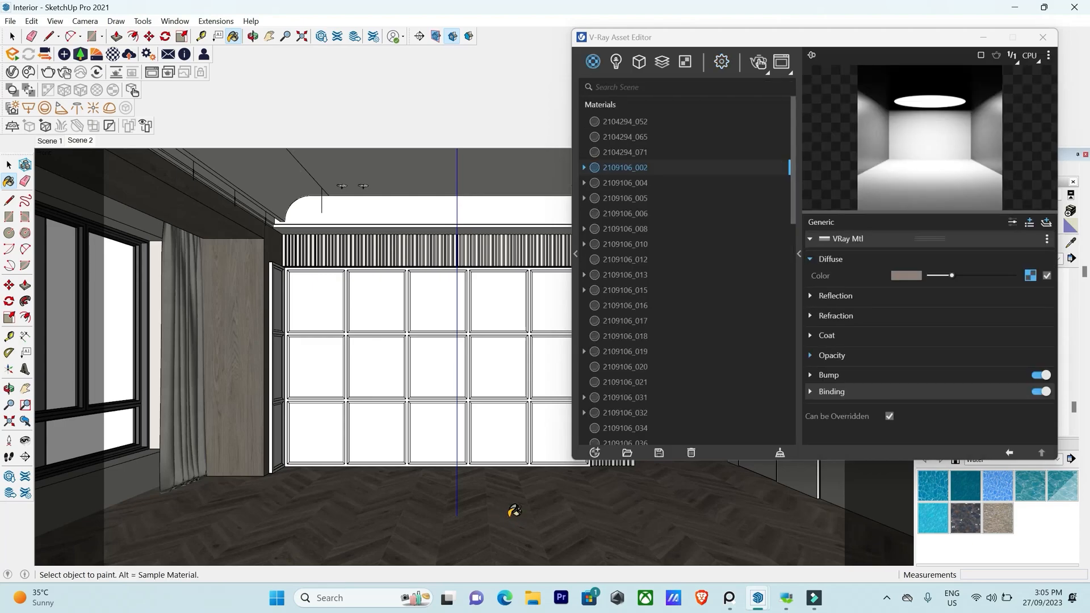
key("alt")
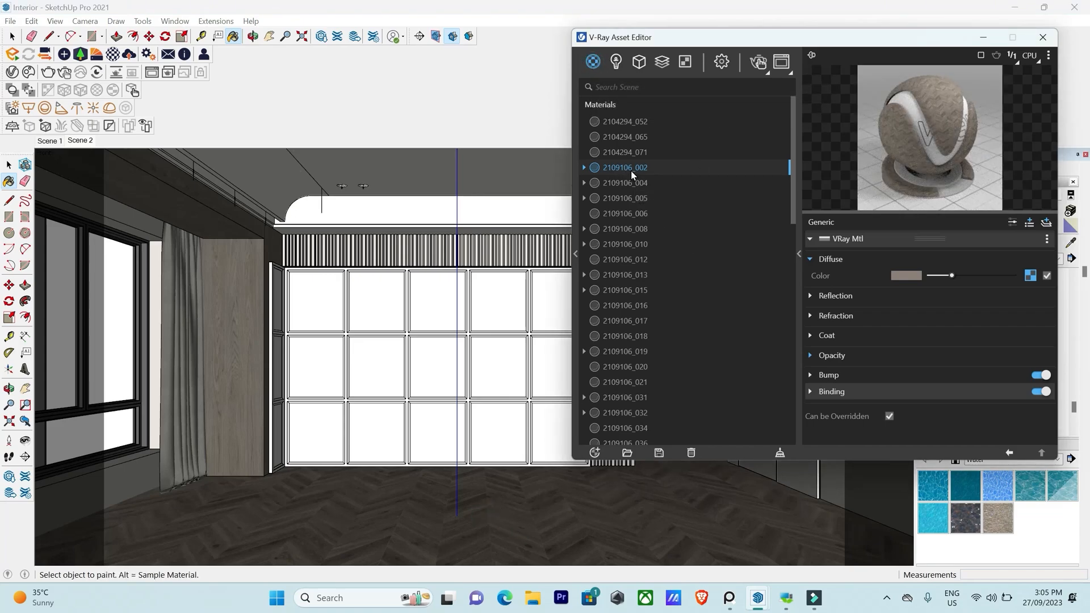
double_click(666, 168)
type("Wooden floor")
key("Return")
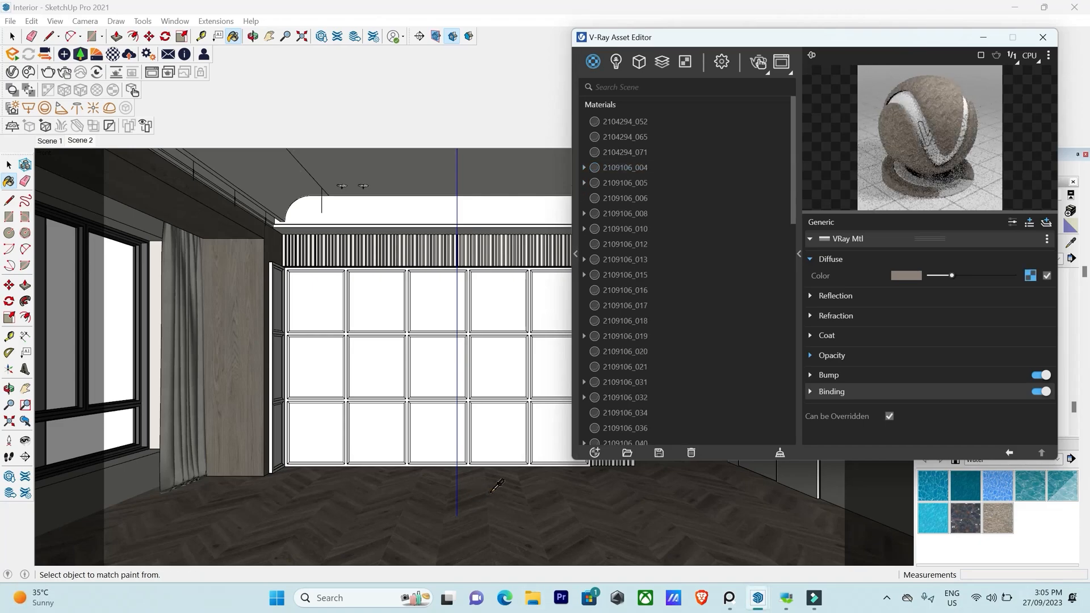
Resample the floor and locate the Wooden floor material in the Asset Editor's material list.
left_click(511, 497, "alt")
left_click(322, 516, "alt")
left_click(397, 542, "alt")
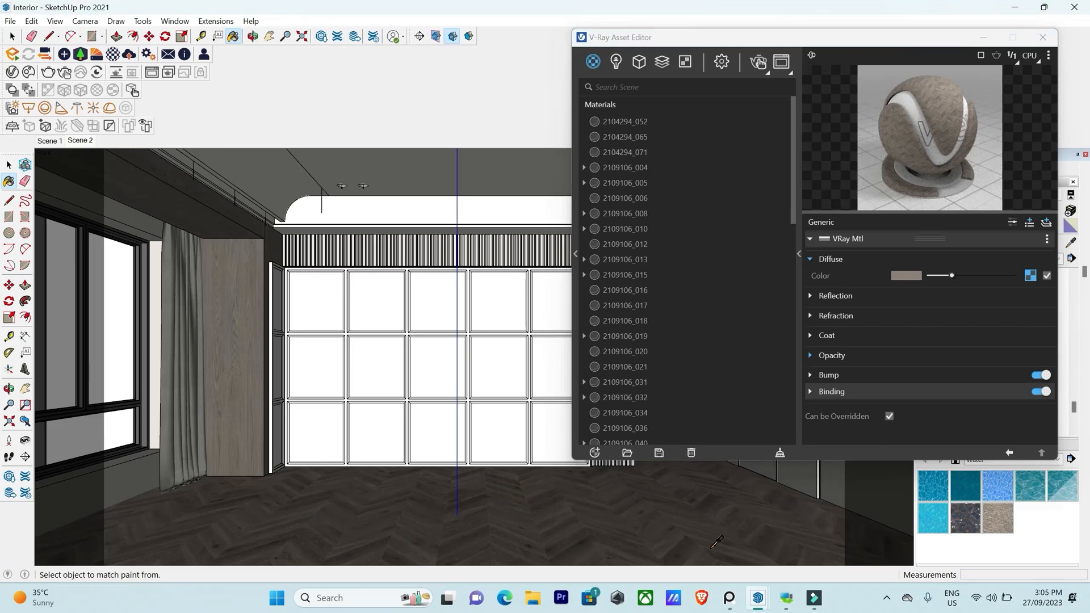
scroll(659, 224, "down", 12)
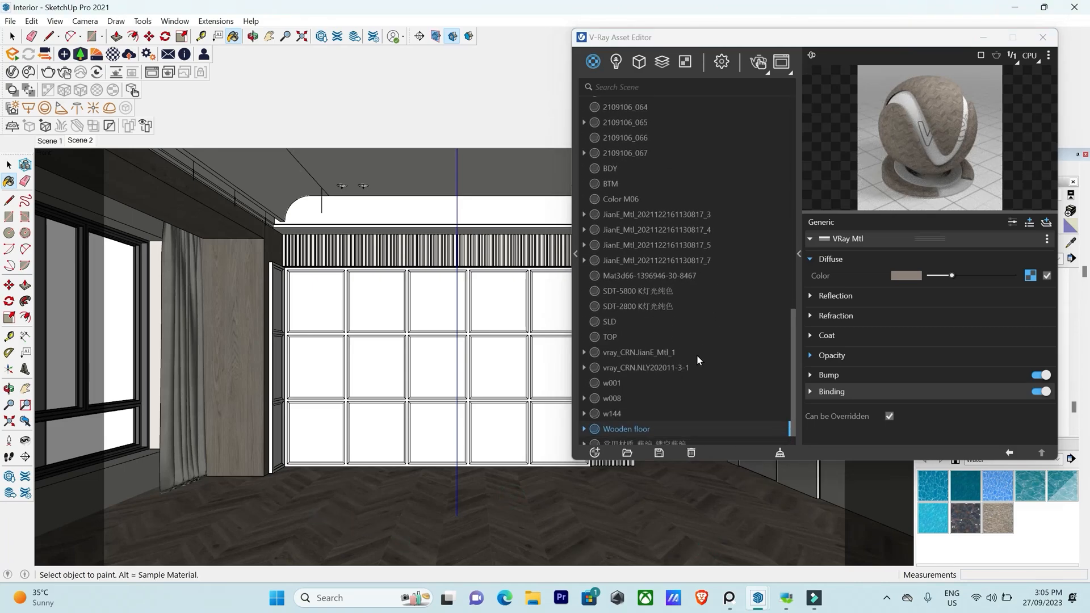
left_click(11, 72)
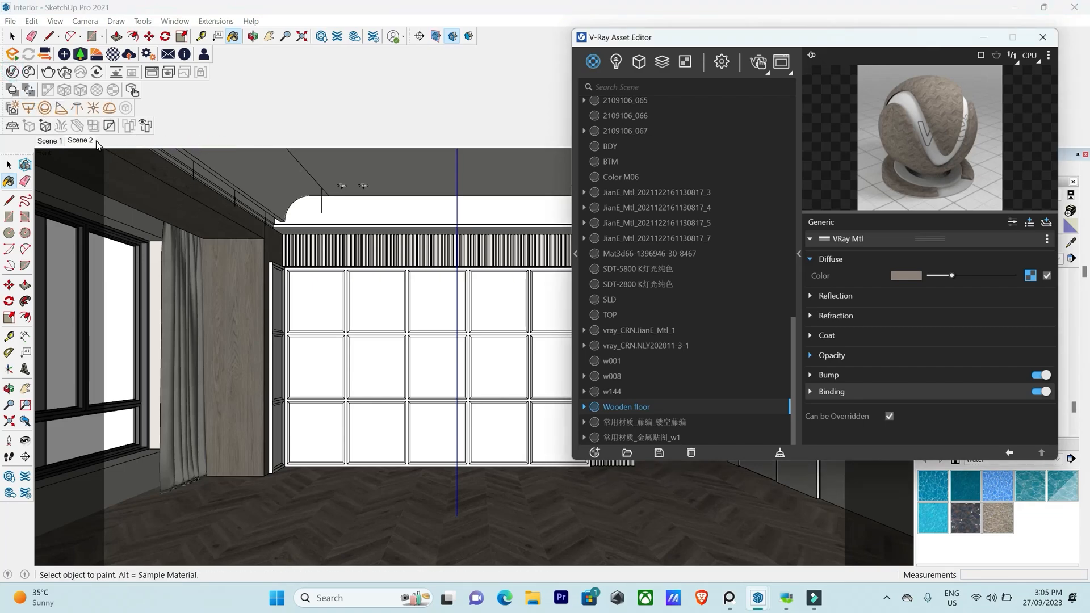
Start an interactive render limited to a region over the floor and enlarge that area in the frame buffer.
left_click(782, 62)
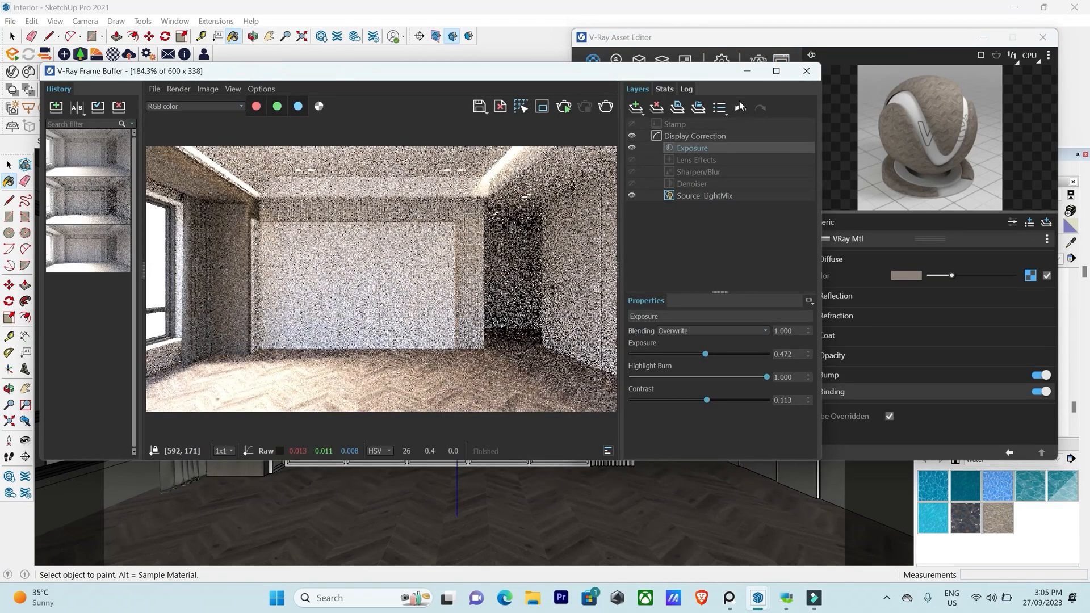
left_click_drag(674, 65, 617, 80)
left_click(511, 115)
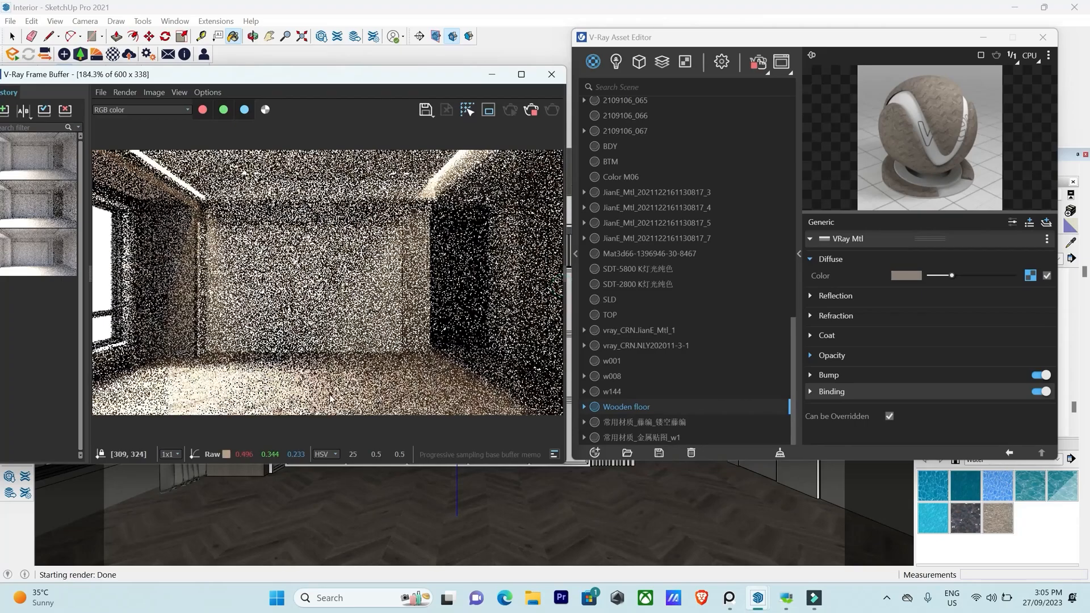
left_click(488, 109)
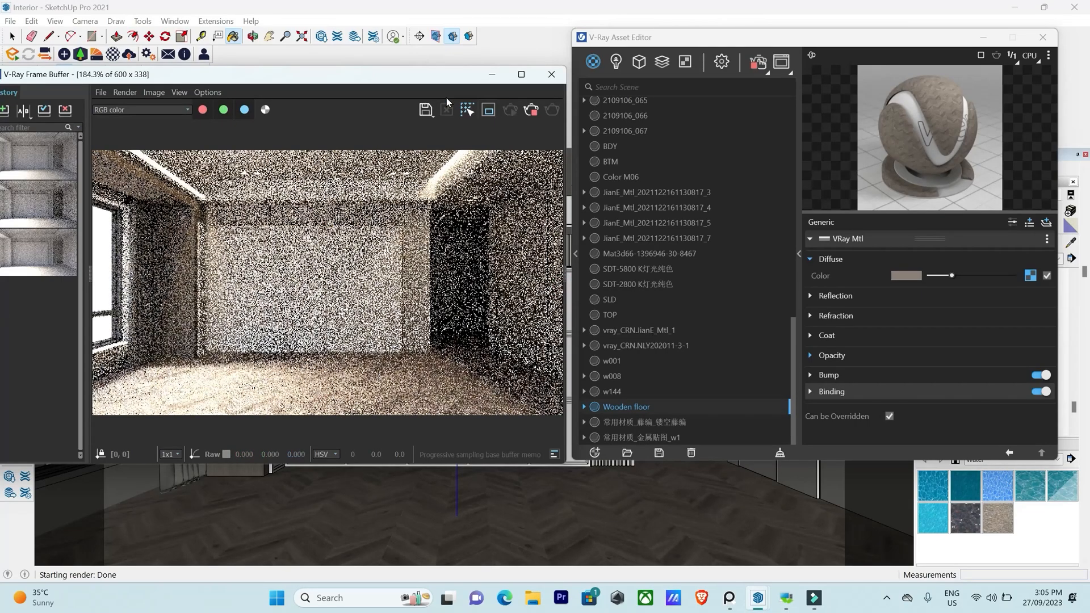
left_click_drag(179, 356, 424, 442)
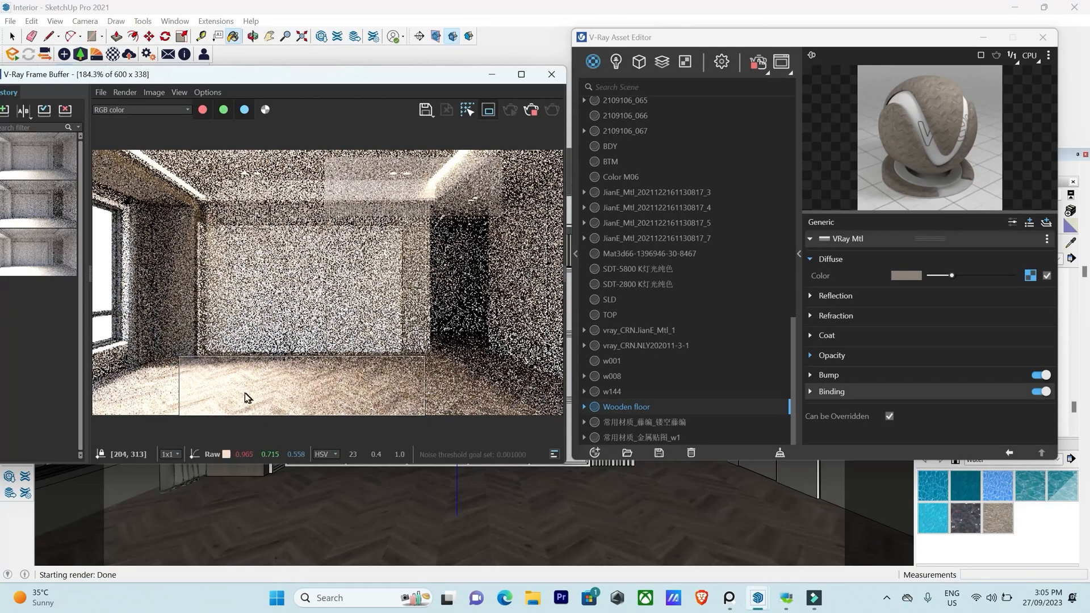
scroll(249, 396, "up", 2)
scroll(297, 311, "down", 2)
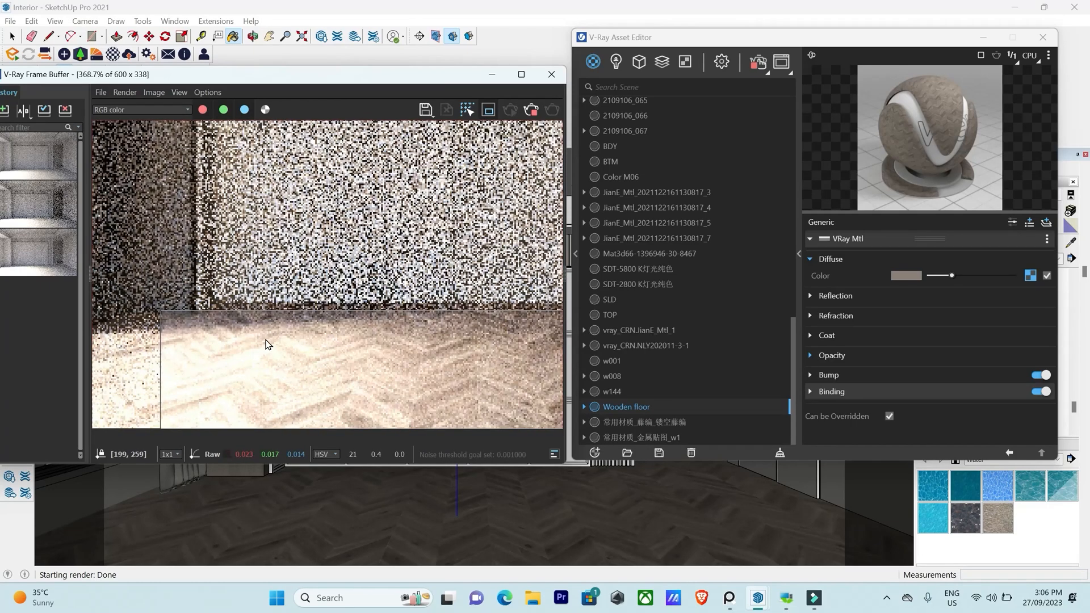
scroll(303, 408, "up", 1)
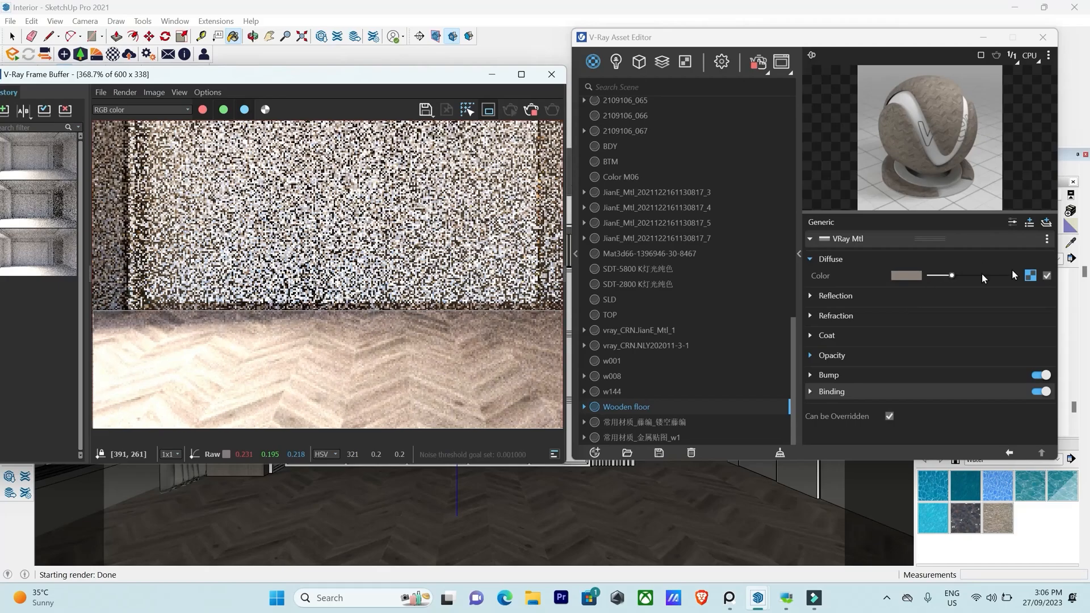
Disable the Wooden floor material's diffuse texture and re-enable it to compare the floor in the render.
left_click(1047, 276)
left_click(1047, 276)
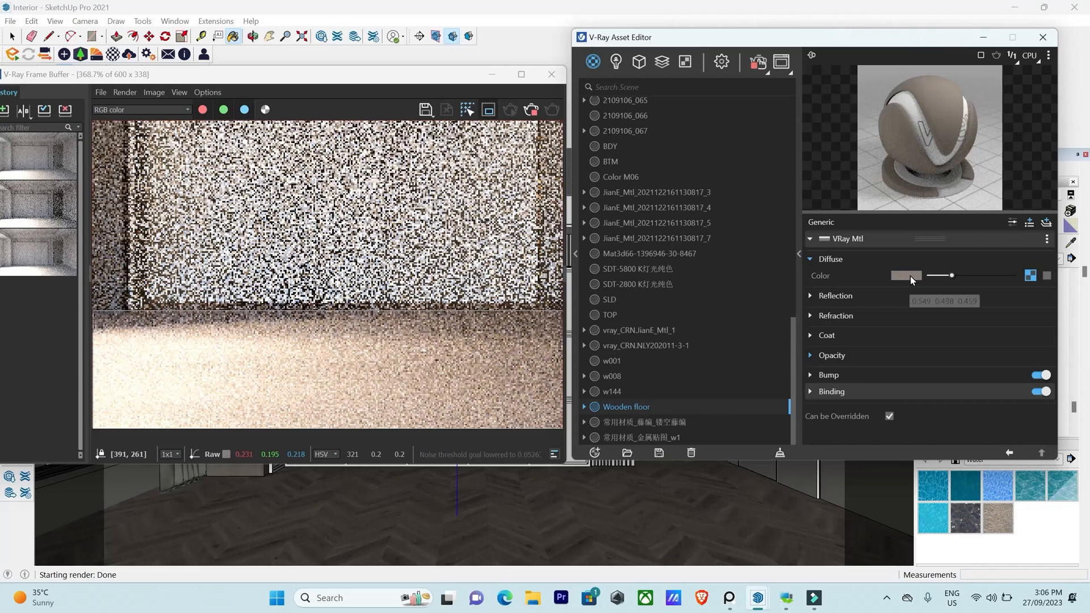
left_click(1046, 276)
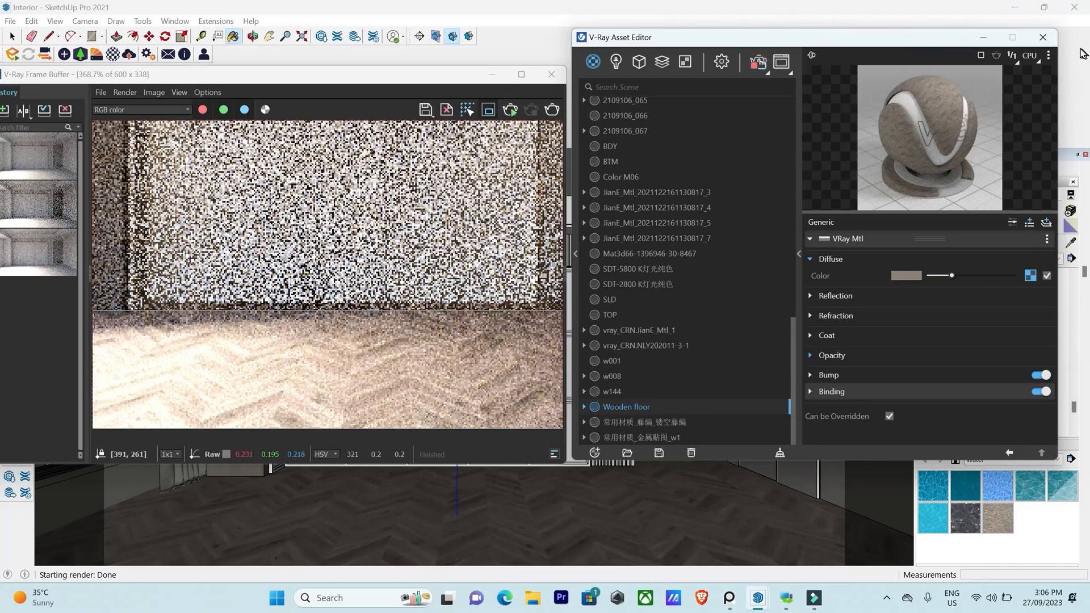
left_click(1044, 38)
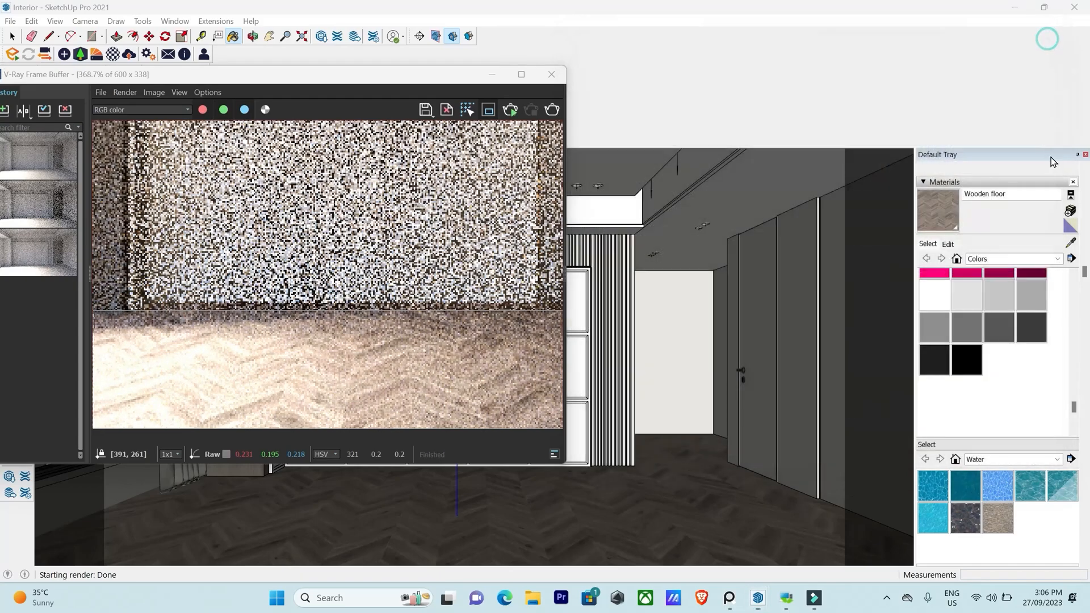
left_click(1070, 212)
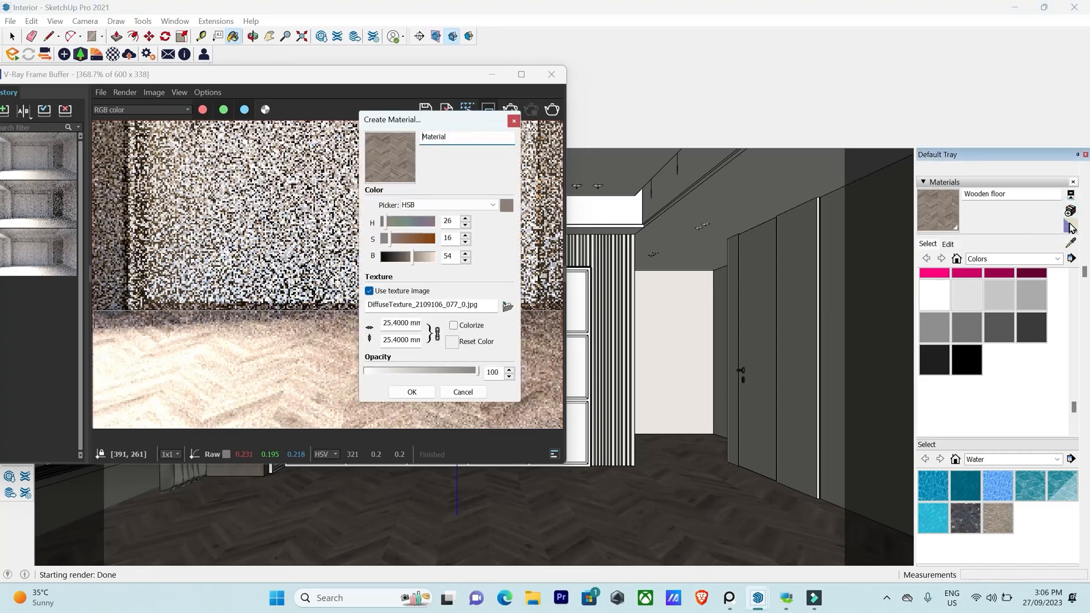
left_click(508, 307)
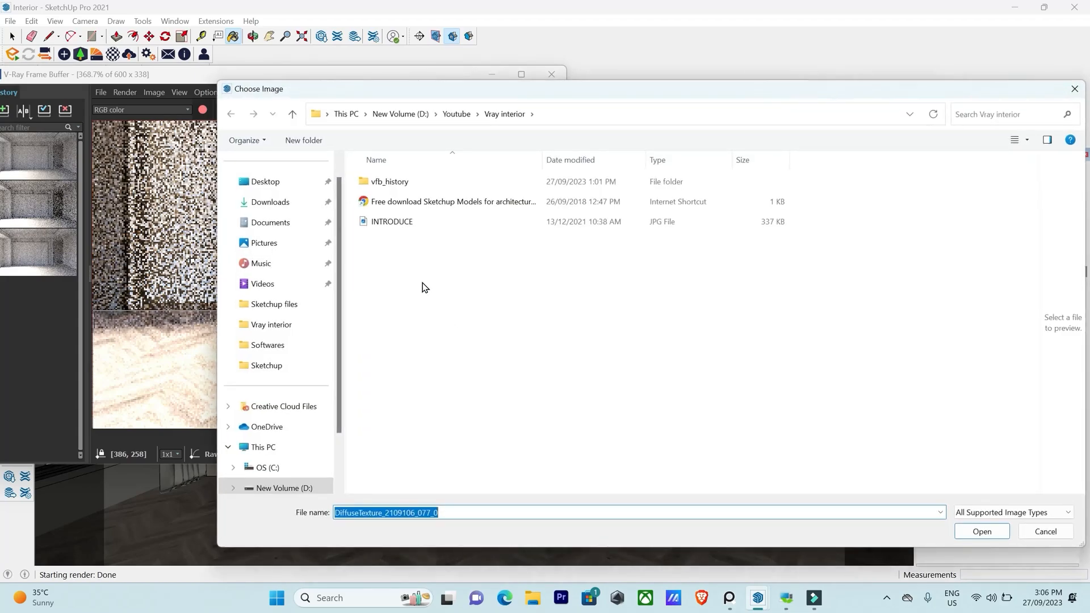
left_click(391, 222)
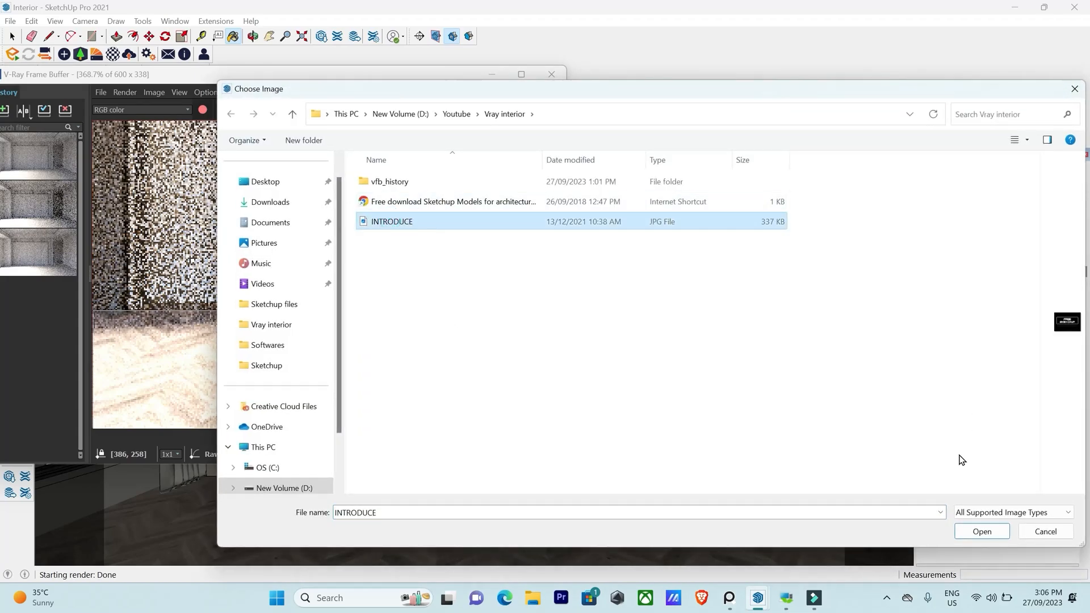
left_click(1047, 532)
left_click(514, 121)
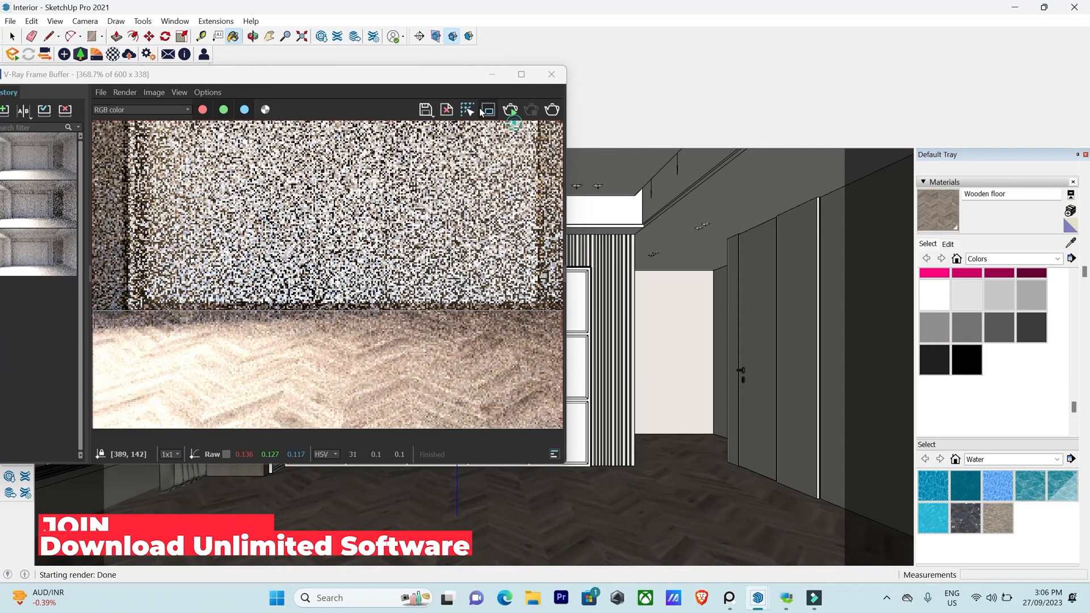
Place the frame buffer beside the Asset Editor and start an interactive render of the floor region.
left_click_drag(29, 67, 78, 170)
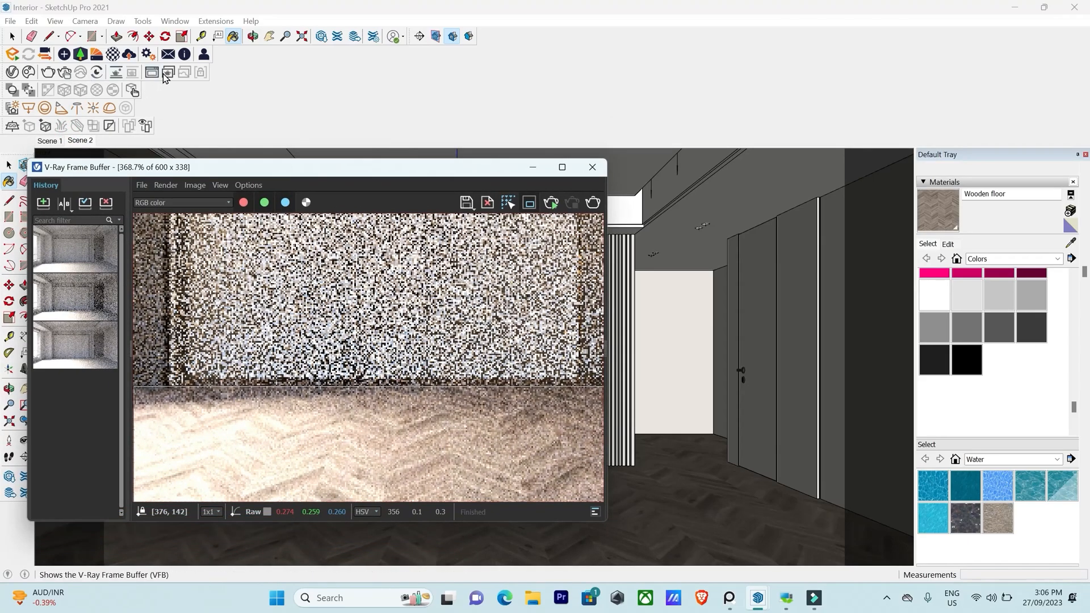
left_click(12, 72)
left_click_drag(199, 170, 151, 93)
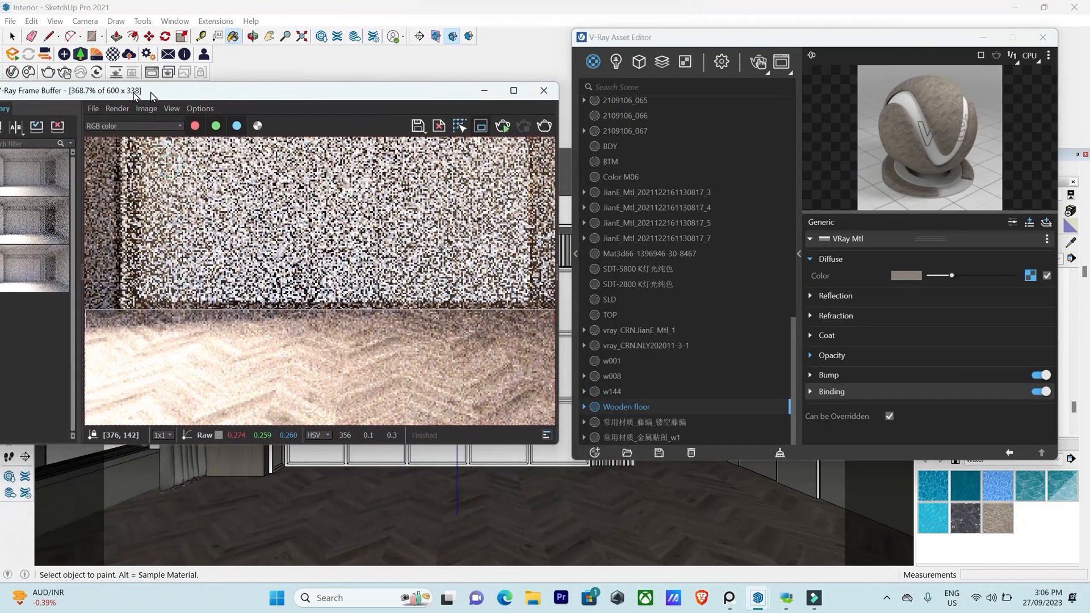
left_click(752, 66)
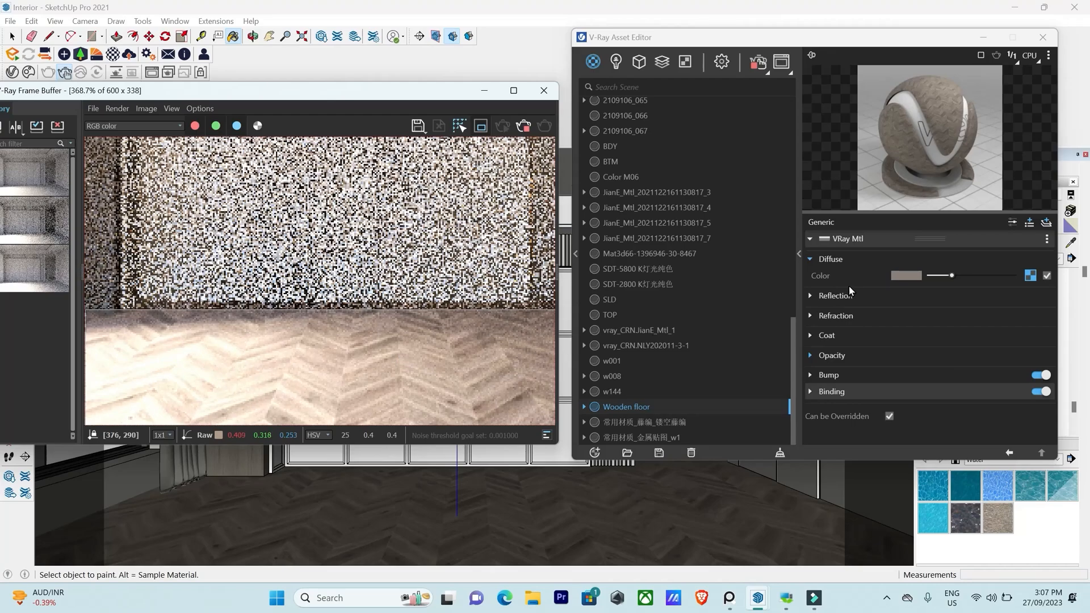
Raise the Wooden floor material's reflection color from black to a light grey.
left_click(810, 296)
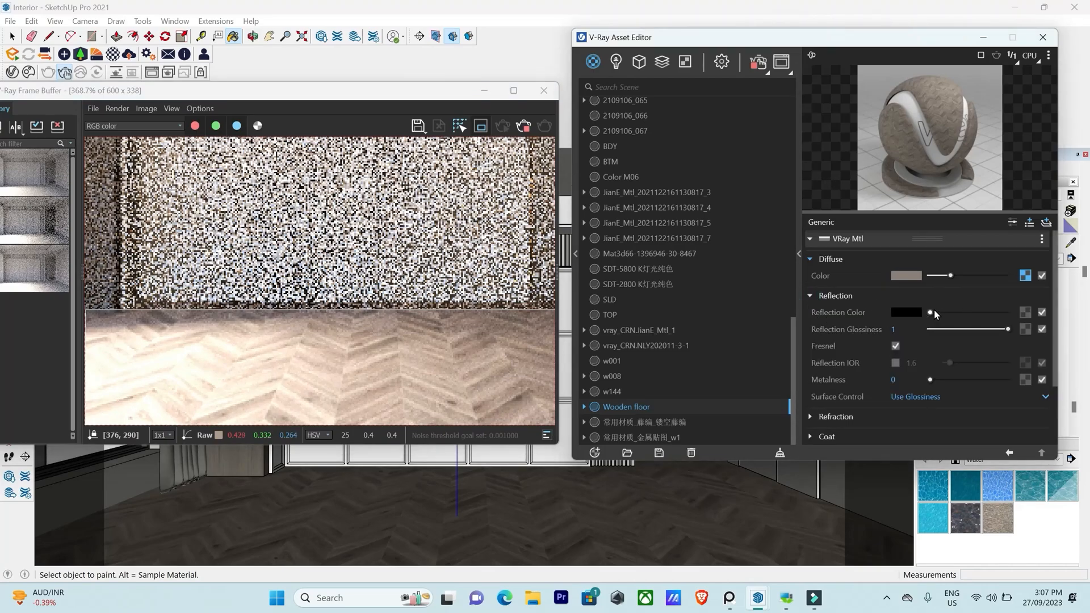
left_click_drag(931, 313, 958, 312)
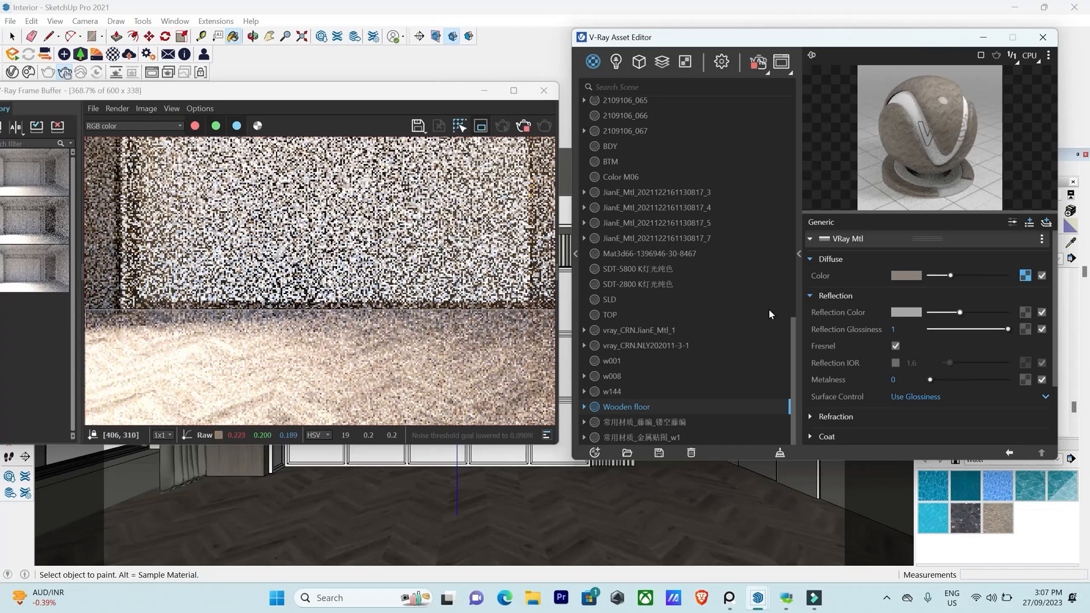
left_click_drag(961, 314, 974, 313)
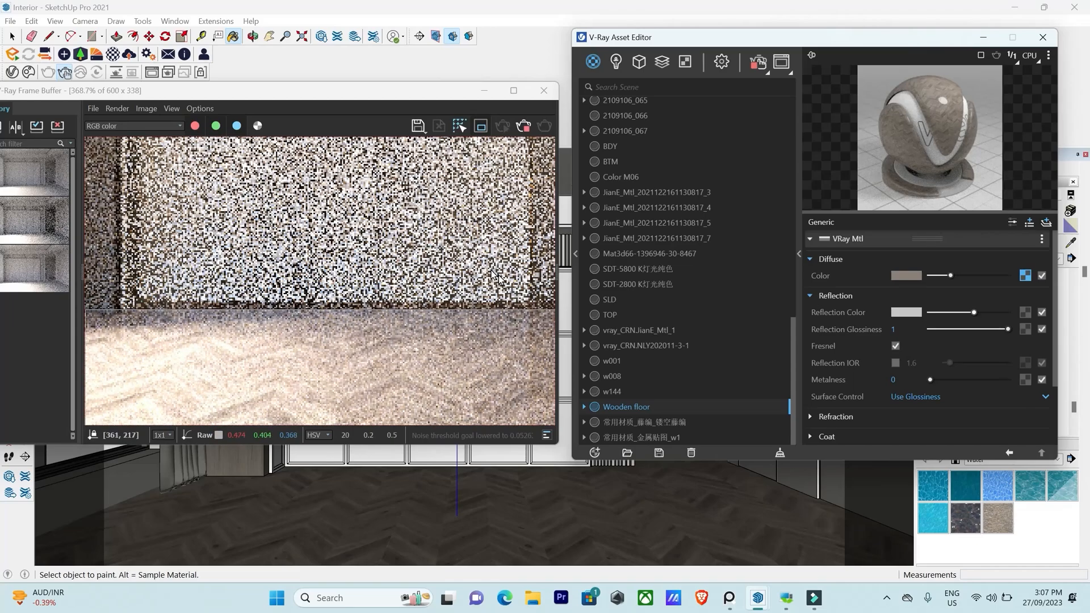
scroll(311, 393, "down", 3)
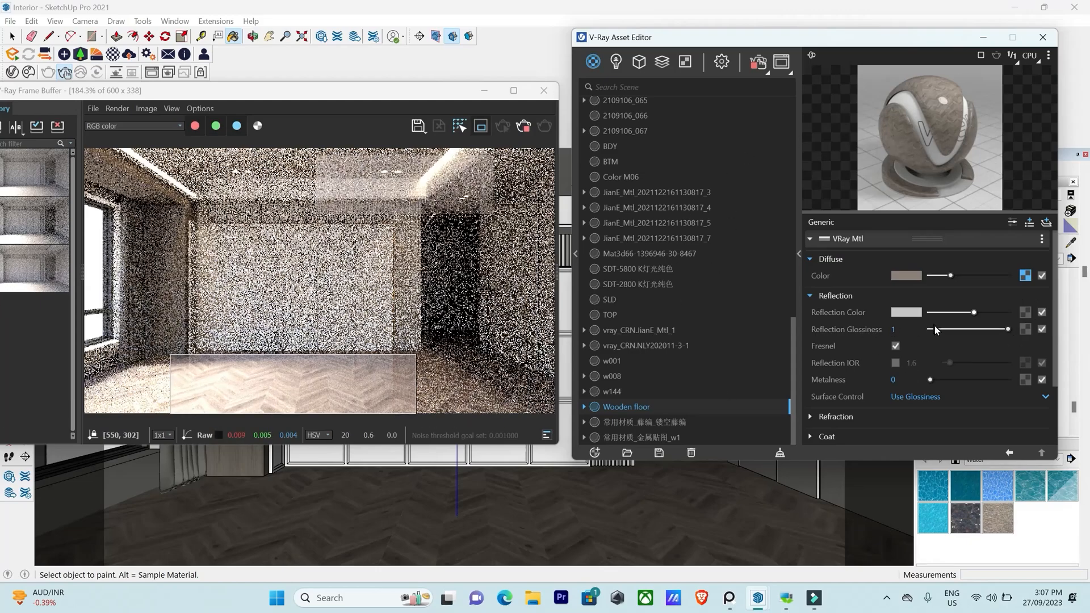
Try reflection glossiness values of 0.5 and 0.7 on the Wooden floor material.
double_click(911, 328)
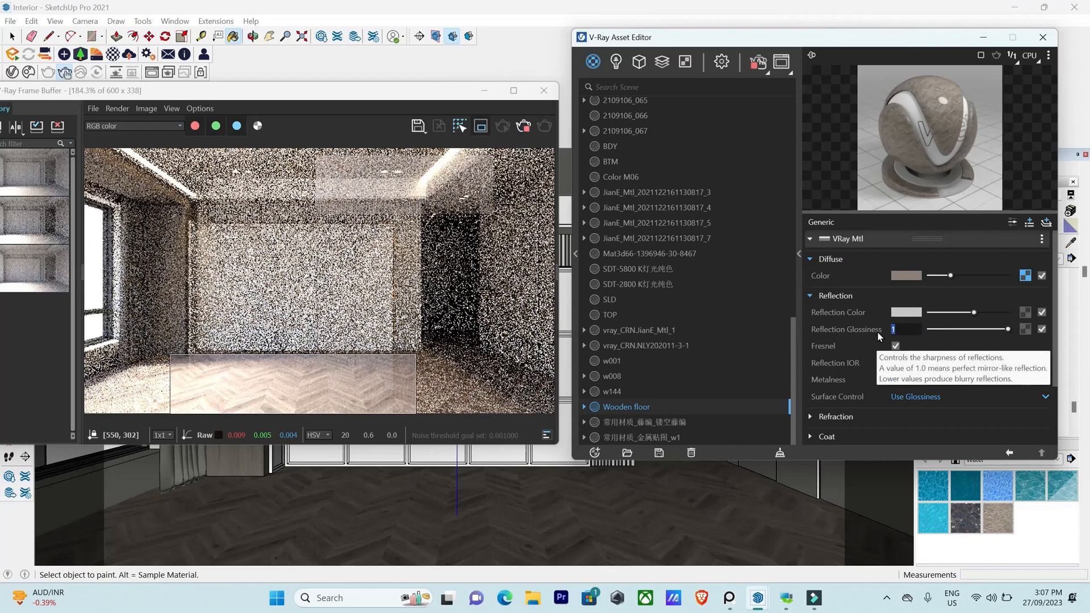
type(".5")
key("Return")
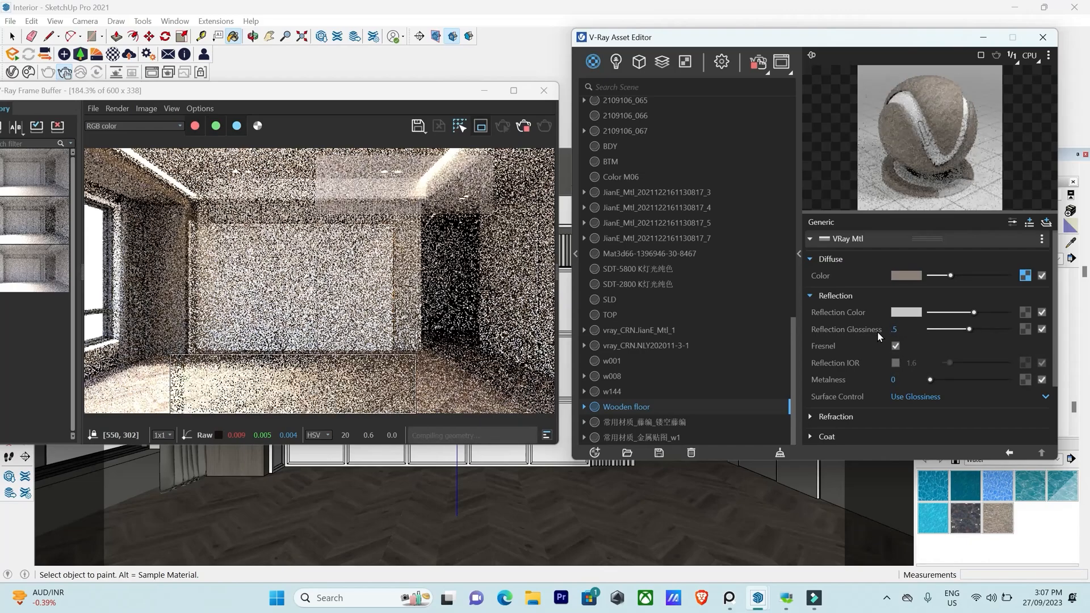
double_click(894, 328)
type(".7")
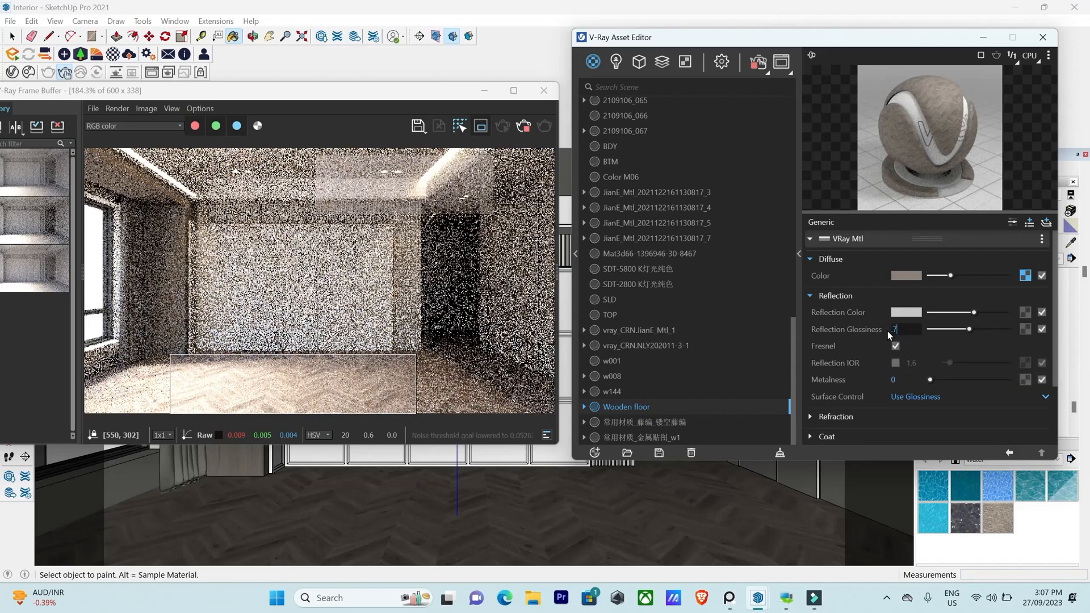
key("Return")
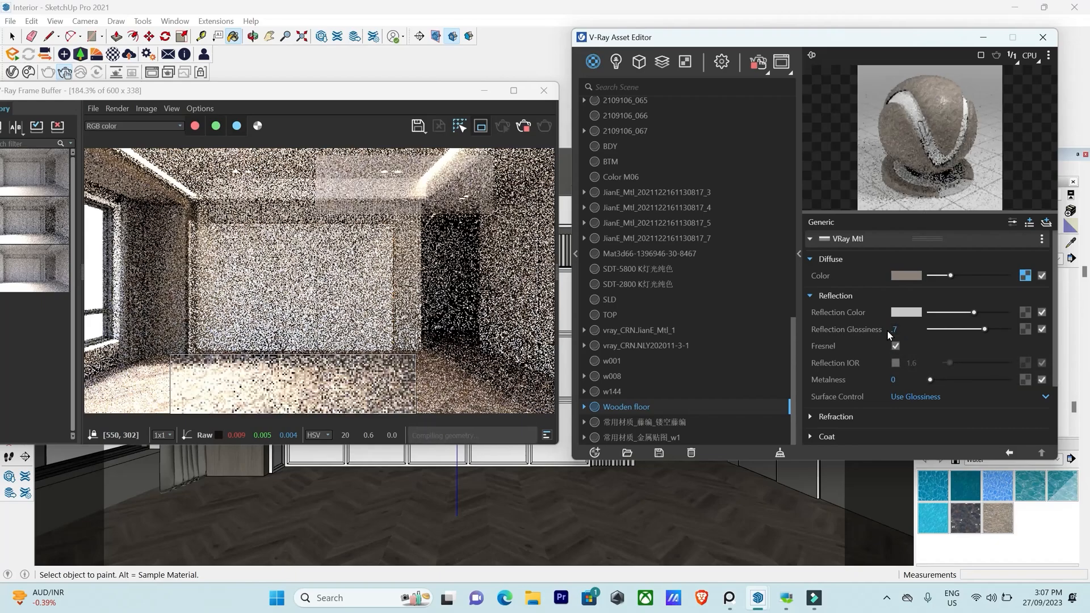
Increase the Wooden floor material's reflection glossiness to 0.8 and refine it to 0.85.
left_click(908, 329)
left_click_drag(907, 329, 888, 327)
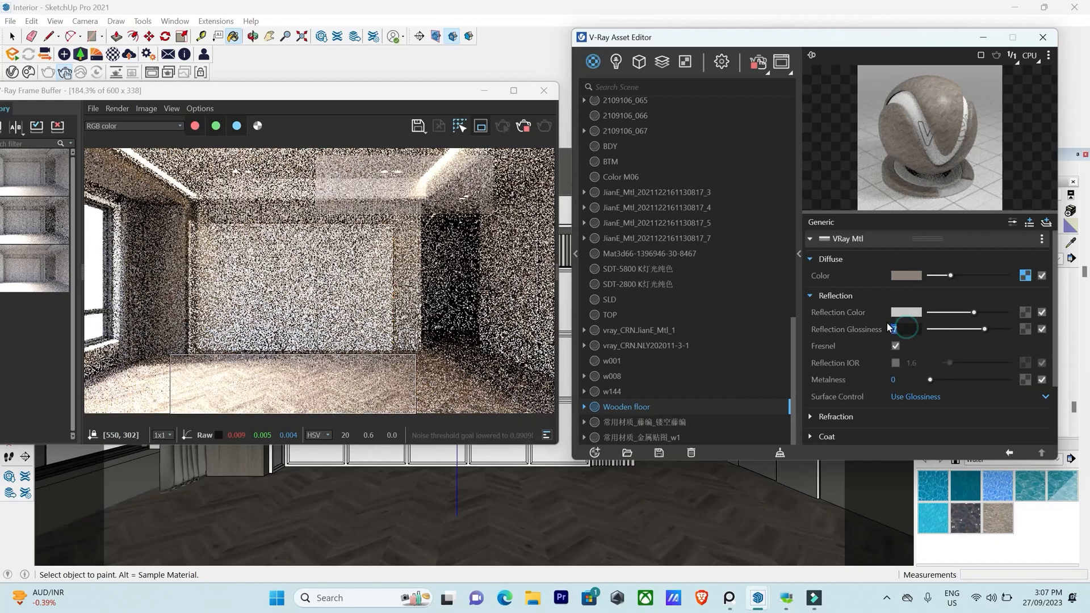
key("BackSpace")
type(".8")
key("Return")
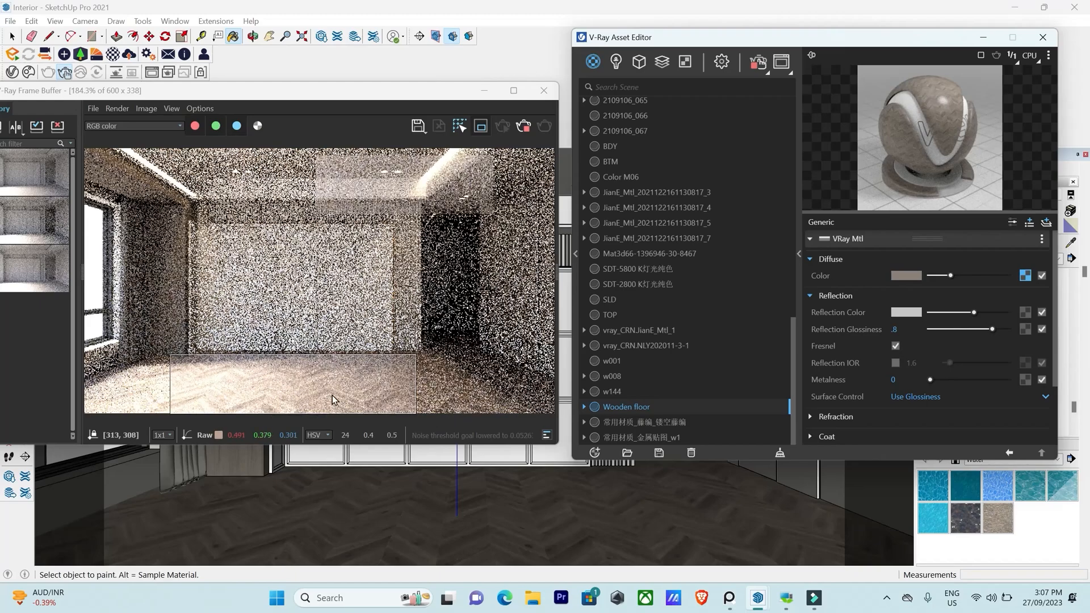
left_click(897, 328)
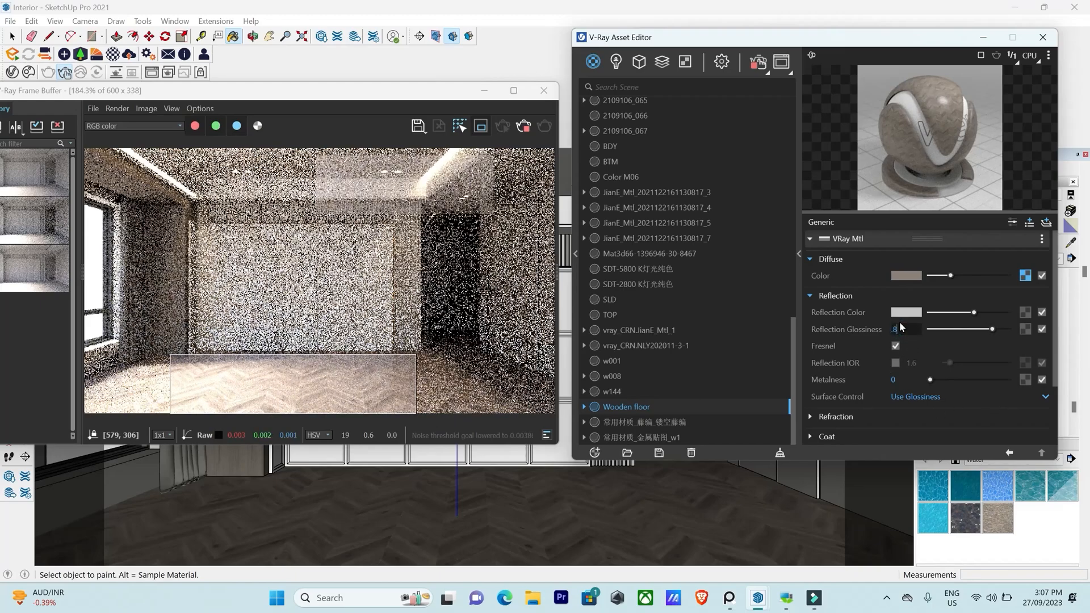
type("5")
key("Return")
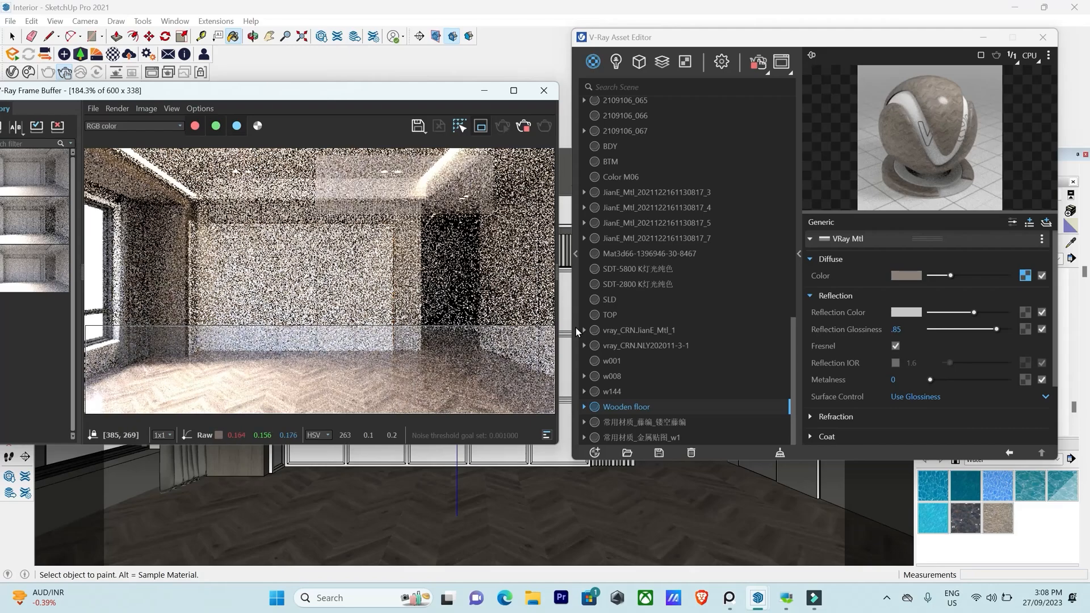
Darken the Wooden floor material's reflection color slightly and set its reflection glossiness to 0.8.
left_click_drag(973, 312, 966, 315)
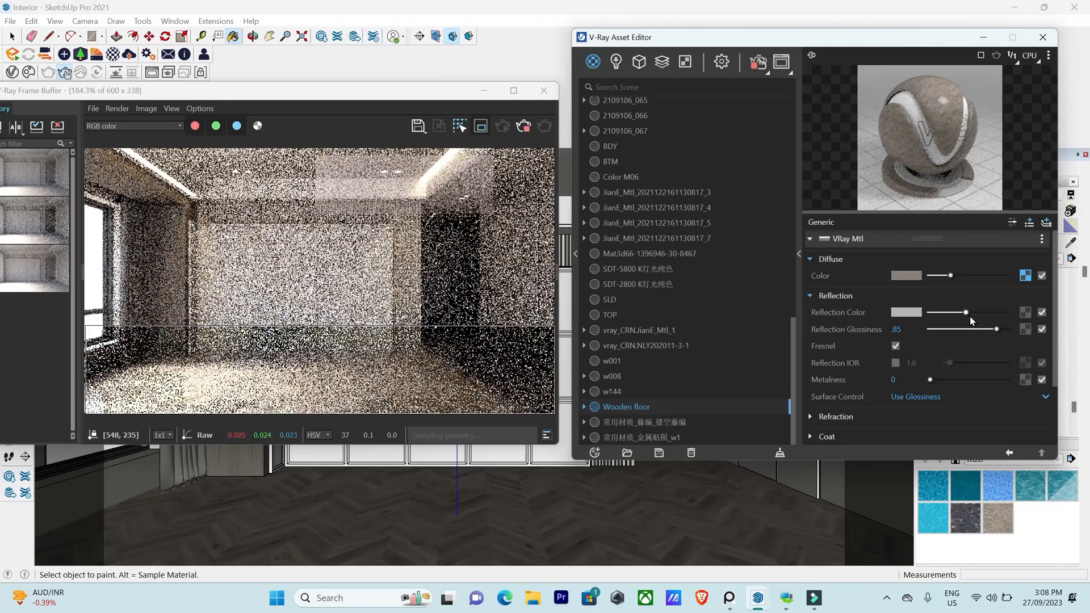
left_click_drag(965, 314, 991, 330)
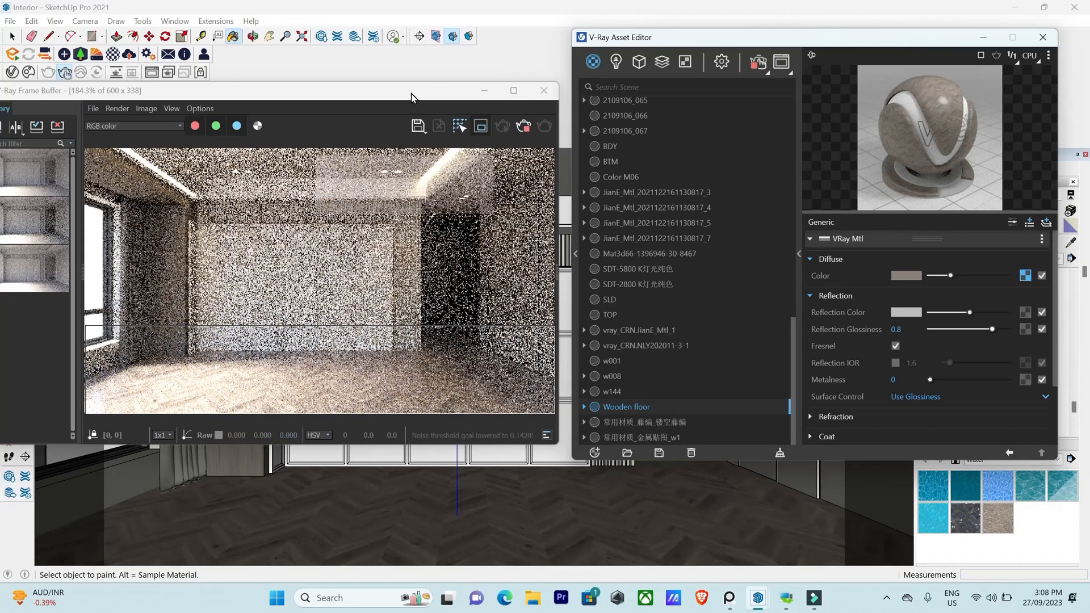
Collapse the frame buffer's render history and position the window clear of the Asset Editor.
left_click_drag(411, 98, 468, 117)
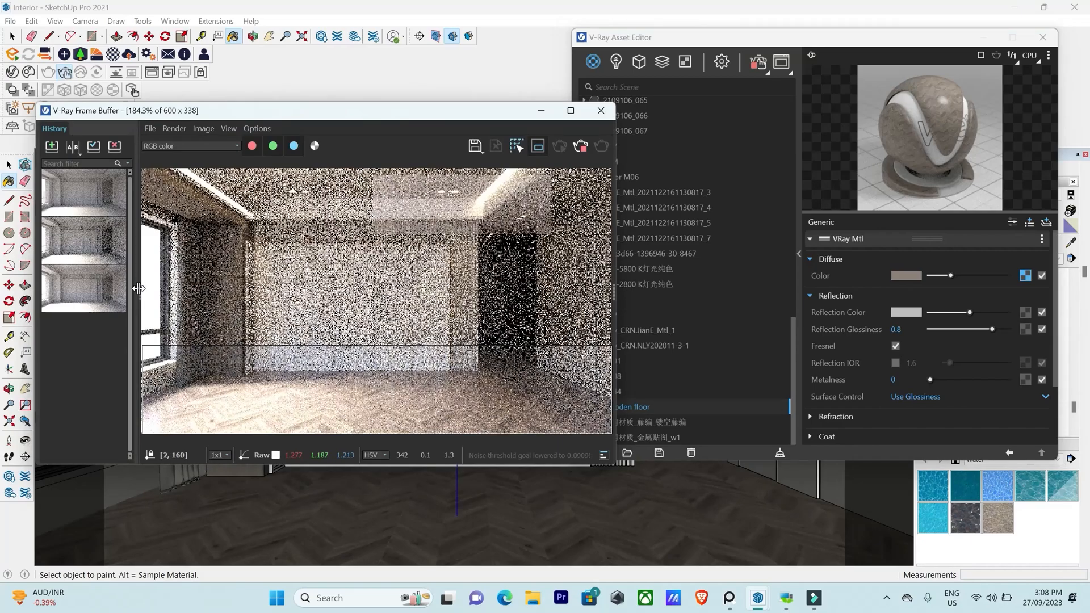
left_click(139, 288)
left_click_drag(268, 112, 178, 91)
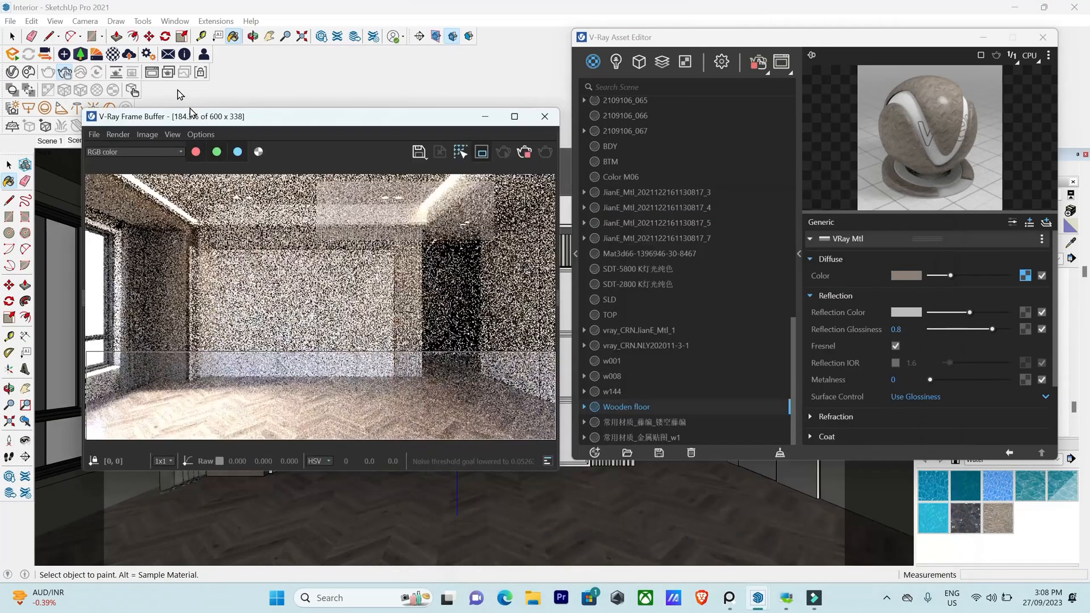
Drop the Wooden floor material's opacity to 0 and restore it to 1.
left_click(811, 296)
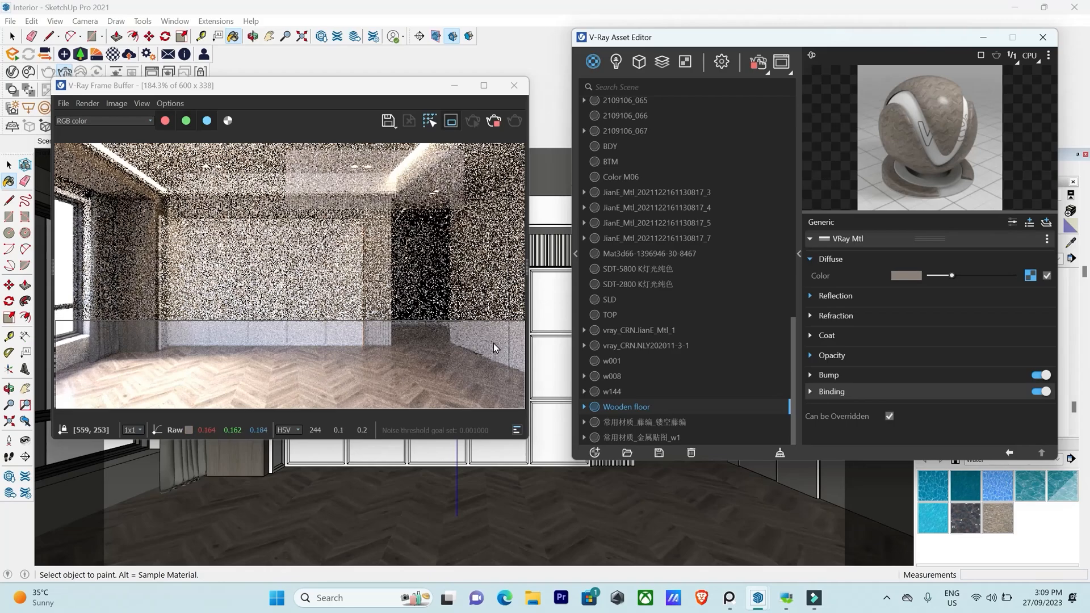
left_click(811, 356)
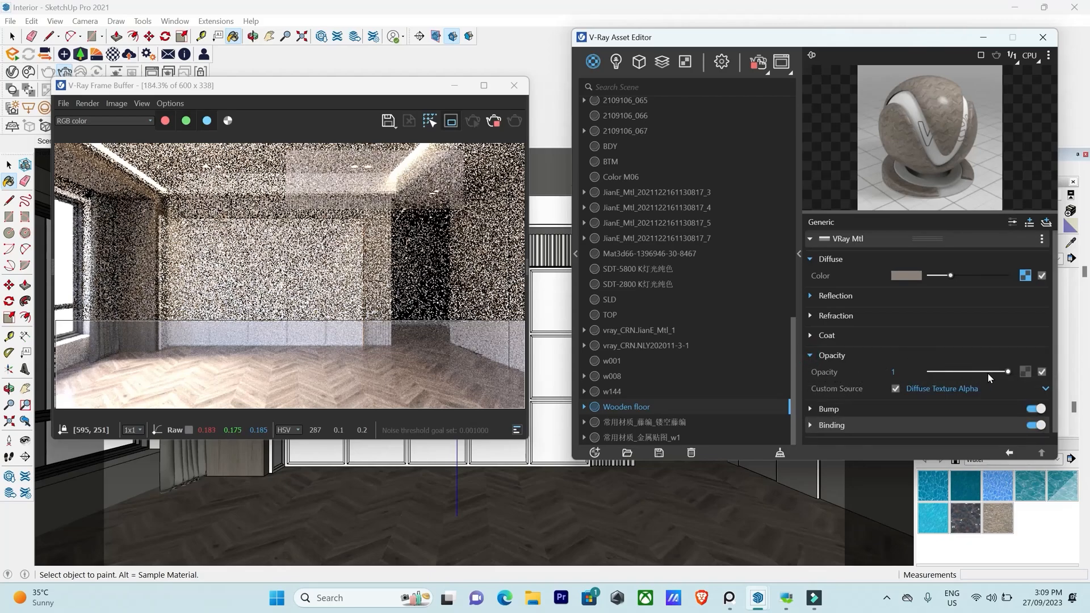
left_click_drag(1008, 372, 848, 373)
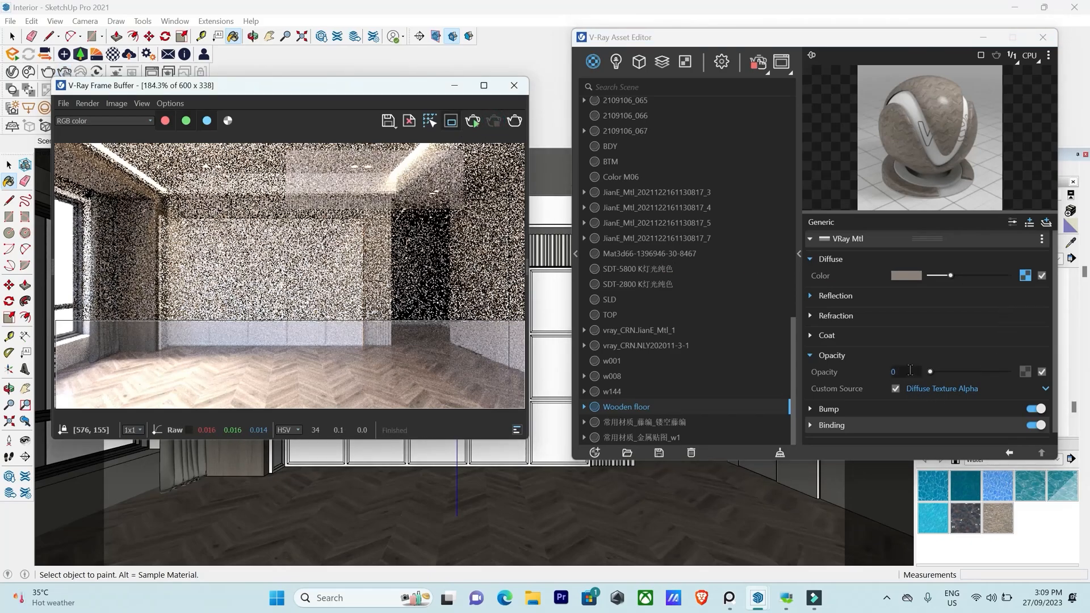
left_click_drag(930, 372, 1068, 372)
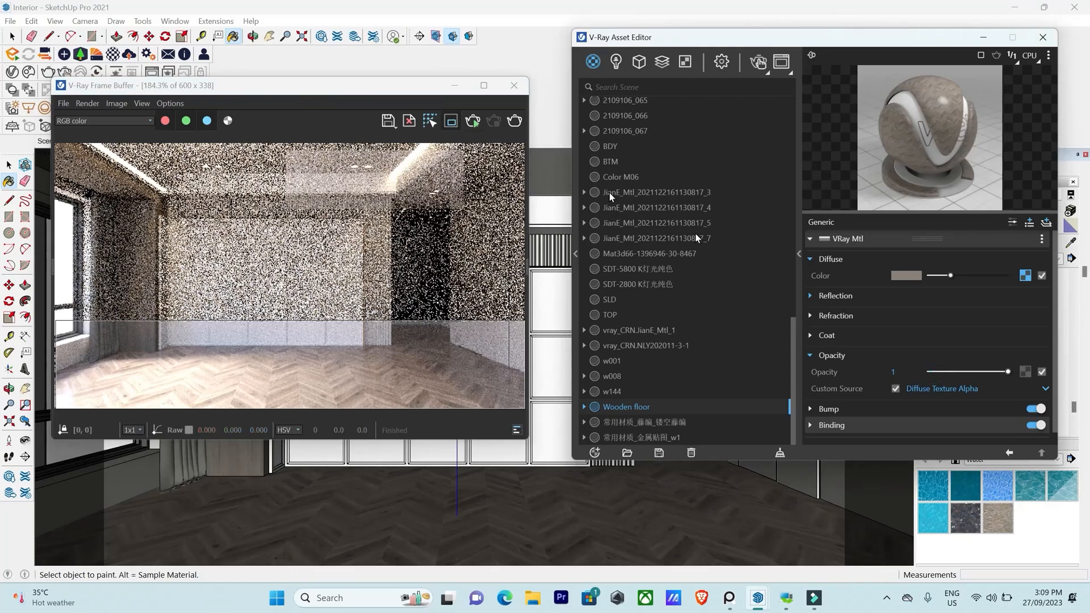
left_click(809, 356)
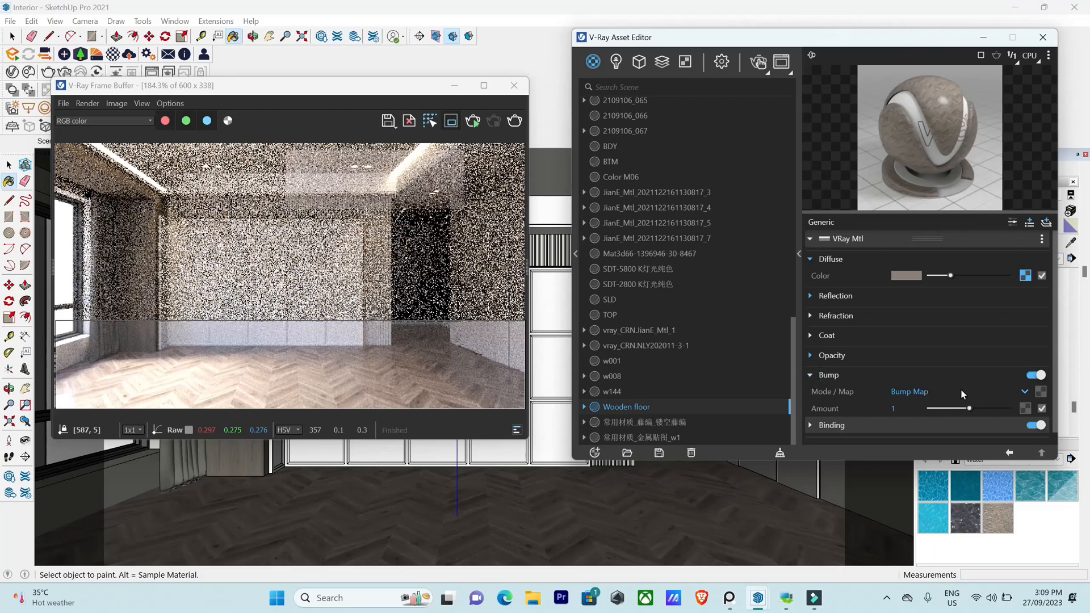
Restart the interactive render and limit it to a close-up region over the herringbone floor.
left_click(472, 121)
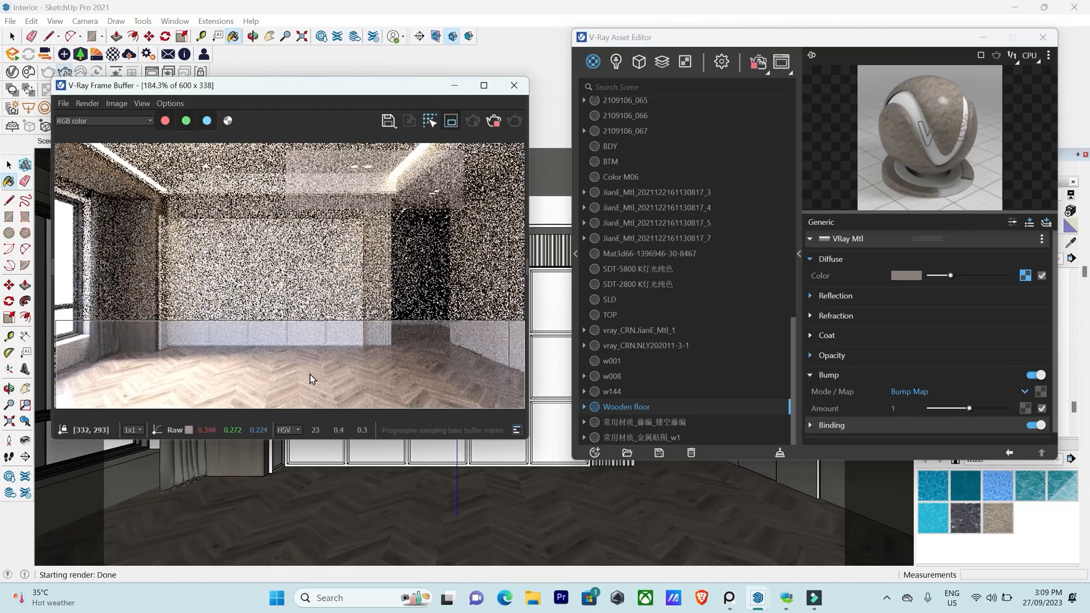
scroll(271, 392, "up", 5)
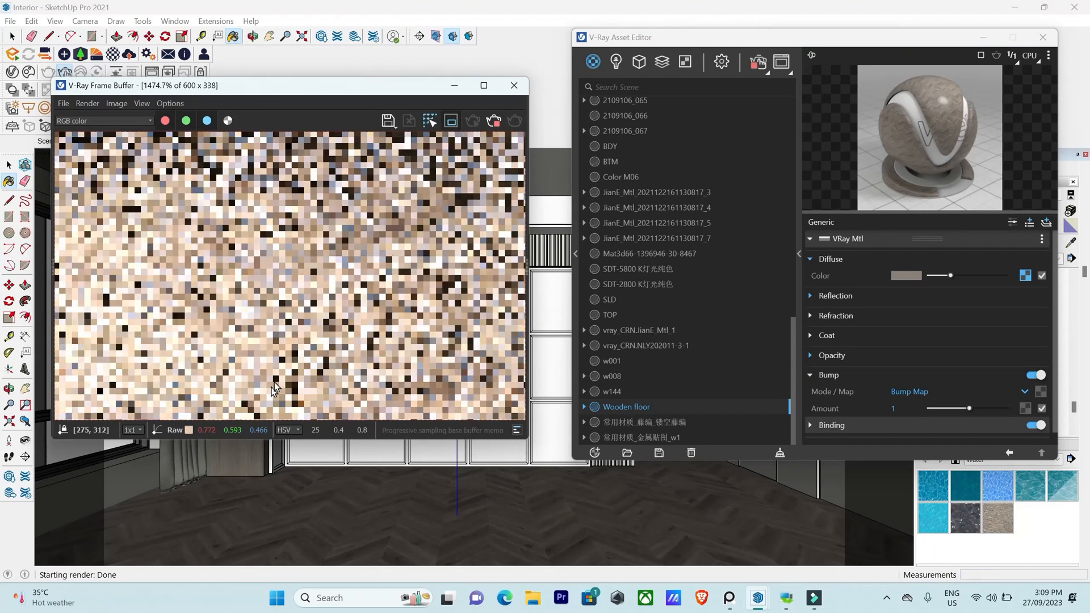
scroll(271, 390, "down", 2)
mouse_move(261, 306)
left_mouse_down()
mouse_move(390, 392)
mouse_move(418, 393)
left_mouse_up()
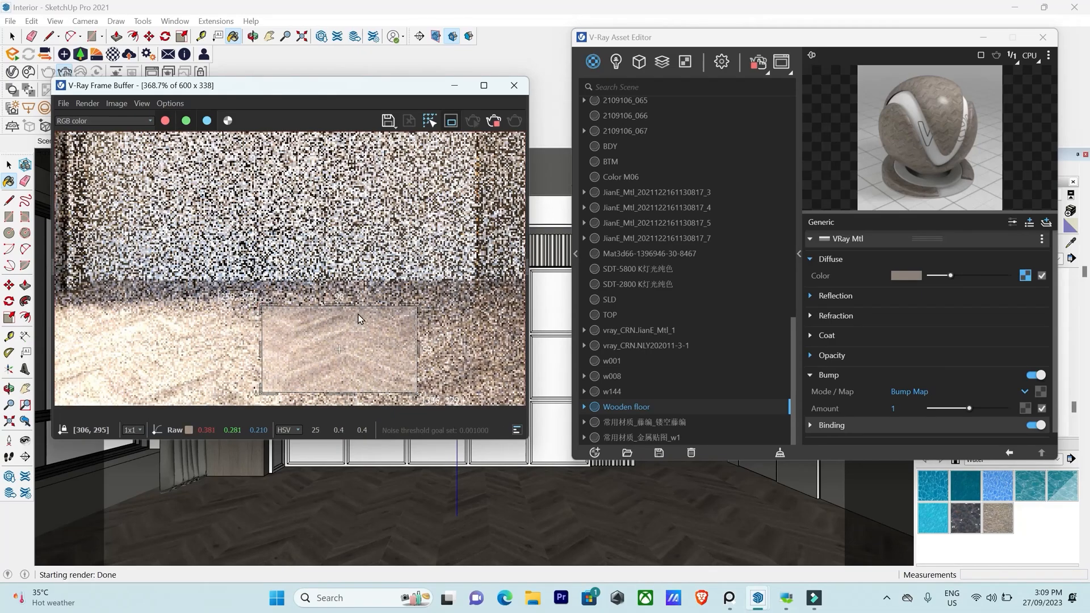
left_click_drag(134, 303, 453, 397)
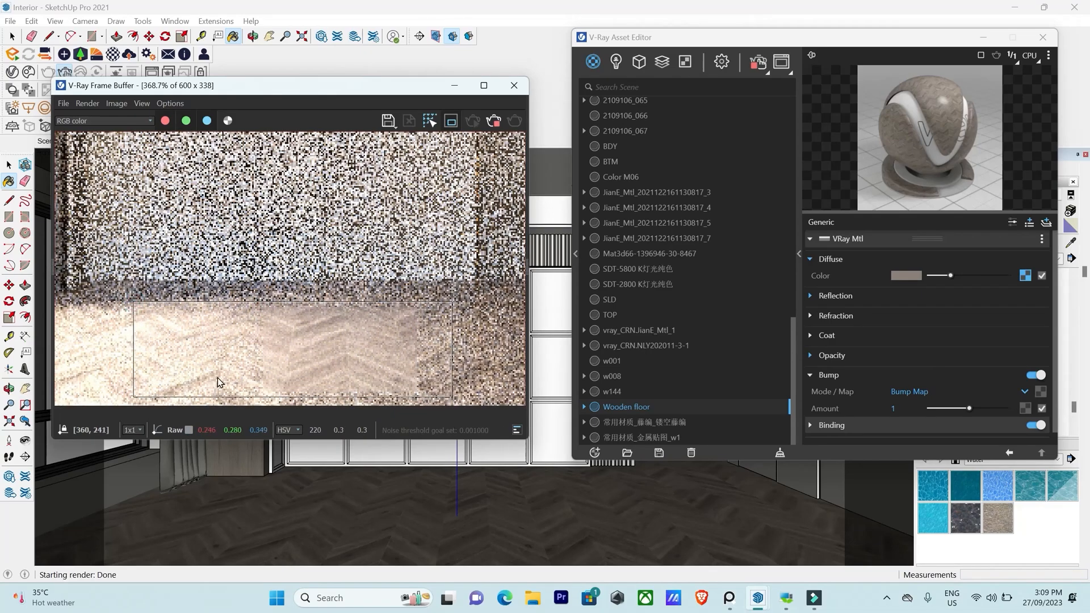
scroll(217, 377, "down", 2)
scroll(148, 352, "up", 5)
scroll(148, 356, "down", 2)
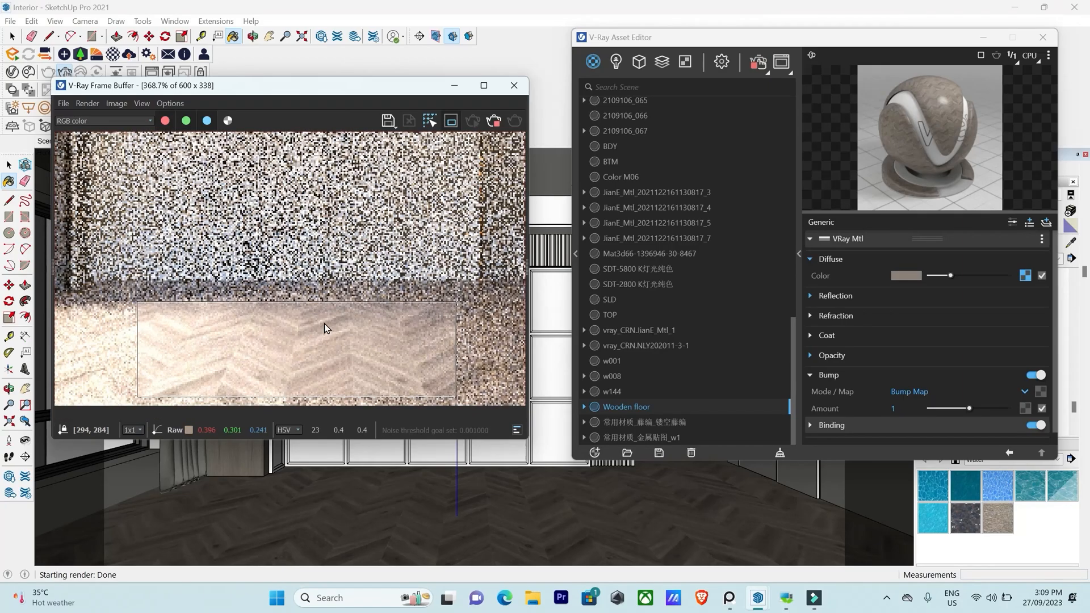
mouse_move(302, 299)
mouse_move(290, 303)
left_mouse_down()
mouse_move(322, 345)
mouse_move(369, 300)
left_mouse_up()
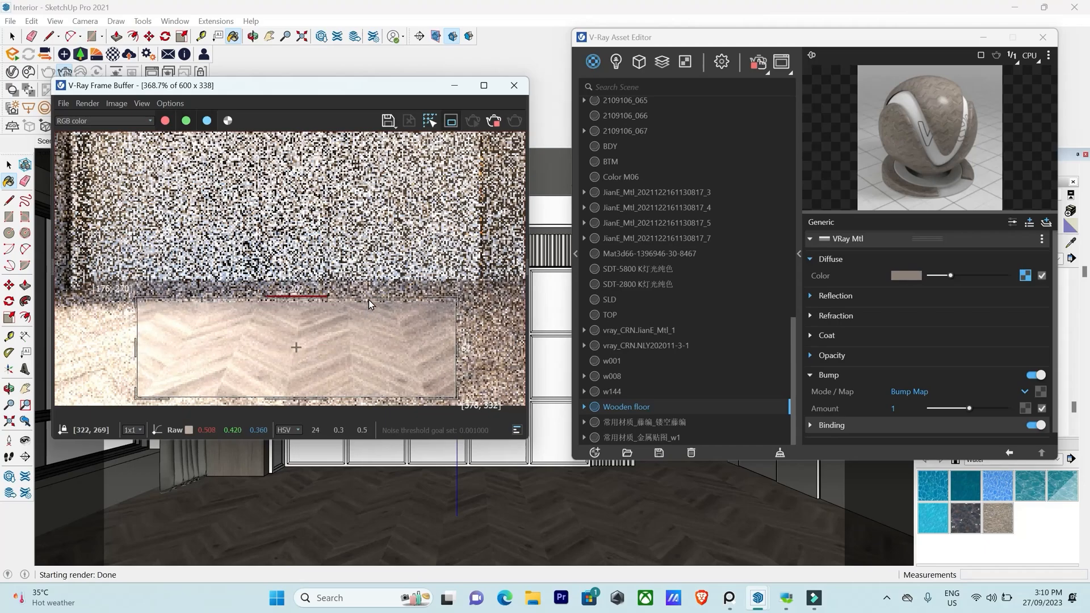
mouse_move(485, 285)
left_mouse_down()
mouse_move(285, 390)
mouse_move(280, 413)
left_mouse_up()
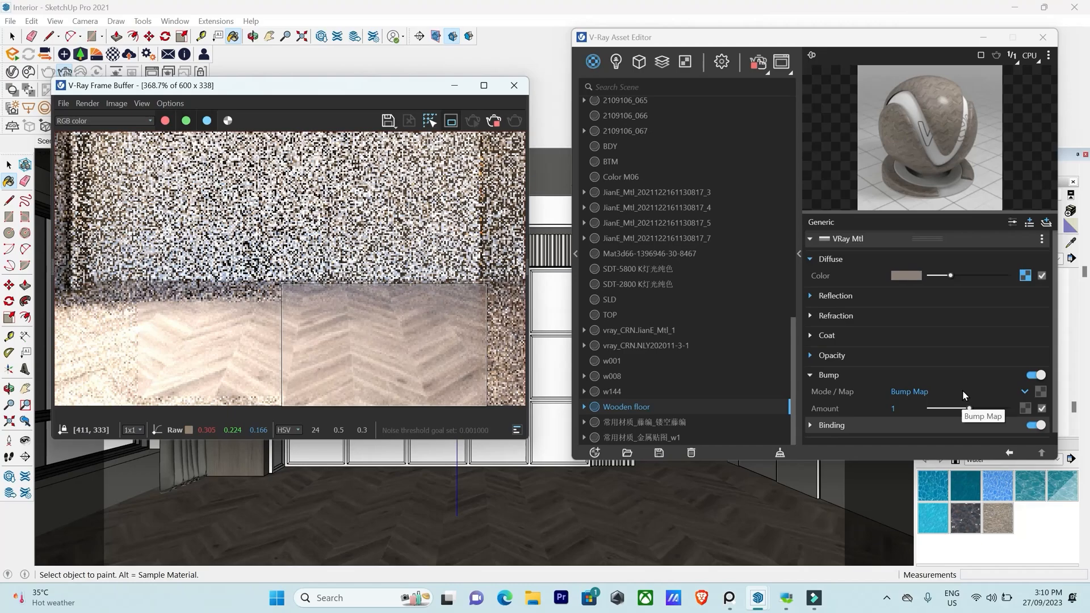
Copy the Wooden floor material's diffuse texture and paste it as a copy into its bump map slot.
right_click(1026, 276)
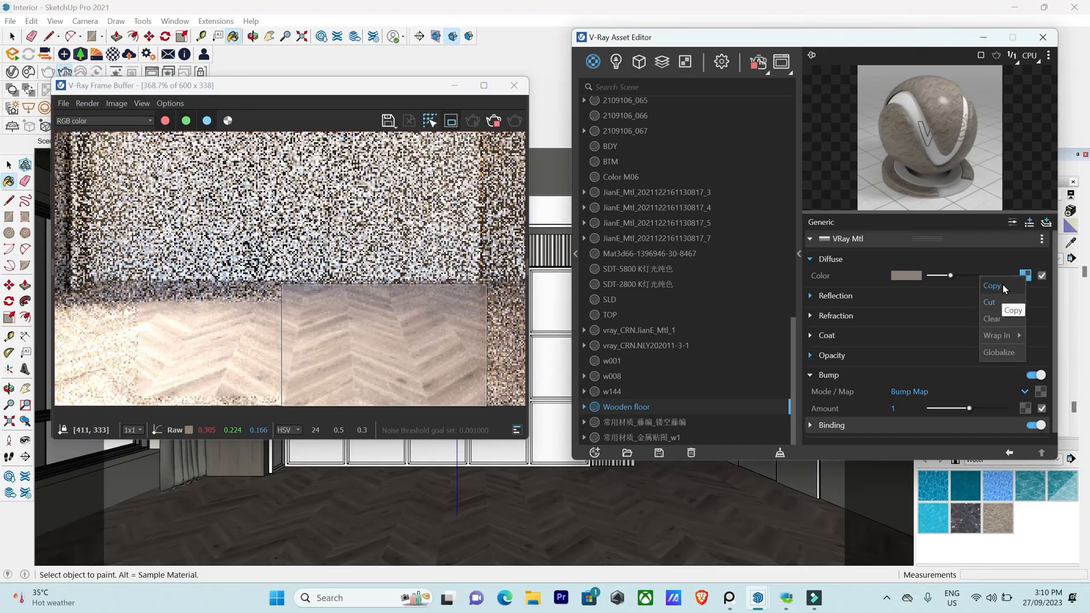
left_click(1002, 284)
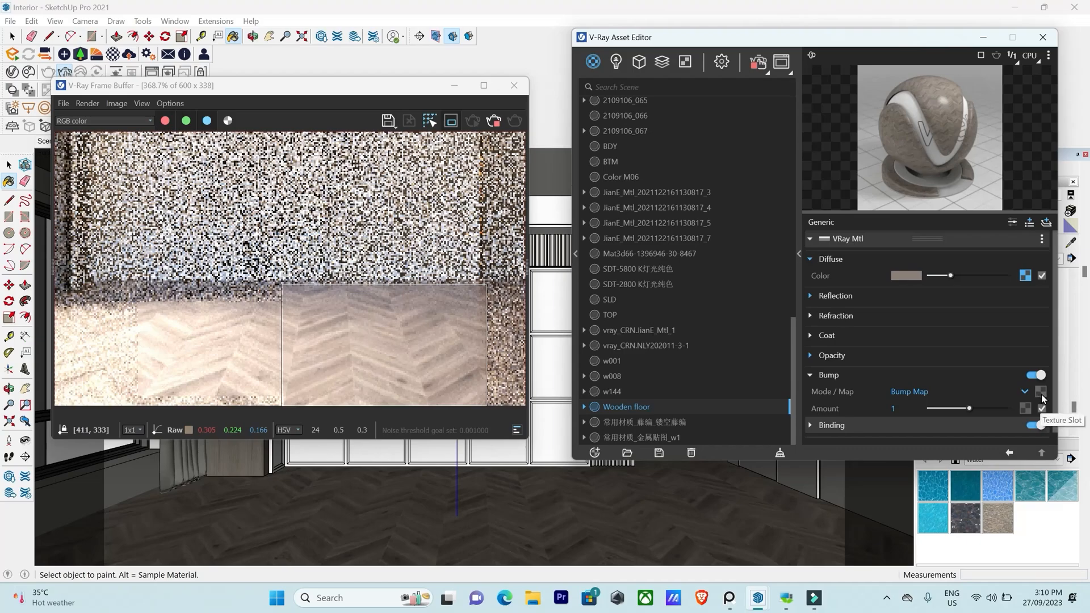
right_click(1042, 394)
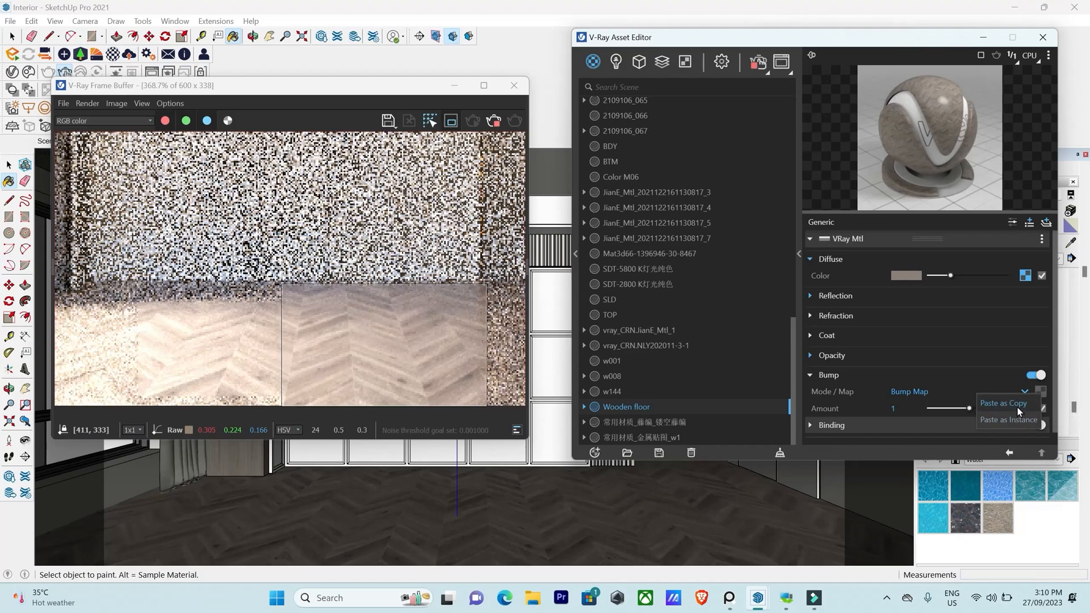
left_click(1017, 407)
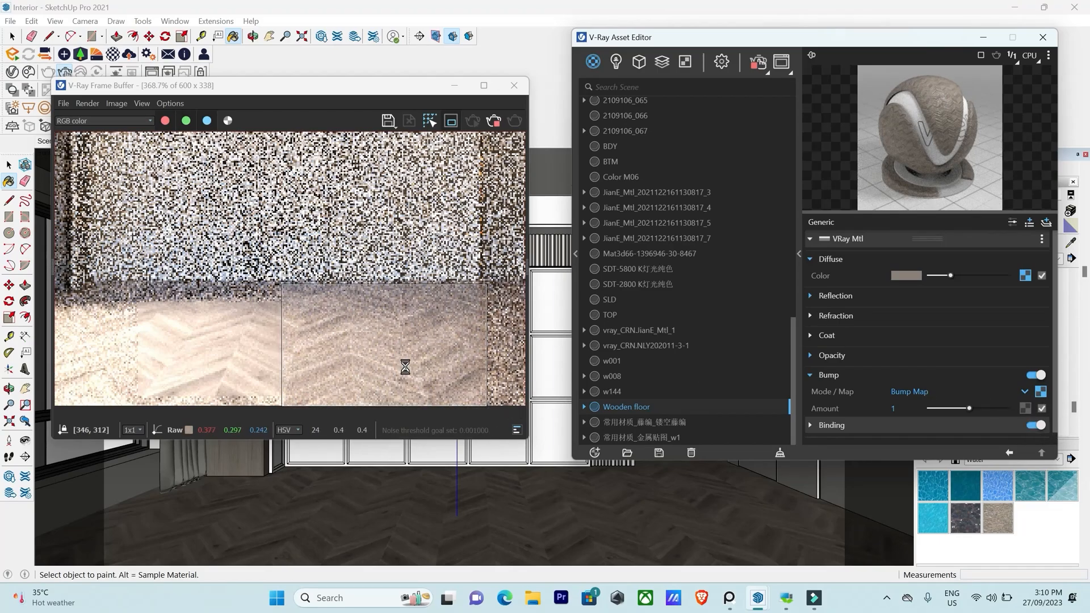
Wrap the Wooden floor material's bump map texture in a Color Correction.
right_click(1044, 391)
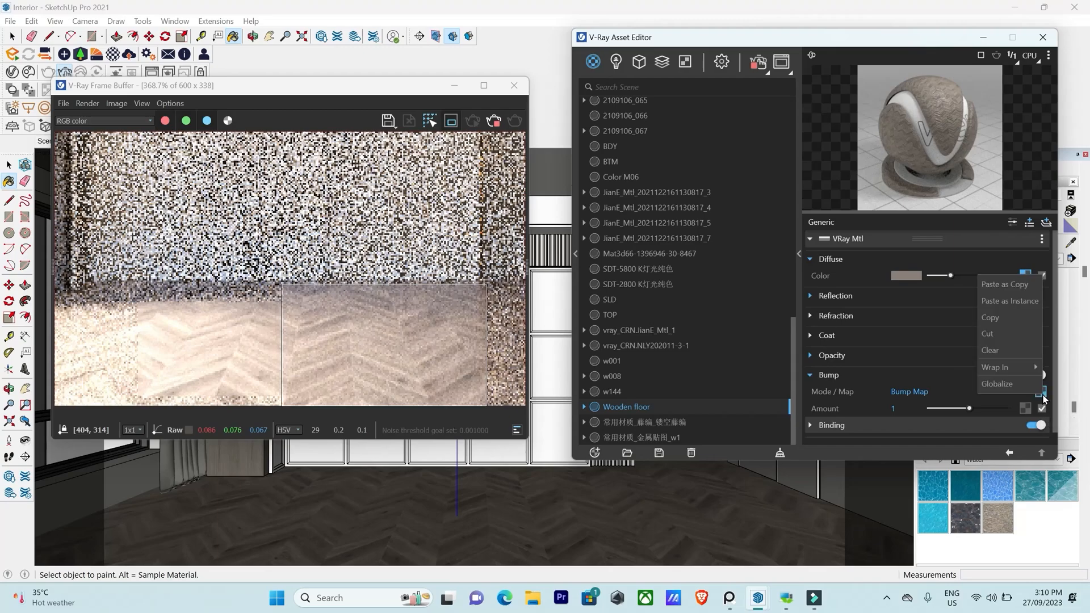
mouse_move(1003, 363)
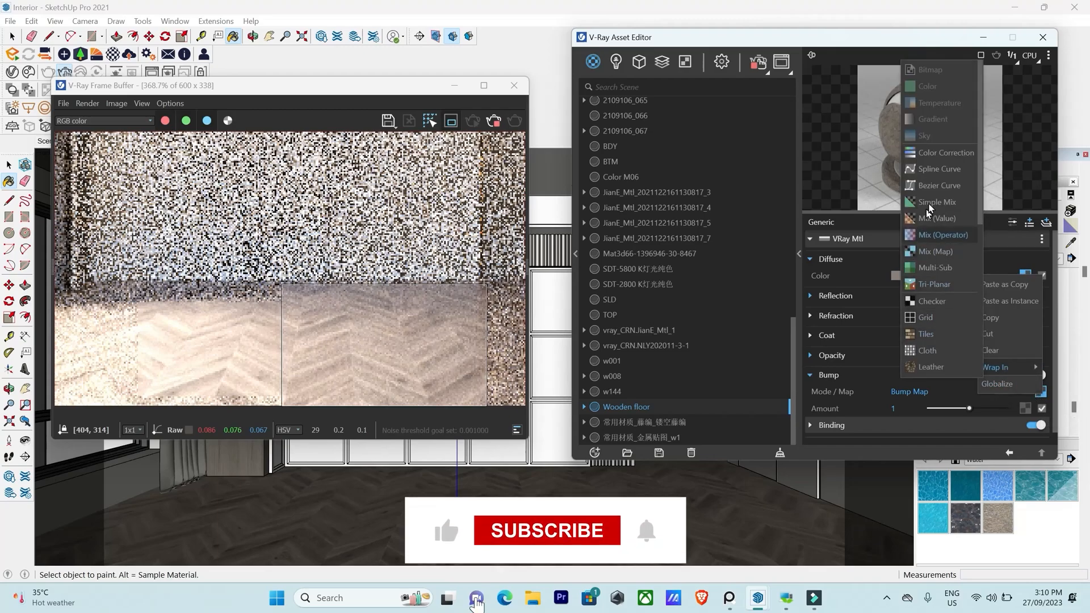
left_click(942, 156)
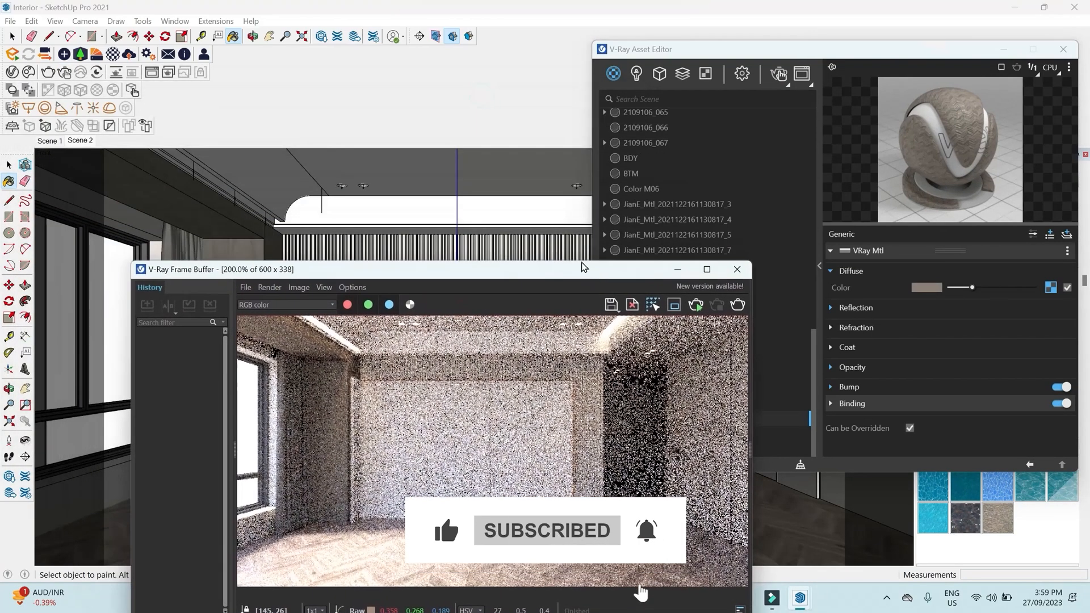
Sample the ceiling's material from the model and rename it as Ceiling in the Asset Editor.
key("alt")
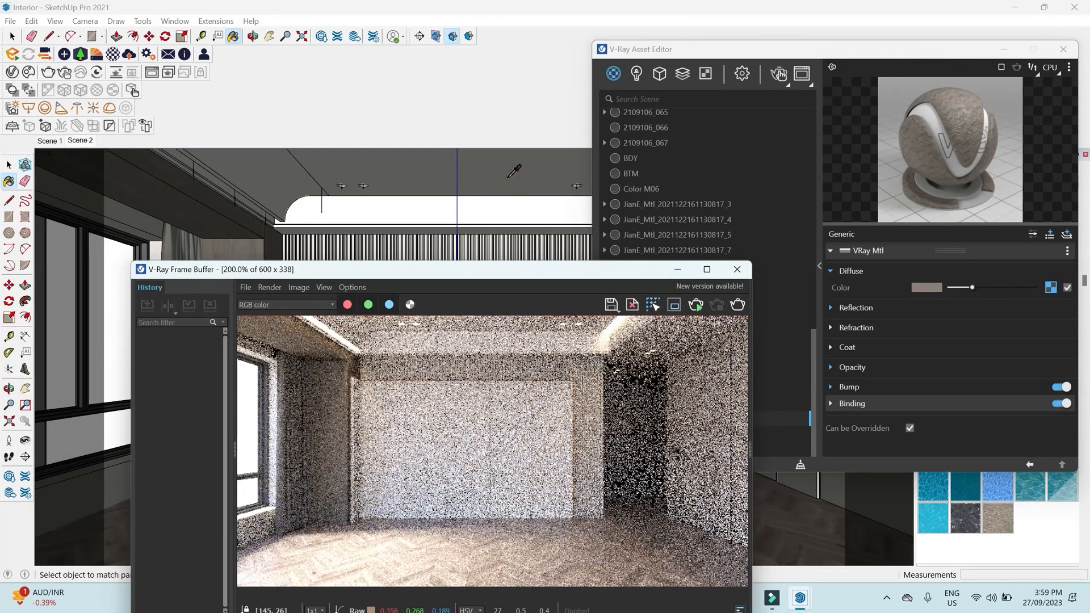
left_click(507, 176, "alt")
left_click_drag(511, 268, 420, 120)
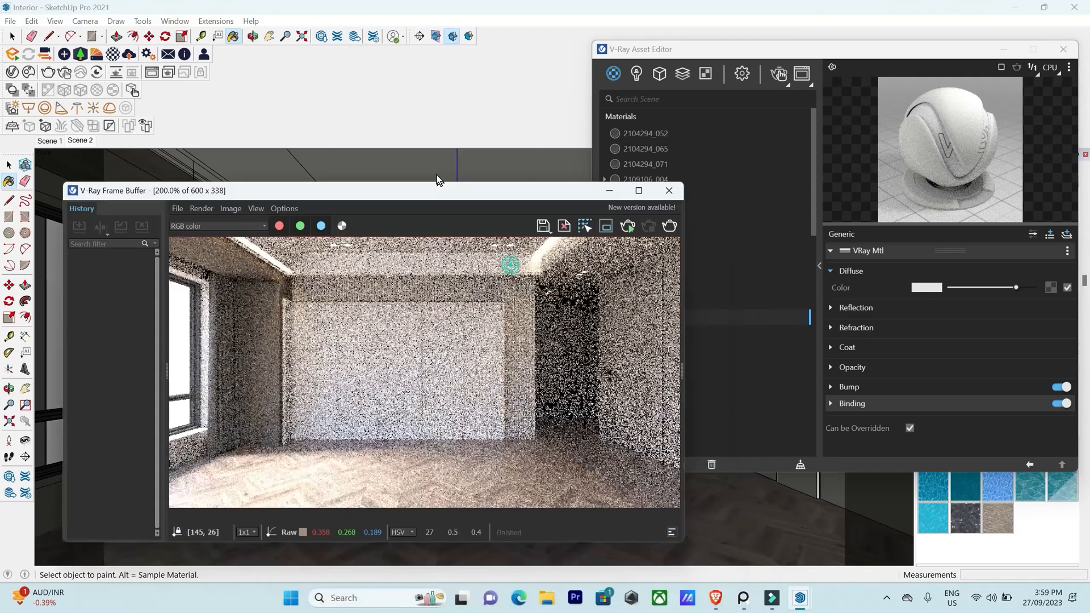
left_click(758, 59)
double_click(678, 317)
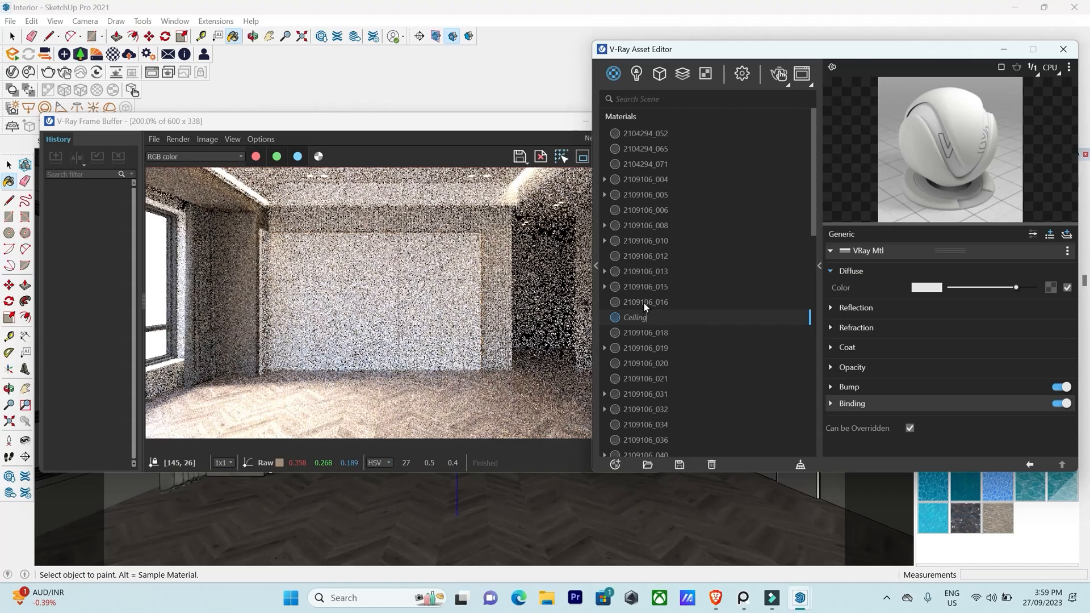
type("Ceiling")
key("Return")
Limit the render region to a ceiling strip about 290 × 67 pixels and start the interactive render.
left_click(549, 126)
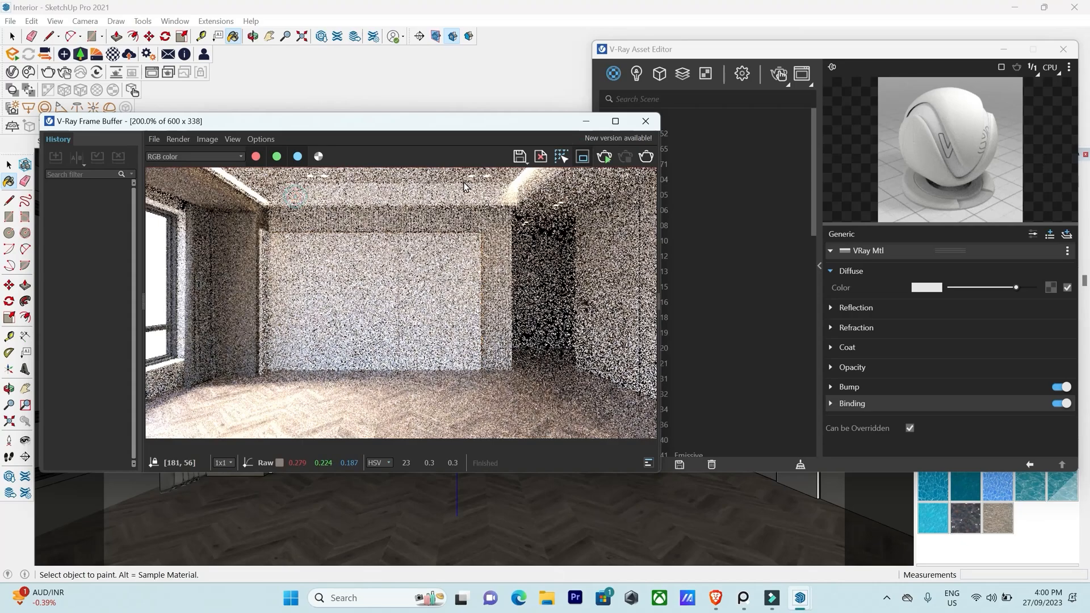
left_click(561, 156)
left_click_drag(278, 208, 479, 182)
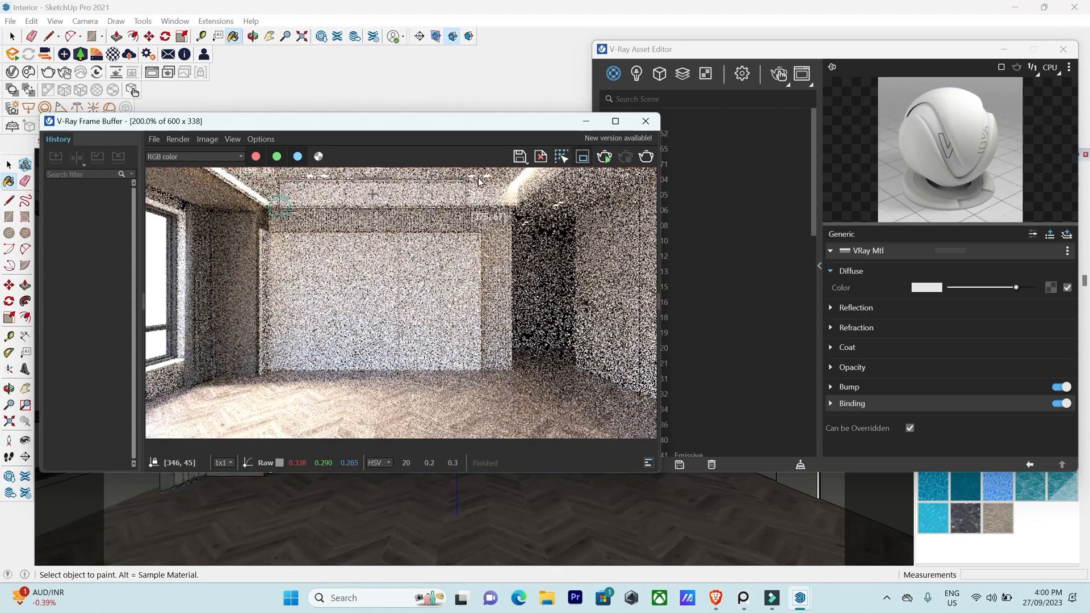
scroll(403, 287, "down", 2)
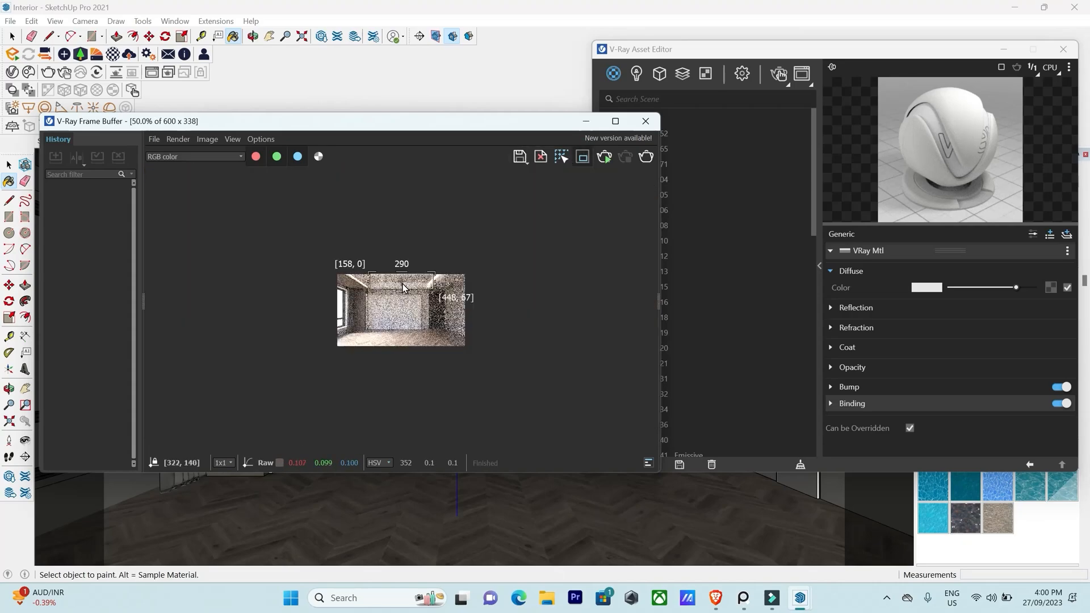
scroll(403, 287, "up", 2)
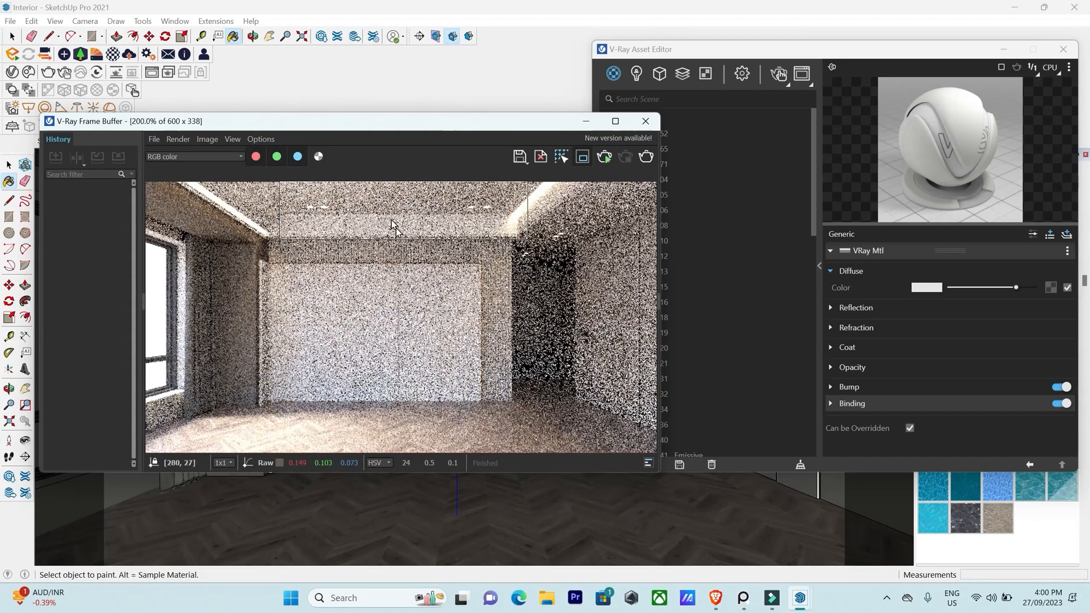
left_click(604, 157)
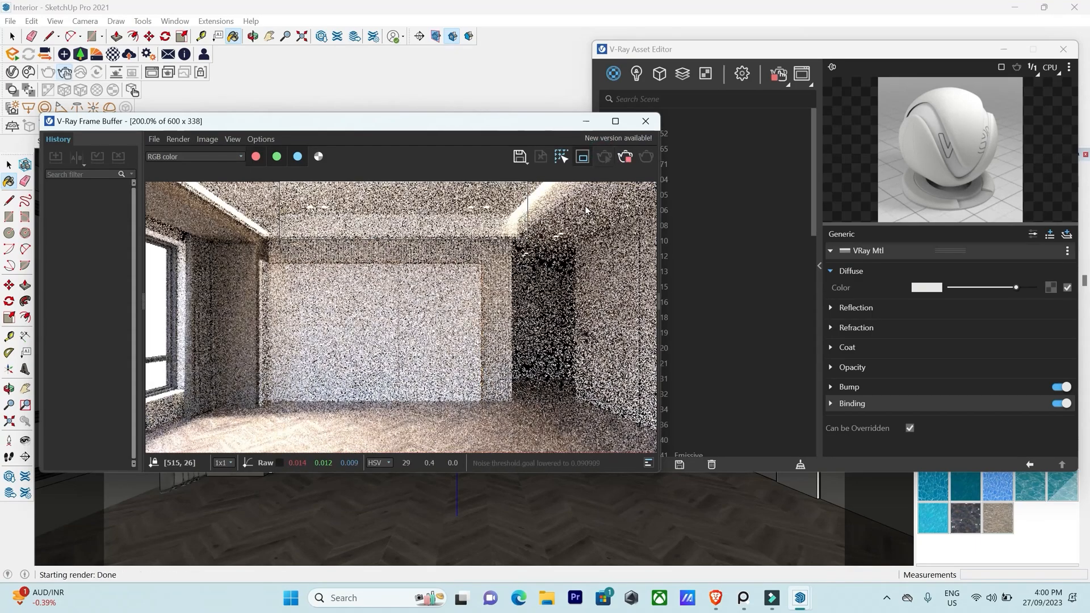
scroll(397, 362, "up", 1)
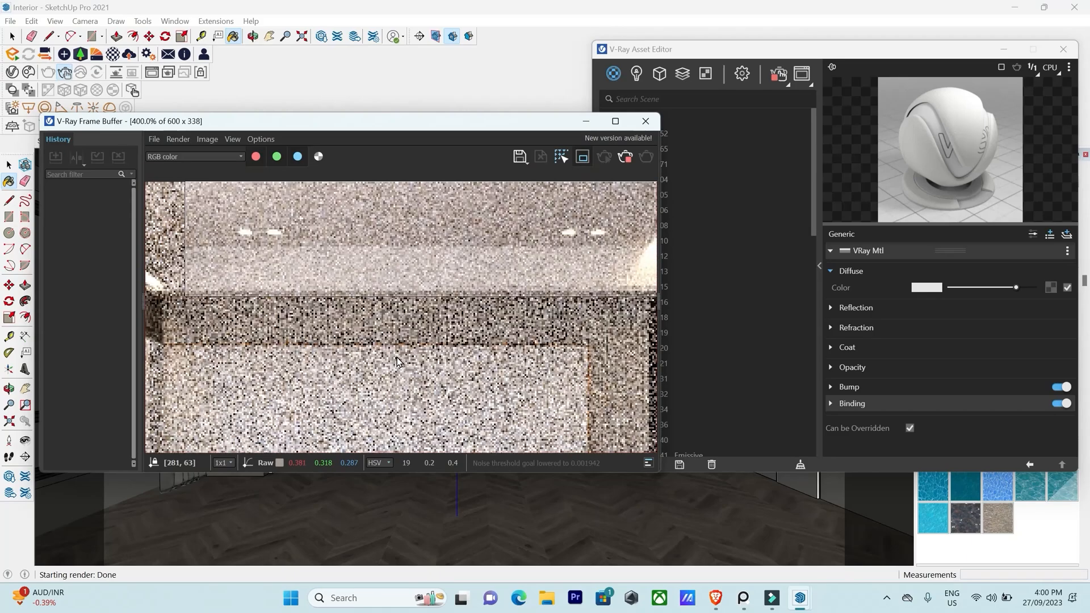
Set the Ceiling material's diffuse color to a warm white with a color temperature of about 6141 K.
left_click(795, 47)
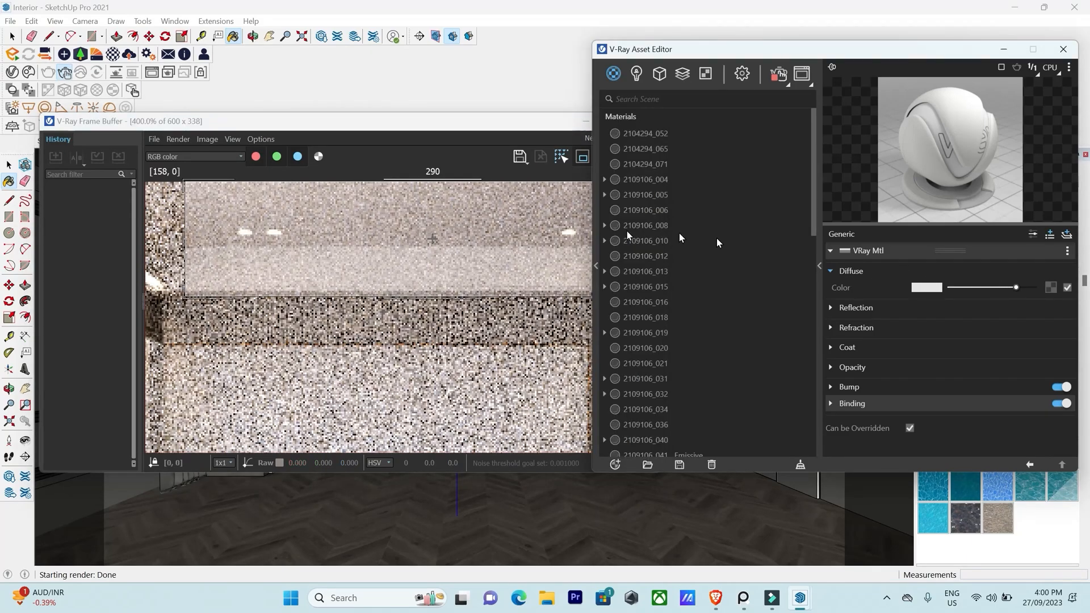
left_click(922, 288)
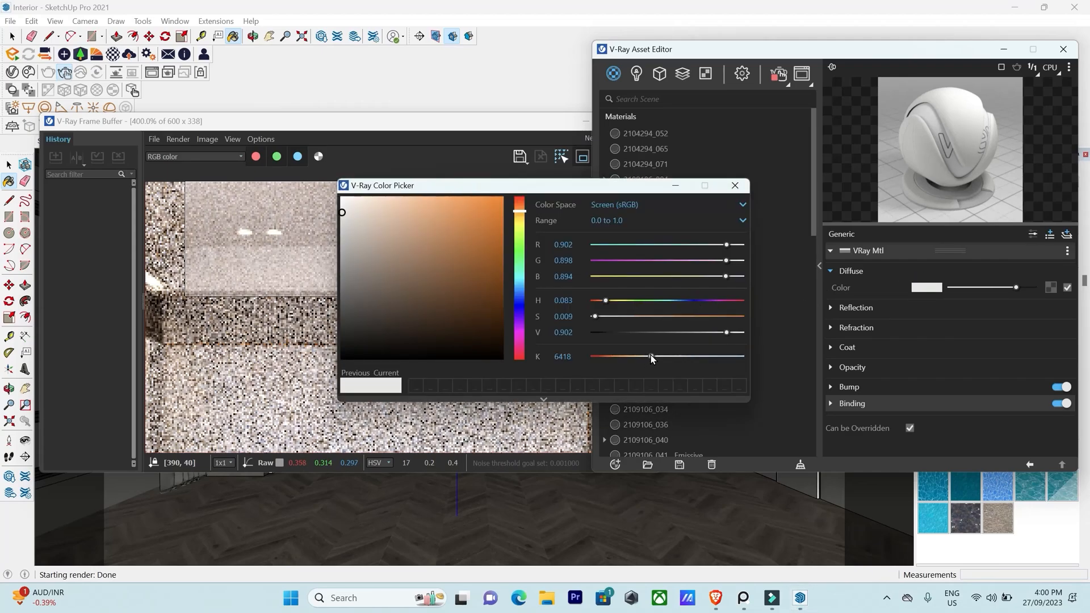
left_click_drag(650, 356, 649, 357)
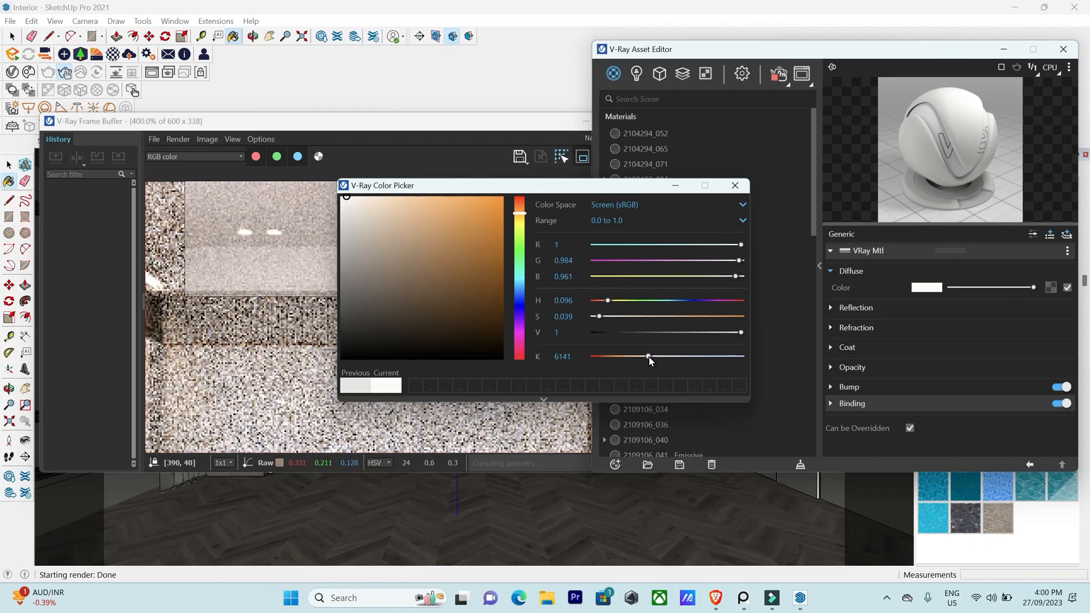
left_click(734, 186)
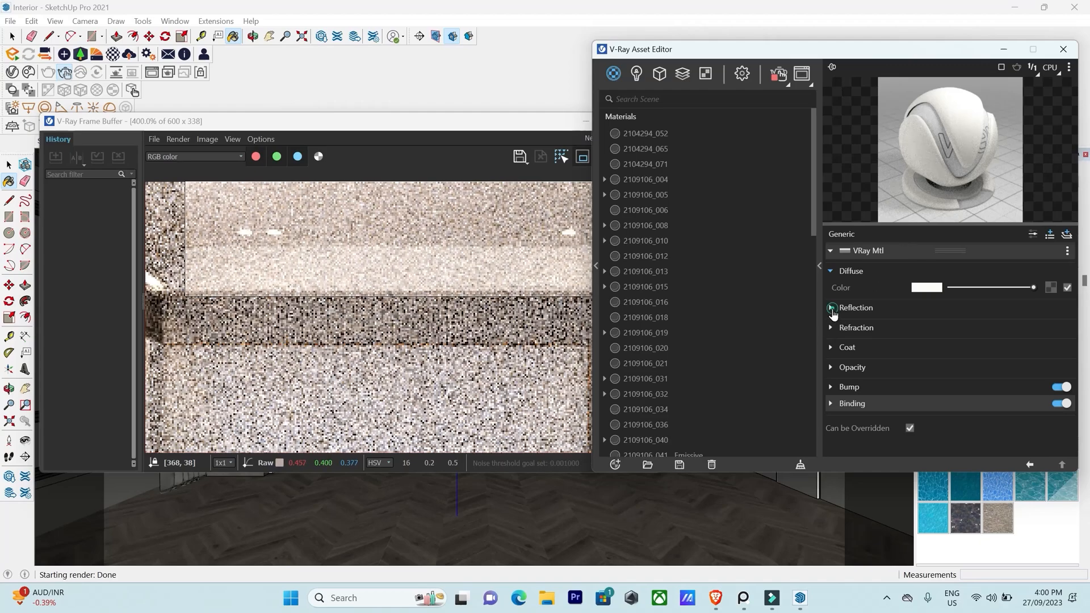
Give the Ceiling material a dark grey reflection color and set its reflection glossiness to 0.8.
left_click(832, 309)
left_click_drag(959, 325, 964, 325)
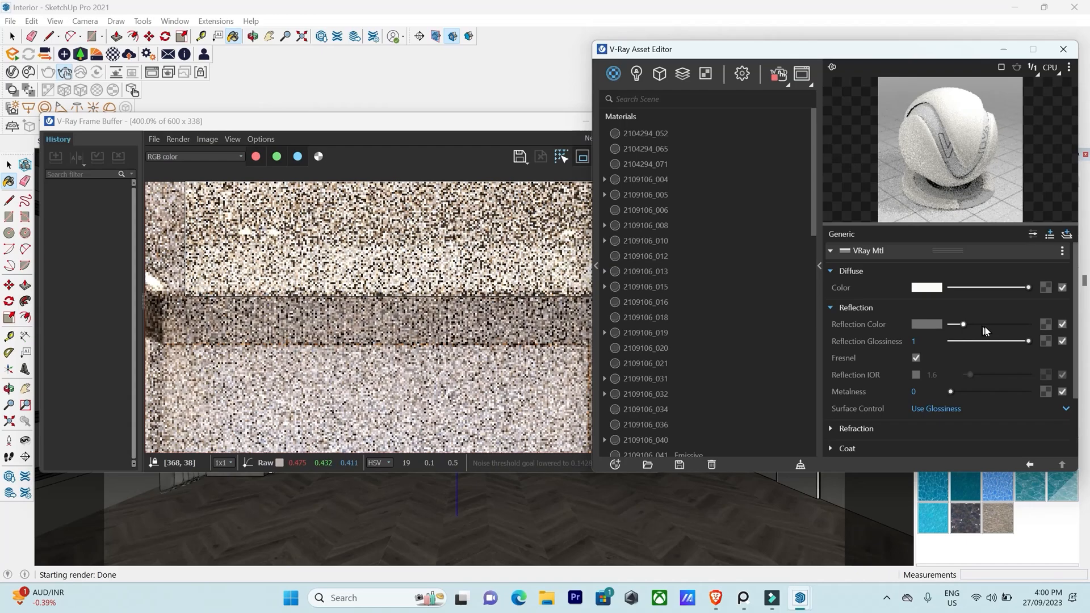
left_click(1013, 341)
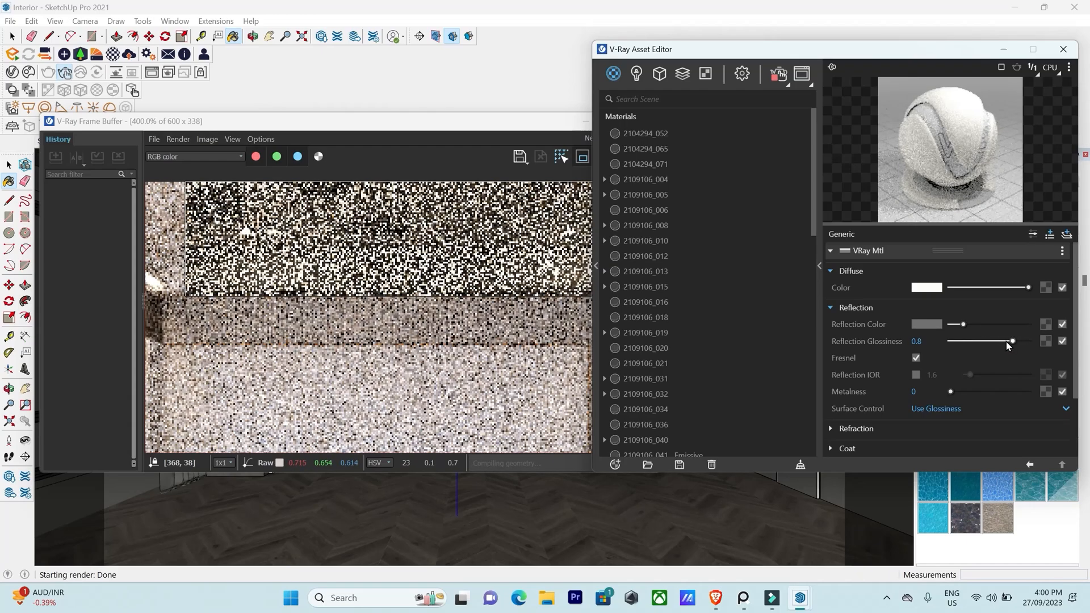
left_click(830, 308)
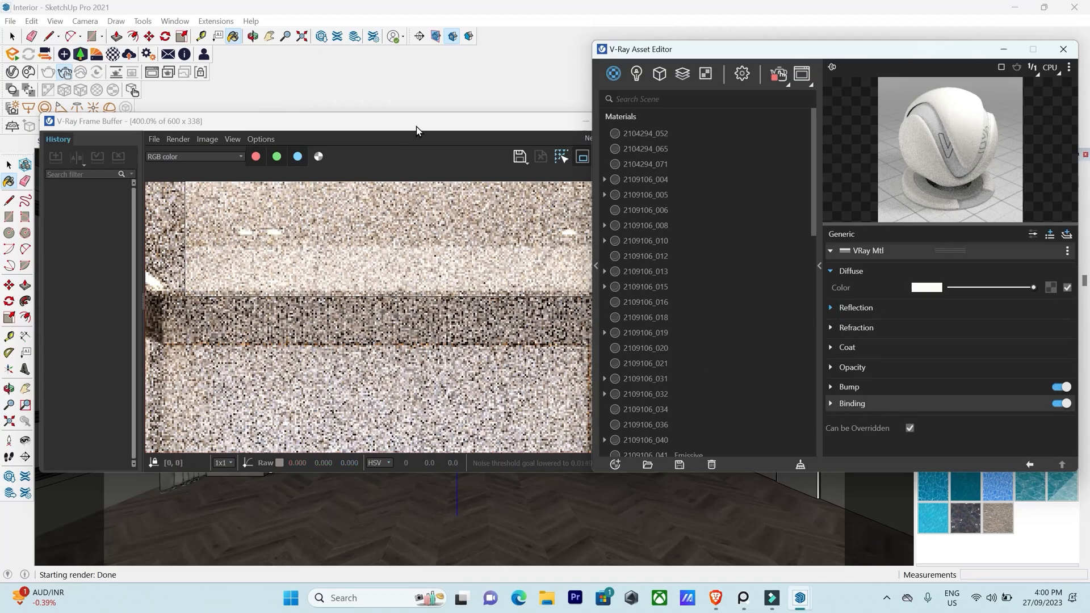
Reposition the frame buffer, then run and stop an interactive region render of the wood wall beside the window.
left_click_drag(416, 130, 550, 113)
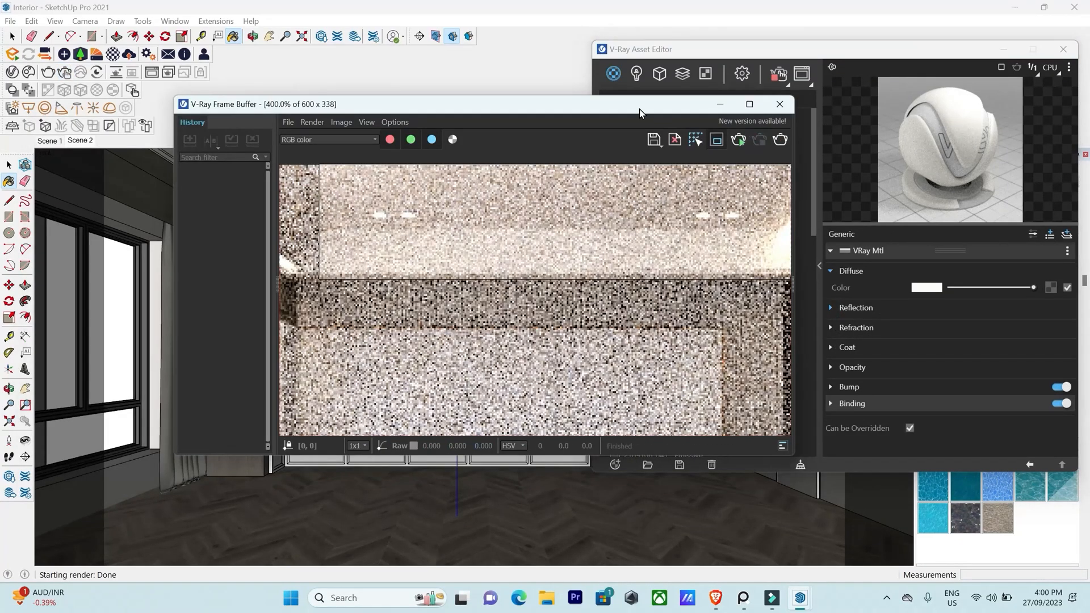
left_click_drag(639, 109, 897, 198)
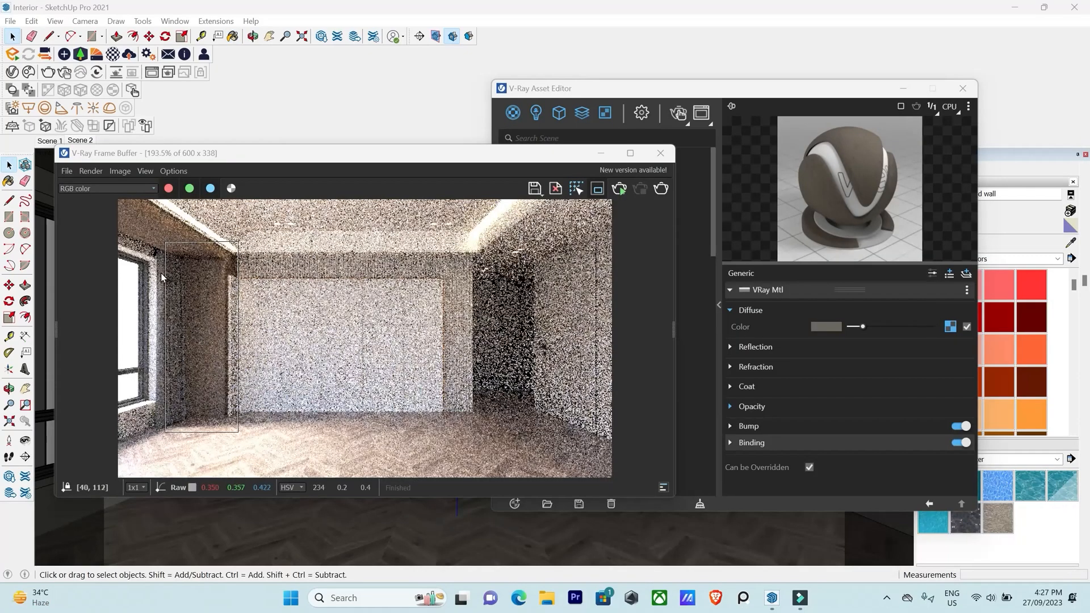
mouse_move(245, 168)
left_mouse_down()
mouse_move(249, 299)
mouse_move(265, 307)
mouse_move(250, 179)
left_mouse_up()
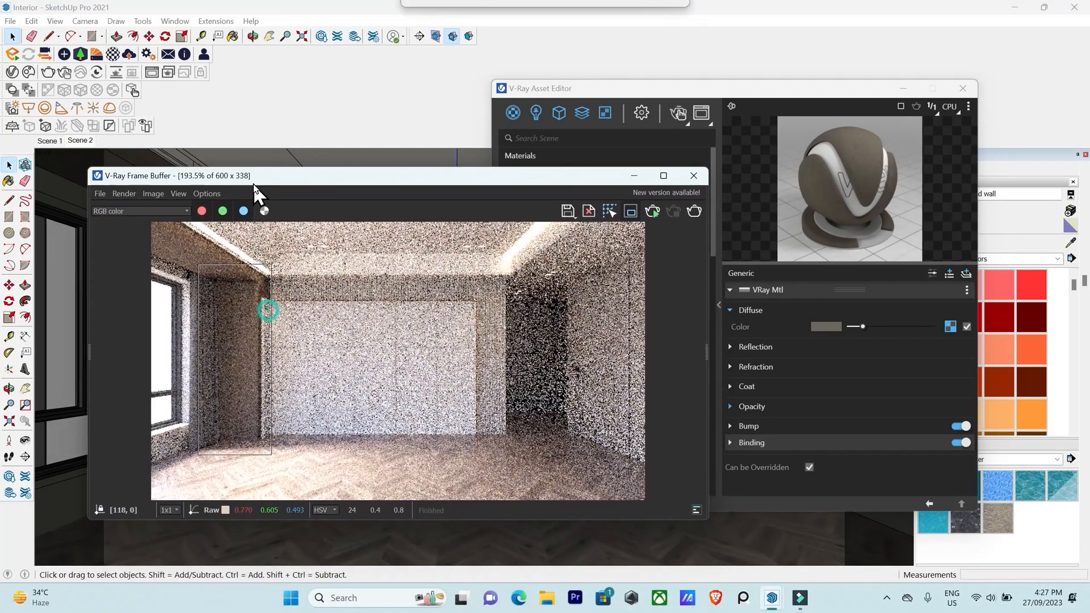
left_click(679, 113)
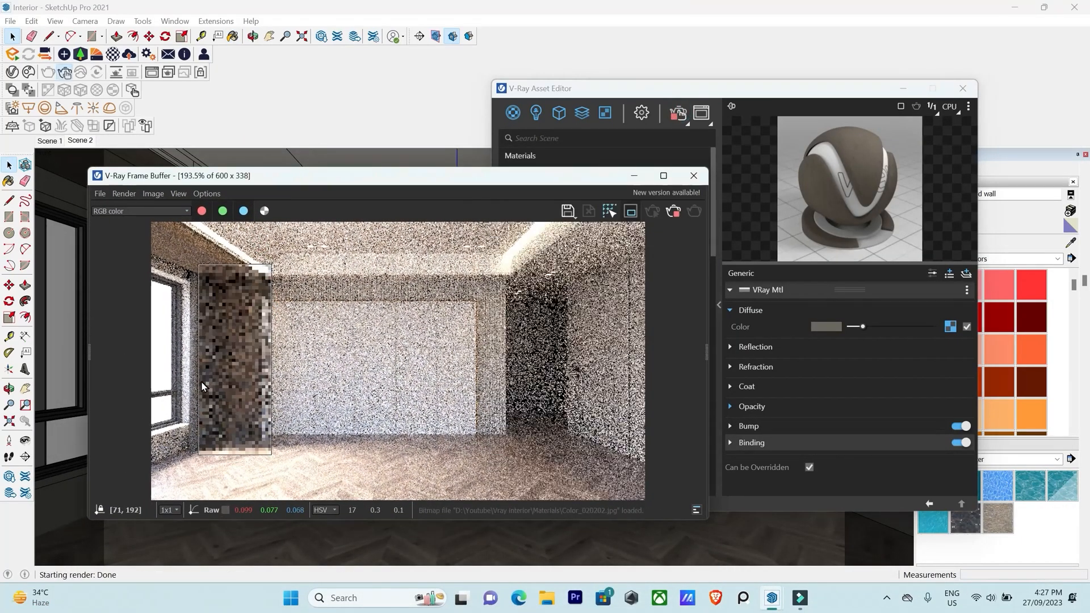
scroll(179, 383, "up", 1)
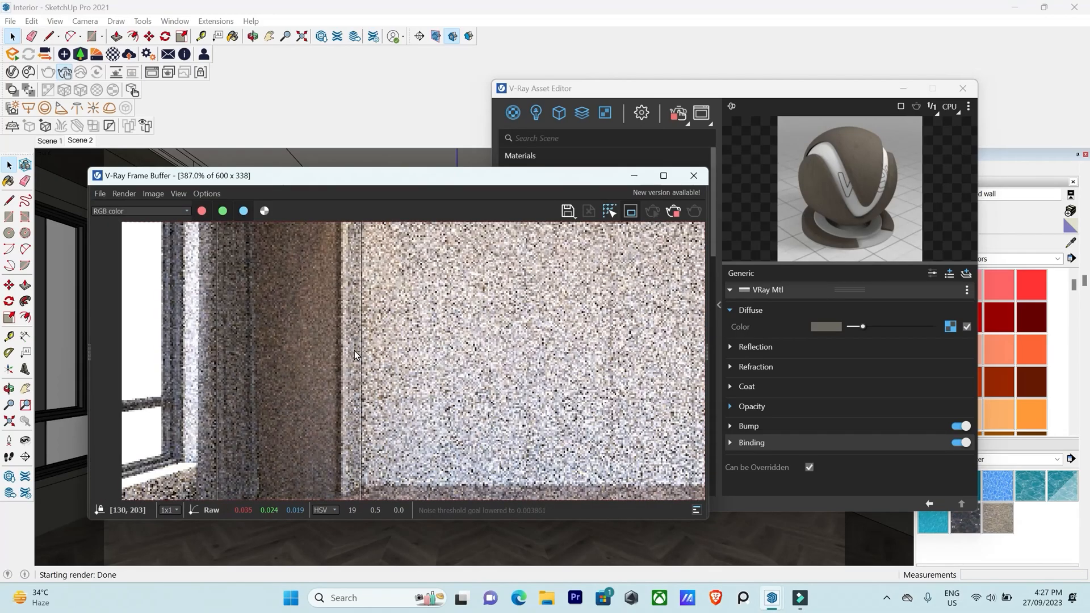
left_click(674, 213)
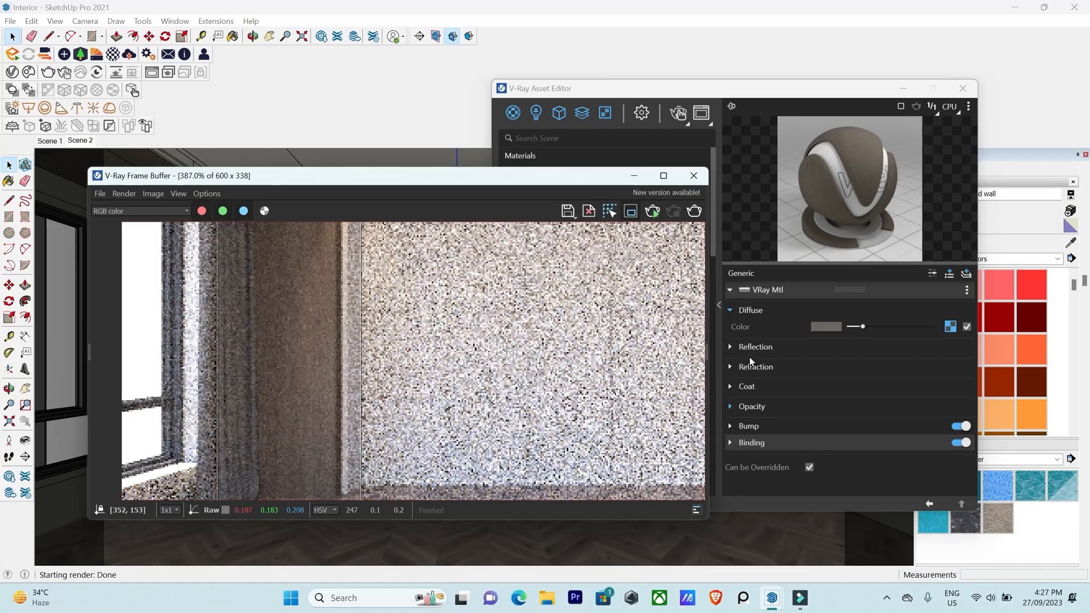
Give the wood wall material a light grey reflection color and set its reflection glossiness to 0.8.
left_click(730, 349)
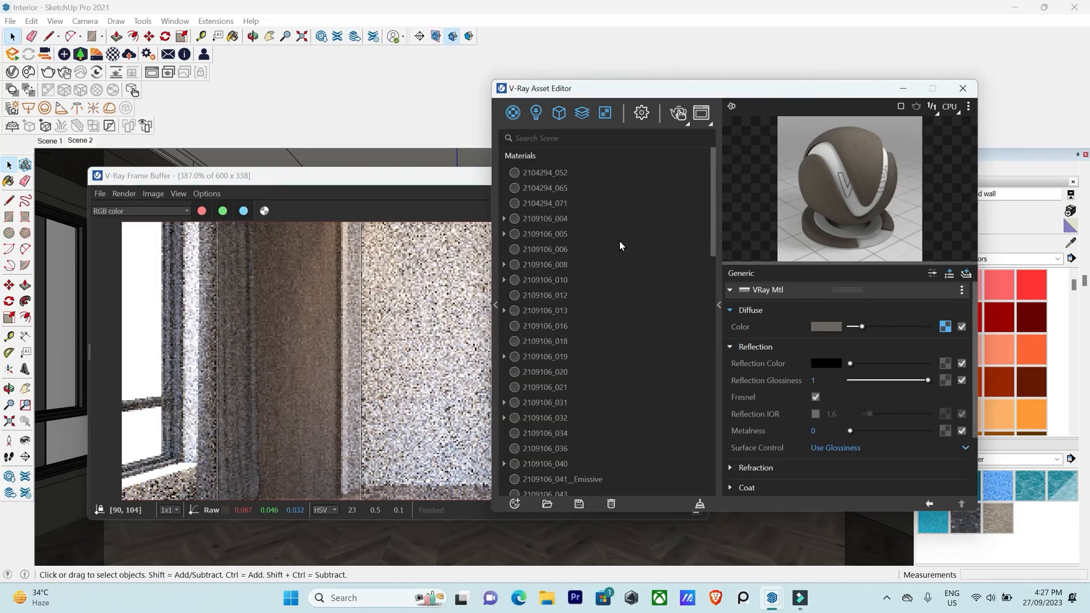
left_click_drag(859, 363, 906, 386)
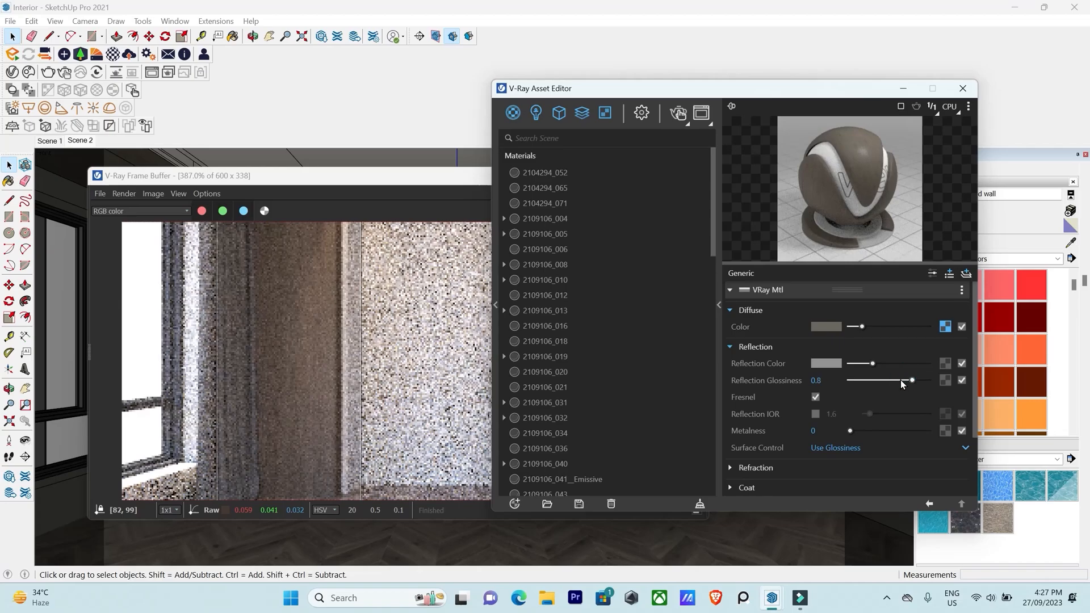
left_click_drag(874, 364, 884, 363)
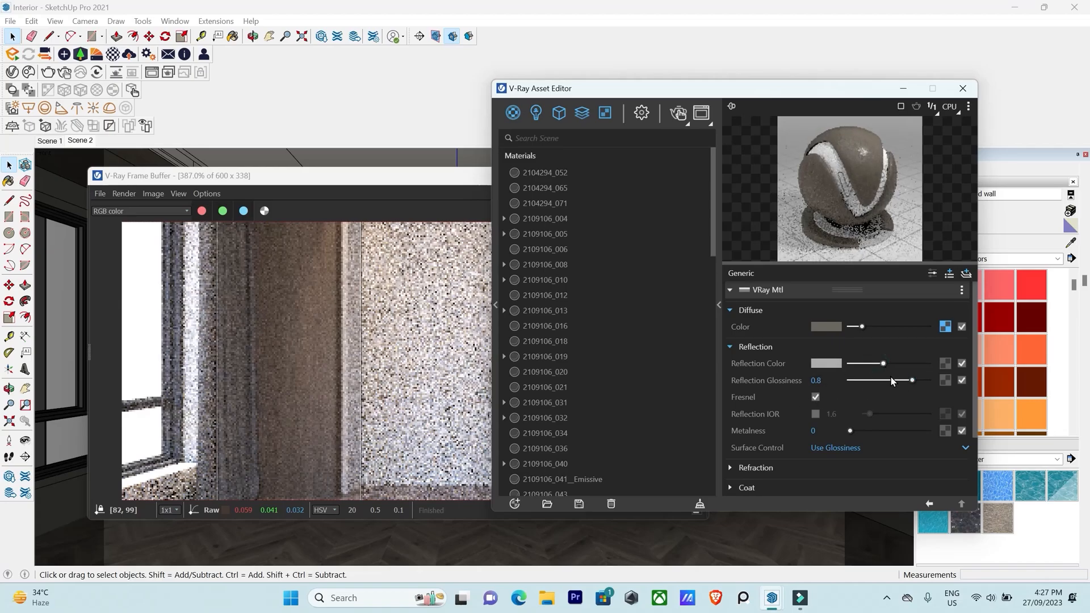
left_click(732, 349)
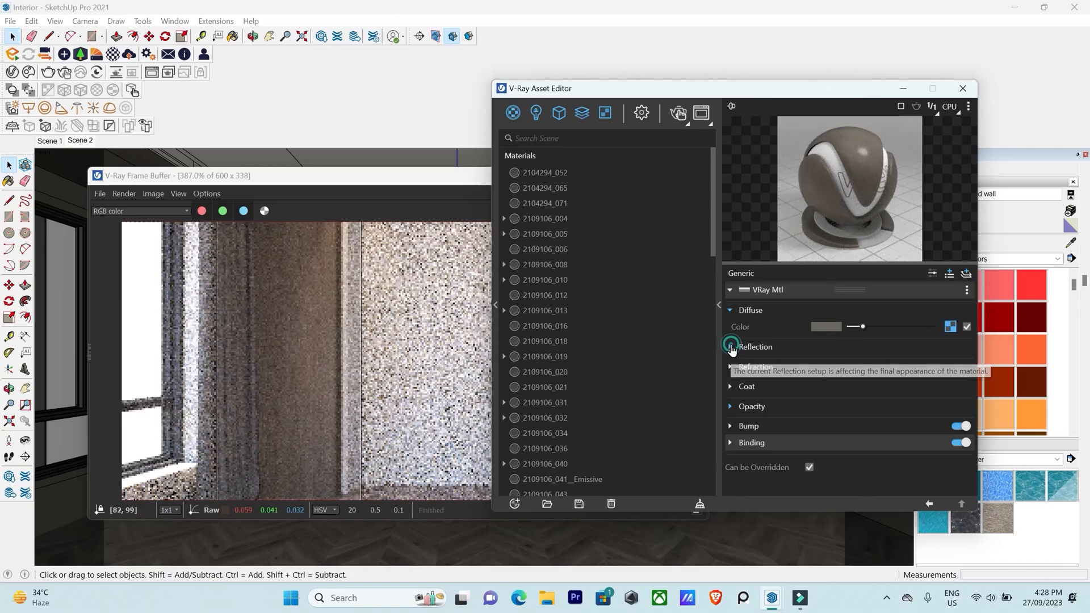
Copy the wood wall material's diffuse texture and paste it as a copy into its bump map slot.
left_click(732, 427)
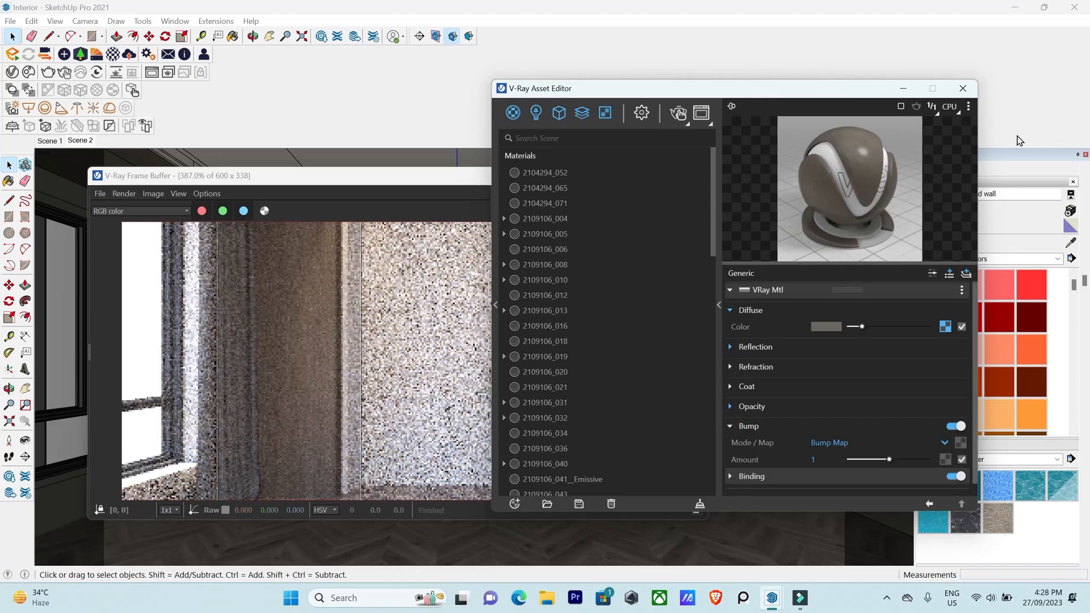
right_click(946, 328)
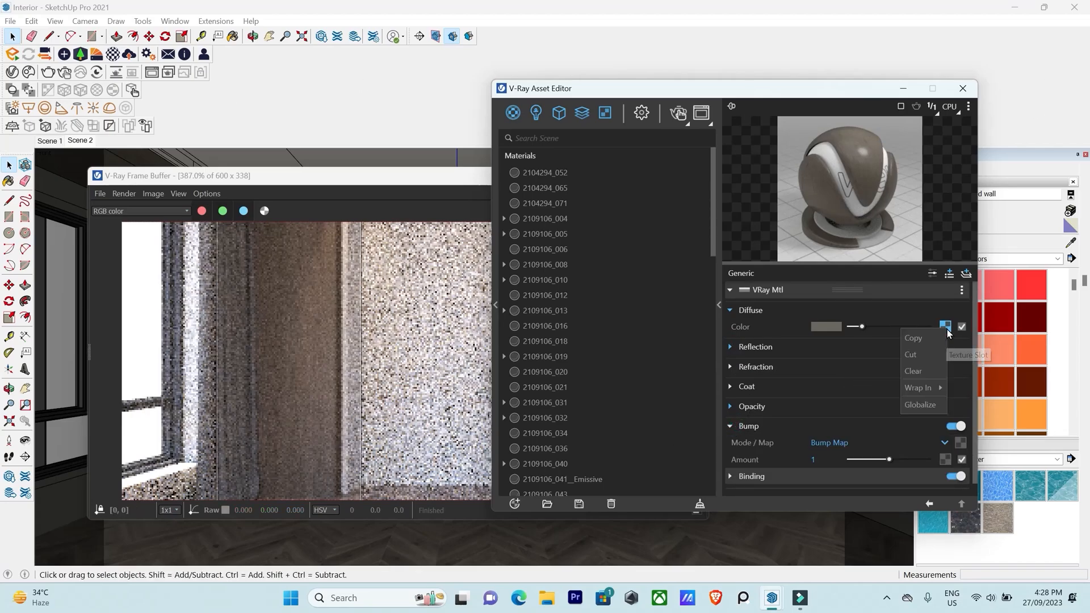
left_click(915, 339)
right_click(961, 446)
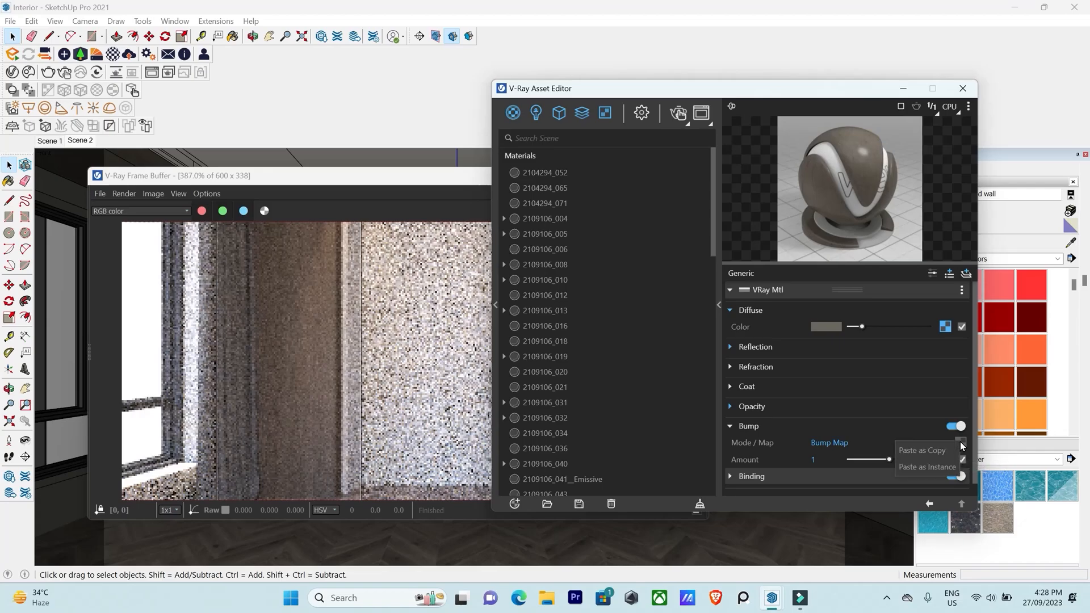
left_click(925, 455)
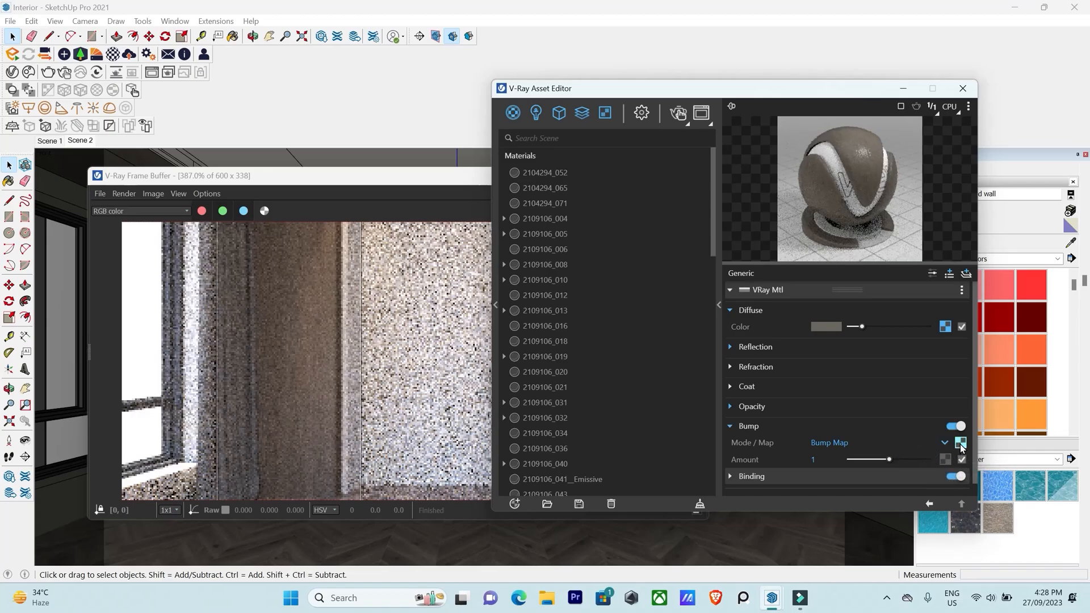
Wrap the wood wall material's bump map texture in a Color Correction.
right_click(958, 446)
mouse_move(935, 420)
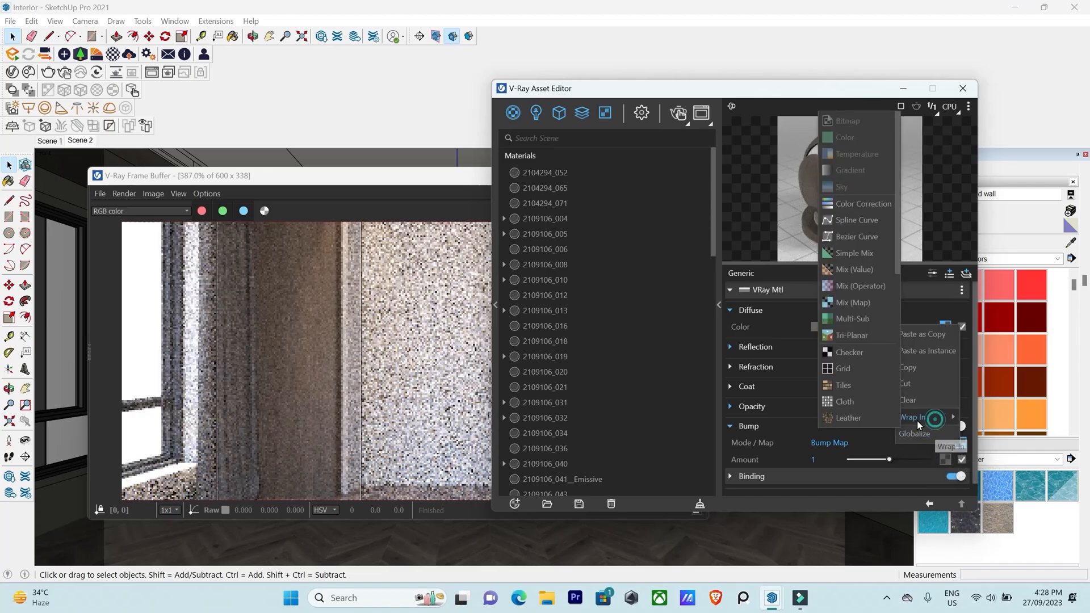
left_click(848, 206)
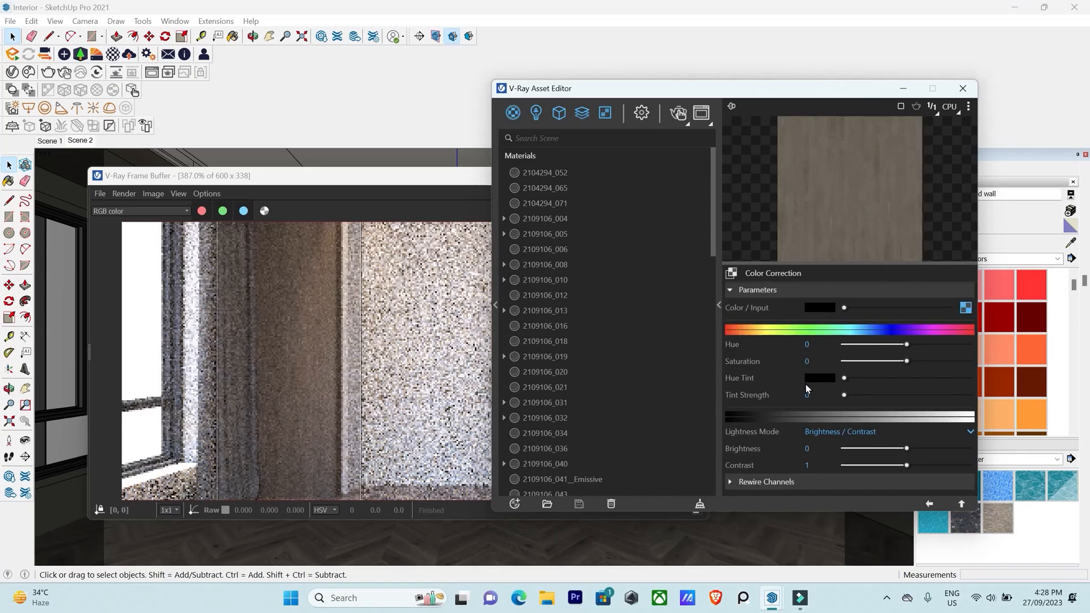
Set the wood wall bump map's Color Correction saturation to -1 and brightness to 0.217, then return to the material.
left_click_drag(906, 361, 792, 364)
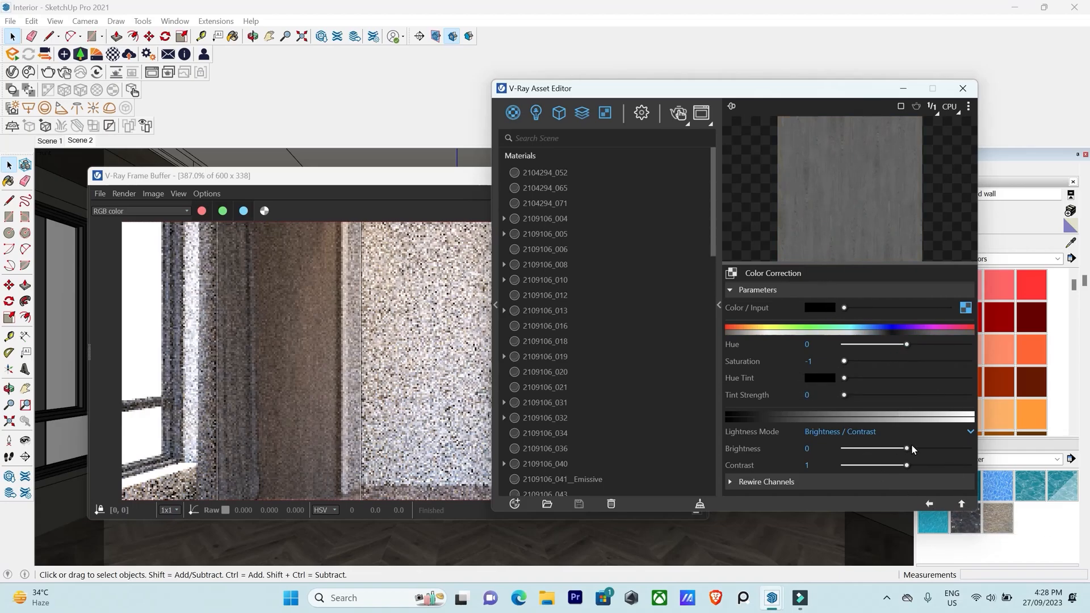
left_click_drag(908, 448, 921, 449)
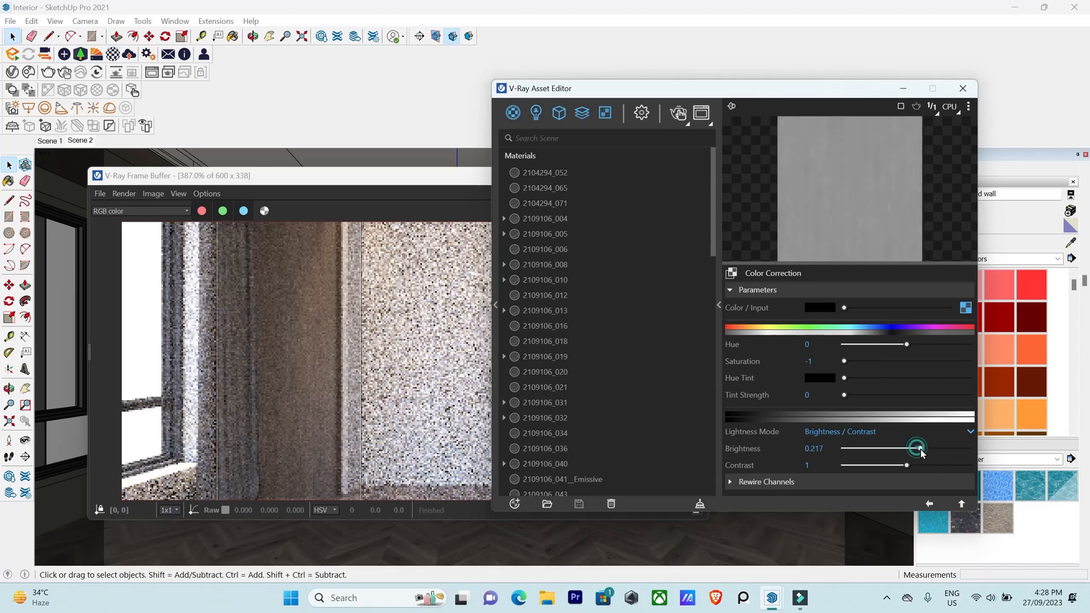
left_click(961, 504)
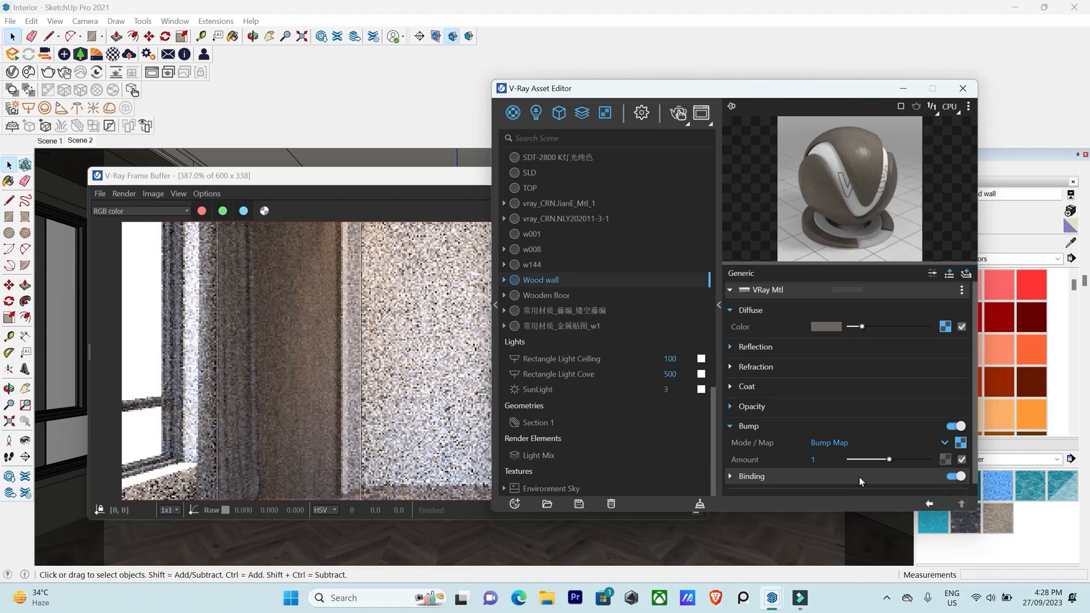
Run and stop an interactive region render of the wood wall.
left_click(445, 181)
left_click(658, 215)
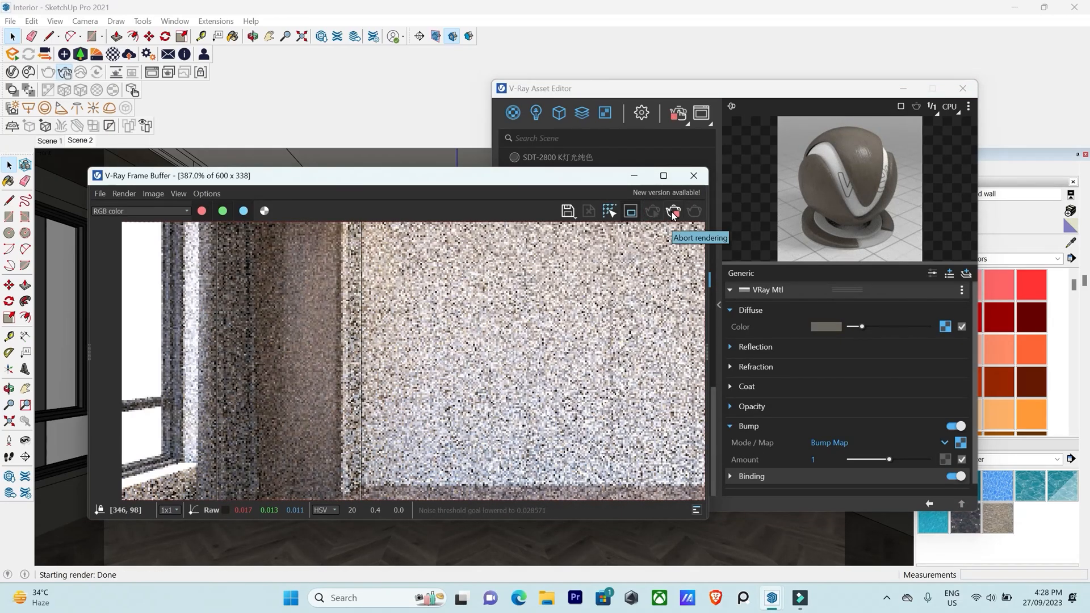
left_click(673, 213)
Redraw the render region over the middle of the floor, then run and stop an interactive render of it.
scroll(326, 368, "down", 2)
scroll(374, 413, "up", 1)
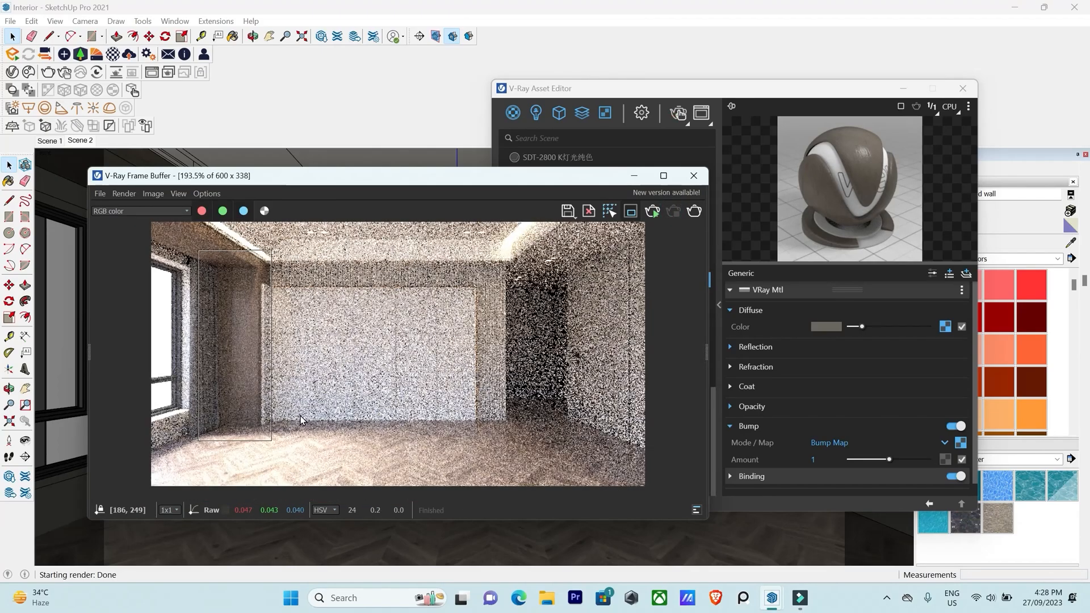
left_click_drag(281, 430, 528, 490)
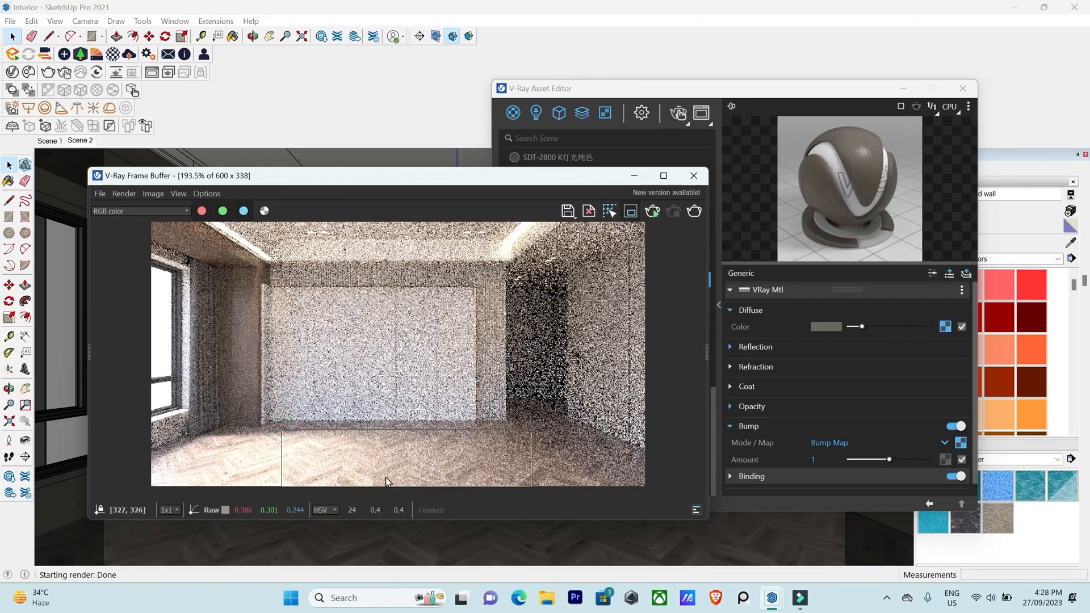
scroll(350, 474, "up", 1)
left_click(652, 213)
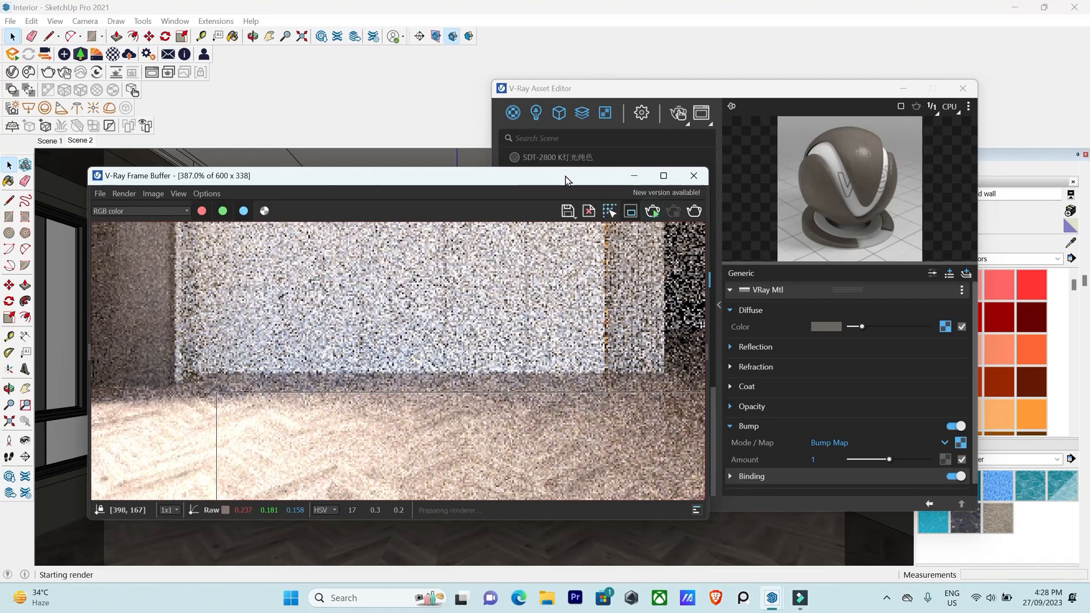
scroll(403, 474, "down", 1)
scroll(402, 469, "up", 2)
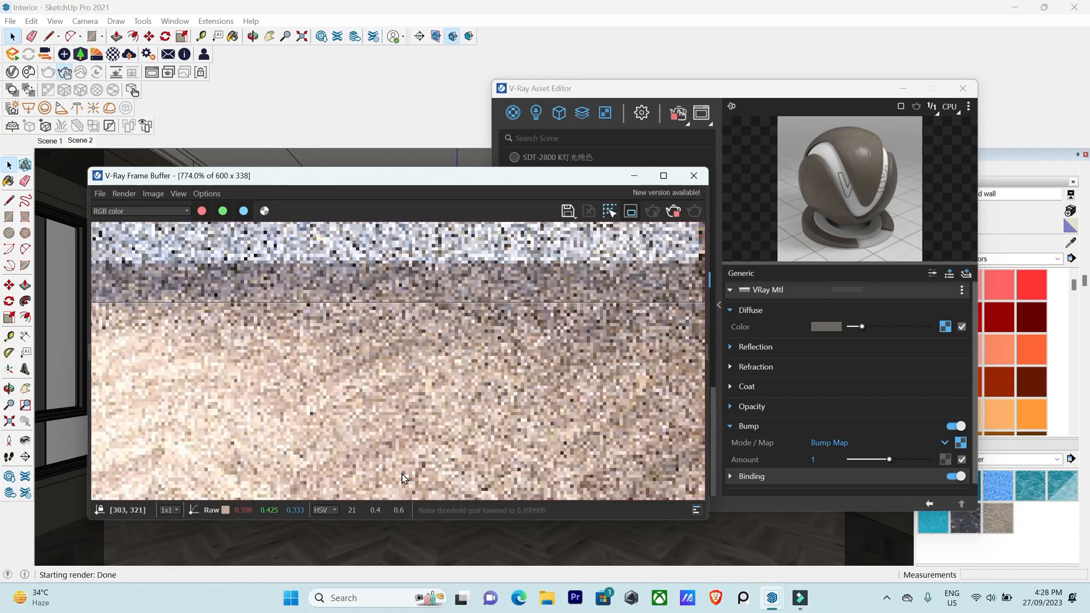
scroll(514, 409, "down", 1)
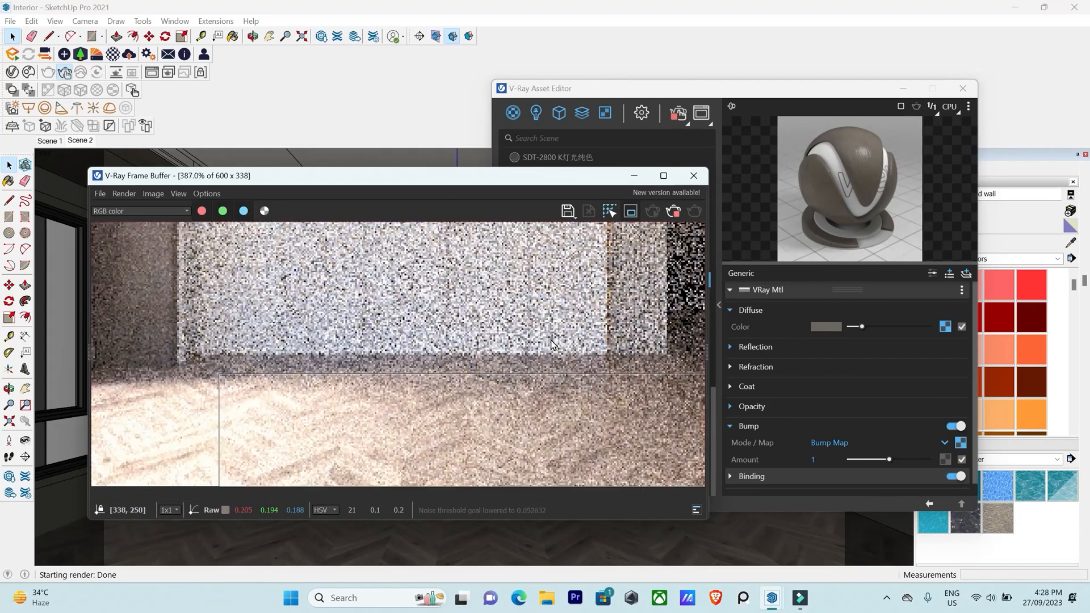
left_click(670, 213)
Sample the herringbone floor's material from the model so its settings load in the Asset Editor.
left_click_drag(718, 91, 868, 64)
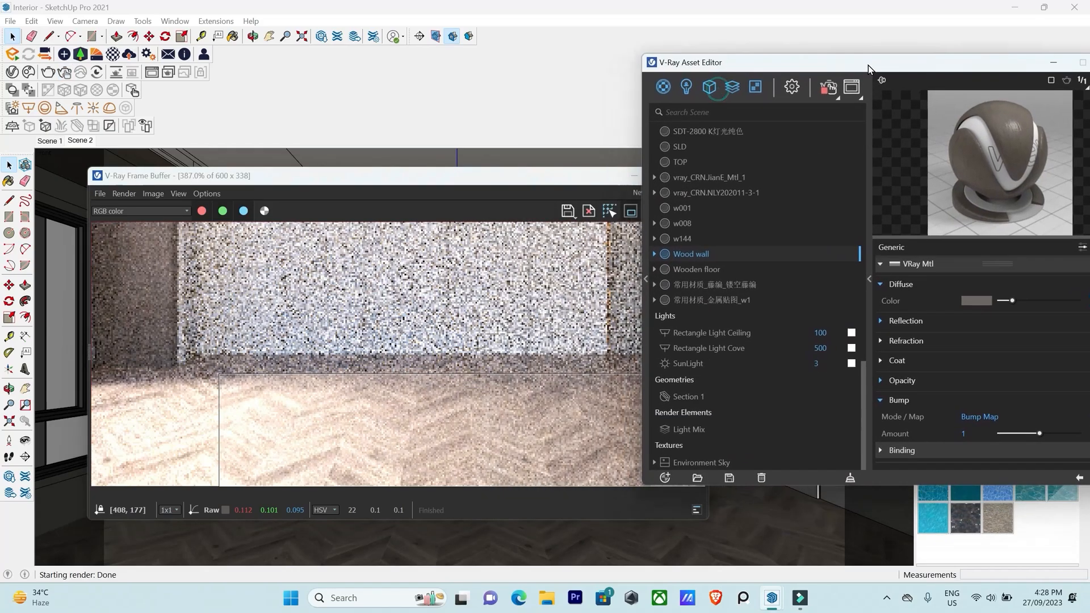
left_click(747, 545)
key("b")
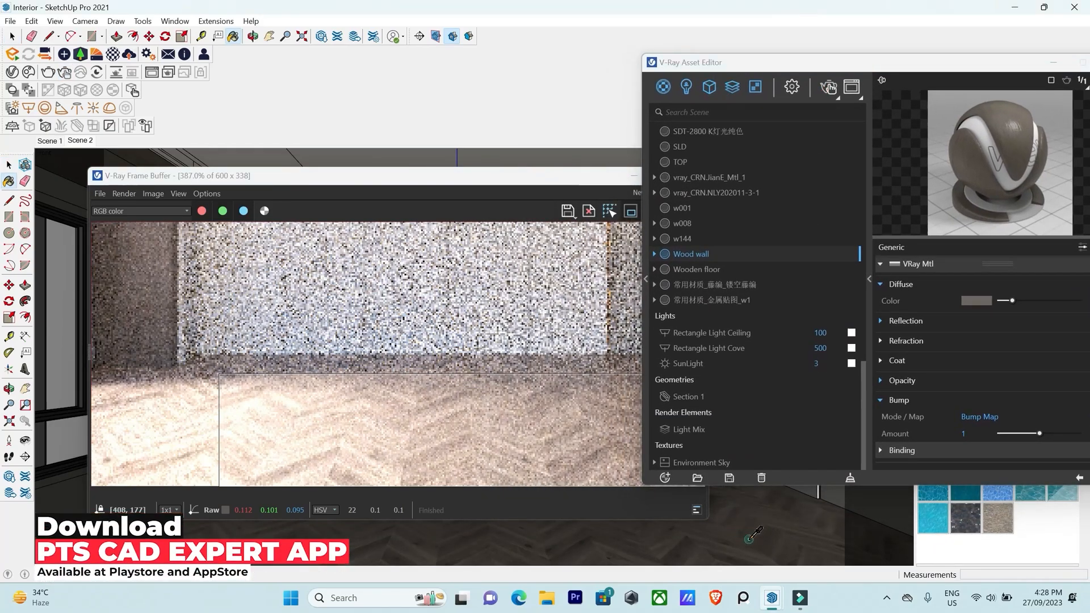
left_click(749, 541, "alt")
left_click_drag(854, 66, 763, 47)
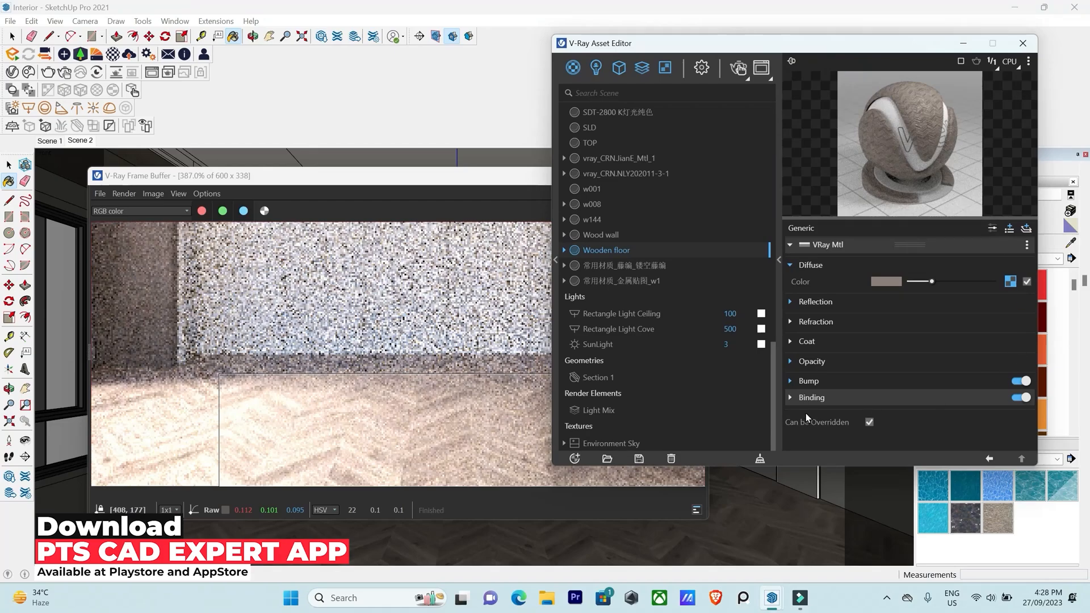
Check the Wooden floor material's bump bitmap, then wrap that bump texture in a Color Correction.
left_click(791, 380)
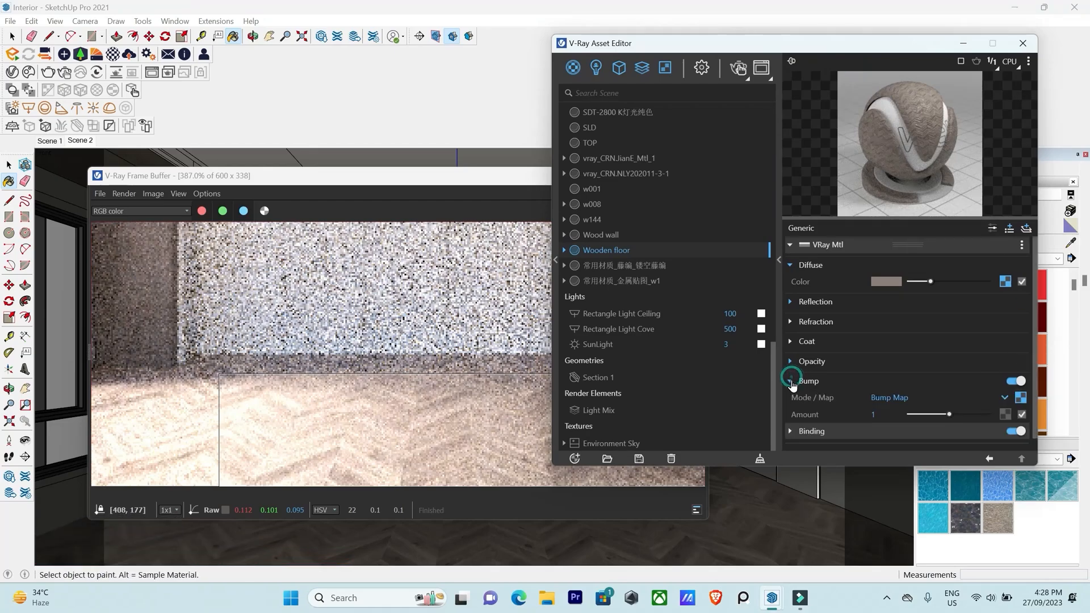
left_click(1019, 397)
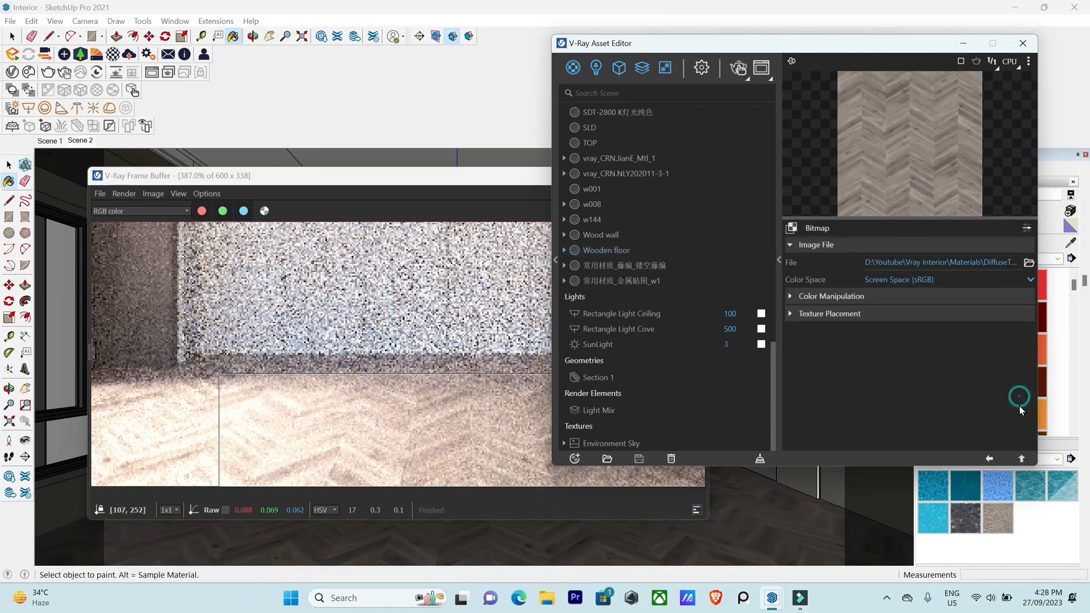
left_click(791, 297)
left_click(791, 297)
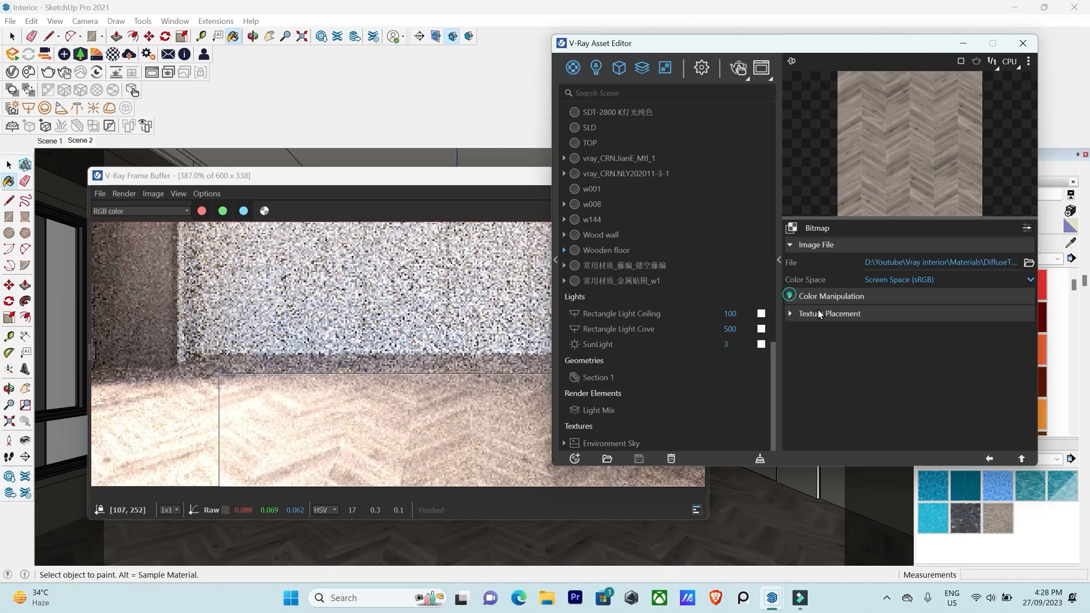
left_click(1021, 459)
right_click(1019, 399)
mouse_move(974, 369)
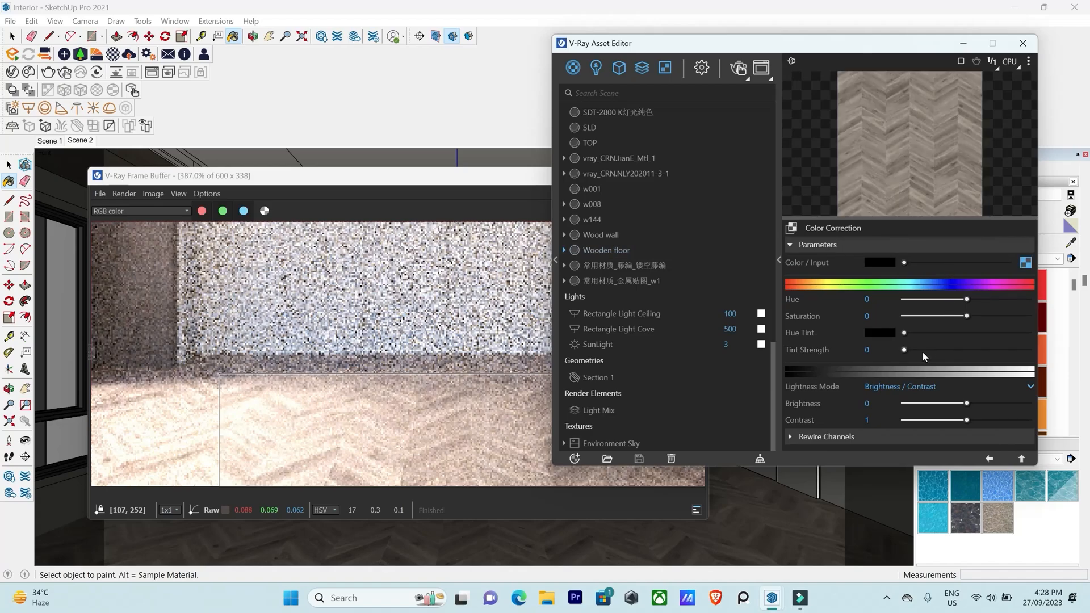
left_click_drag(966, 403, 1000, 404)
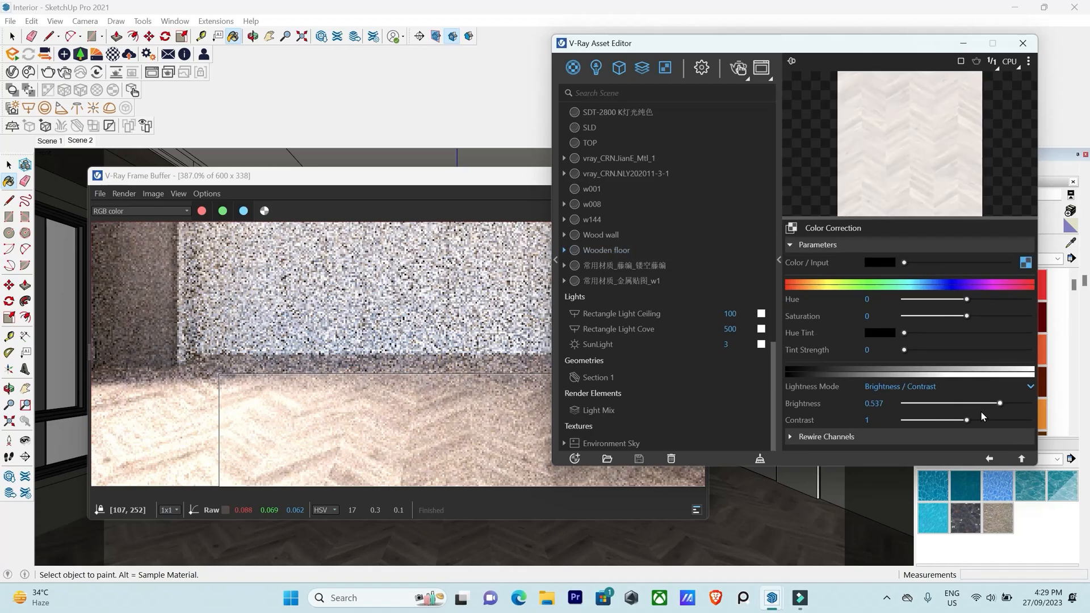
right_click(895, 403)
left_click(900, 410)
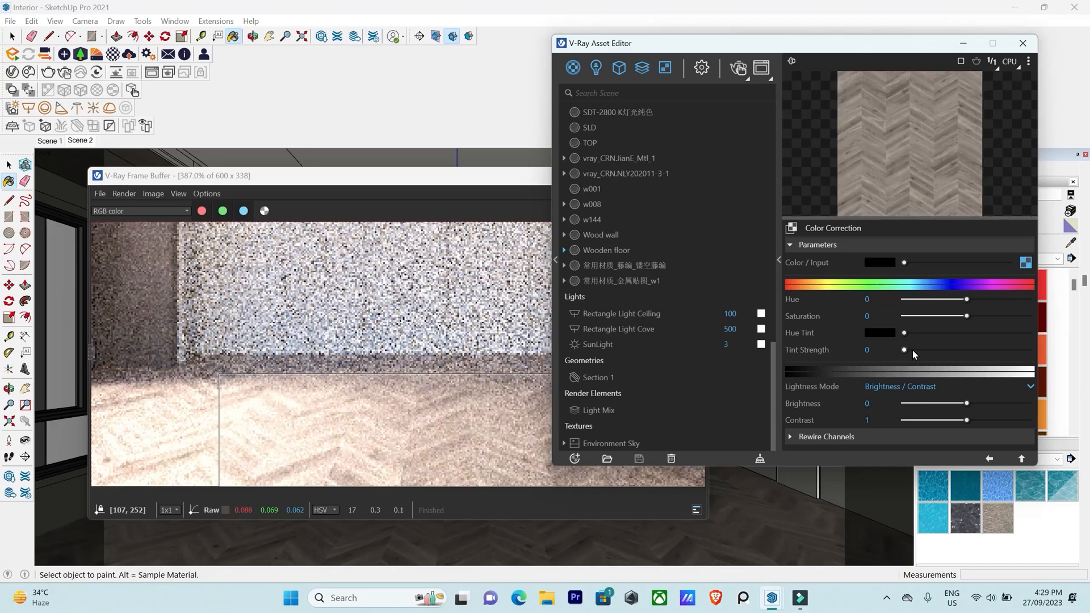
Set the floor bump's Color Correction saturation to -1, then run and stop an interactive render of the floor region.
left_click_drag(964, 315, 557, 314)
left_click(494, 177)
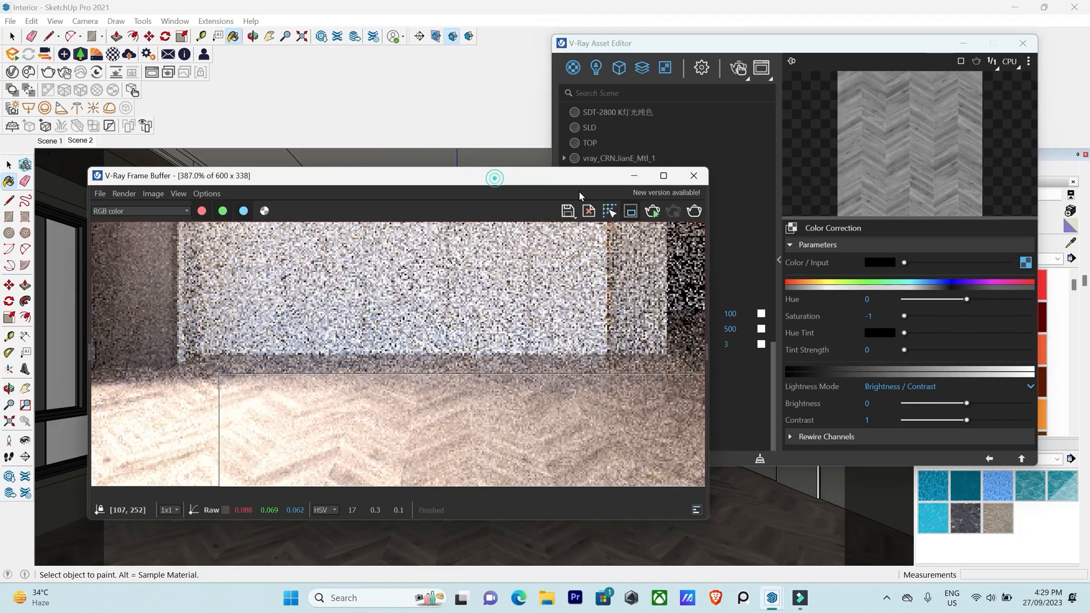
left_click(652, 214)
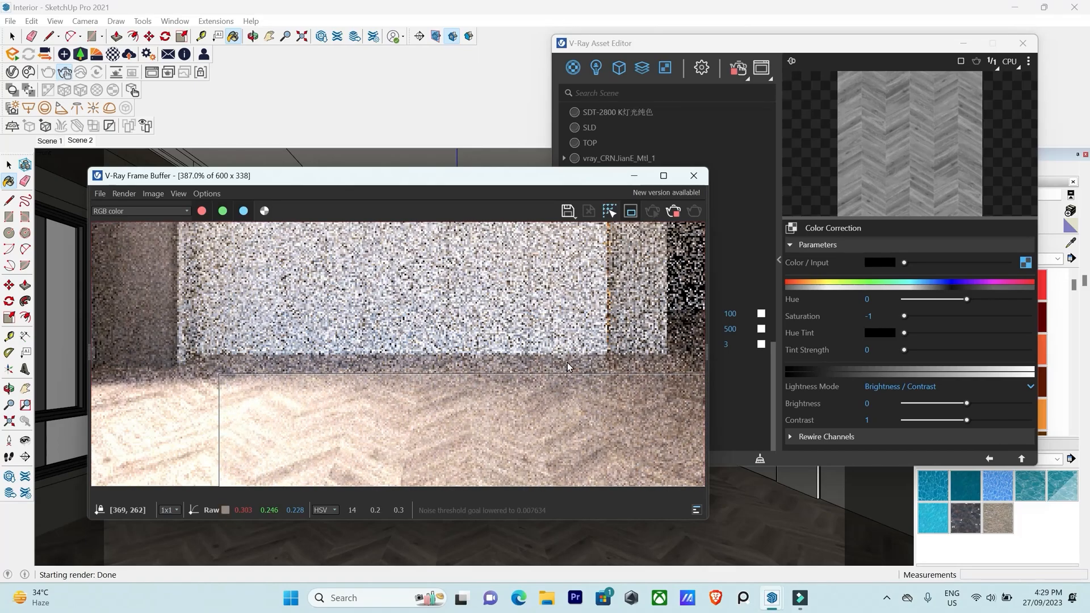
left_click(675, 212)
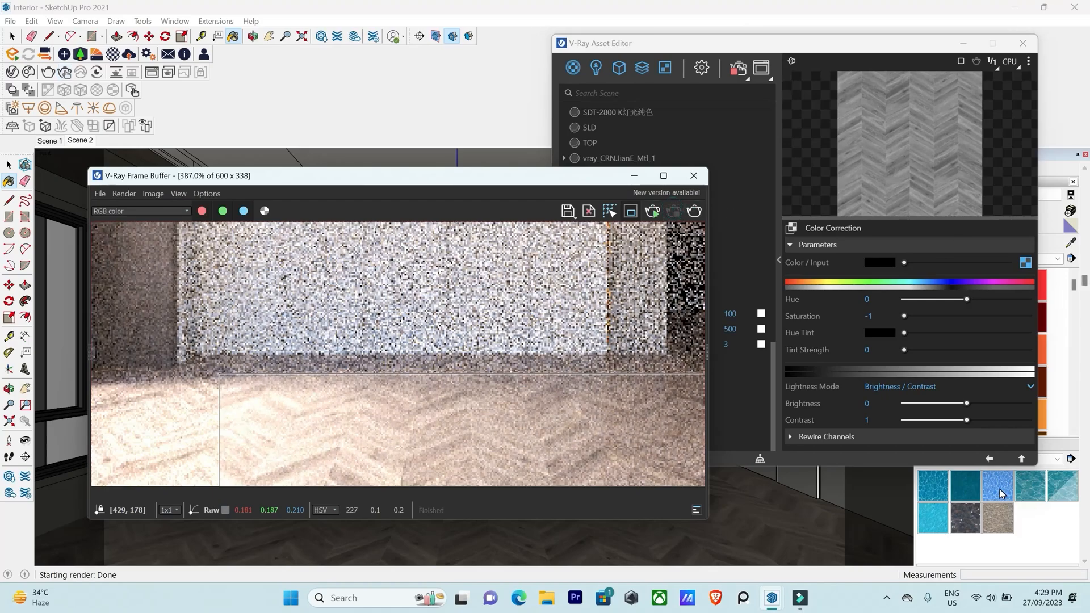
left_click(1022, 457)
left_click(504, 181)
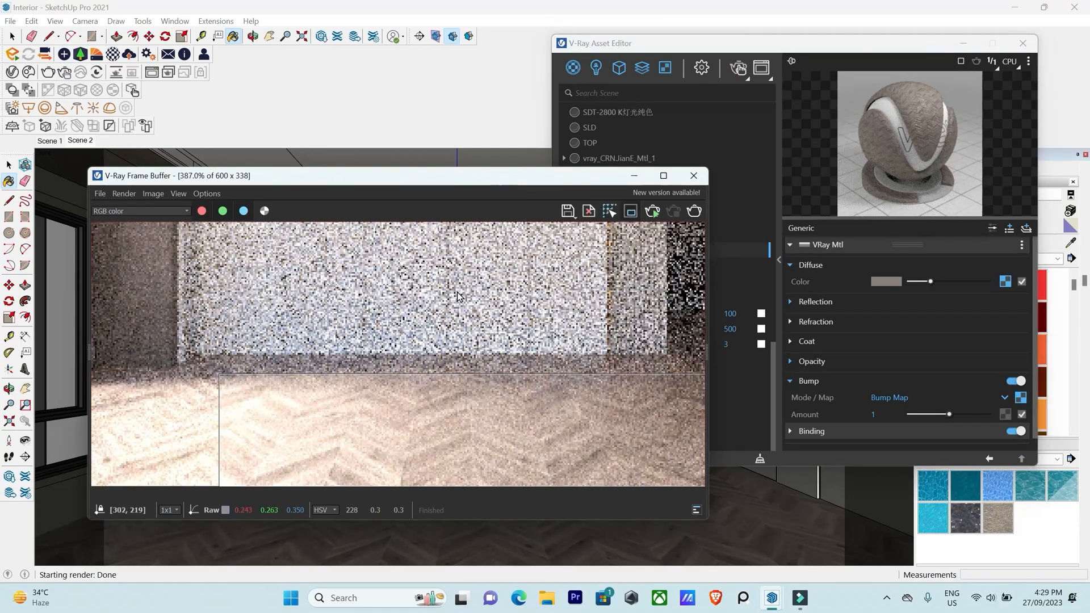
scroll(462, 306, "up", 1)
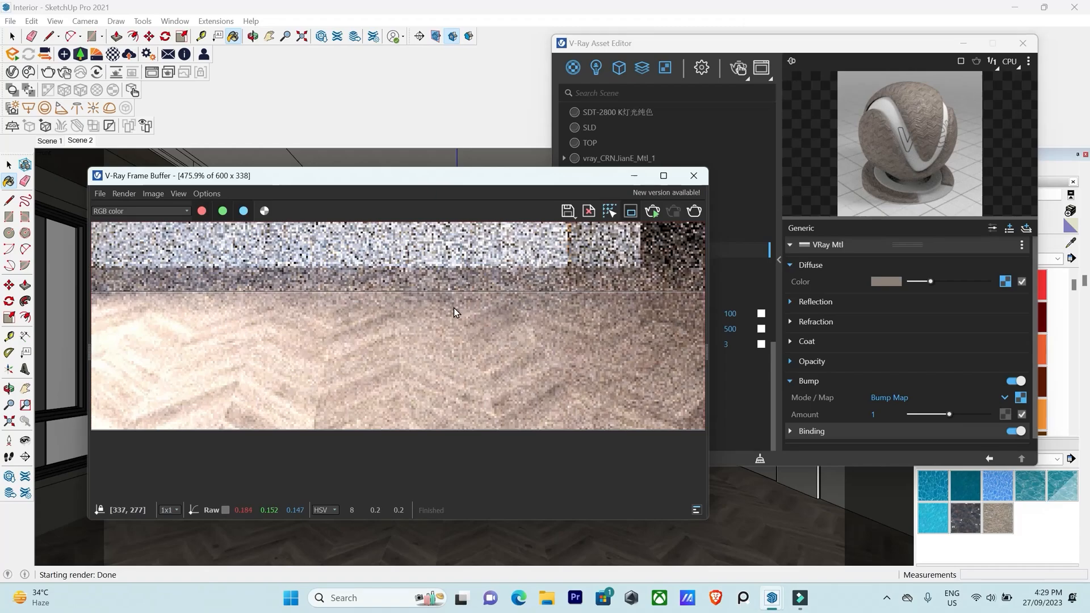
scroll(514, 306, "down", 4)
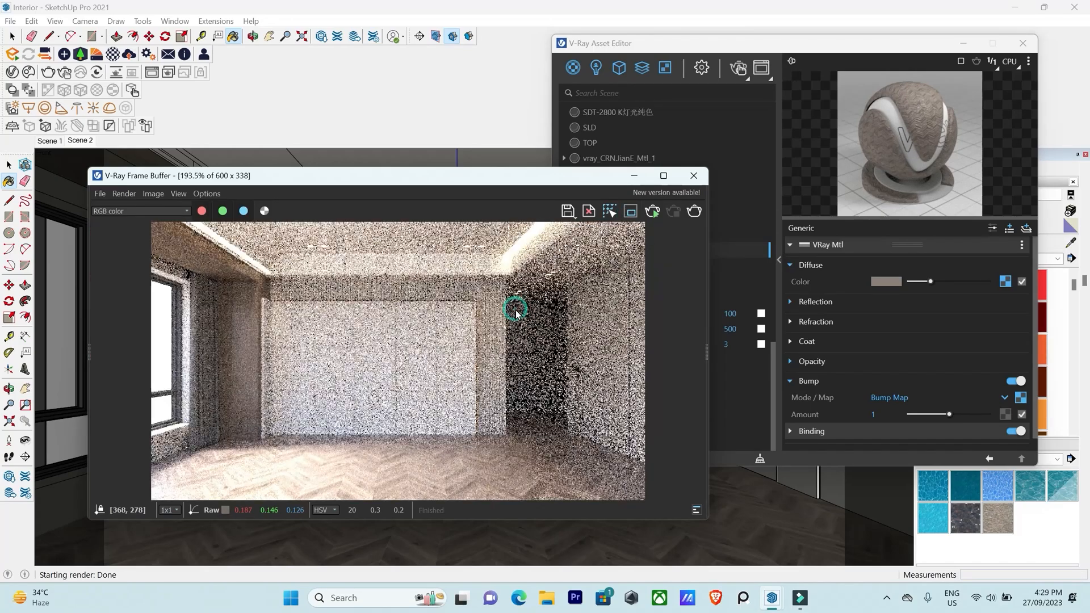
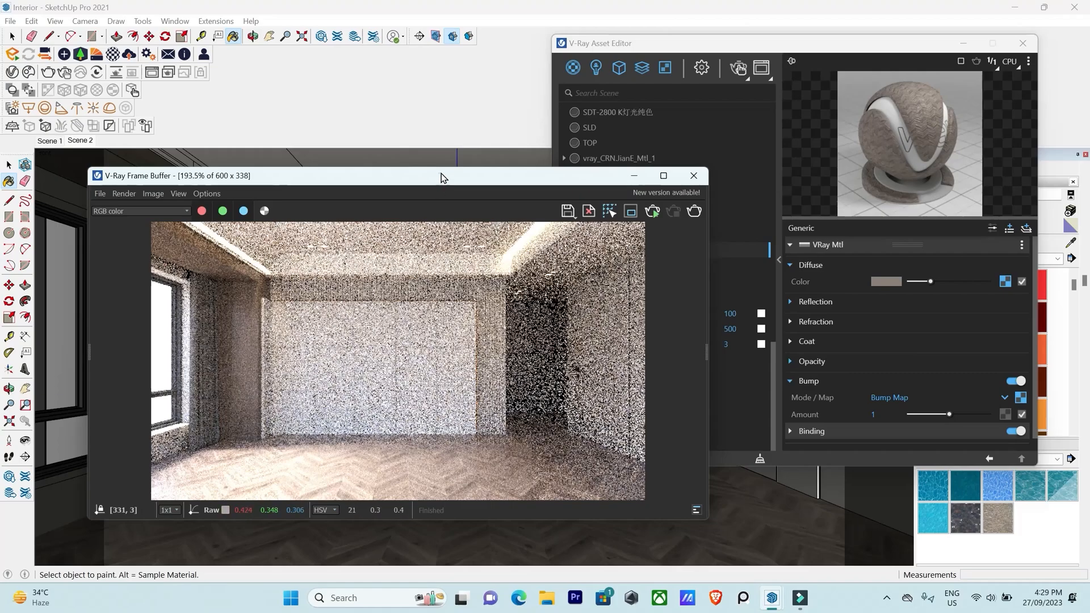
Sample the white paneled wall's material from the model and restore the Scene 2 view.
left_click_drag(441, 176, 570, 376)
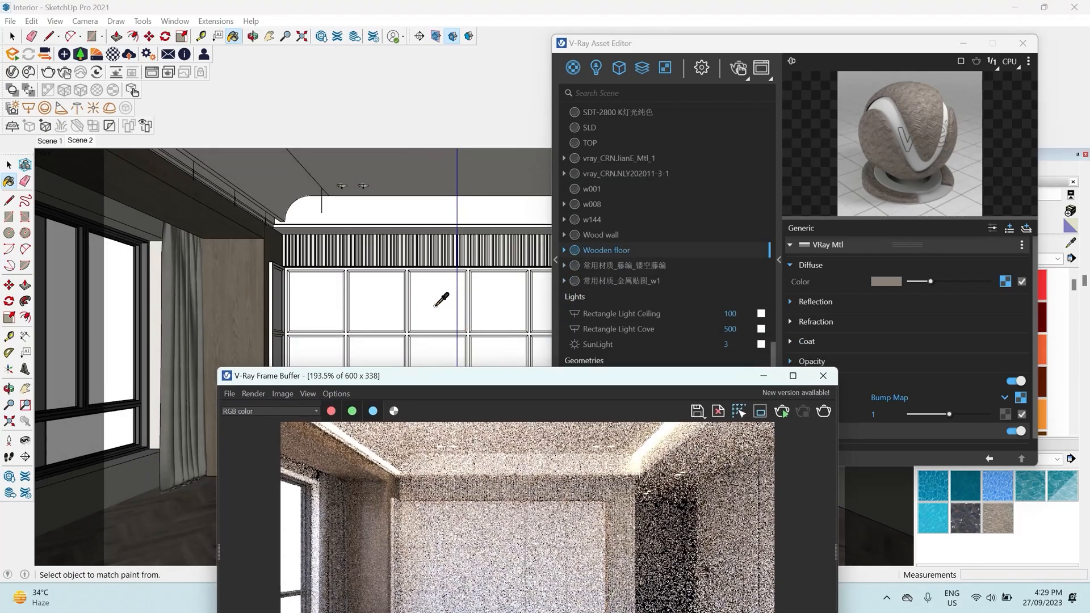
left_click(439, 302, "alt")
left_click_drag(433, 379, 485, 473)
scroll(384, 360, "up", 10)
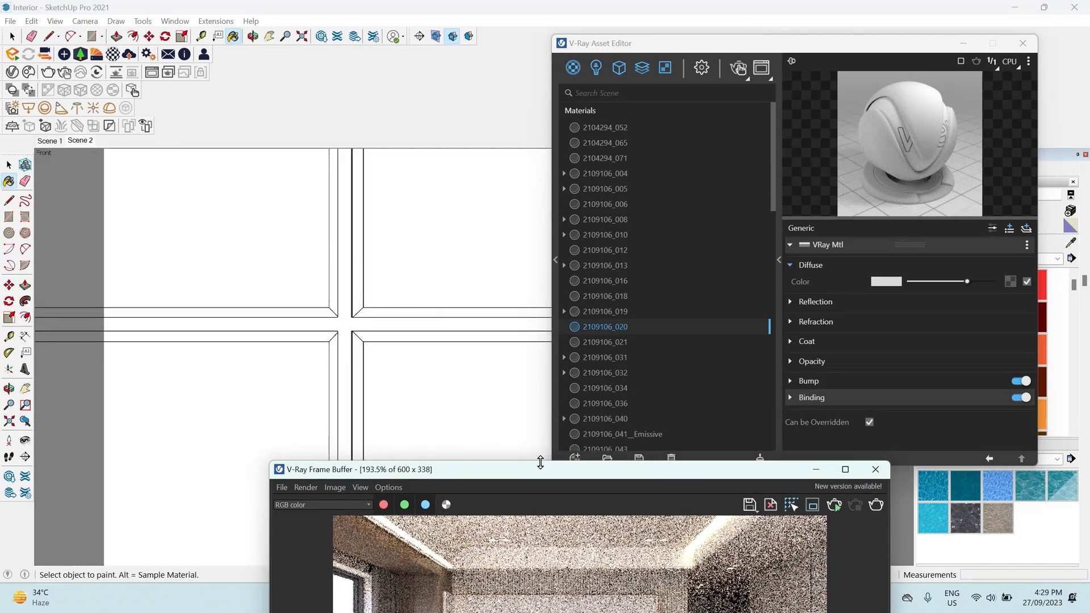
left_click(79, 142)
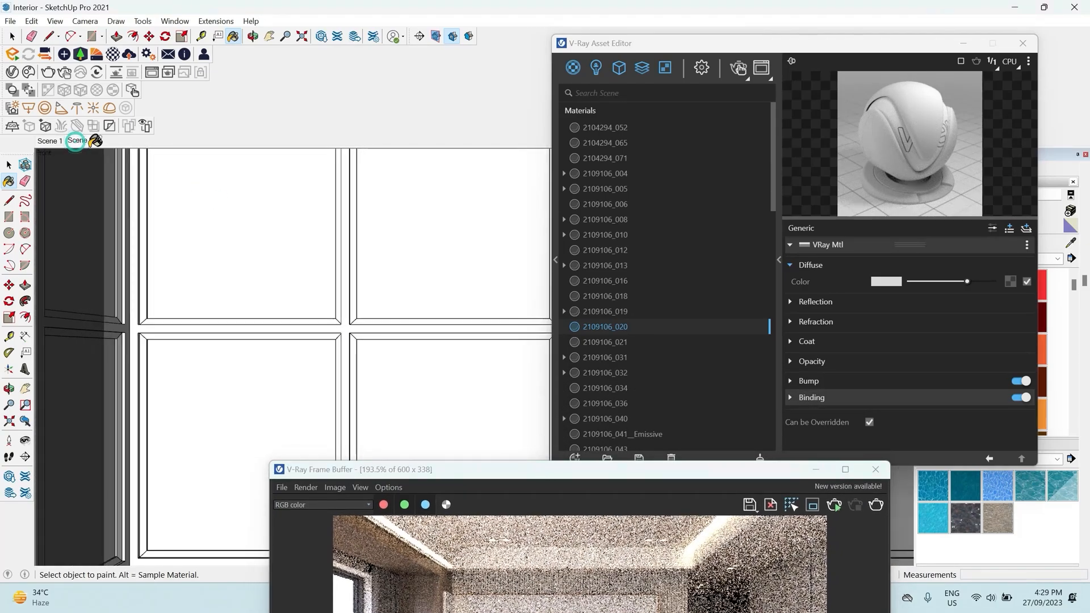
left_click_drag(511, 473, 295, 133)
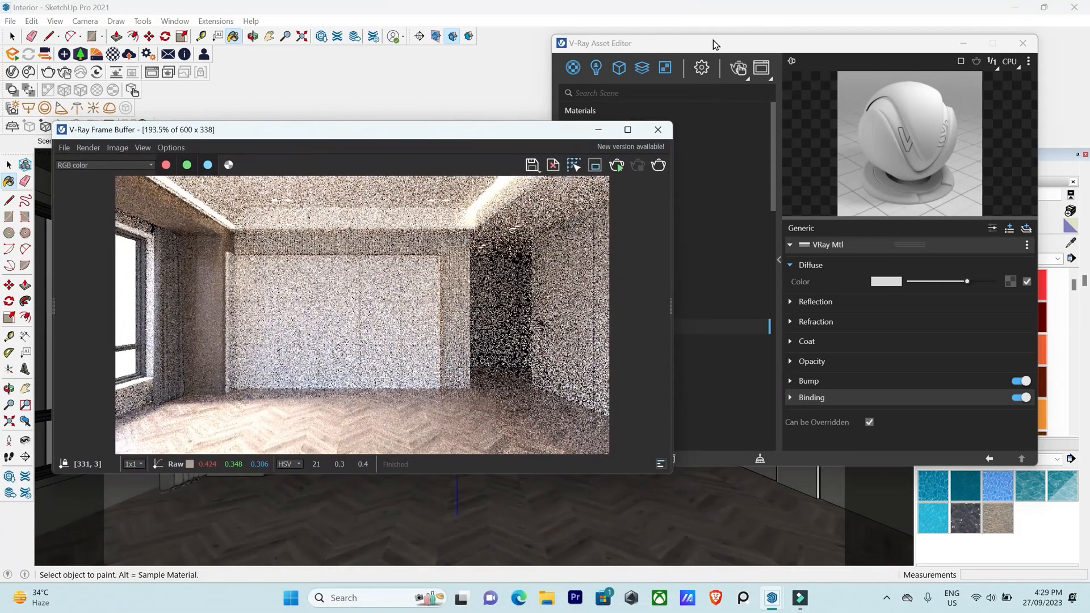
Rename the sampled white material as Wall molding and give it a grey reflection color with 0.85 reflection glossiness.
left_click(713, 40)
double_click(640, 327)
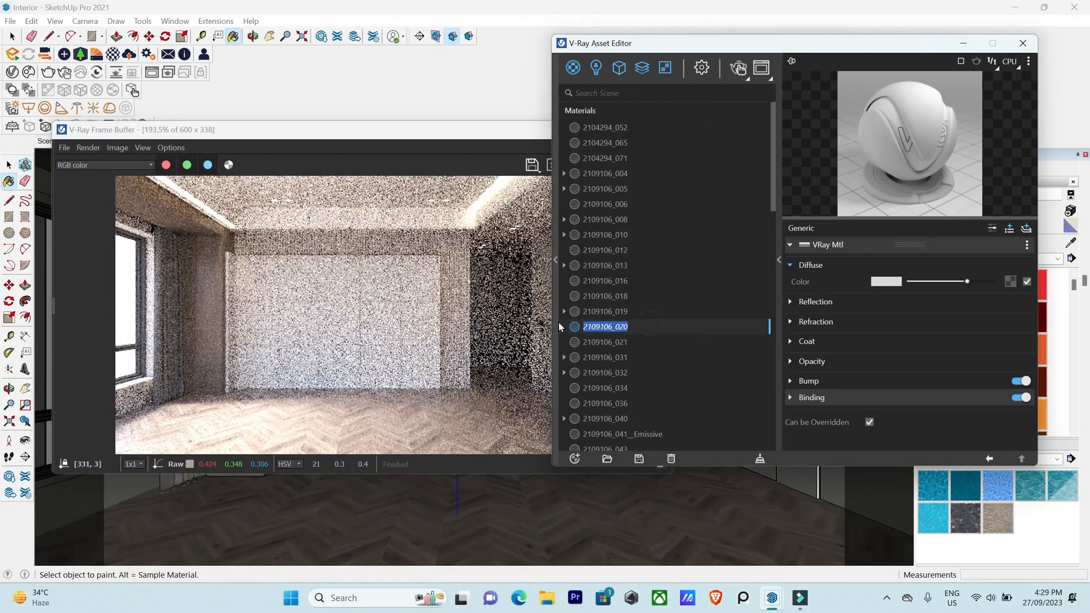
type("Wall molding")
key("Return")
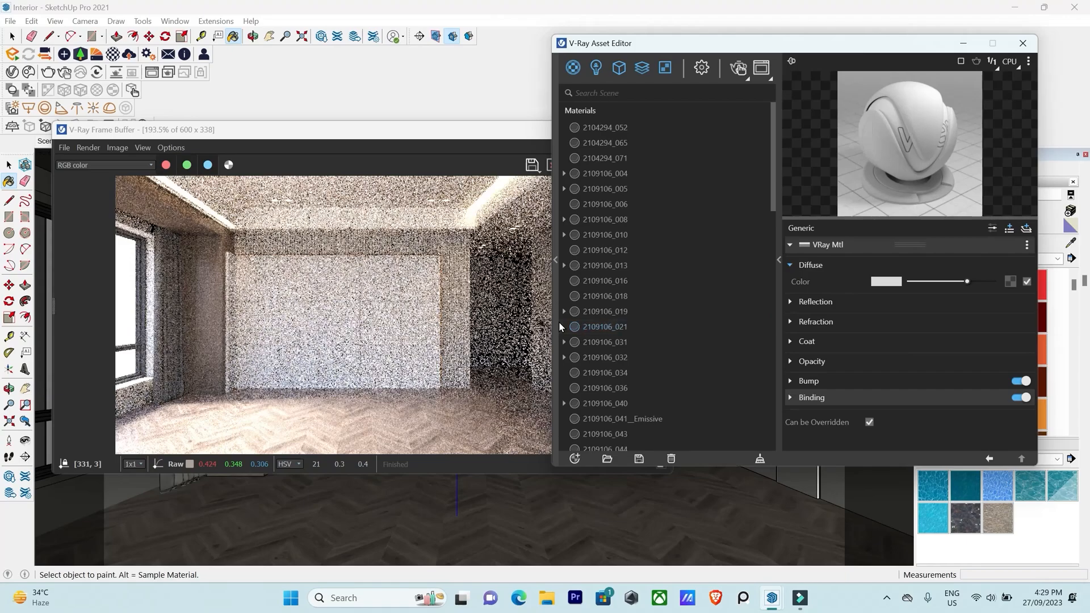
left_click(790, 301)
left_click_drag(919, 317, 976, 335)
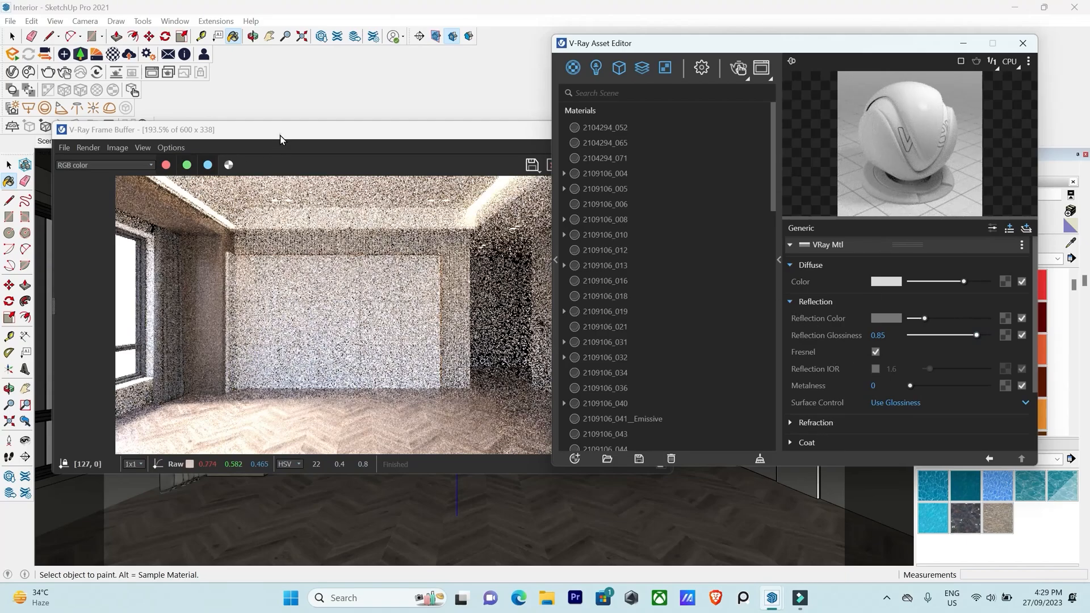
Sample the window frame's material from the model and rename it as w001 metal.
left_click_drag(280, 139, 575, 290)
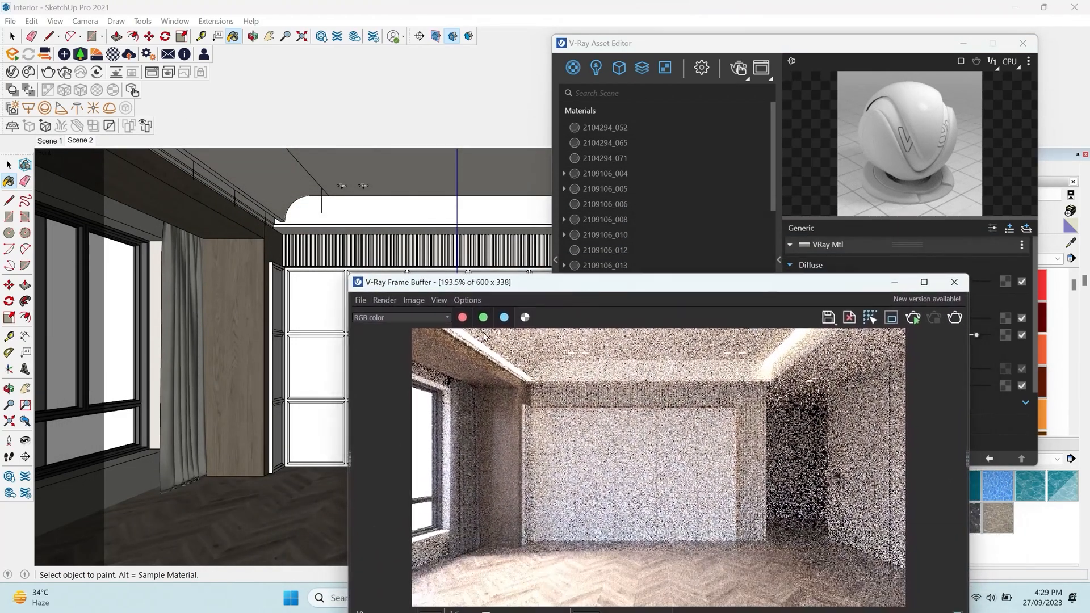
key("alt")
left_click(143, 365, "alt")
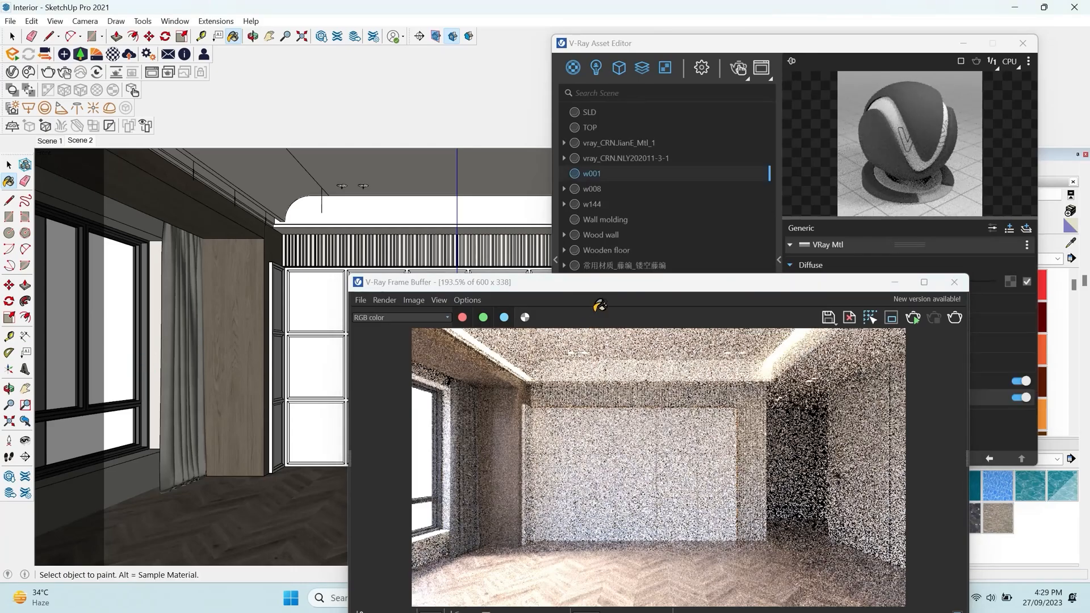
left_click(617, 173)
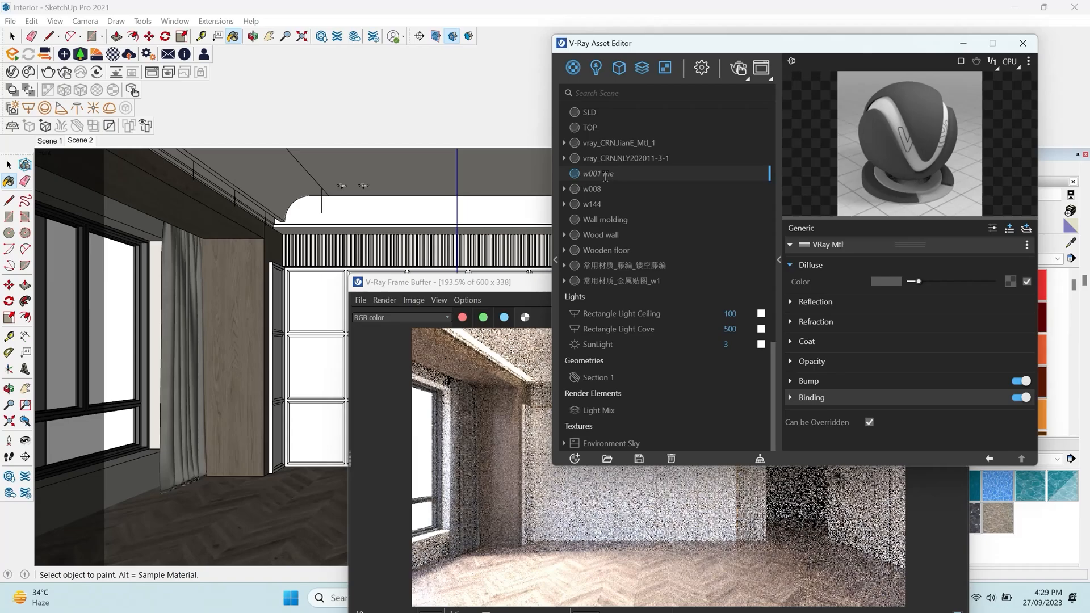
type("metal")
Give the window frame's metal material a metalness of 1, a grey reflection color and 0.6 reflection glossiness.
left_click(792, 306)
scroll(806, 314, "down", 2)
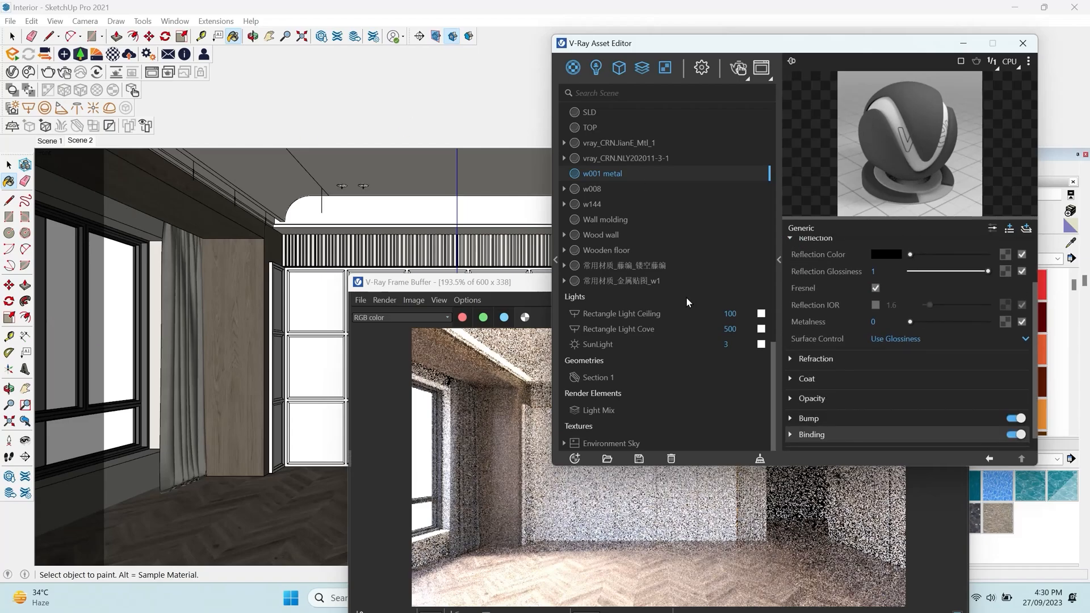
left_click(925, 323)
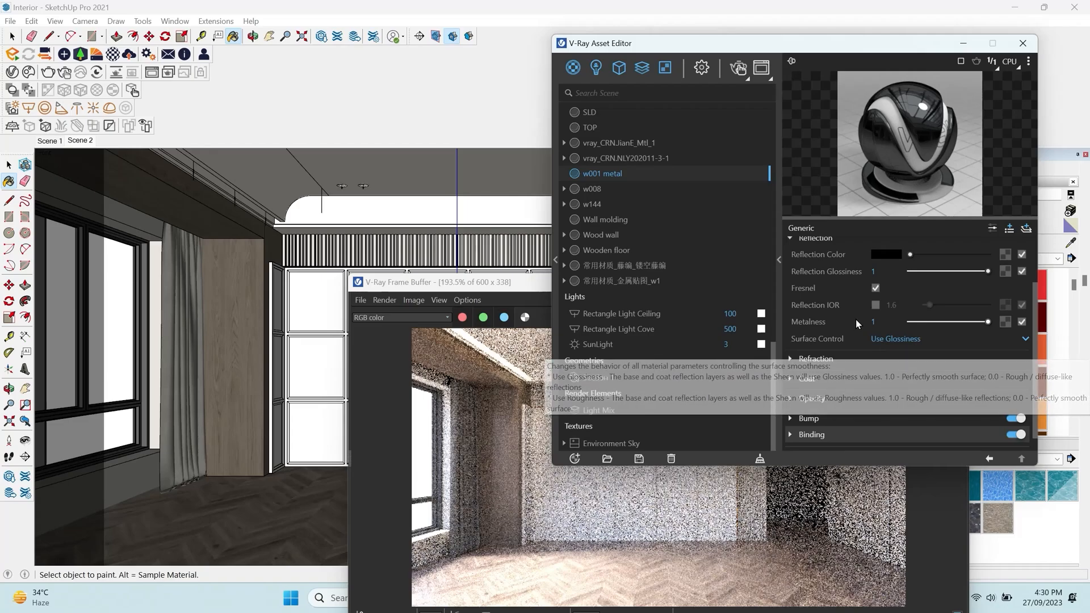
scroll(868, 312, "up", 2)
left_click_drag(986, 336, 924, 317)
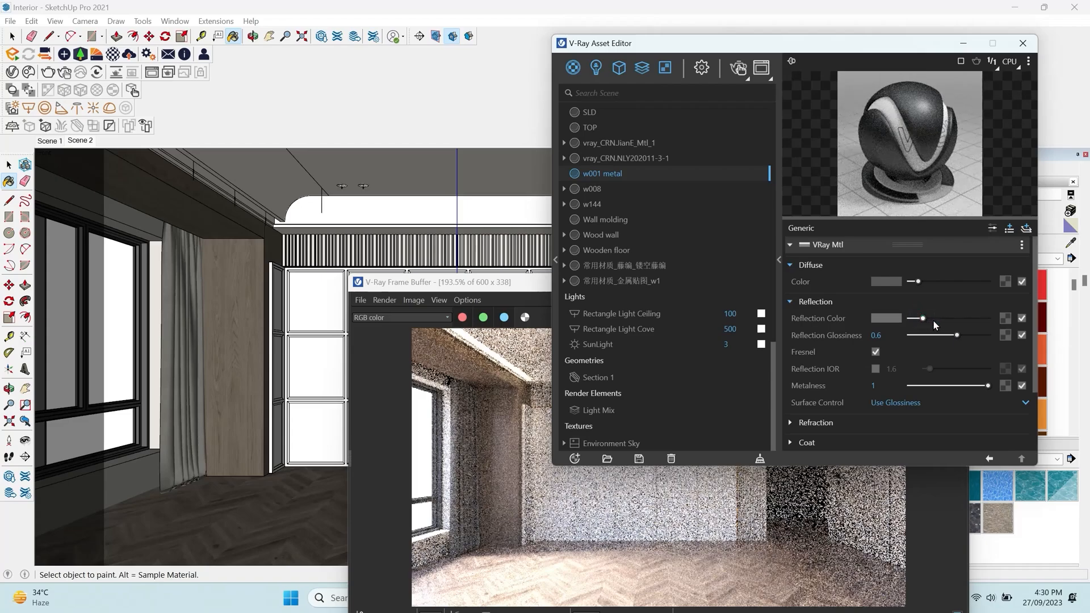
left_click(793, 305)
Start an interactive render limited to a region around the window and inspect the frame up close.
left_click_drag(503, 283, 321, 114)
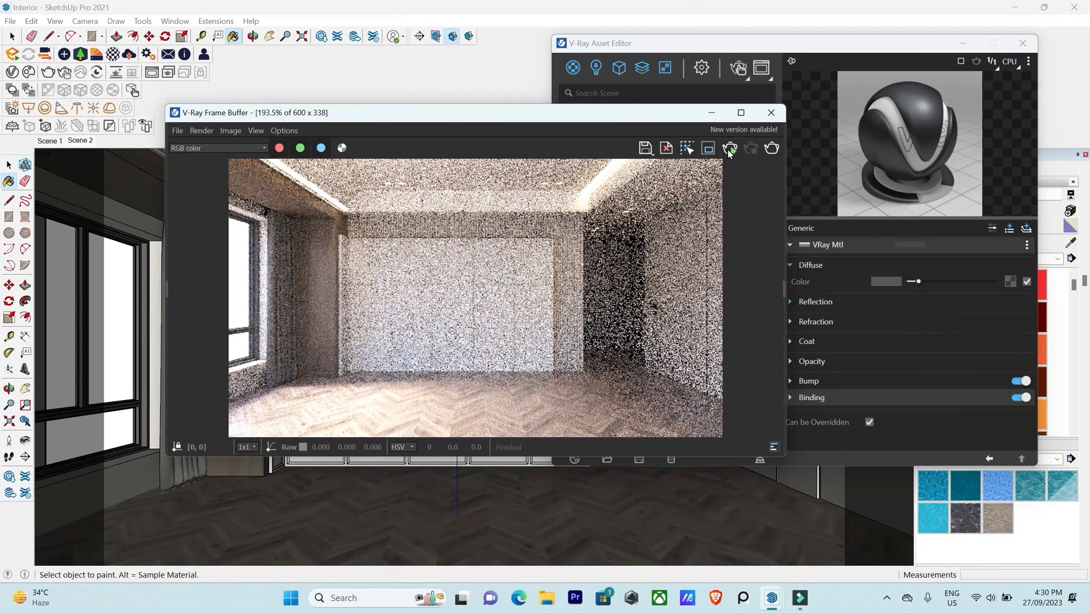
left_click(731, 148)
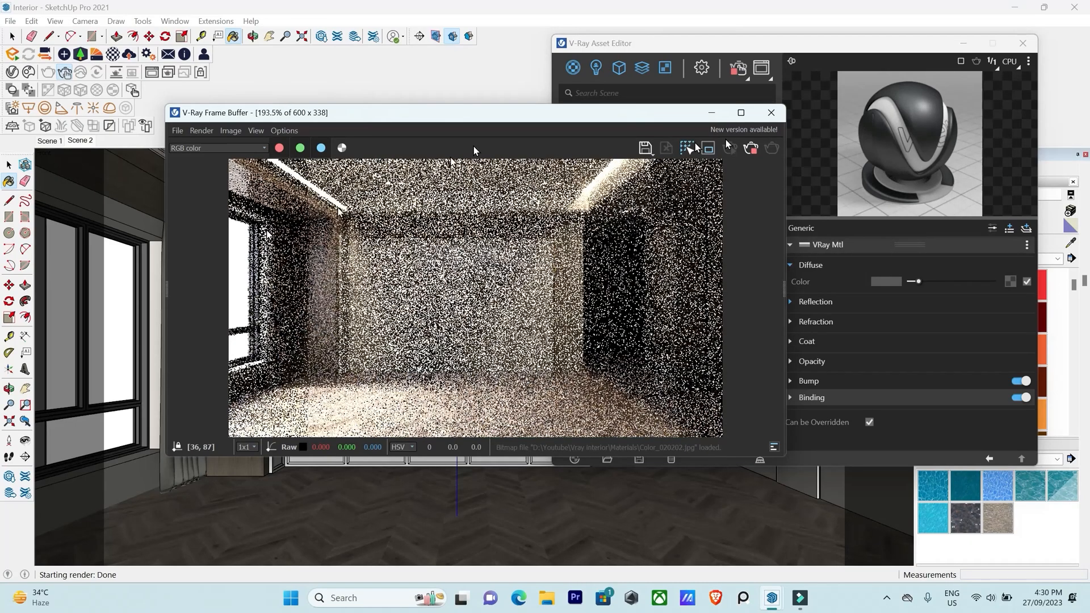
left_click(709, 148)
left_click_drag(276, 203, 227, 368)
scroll(230, 361, "up", 1)
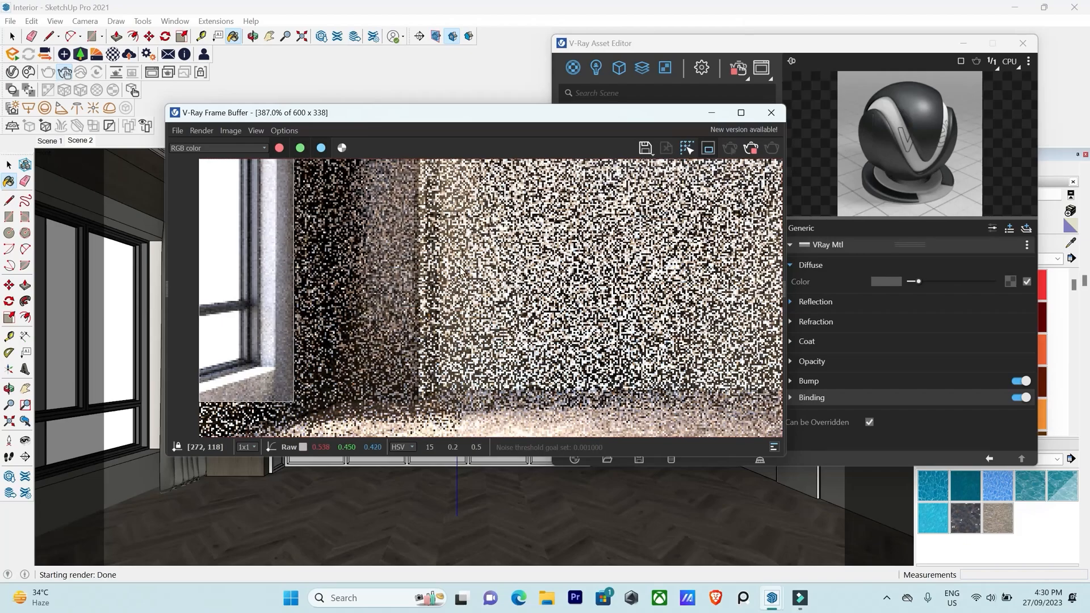
scroll(254, 277, "down", 1)
scroll(264, 227, "up", 1)
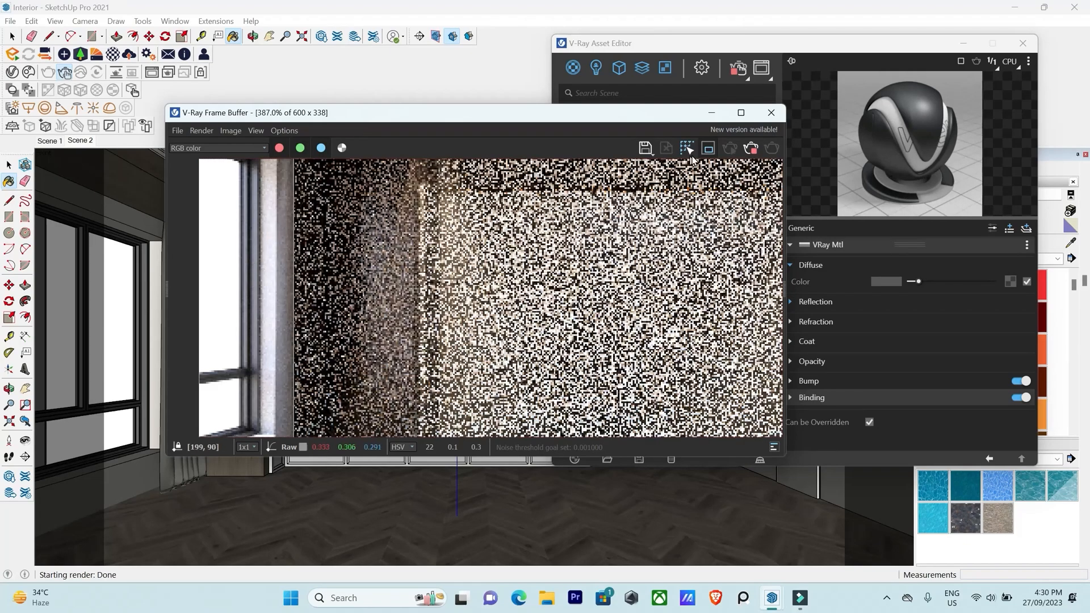
Lower the window frame metal's reflection glossiness to 0.55, check it in the region render and stop rendering.
left_click(886, 53)
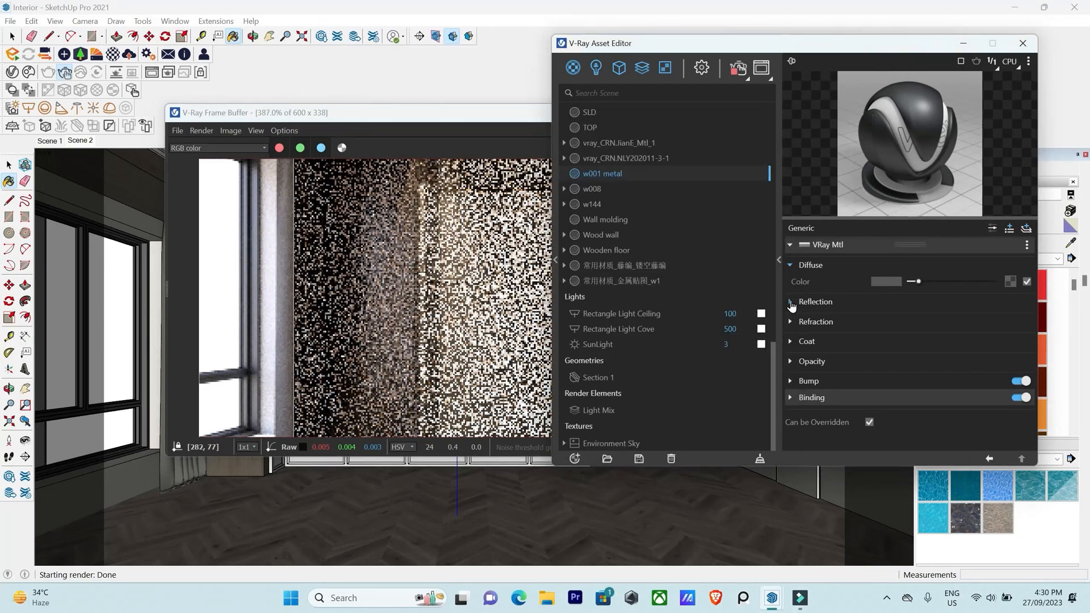
left_click(791, 302)
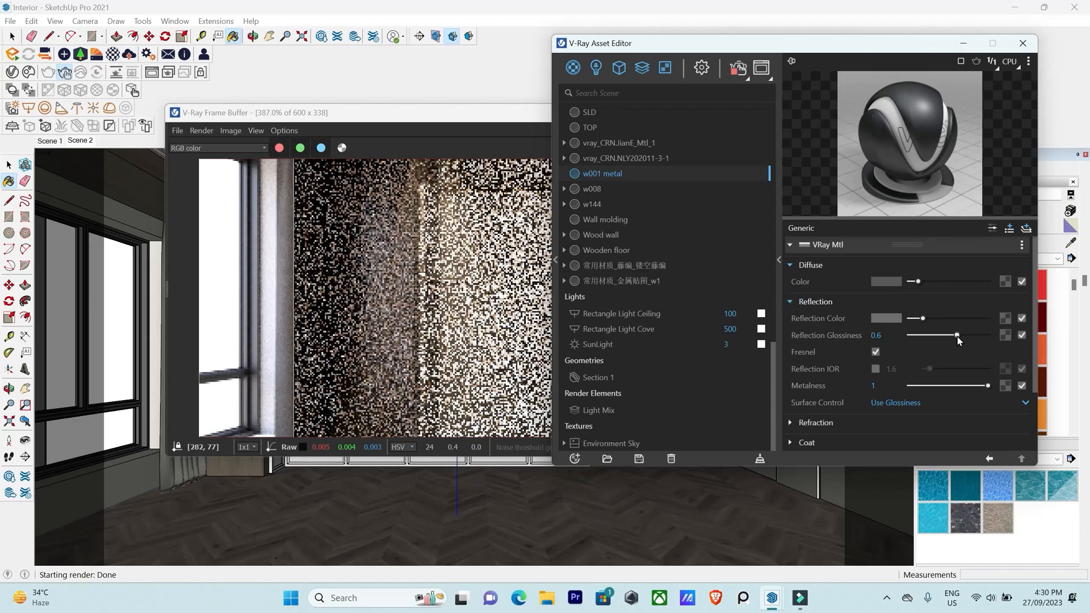
left_click_drag(958, 339, 952, 338)
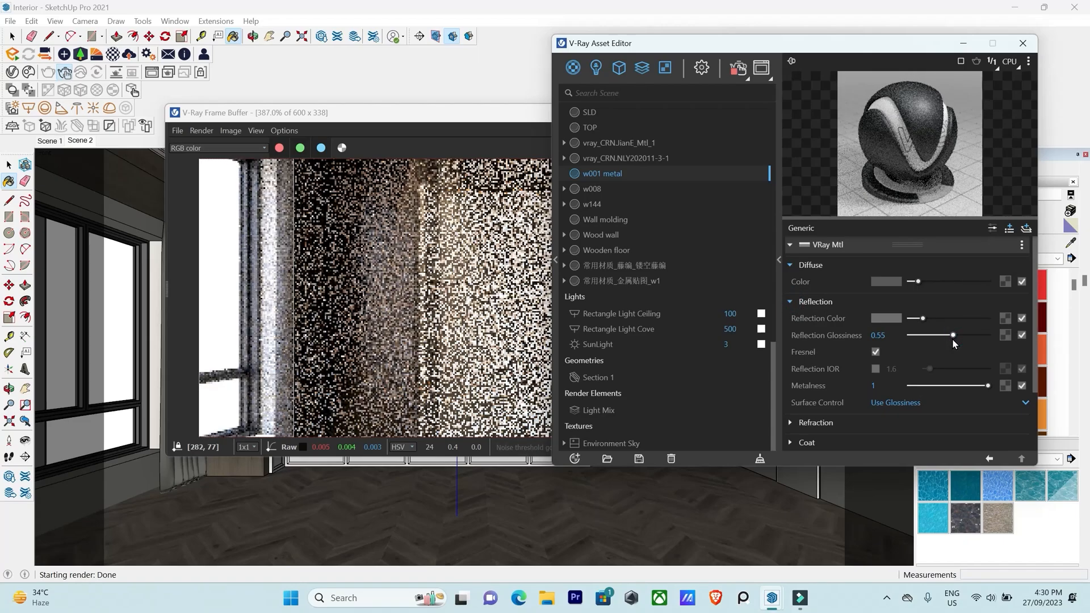
left_click(280, 251)
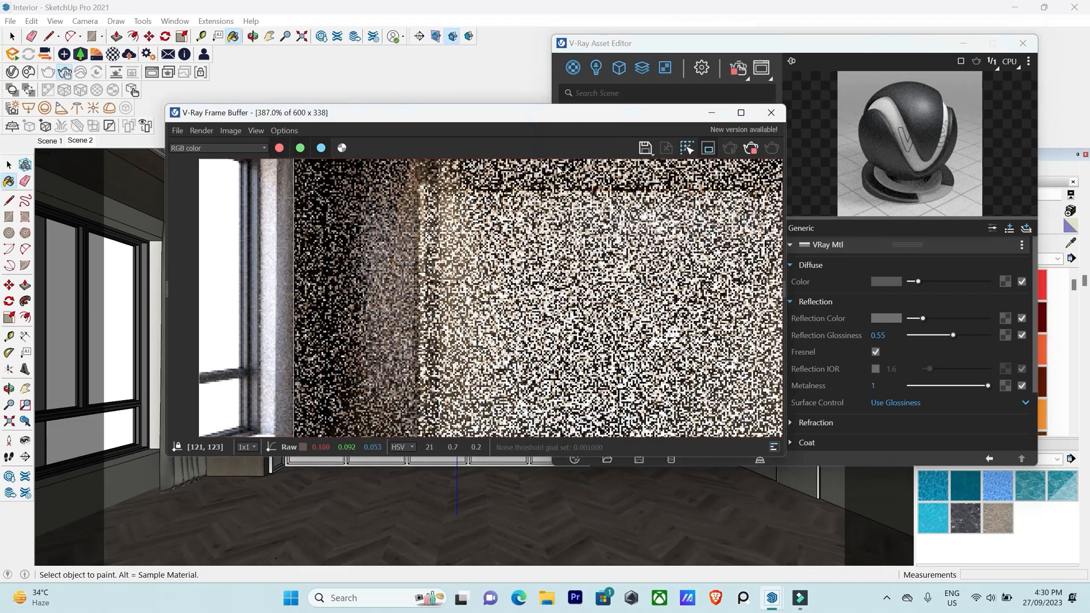
left_click(752, 149)
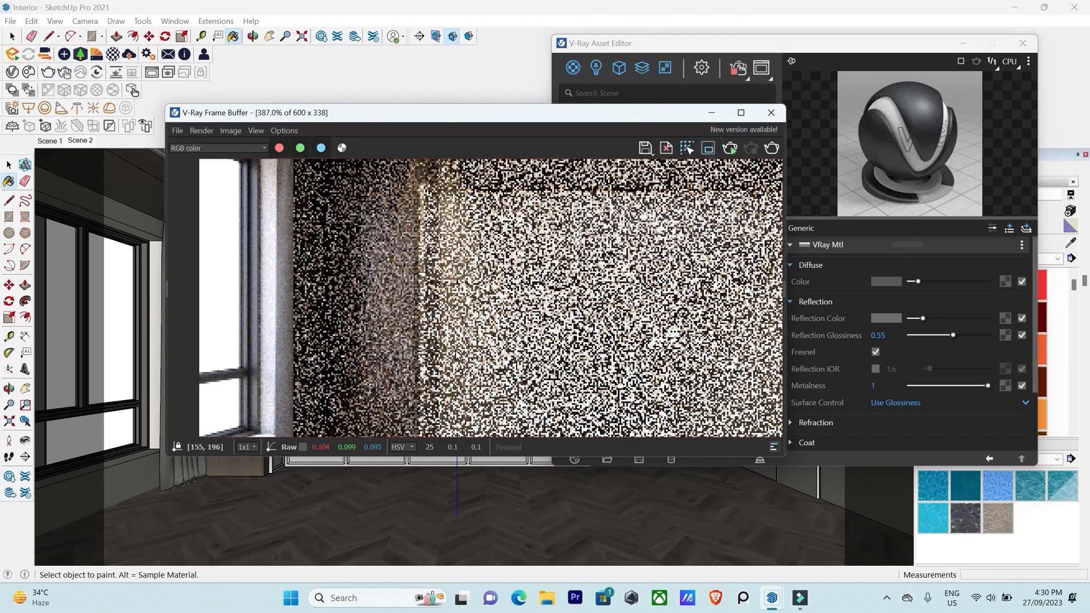
scroll(372, 277, "down", 3)
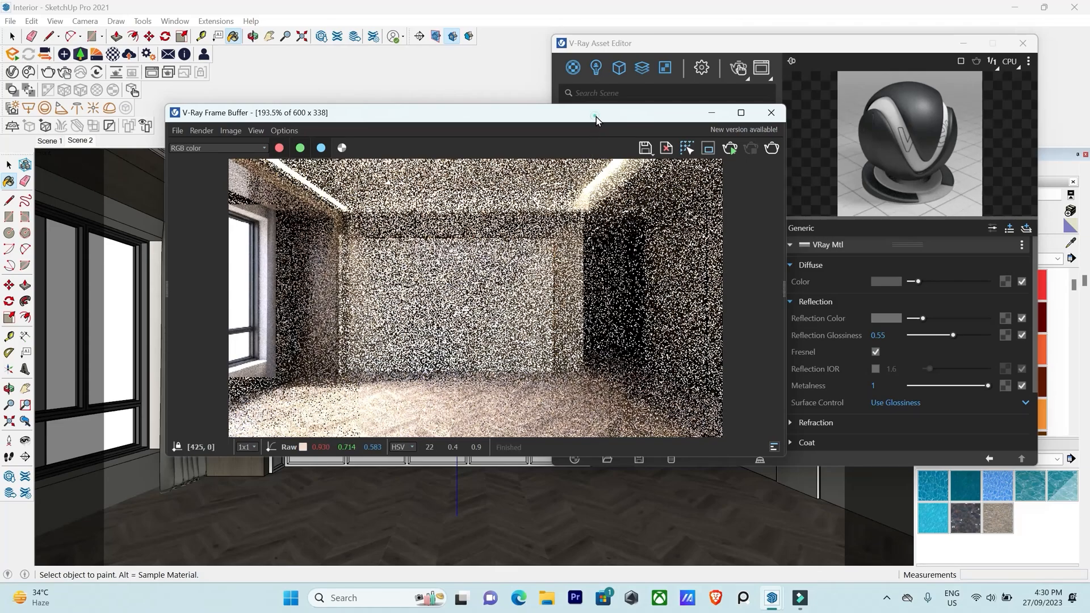
Sample the material of the fluted band above the white paneled wall from the model.
left_click_drag(596, 117, 565, 492)
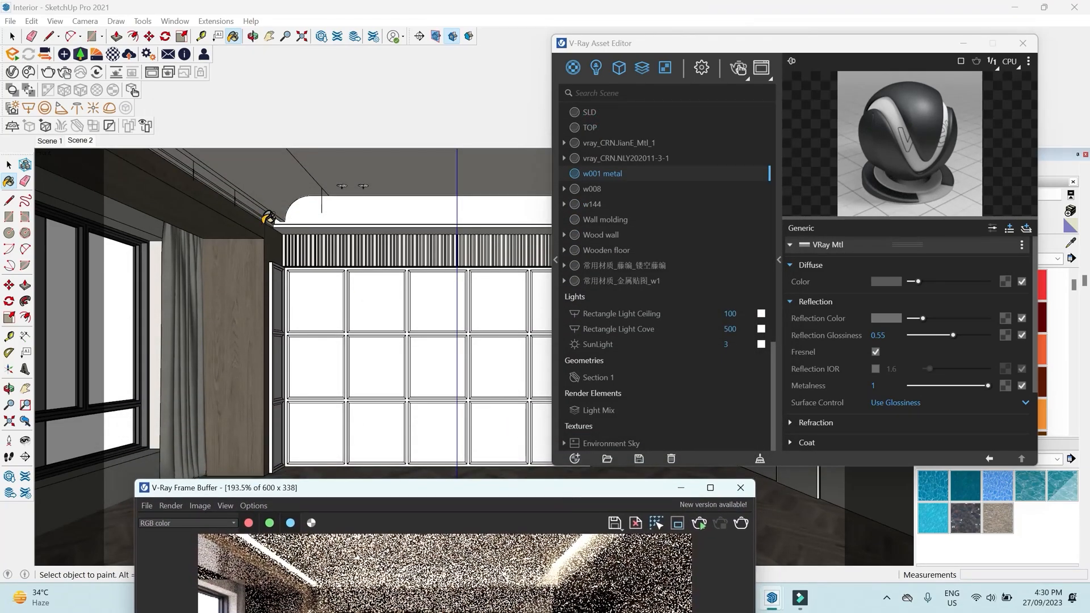
scroll(335, 236, "up", 10)
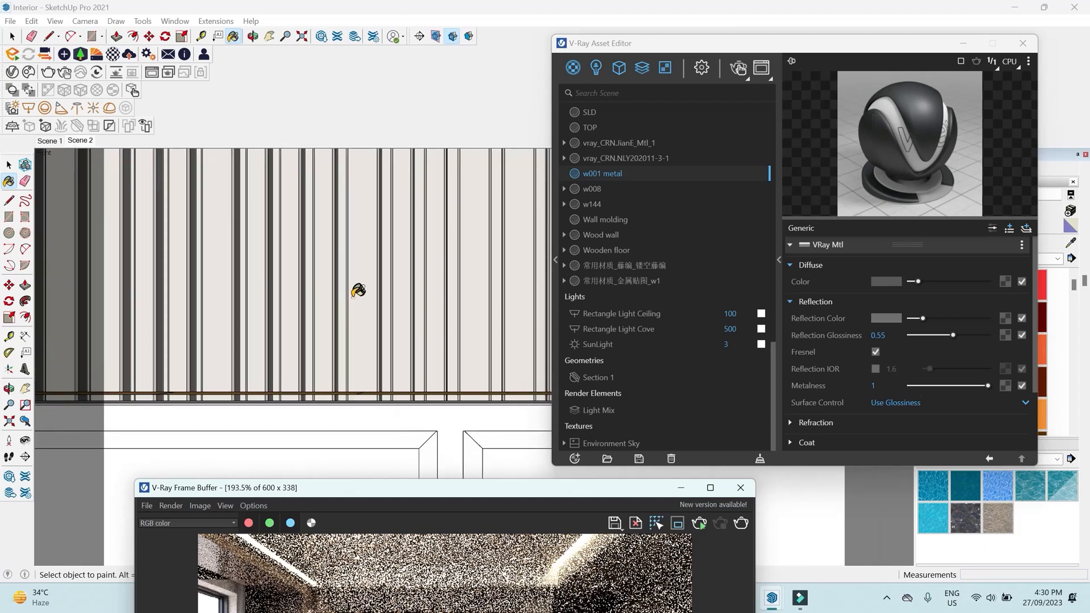
left_click(361, 288, "alt")
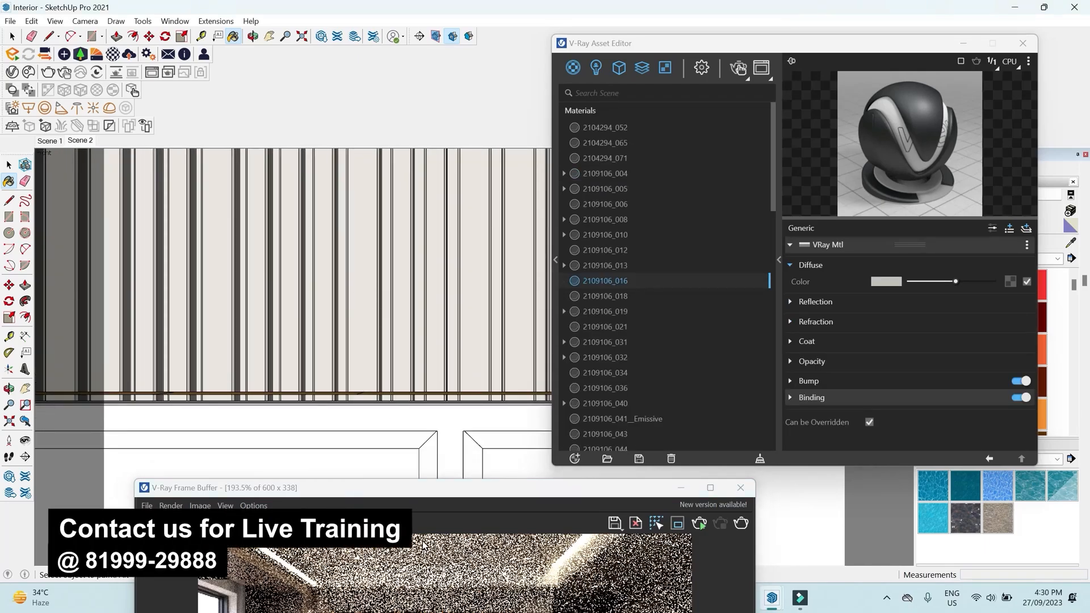
scroll(381, 465, "down", 6)
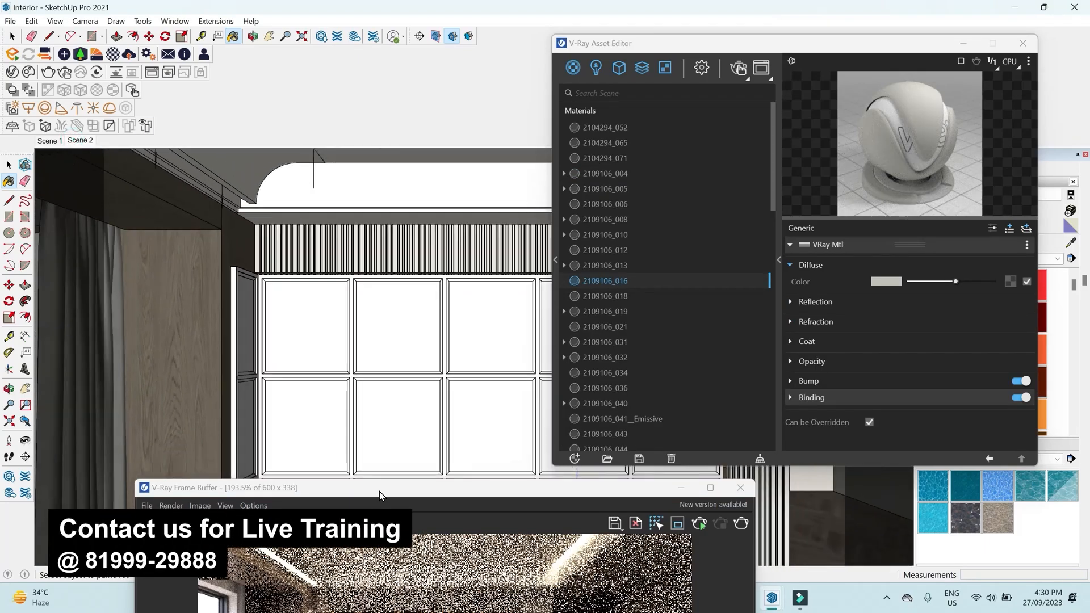
Move the render region to the fluted band above the paneled wall and inspect it in an interactive render.
mouse_move(379, 495)
left_mouse_down()
mouse_move(335, 291)
mouse_move(327, 157)
left_mouse_up()
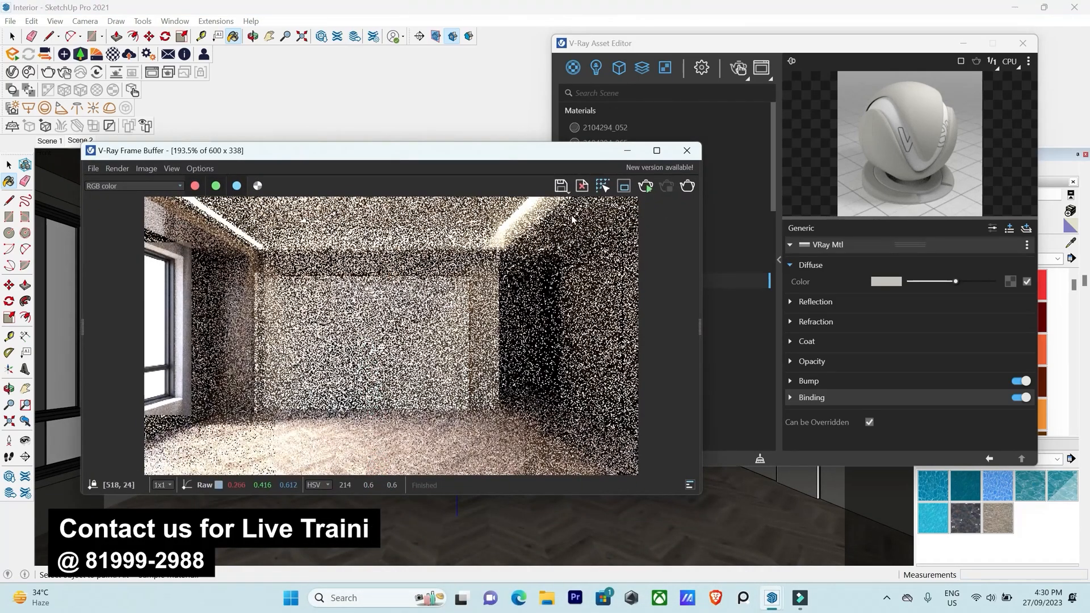
left_click(623, 186)
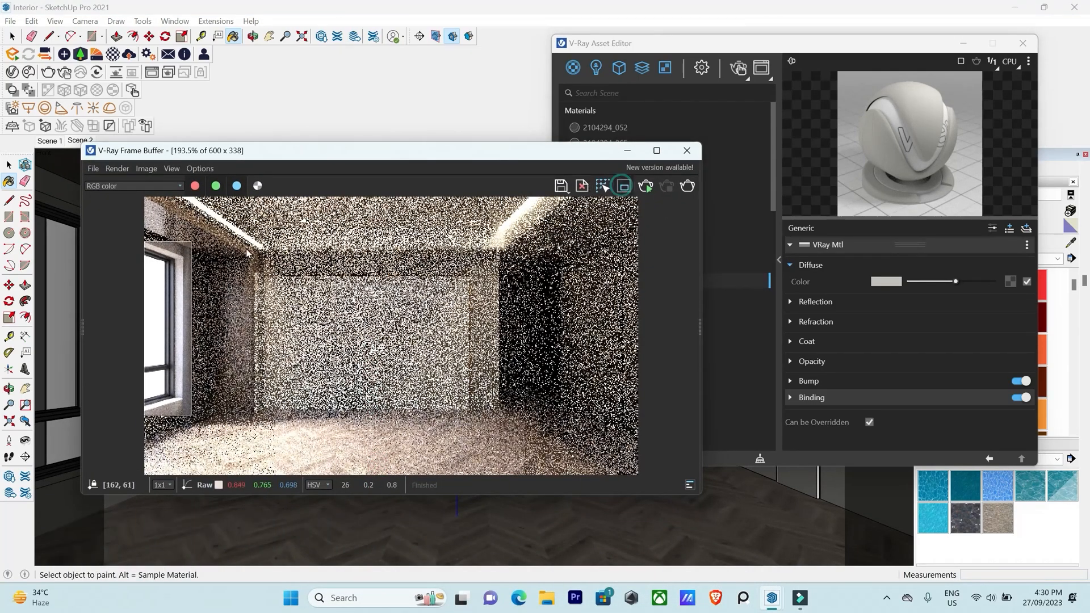
left_click_drag(255, 243, 493, 277)
scroll(301, 260, "up", 2)
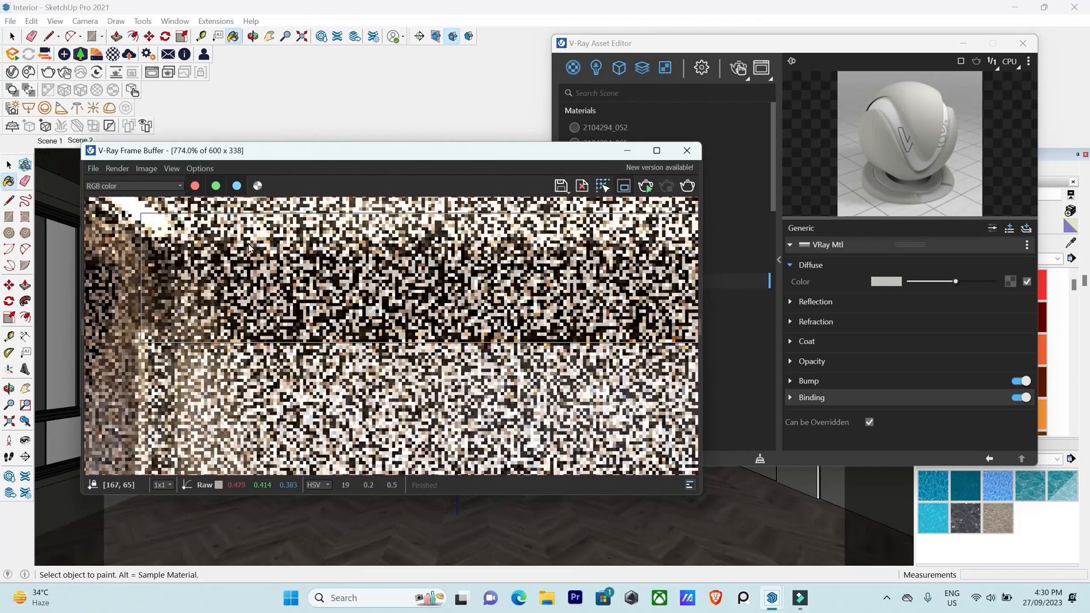
scroll(257, 280, "down", 1)
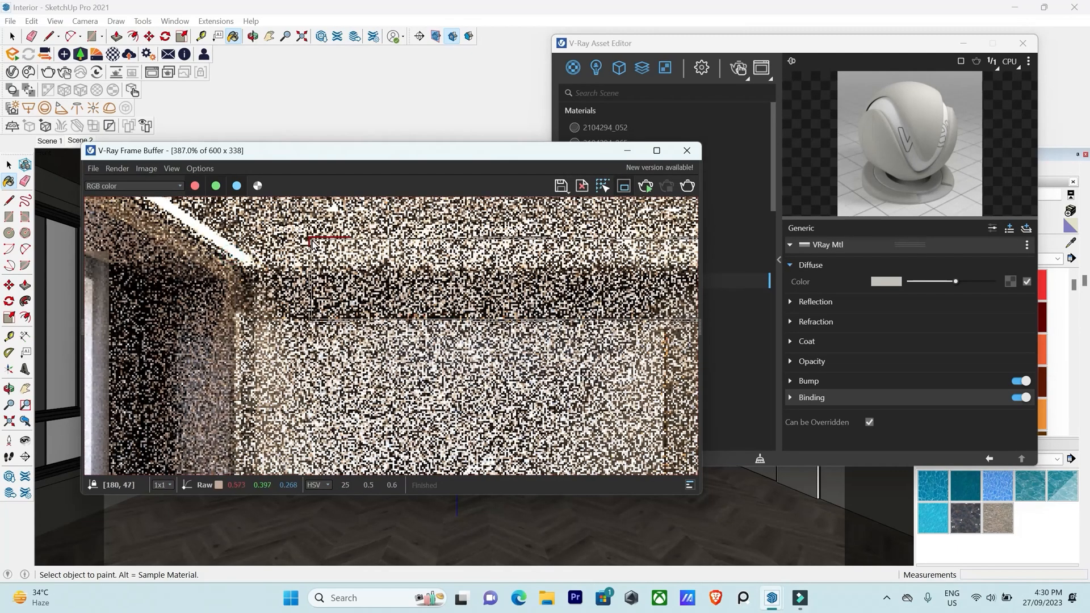
mouse_move(243, 222)
left_mouse_down()
mouse_move(441, 337)
mouse_move(505, 320)
left_mouse_up()
scroll(504, 307, "down", 1)
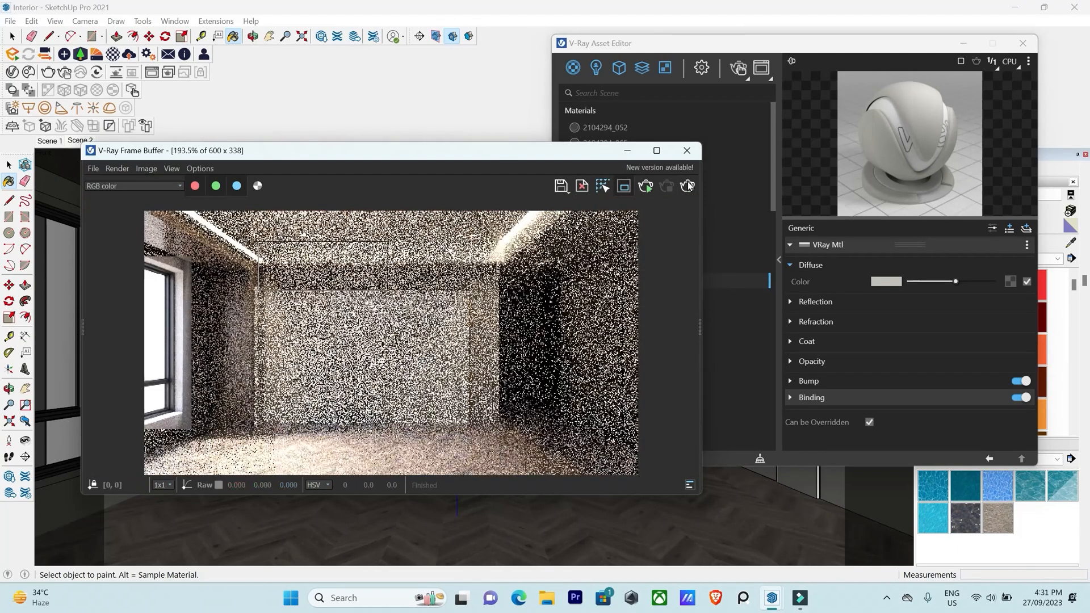
left_click(648, 187)
scroll(275, 269, "up", 2)
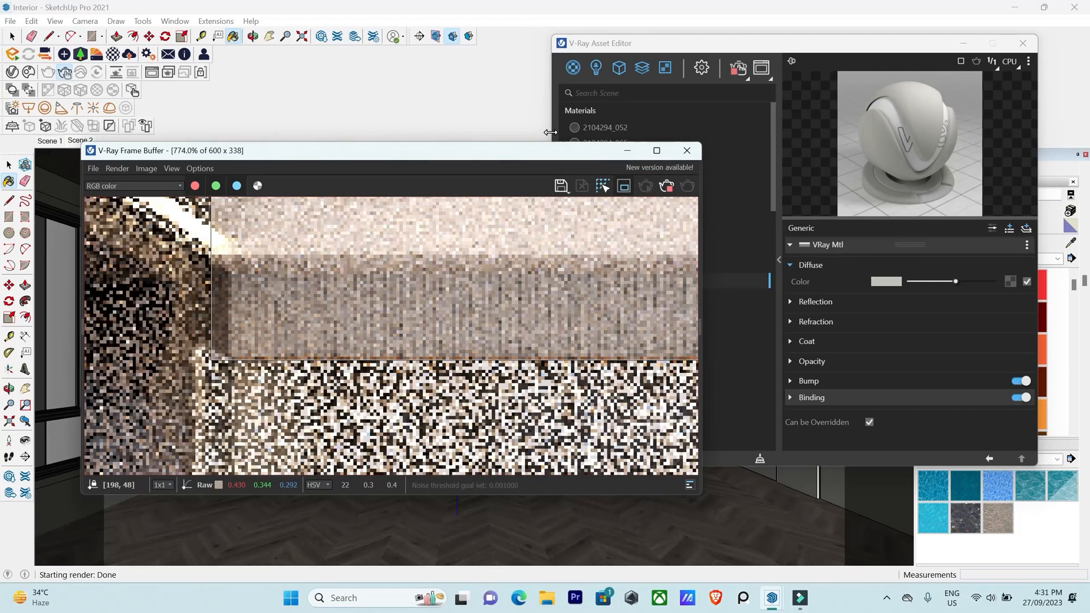
left_click_drag(538, 154, 469, 112)
scroll(207, 359, "down", 1)
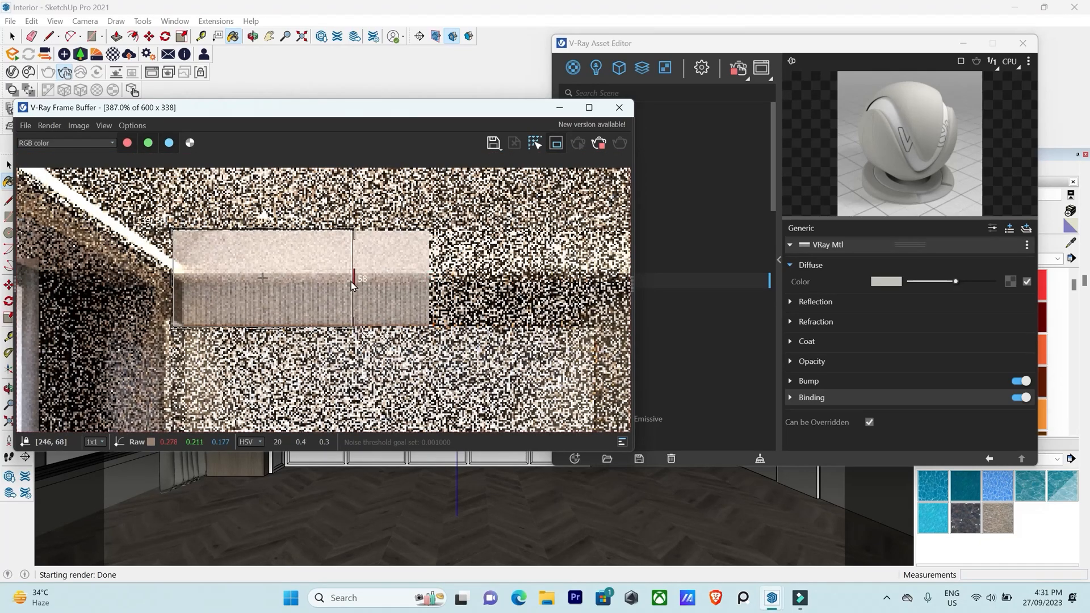
scroll(225, 291, "up", 1)
scroll(264, 316, "down", 1)
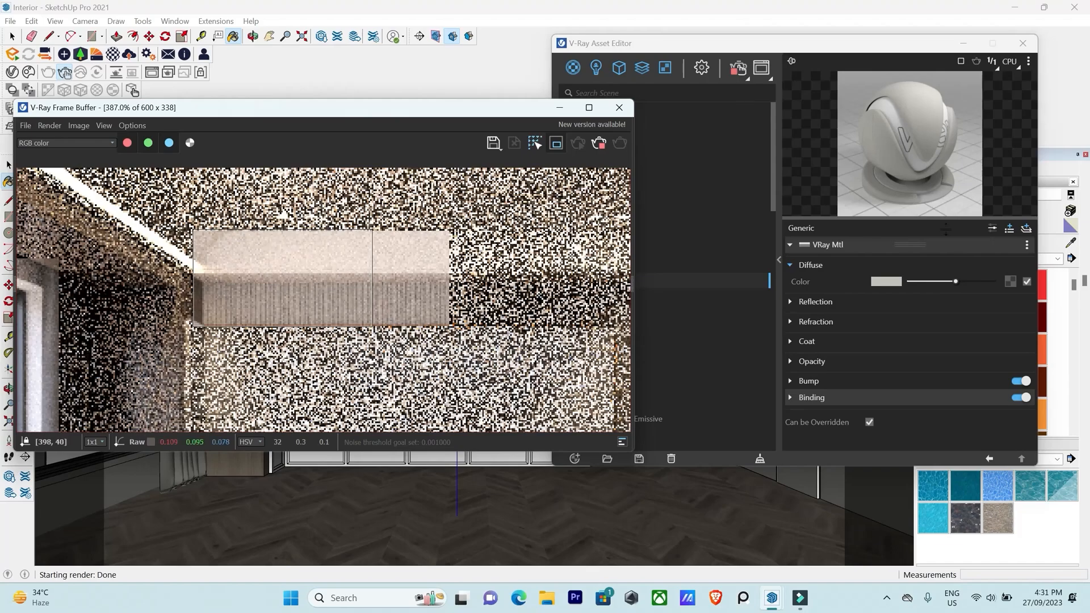
Give the fluted band's material a grey reflection color and 0.8 reflection glossiness.
left_click(793, 304)
left_click(792, 304)
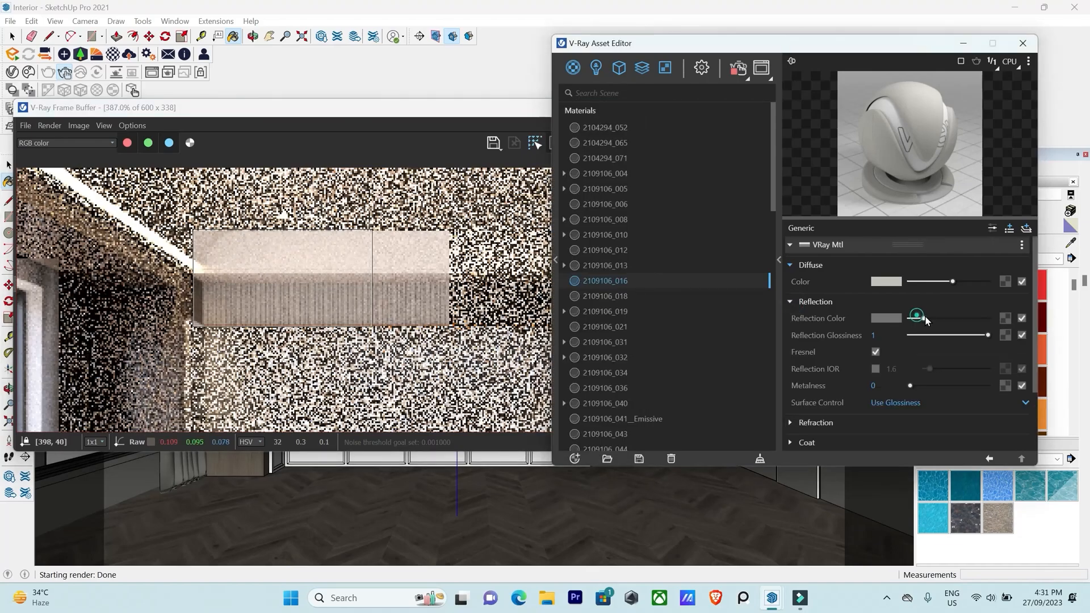
left_click_drag(932, 317, 936, 318)
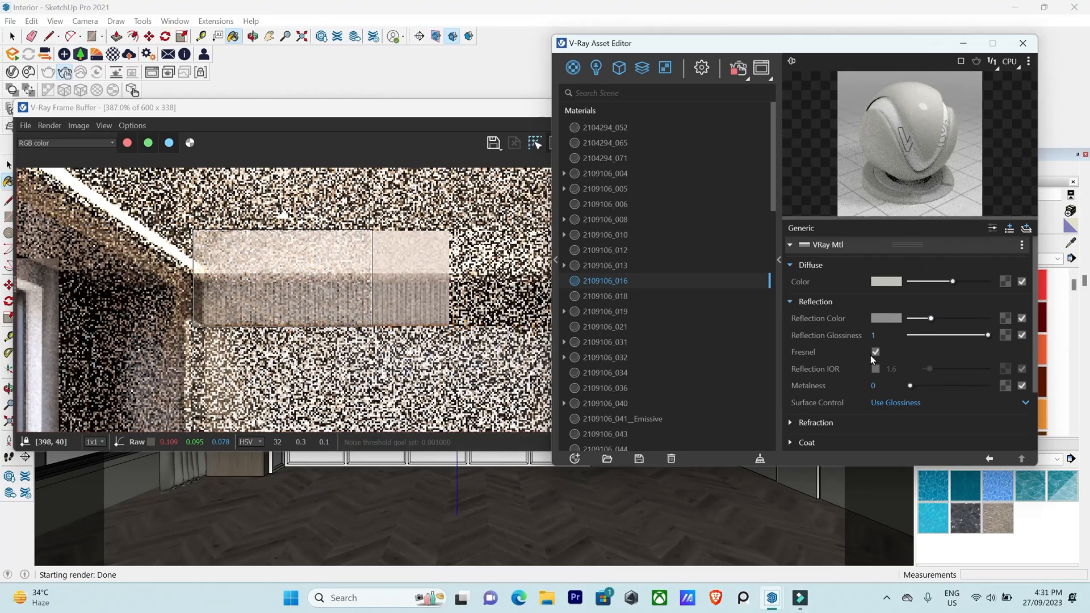
left_click(975, 335)
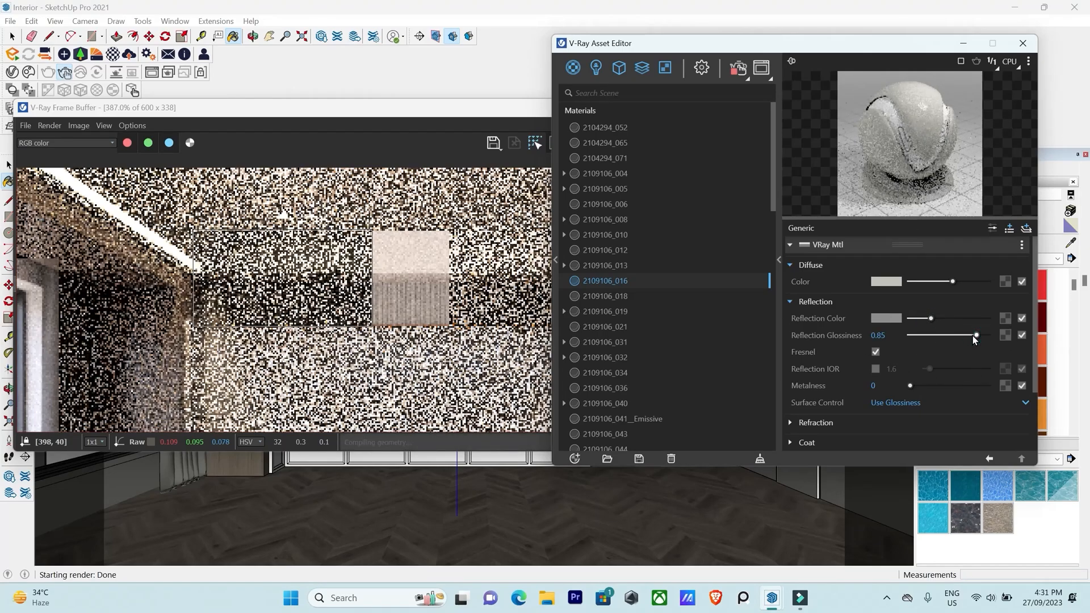
Darken the fluted band's diffuse color to a value of 0.674 and restart the interactive render.
left_click(895, 283)
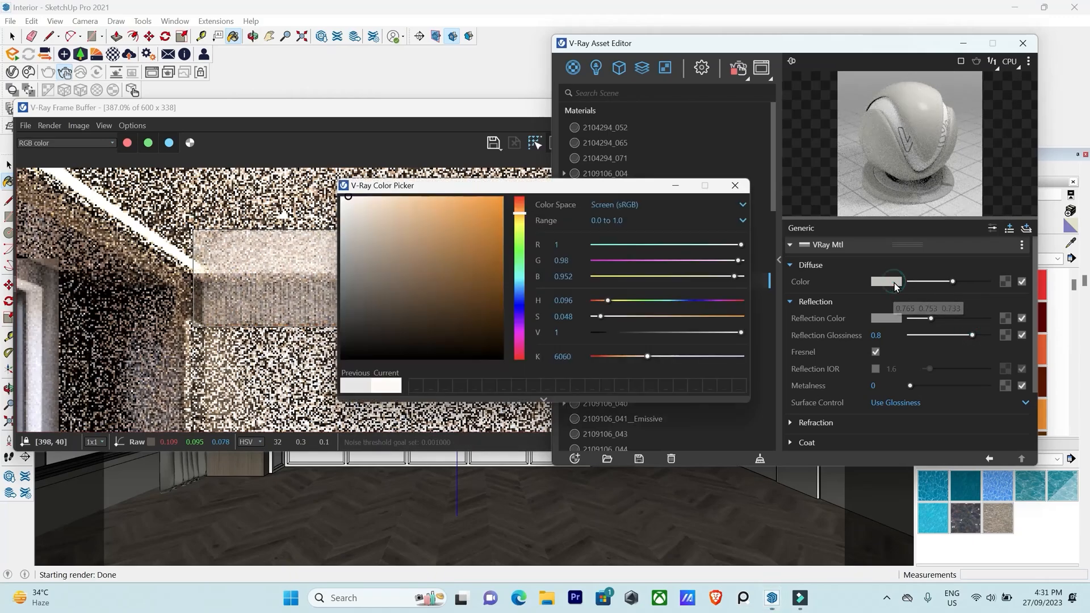
left_click(693, 332)
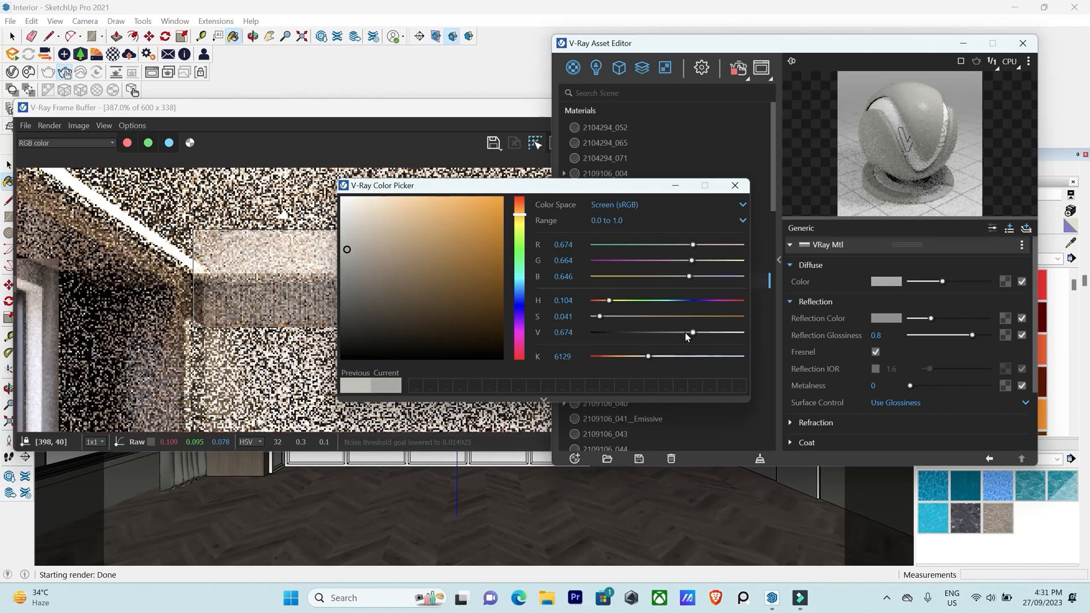
left_click(735, 185)
scroll(265, 258, "down", 2)
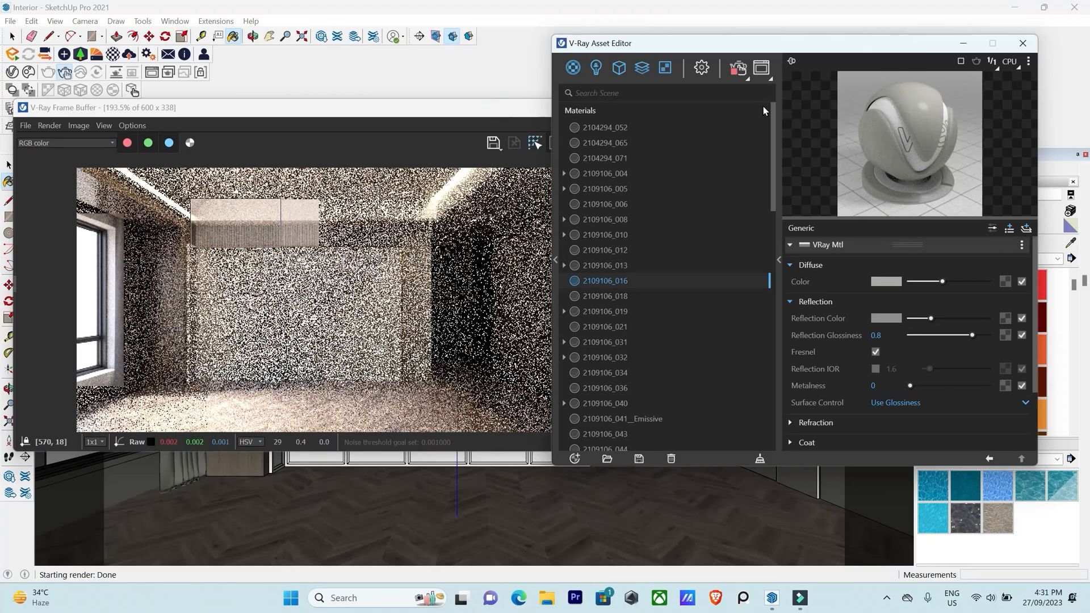
left_click(739, 73)
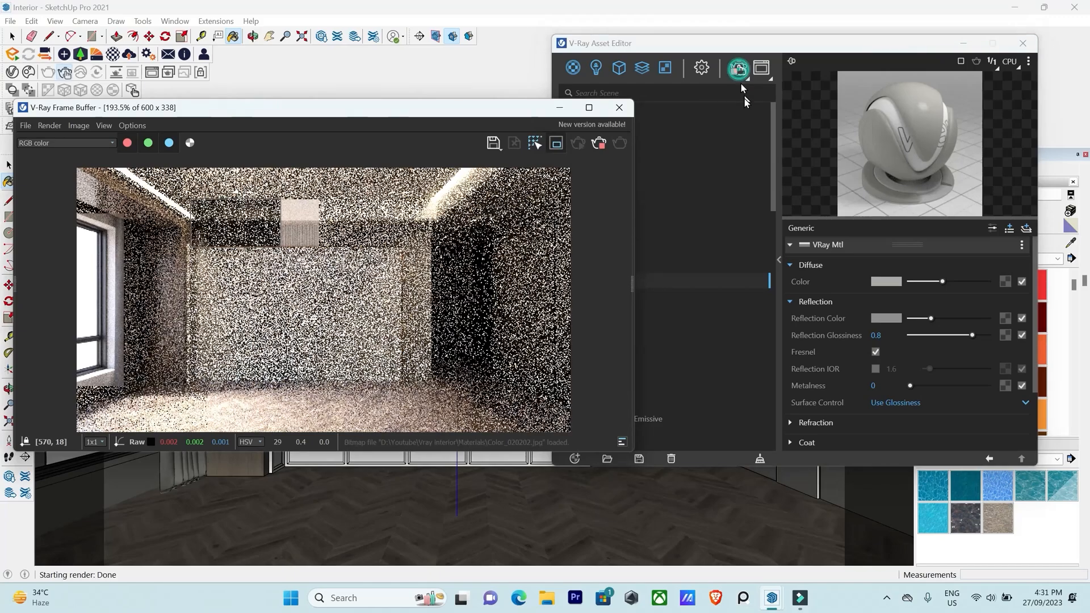
Stop the interactive render of the fluted band and close the render window.
left_click(731, 108)
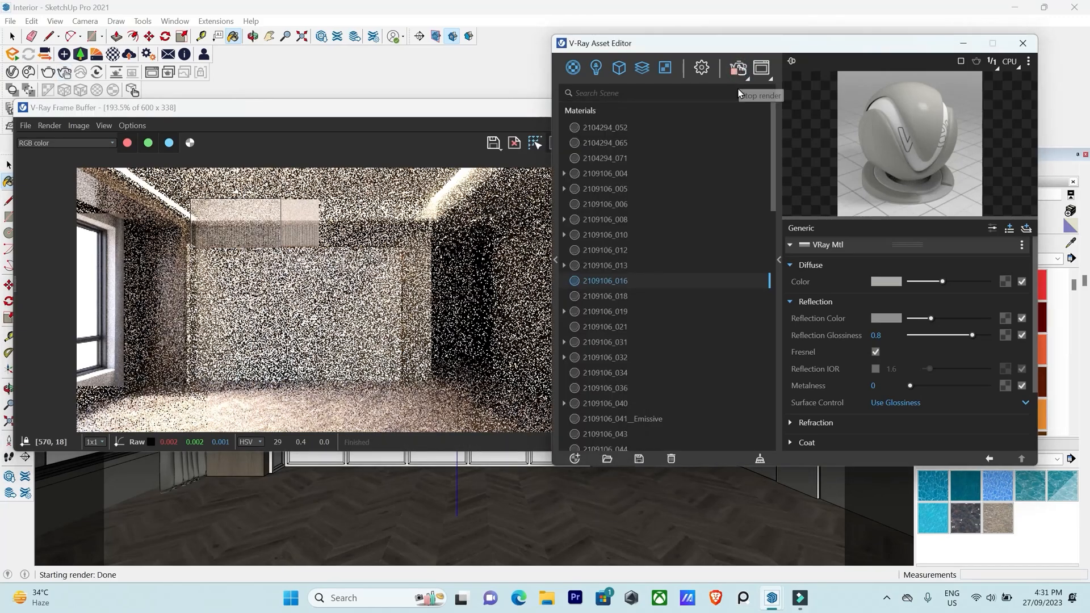
left_click(474, 107)
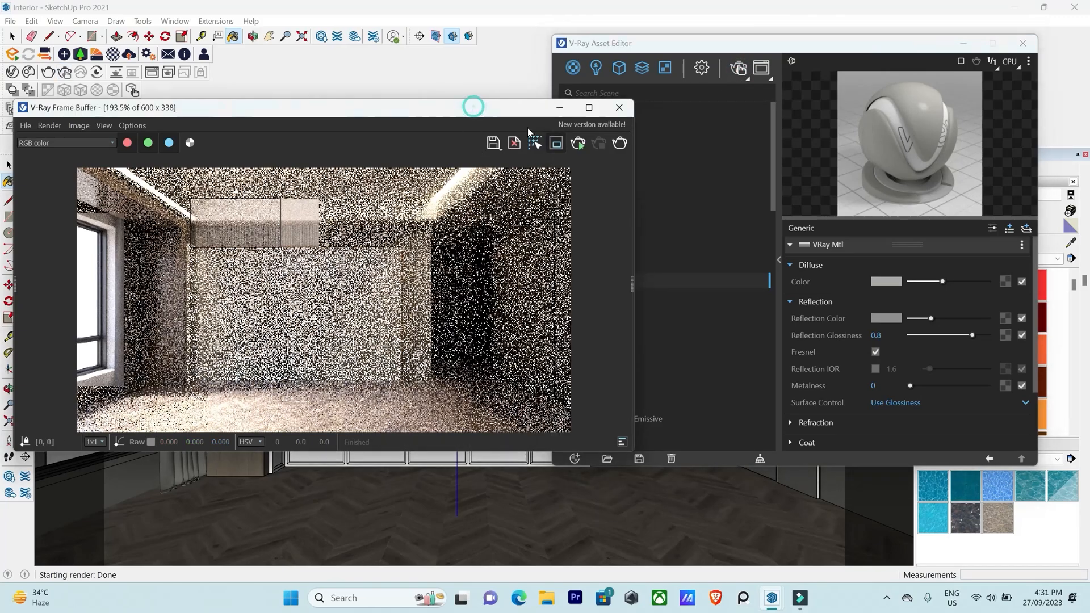
left_click(619, 107)
Sample the curtain's material from the model and rename it Curtain.
left_click_drag(761, 47, 475, 232)
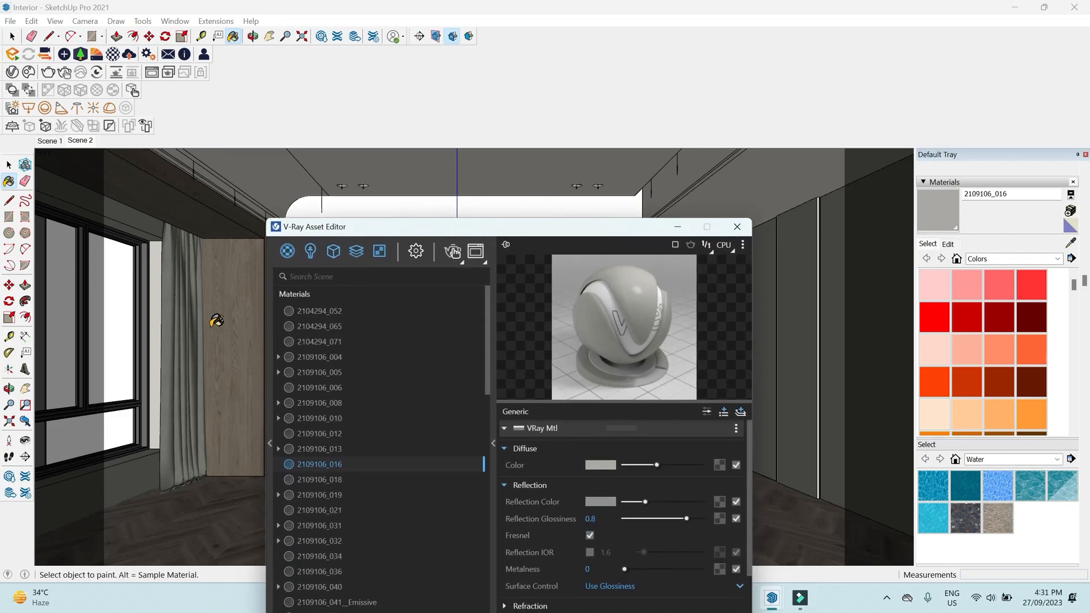
key("alt")
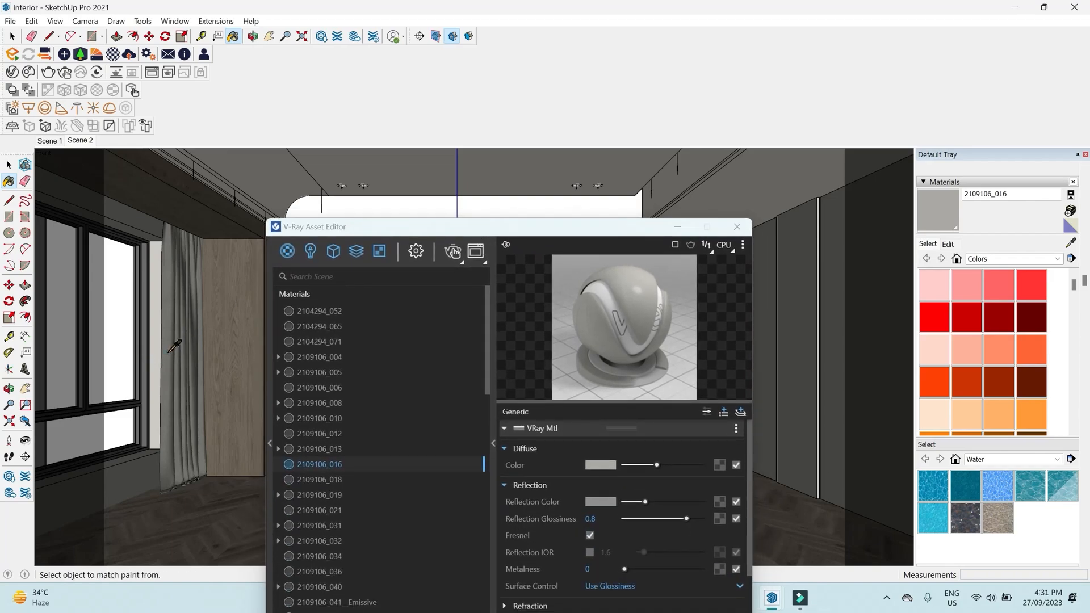
left_click(169, 351, "alt")
left_click_drag(419, 232, 585, 114)
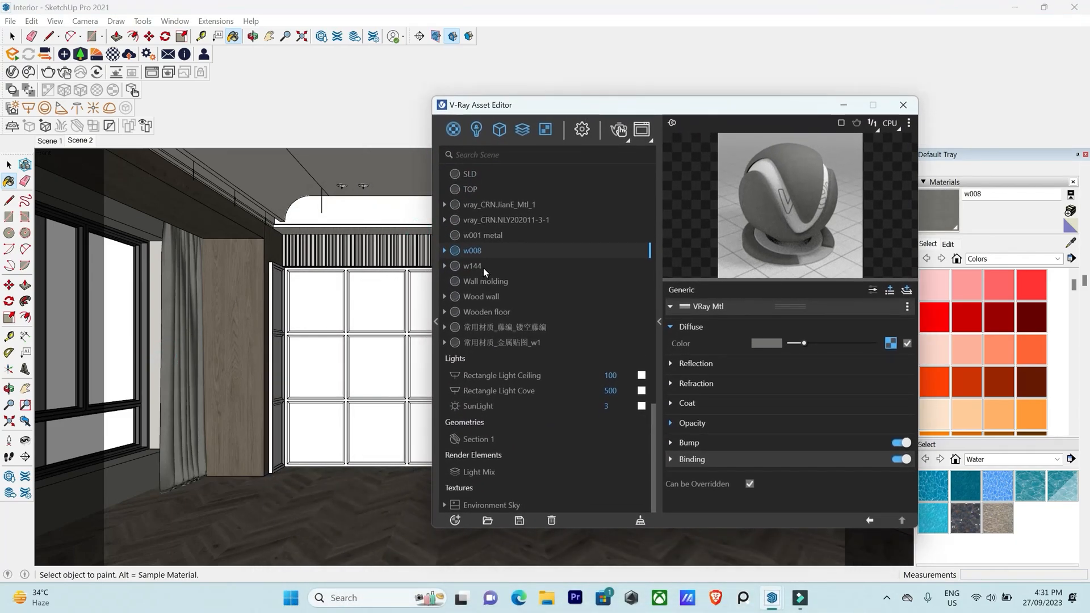
double_click(489, 256)
type("Curtain")
key("Return")
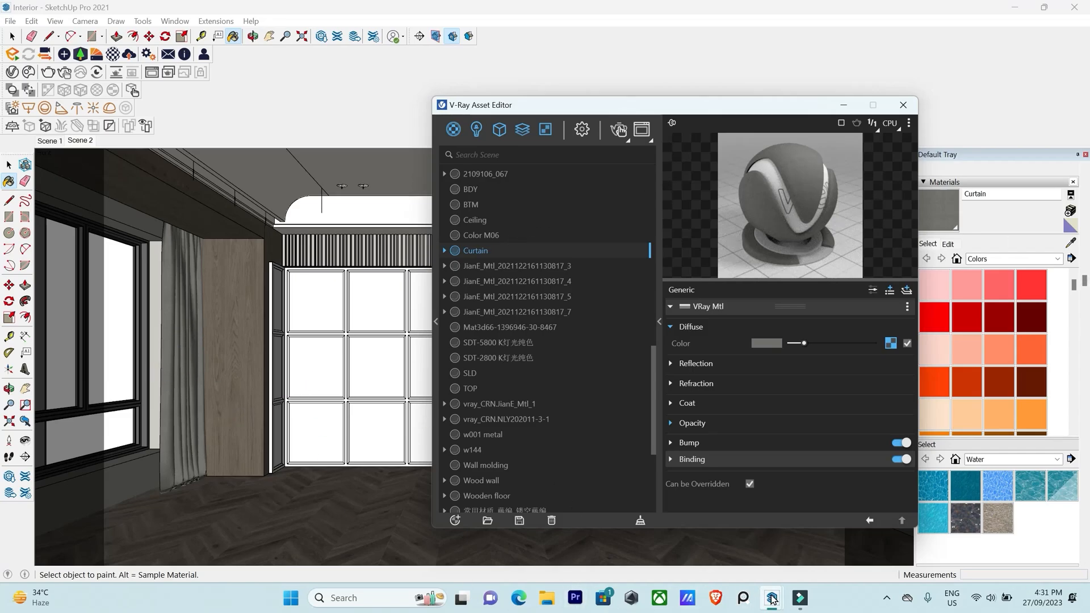
Bring the render window back into view and create a Two Sided material in the scene's material list.
mouse_move(772, 598)
left_click(808, 543)
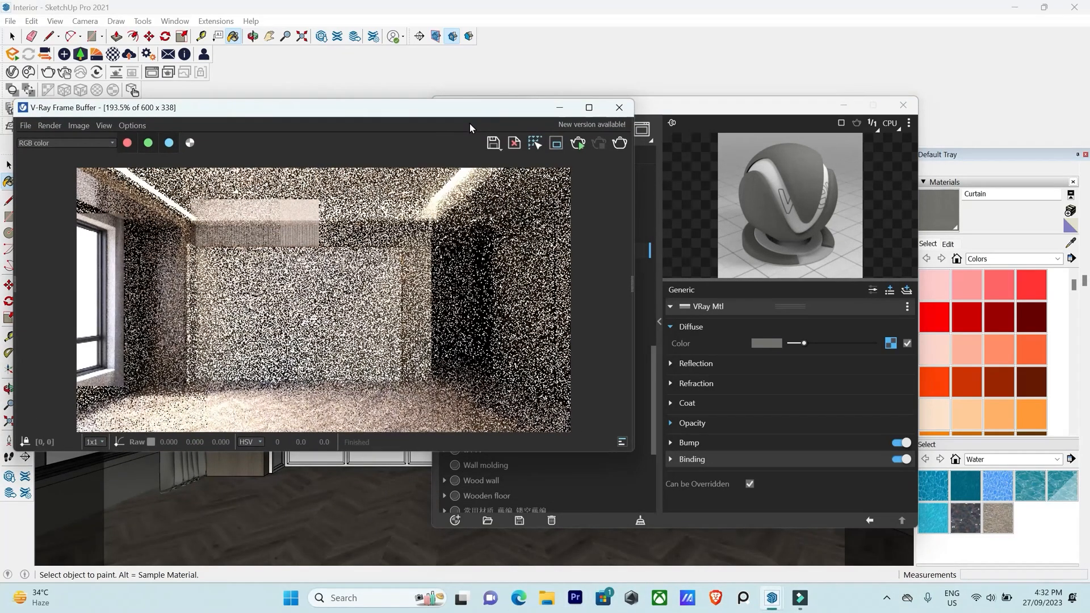
mouse_move(470, 127)
left_mouse_down()
mouse_move(486, 285)
mouse_move(657, 170)
left_mouse_up()
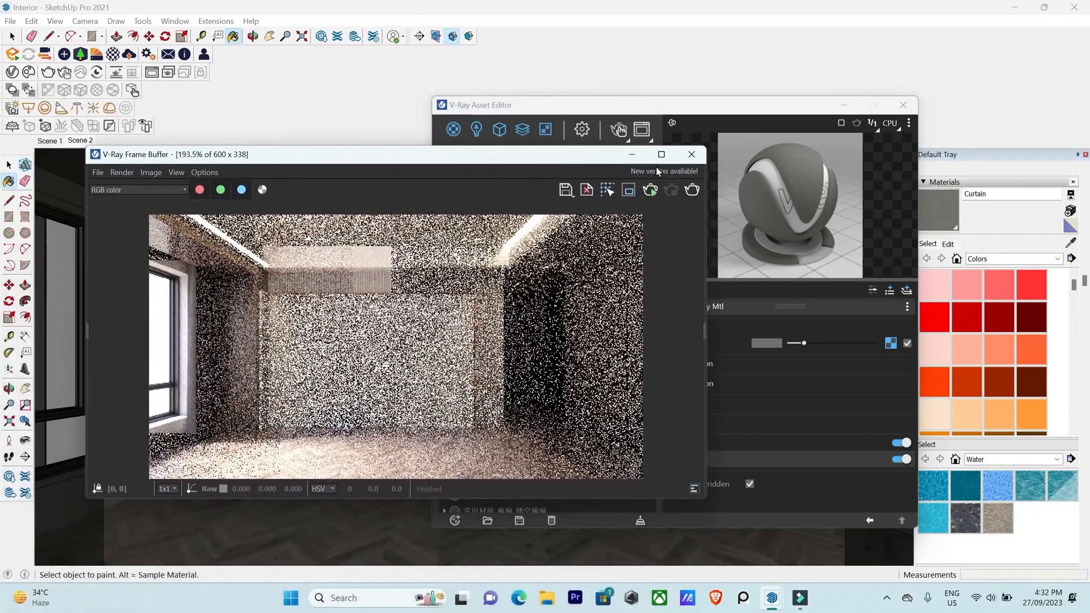
left_click(803, 555)
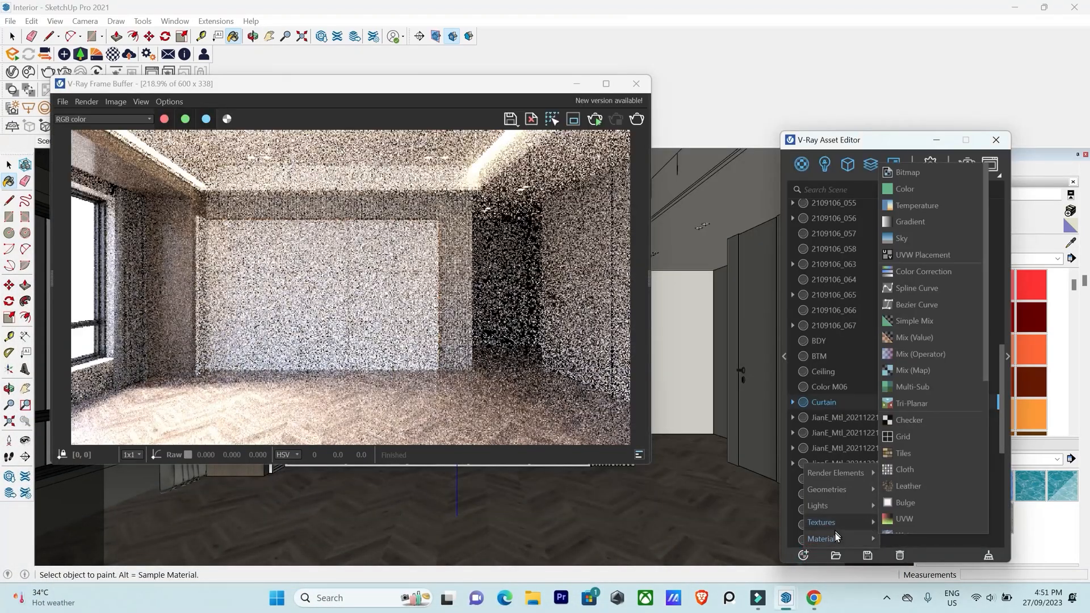
mouse_move(836, 536)
left_click(942, 370)
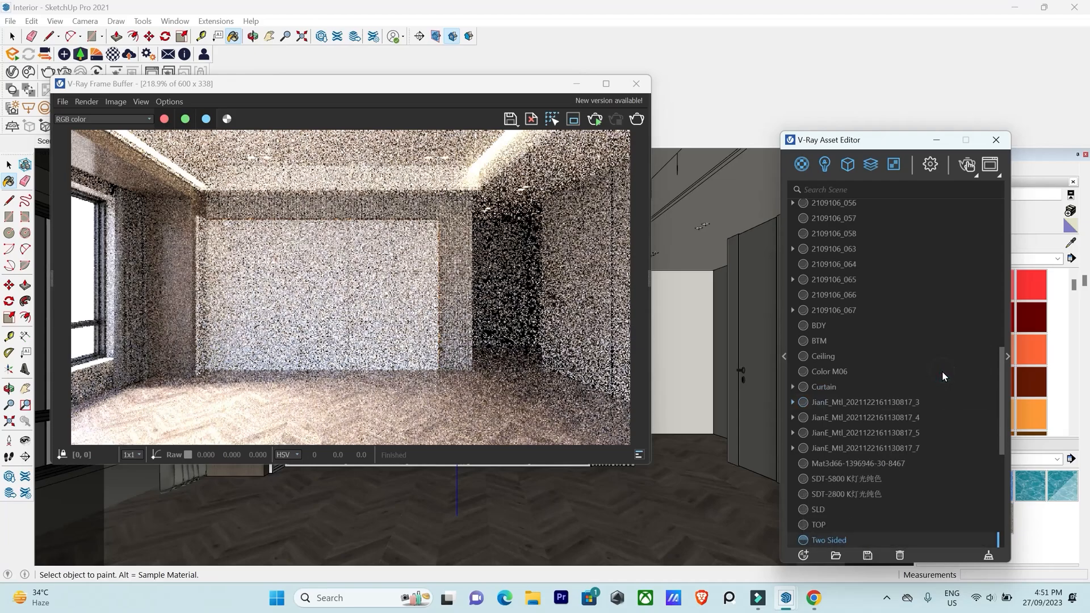
scroll(860, 486, "down", 3)
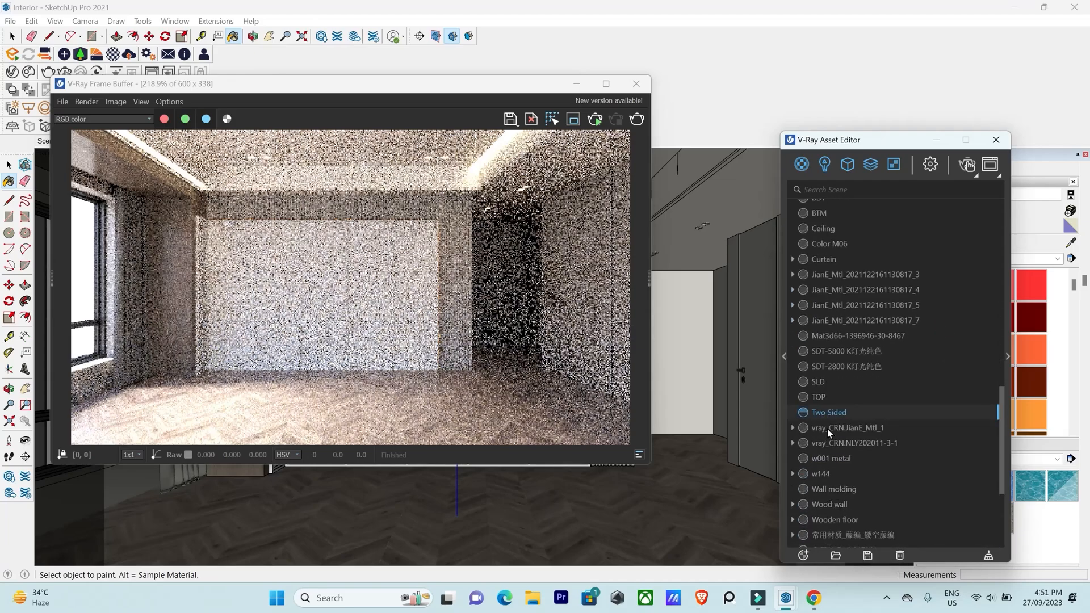
left_click(828, 412)
Show the Two Sided material's parameters and assign Curtain as both its front and back material.
left_click_drag(869, 143, 778, 130)
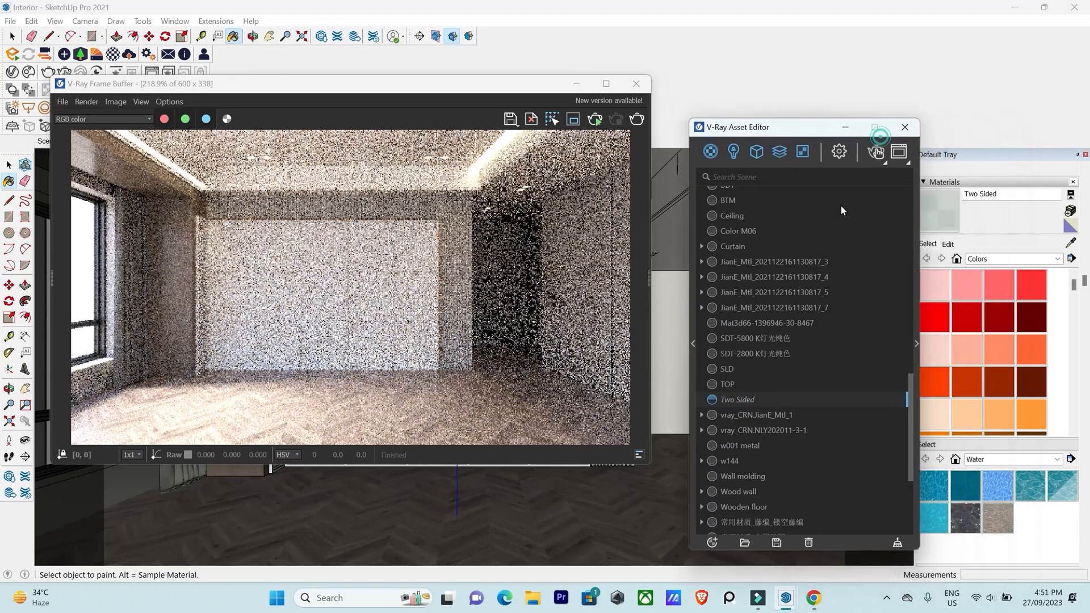
left_click(918, 343)
left_click_drag(911, 130, 822, 85)
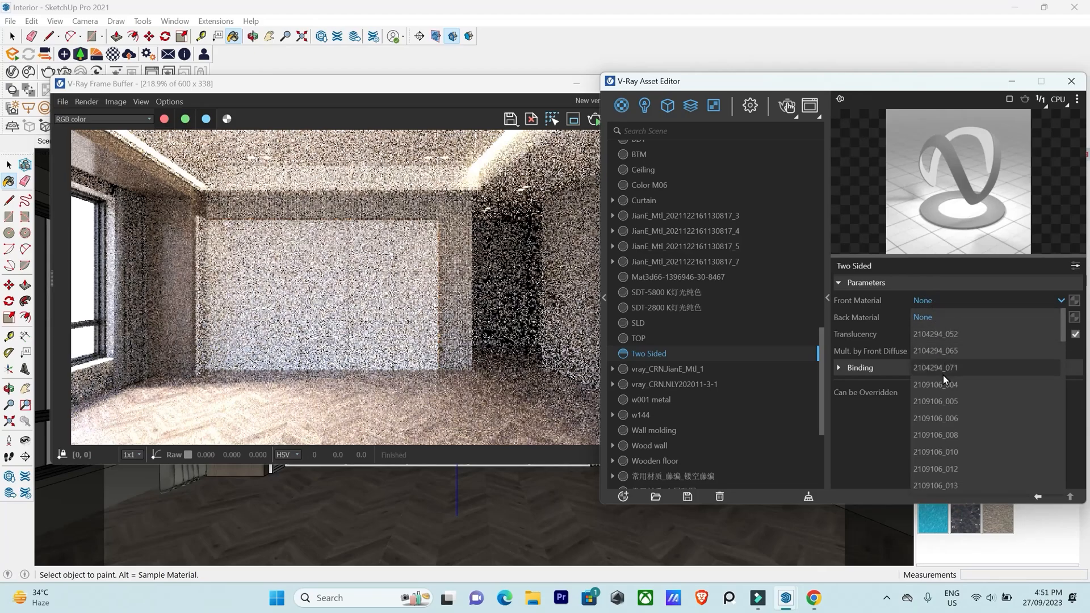
scroll(947, 386, "down", 10)
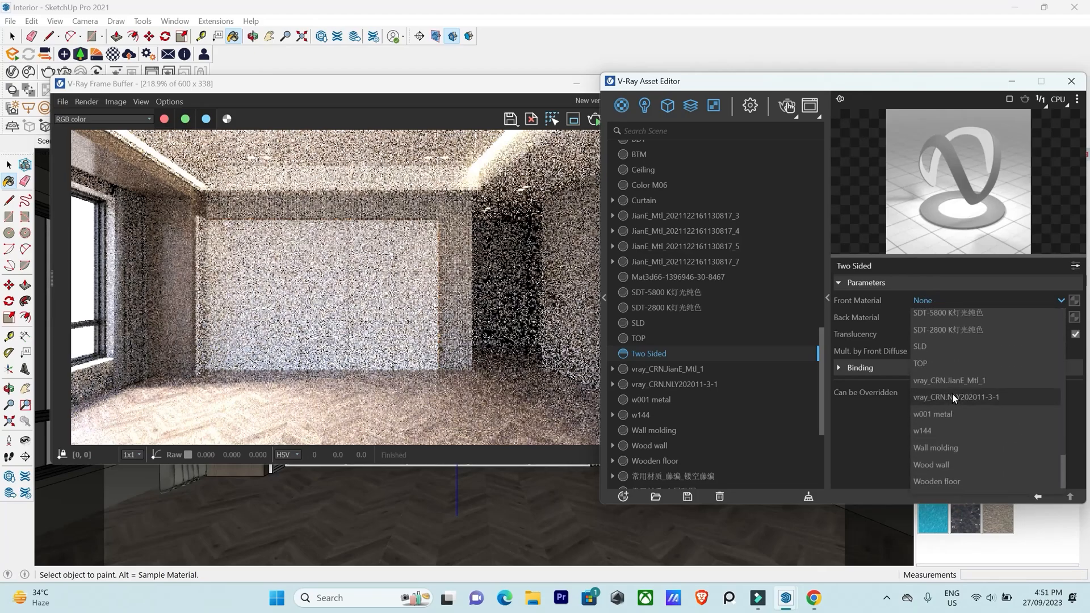
scroll(951, 397, "up", 4)
left_click(946, 374)
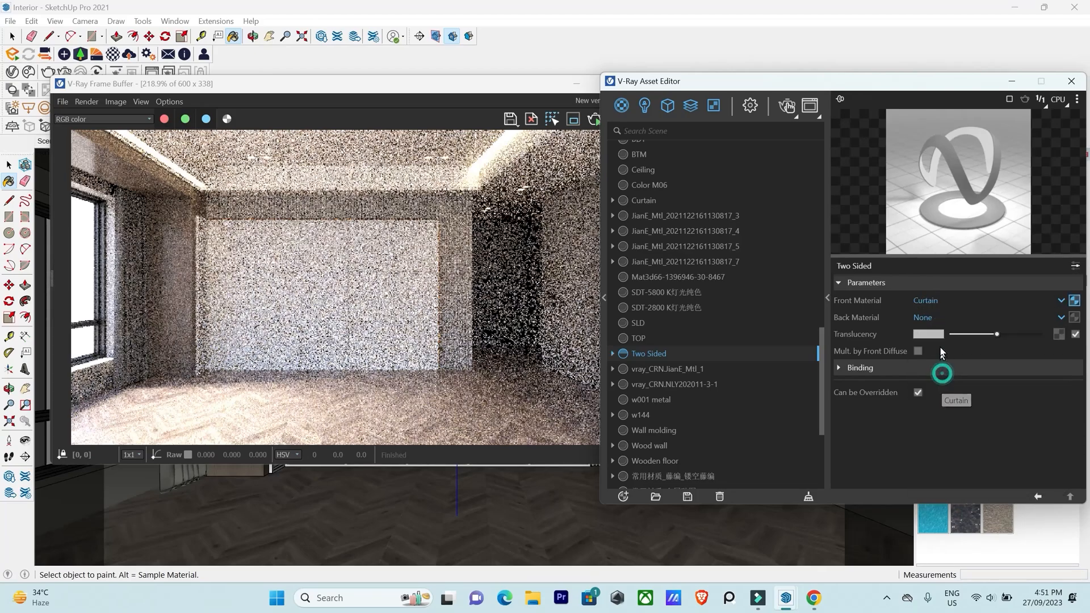
left_click(944, 318)
scroll(950, 221, "down", 5)
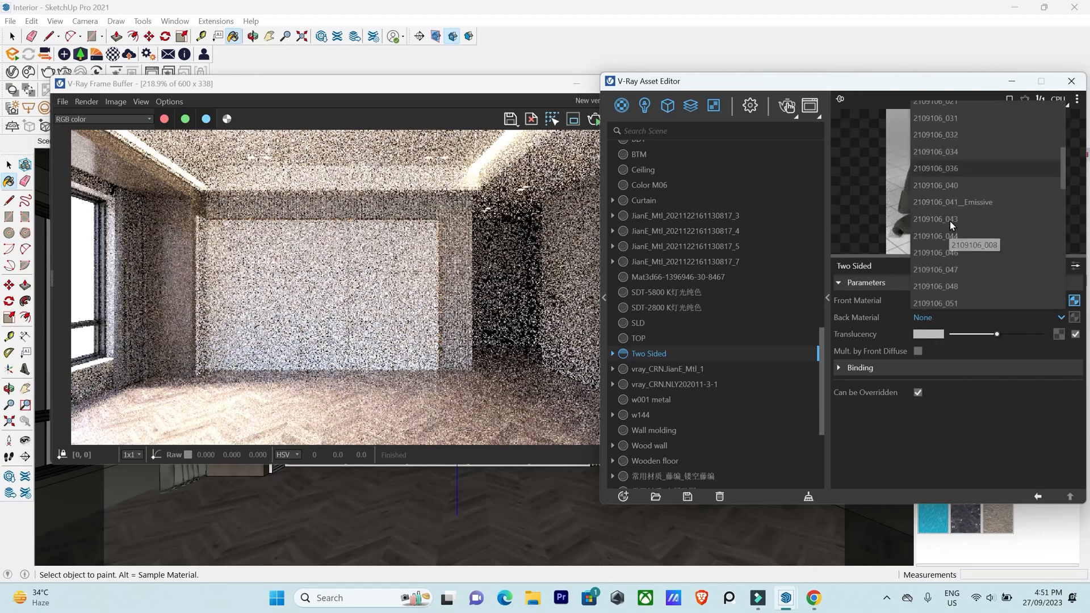
scroll(949, 233, "down", 1)
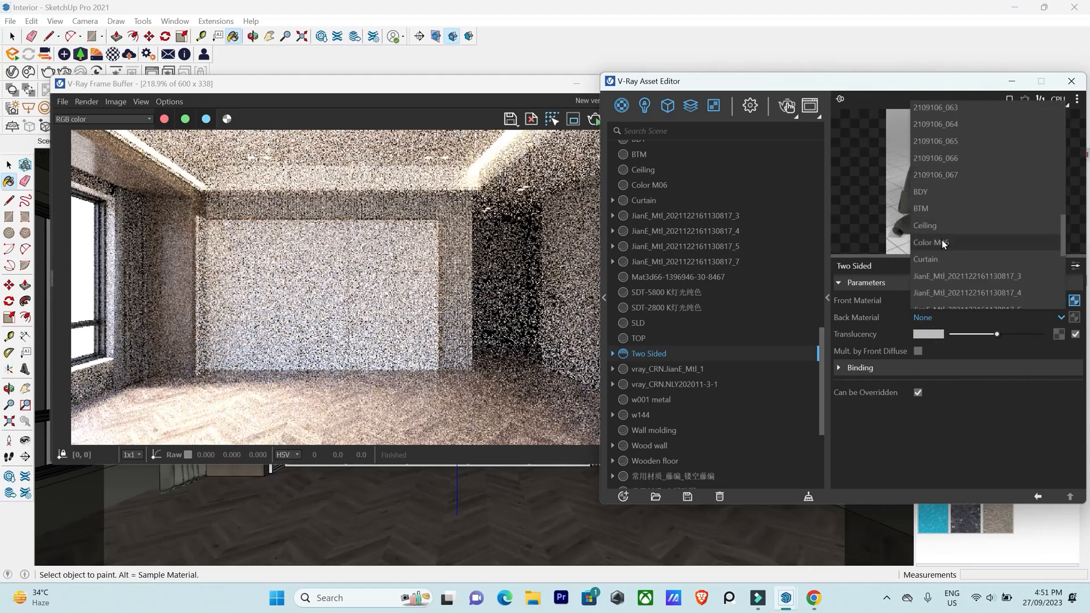
left_click(940, 259)
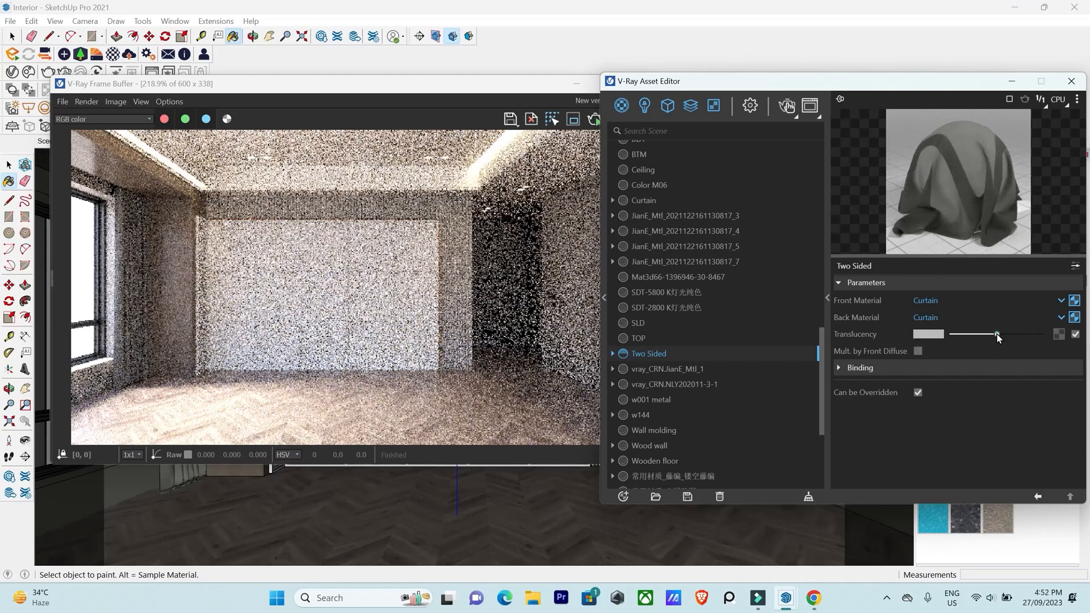
Lower the Two Sided material's translucency to a darker grey and check the curtain area beside the window in an interactive region render.
left_click_drag(998, 334, 966, 335)
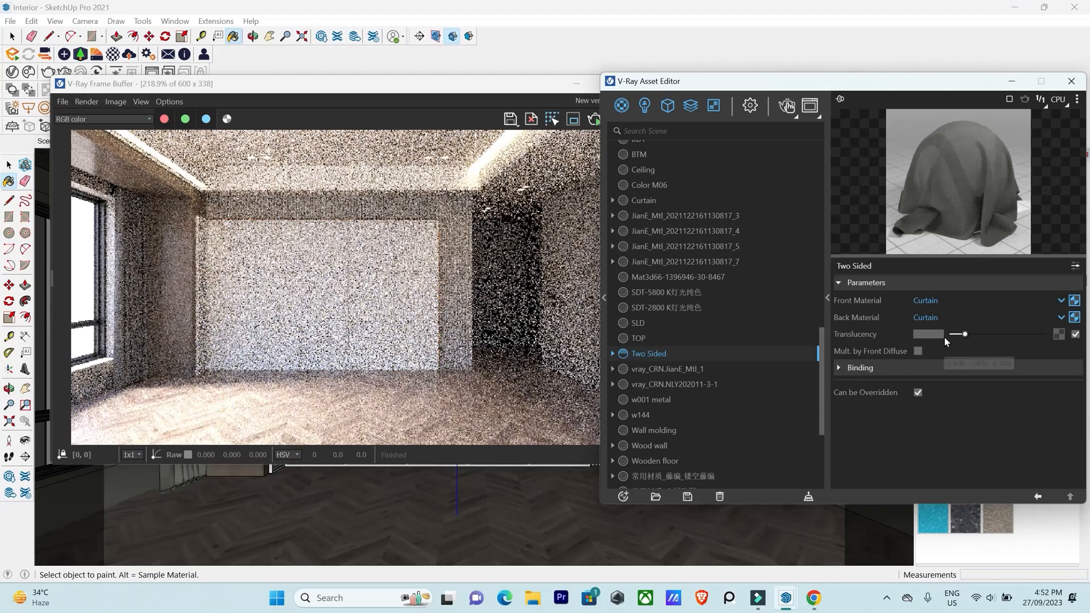
left_click(508, 92)
left_click(595, 118)
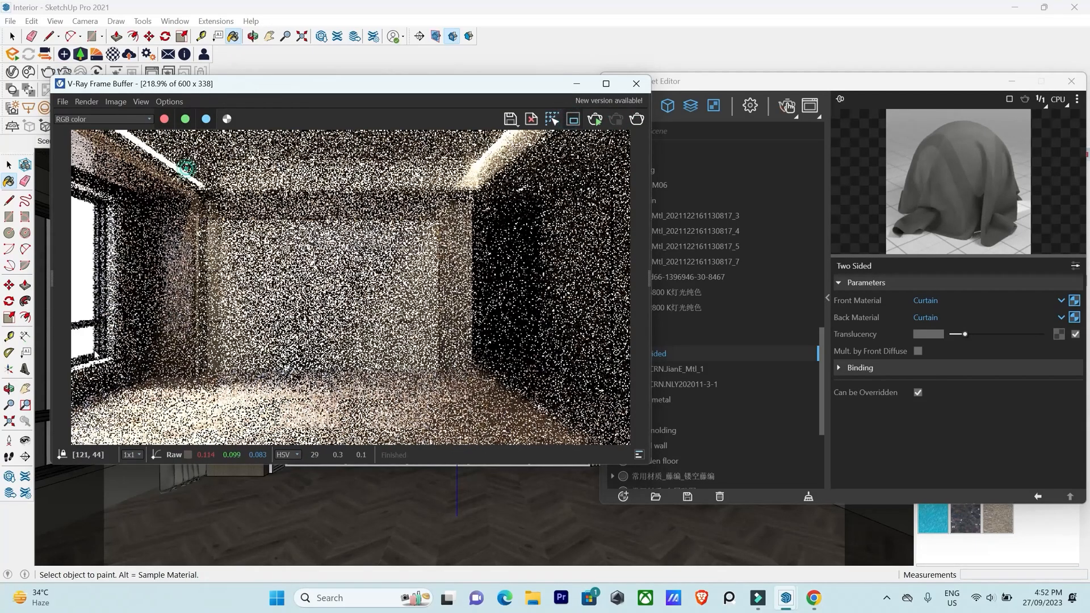
left_click_drag(187, 169, 93, 390)
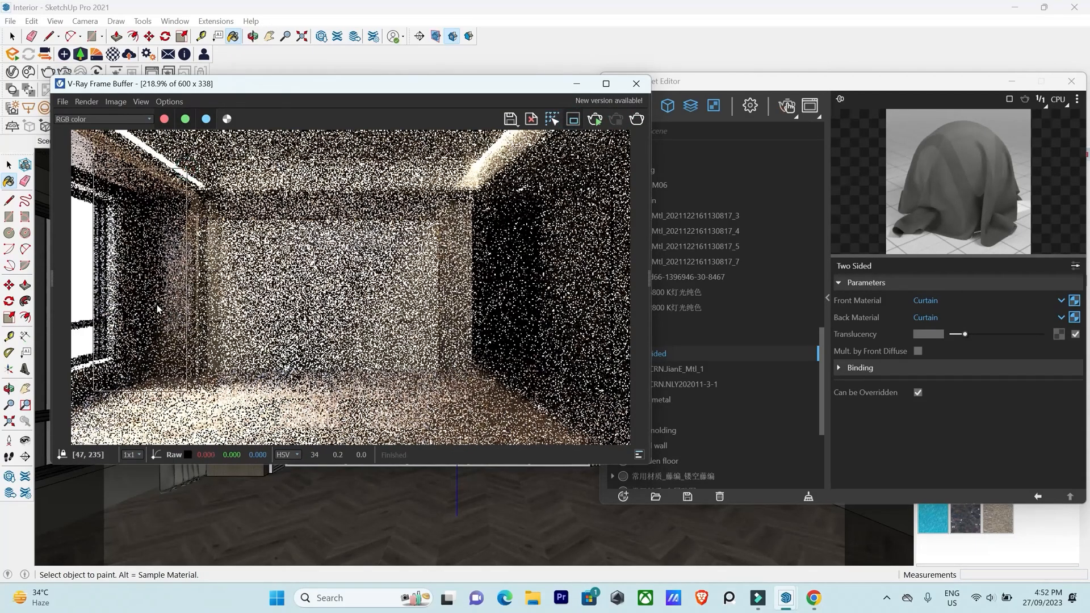
left_click(599, 119)
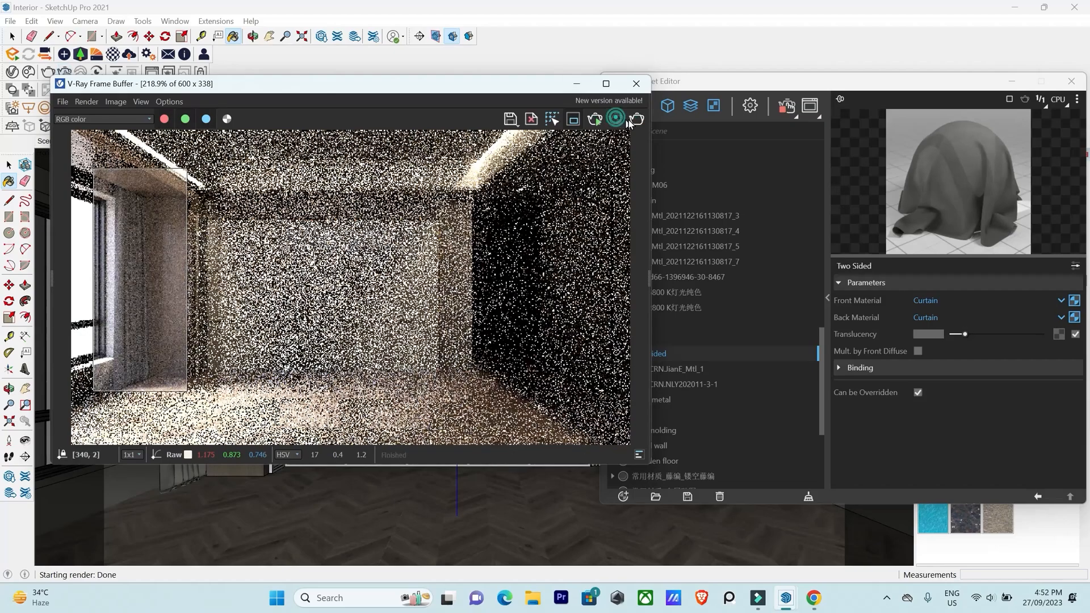
left_click(636, 83)
Sample the material of the door panel on the room's right wall and show its settings in the asset editor.
left_click_drag(922, 80, 862, 89)
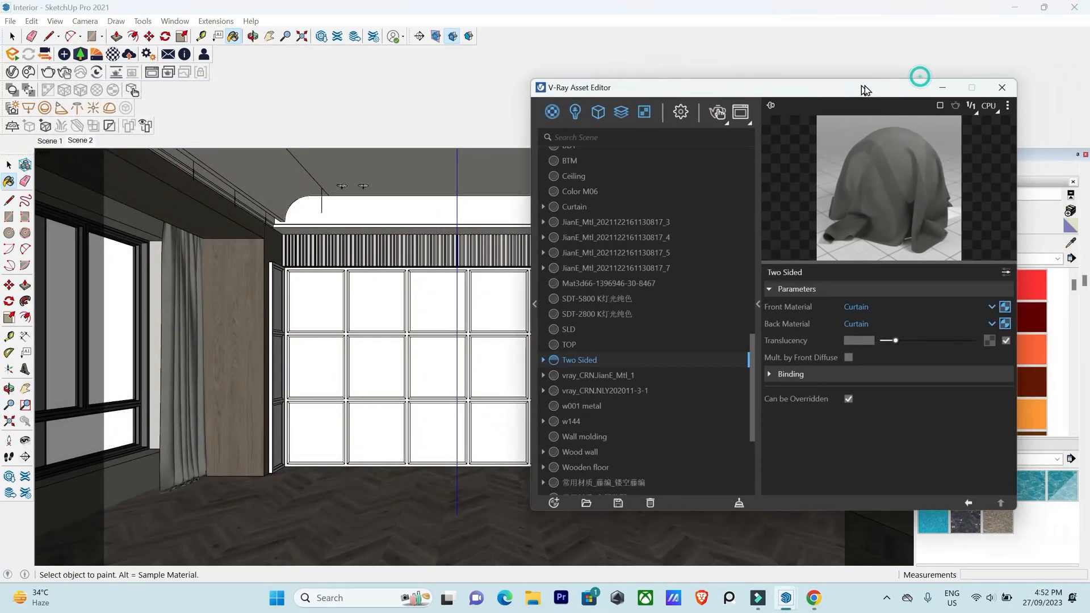
left_click(948, 89)
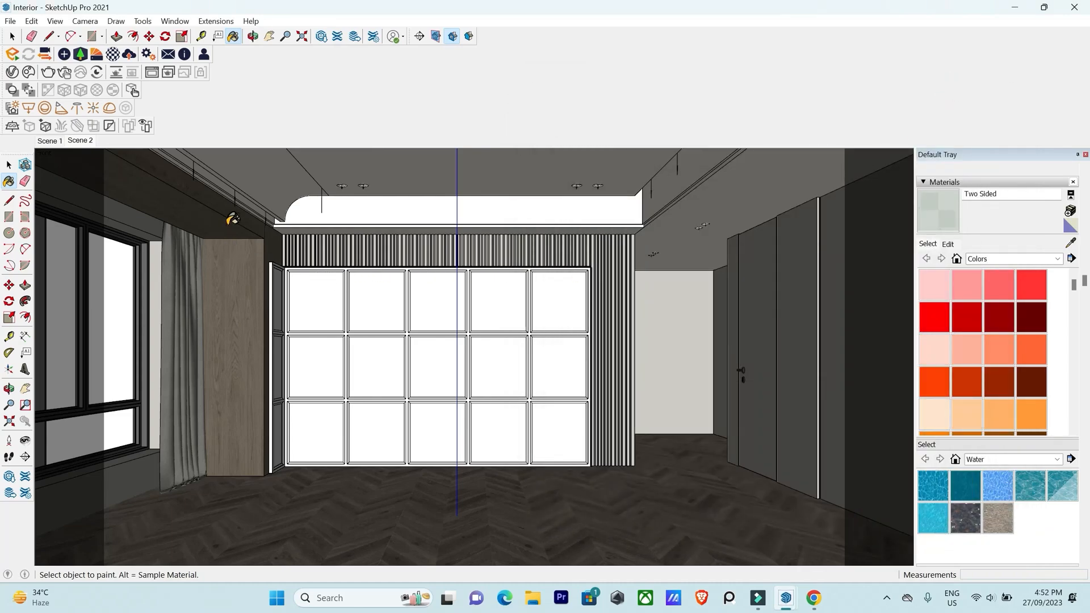
left_click(206, 219, "alt")
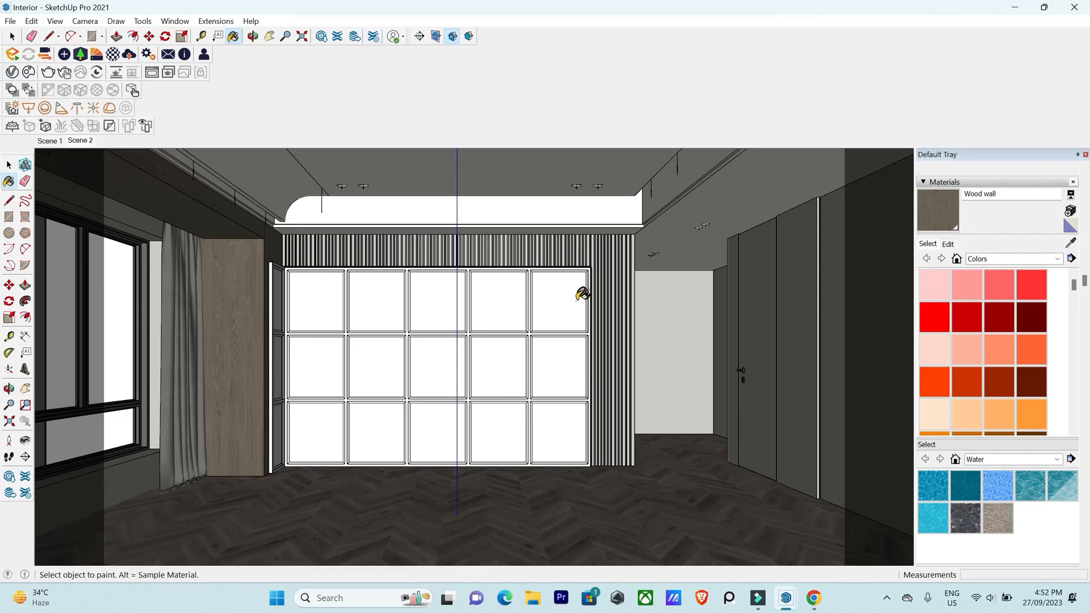
left_click(762, 313, "alt")
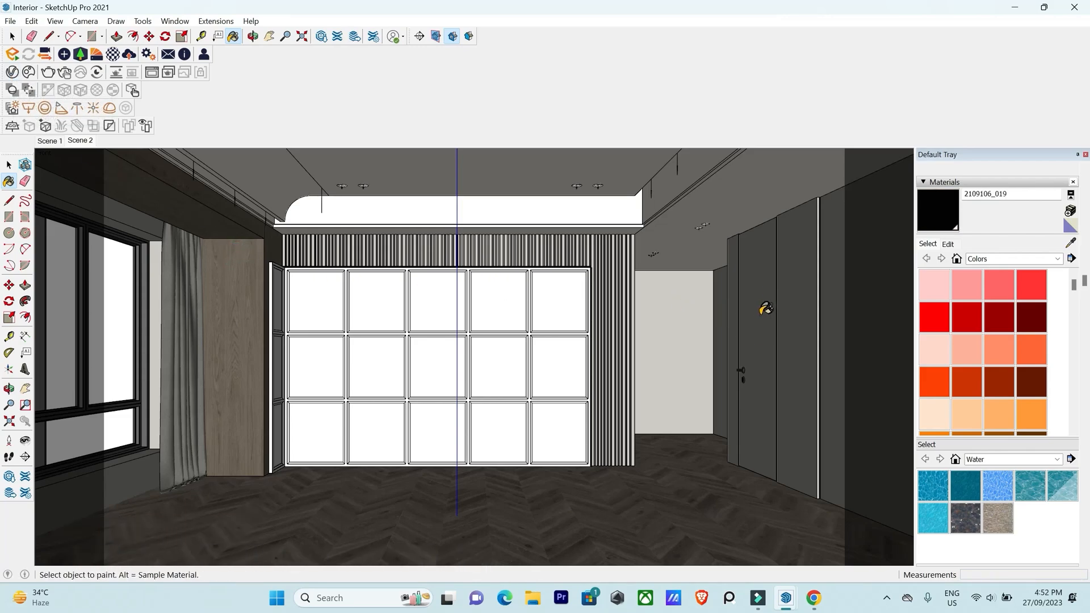
left_click(12, 54)
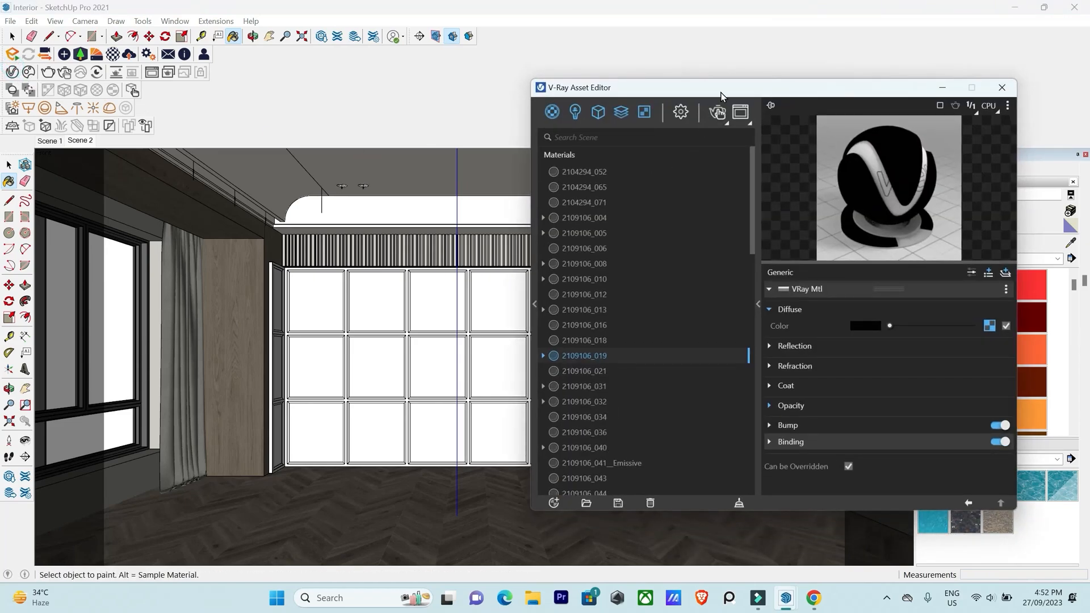
left_click_drag(748, 84, 545, 57)
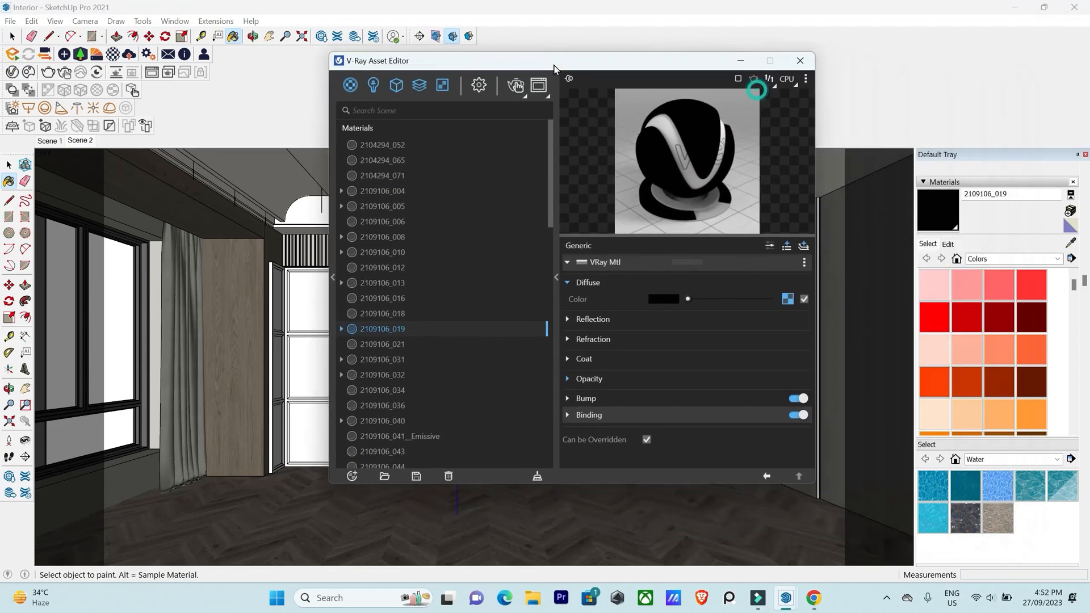
Clear the texture from the door panel material's diffuse color.
left_click(785, 299)
left_click(798, 476)
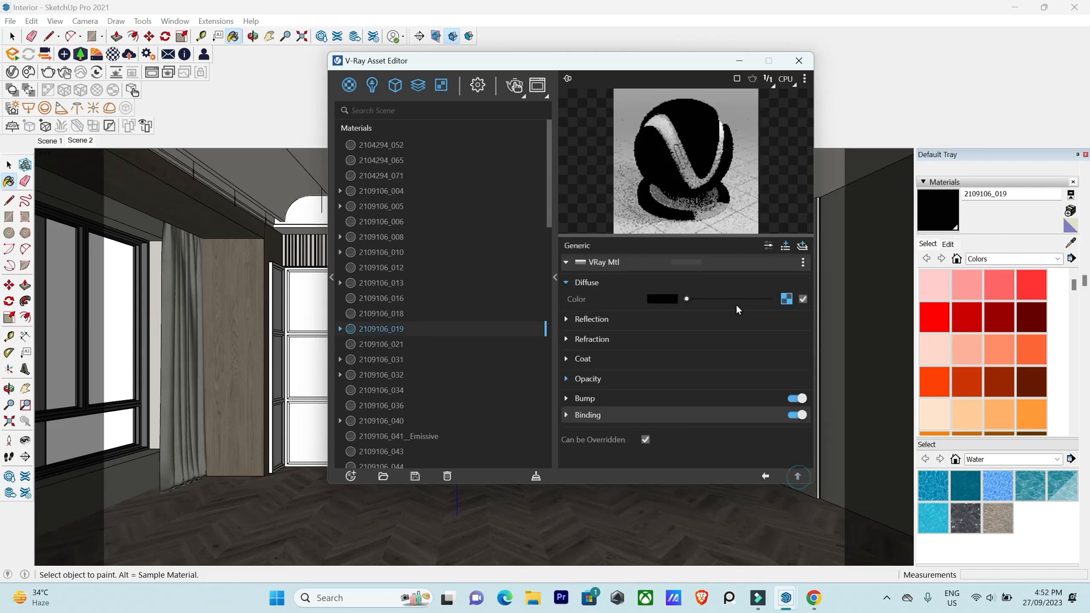
right_click(787, 299)
left_click(750, 340)
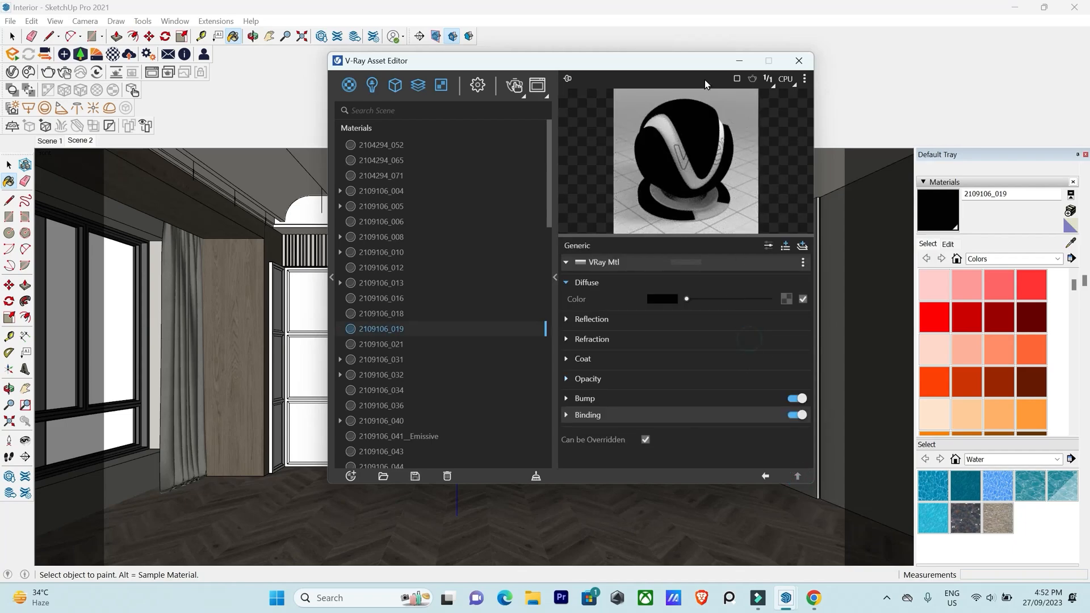
Set the door panel material's diffuse color to a neutral grey with a value of 0.64.
left_click_drag(681, 63, 558, 64)
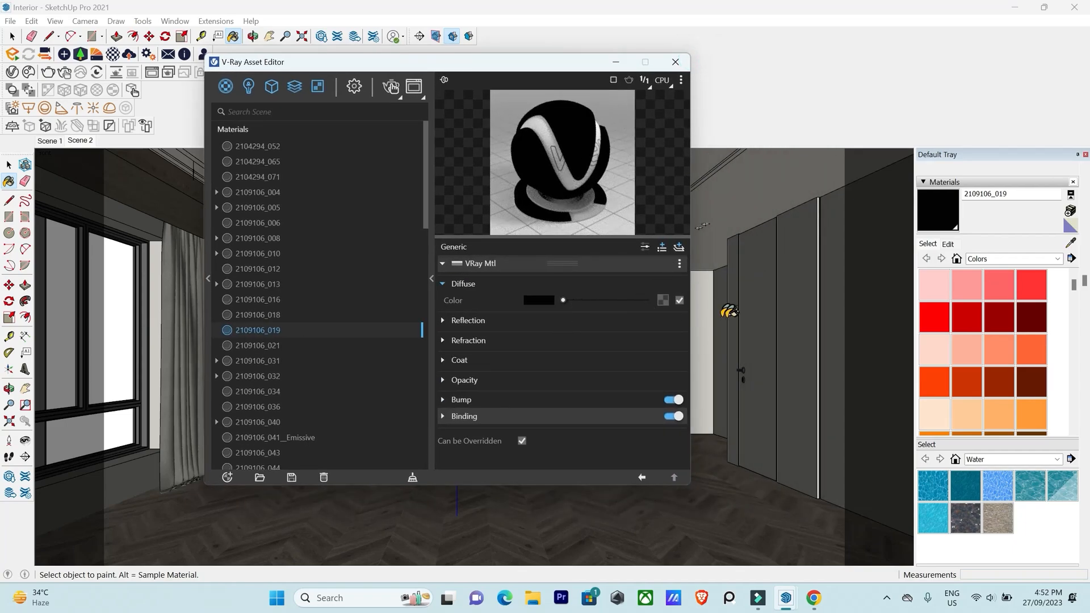
left_click(555, 298)
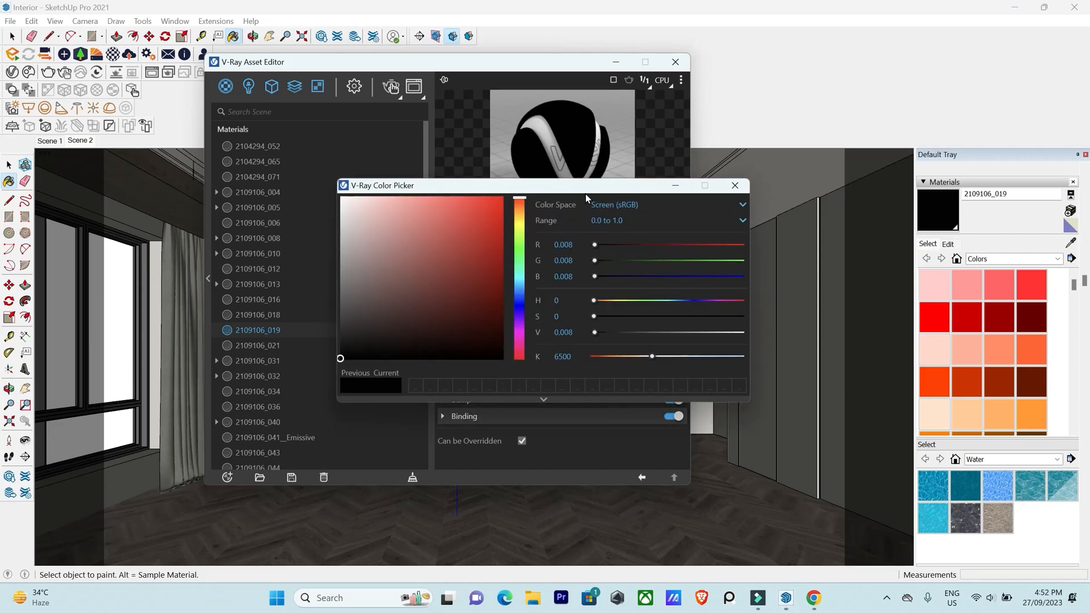
left_click_drag(585, 185, 483, 142)
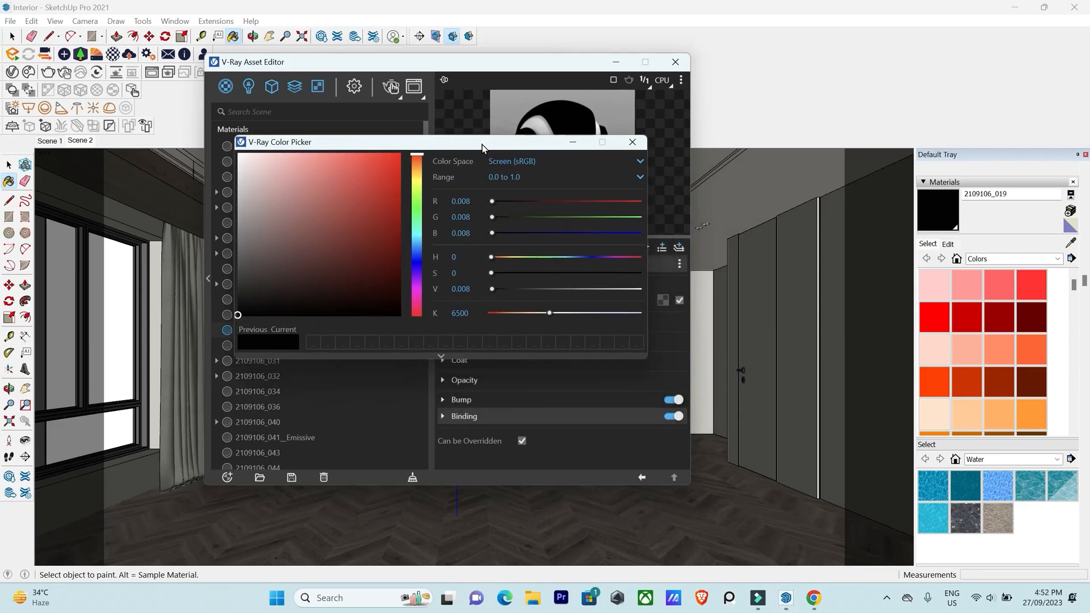
left_click(554, 288)
left_click(585, 289)
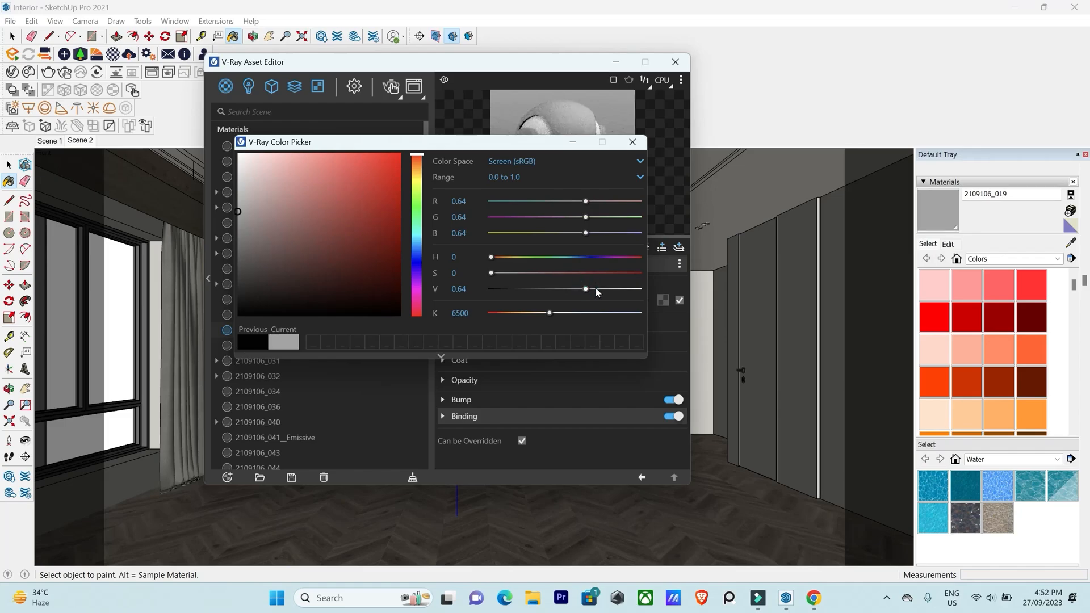
left_click(632, 142)
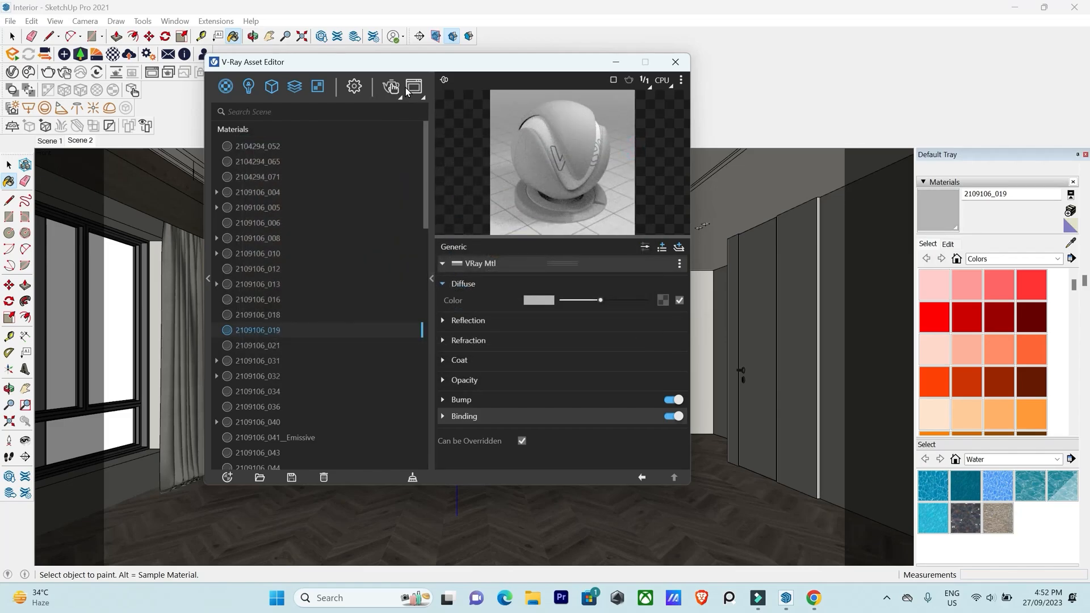
Run an interactive region render over the door panel wall and arrange the render window and asset editor side by side.
left_click(406, 91)
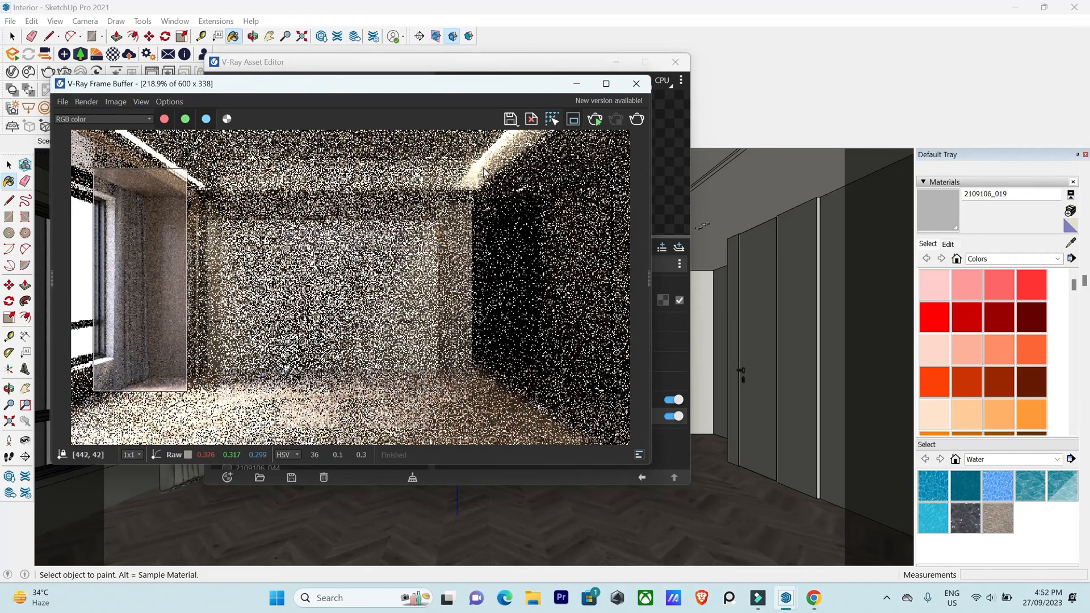
left_click_drag(483, 167, 632, 431)
left_click(597, 120)
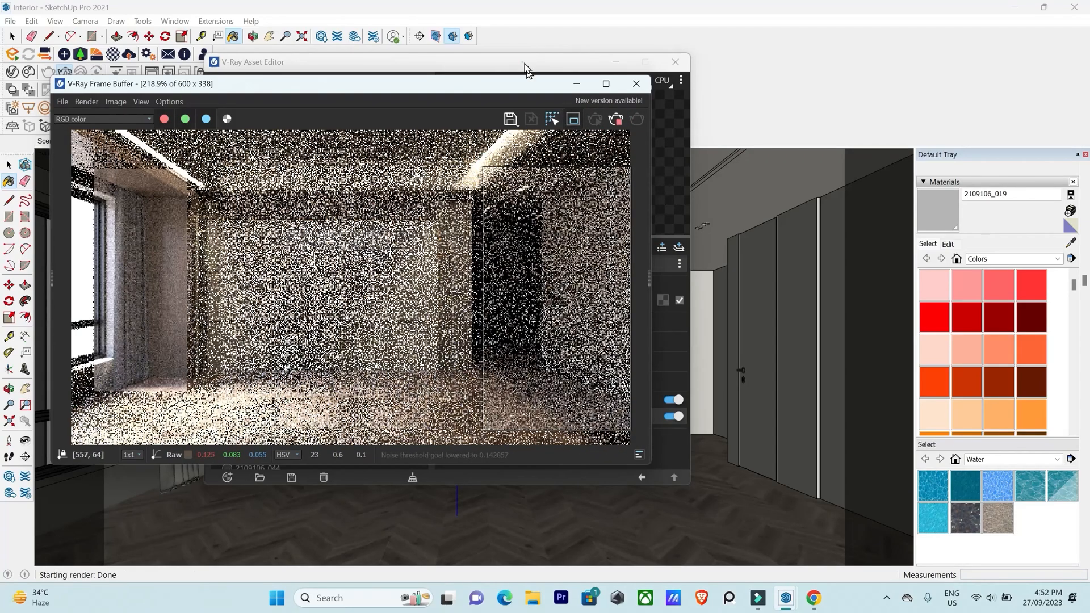
left_click_drag(522, 62, 816, 59)
left_click_drag(414, 87, 261, 60)
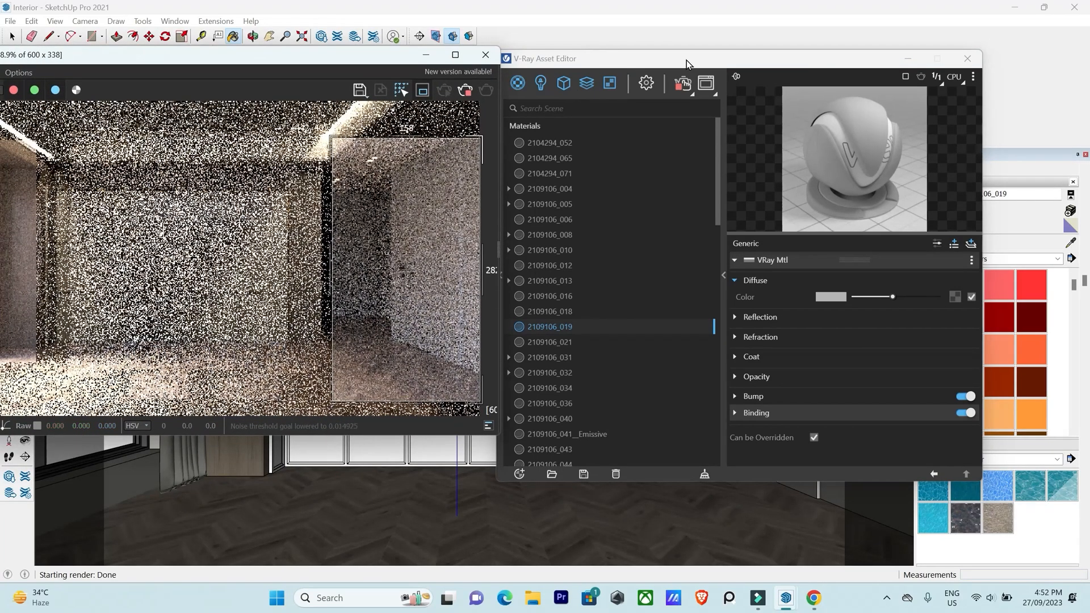
left_click(768, 67)
left_click_drag(648, 68, 670, 60)
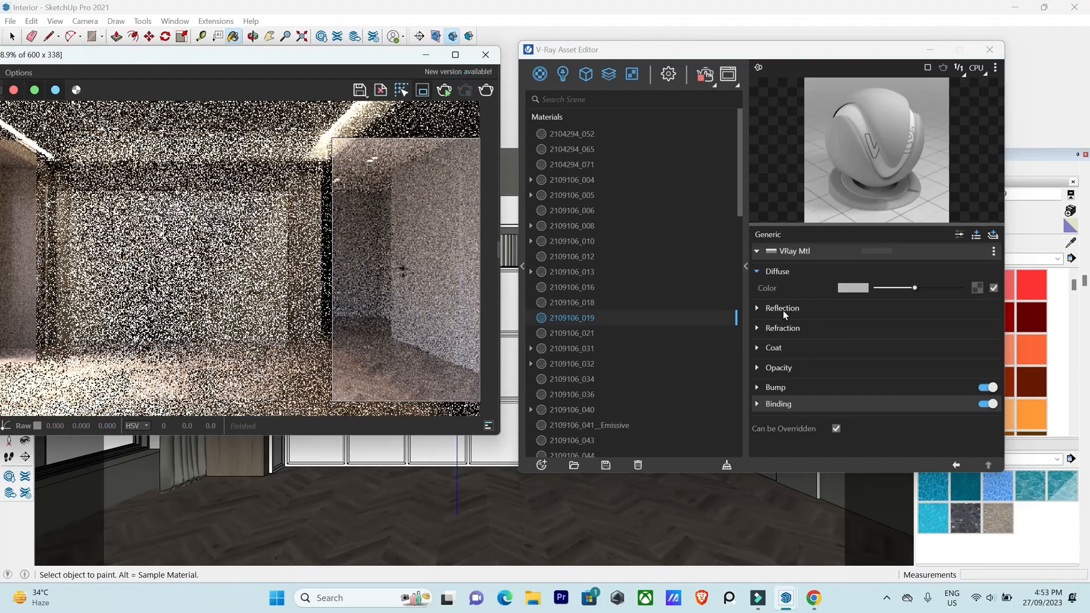
Raise the door panel material's reflection color to a mid grey, set its reflection glossiness to 0.75, and put the asset editor away.
left_click(758, 308)
left_click_drag(874, 325, 937, 342)
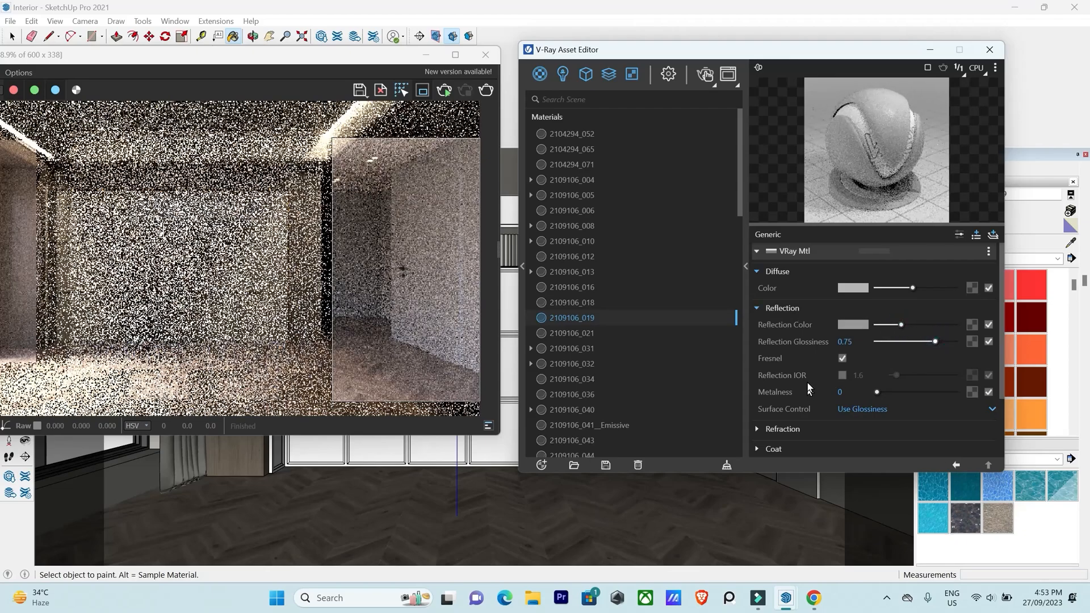
scroll(764, 311, "down", 1)
left_click(757, 251)
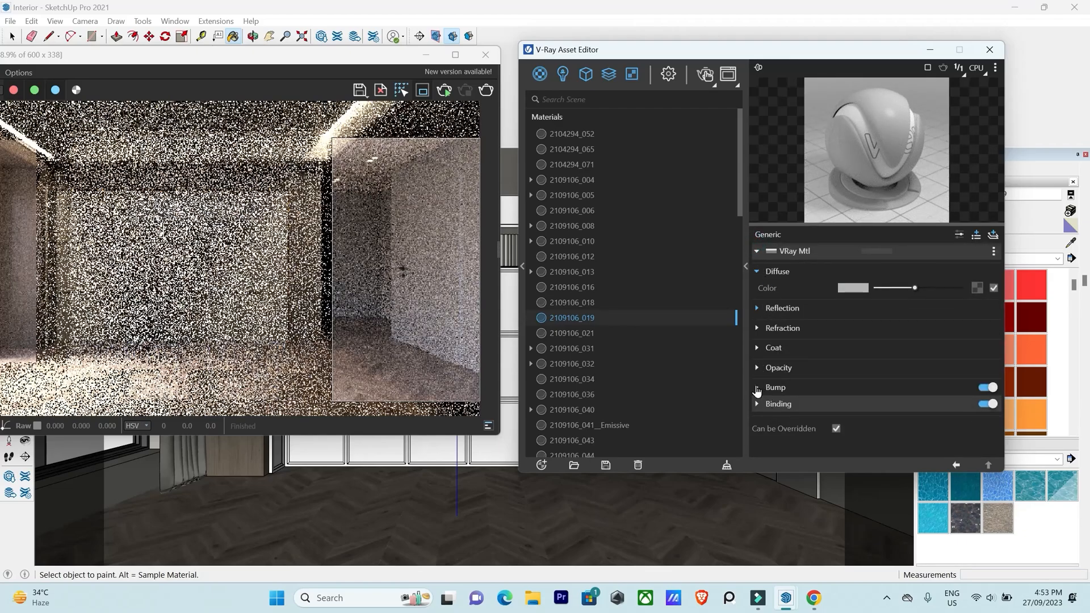
left_click_drag(804, 47, 811, 108)
left_click(937, 109)
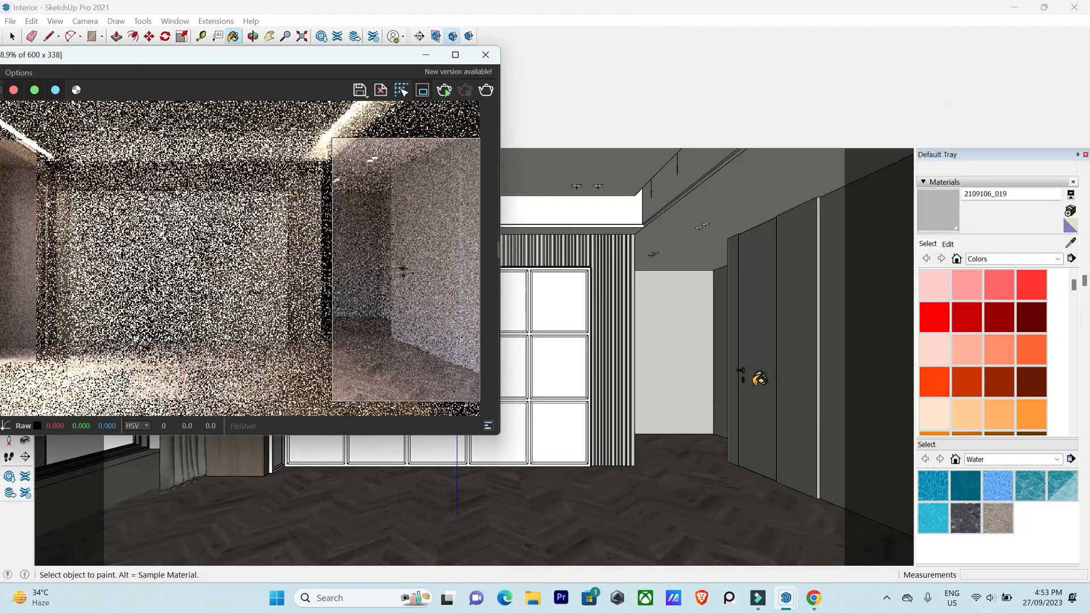
Sample the material of the door handle and show its settings in the asset editor.
scroll(749, 362, "up", 4)
scroll(749, 361, "up", 5)
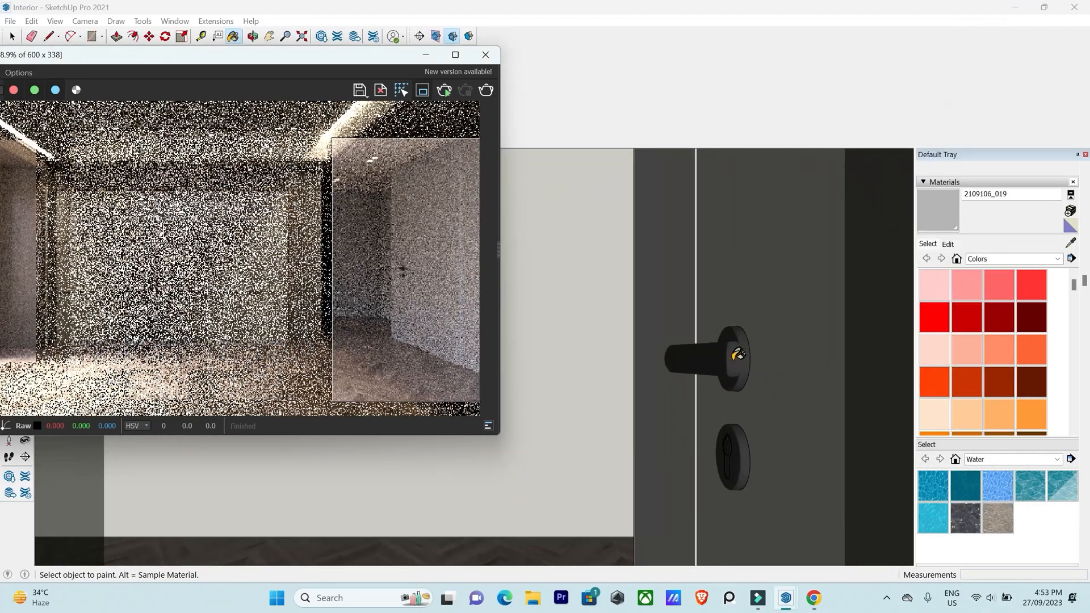
key("alt")
left_click(734, 356, "alt")
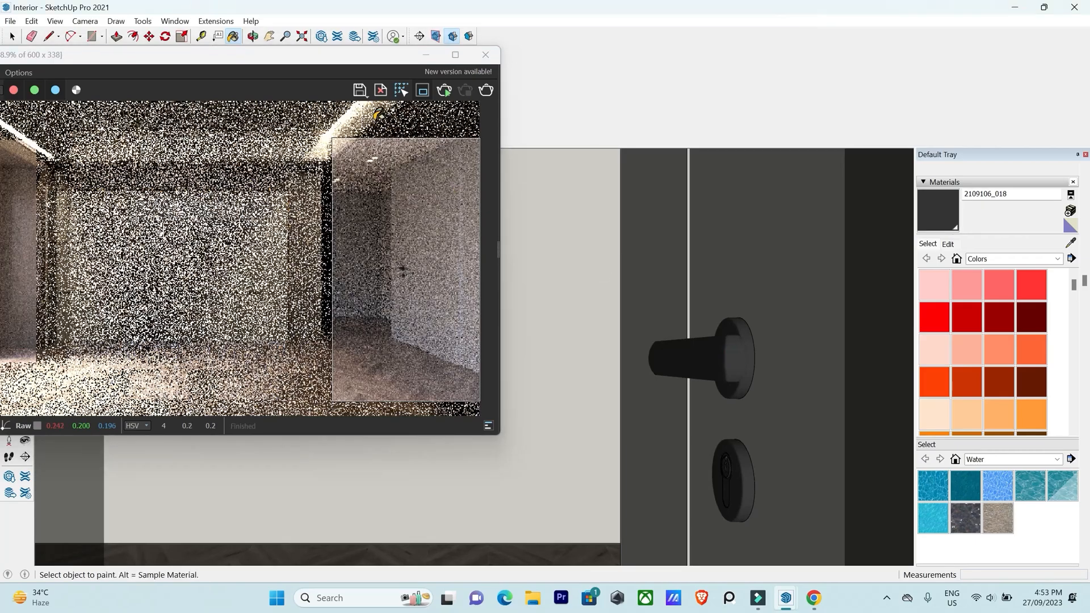
left_click_drag(298, 61, 372, 107)
left_click(11, 54)
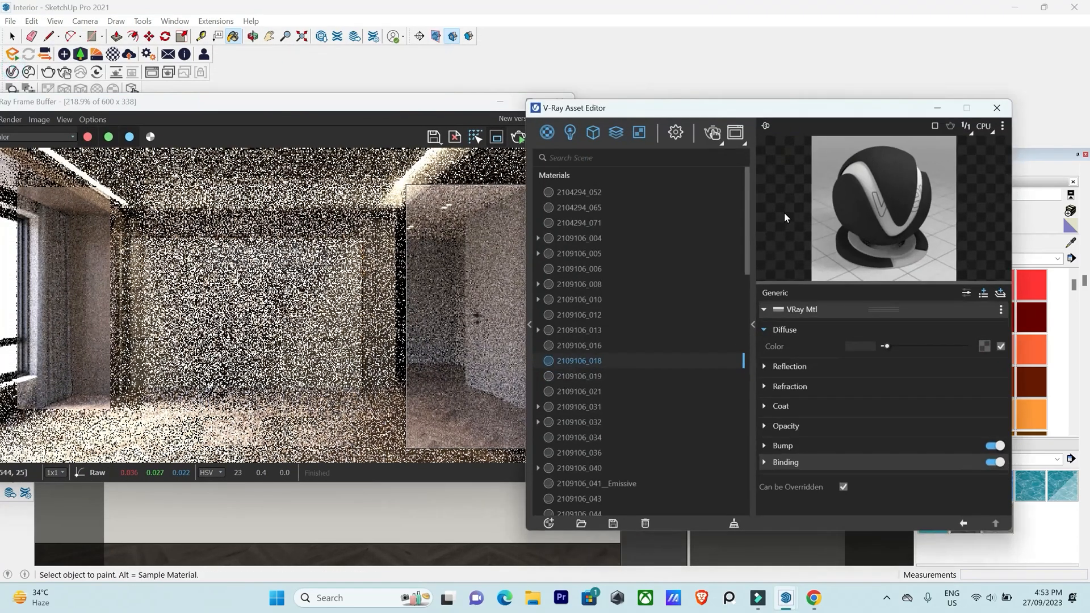
Rename the sampled handle material as Door handle and locate it in the material list.
double_click(605, 357)
type("Door handle")
key("Return")
scroll(689, 325, "down", 6)
scroll(690, 323, "down", 5)
left_click_drag(786, 105, 570, 74)
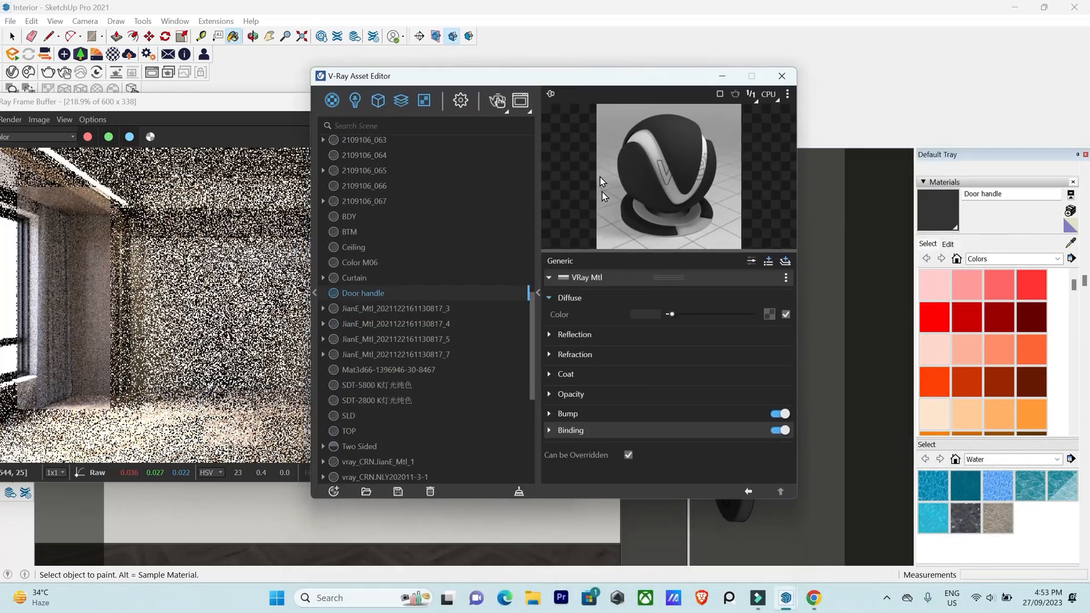
Set the Door handle material's reflection glossiness to 0.65 and metalness to 1, and lighten its diffuse color to a dark grey.
left_click(549, 335)
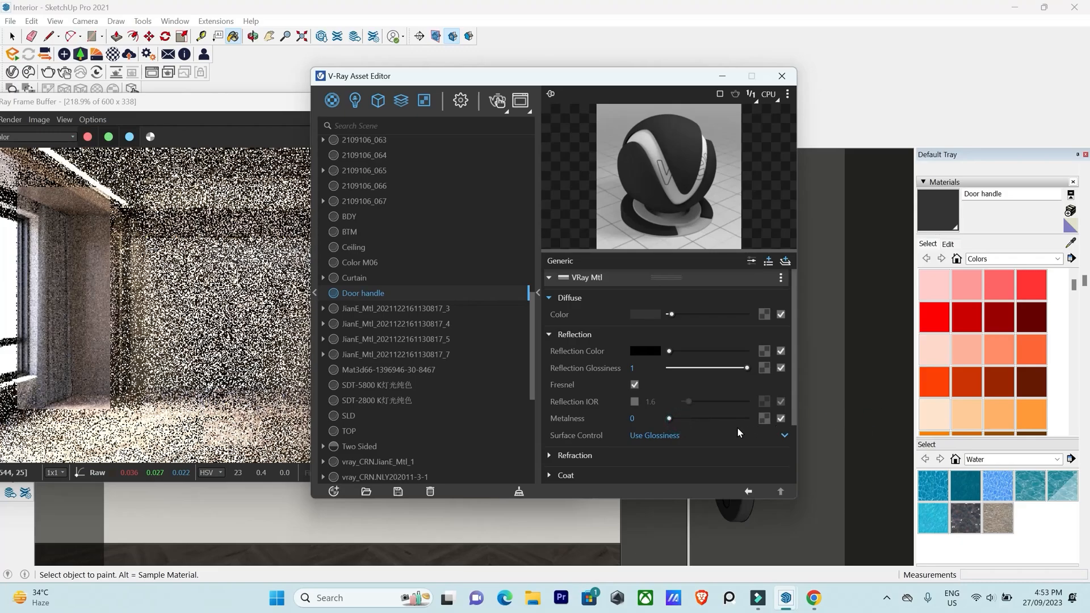
left_click_drag(747, 368, 720, 368)
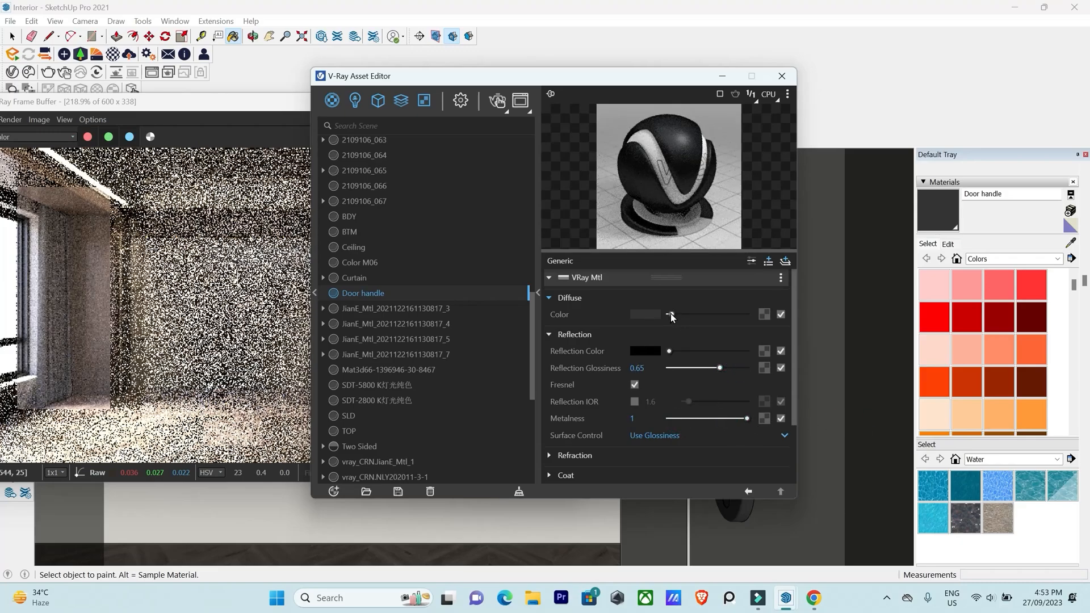
left_click_drag(676, 314, 677, 314)
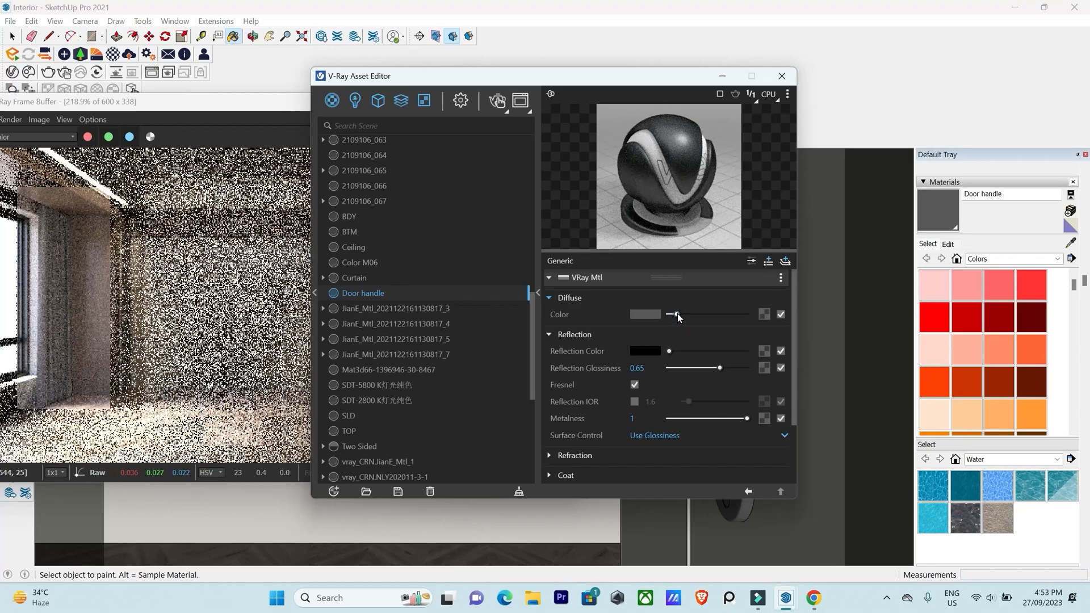
Run an interactive render limited to a small region around the door handle, view the whole frame, and stop the render.
left_click_drag(648, 75, 928, 94)
scroll(465, 322, "up", 2)
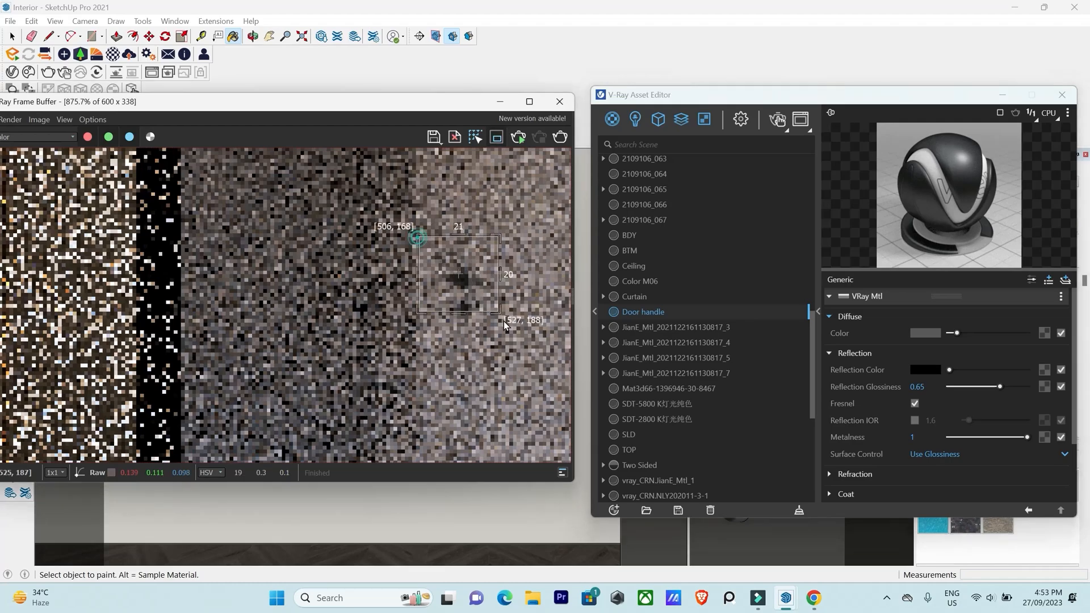
left_click_drag(419, 237, 521, 329)
left_click(521, 137)
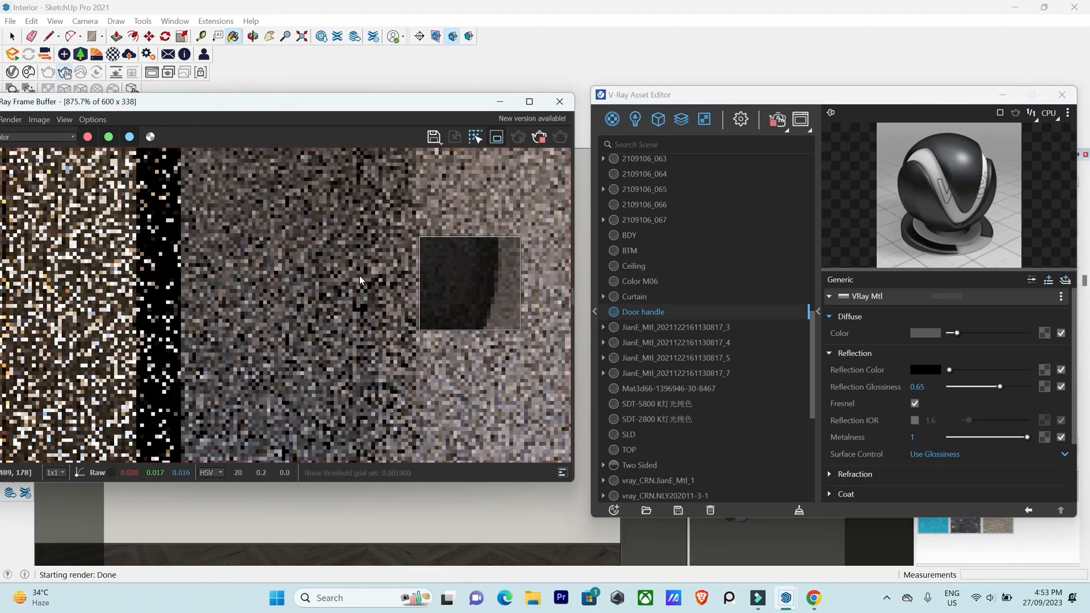
scroll(359, 275, "down", 3)
left_click_drag(349, 292, 392, 318)
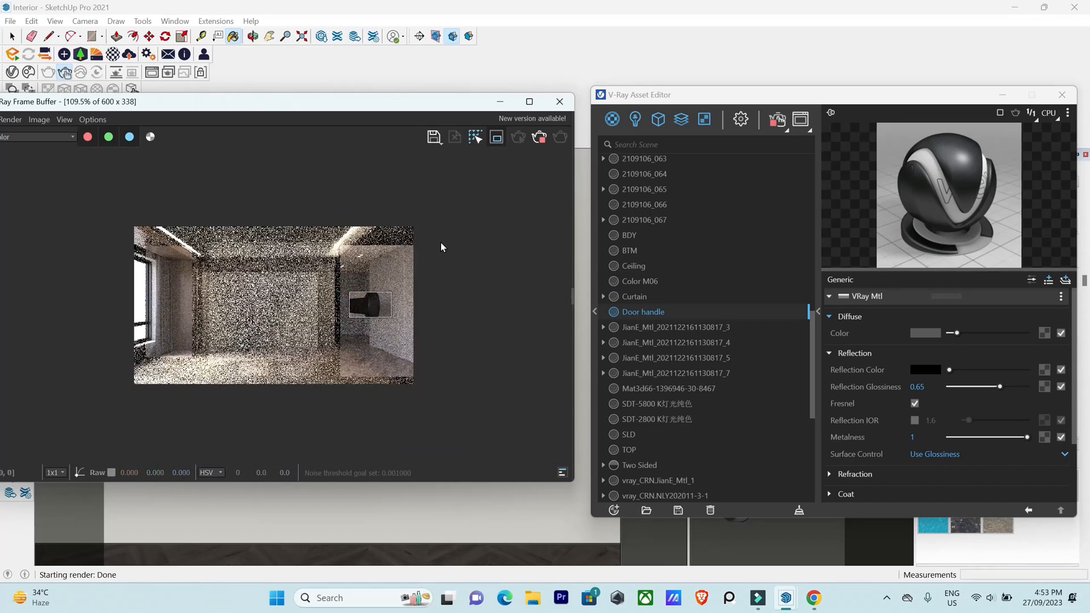
left_click(542, 139)
Restore the Scene 2 view, check the door handle in a new interactive region render, and close the render window.
left_click_drag(95, 103, 165, 205)
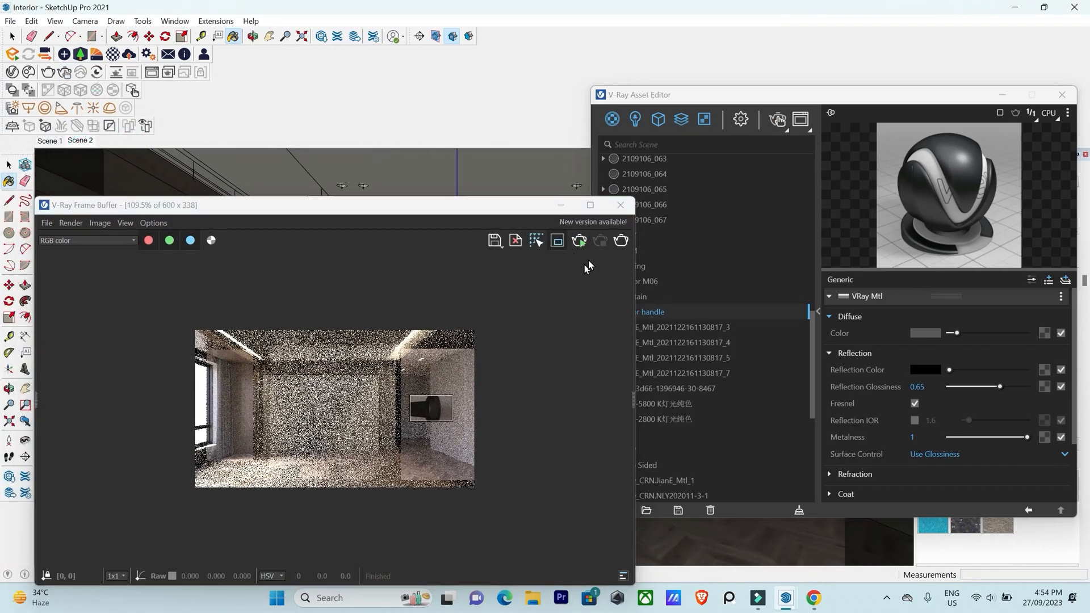
left_click(580, 243)
scroll(494, 420, "up", 1)
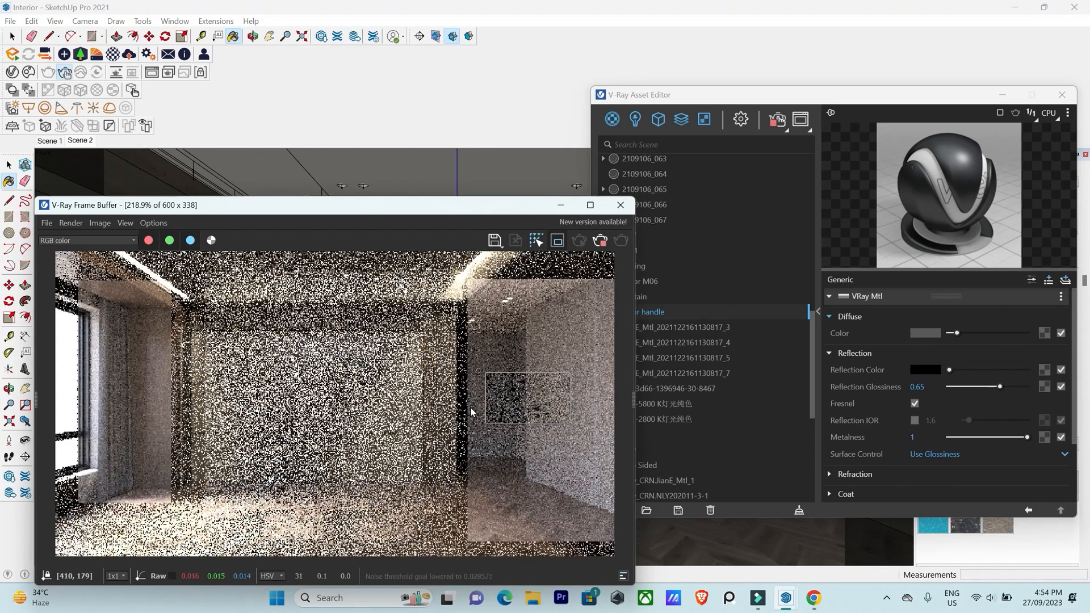
scroll(531, 403, "up", 4)
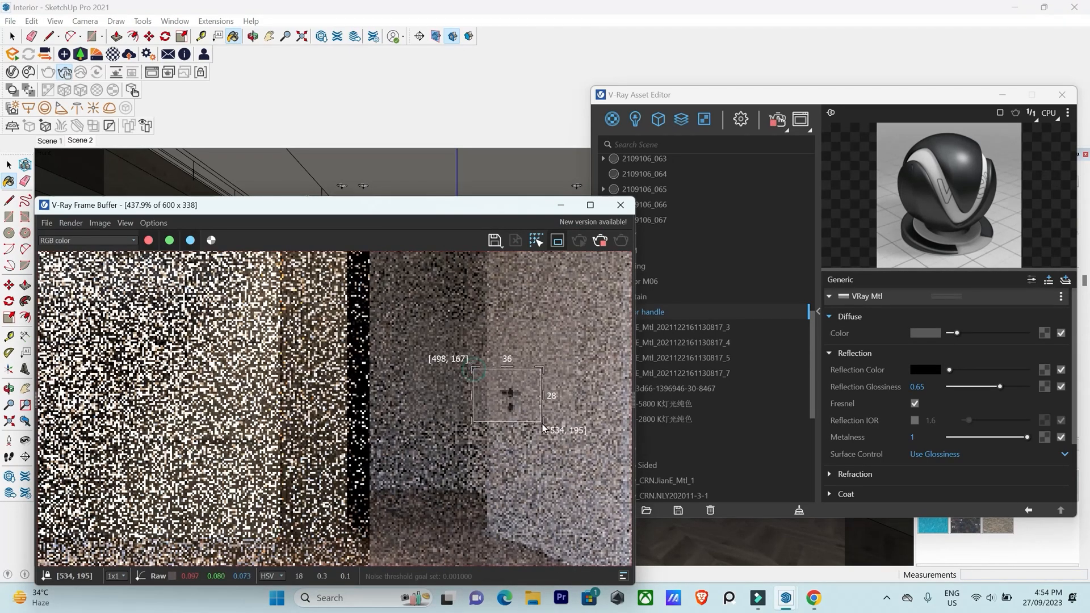
scroll(411, 390, "down", 1)
scroll(310, 343, "down", 1)
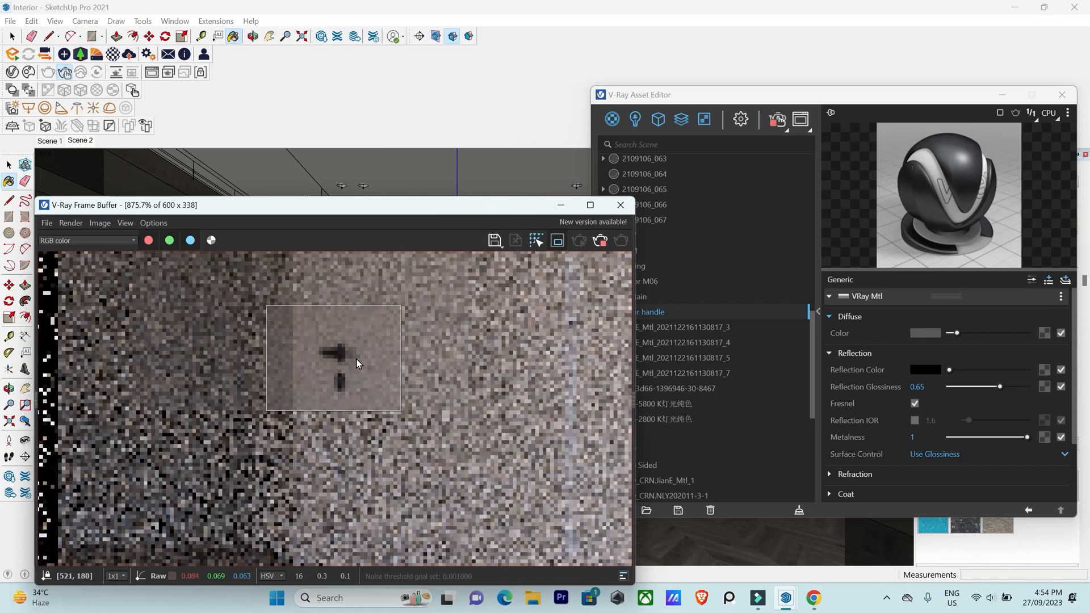
scroll(419, 357, "down", 2)
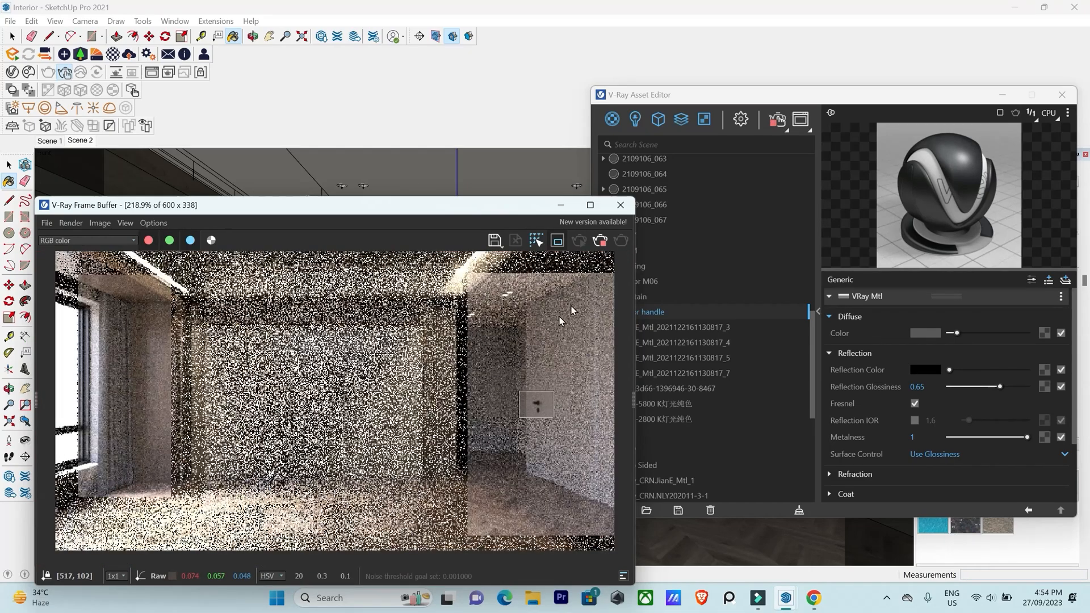
left_click(601, 239)
left_click(620, 205)
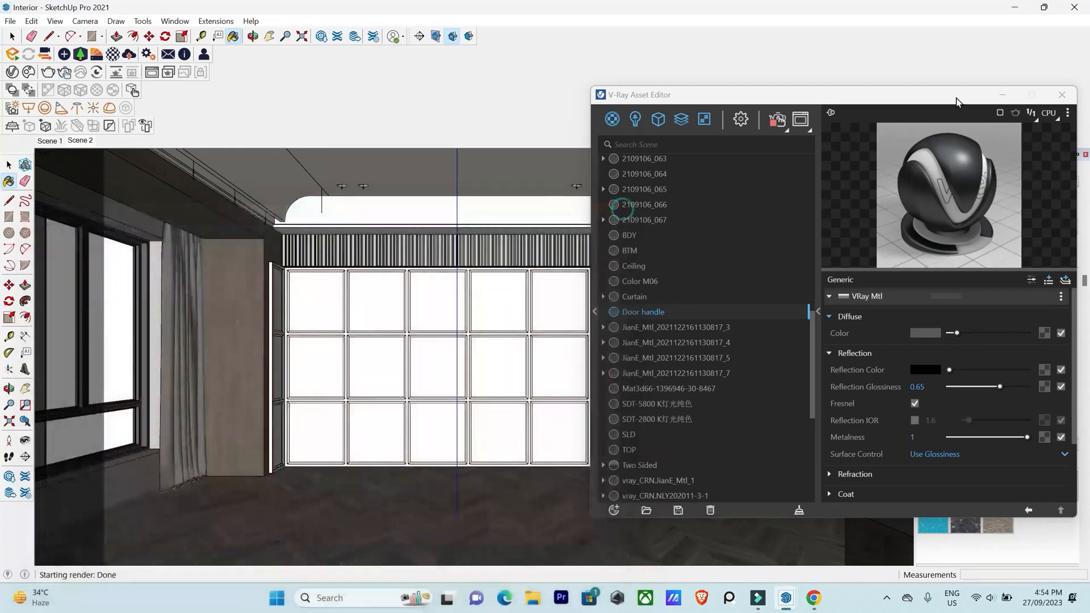
left_click(1002, 96)
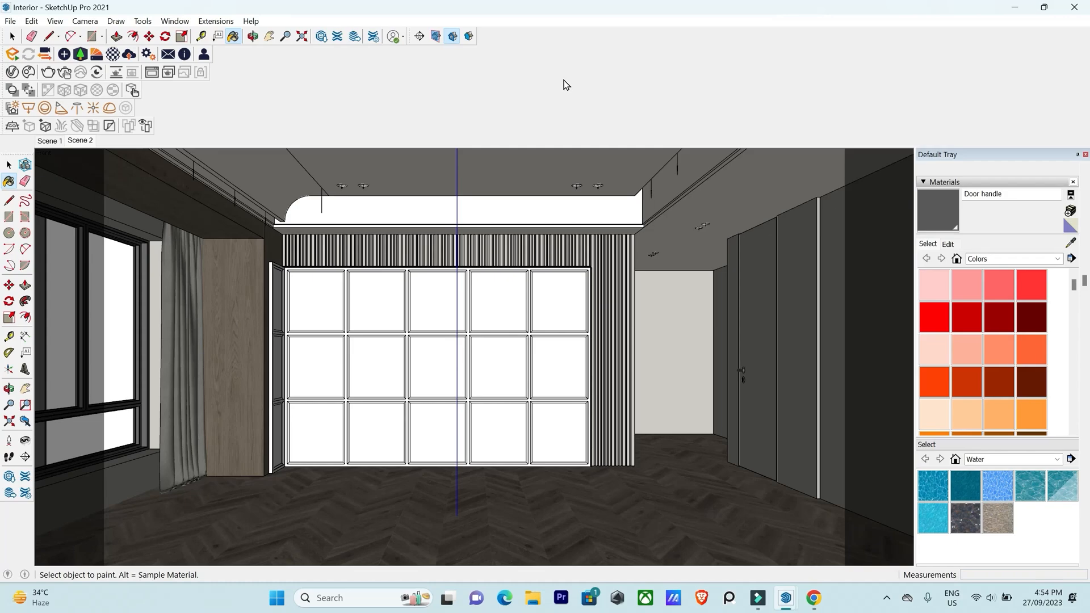
Sample the material of the light back wall beside the fluted band, rename it as Wall, and review its reflection settings.
left_click(673, 327, "alt")
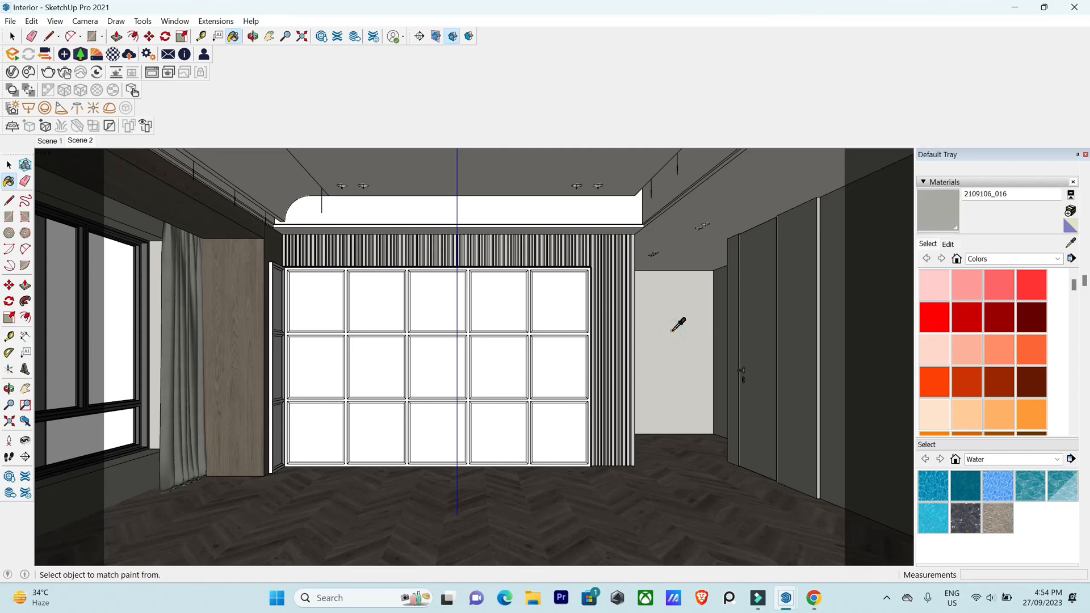
left_click(12, 72)
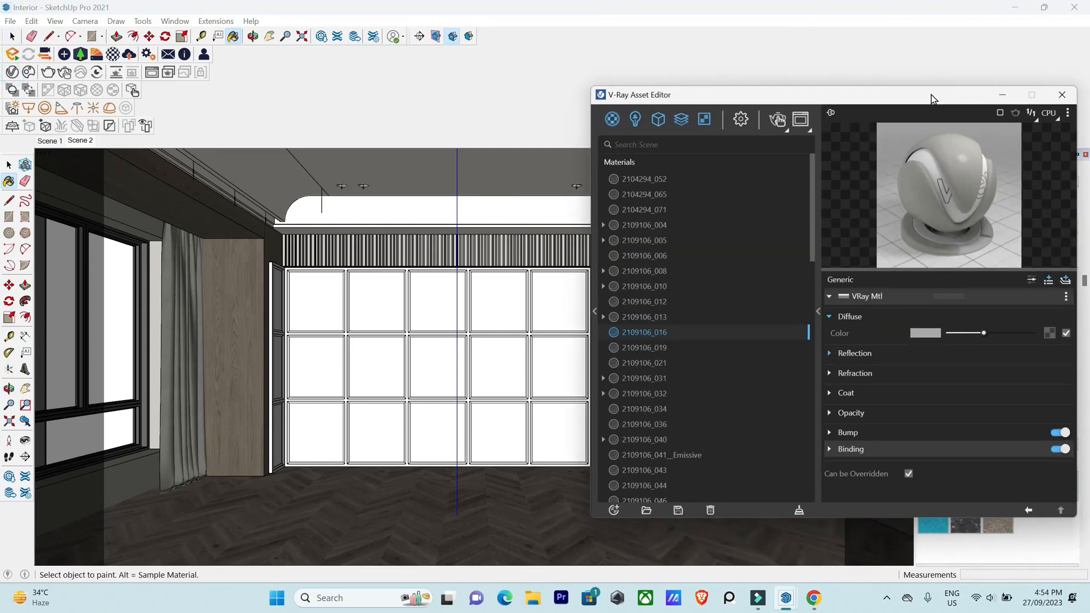
left_click_drag(932, 94, 811, 95)
left_click_drag(563, 330, 484, 336)
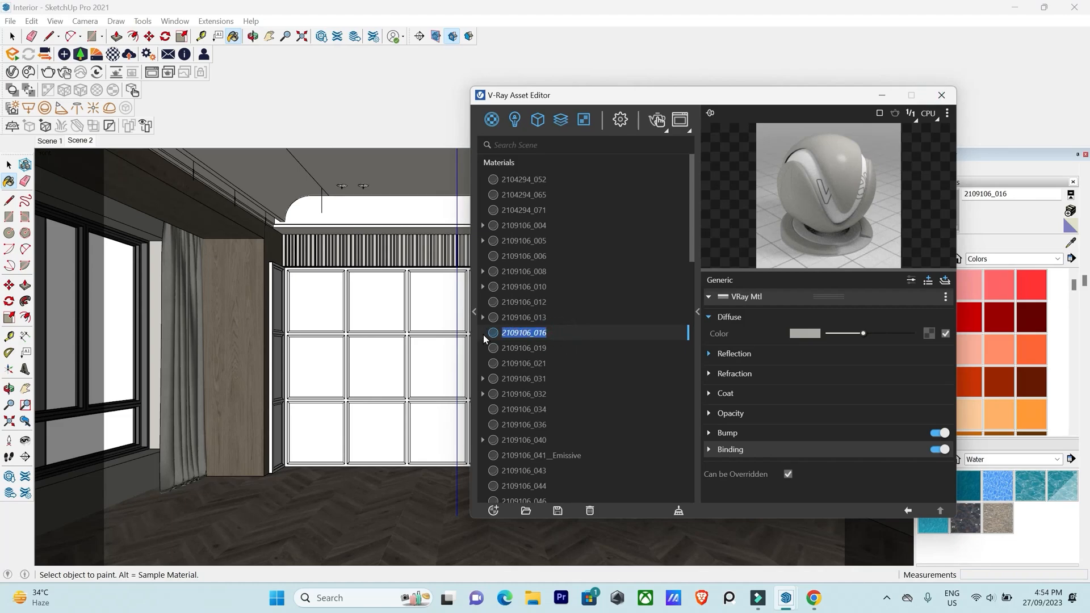
type("Wall")
key("Return")
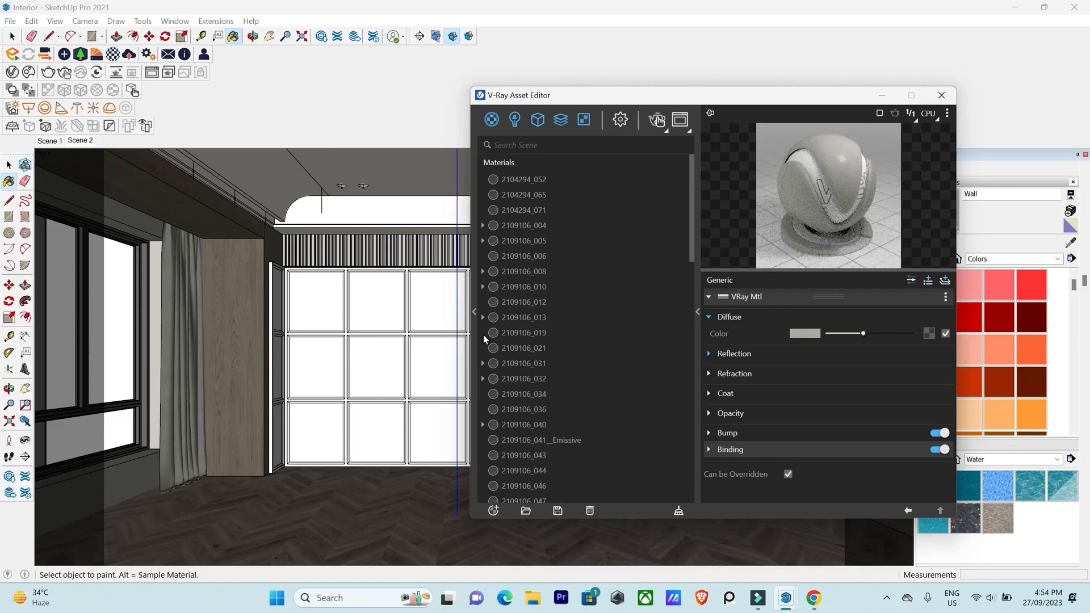
left_click(708, 354)
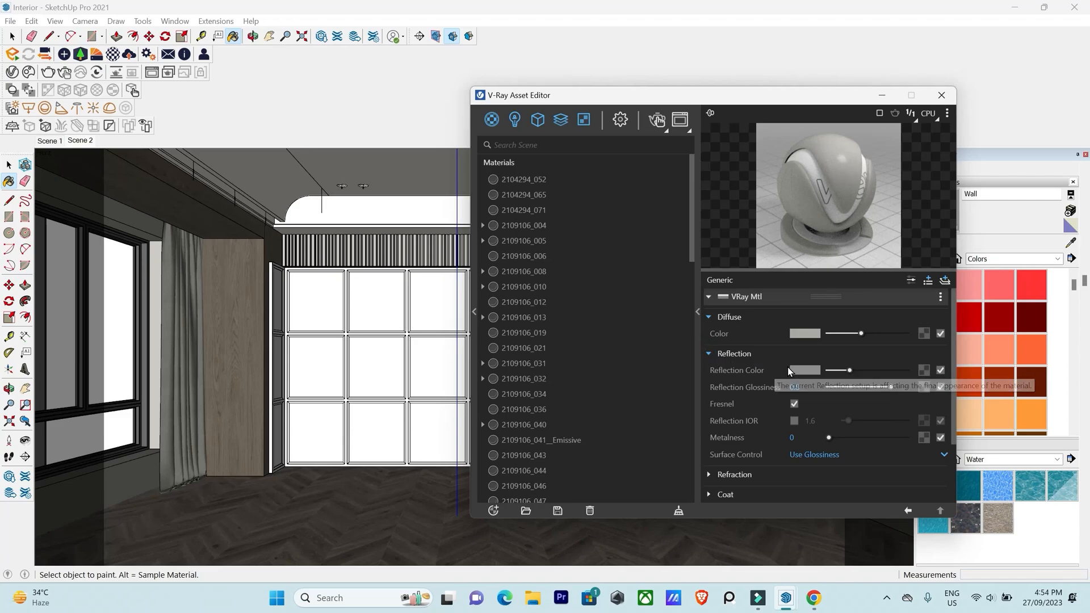
left_click(884, 96)
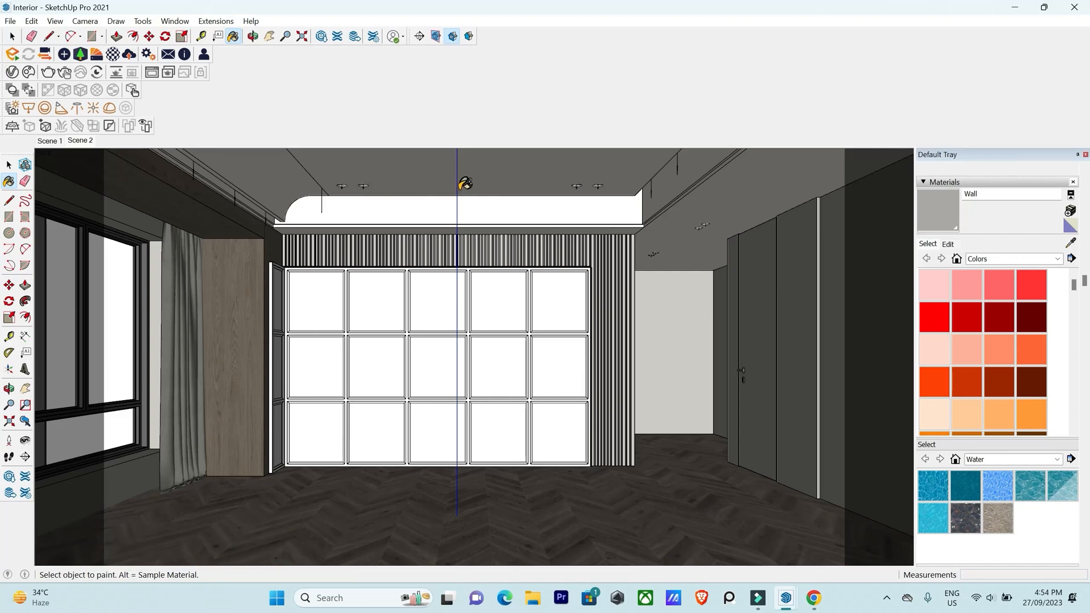
Switch to the Scene 1 view and sample the material of the rabbit figure on the floor.
key("alt")
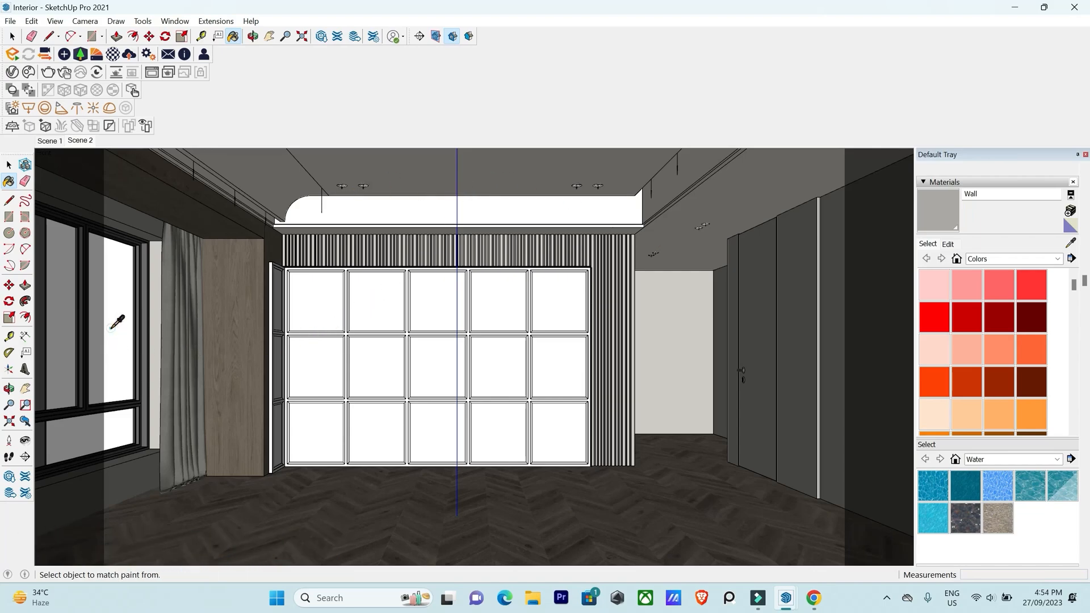
key("space")
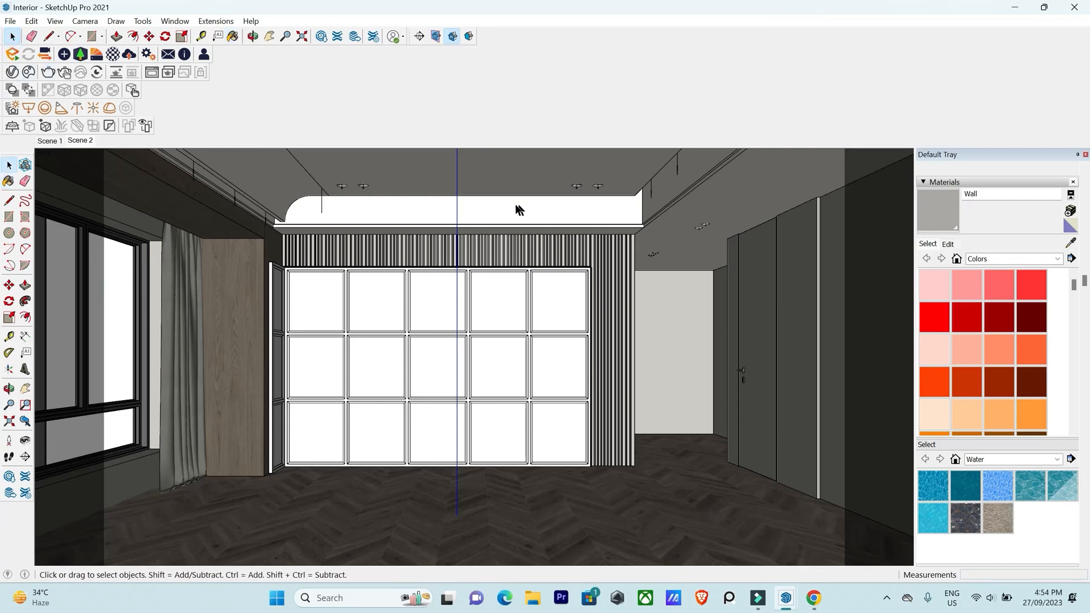
left_click(52, 142)
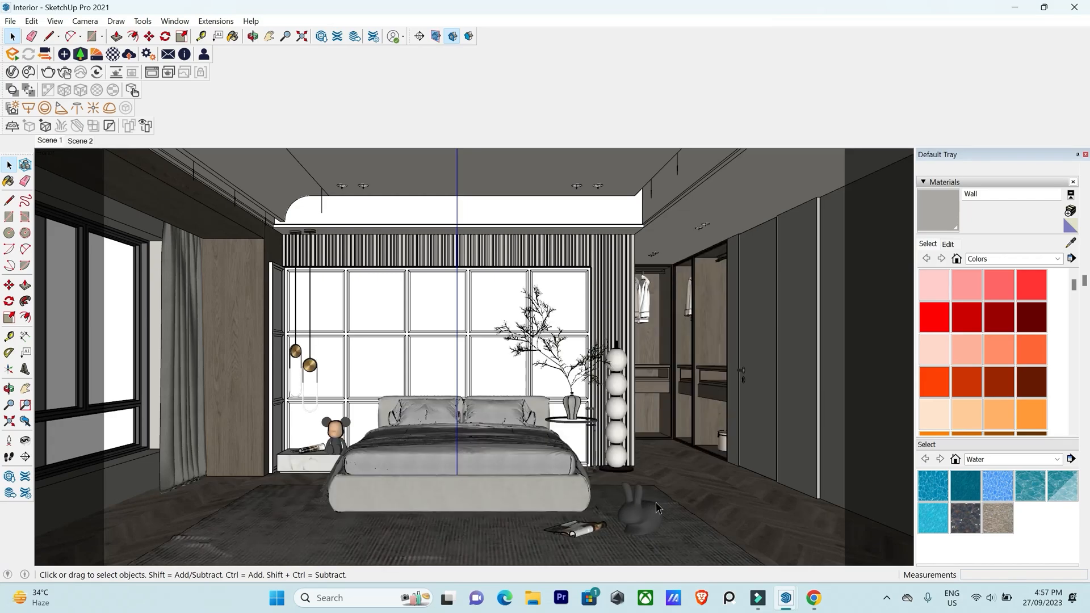
key("b")
key("alt")
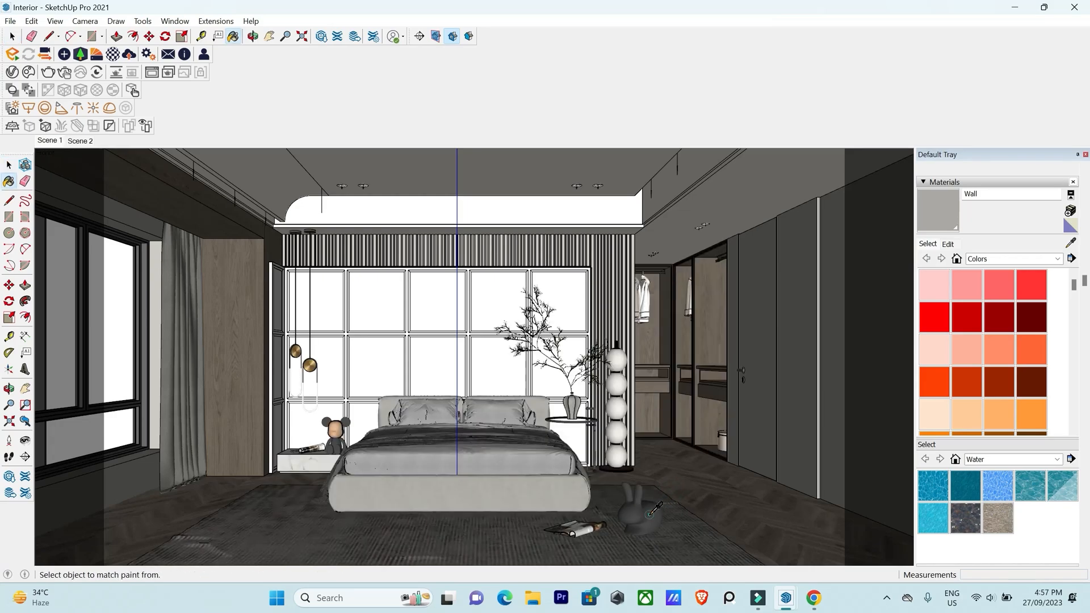
left_click(651, 514, "alt")
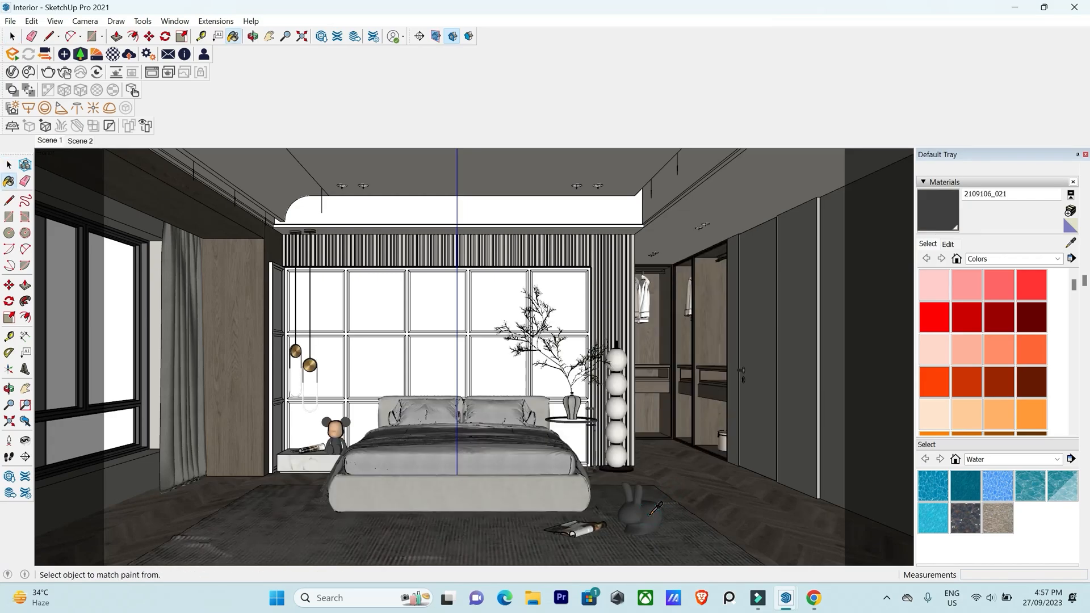
Rename the sampled rabbit figure's material as Toy in the V-Ray Asset Editor.
left_click(12, 72)
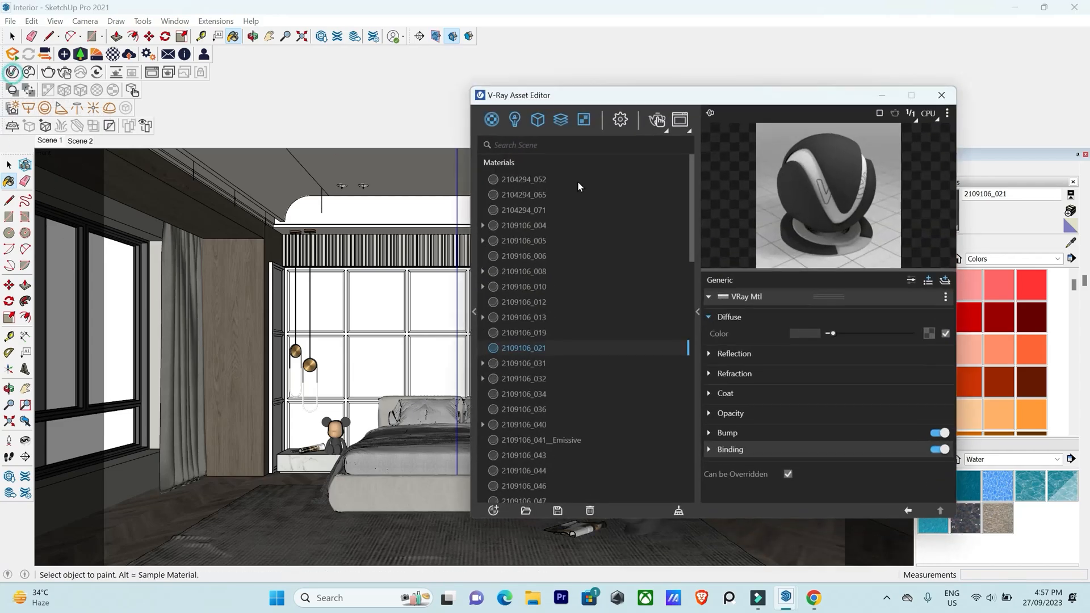
left_click(537, 345)
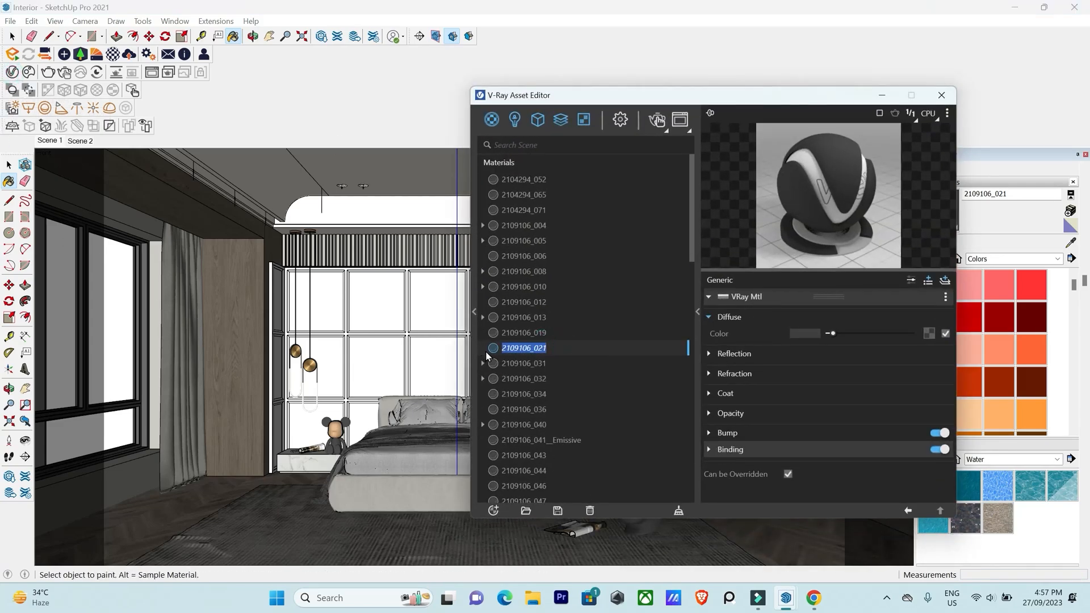
type("R")
type("Toy")
key("Return")
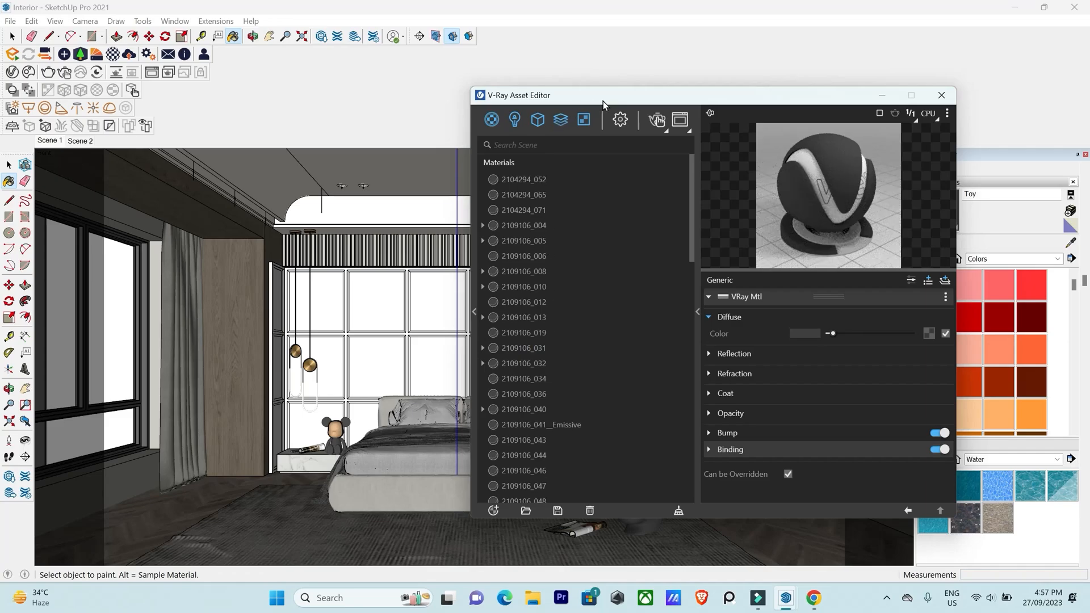
Give the Toy material a mid-grey reflection color and set its reflection glossiness to 0.65.
left_click_drag(603, 104, 292, 73)
scroll(674, 522, "up", 3)
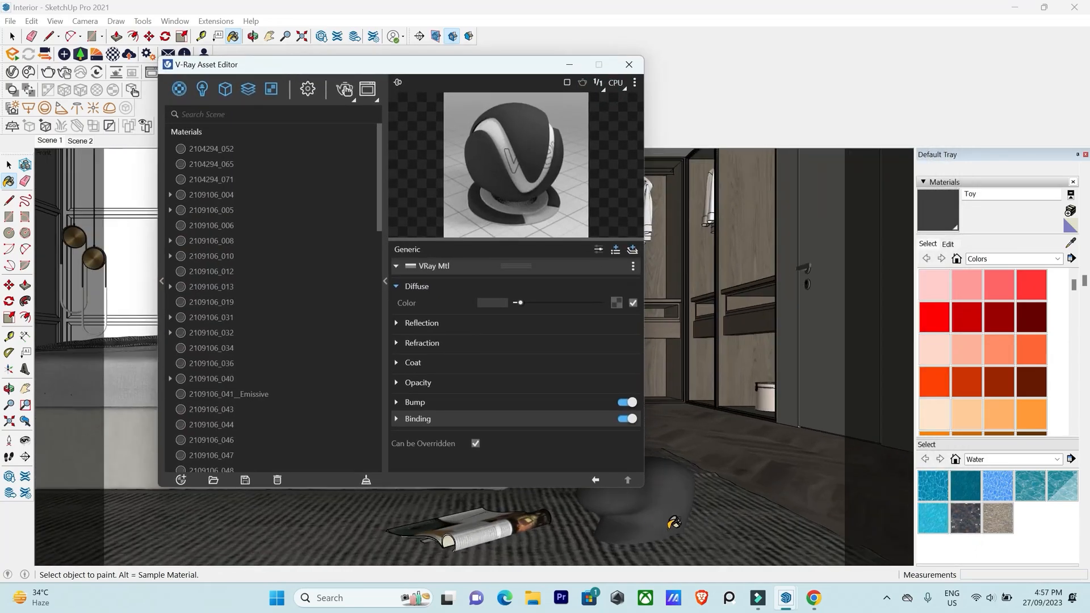
scroll(674, 523, "up", 3)
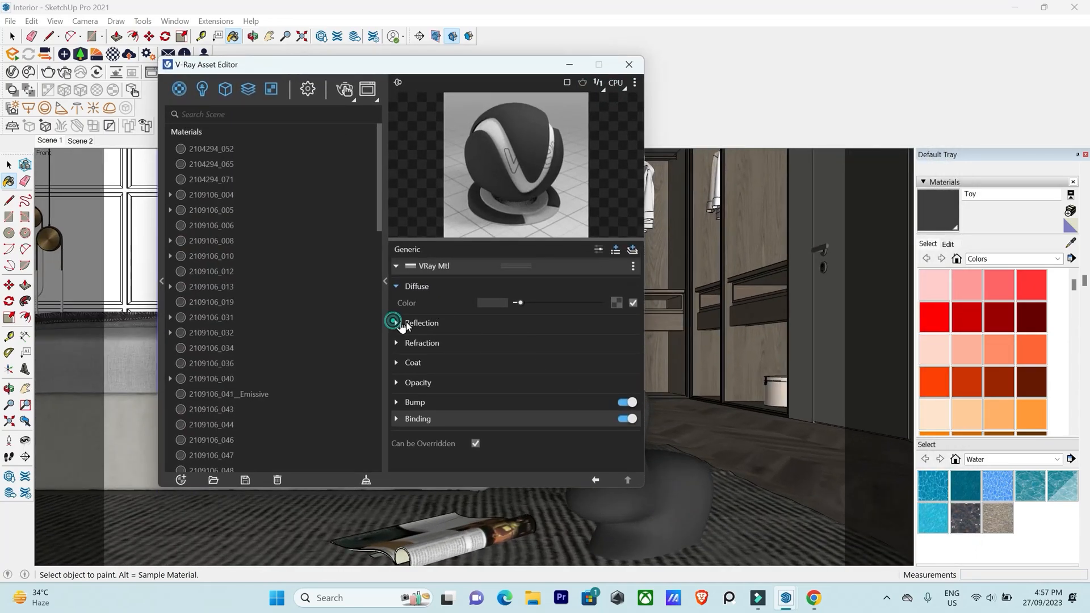
left_click(396, 322)
left_click_drag(526, 340, 567, 357)
Sample the open magazine's page material on the floor and give it a dark grey reflection color.
scroll(603, 515, "down", 2)
scroll(506, 523, "up", 3)
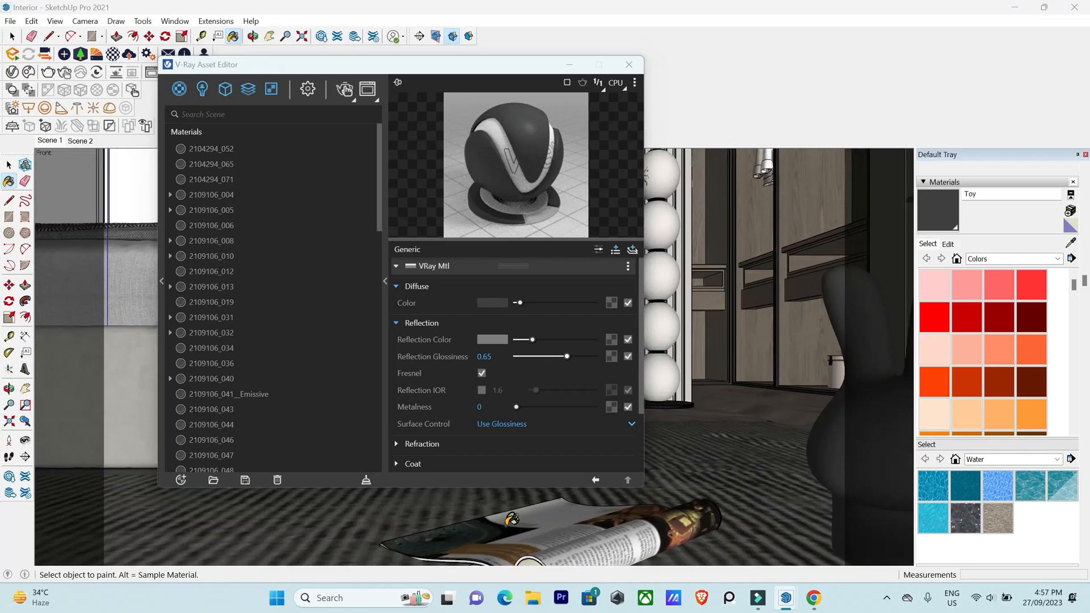
left_click(506, 524, "alt")
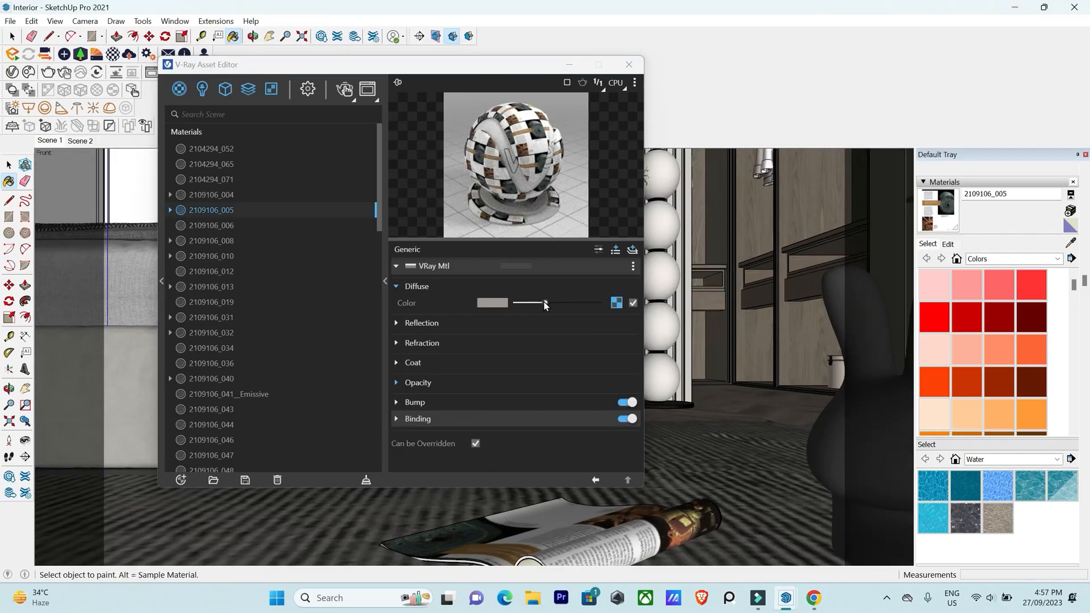
left_click(401, 326)
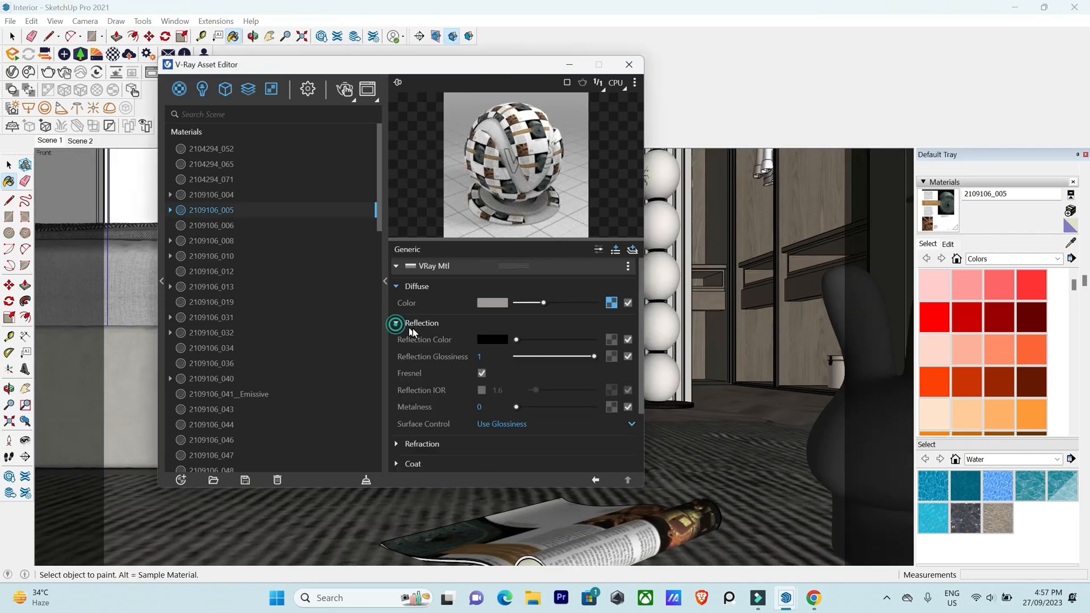
left_click_drag(520, 338, 521, 341)
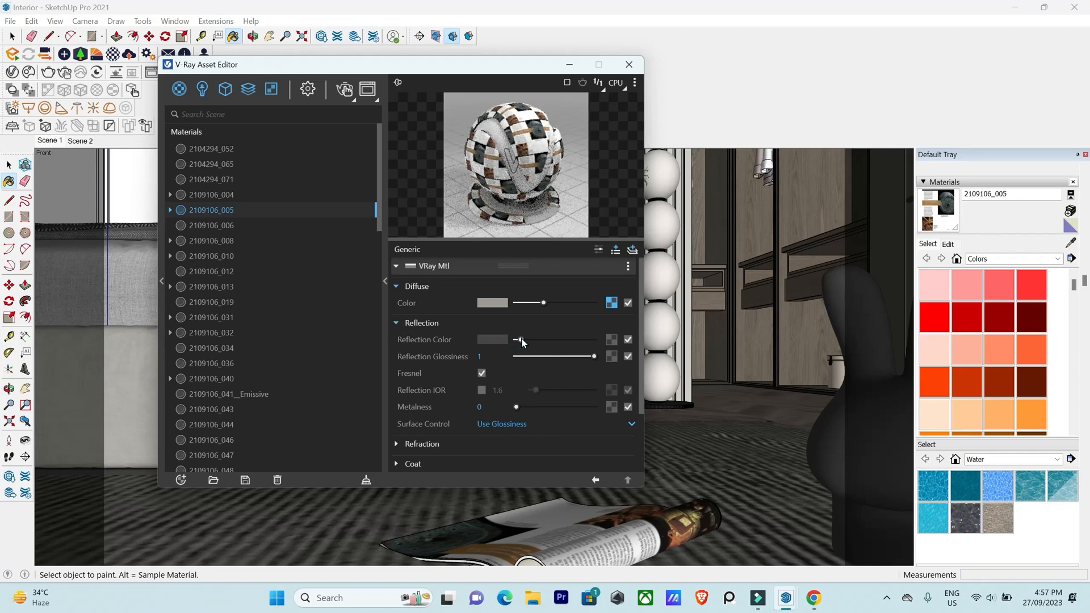
left_click(519, 339)
Sample the floor carpet's material and rename it as Rug.
scroll(754, 509, "down", 4)
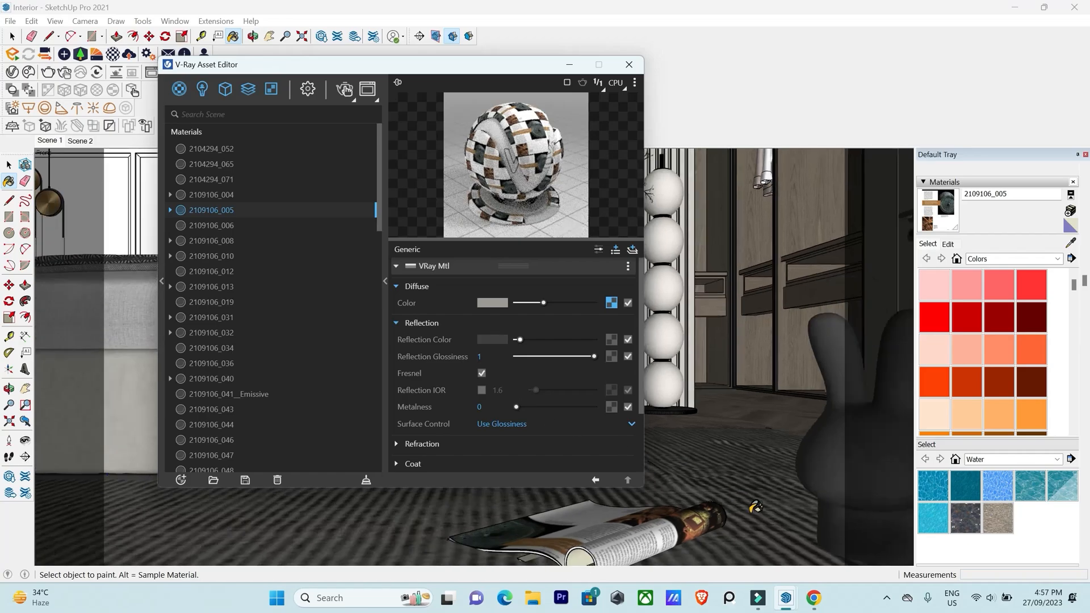
left_click(738, 489, "alt")
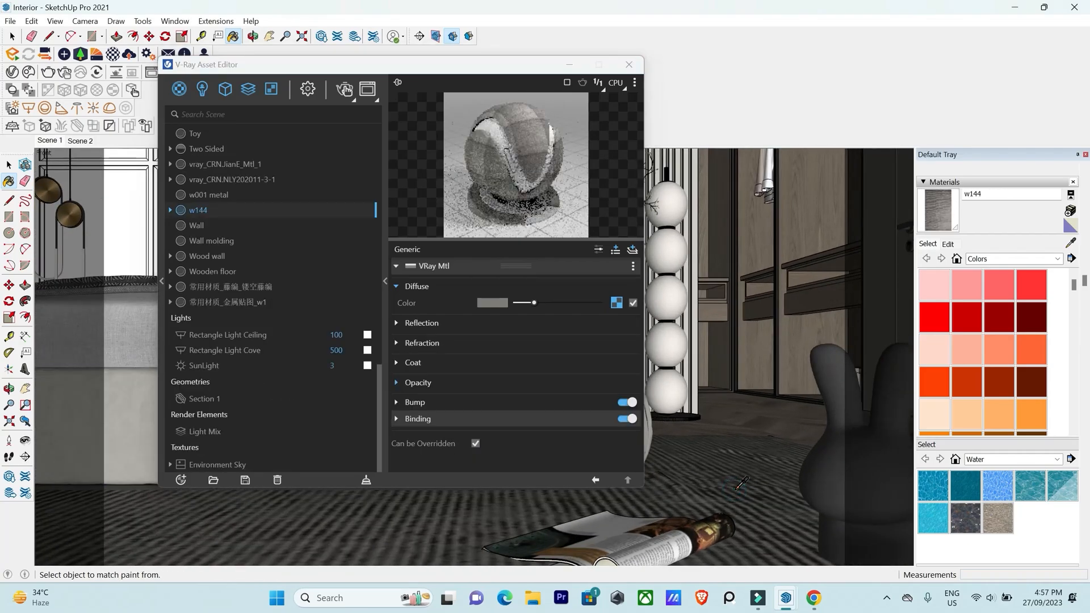
double_click(200, 211)
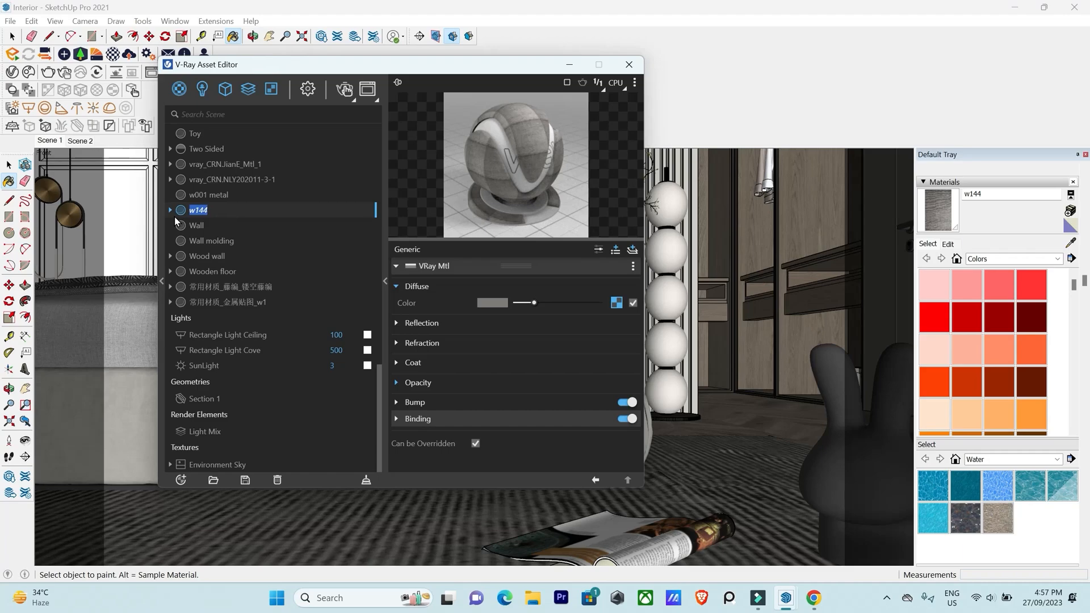
type("Carpet")
type("Rug")
key("Return")
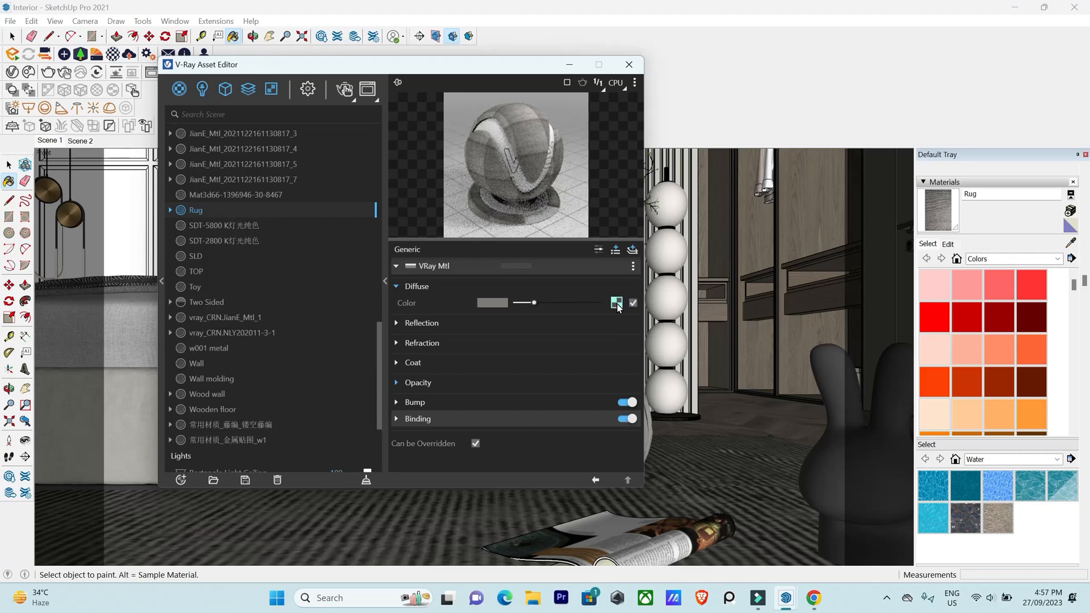
Copy the Rug material's diffuse texture and paste it as a copy into its bump map.
right_click(617, 302)
left_click(592, 313)
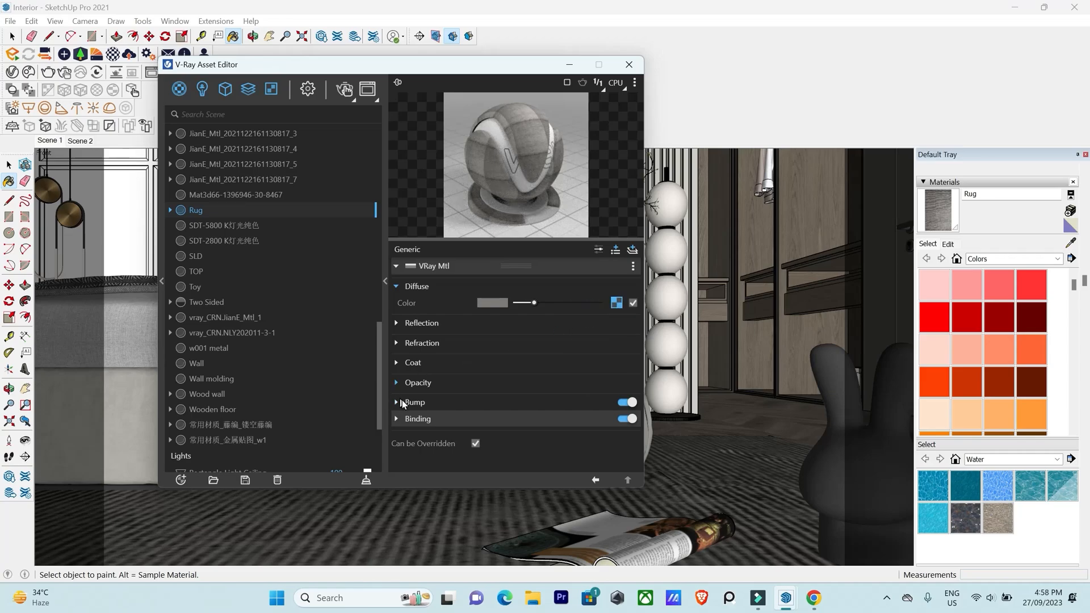
left_click(402, 401)
right_click(625, 419)
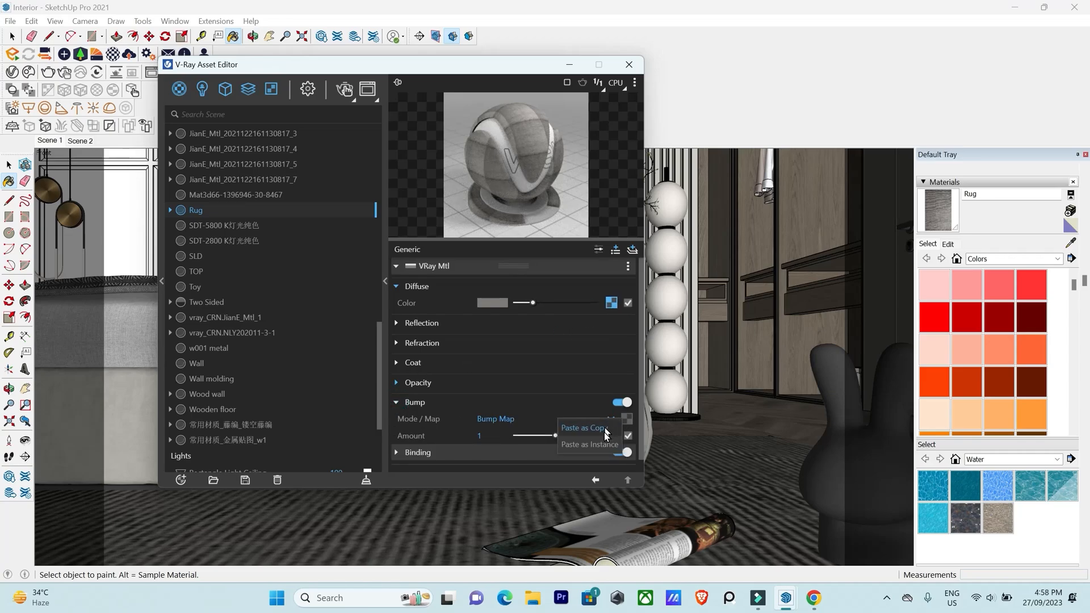
left_click(603, 430)
Wrap the Rug's bump texture in a Color Correction with saturation -1 and return to the material settings.
right_click(627, 423)
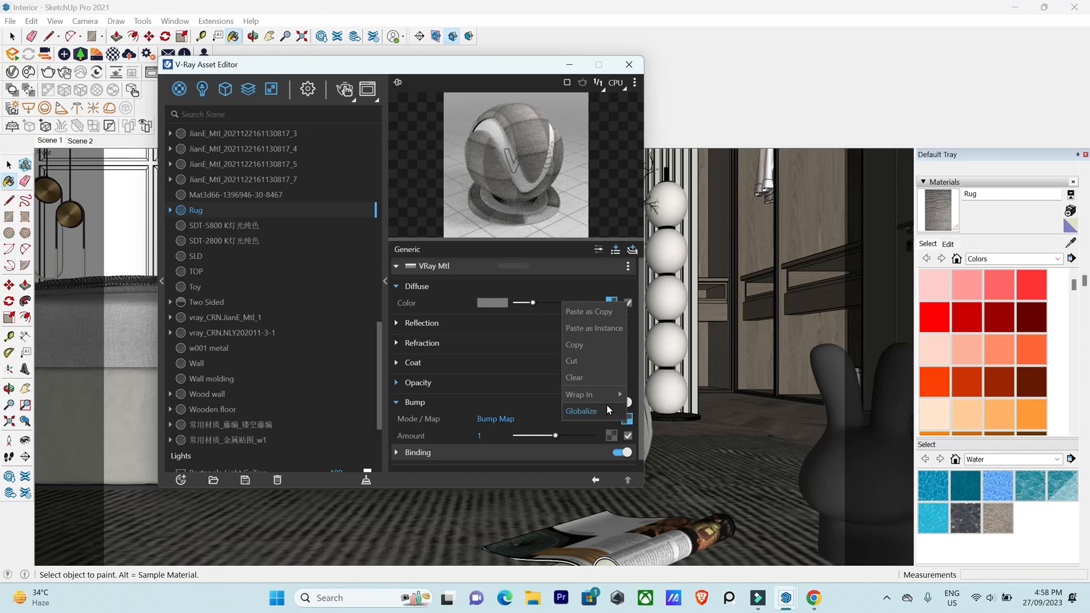
mouse_move(605, 398)
left_click(527, 181)
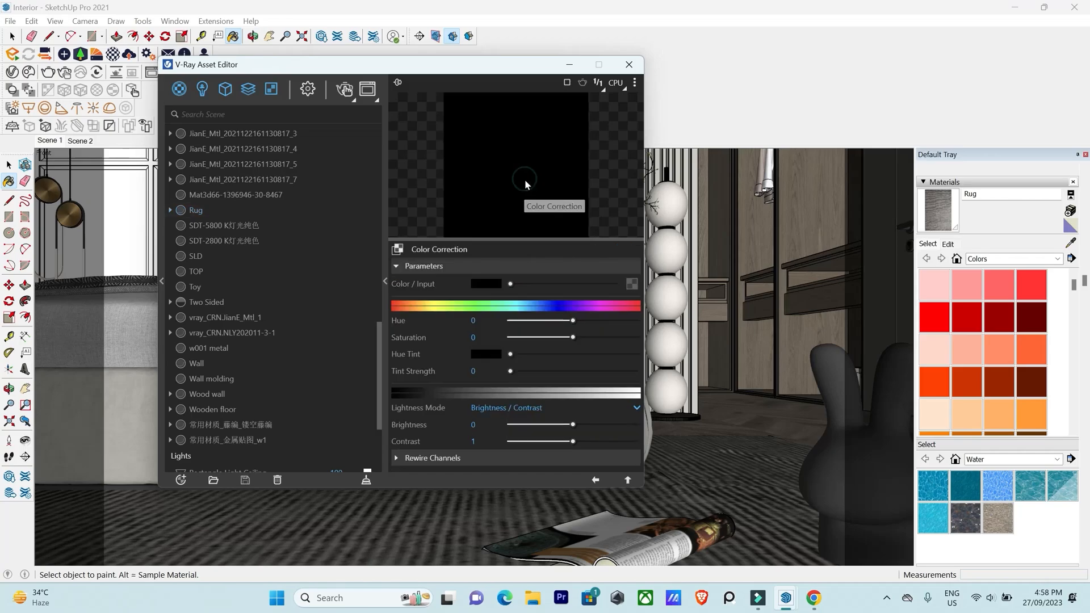
left_click_drag(492, 334, 494, 336)
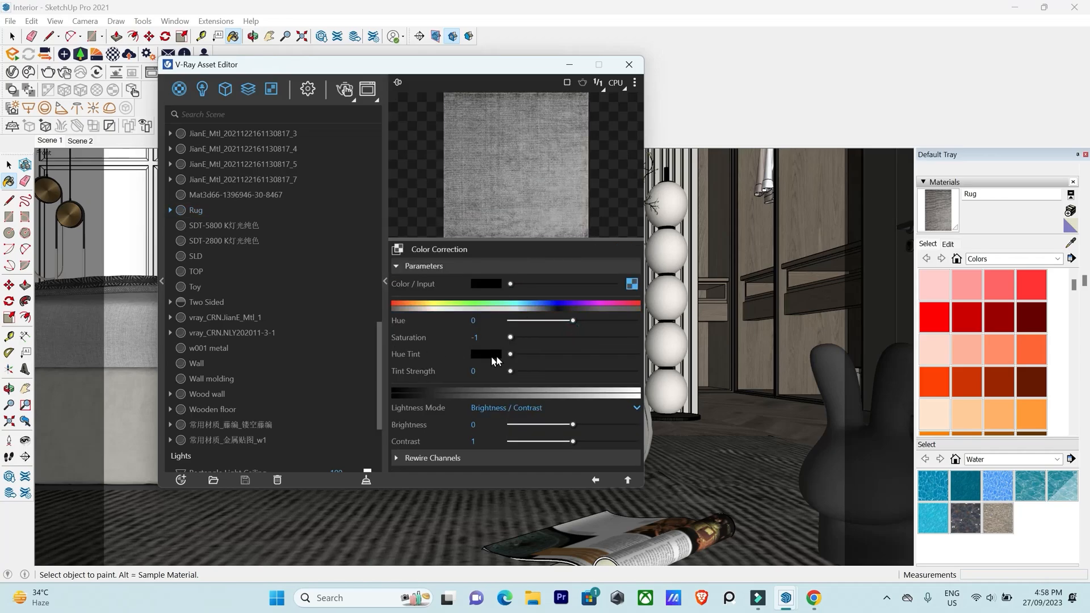
left_click(627, 480)
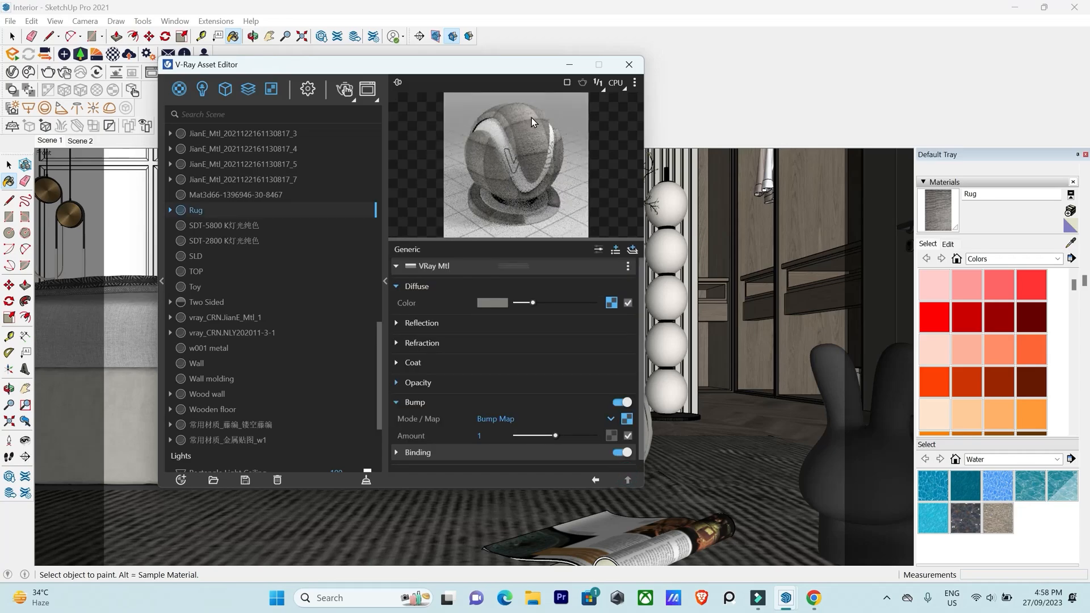
Give the Rug material a dark grey reflection color and set its reflection glossiness to 0.85.
left_click(396, 323)
left_click_drag(519, 339, 527, 339)
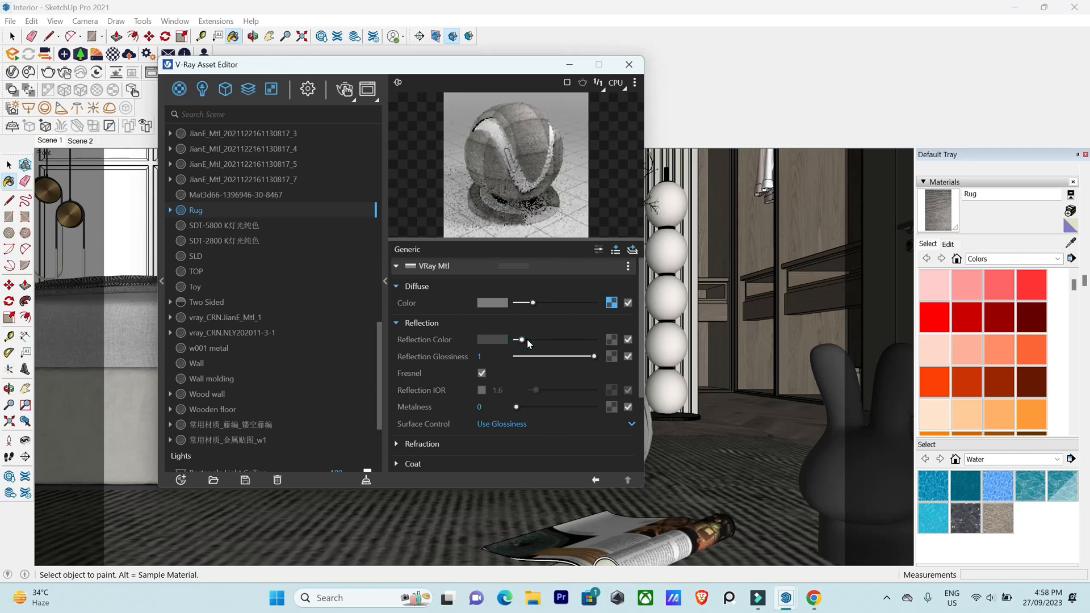
left_click_drag(594, 356, 583, 356)
Sample the white stacked spheres' material, give it a grey reflection color, and set its reflection glossiness to 0.75.
scroll(694, 343, "down", 3)
scroll(694, 344, "up", 5)
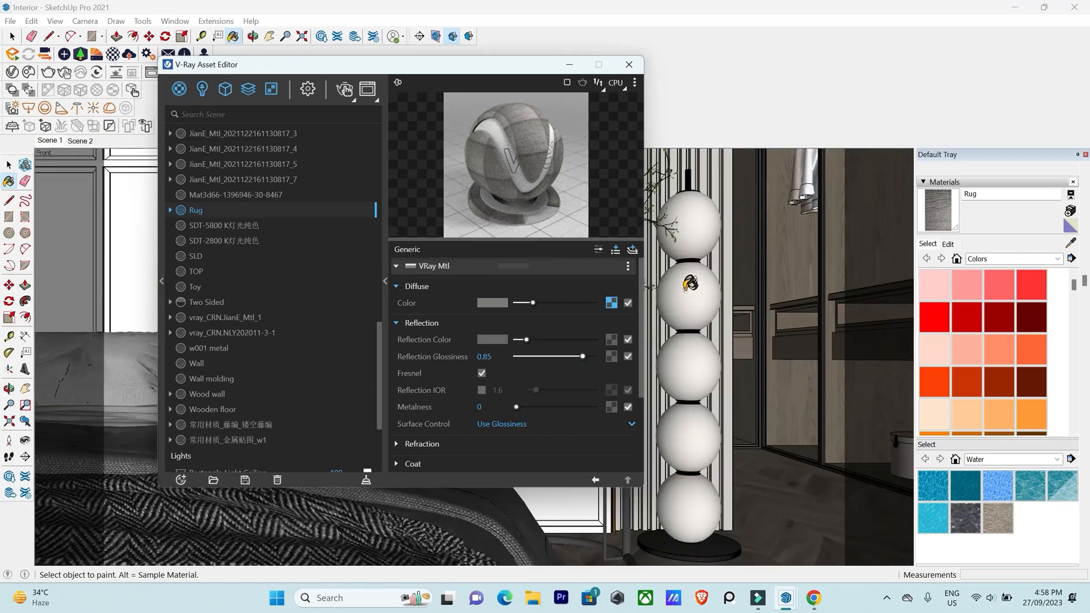
key("alt")
left_click(693, 296, "alt")
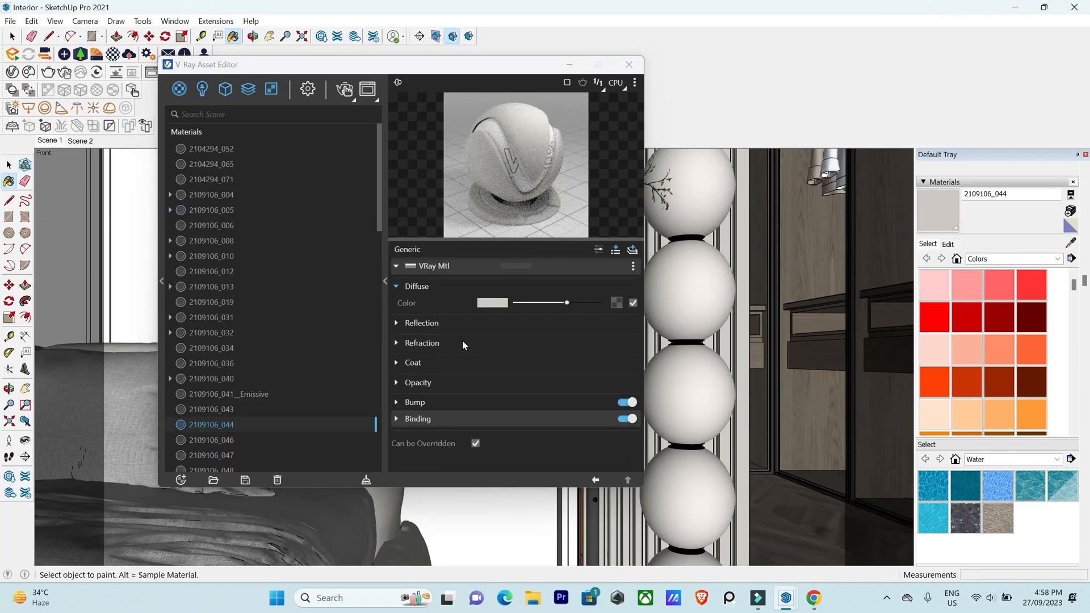
left_click(396, 324)
left_click_drag(514, 340, 572, 360)
left_click(583, 357)
Rename the white spheres' material as Decor item 1.
scroll(736, 307, "up", 5)
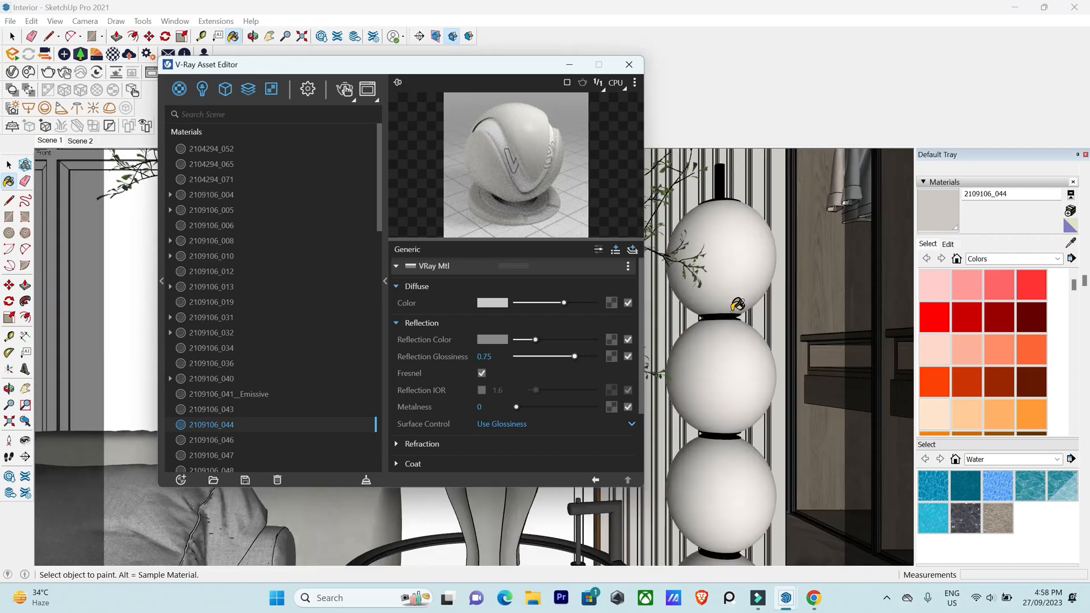
scroll(736, 306, "up", 2)
double_click(246, 425)
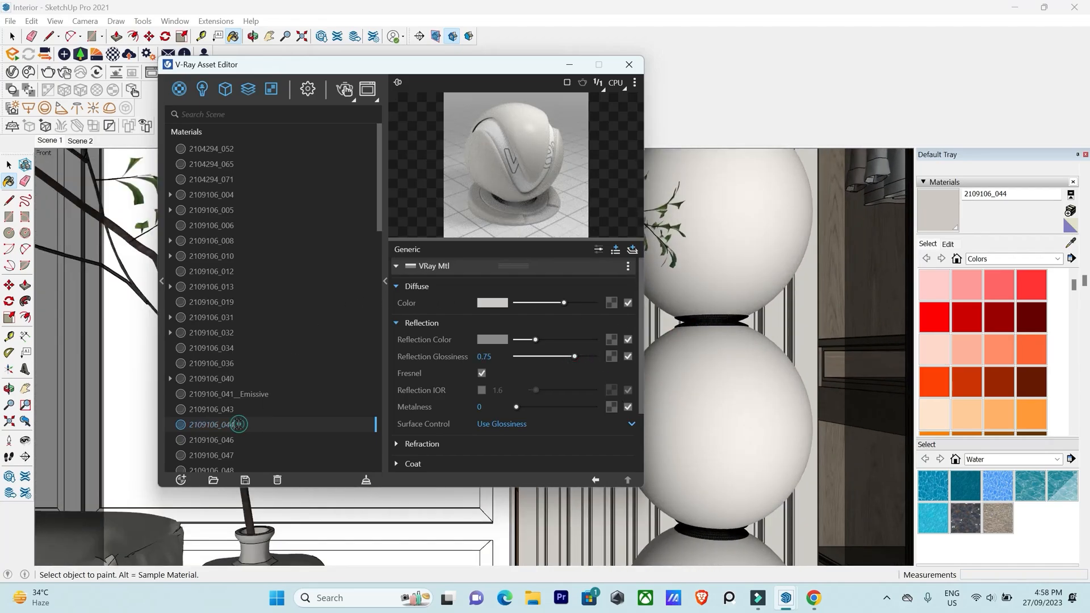
left_click_drag(194, 434, 187, 438)
type("Decor item 1")
key("Return")
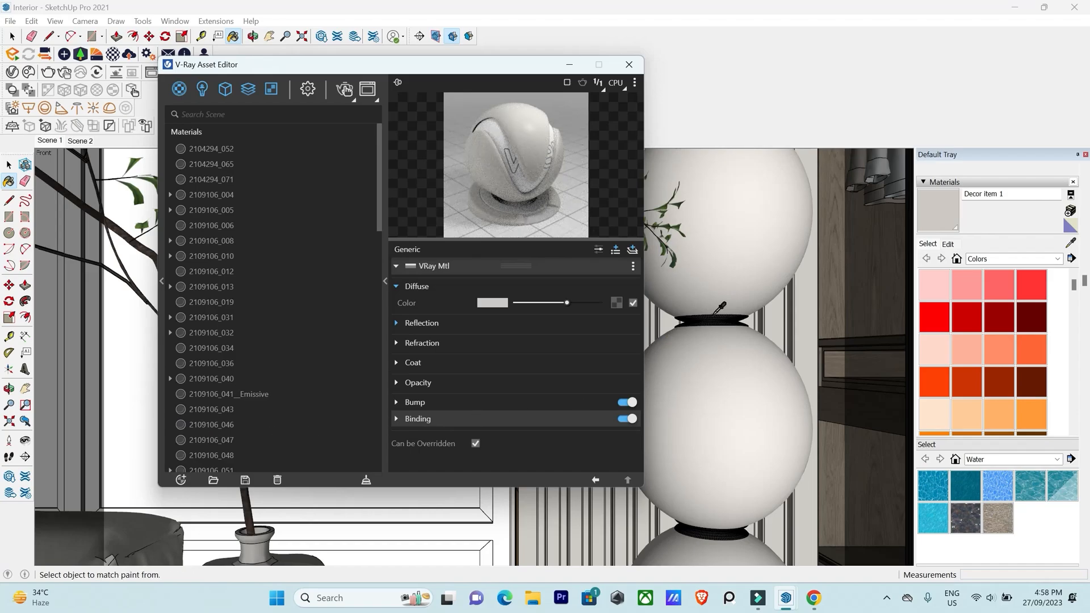
Sample the black ring between the stacked spheres and rename its material as Decor item 2.
left_click(714, 318, "alt")
double_click(257, 407)
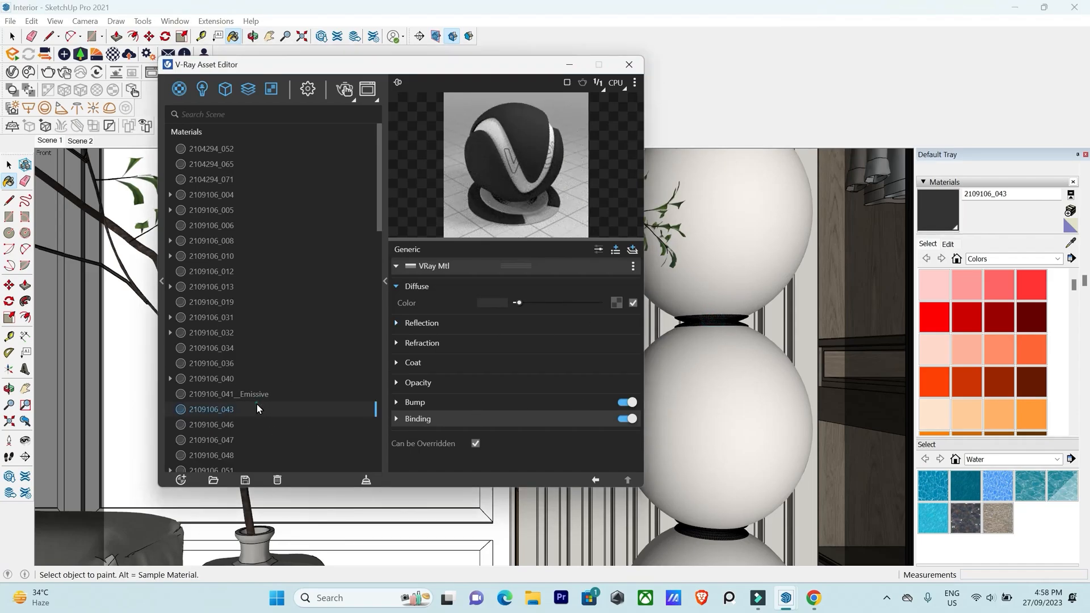
left_click_drag(256, 409, 155, 414)
type("Decor item 2")
key("Return")
Give Decor item 2 a light grey reflection color, metalness 1 and reflection glossiness 0.65.
left_click(395, 323)
left_click_drag(519, 339, 575, 356)
left_click(544, 340)
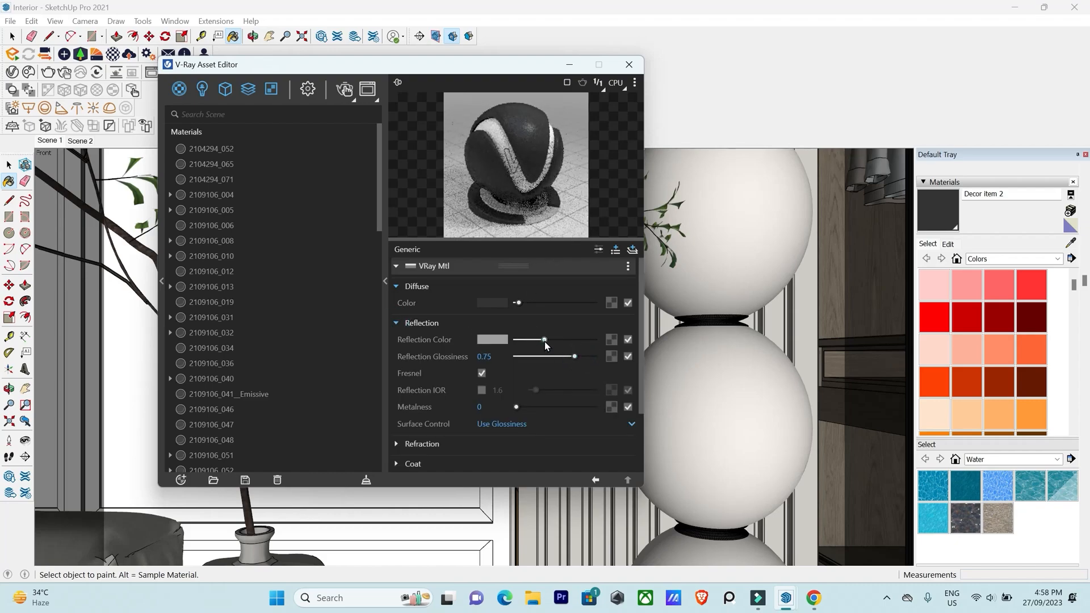
left_click_drag(526, 408, 623, 426)
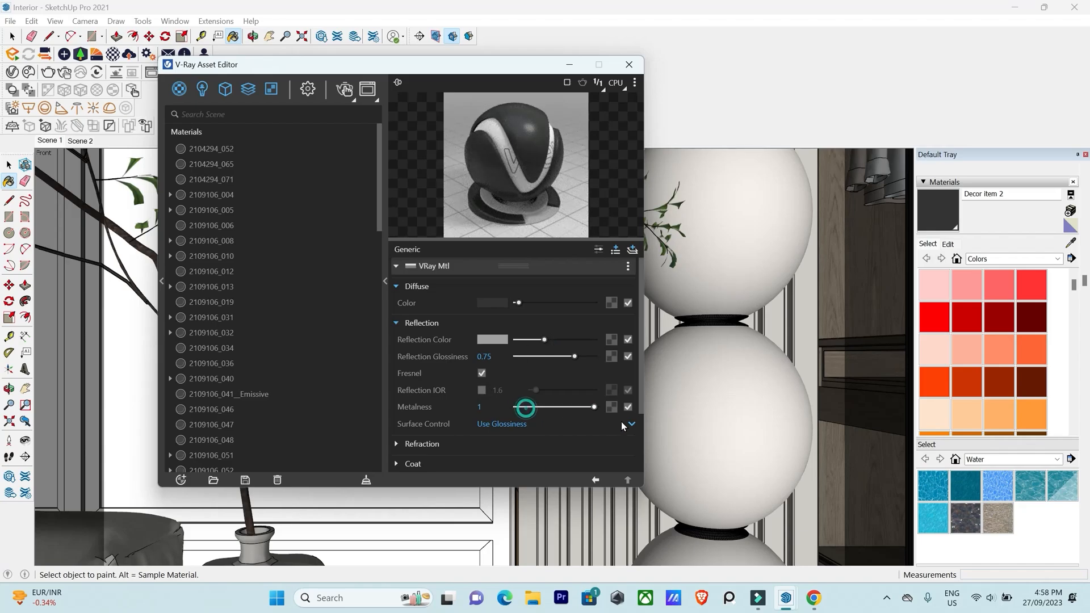
left_click(567, 356)
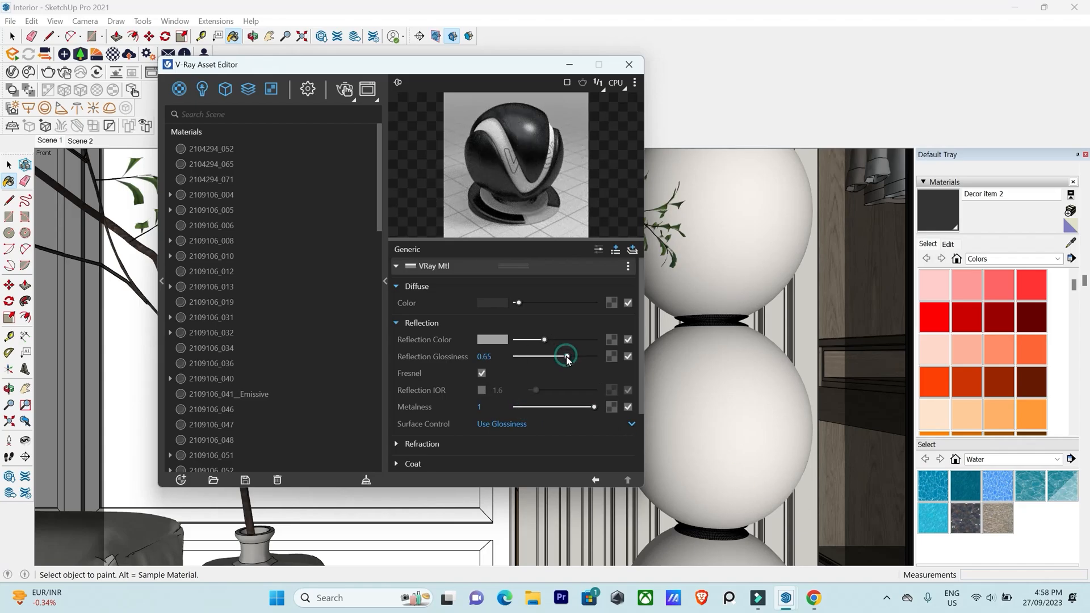
Sample the large green leaf's material on the plant and rename it as Leave 1.
scroll(803, 458, "down", 5)
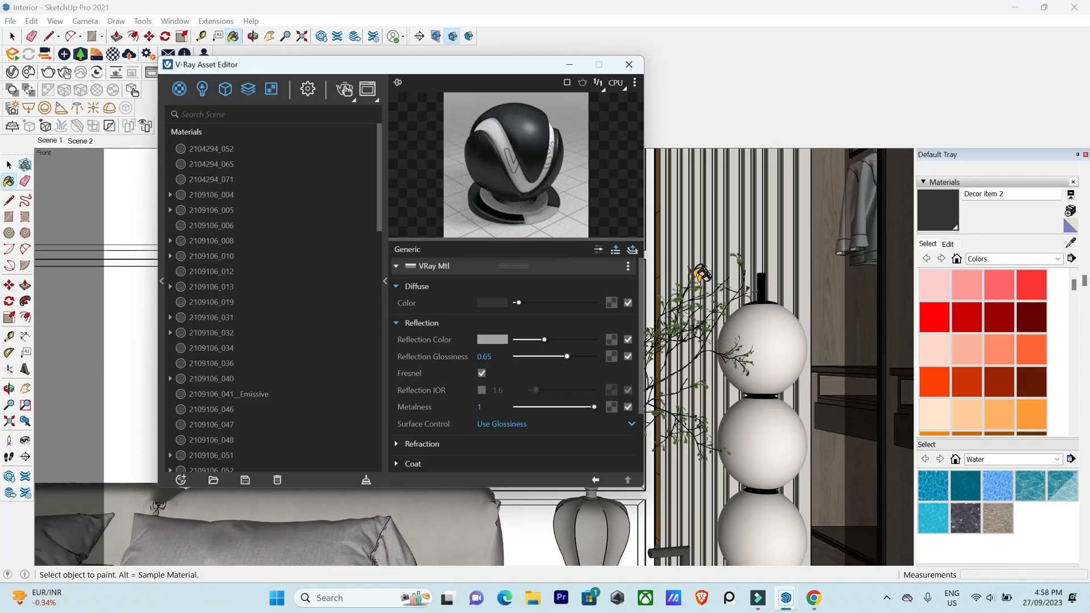
scroll(702, 274, "up", 3)
scroll(679, 253, "up", 5)
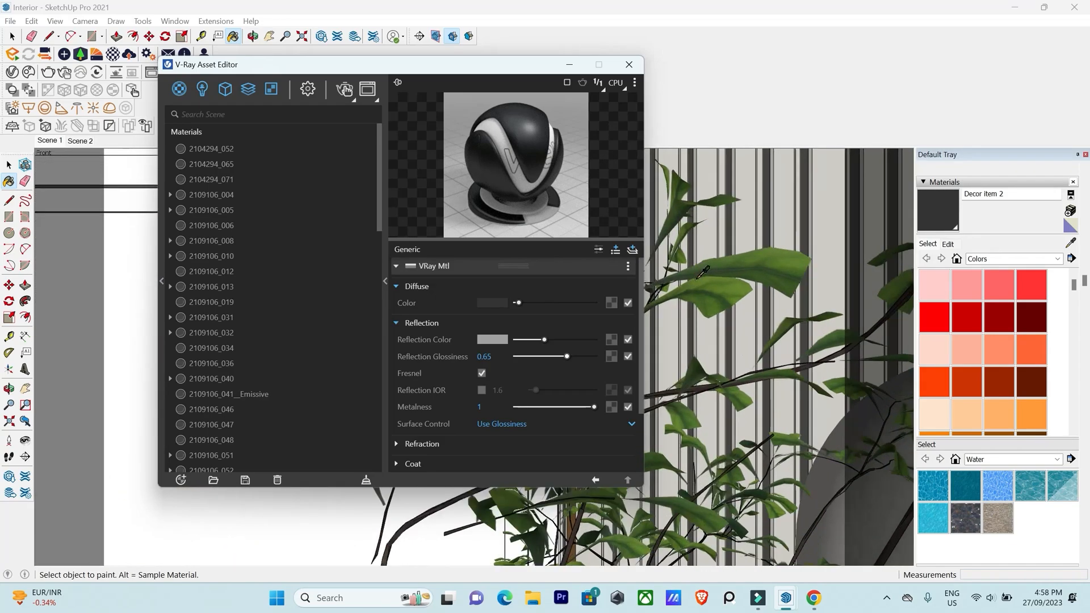
left_click(702, 274, "alt")
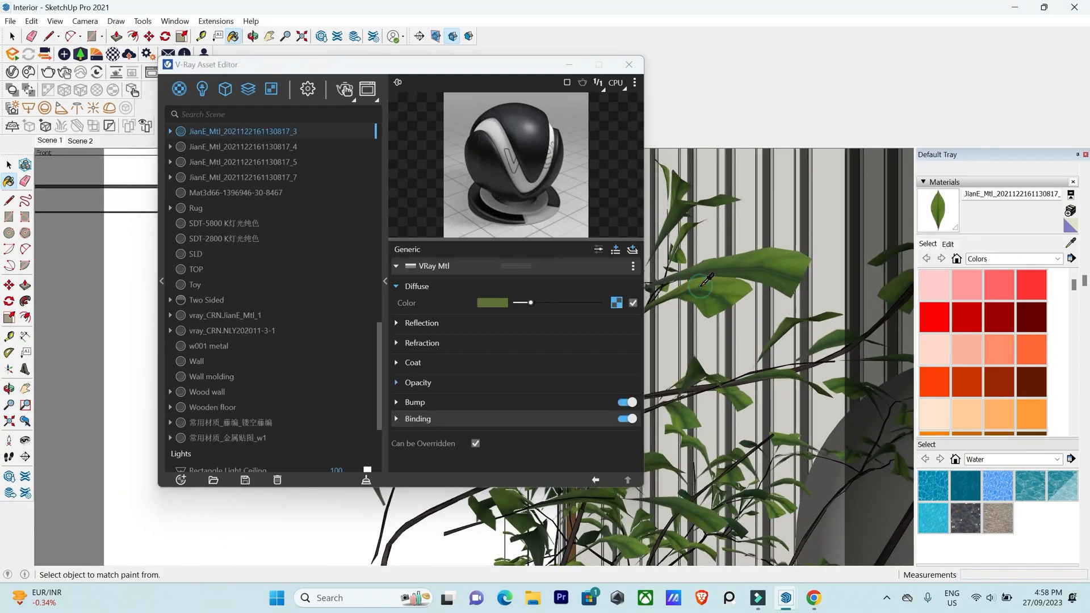
double_click(299, 132)
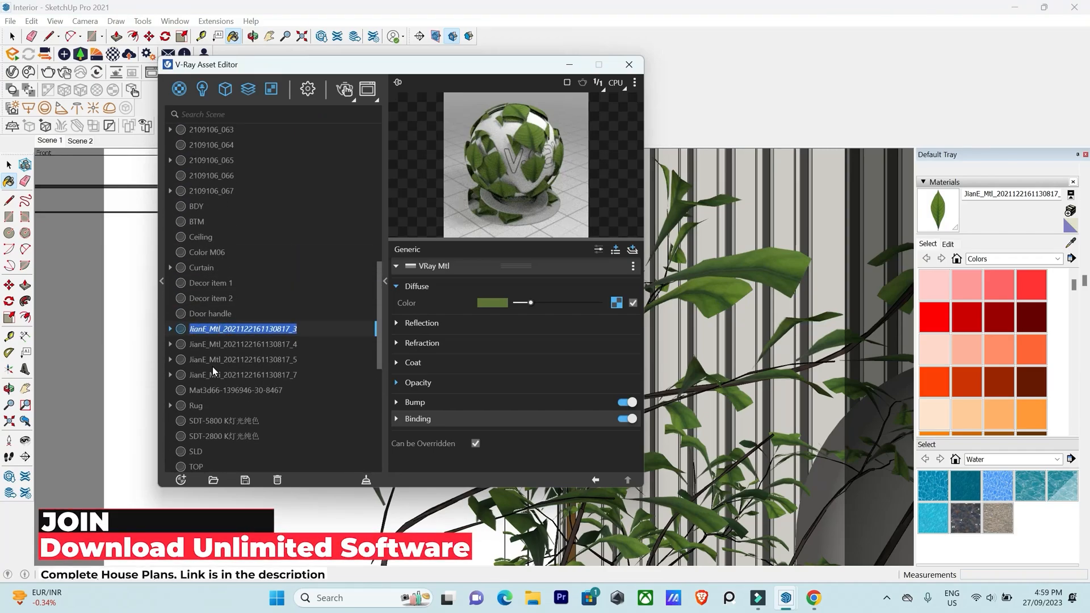
left_click(294, 345)
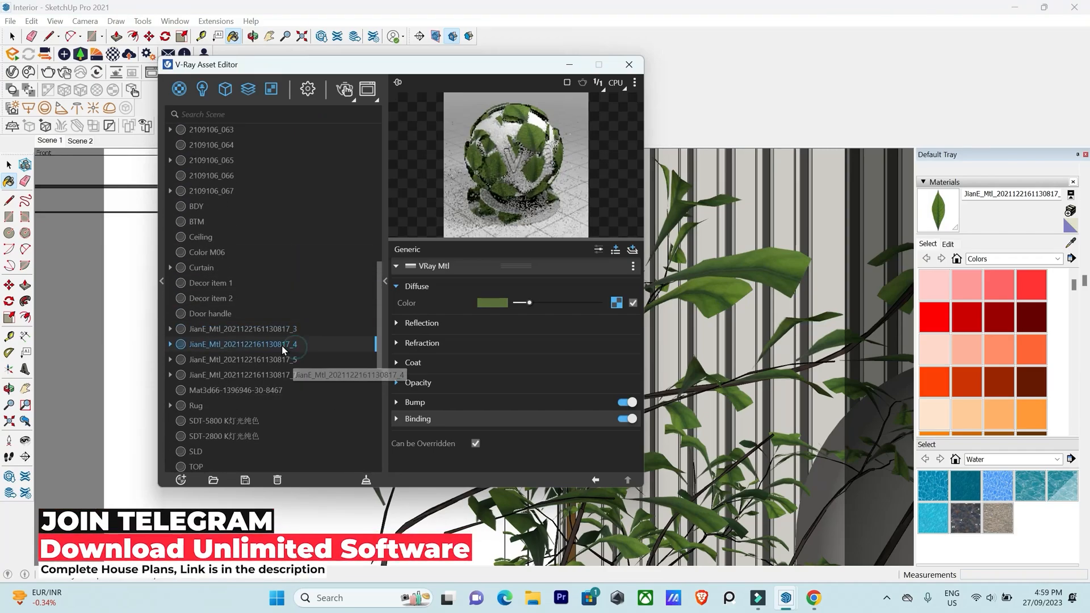
left_click(306, 328)
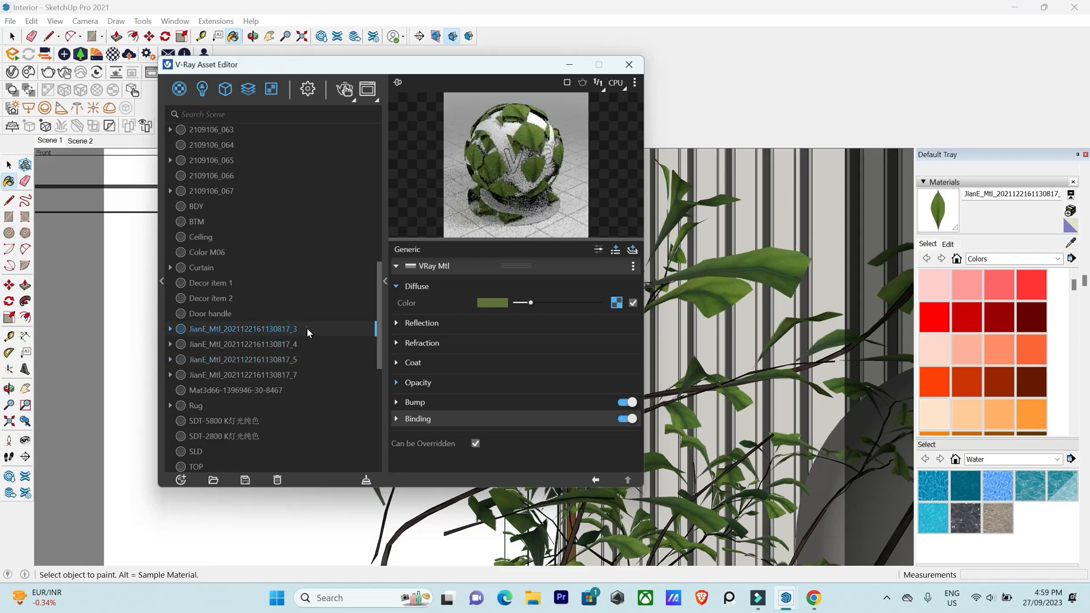
double_click(307, 328)
type("Lea")
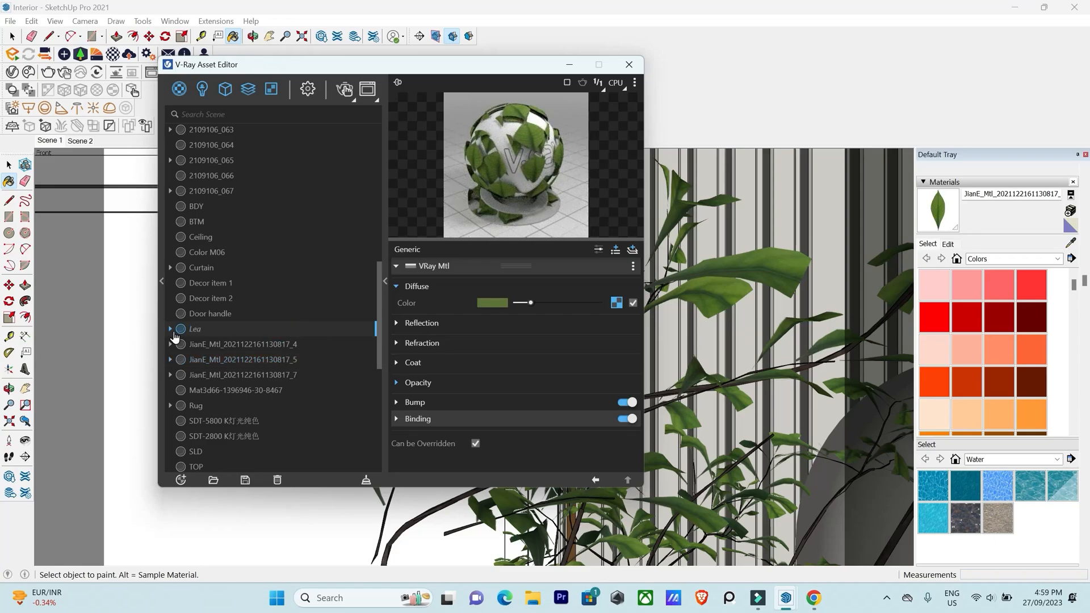
type("ve 1")
key("Return")
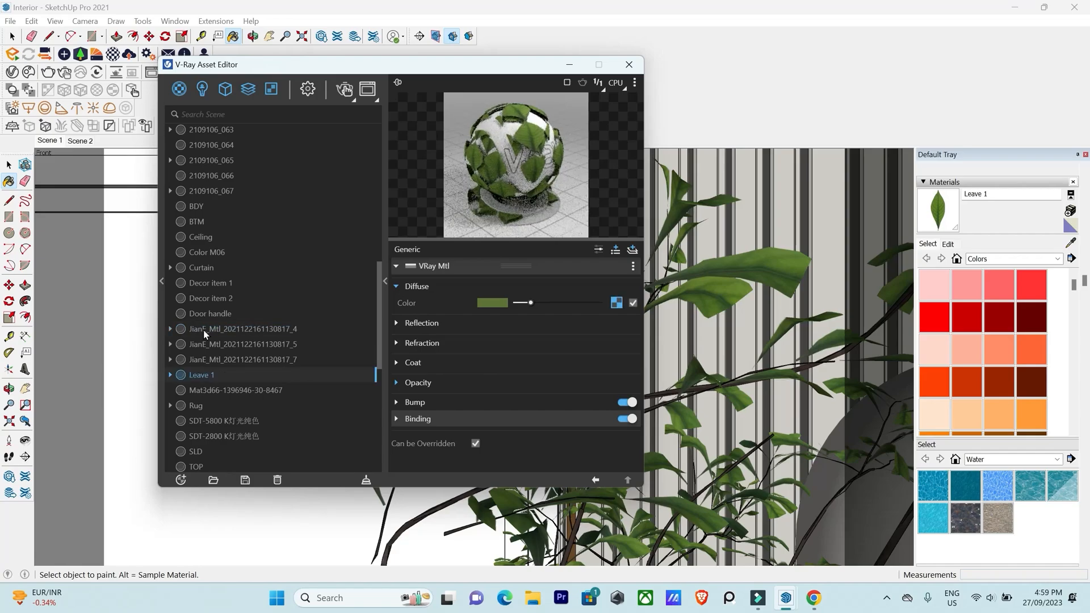
double_click(214, 328)
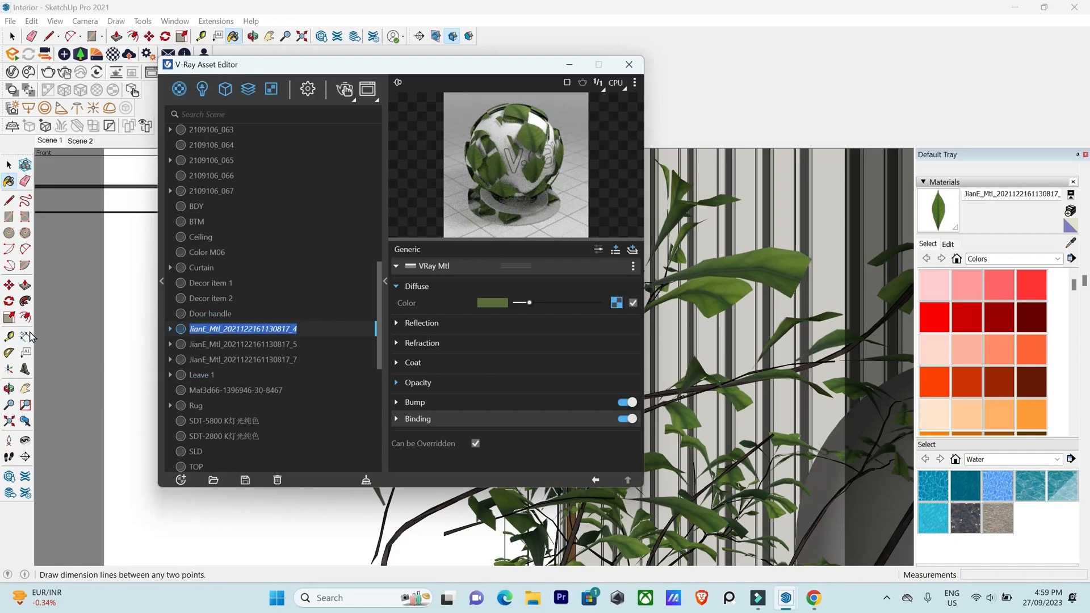
type("Leave")
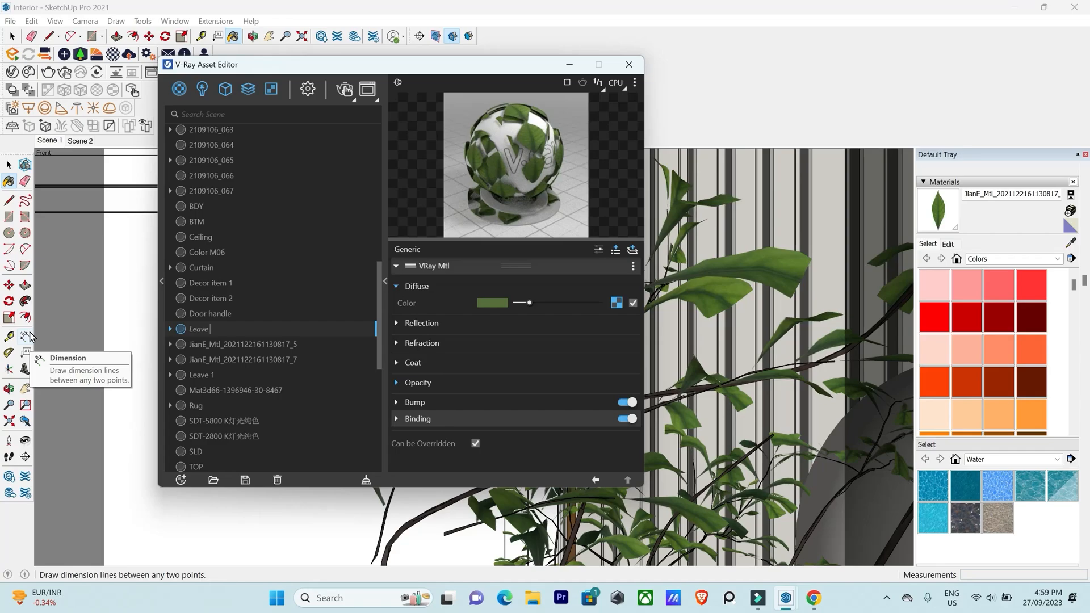
key("ctrl+a")
key("End")
type("2")
key("Return")
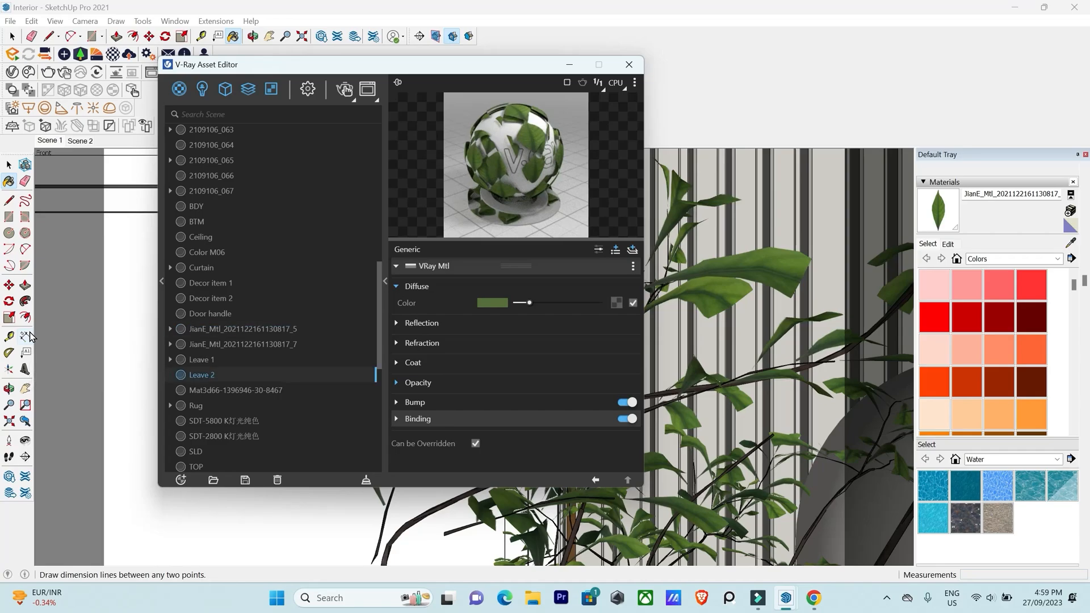
double_click(212, 329)
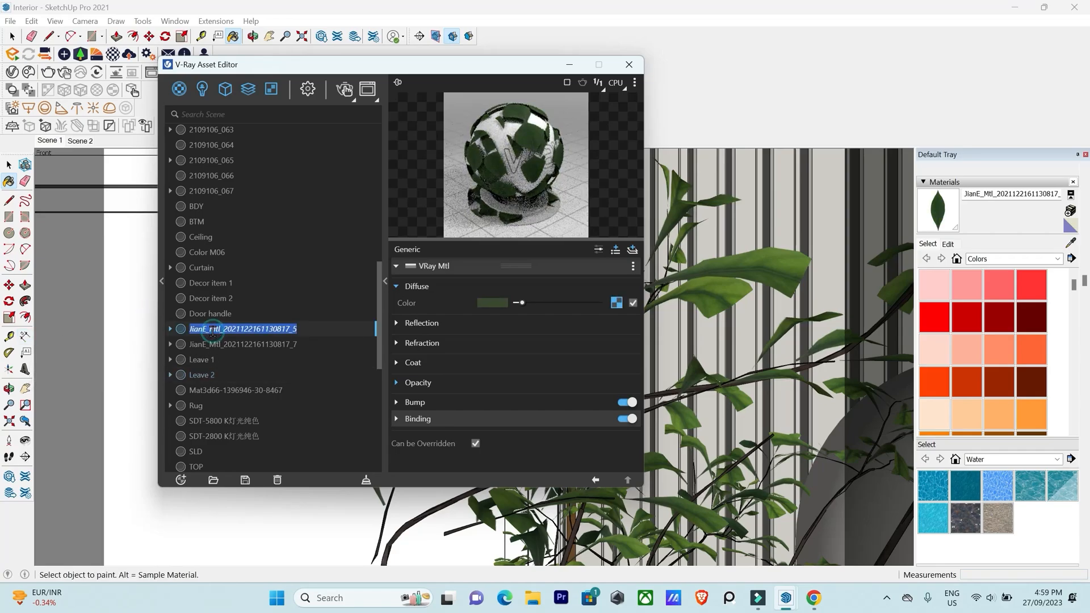
type("Leave 3")
key("Return")
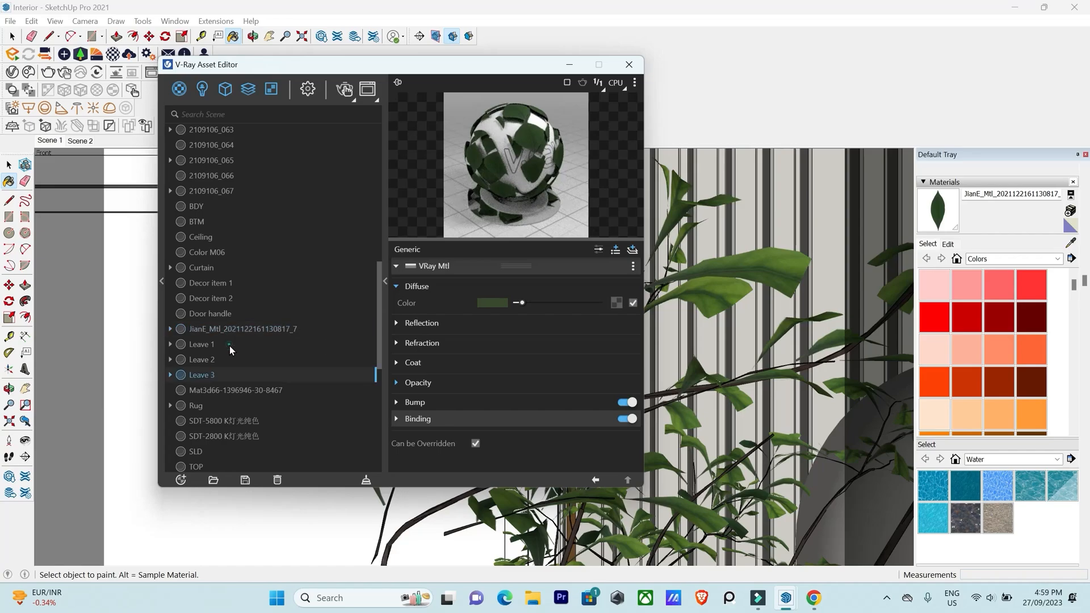
left_click(230, 332)
type("Leave")
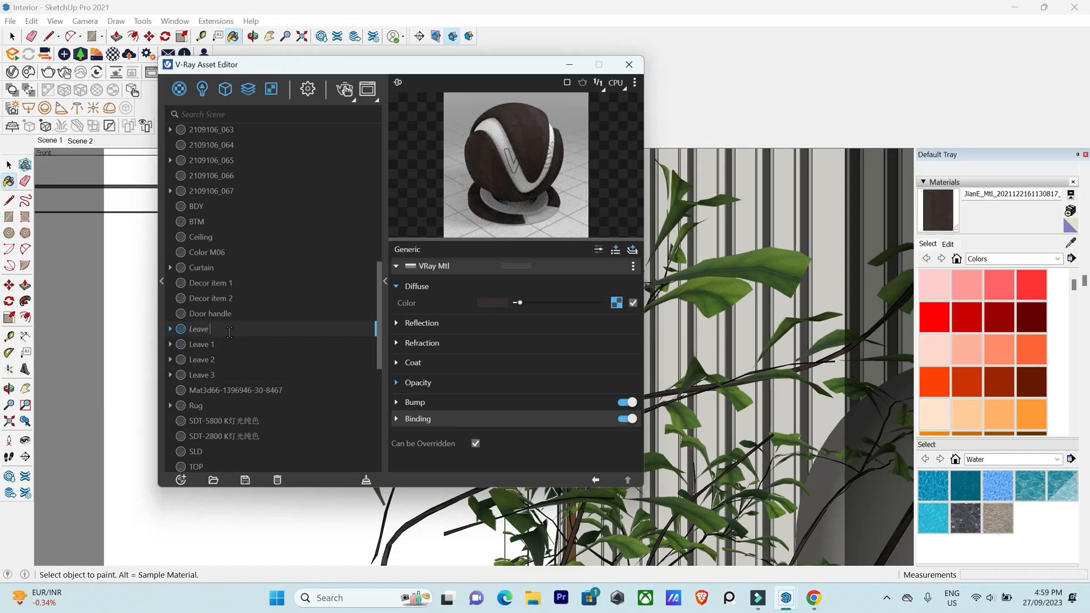
type(" 4")
key("Return")
Examine the opacity settings of the Leave 1 material.
left_click(225, 329)
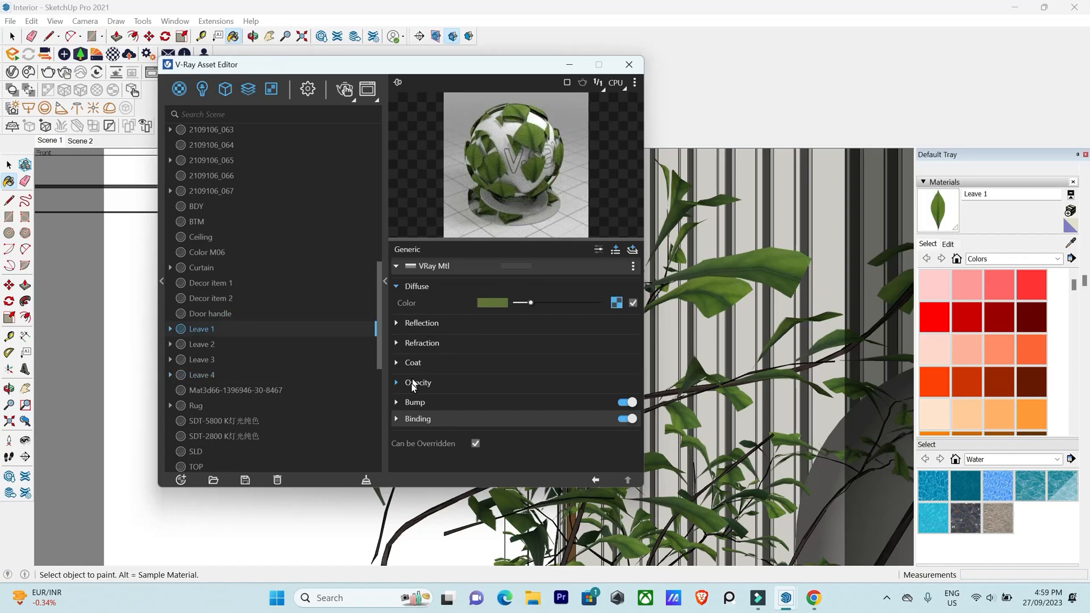
left_click(396, 383)
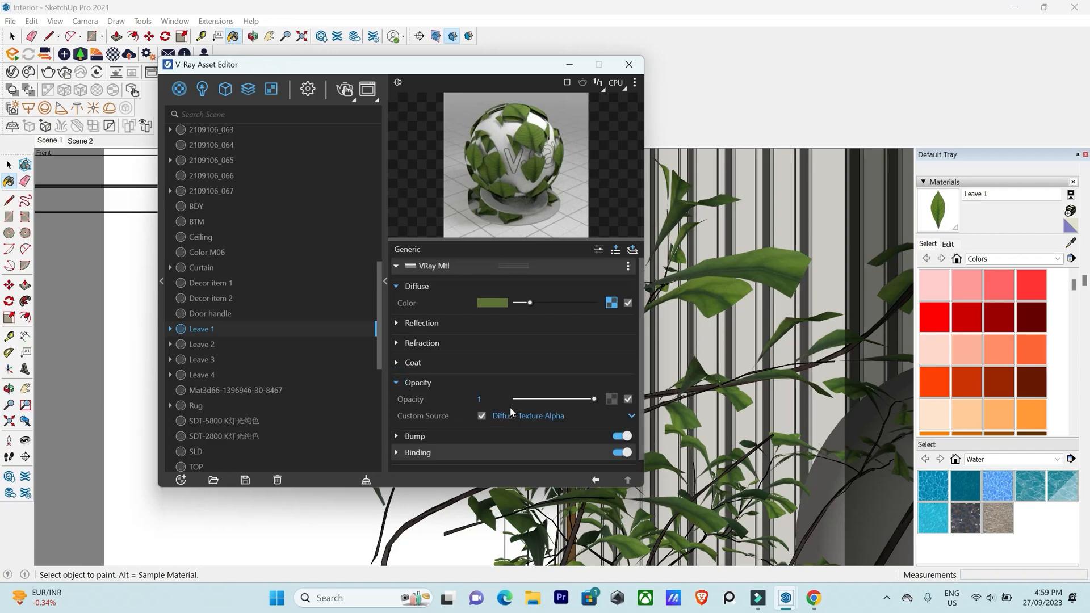
left_click(398, 383)
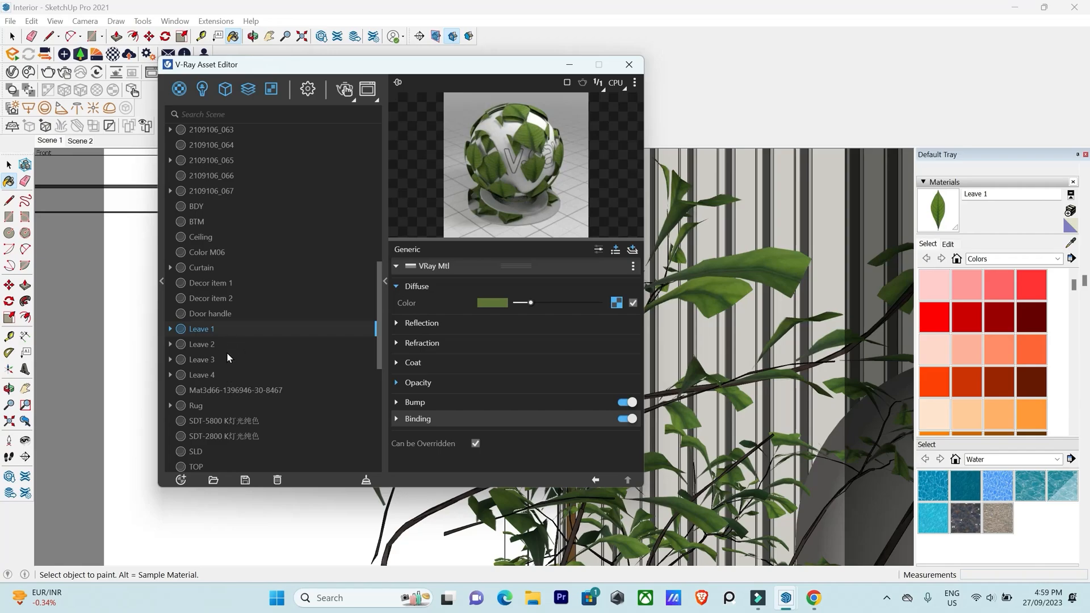
Create a Two Sided material and name it Leaf.
left_click(180, 479)
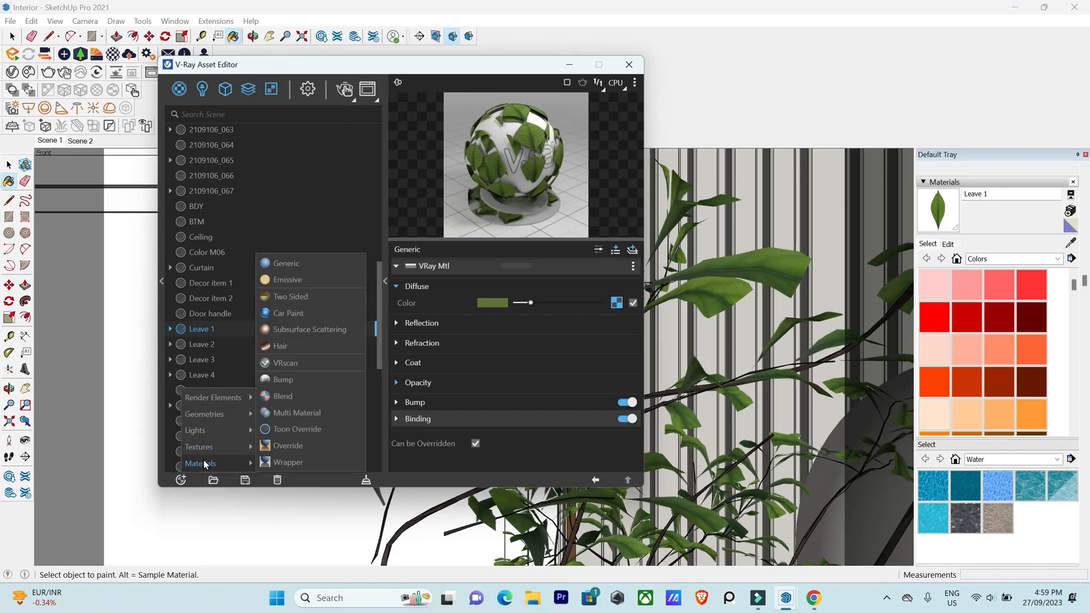
mouse_move(199, 447)
mouse_move(237, 462)
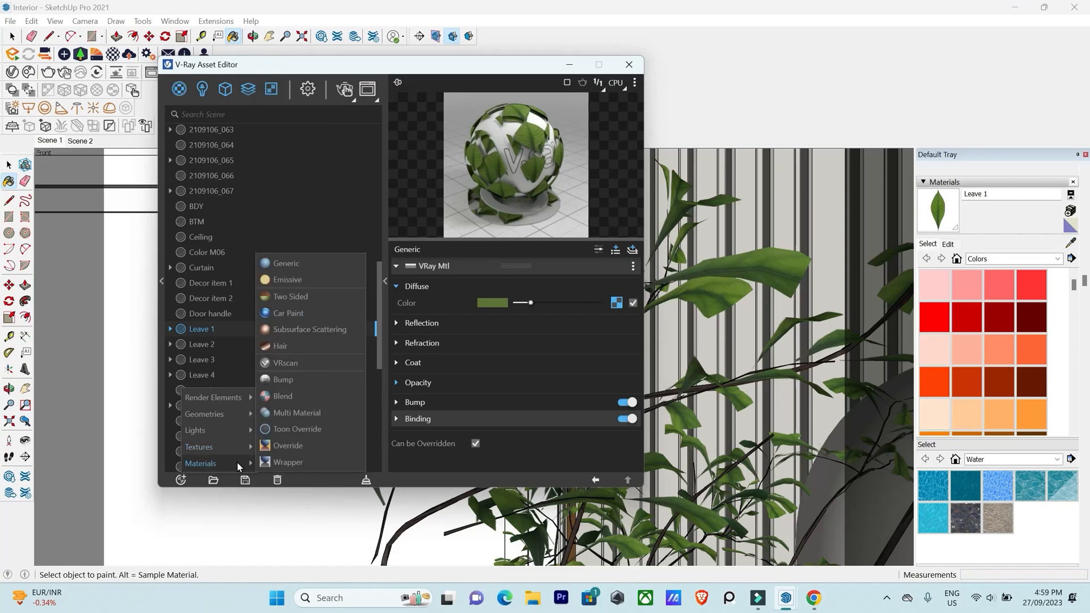
left_click(295, 300)
scroll(266, 418, "down", 3)
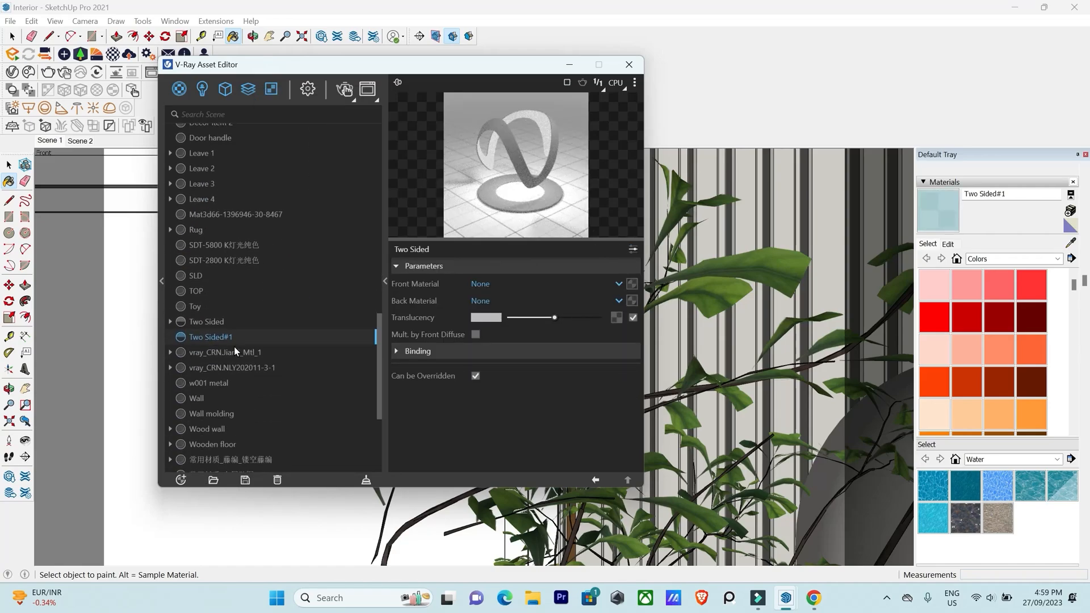
double_click(241, 336)
type("Leaf")
key("Return")
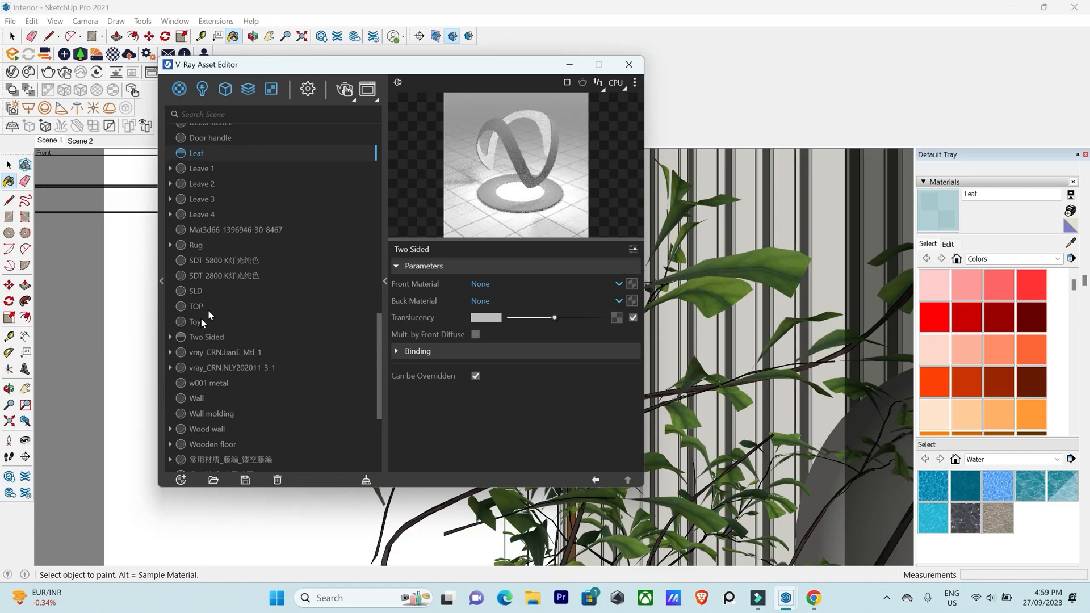
Create a second Two Sided material for the plant and name it Leaf 2.
left_click(181, 479)
mouse_move(201, 448)
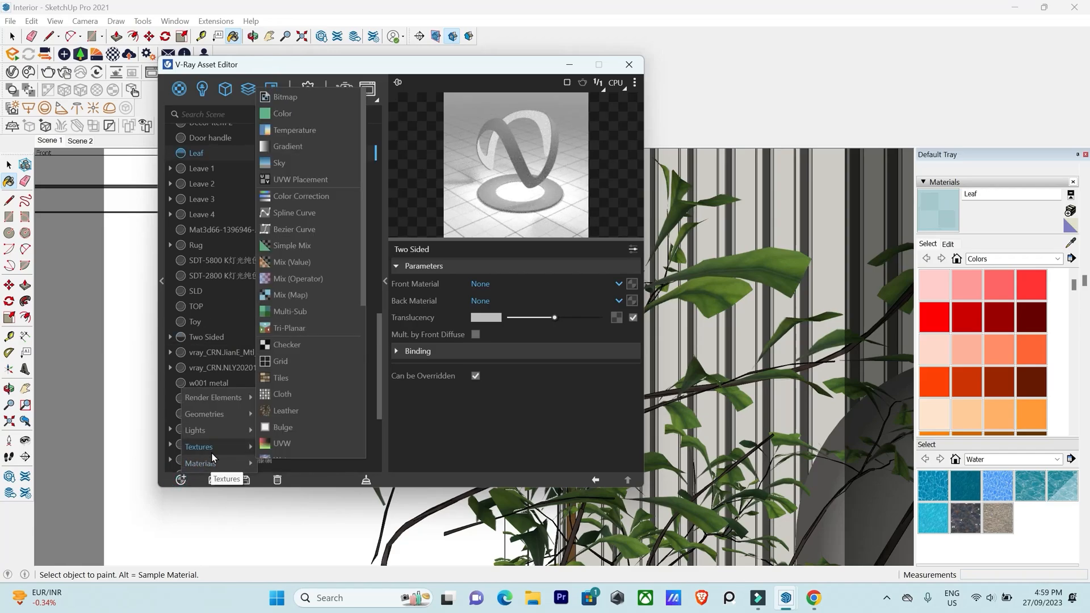
mouse_move(226, 461)
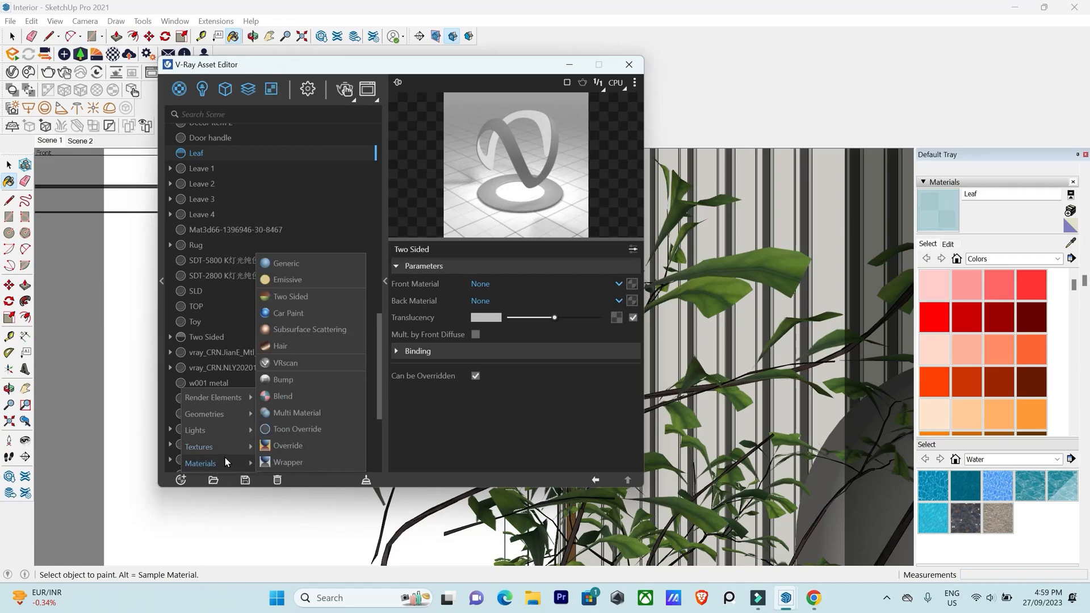
left_click(301, 292)
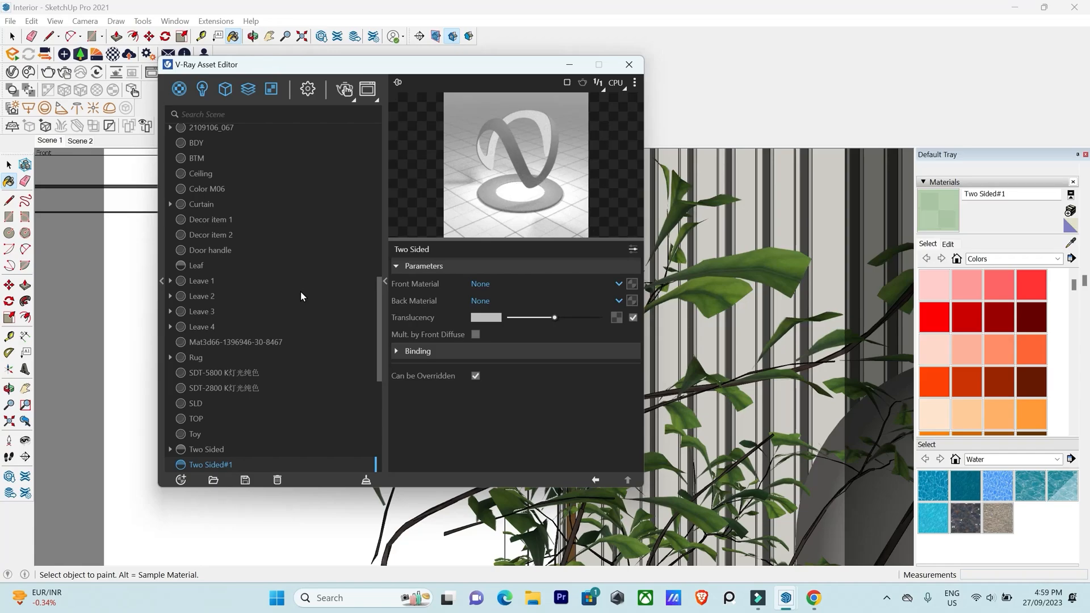
double_click(240, 464)
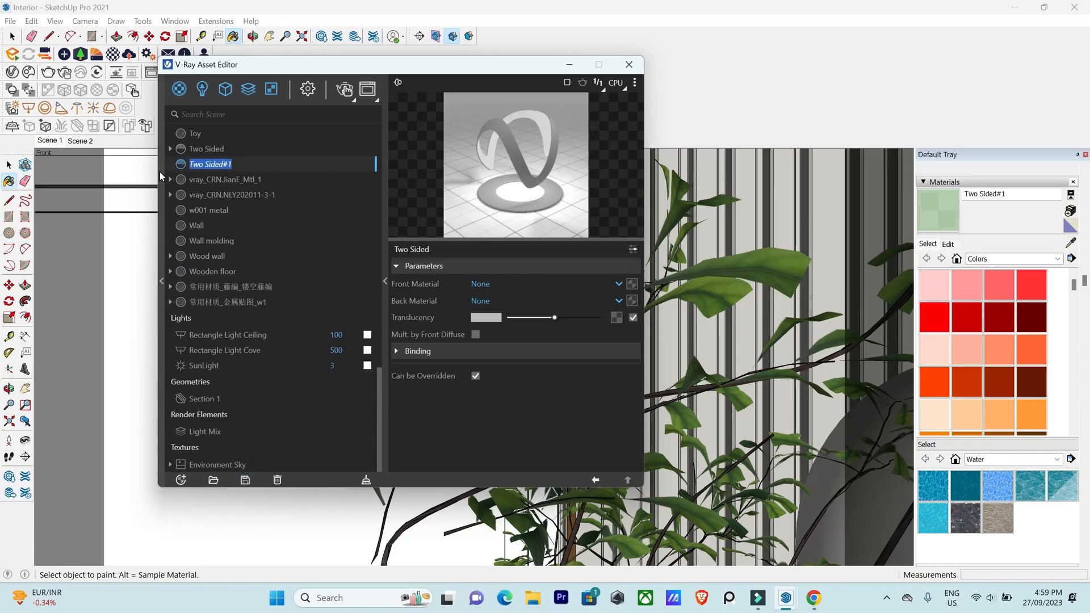
type("Leaf")
key("ctrl+a")
type("Leaf 2")
key("Return")
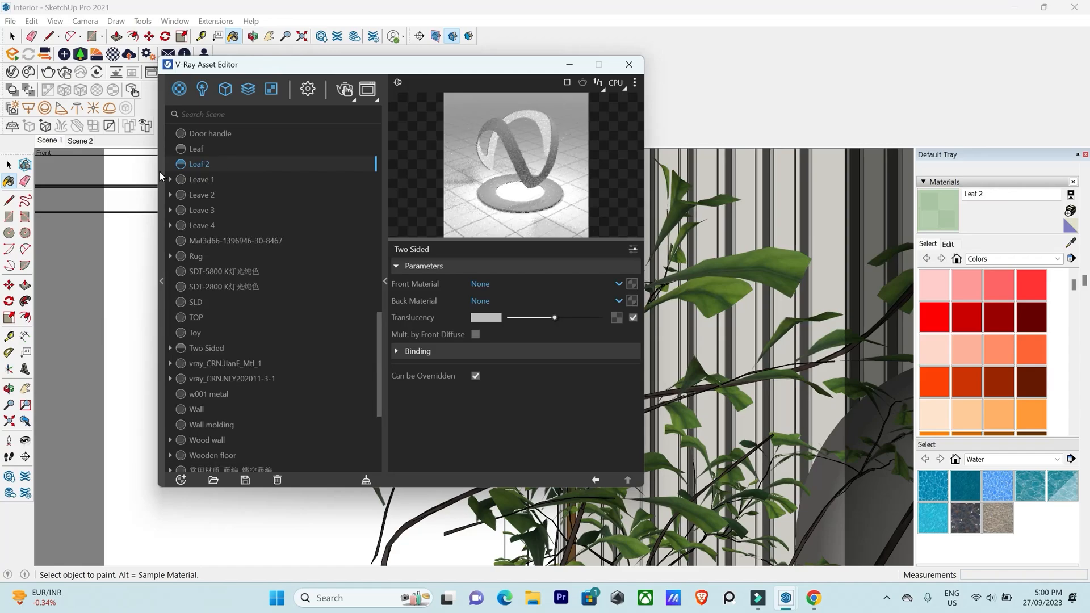
Create a third Two Sided material for the plant and name it Leaf 3.
left_click(181, 480)
mouse_move(215, 458)
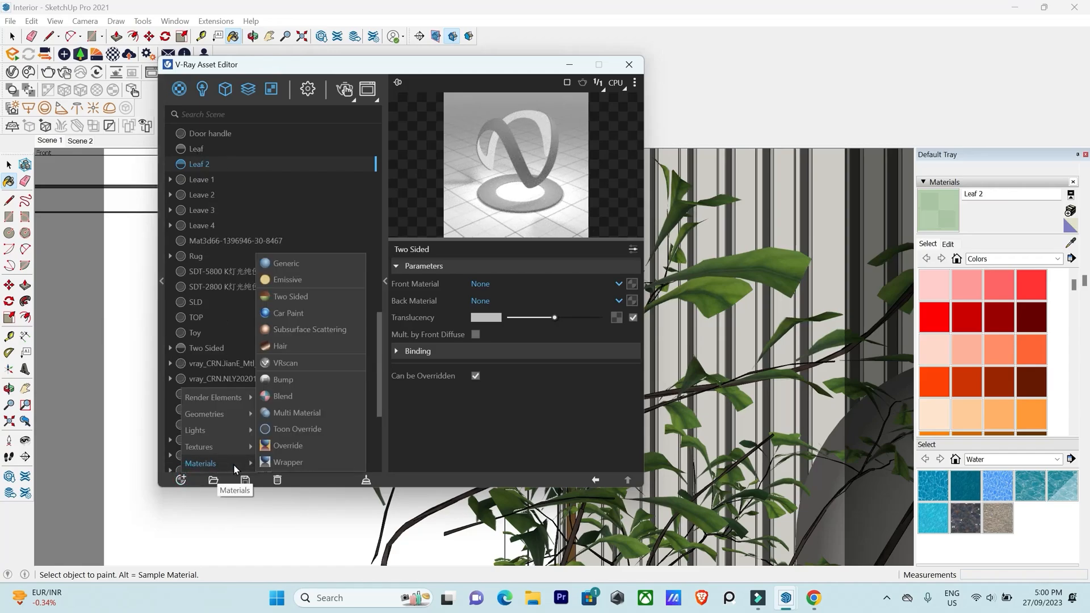
left_click(289, 296)
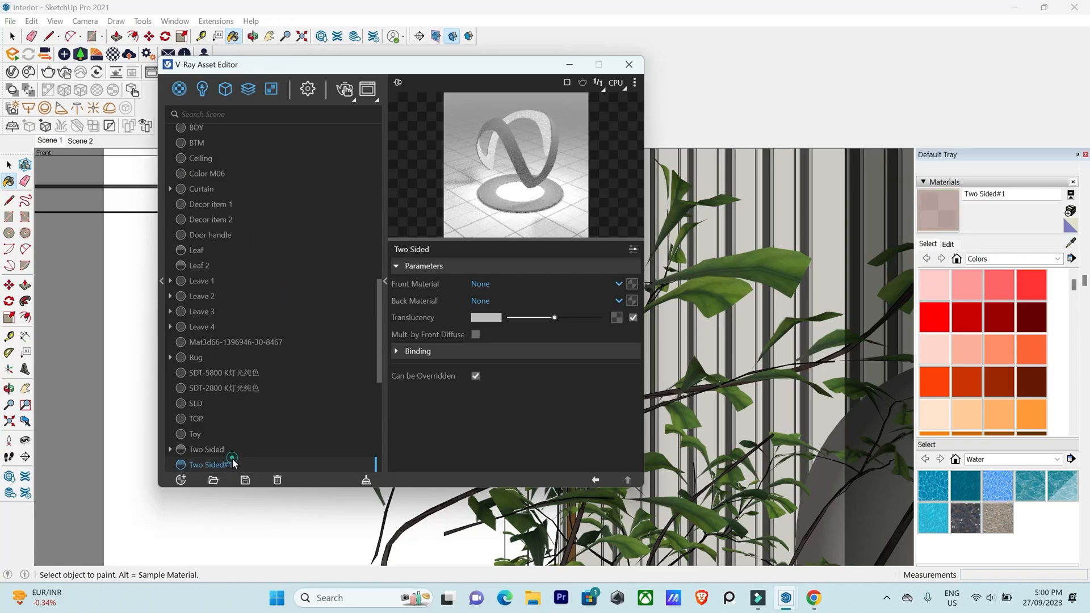
type("Leaf 3")
key("Return")
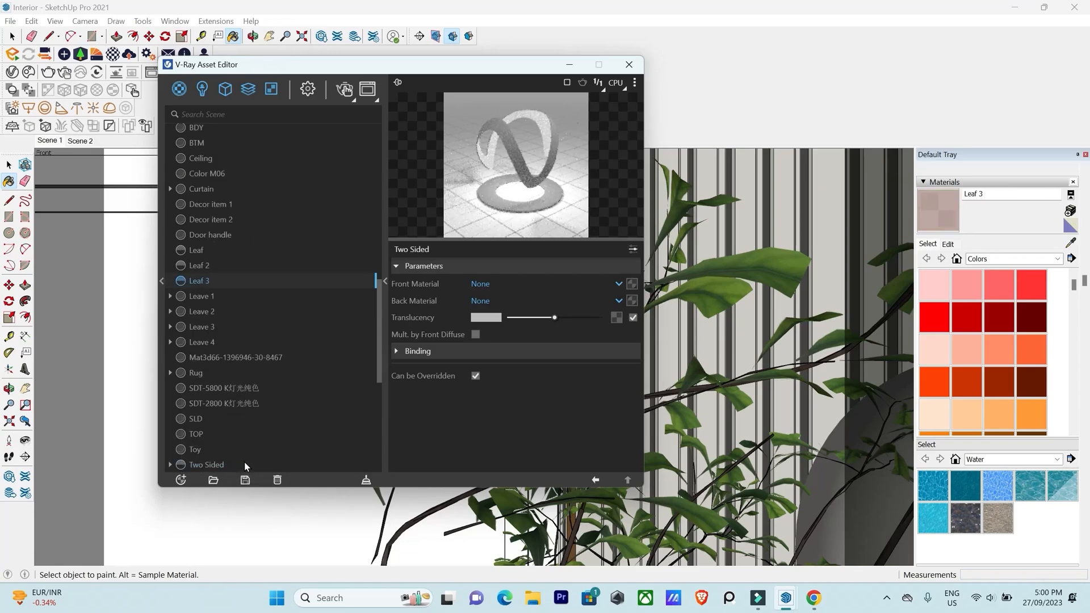
Add a fourth Two Sided material for the plant to the scene.
left_click(181, 481)
mouse_move(229, 449)
mouse_move(224, 467)
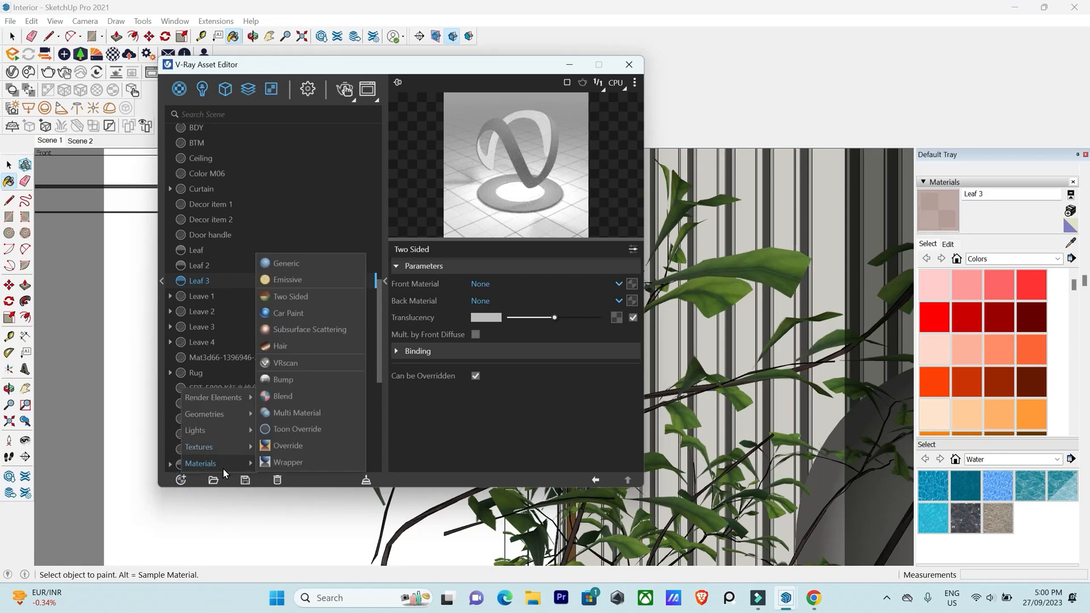
left_click(293, 297)
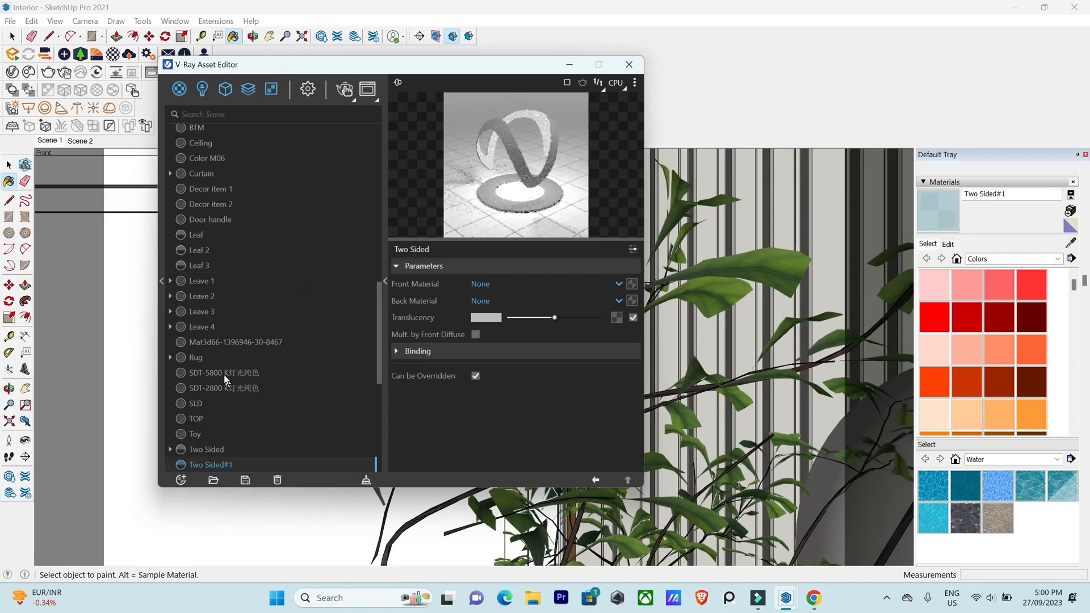
Rename the two-sided material Two Sided#1 as Leaf 4.
double_click(207, 462)
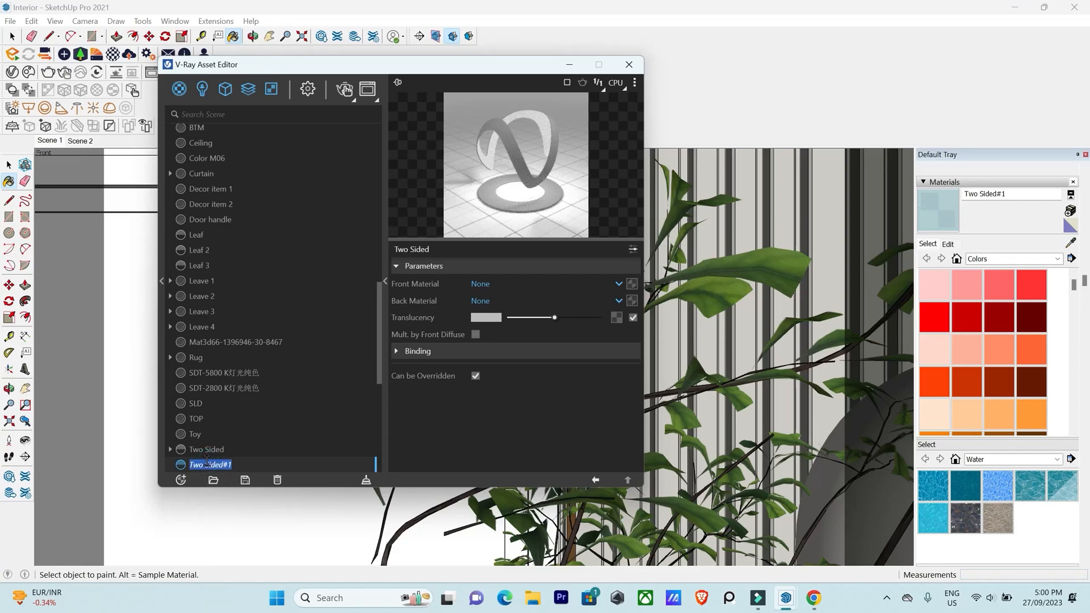
type("Leaf 4")
key("Return")
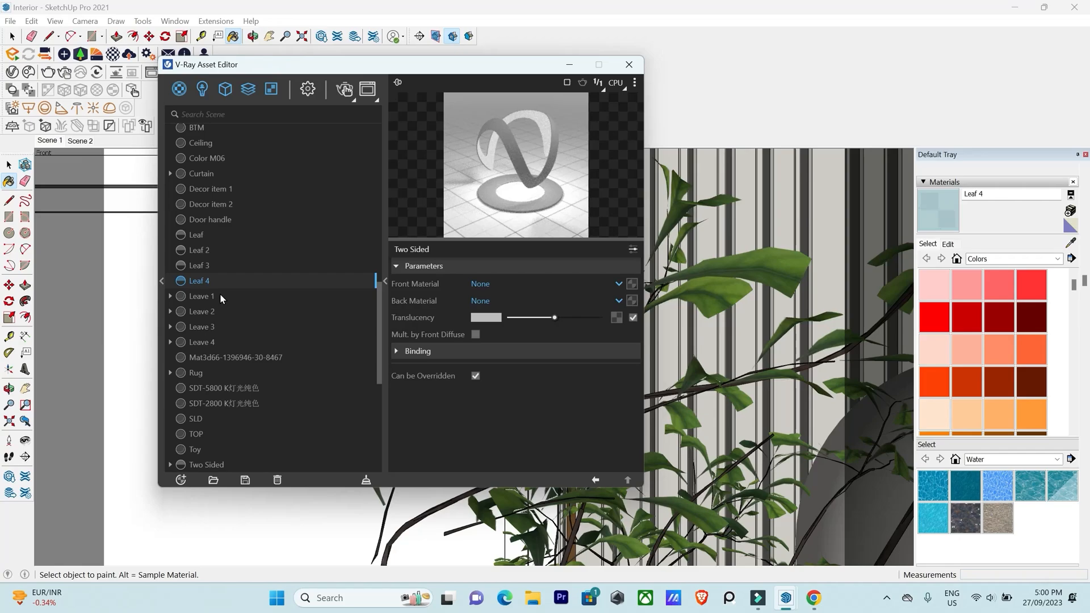
Rename the two-sided material Leaf as Leaf 1.
left_click(213, 234)
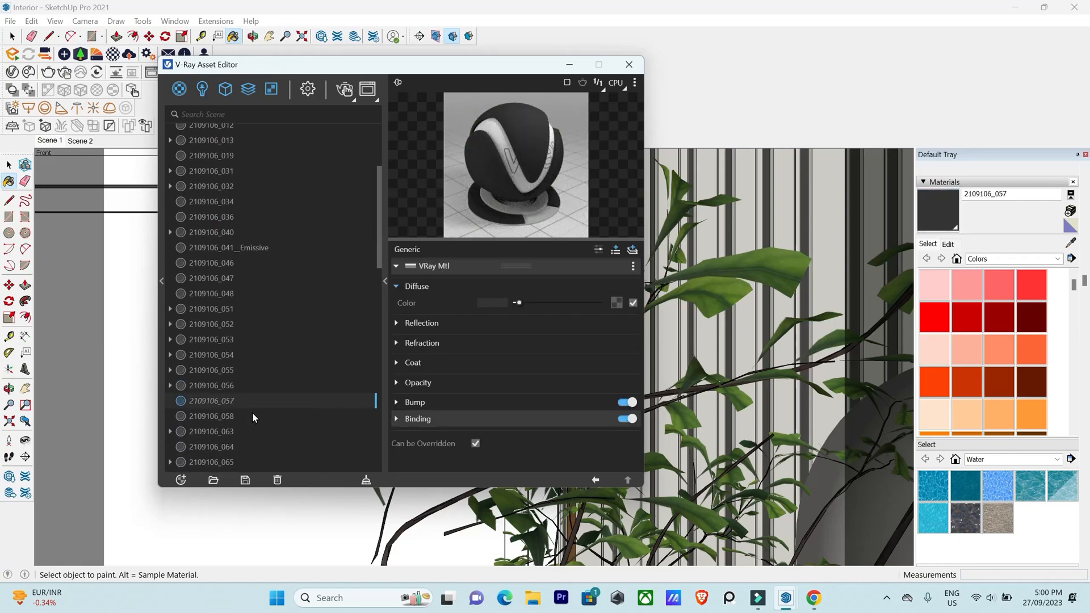
left_click(261, 383)
scroll(267, 369, "down", 7)
left_click(203, 173)
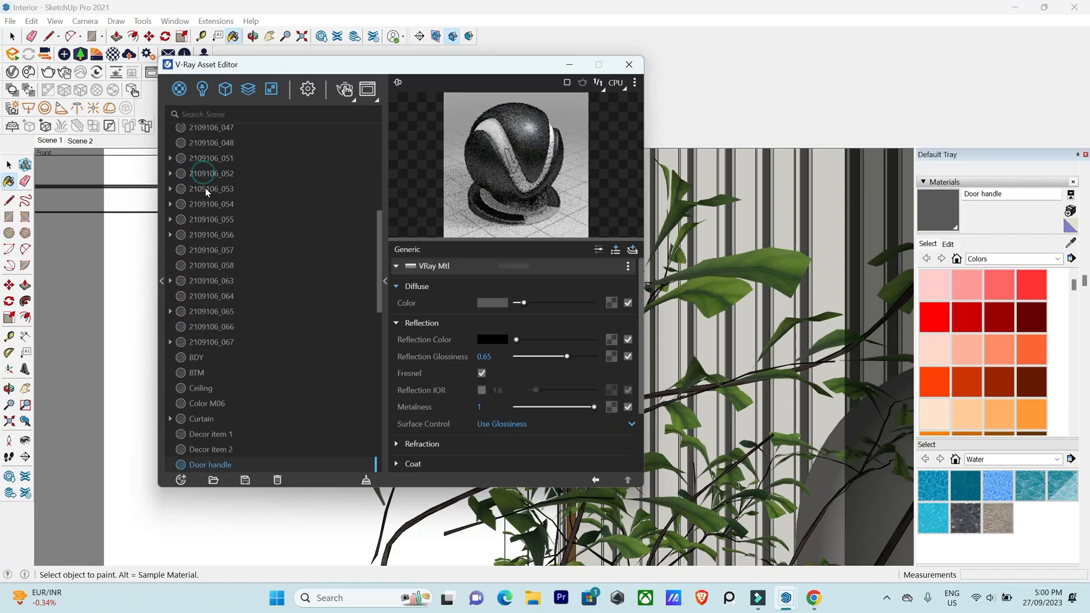
scroll(236, 369, "down", 7)
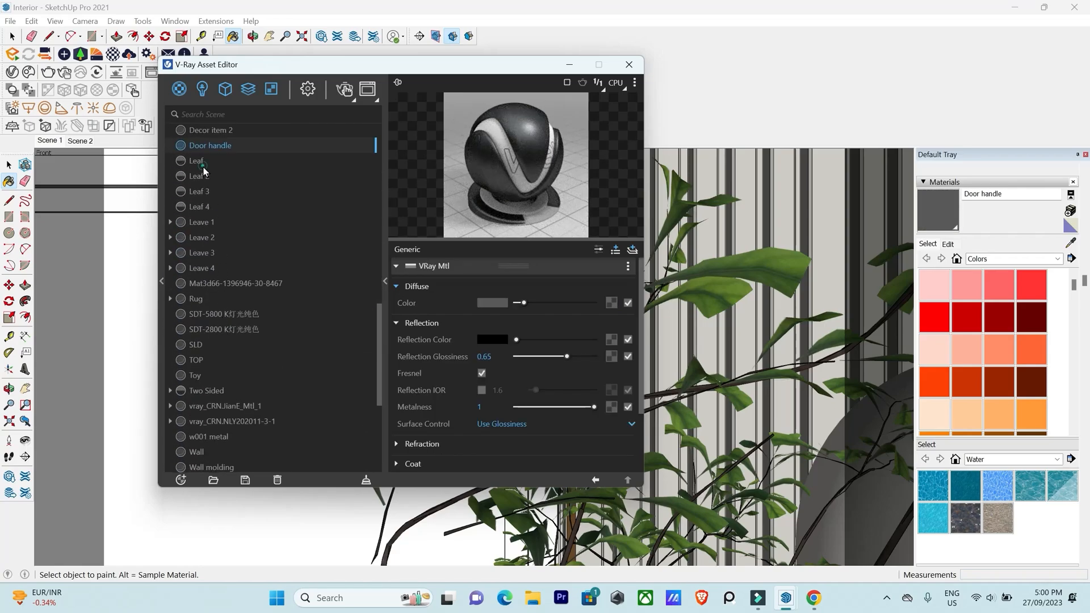
left_click(203, 164)
scroll(264, 330, "down", 4)
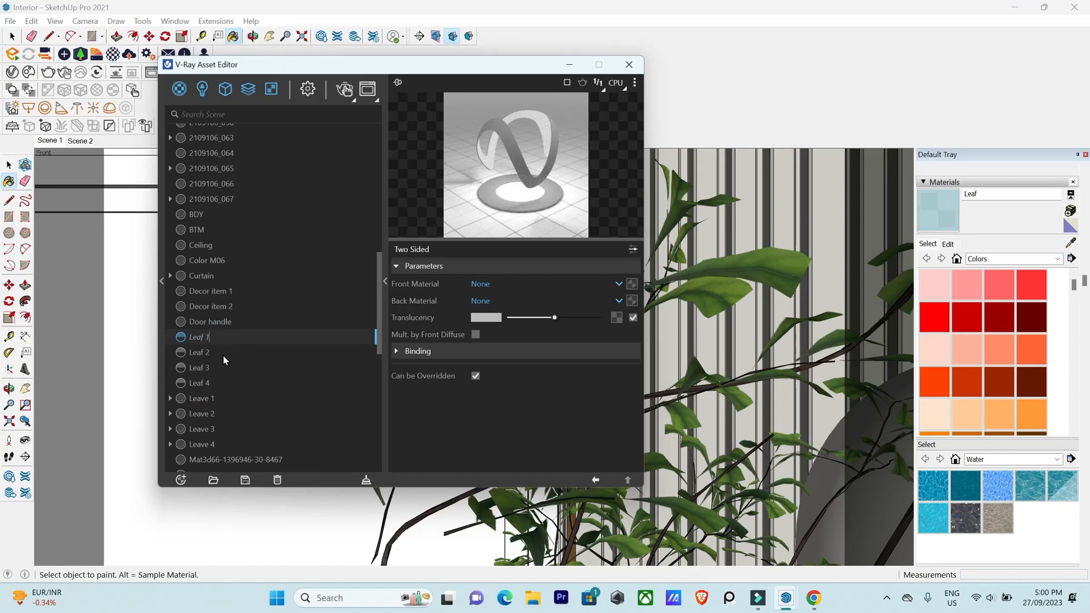
left_click(223, 356)
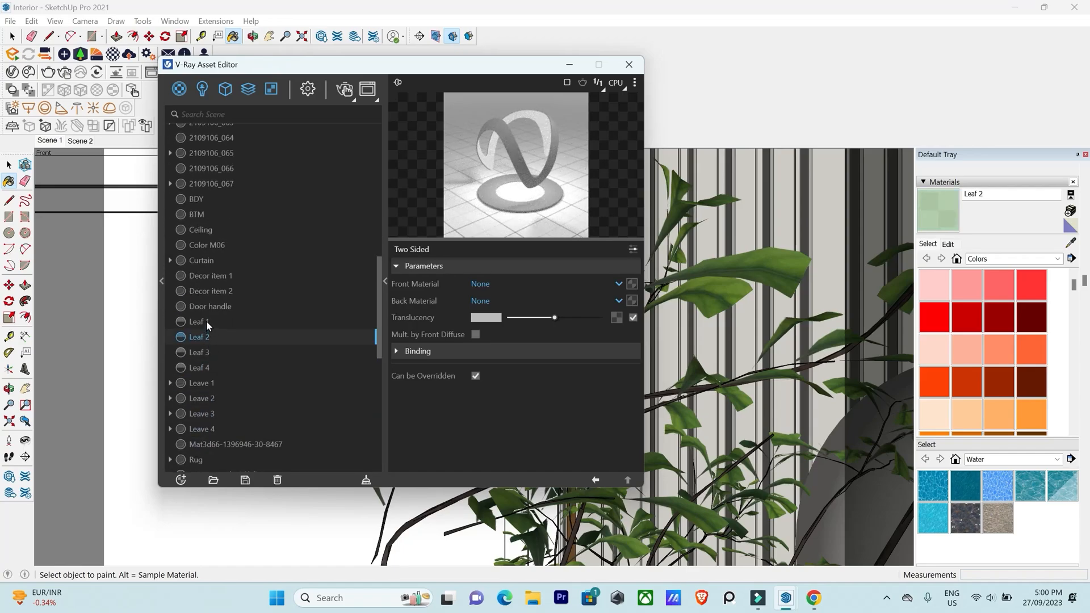
Assign Leave 1 as both the front and back material of the two-sided material Leaf 1.
left_click(206, 322)
left_click(482, 284)
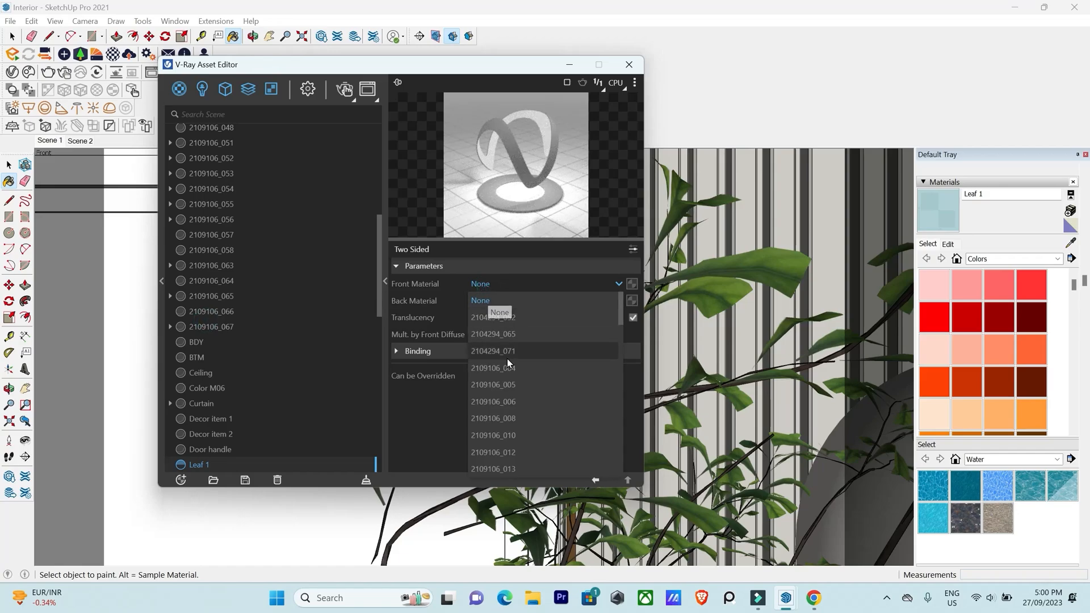
scroll(506, 369, "up", 1)
left_click(503, 373)
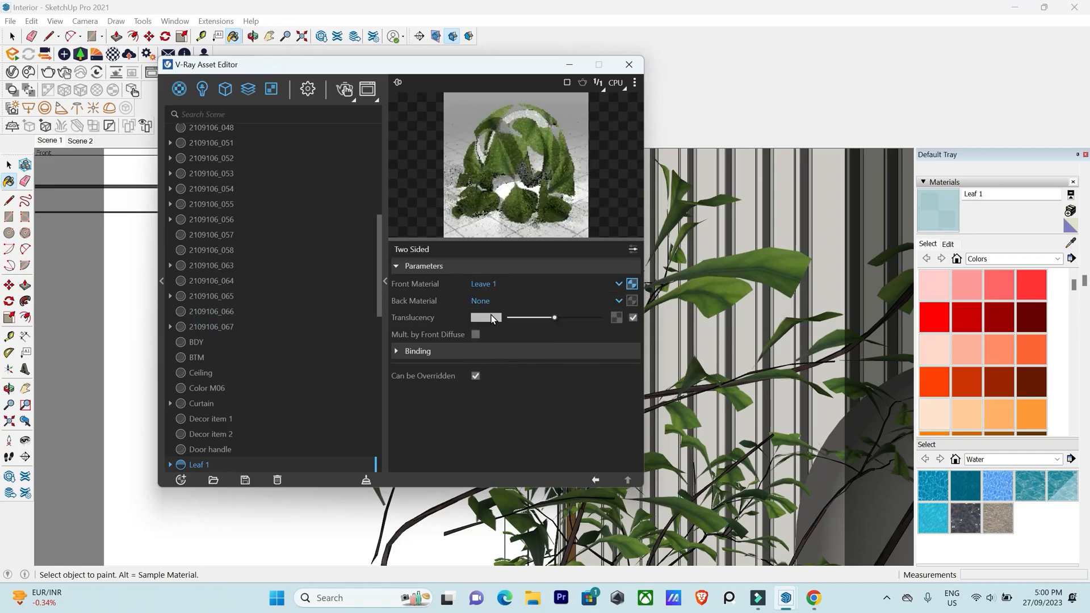
left_click(514, 301)
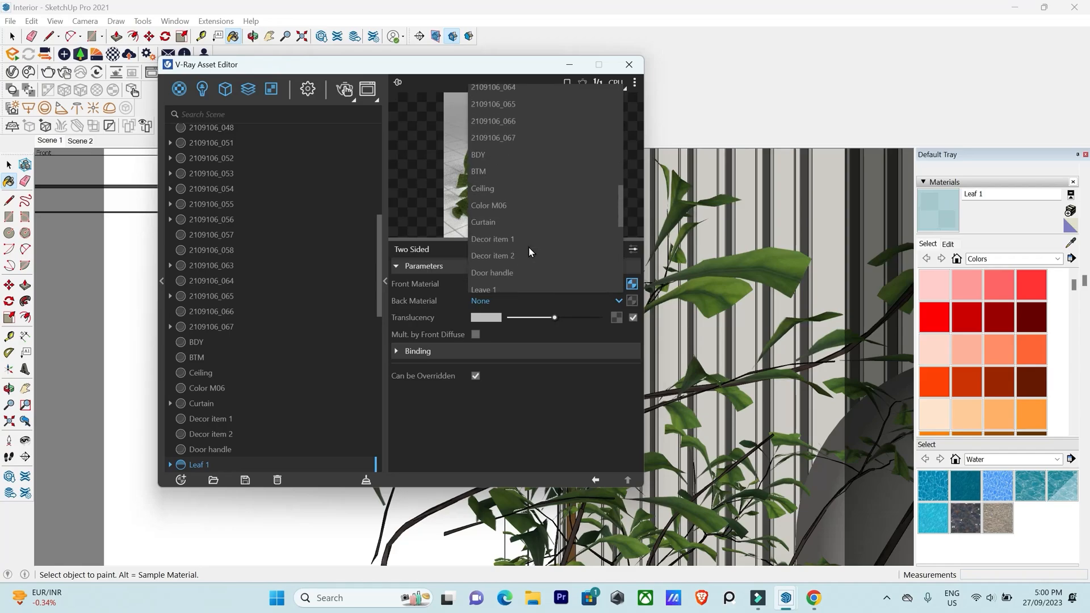
scroll(529, 247, "down", 8)
left_click(499, 165)
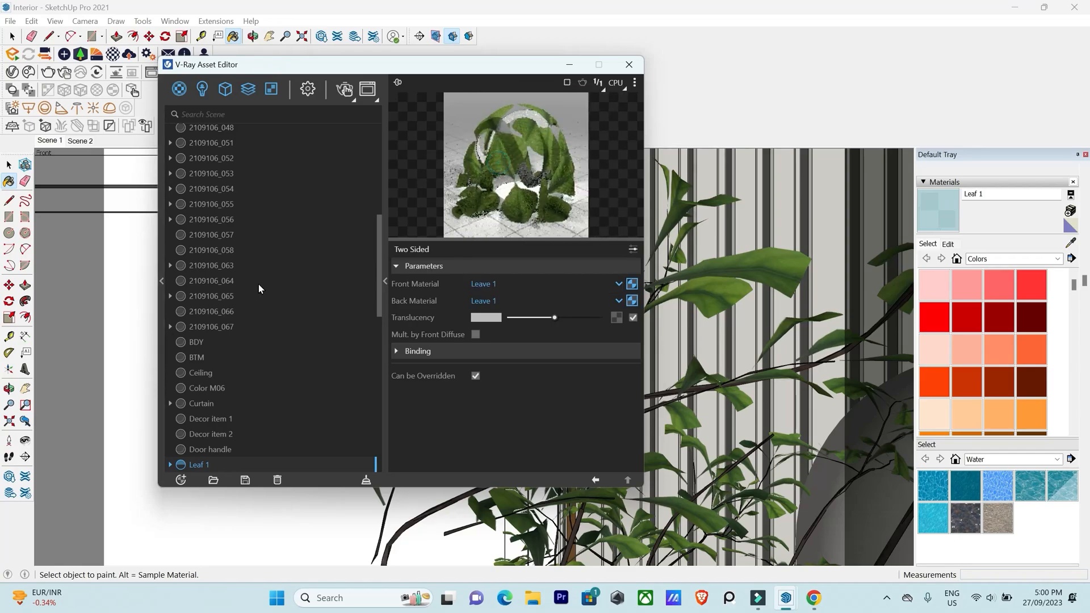
Assign Leave 2 as both the front and back material of the two-sided material Leaf 2.
scroll(250, 306, "down", 3)
left_click(204, 352)
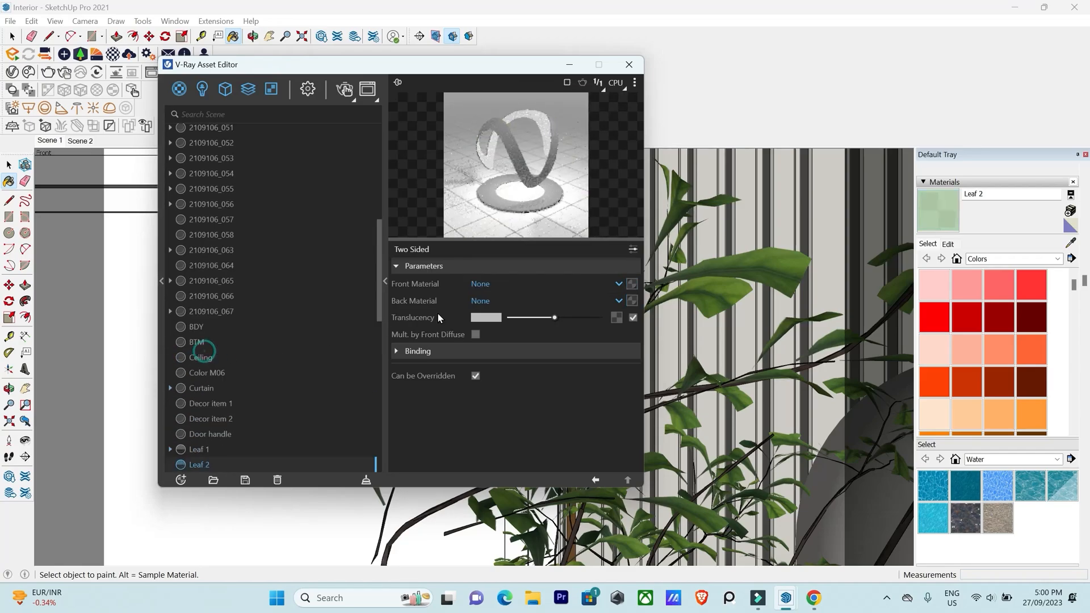
left_click(491, 281)
scroll(512, 353, "down", 6)
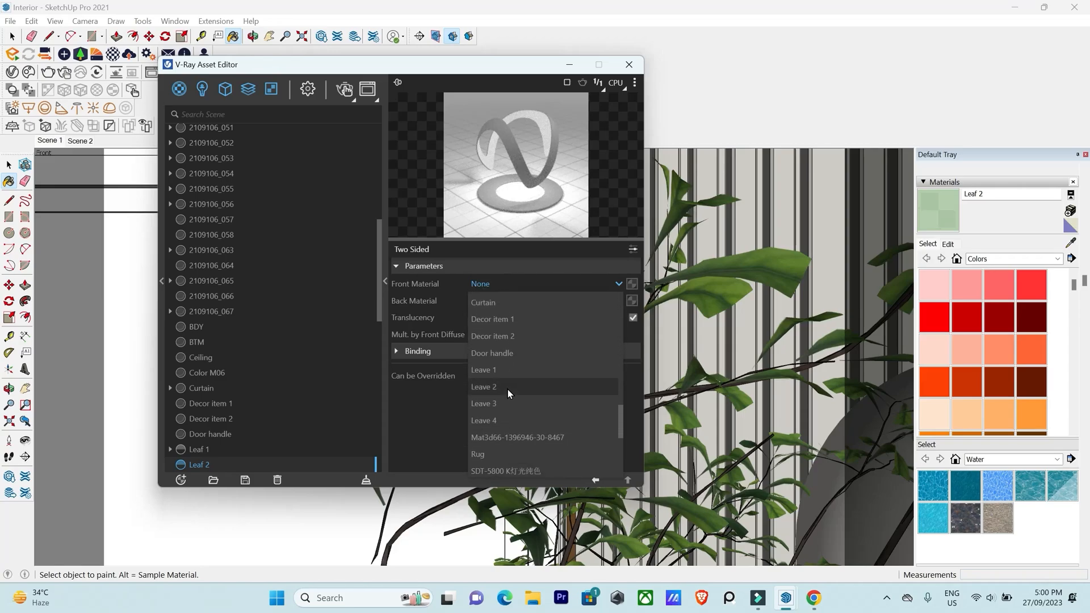
left_click(498, 384)
left_click(481, 298)
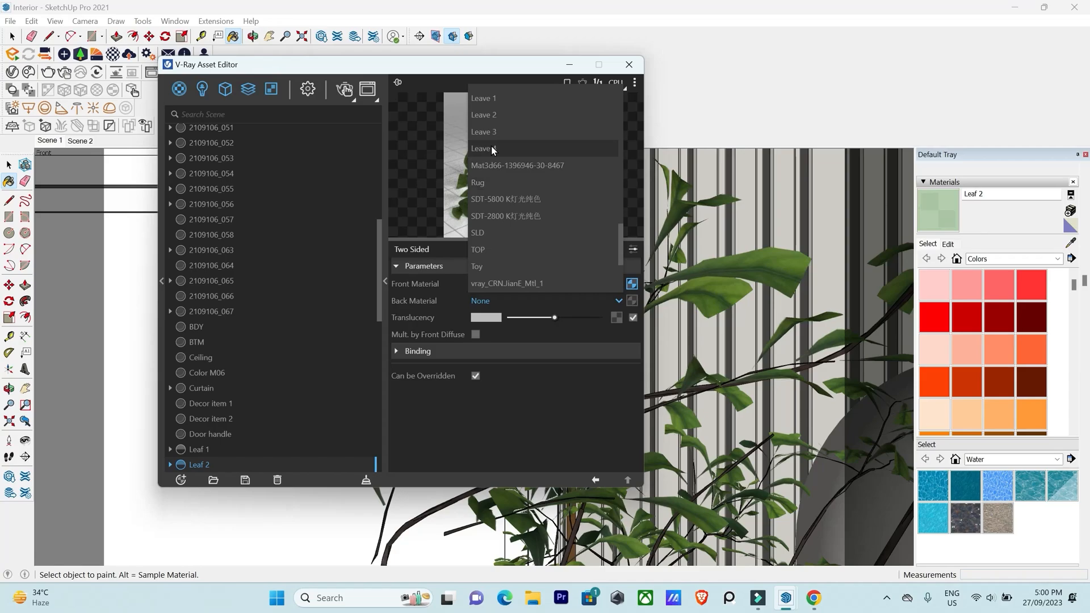
left_click(492, 116)
Assign Leave 3 as both the front and back material of the two-sided material Leaf 3.
scroll(264, 341, "down", 2)
left_click(199, 416)
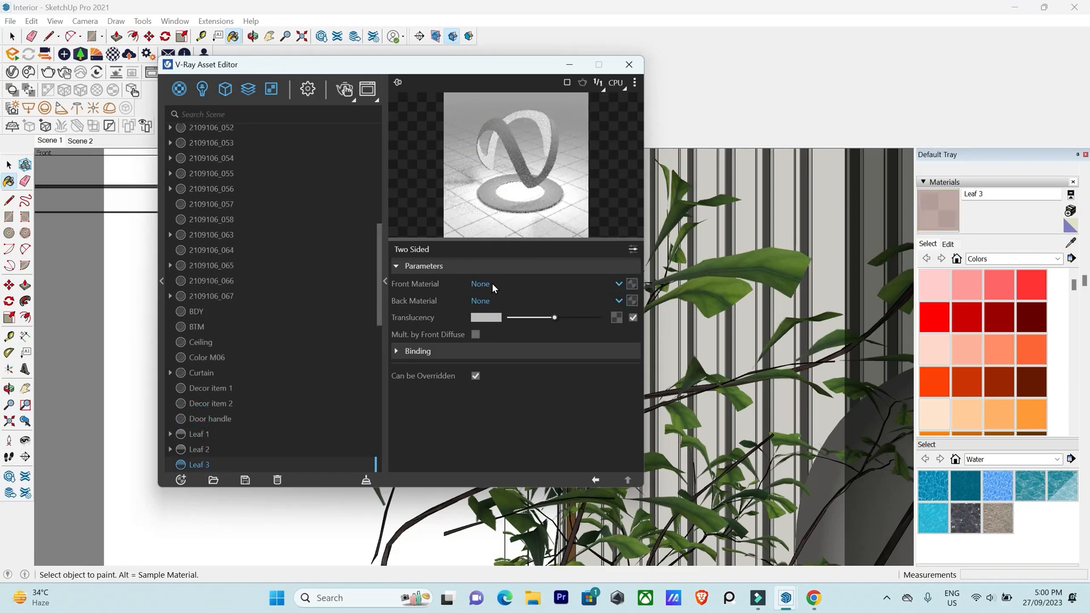
left_click(480, 284)
scroll(488, 392, "down", 3)
scroll(489, 397, "down", 5)
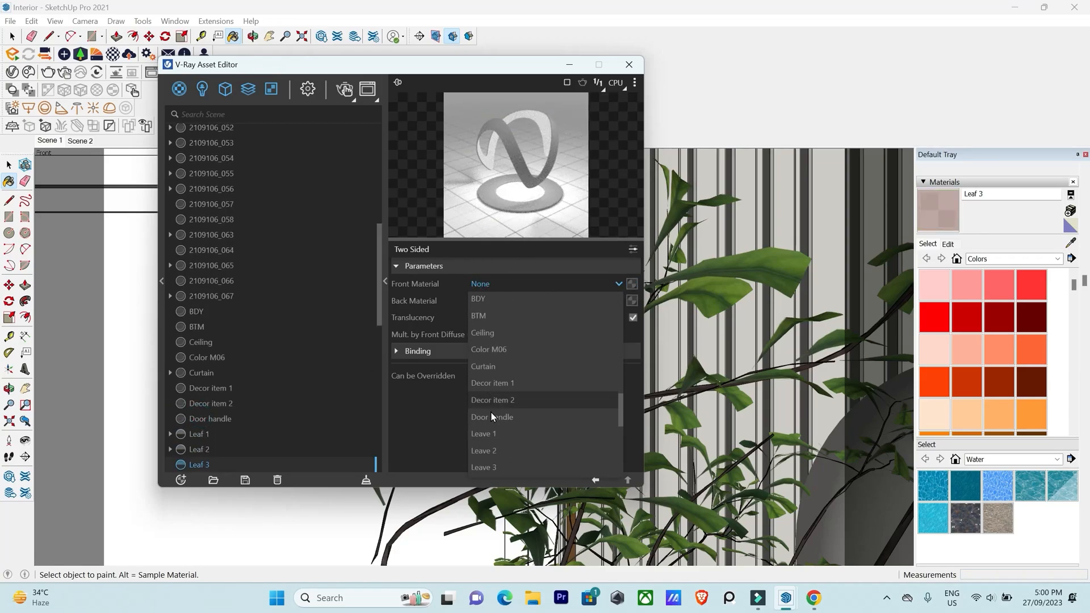
left_click(489, 406)
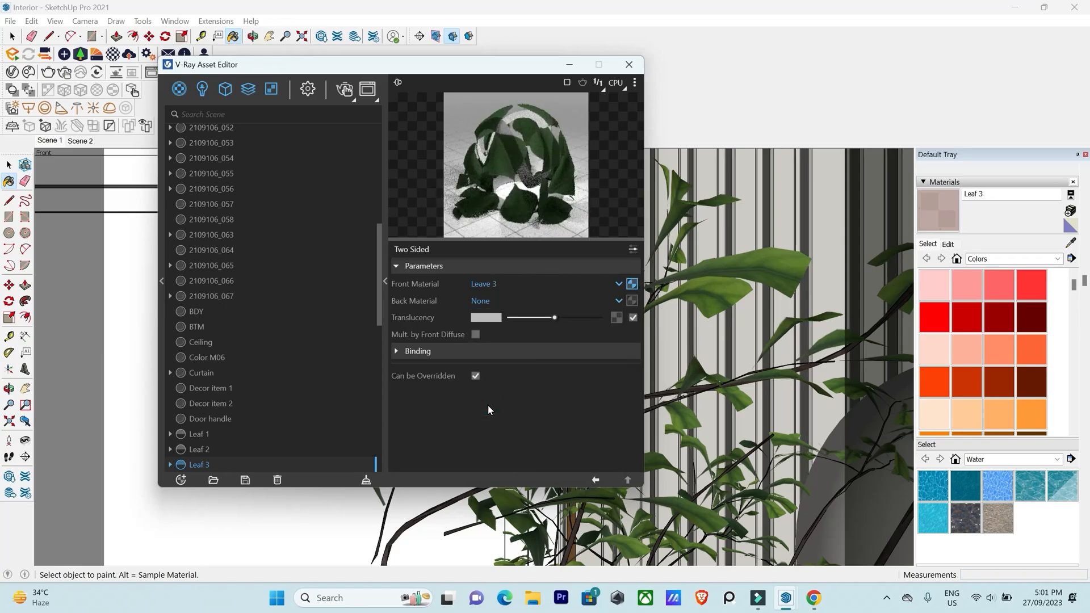
left_click(492, 302)
scroll(520, 216, "down", 8)
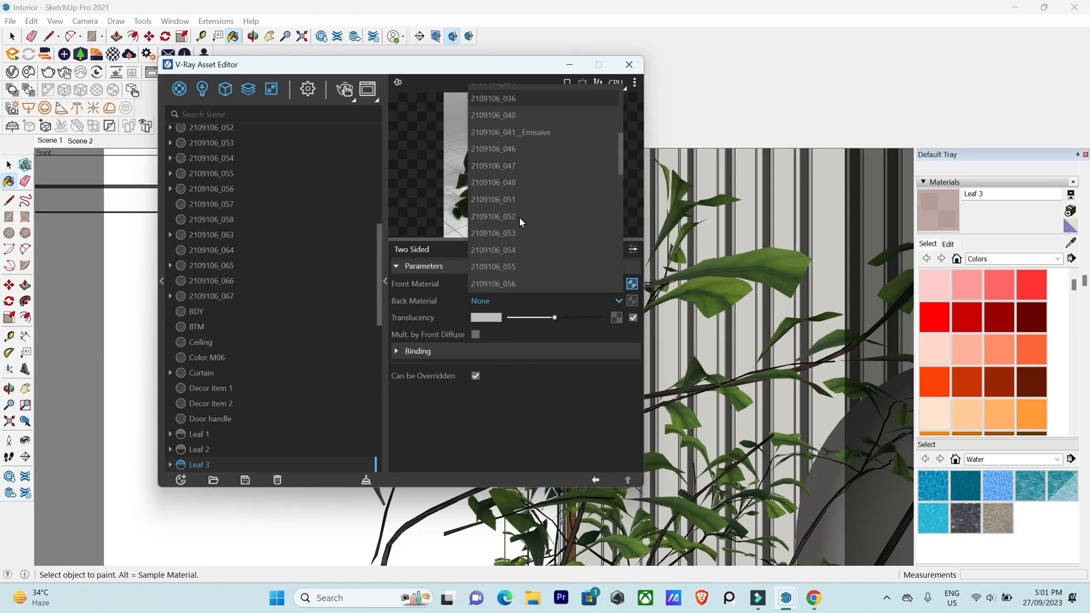
left_click(515, 217)
Assign Leave 4 as both the front and back material of the two-sided material Leaf 4.
scroll(214, 389, "down", 3)
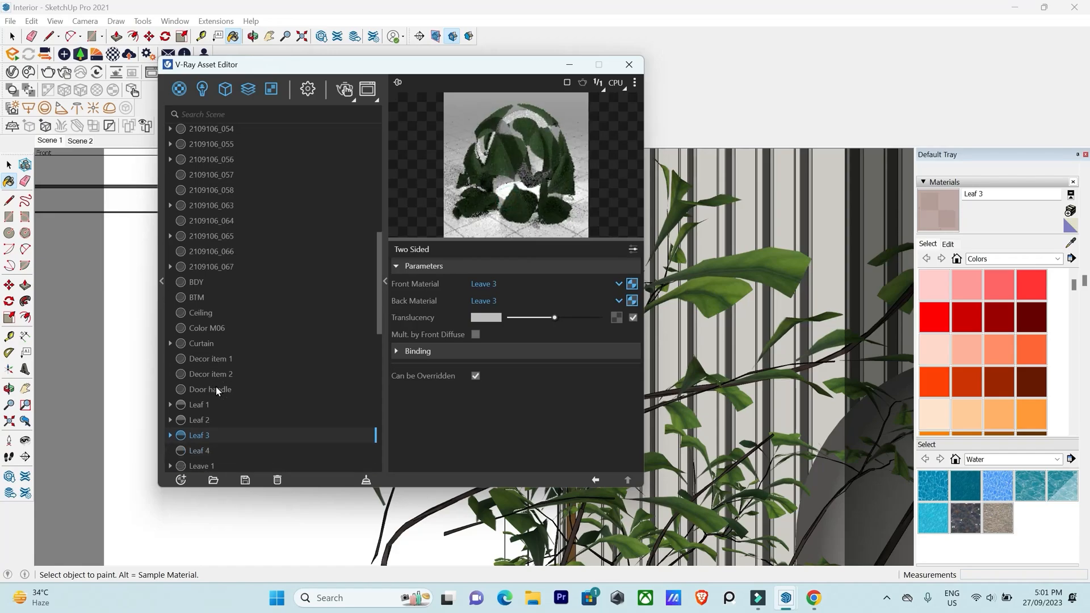
left_click(209, 350)
left_click(494, 281)
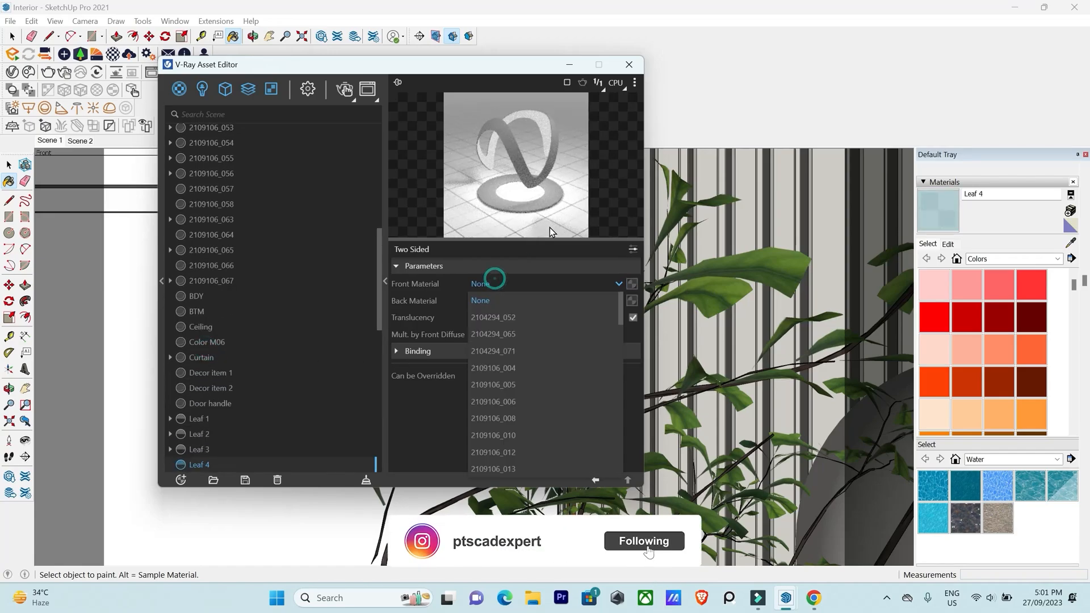
left_click(482, 283)
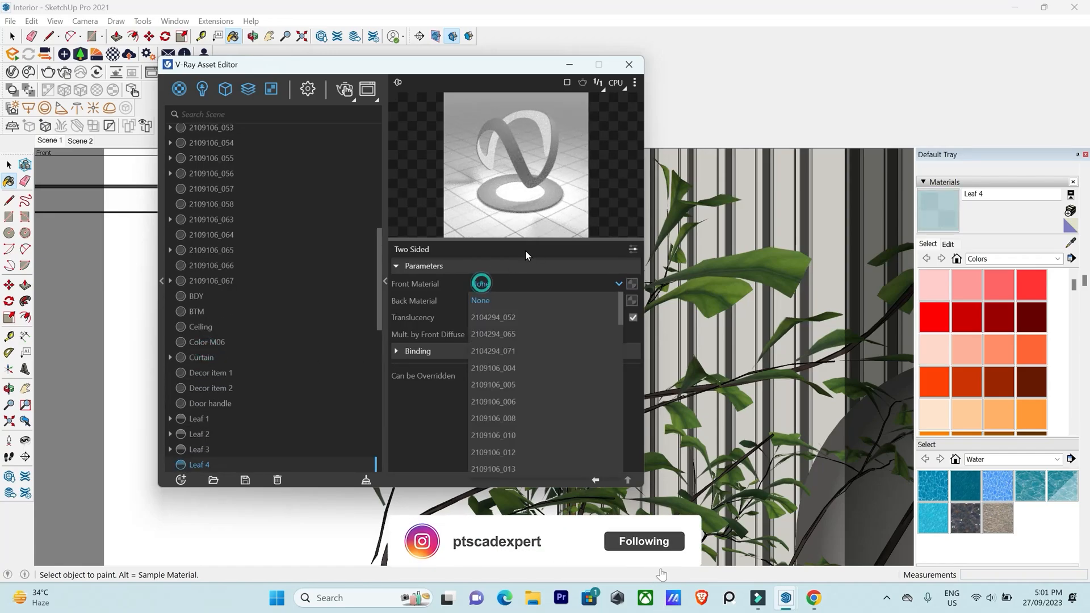
left_click(493, 288)
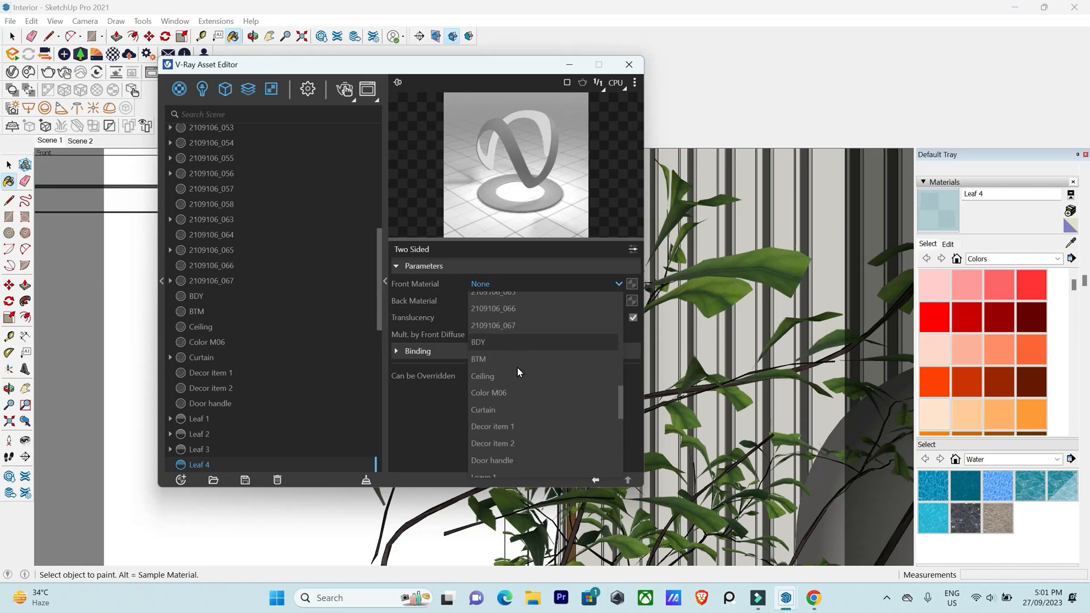
scroll(517, 369, "down", 2)
left_click(488, 352)
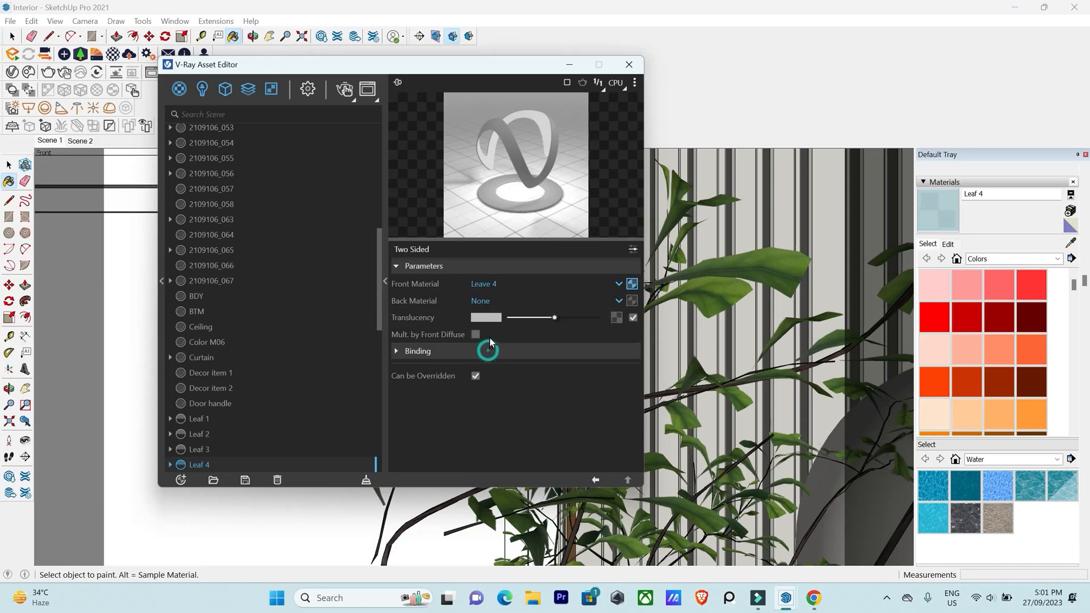
left_click(483, 302)
scroll(509, 244, "down", 4)
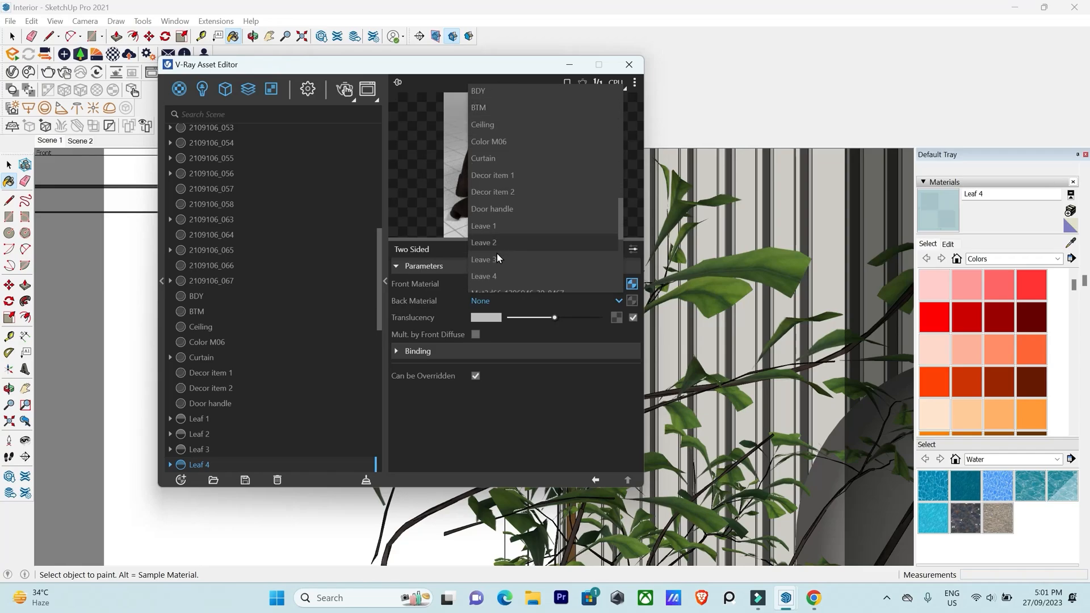
left_click(491, 274)
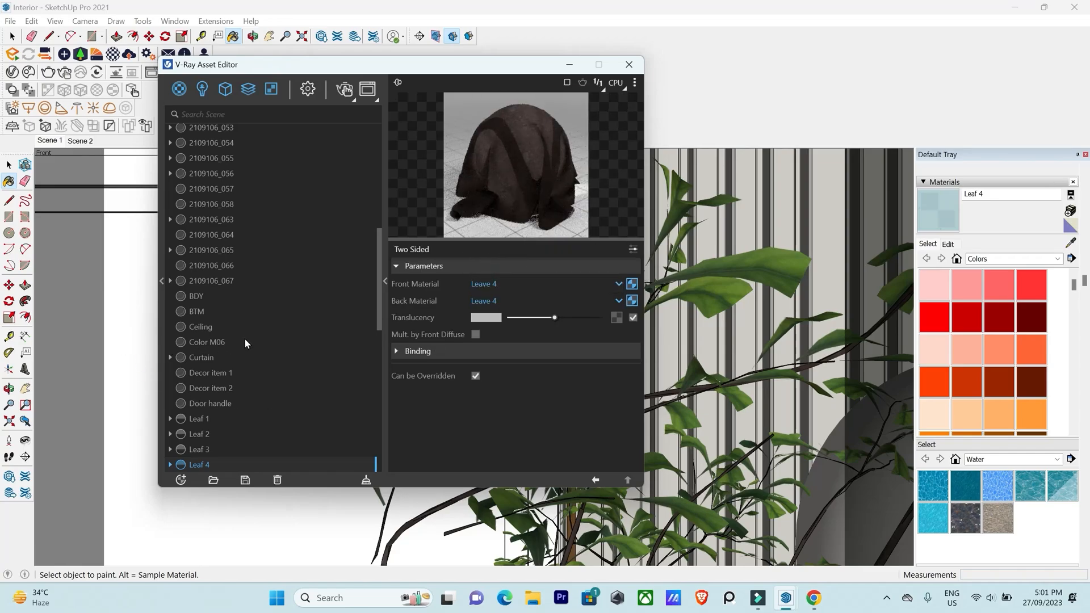
Check the Leave base materials and permanently delete the two-sided material Leaf 4.
scroll(246, 342, "down", 3)
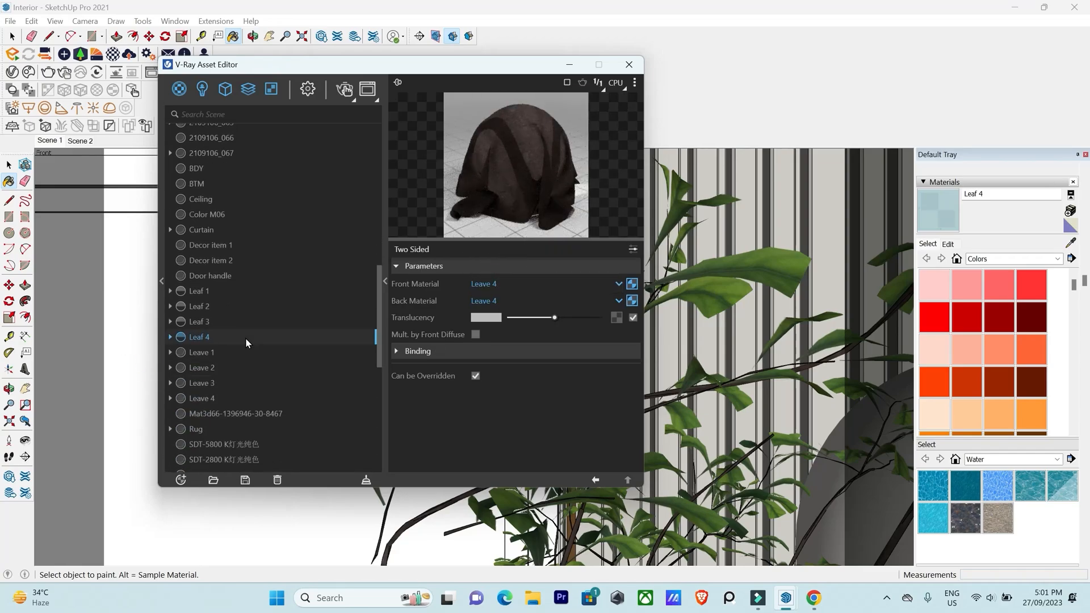
left_click(210, 353)
left_click(209, 383)
left_click(210, 398)
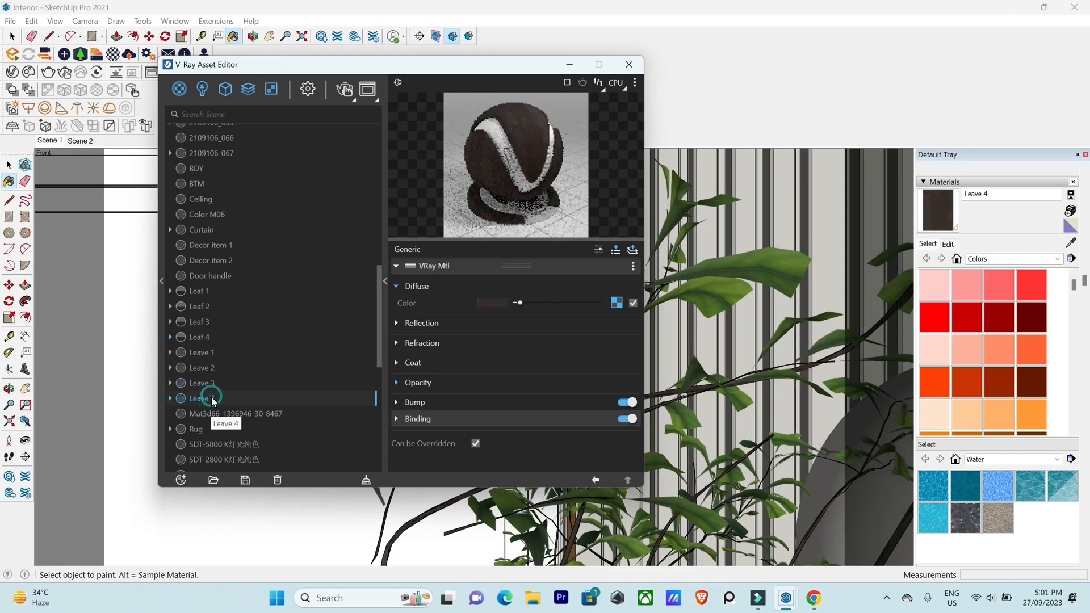
left_click(200, 339)
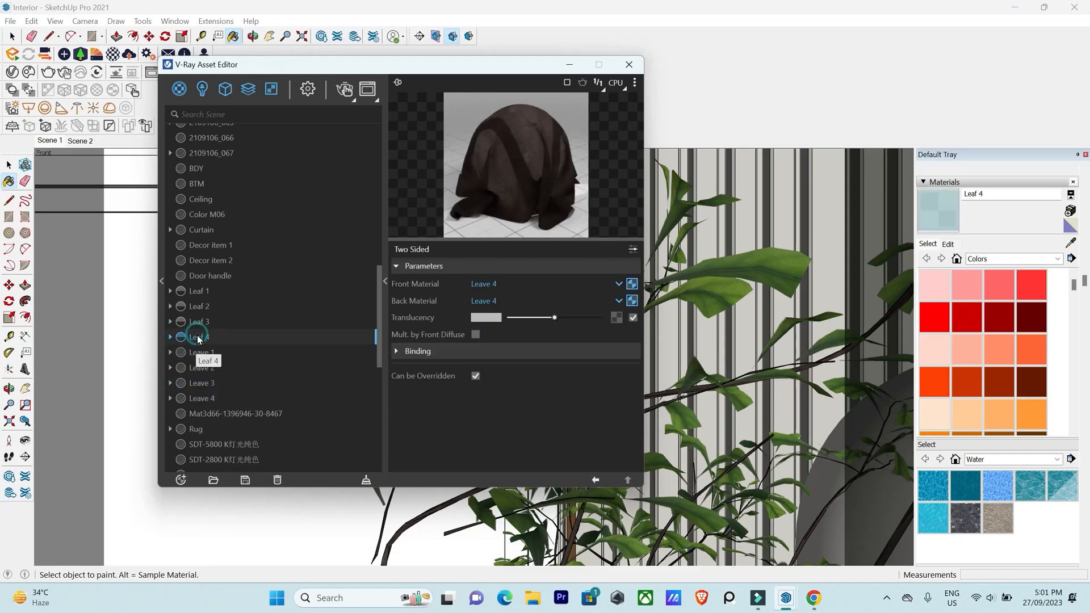
right_click(204, 337)
left_click(221, 324)
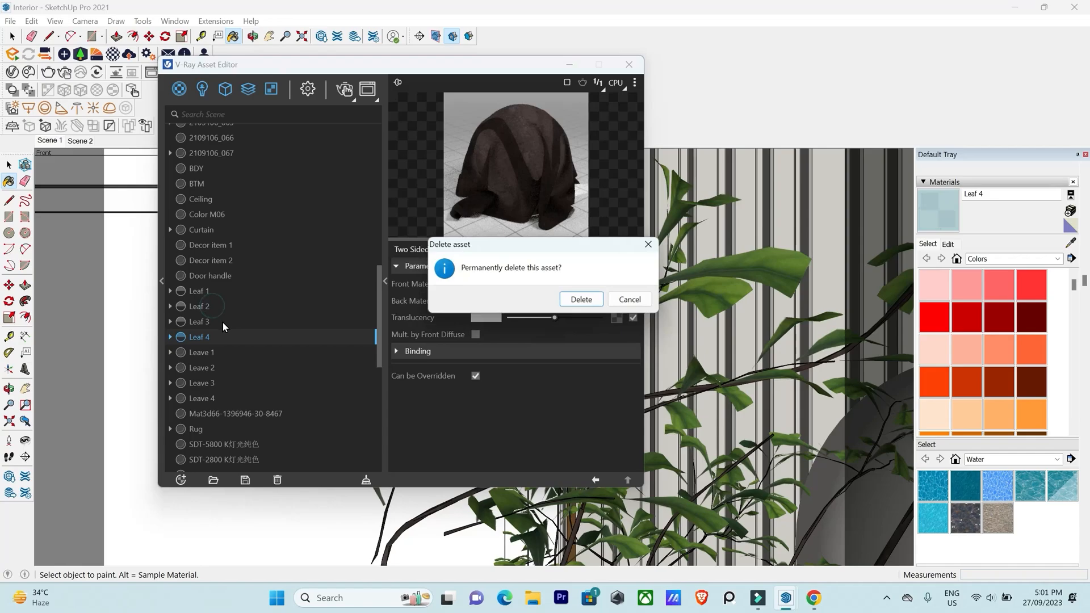
left_click(580, 299)
Uncover the plant, sample the Leave 2 material from one of its leaves, and select the scene objects that use it.
left_click_drag(429, 72, 897, 124)
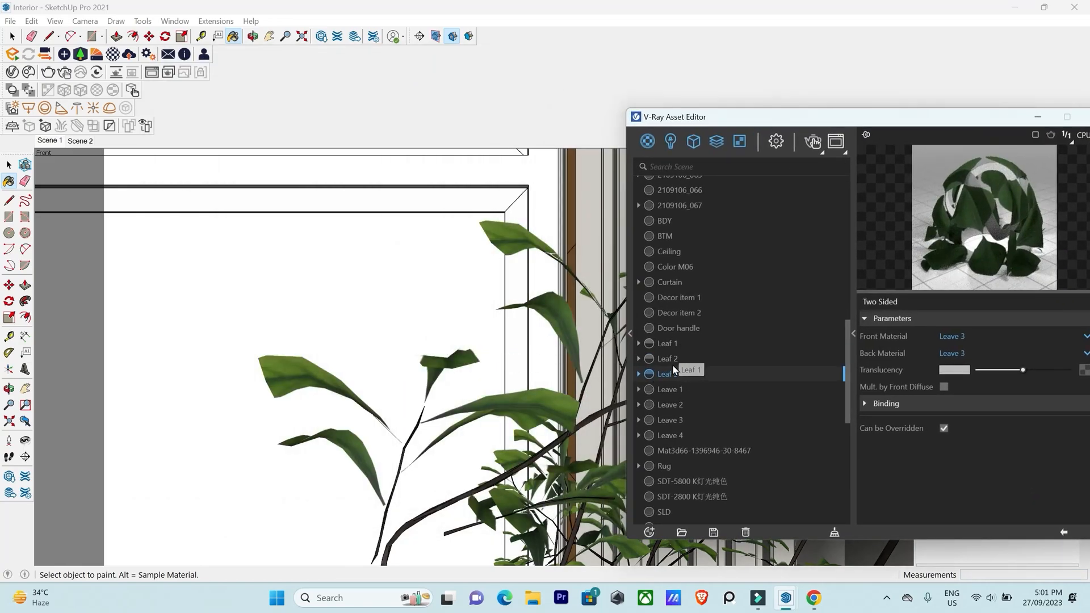
key("alt")
left_click(555, 308, "alt")
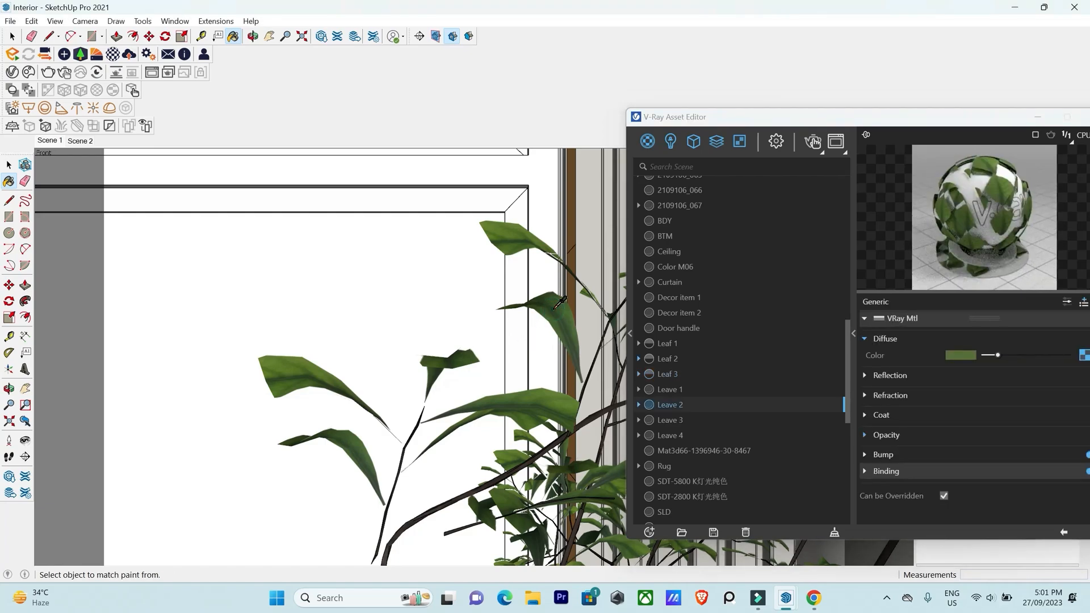
right_click(659, 400)
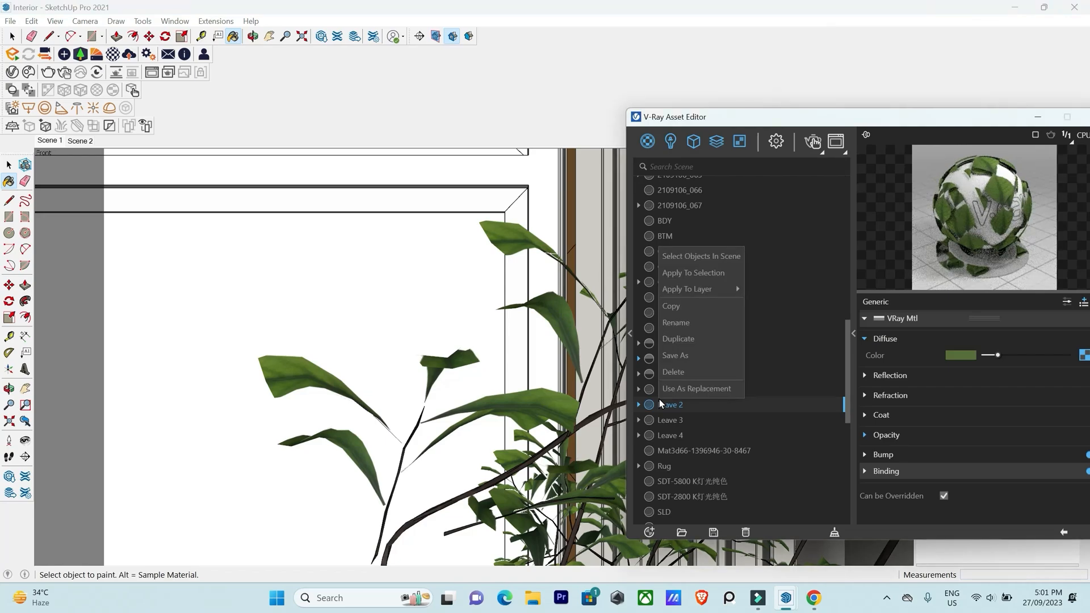
left_click(723, 262)
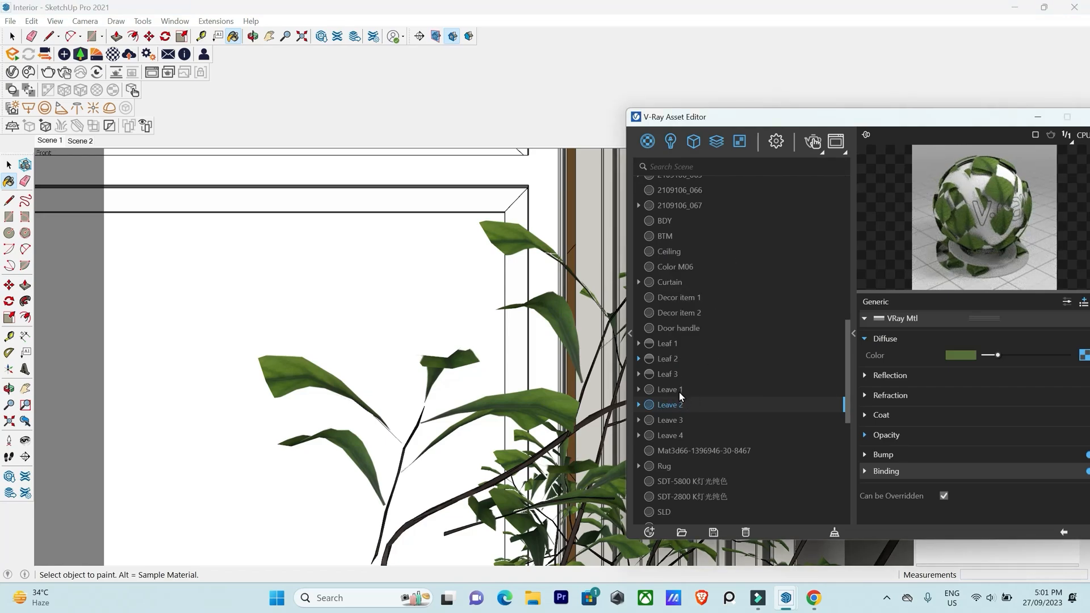
Use the two-sided material Leaf 2 as the replacement material for the leaves.
left_click(674, 360)
right_click(674, 360)
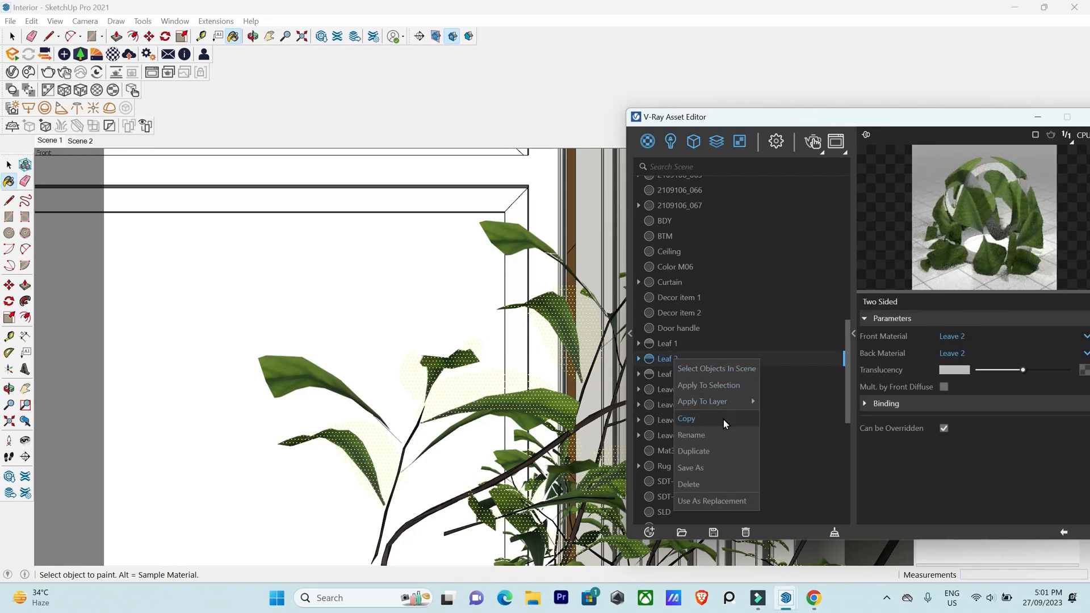
left_click(710, 501)
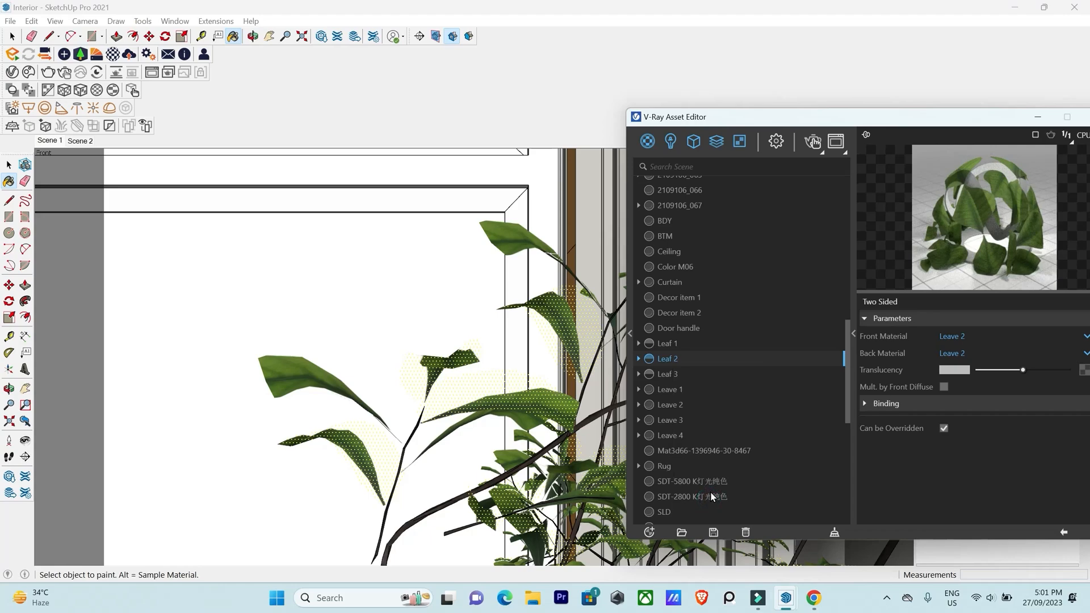
Select the scene objects that use Leave 3 and use the two-sided material Leaf 3 as their replacement.
left_click(678, 421)
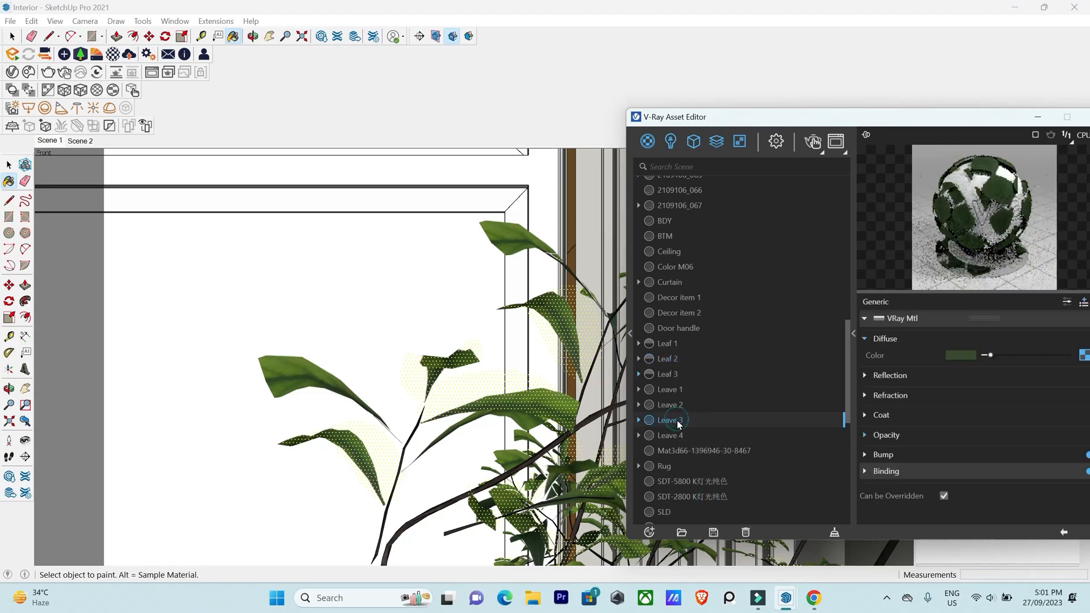
right_click(678, 422)
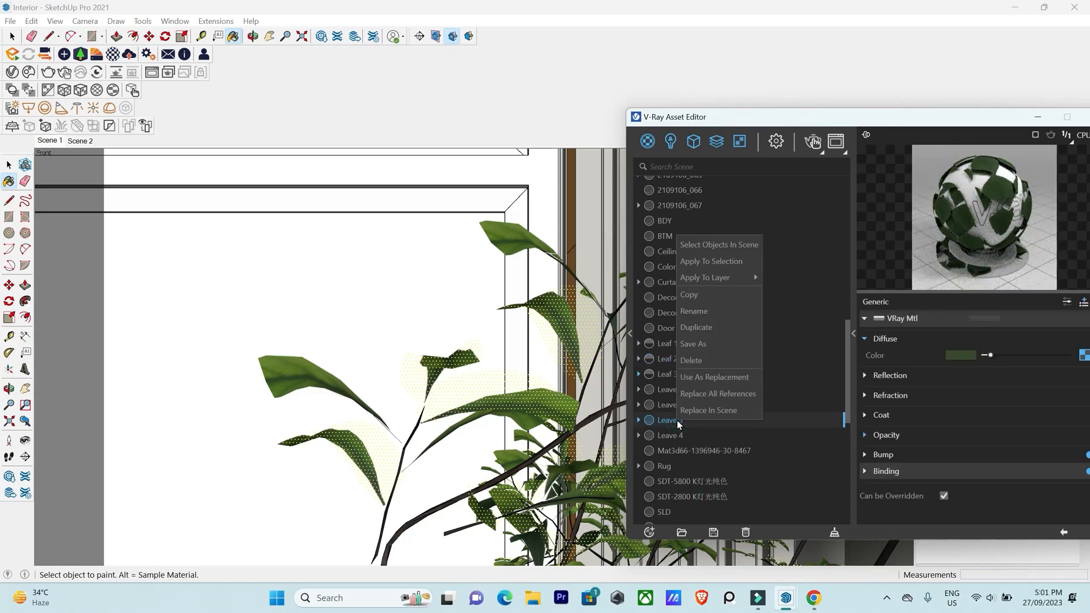
left_click(726, 245)
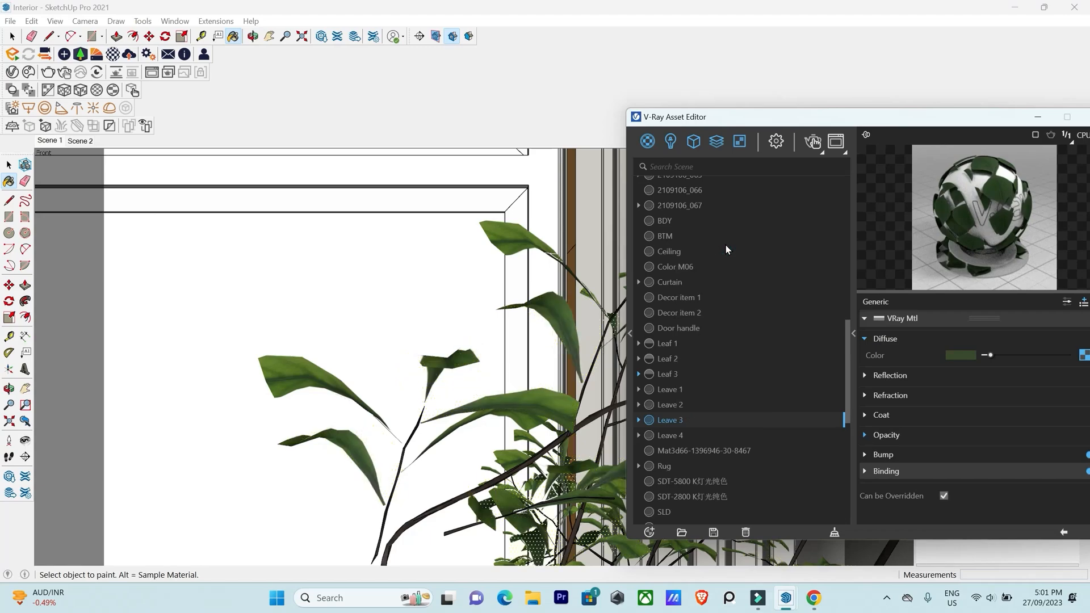
right_click(670, 374)
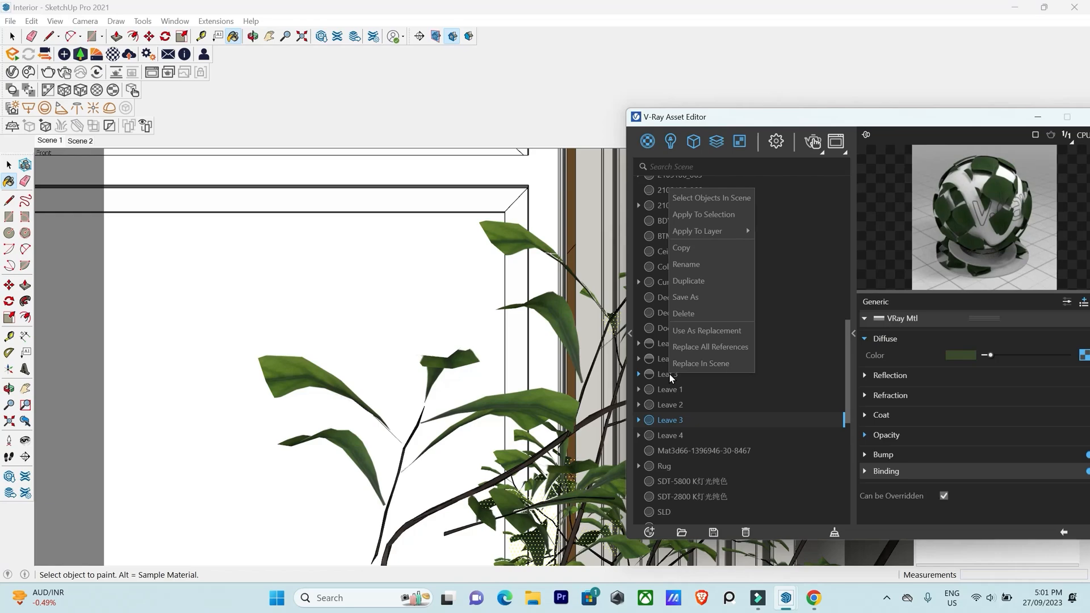
left_click(697, 334)
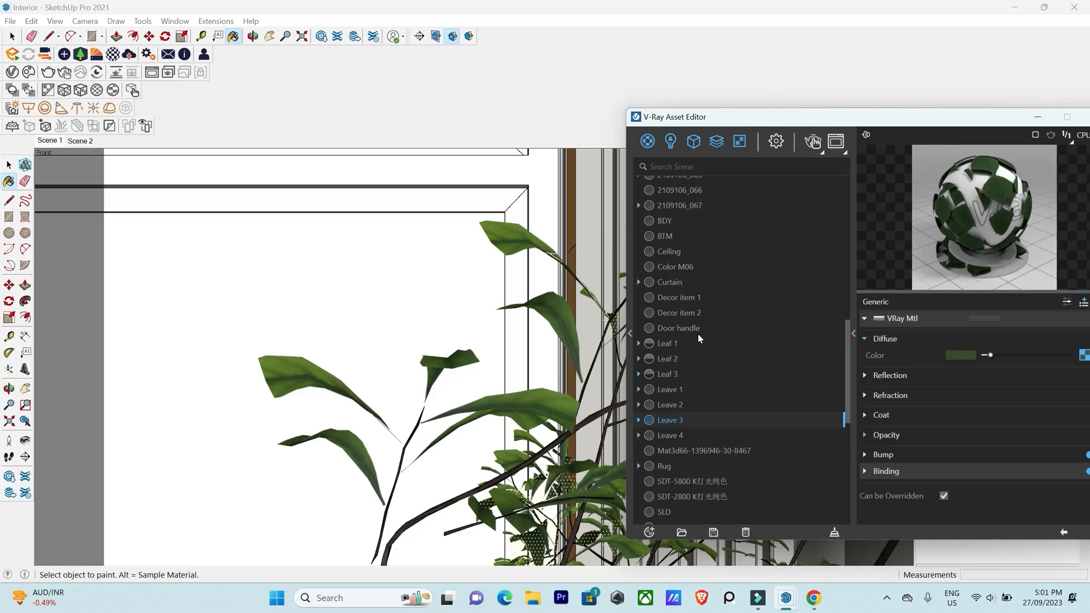
Select the scene objects that use Leave 1, use the two-sided material Leaf 1 as their replacement, and clear the selection.
left_click(674, 388)
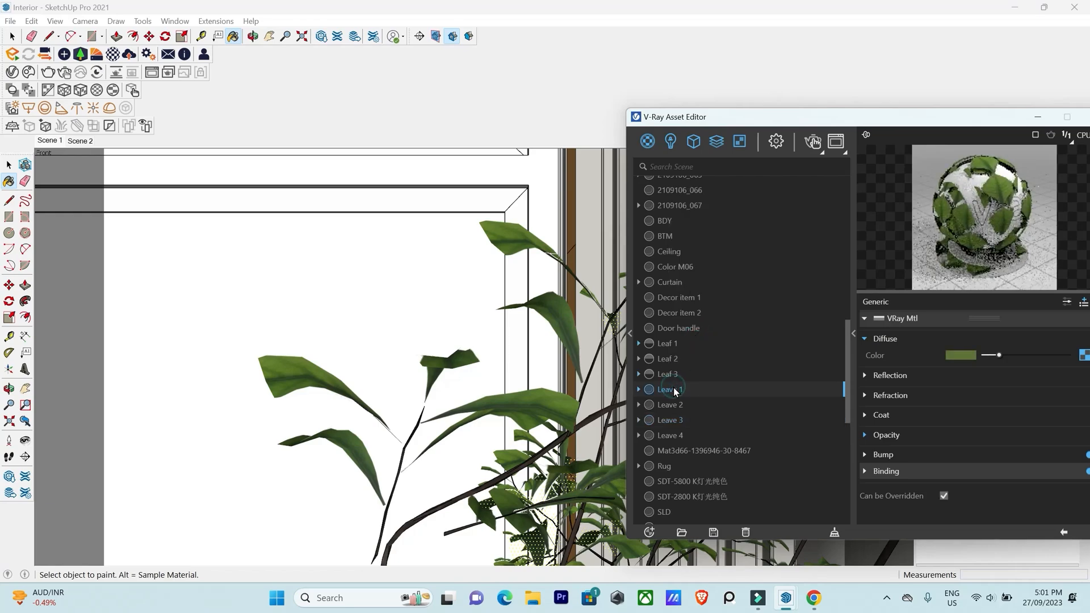
right_click(674, 389)
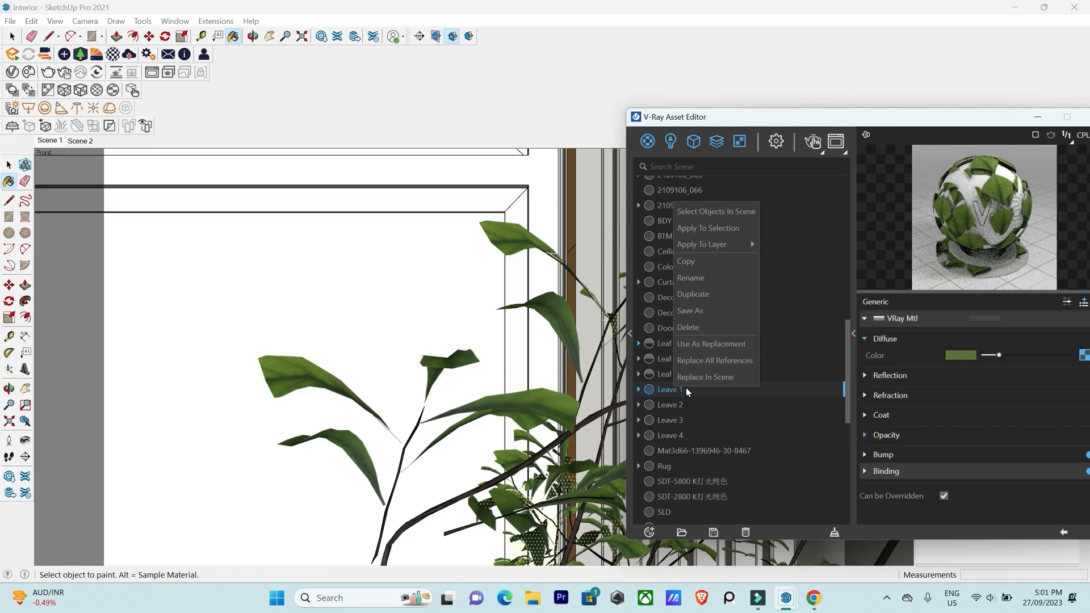
left_click(715, 216)
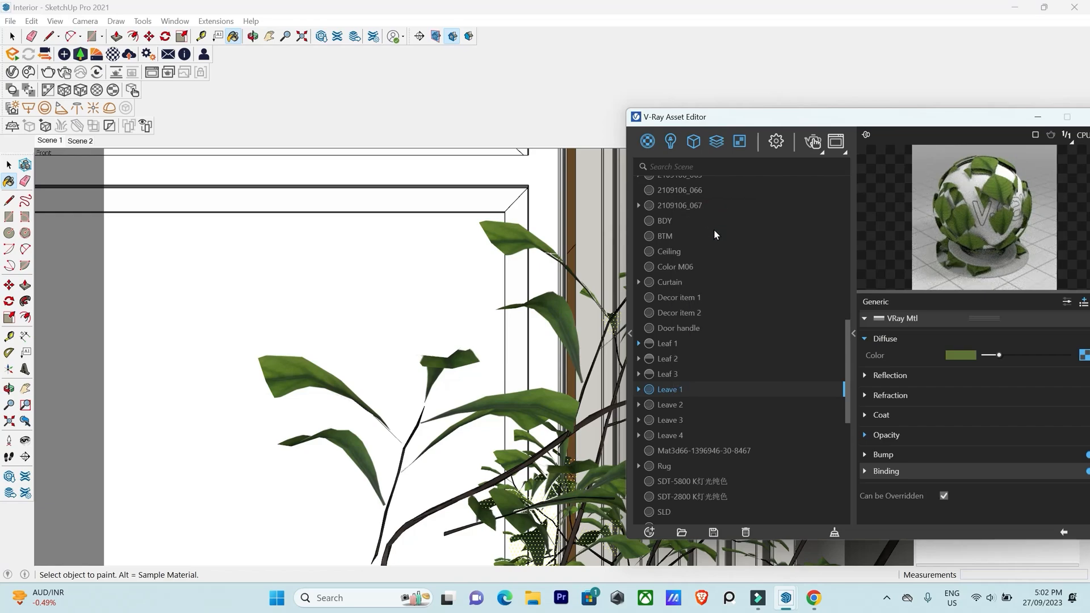
right_click(673, 343)
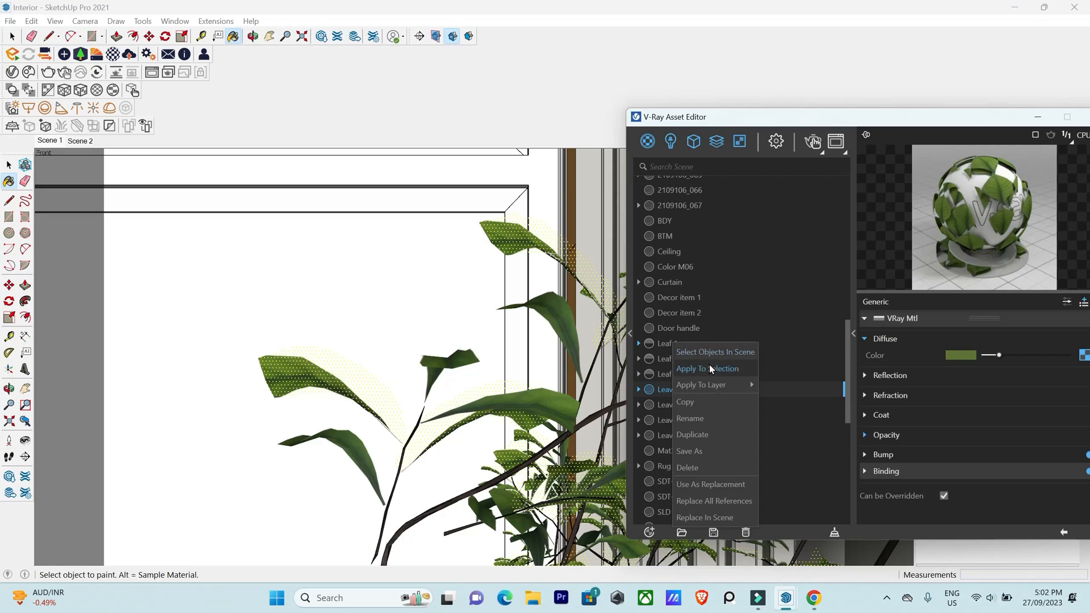
left_click(707, 483)
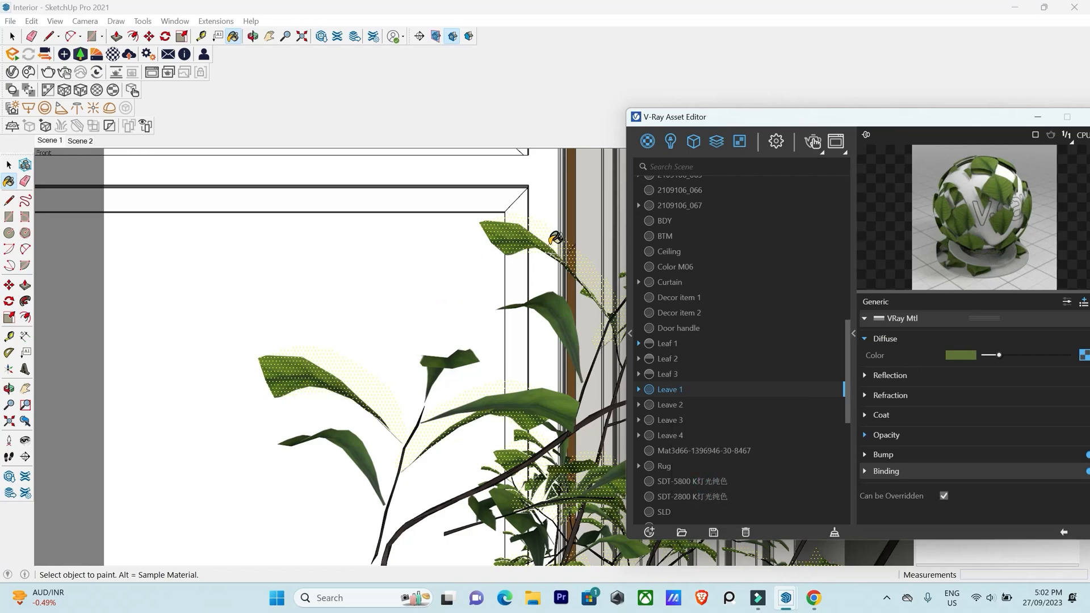
left_click_drag(793, 117, 658, 108)
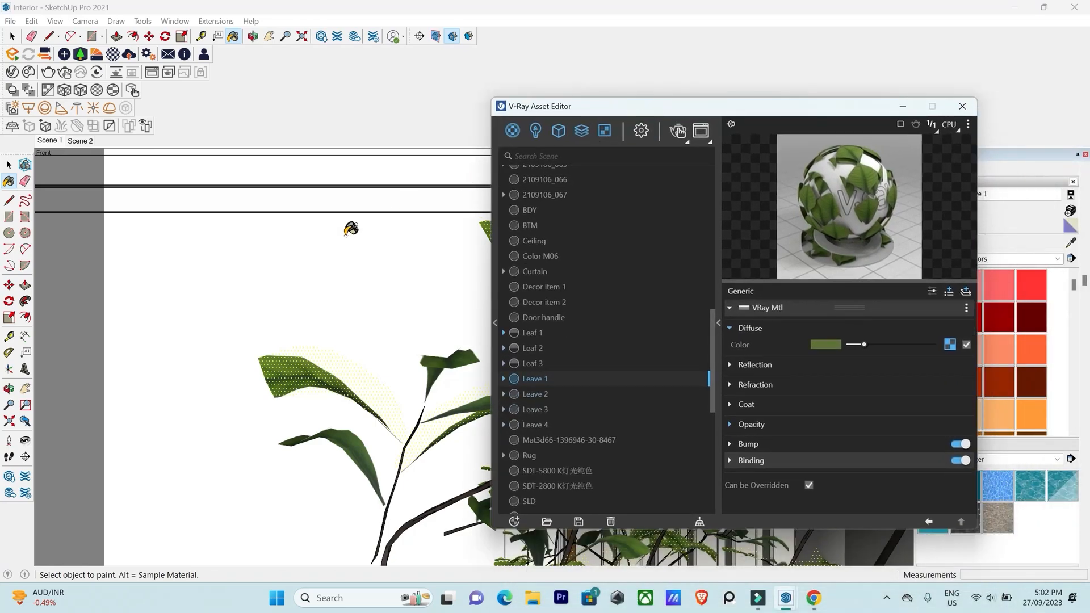
left_click(10, 36)
left_click_drag(356, 284, 405, 336)
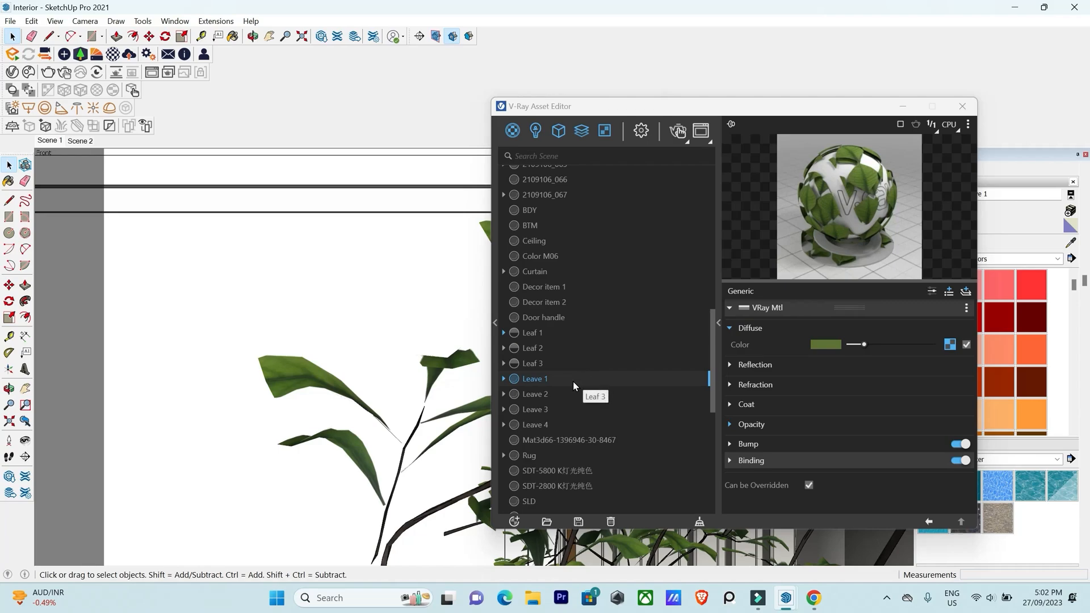
Rename the material Two Sided as "Two Sided curtain material".
scroll(574, 380, "down", 4)
left_click(546, 357)
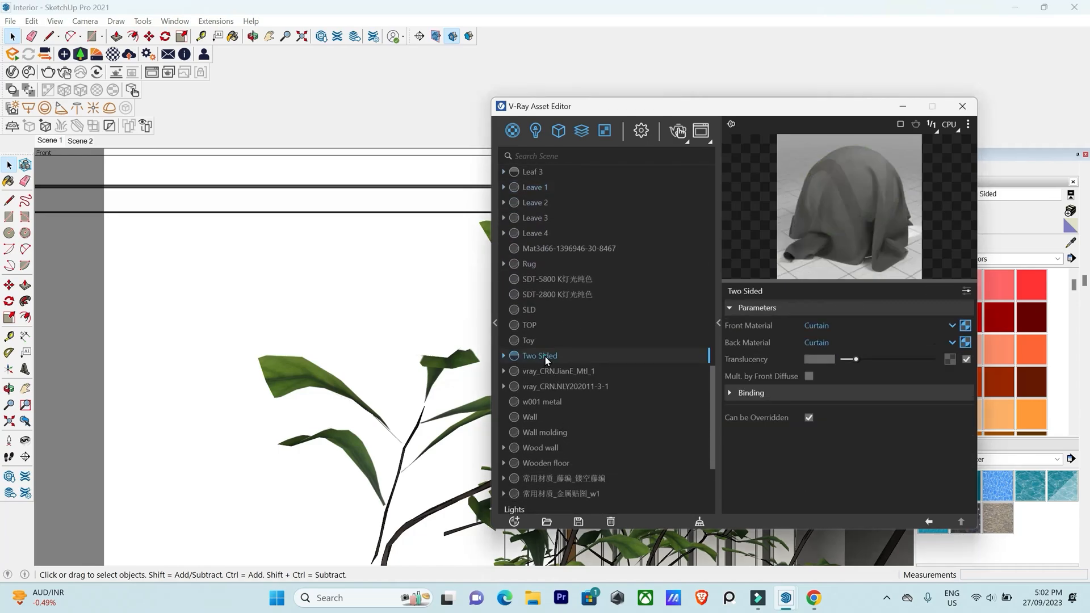
left_click(545, 356)
type("C")
left_click(578, 355)
key("Escape")
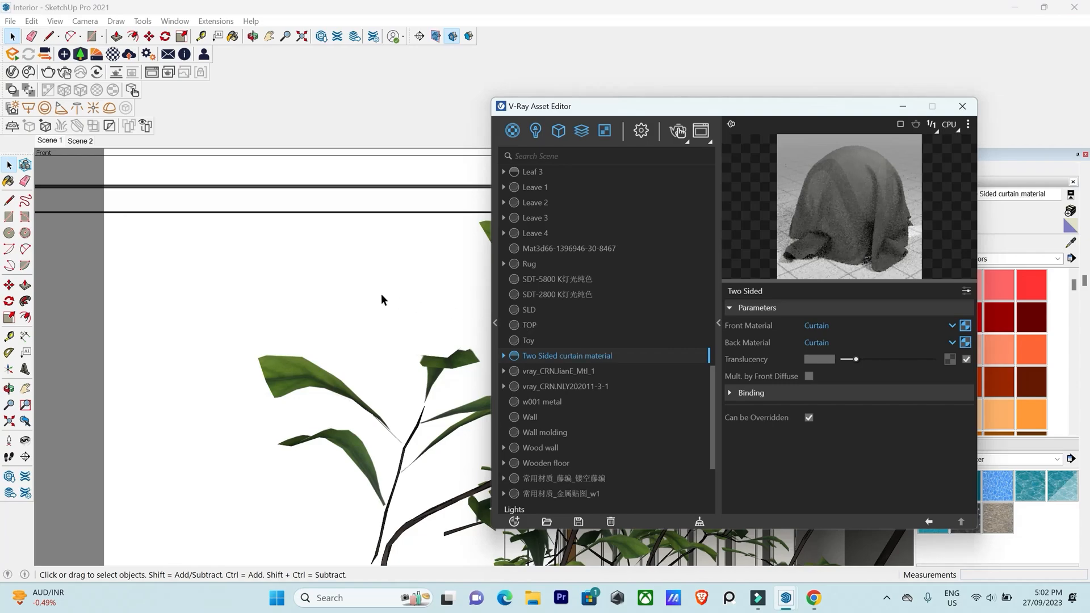
left_click(381, 277)
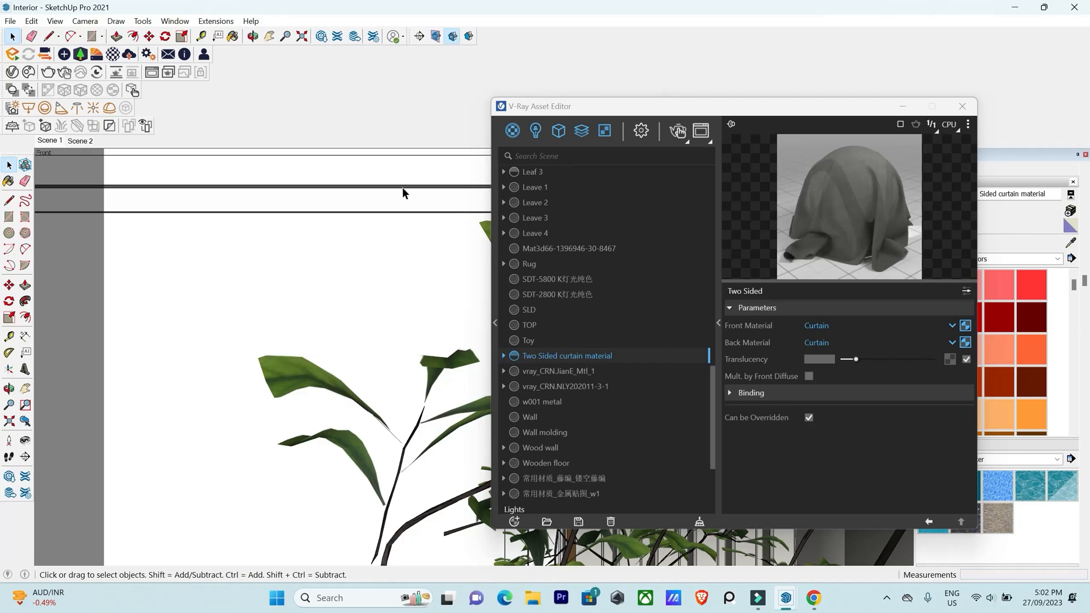
Select the scene objects that use the Curtain material and bring the window curtain into view.
scroll(290, 341, "down", 10)
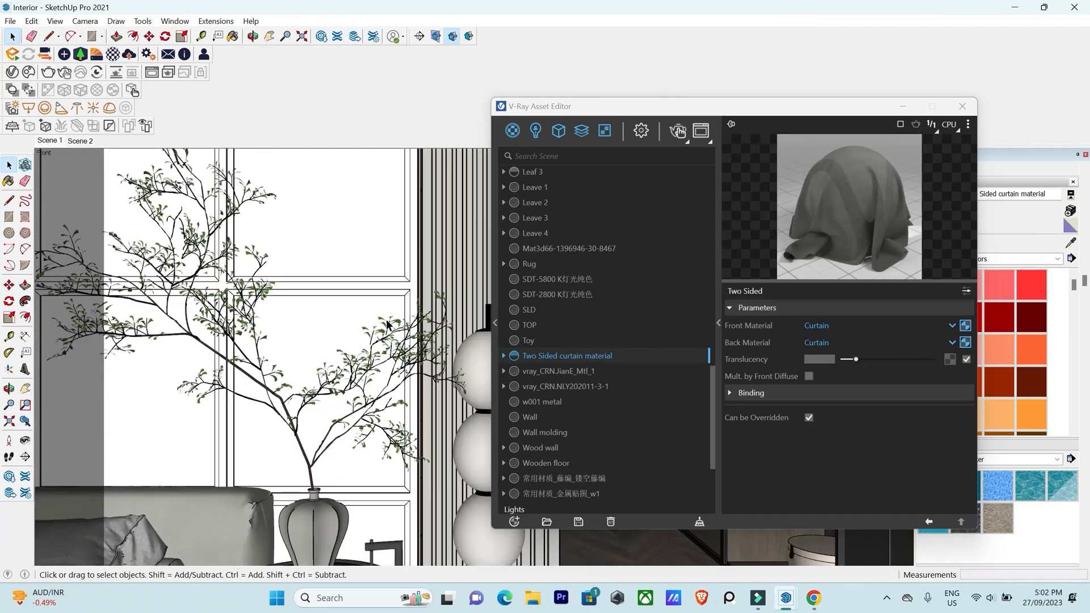
scroll(581, 261, "up", 4)
scroll(581, 262, "up", 2)
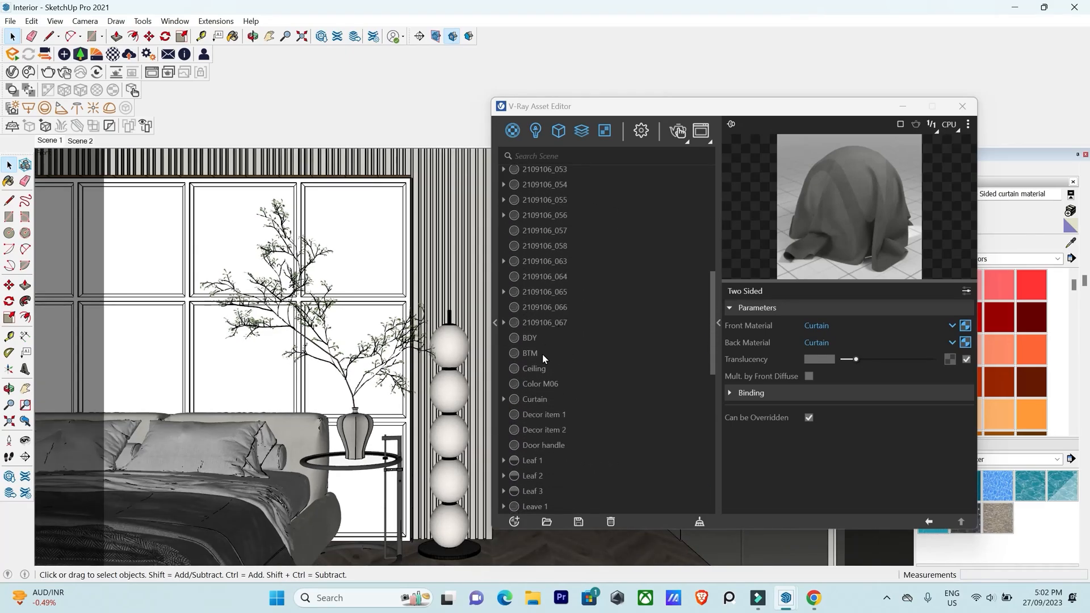
left_click(540, 397)
right_click(539, 397)
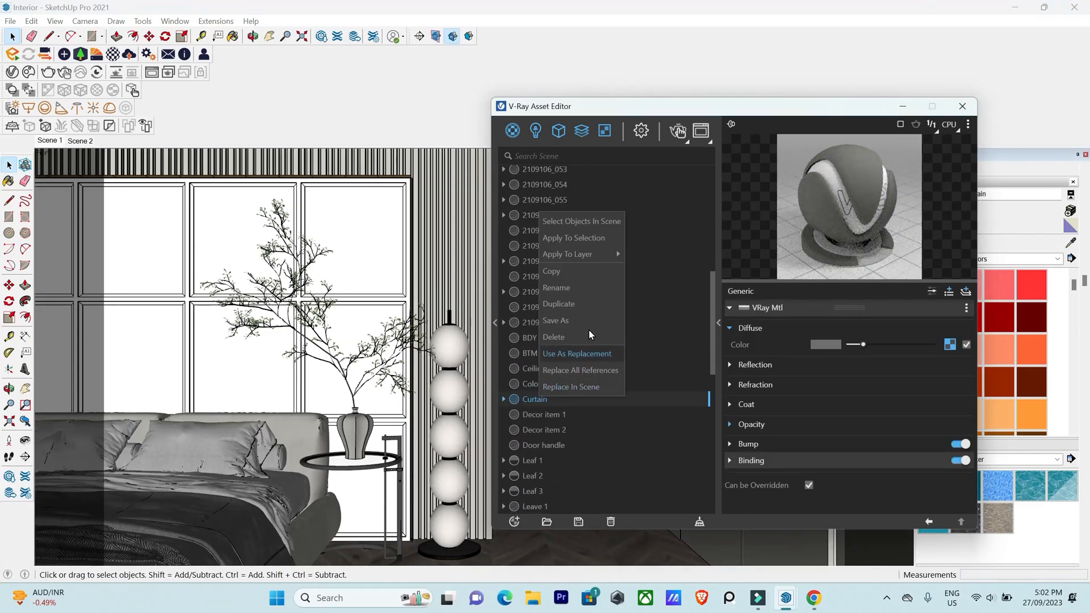
left_click(582, 220)
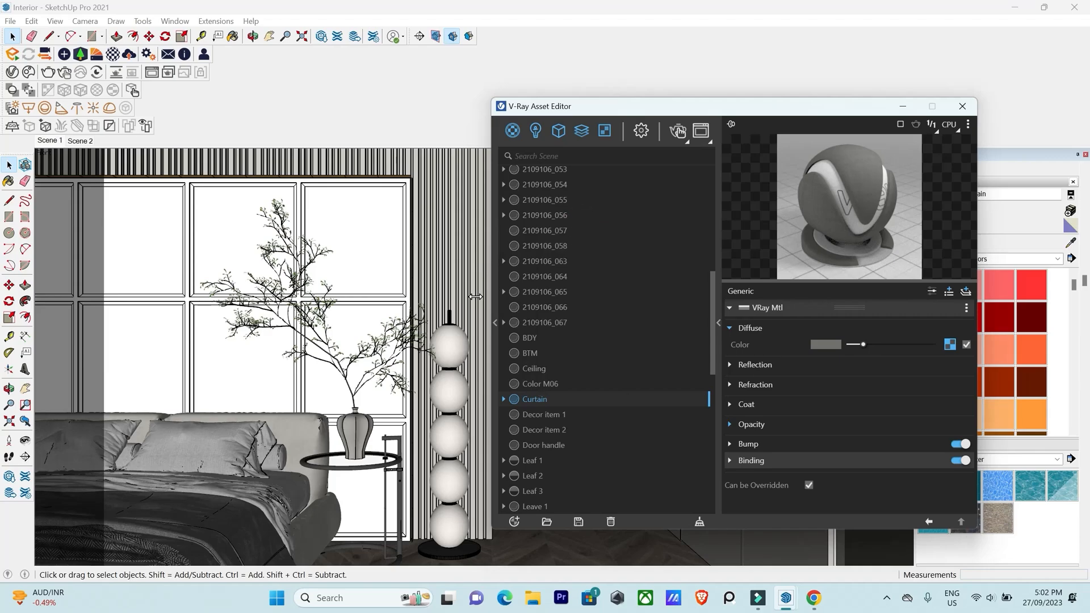
scroll(469, 298, "down", 5)
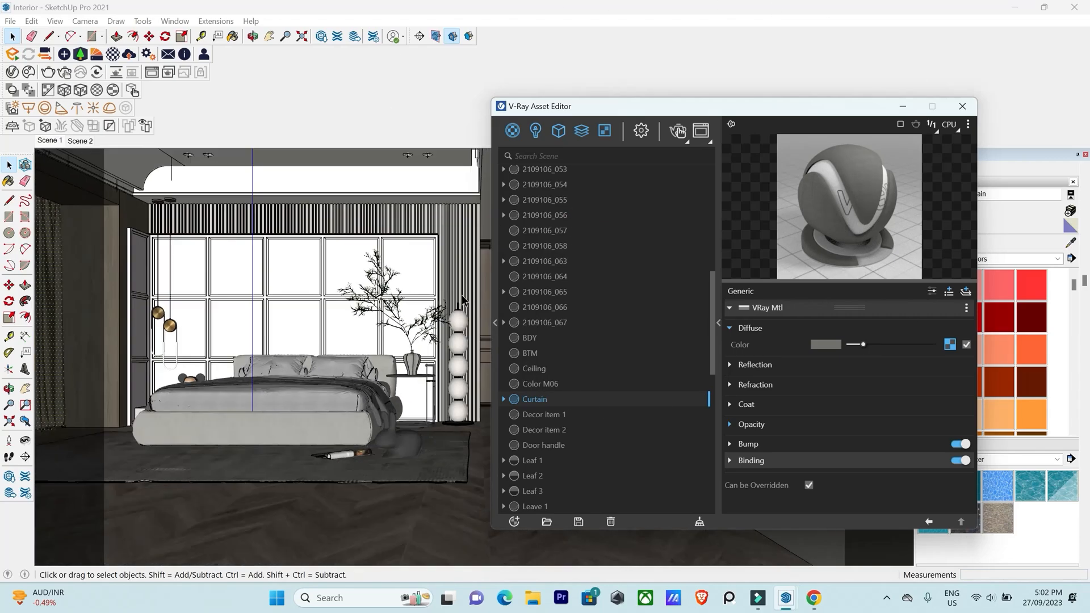
scroll(416, 321, "up", 5)
Use Two Sided curtain material as the replacement material for the selected curtains and return to the Scene 1 view.
scroll(626, 350, "down", 10)
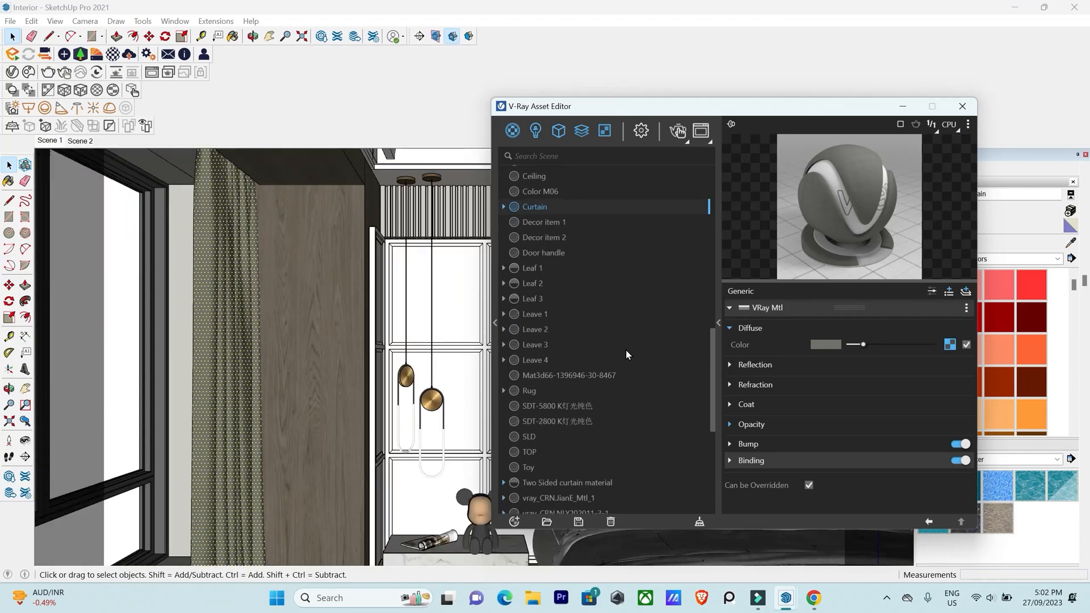
scroll(546, 251, "up", 2)
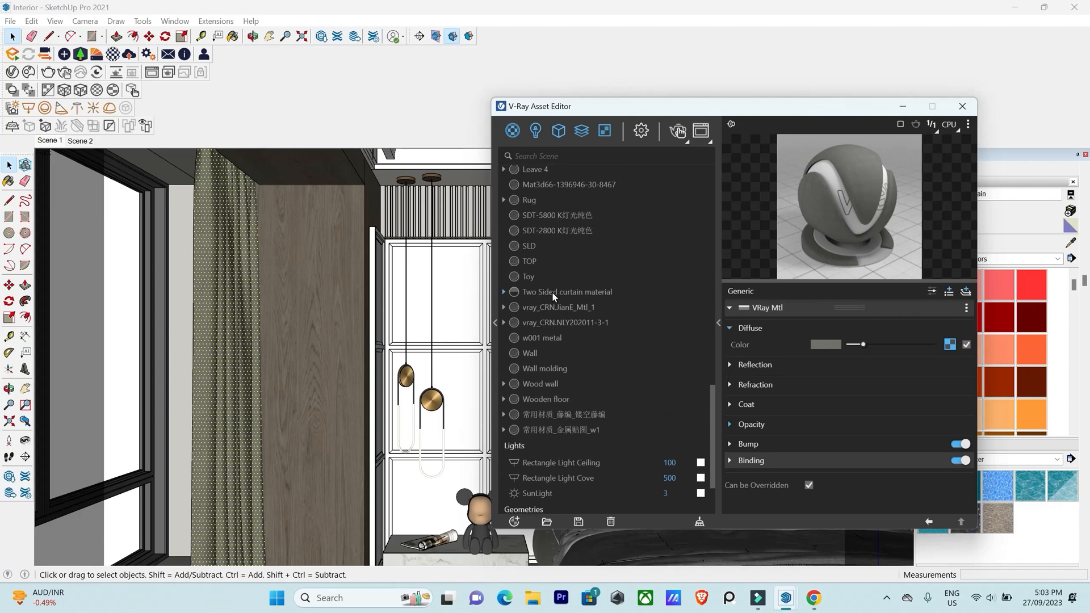
left_click(552, 292)
right_click(557, 294)
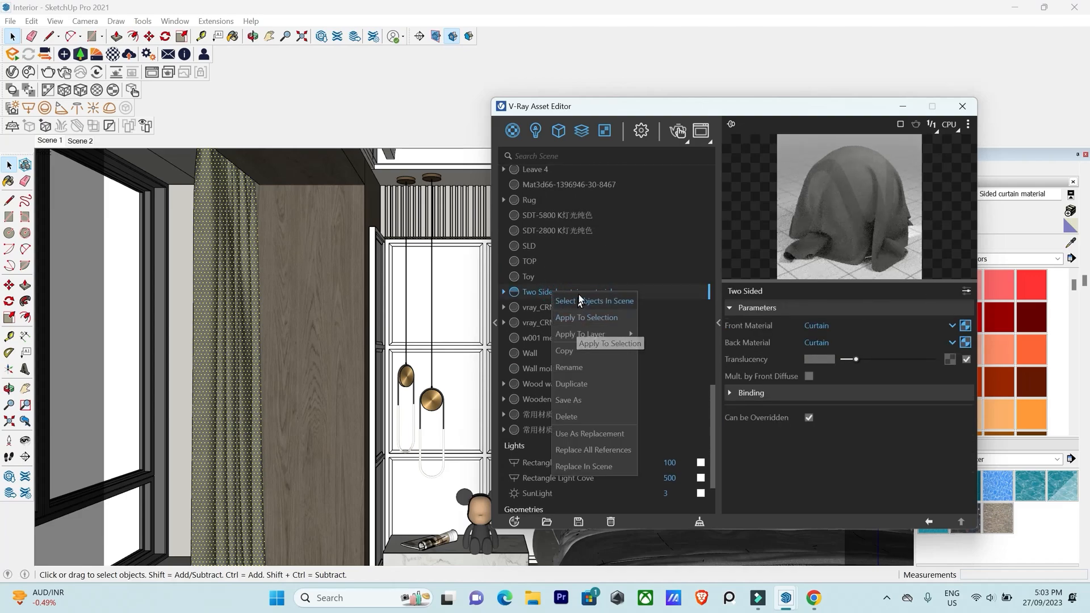
left_click(580, 443)
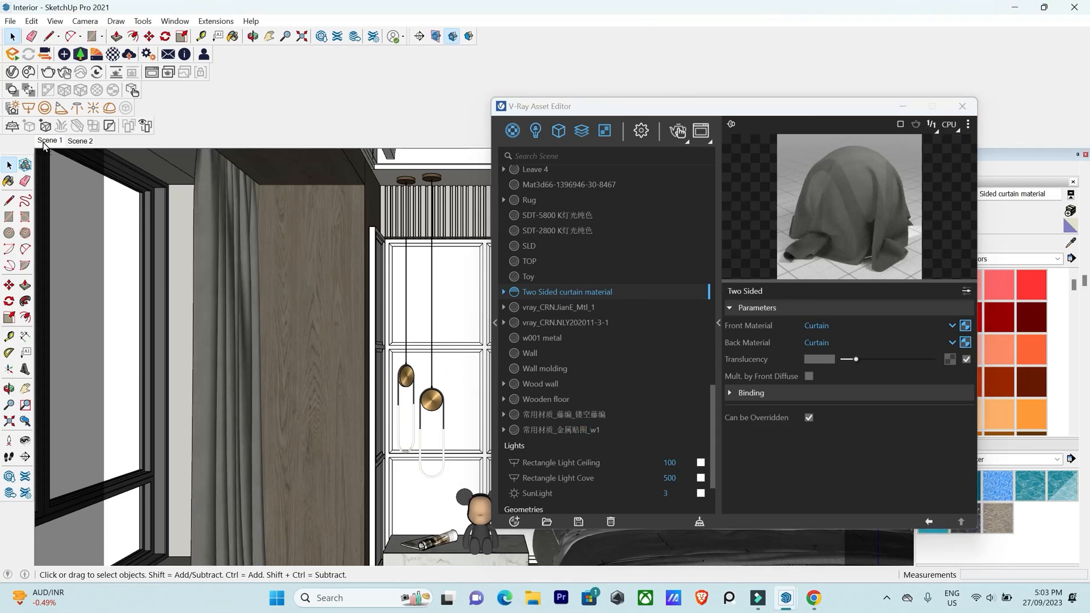
left_click(59, 142)
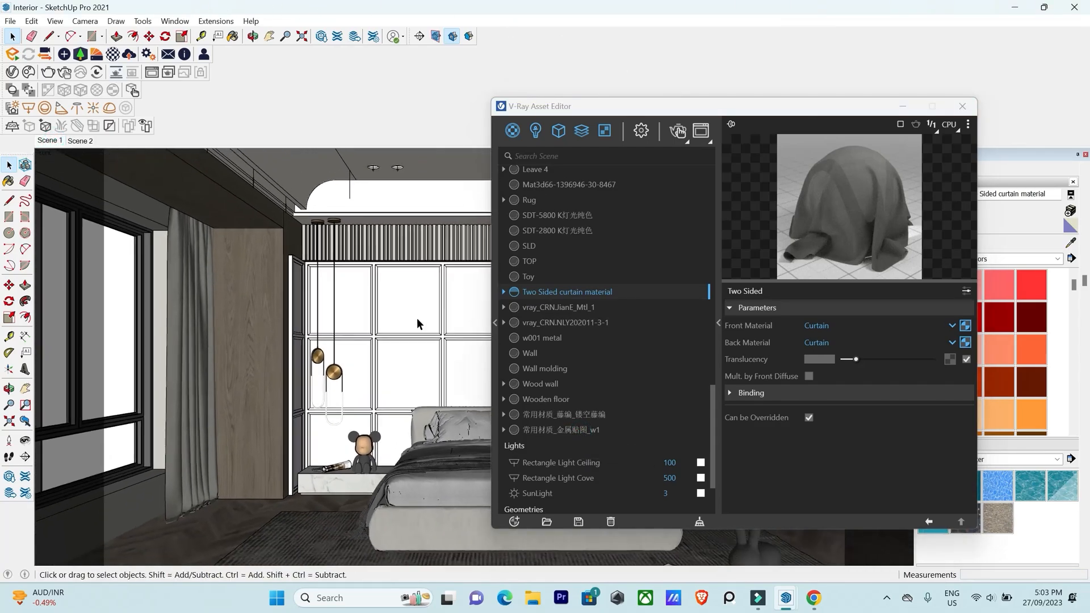
Uncover the bedroom view and sample the material from the face of the toy bear on the bedside table.
left_click_drag(648, 108, 861, 205)
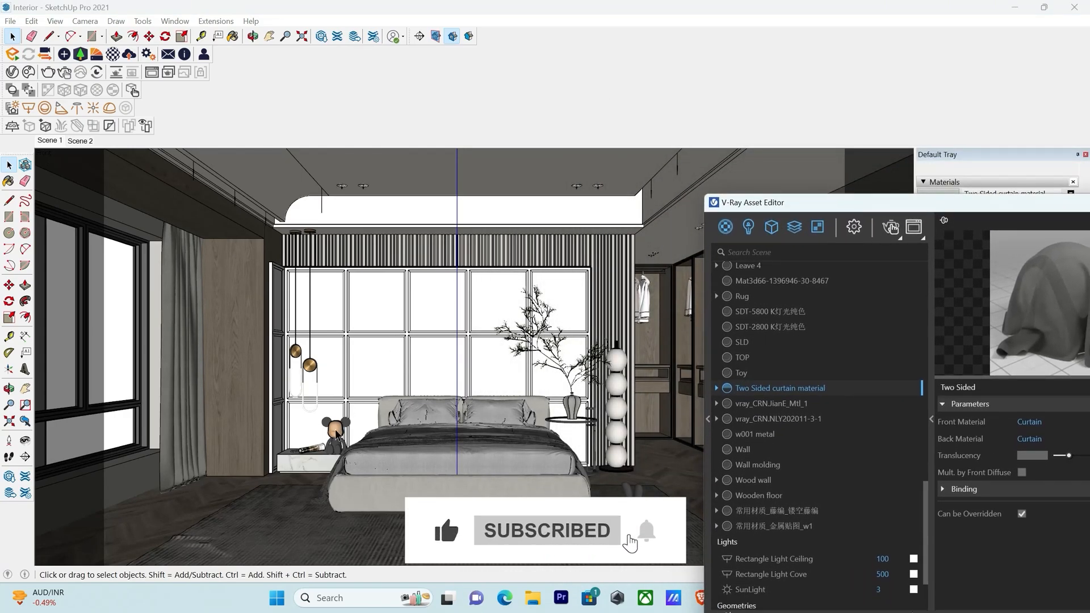
scroll(332, 437, "up", 2)
scroll(332, 437, "up", 4)
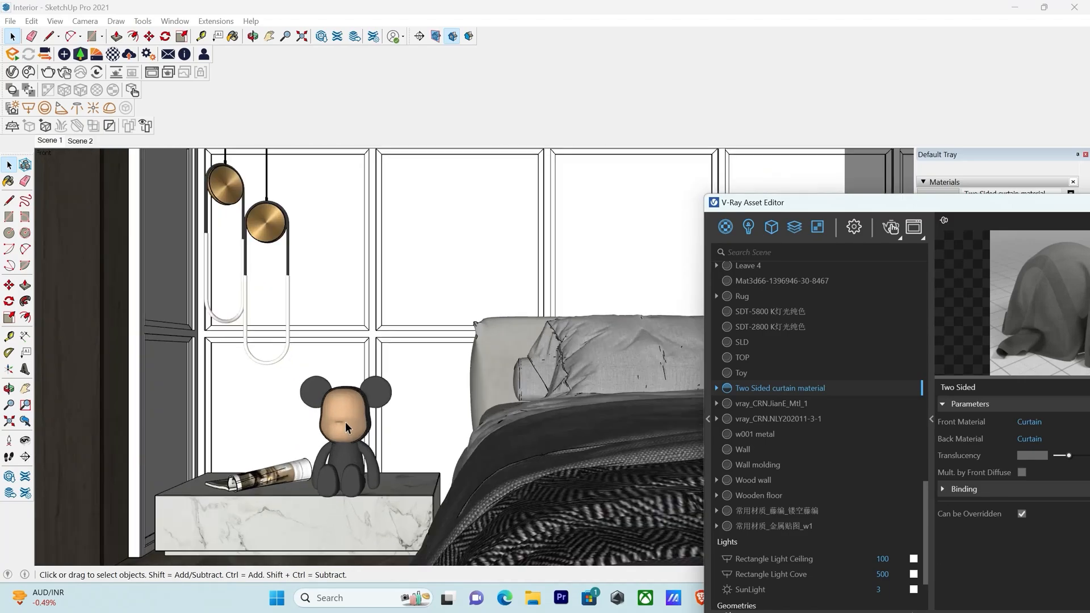
left_click_drag(358, 432, 357, 431)
key("b")
left_click(353, 420, "alt")
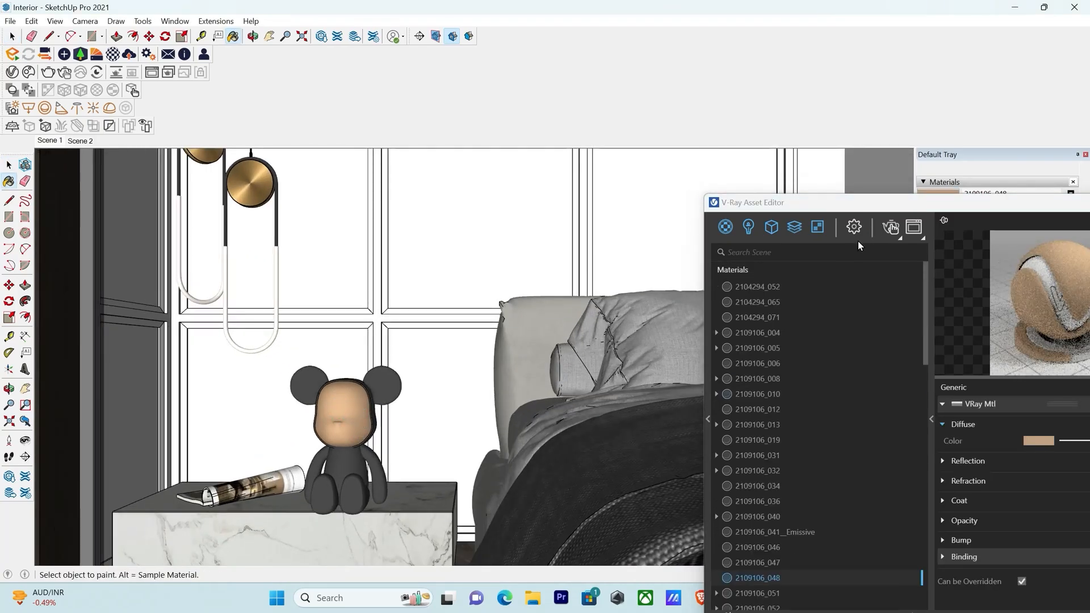
Rename the toy bear's sampled face material as "Micky 1".
left_click_drag(852, 201, 770, 115)
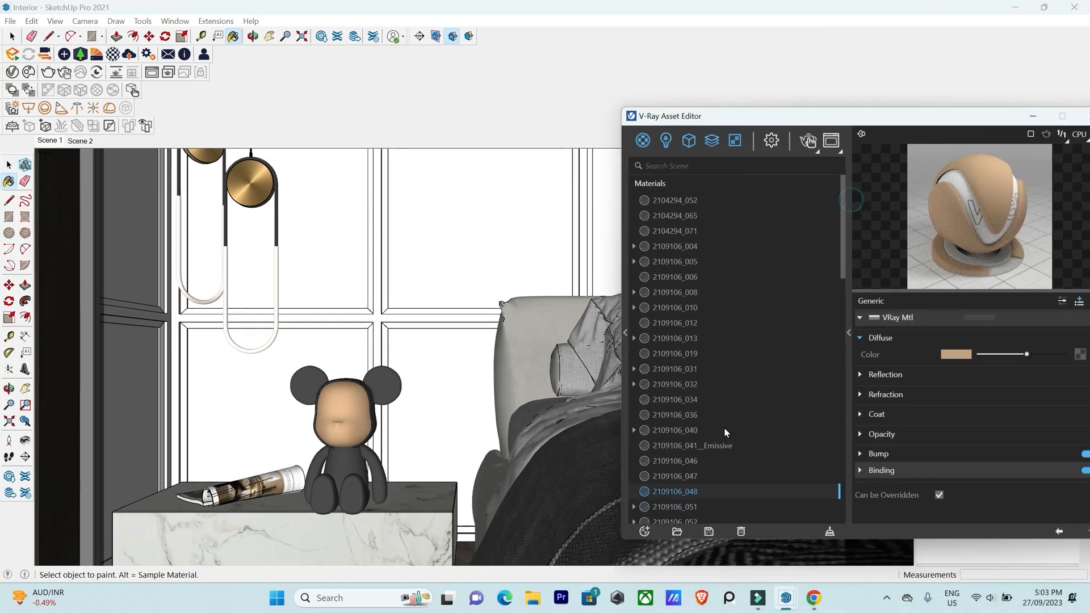
double_click(700, 490)
type("Micky 1")
key("Return")
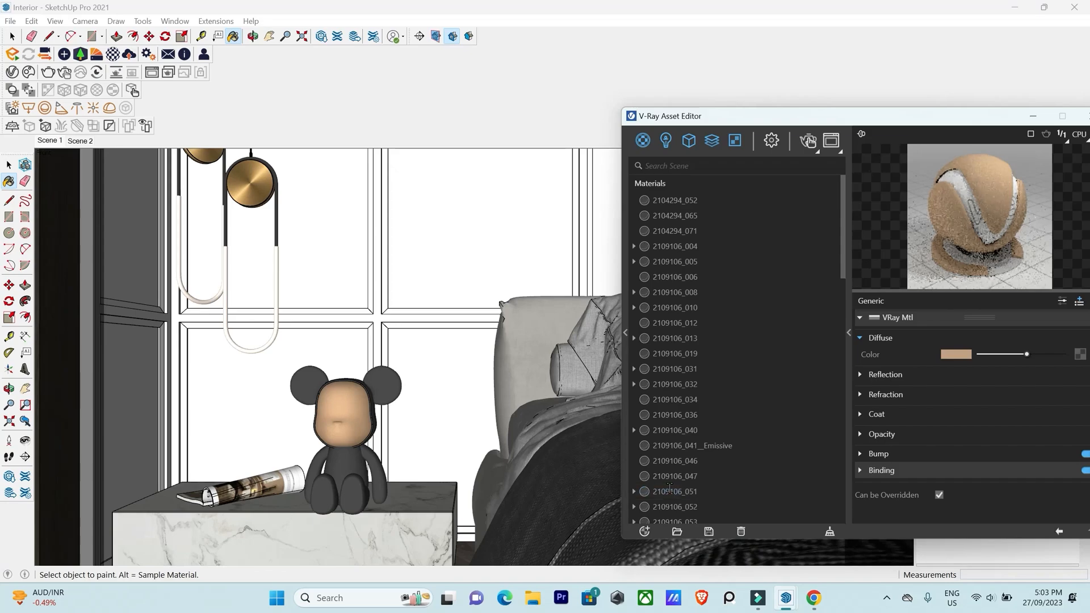
scroll(716, 397, "down", 3)
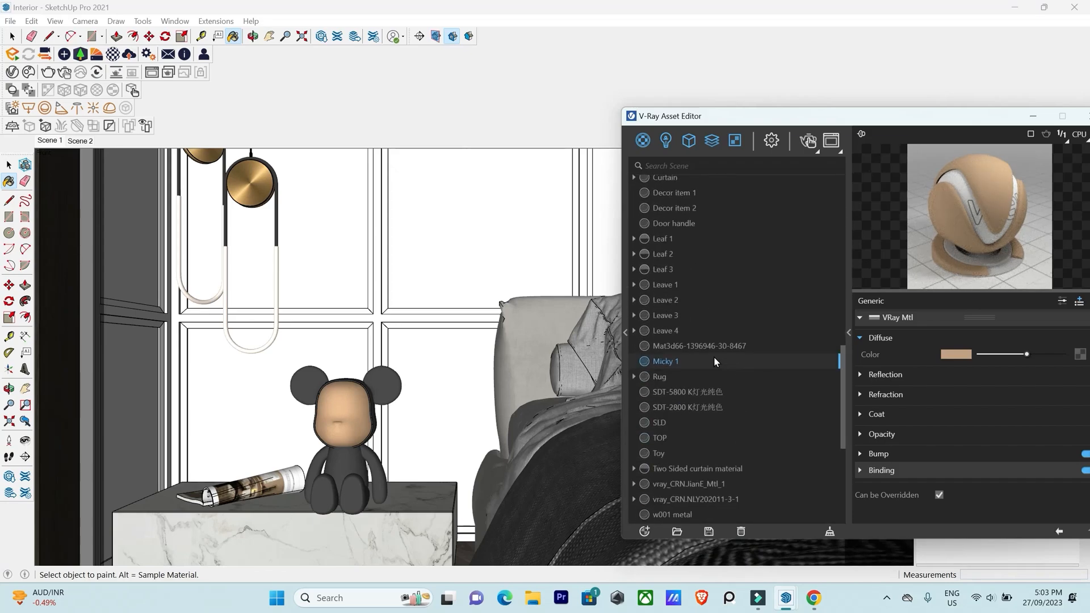
Give the Micky 1 material a mid-grey reflection colour with 0.95 reflection glossiness and metalness 0.
left_click(860, 375)
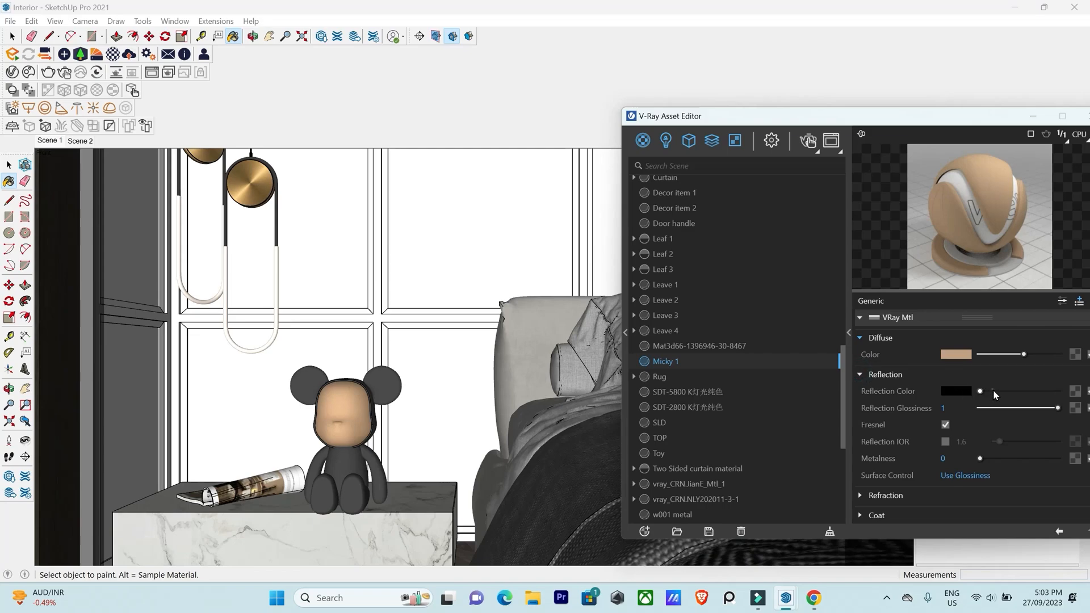
left_click_drag(993, 389, 1038, 409)
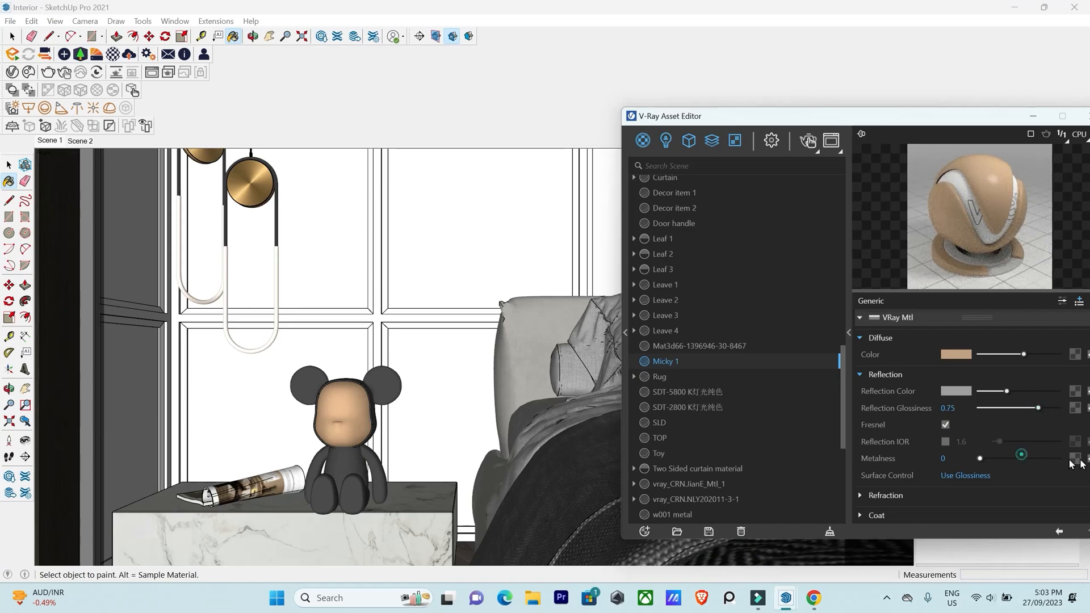
left_click_drag(1072, 465, 980, 459)
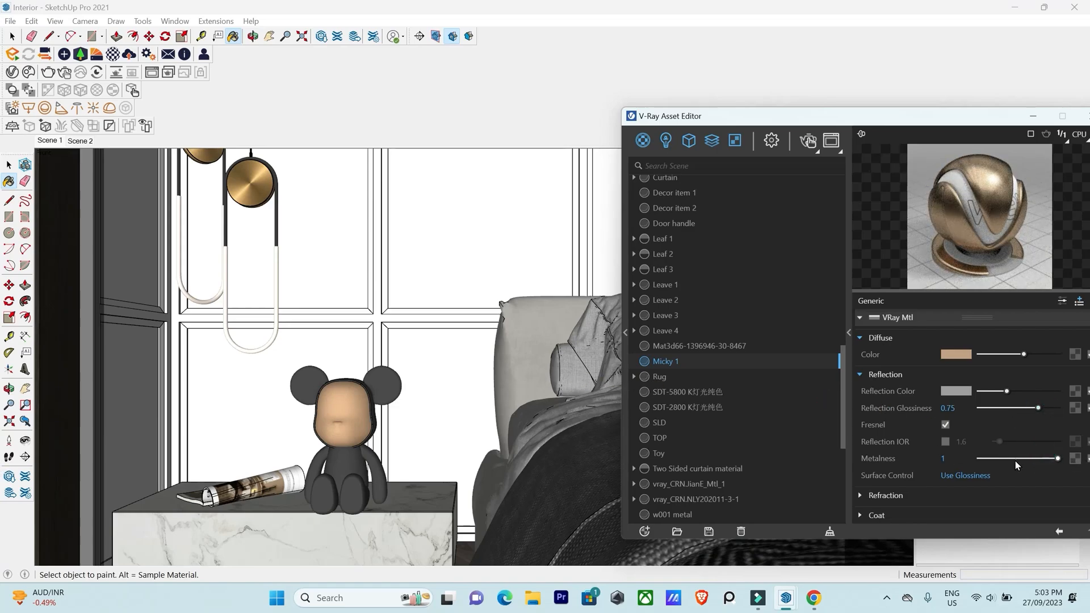
left_click(1017, 391)
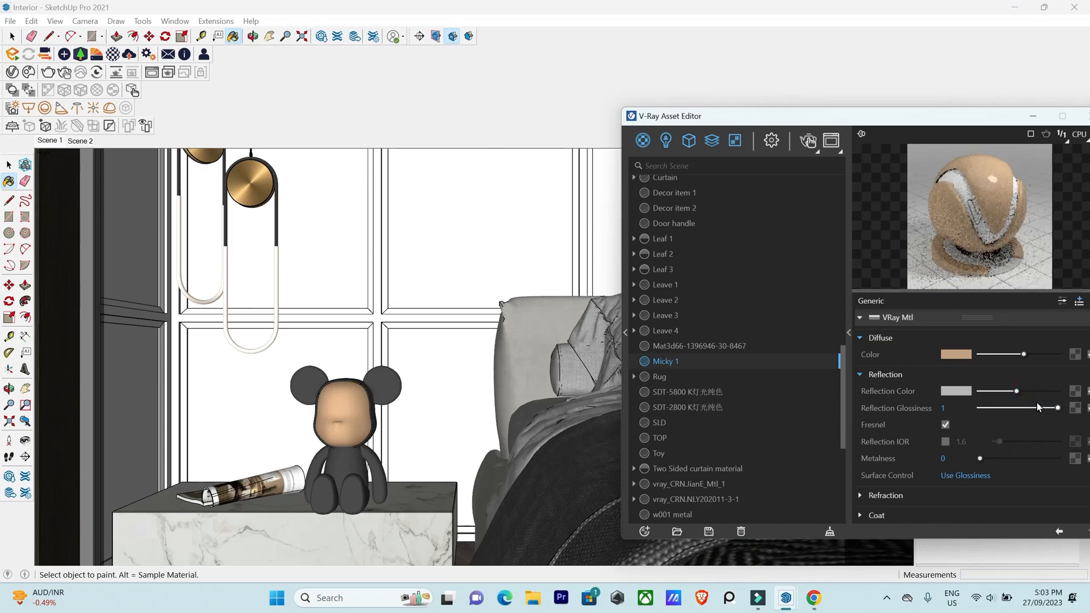
left_click(998, 391)
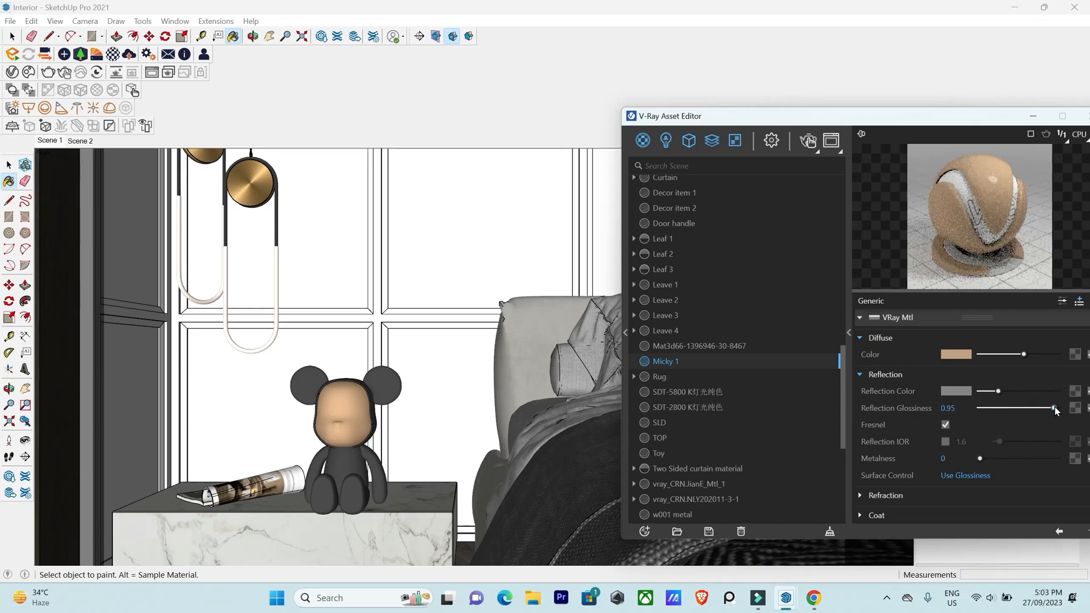
Sample the dark material from the toy bear's body and set its metalness to 0.7.
left_click(372, 383, "alt")
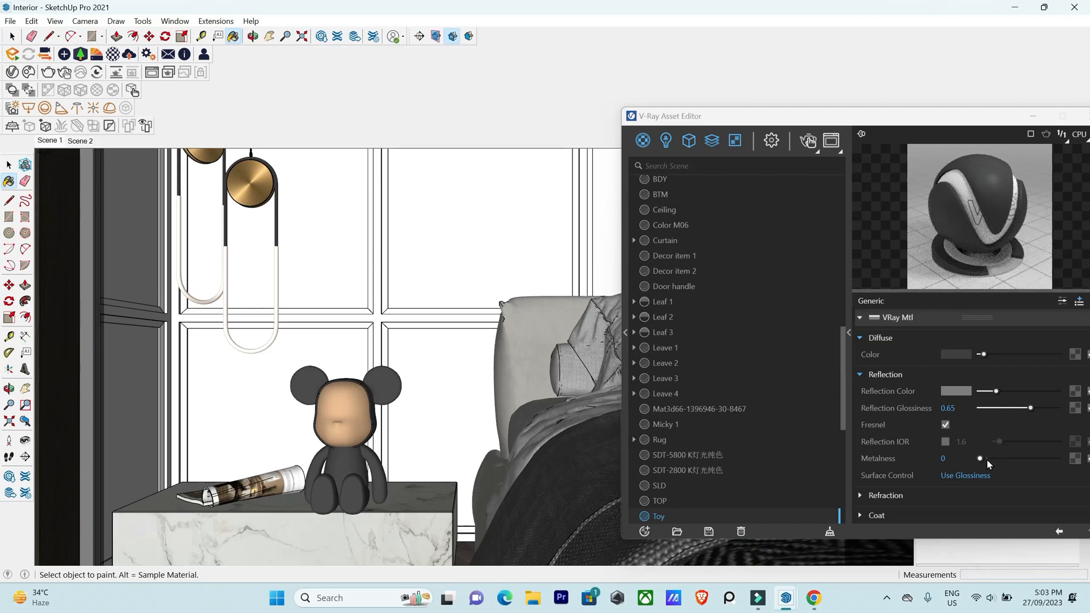
left_click_drag(987, 459, 1058, 458)
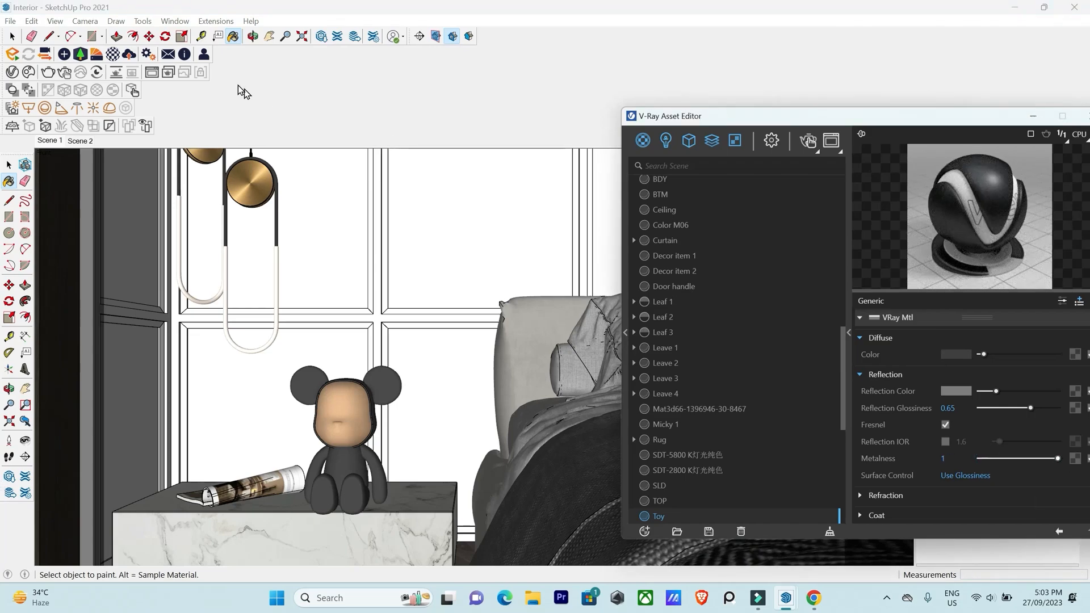
scroll(737, 387, "down", 2)
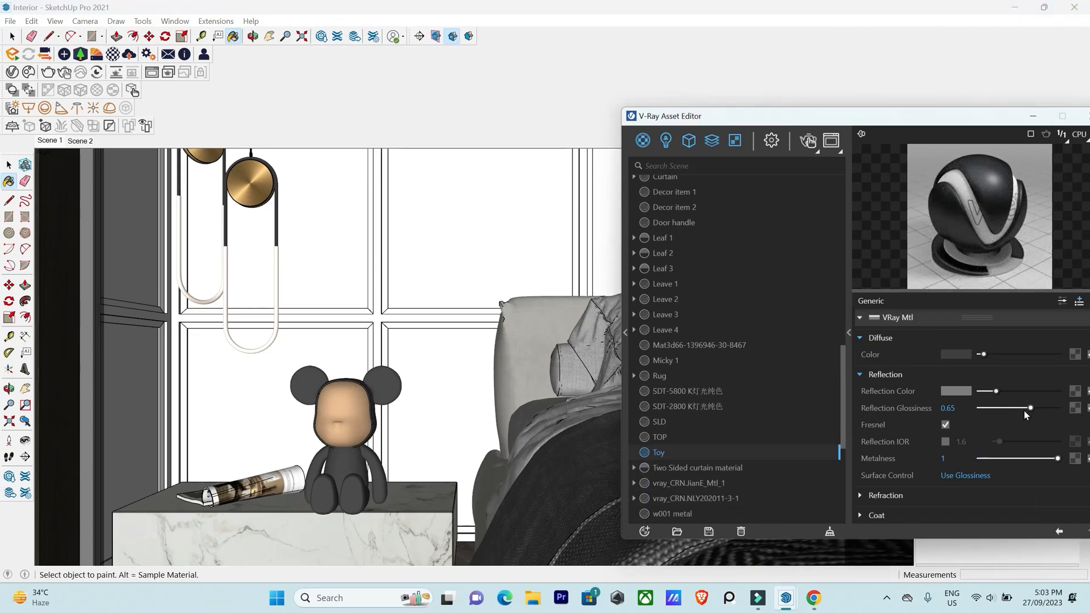
left_click_drag(1047, 458, 1030, 458)
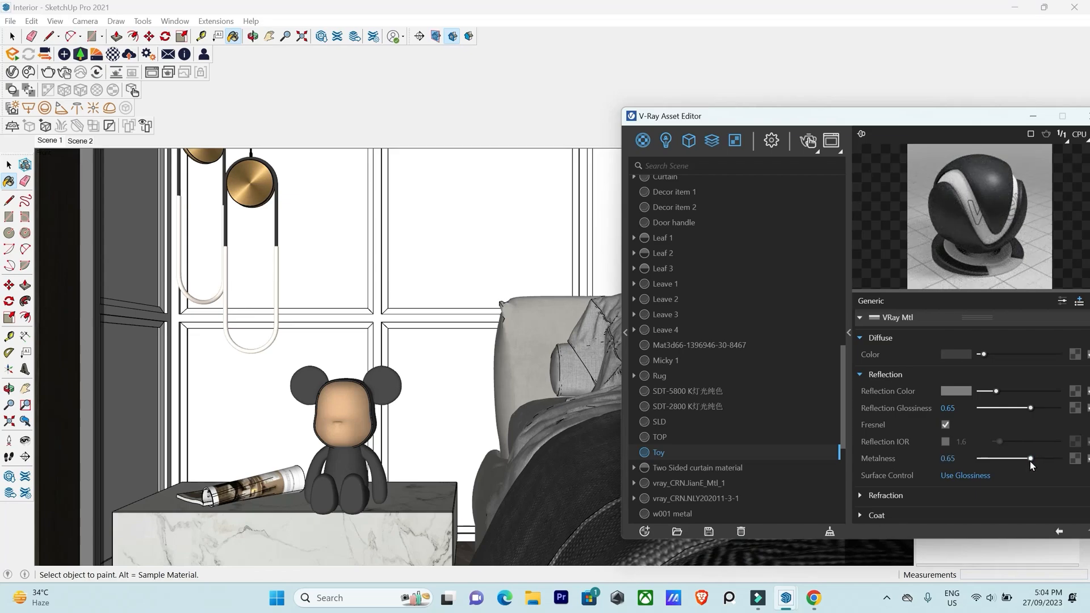
left_click_drag(1030, 460, 1035, 459)
Sample the brushed gold material from the pendant lamp's disc and rename it "Metal light".
scroll(402, 401, "down", 1)
scroll(268, 206, "up", 4)
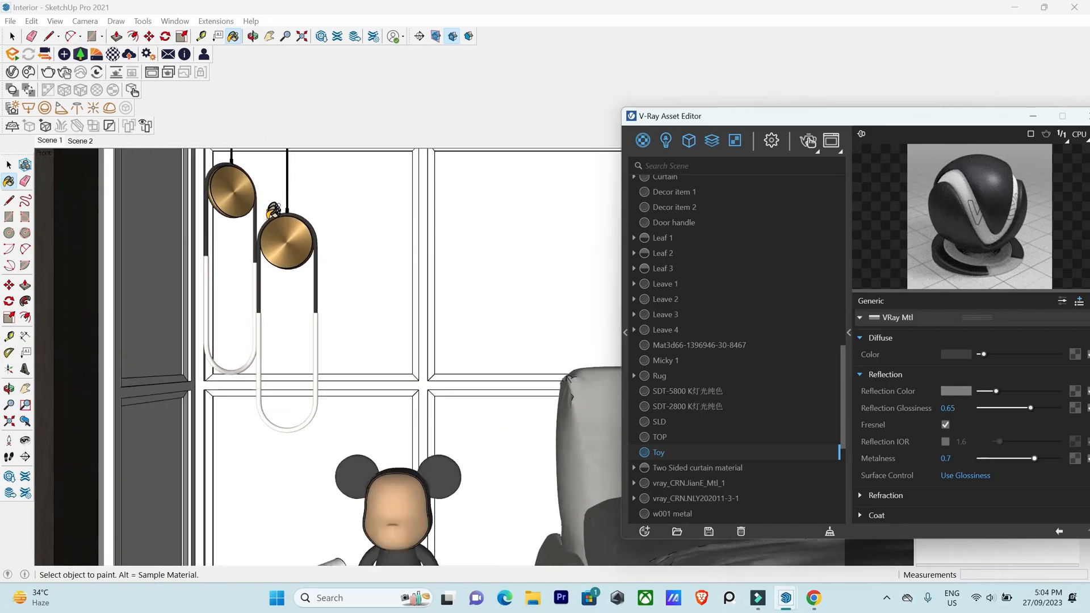
left_click(287, 249, "alt")
scroll(740, 438, "down", 3)
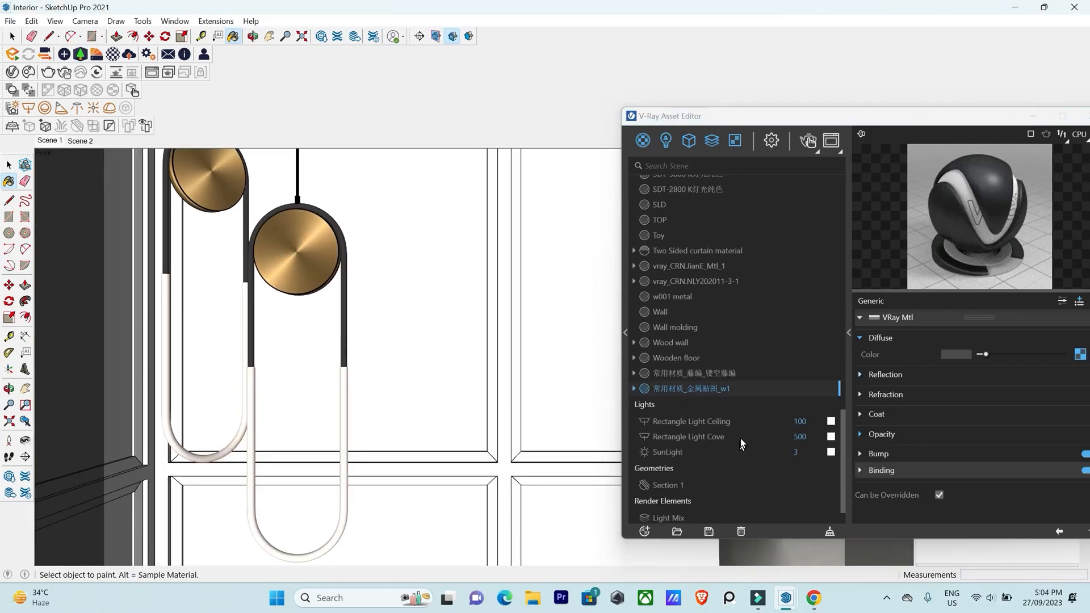
double_click(740, 389)
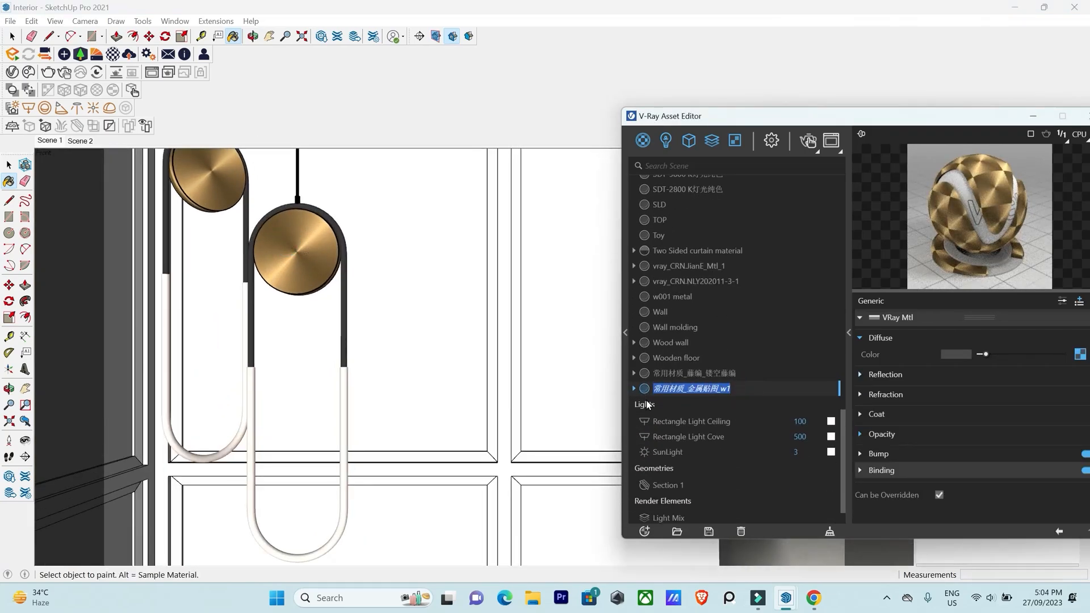
type("Metal")
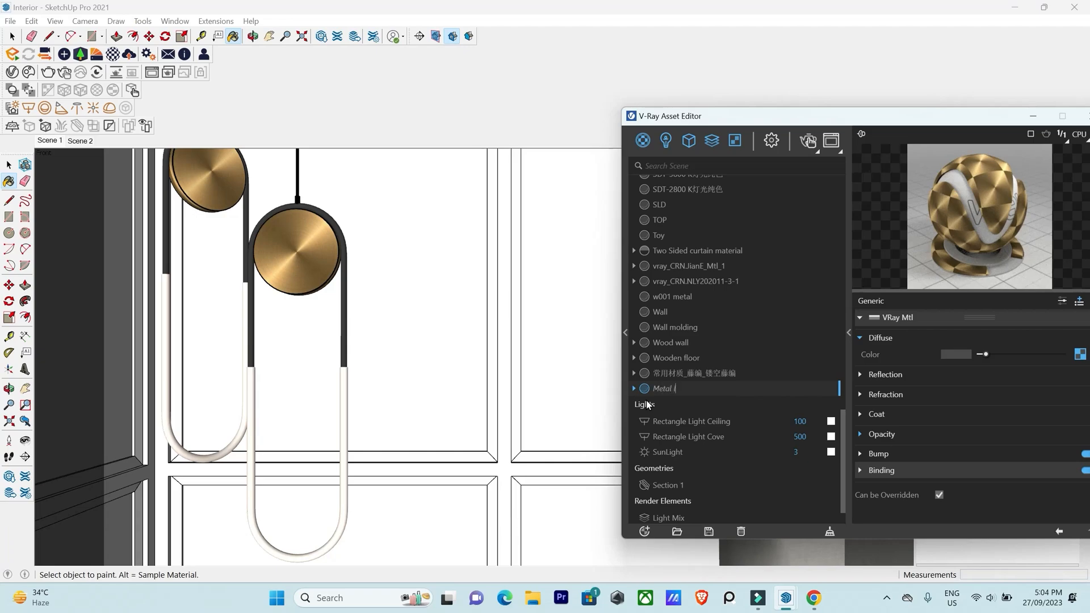
type(" light")
key("Return")
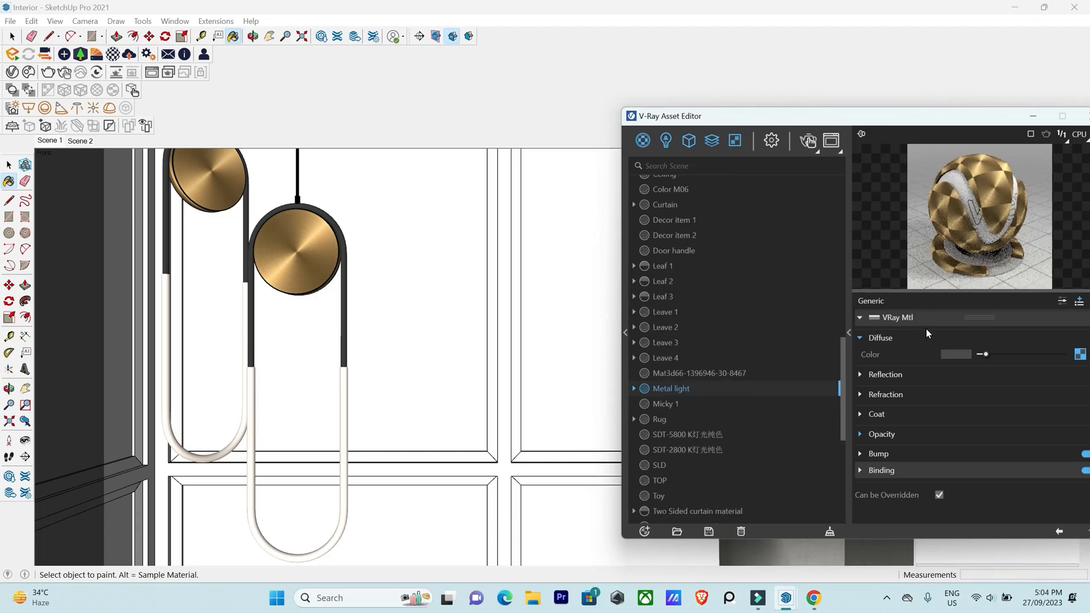
Give the Metal light material a grey reflection colour, 0.6 reflection glossiness and metalness 1.
left_click(861, 374)
left_click_drag(994, 392, 1014, 392)
left_click(1028, 407)
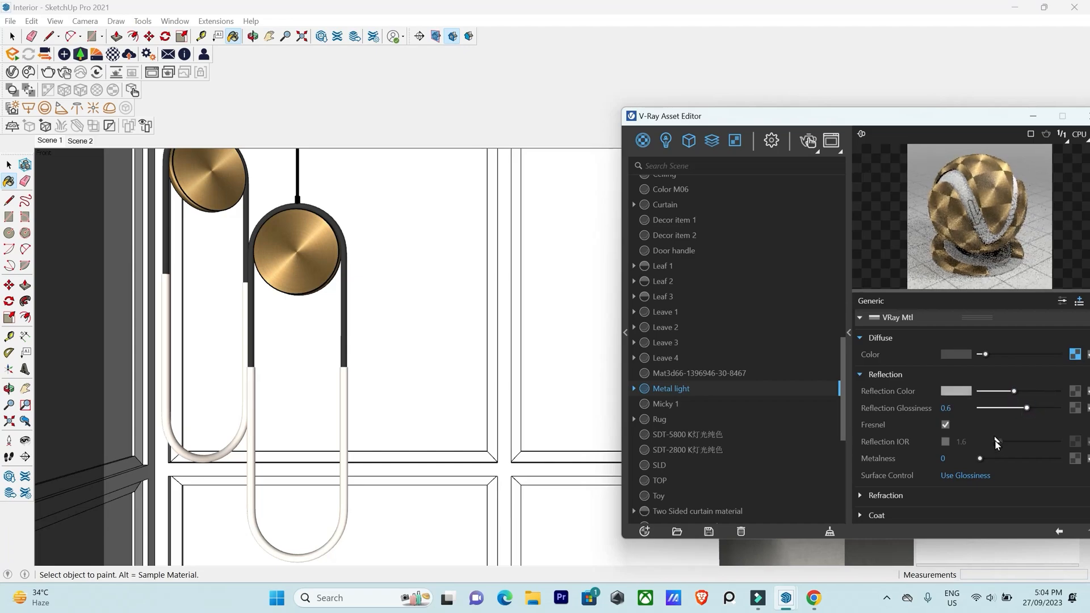
left_click_drag(980, 458, 1056, 459)
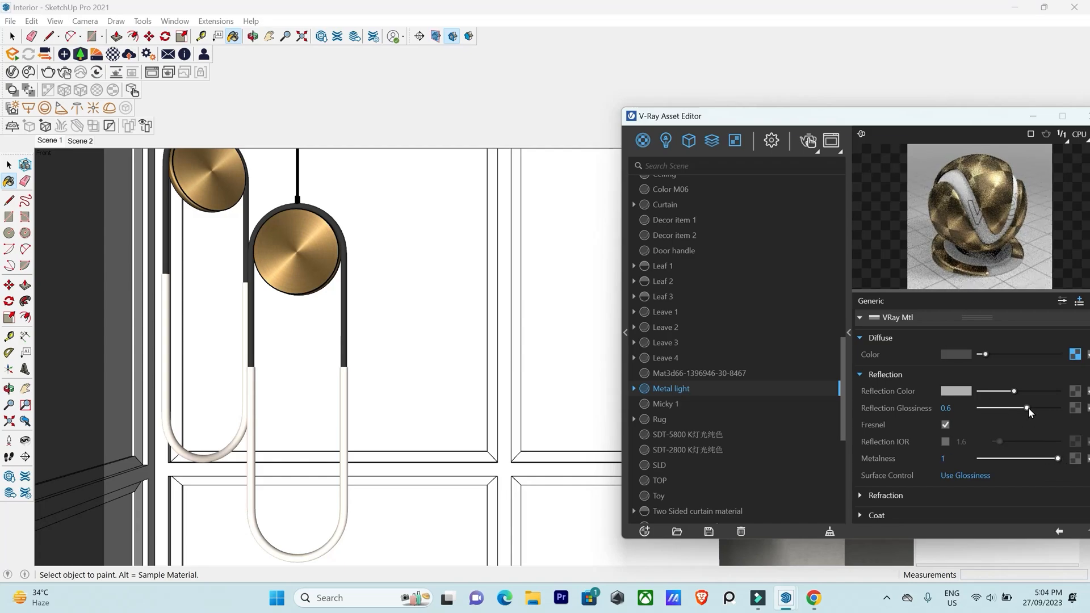
left_click(1005, 392)
Sample the black material from the pendant lamp's curved frame and rename it "Metal light 1".
scroll(397, 388, "down", 2)
scroll(315, 252, "up", 4)
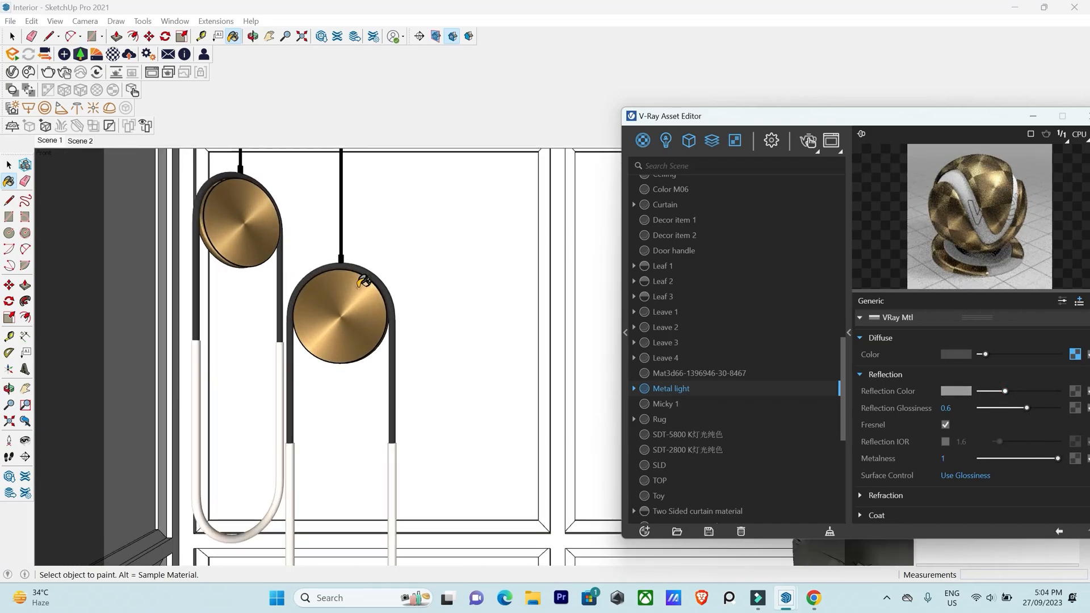
left_click(377, 264, "alt")
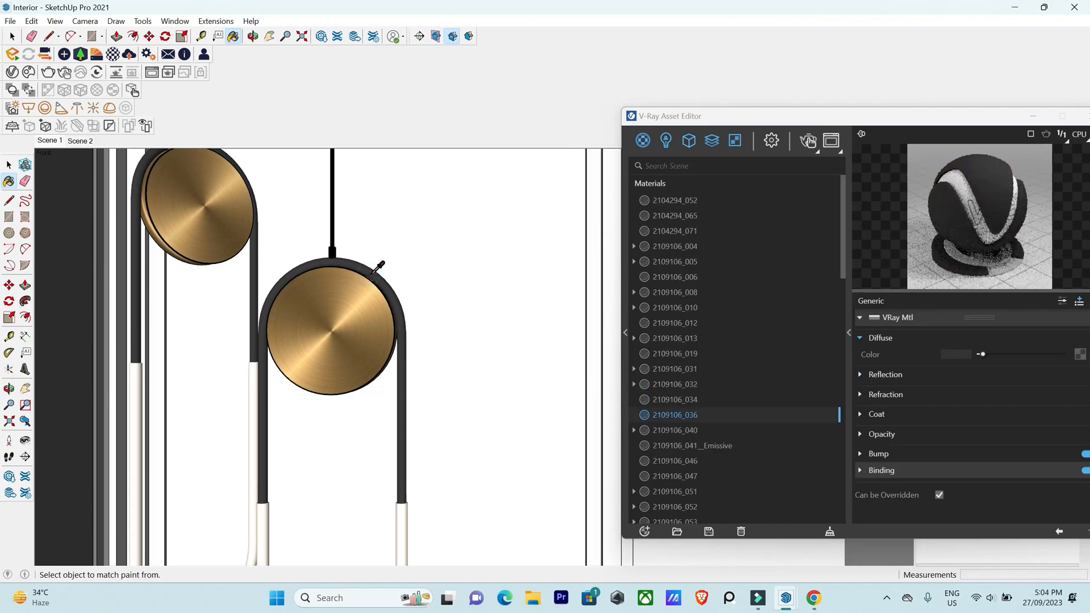
double_click(724, 415)
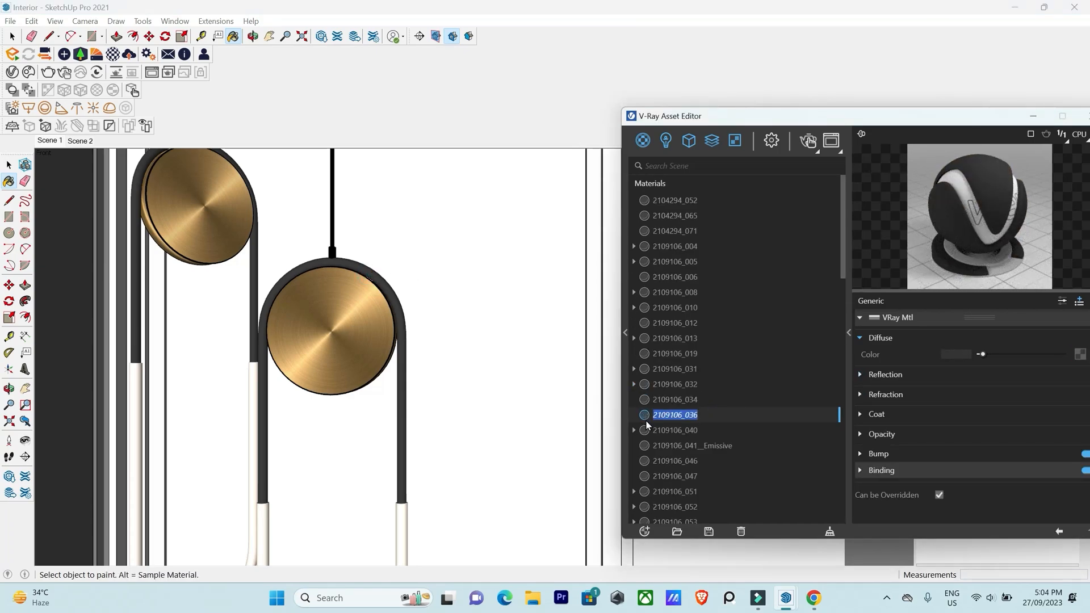
type("Metal light")
key("Return")
Give the Metal light 1 material a light grey reflection colour, 0.85 reflection glossiness and metalness 1.
scroll(763, 329, "down", 4)
scroll(763, 328, "down", 7)
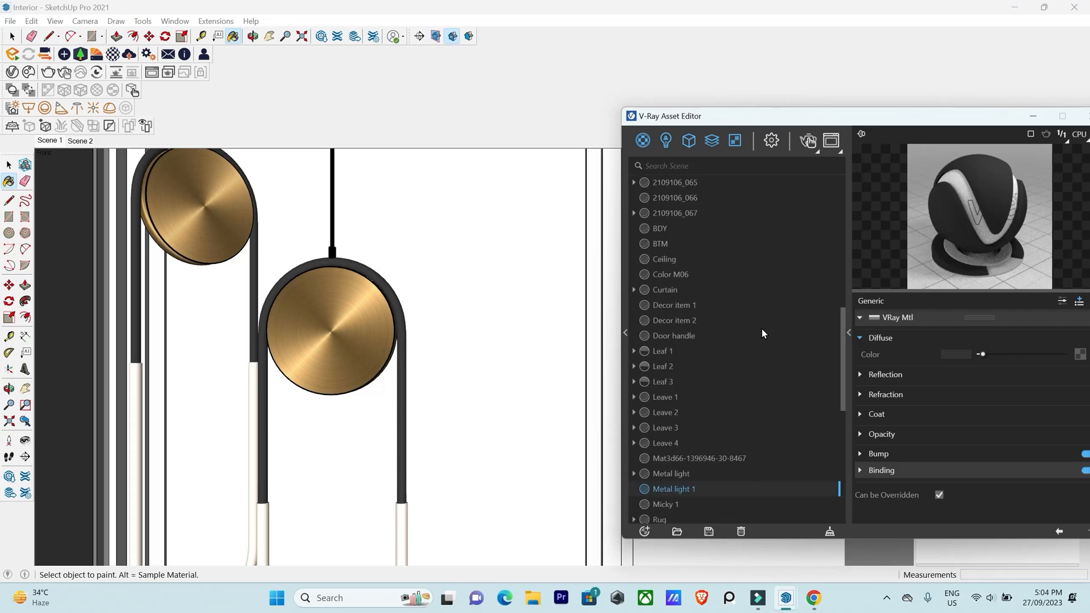
left_click(869, 375)
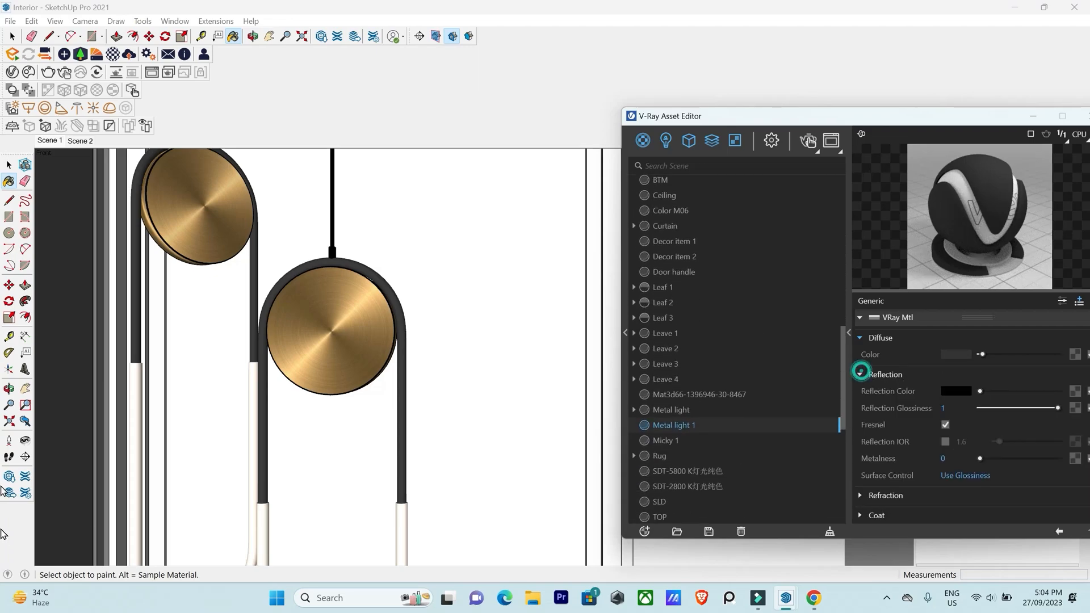
left_click_drag(993, 391, 1046, 409)
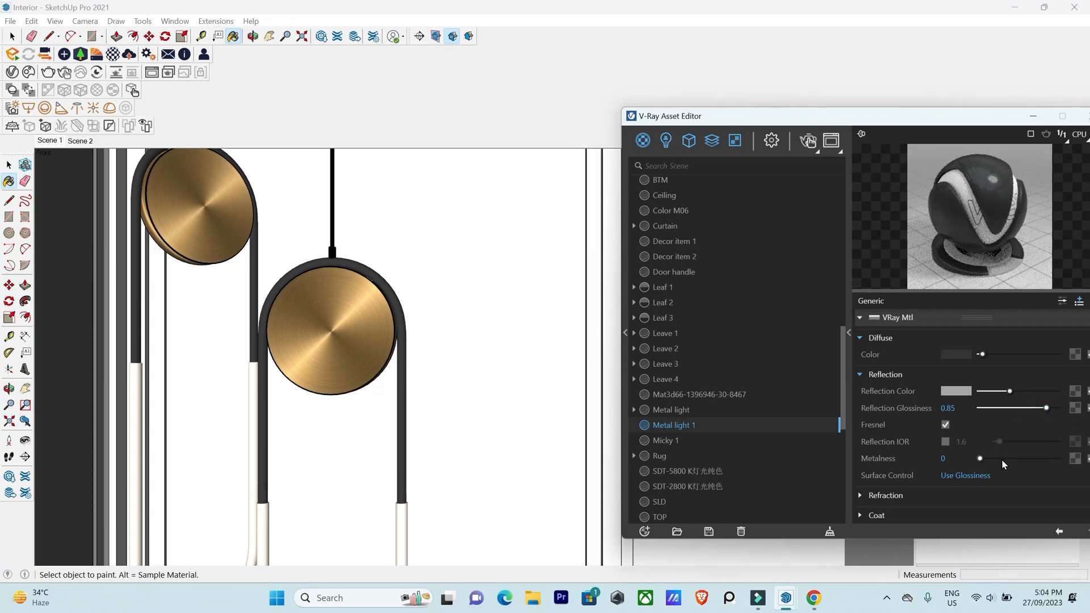
left_click_drag(1001, 458, 1060, 459)
Sample the white material from the pendant lamp's tube and add an Emissive layer to it.
scroll(440, 273, "down", 2)
scroll(435, 447, "up", 3)
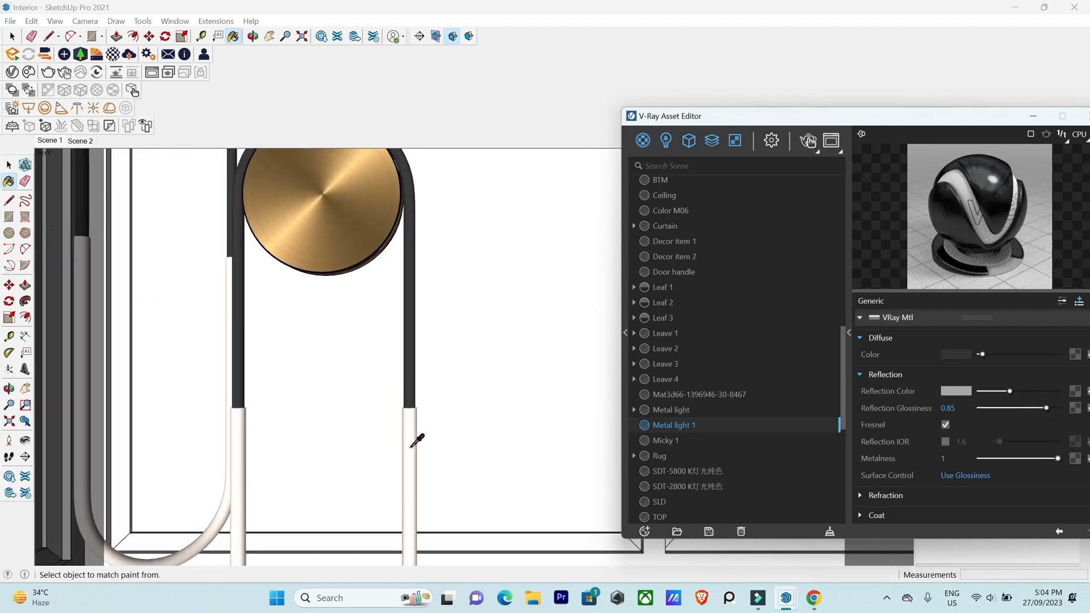
left_click(419, 440, "alt")
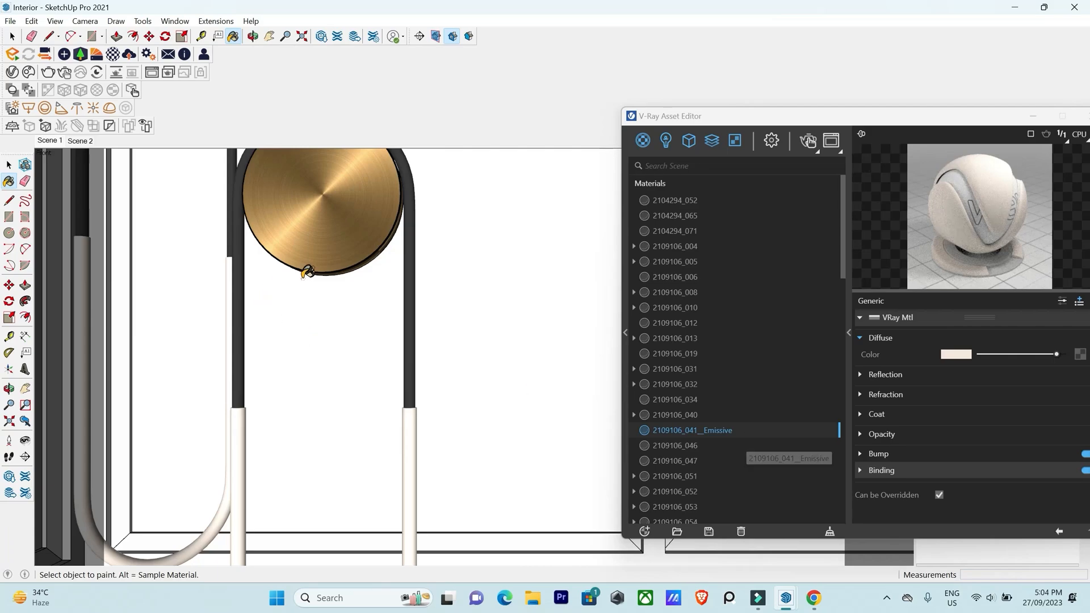
scroll(460, 281, "down", 2)
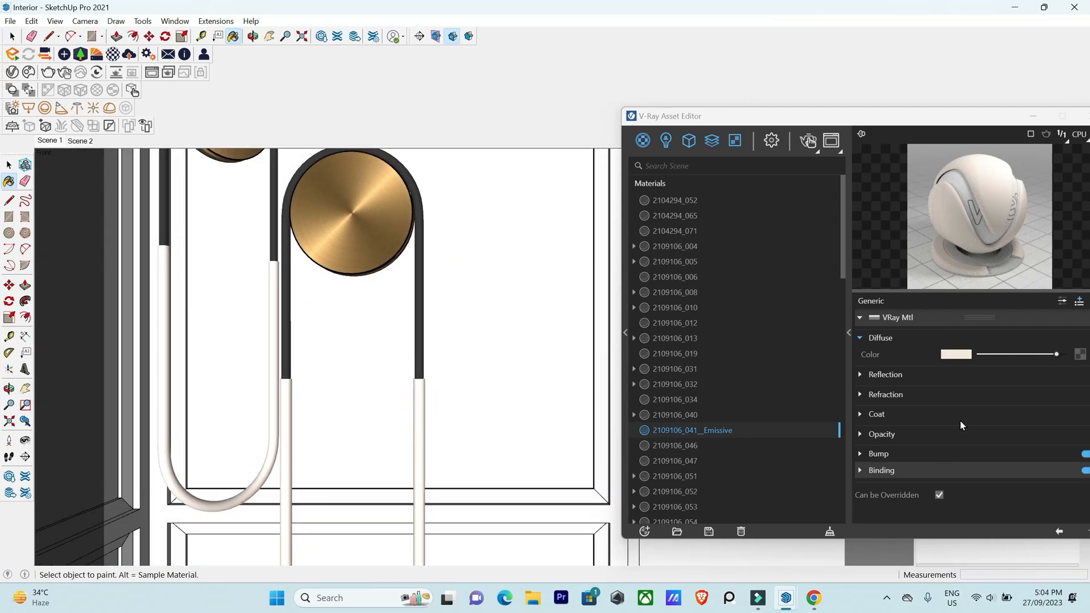
scroll(404, 309, "down", 2)
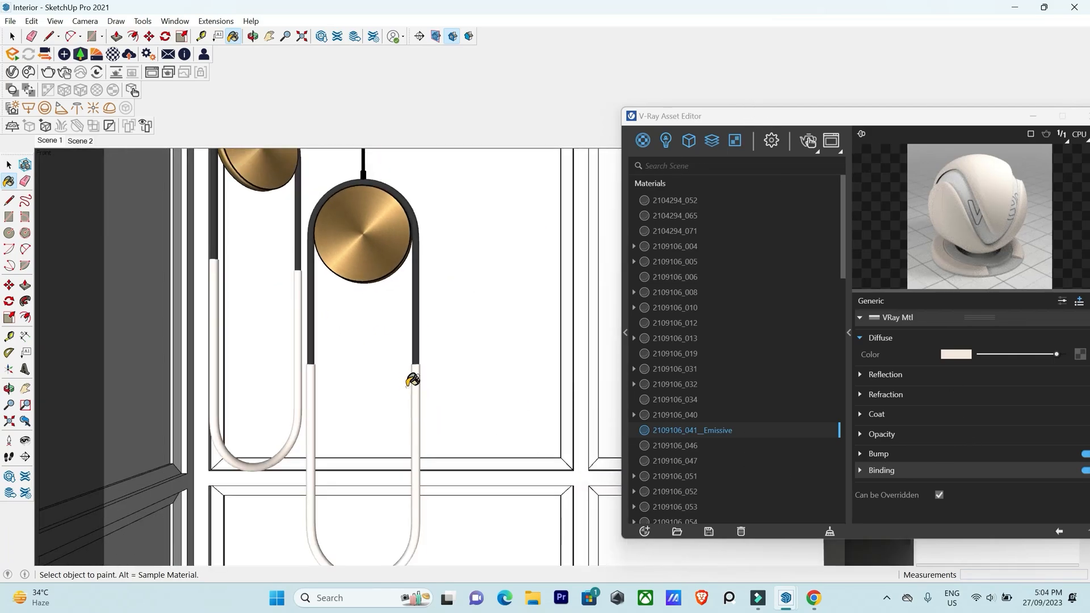
left_click_drag(802, 117, 689, 53)
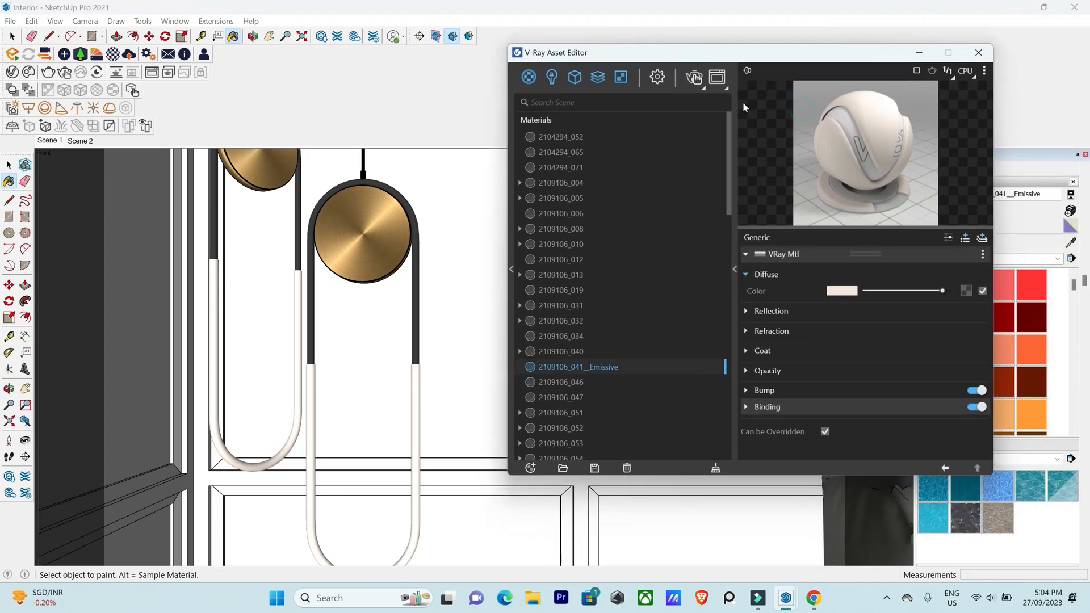
left_click(966, 239)
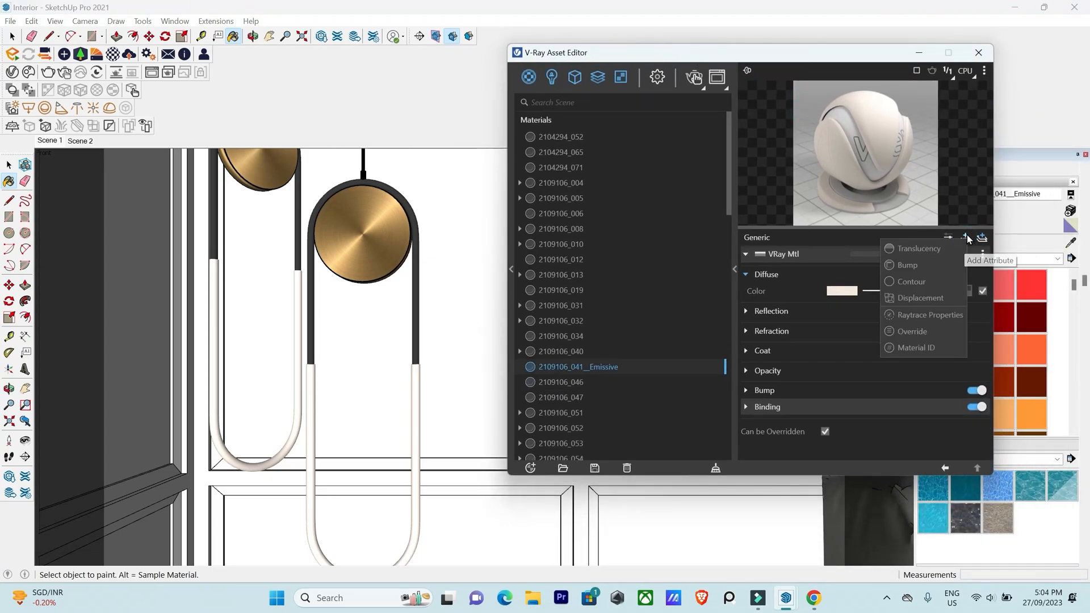
left_click(983, 238)
left_click(934, 262)
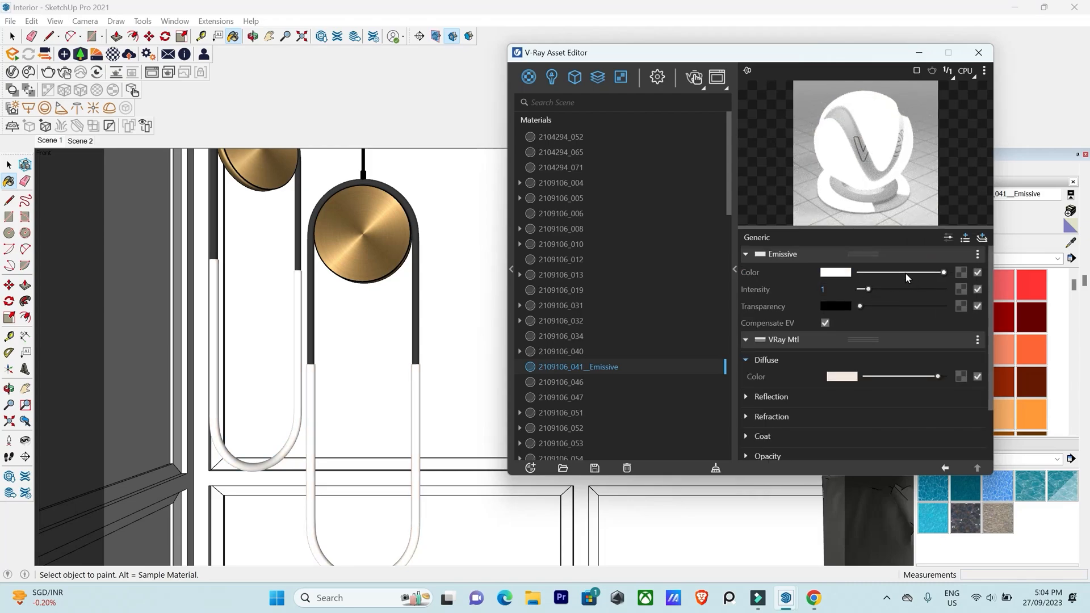
Set the tube material's emissive intensity to 1.9 and its emissive colour to a warm tone of about 4068 K.
left_click_drag(918, 272, 945, 272)
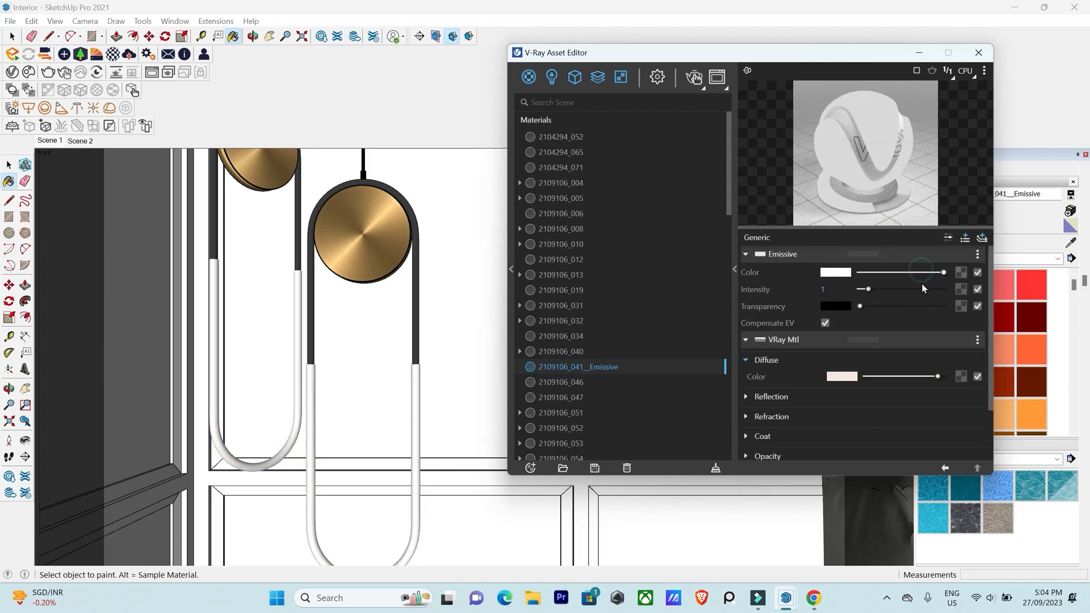
left_click(876, 289)
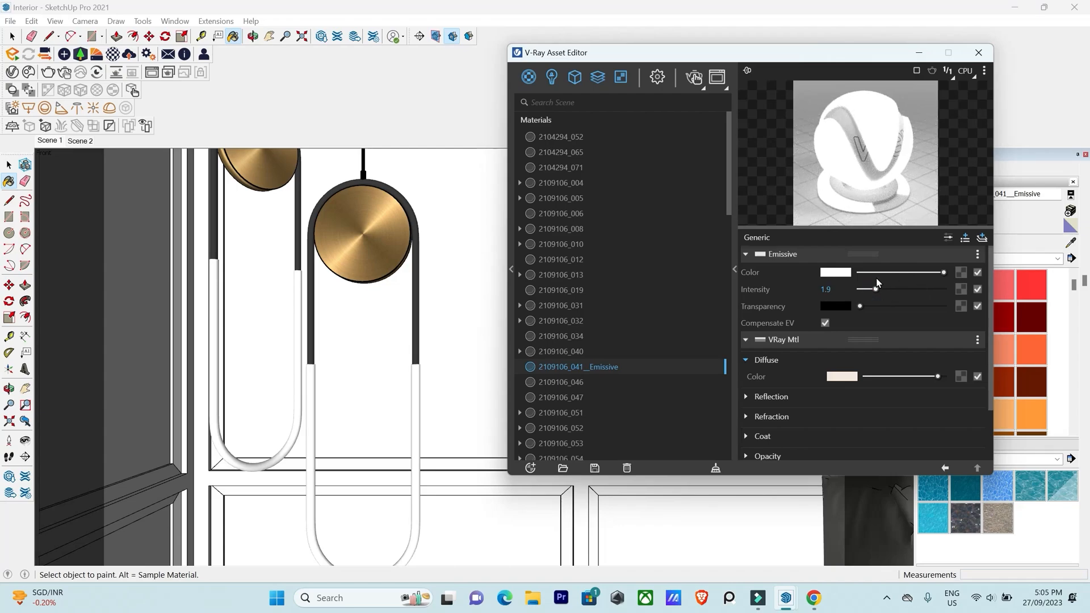
left_click(844, 273)
left_click_drag(551, 311, 525, 313)
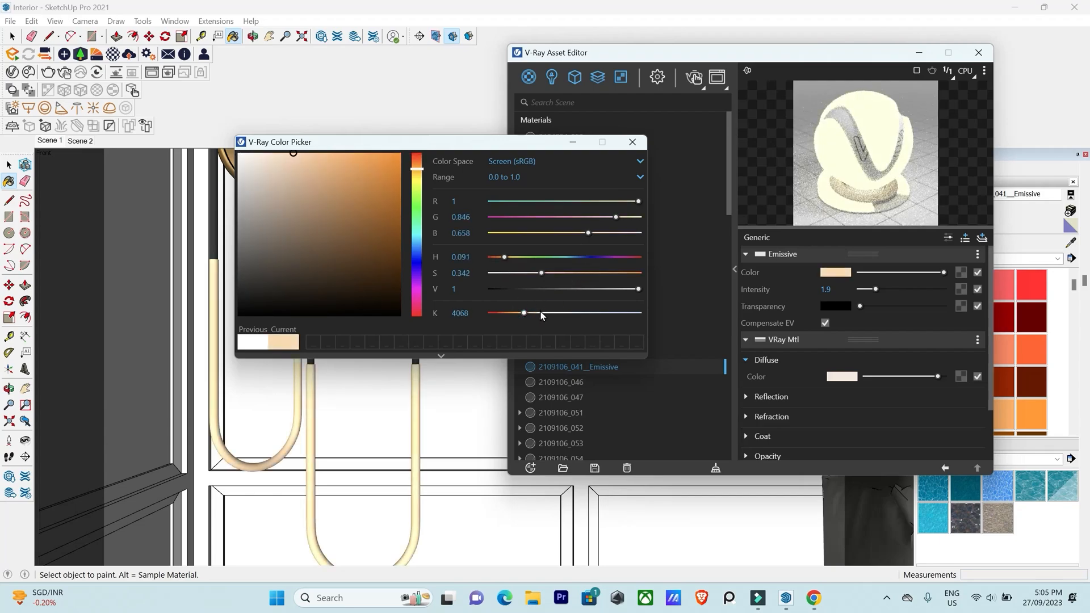
left_click(632, 141)
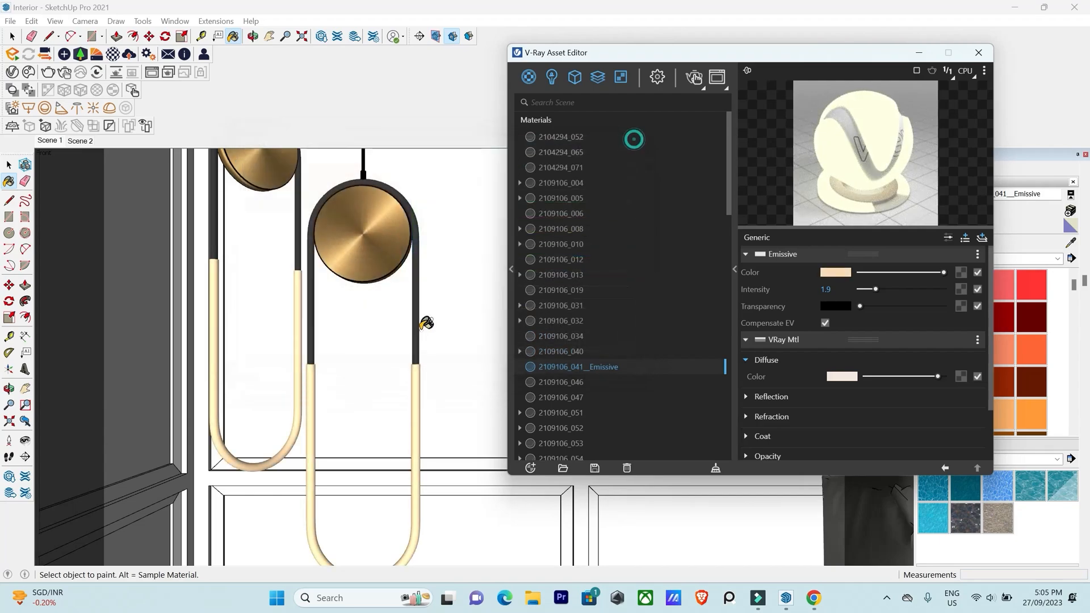
Sample the black material from the pendant lamp's hanging cord and rename it "Light string".
scroll(419, 350, "down", 2)
scroll(423, 344, "down", 2)
scroll(414, 342, "up", 6)
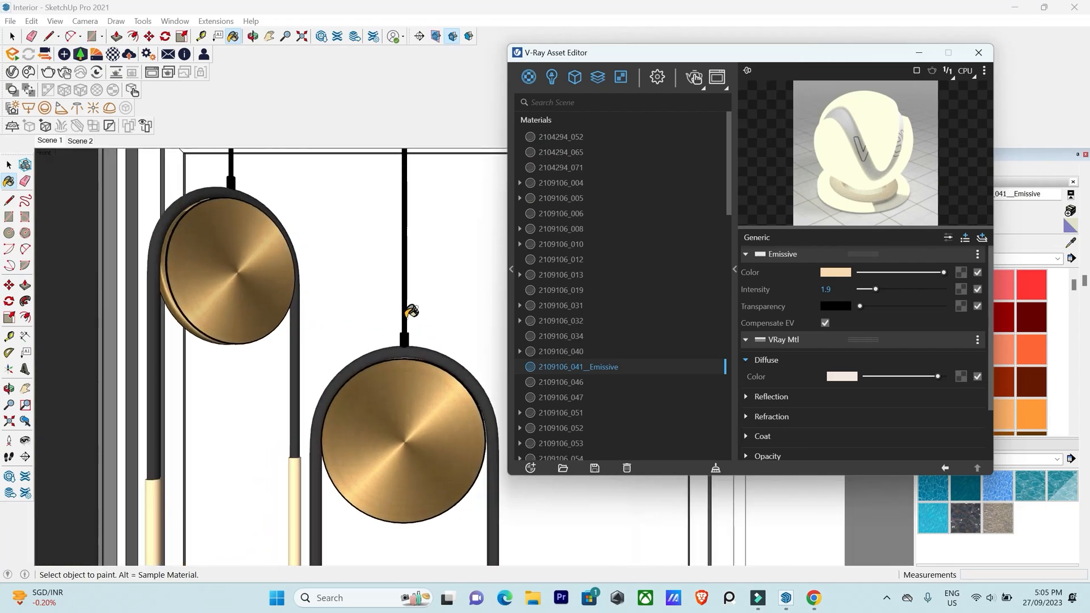
key("alt")
left_click(408, 343, "alt")
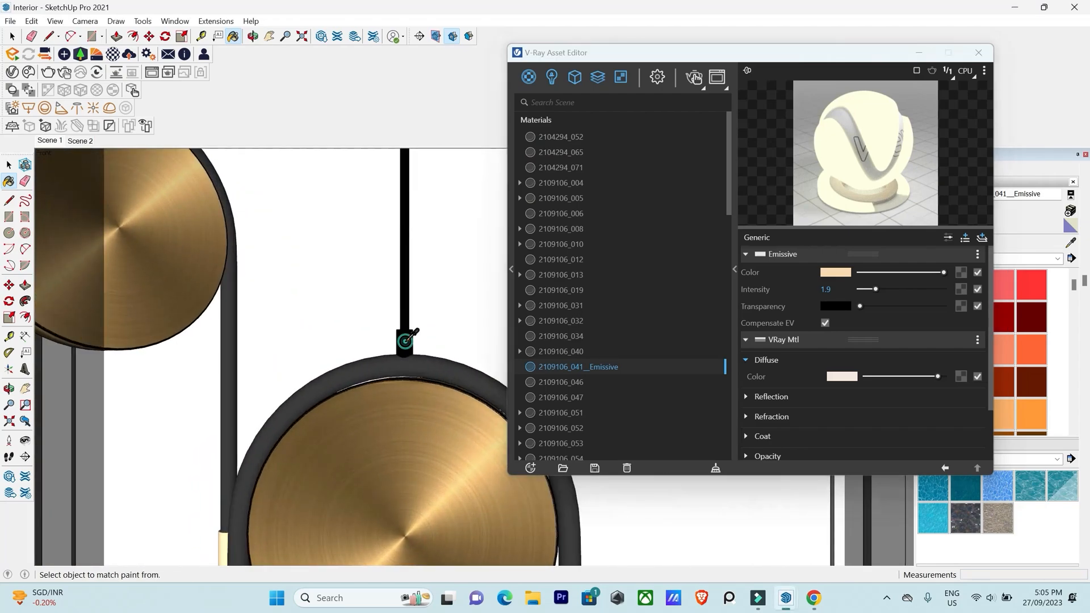
left_click(601, 351)
left_click_drag(619, 352, 490, 355)
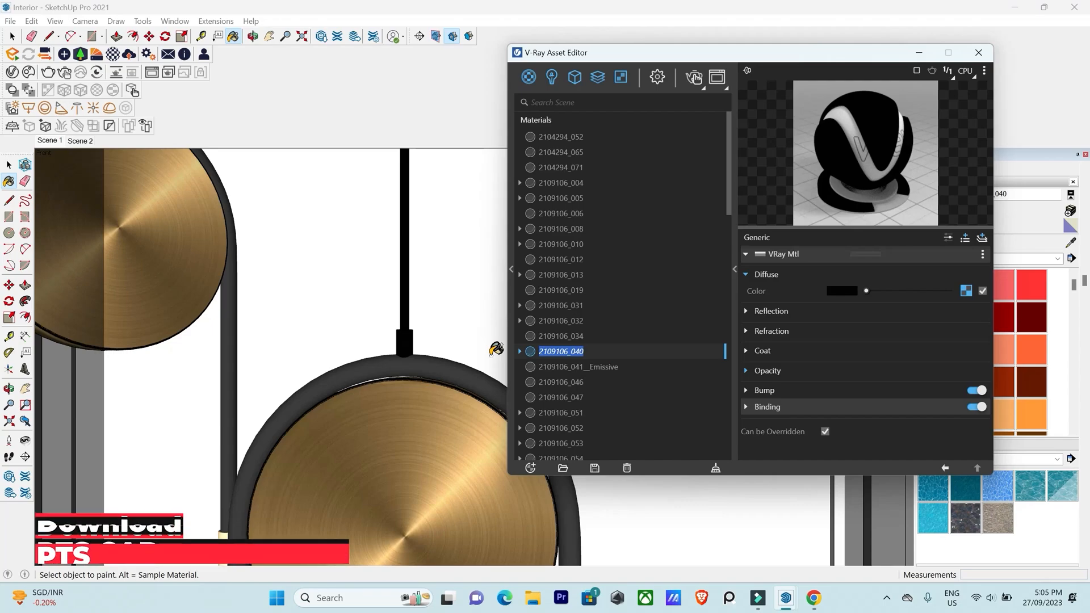
type("Lig")
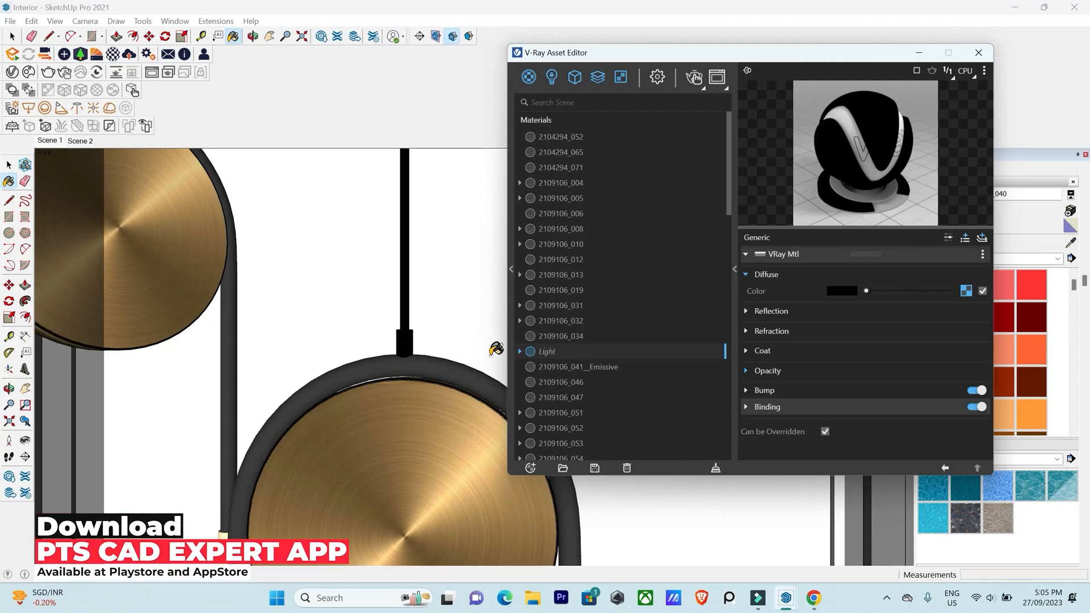
type("ht st")
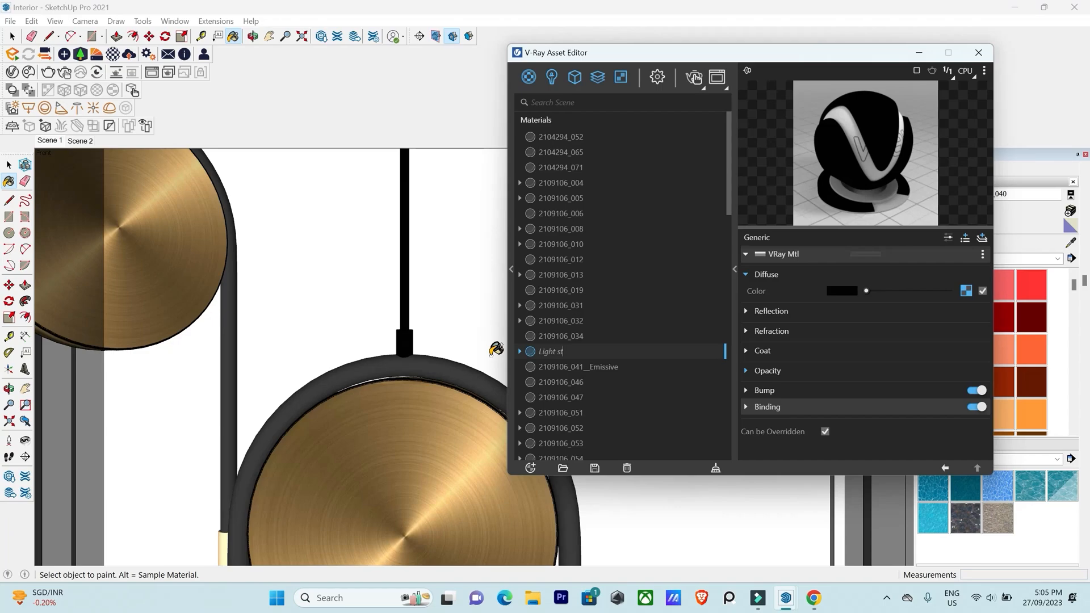
type("ring")
key("Return")
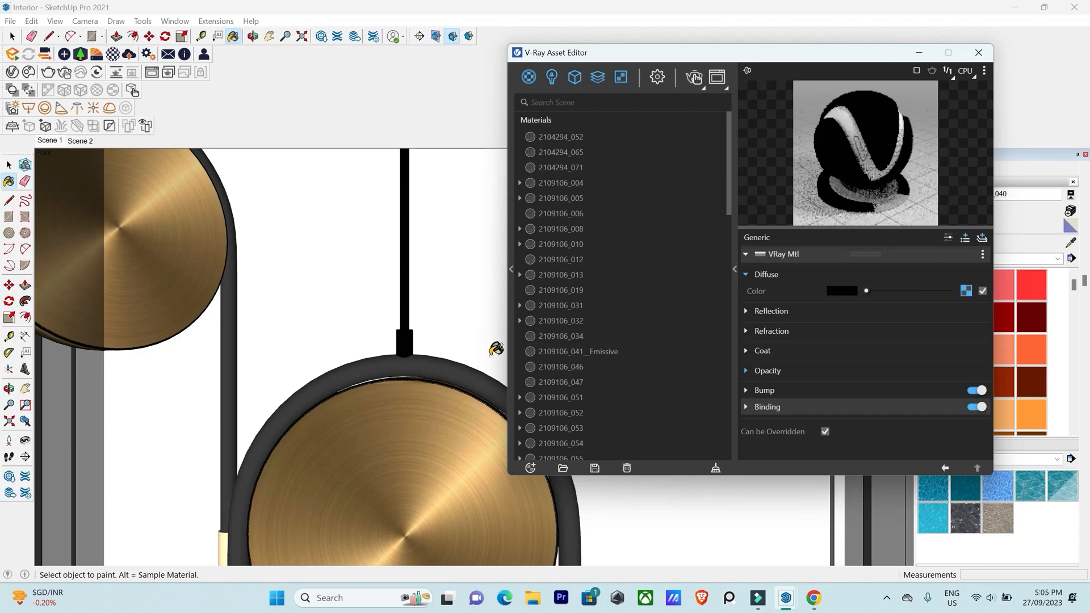
Give the Light string material a mid-grey reflection colour, 0.7 reflection glossiness and a mid-grey diffuse colour.
left_click(745, 312)
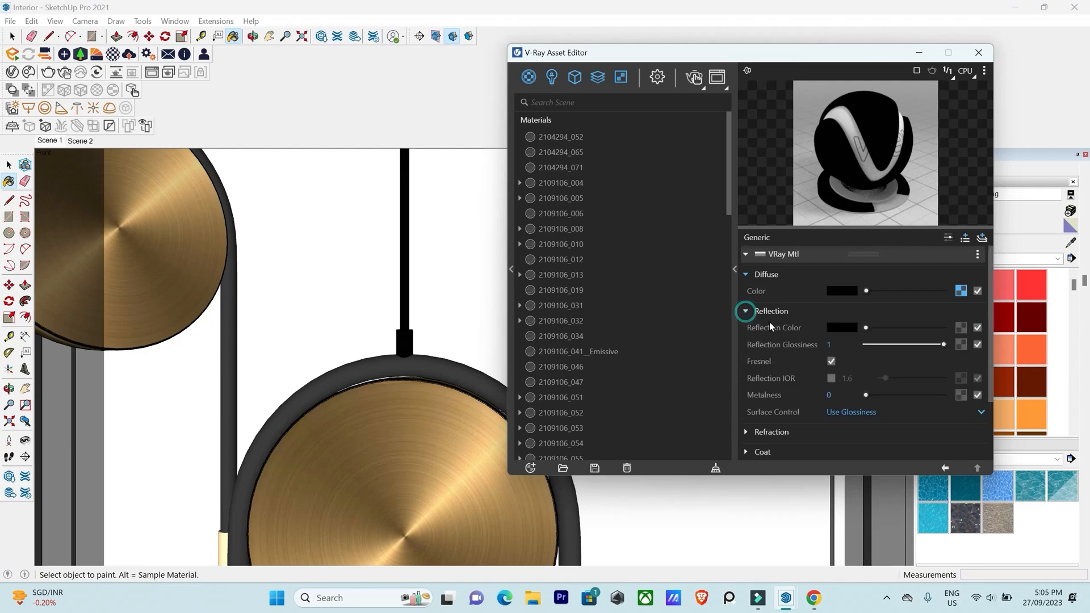
left_click(878, 328)
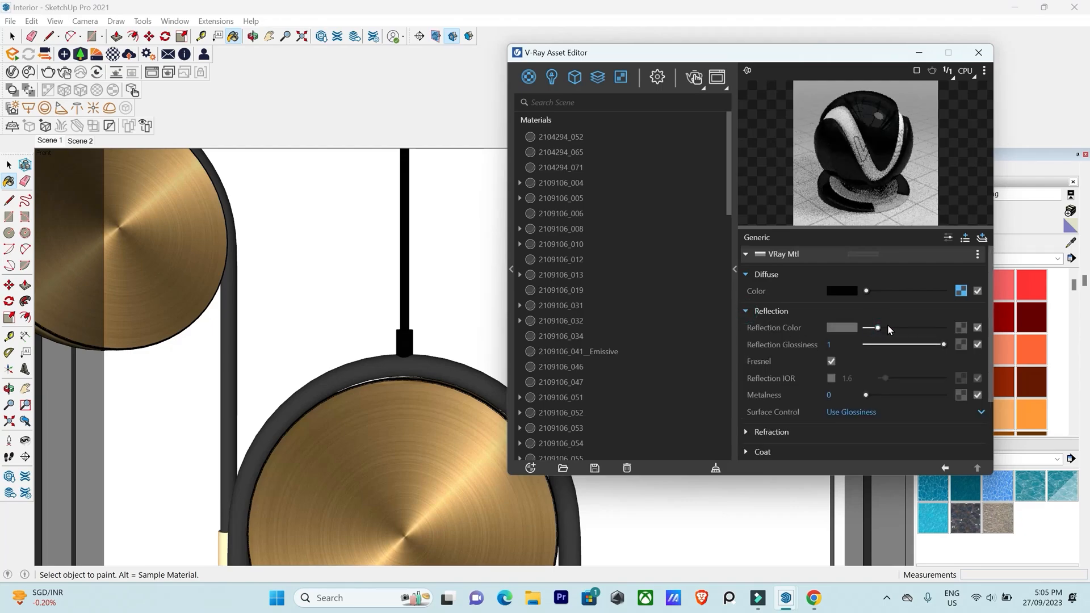
left_click(888, 328)
left_click(874, 291)
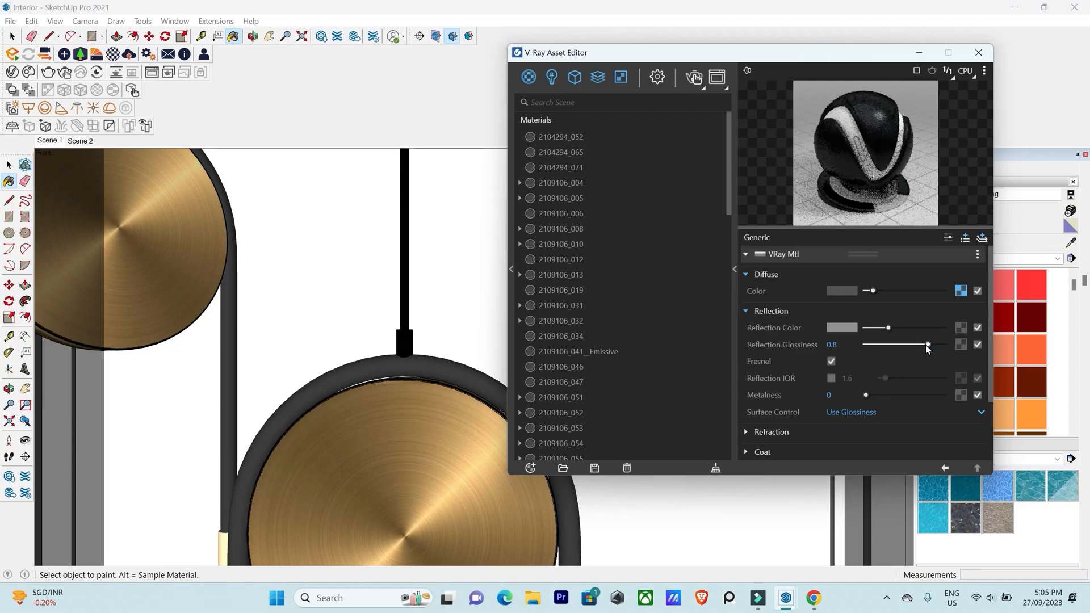
left_click(922, 344)
left_click(883, 291)
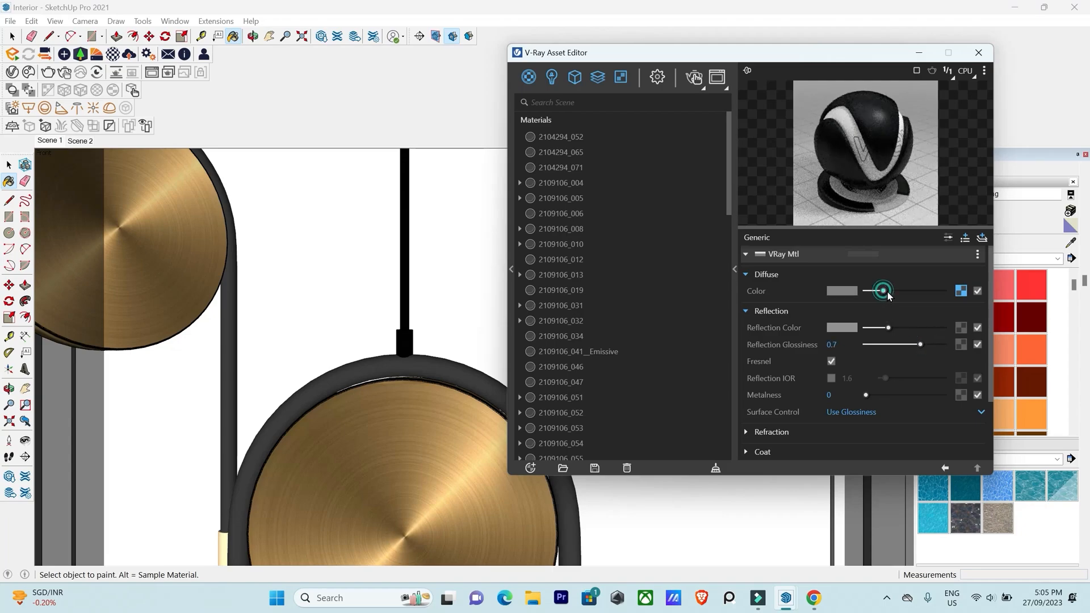
left_click(12, 36)
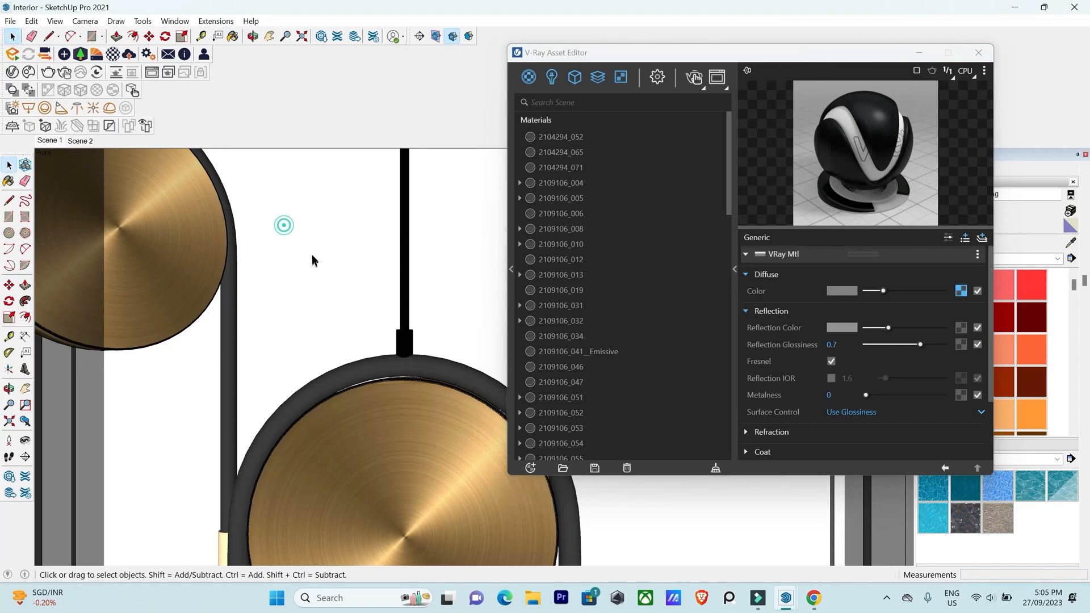
Sample the marble material from the side table under the toy bear and rename it "Marble side table".
scroll(312, 252, "down", 10)
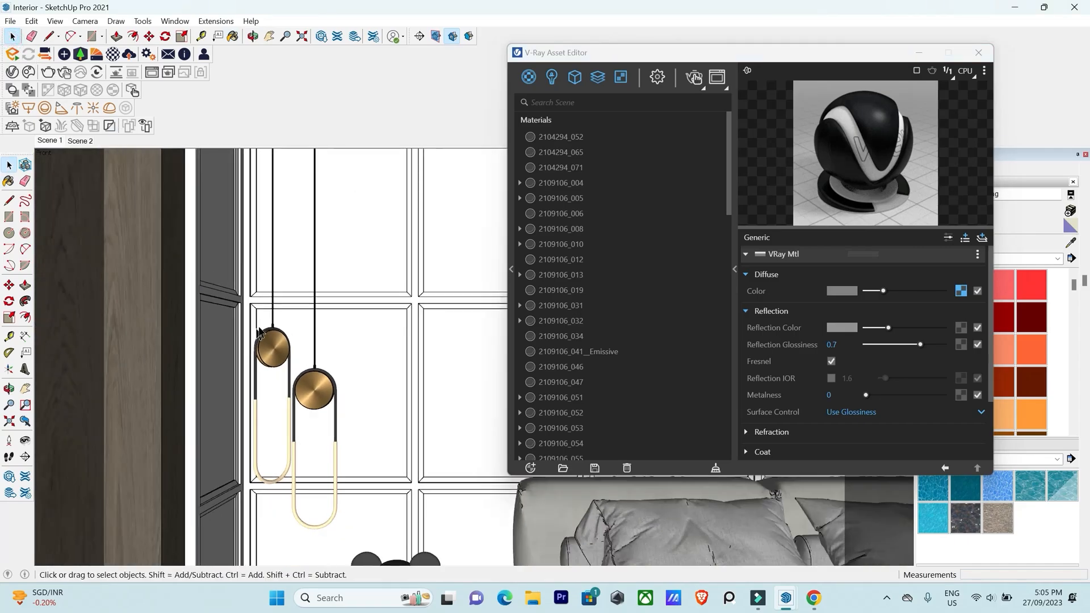
scroll(296, 438, "up", 8)
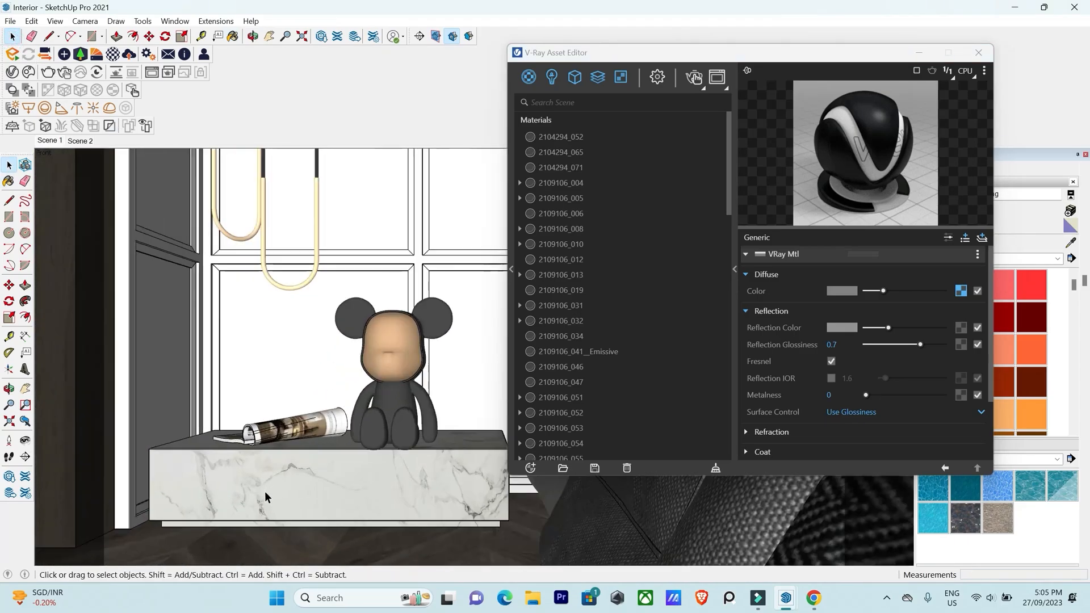
key("b")
scroll(288, 488, "up", 1)
left_click(289, 484, "alt")
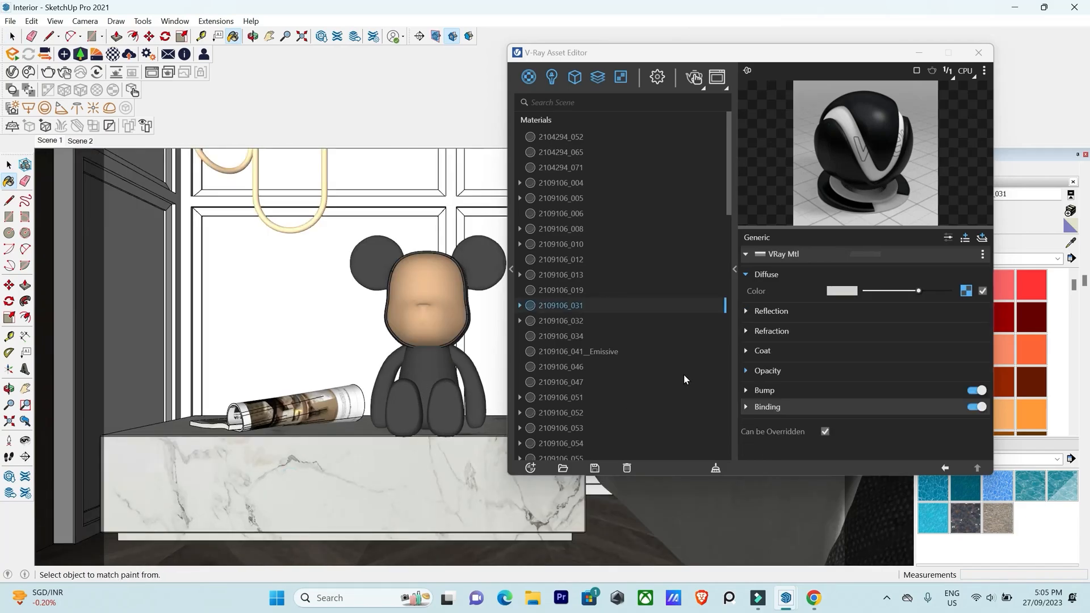
left_click(588, 300)
double_click(591, 301)
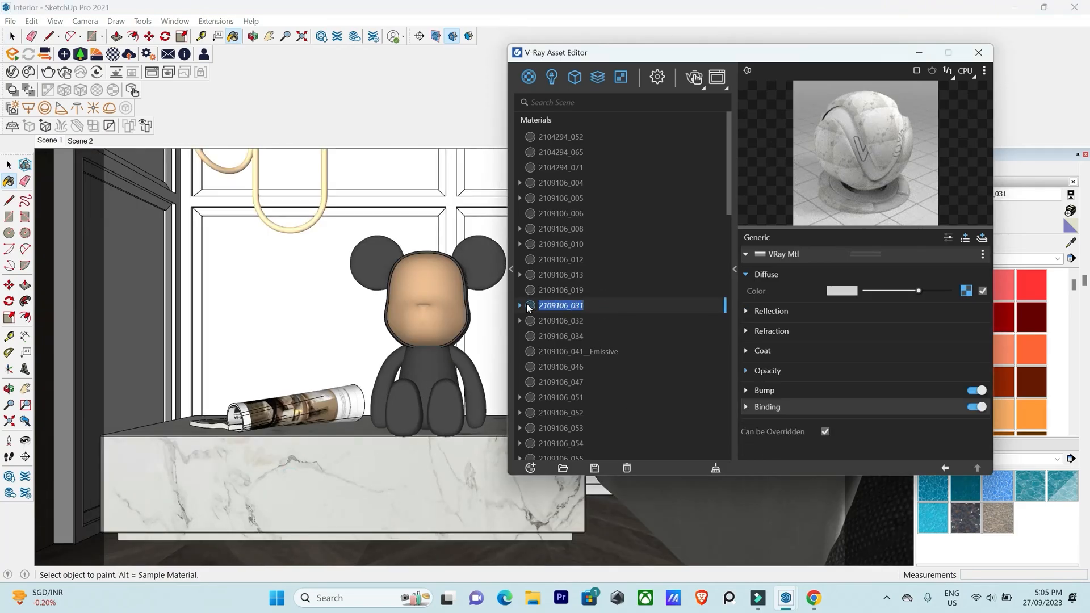
type("Marble side table")
key("Return")
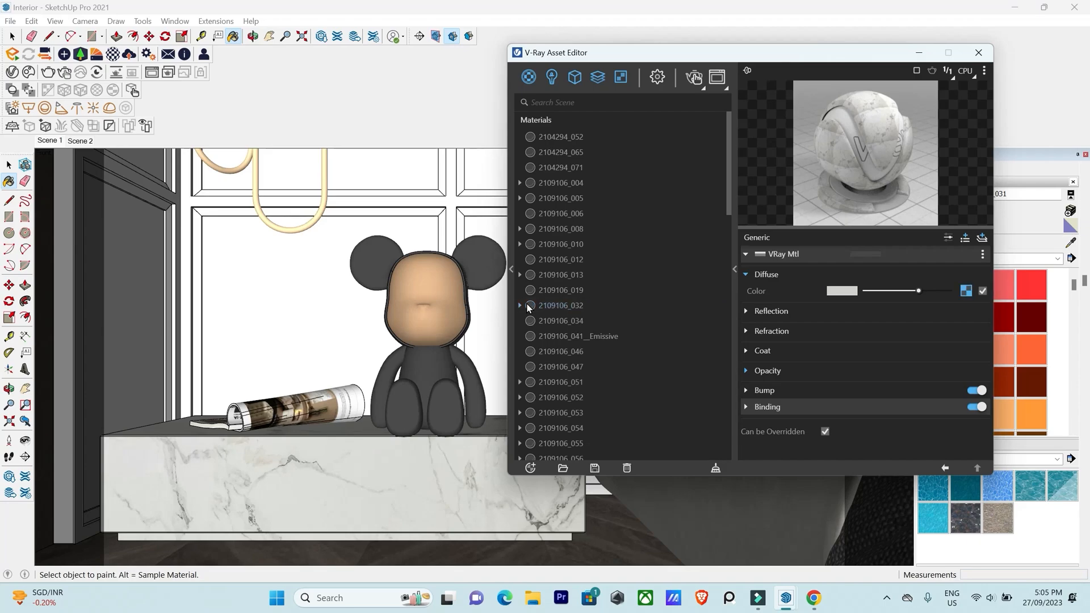
Give the Marble side table material a mid-grey reflection colour and 0.7 reflection glossiness.
left_click(745, 311)
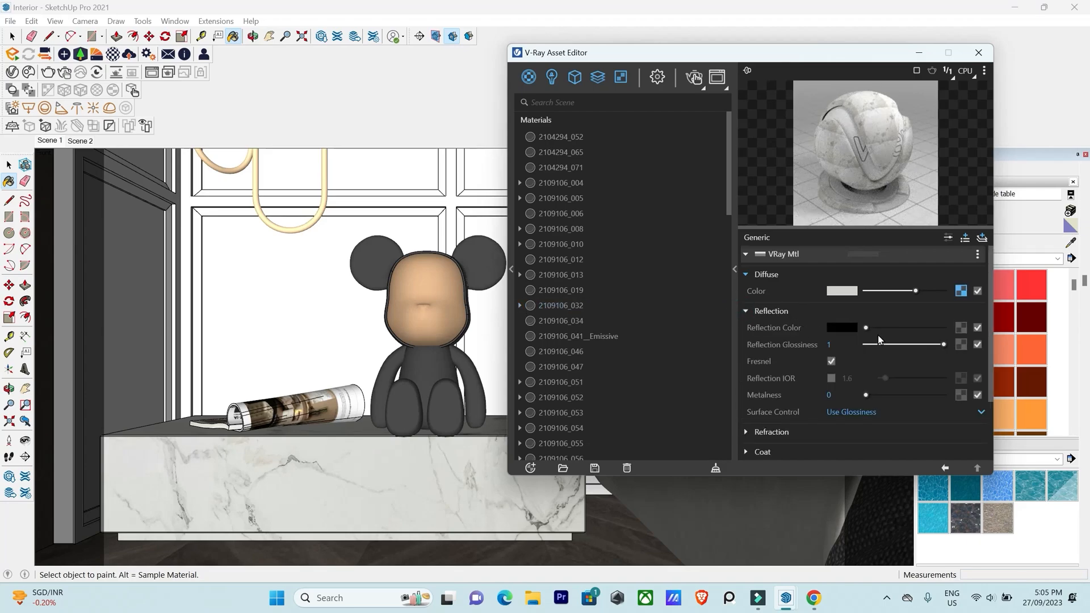
left_click(889, 327)
left_click(924, 345)
left_click(901, 328)
left_click(924, 344)
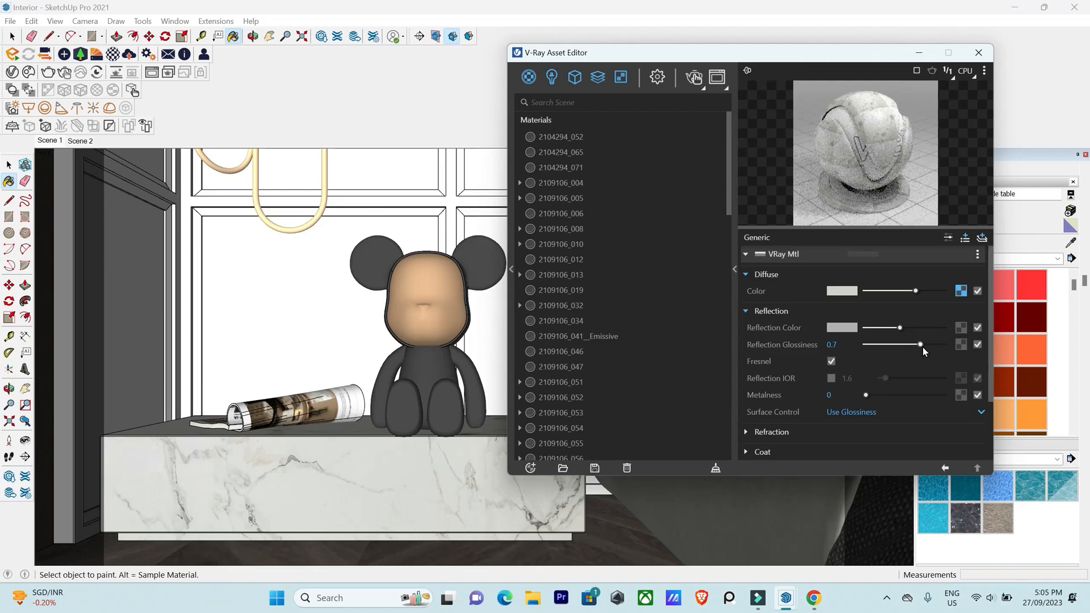
left_click(888, 328)
Copy the marble's diffuse texture and paste it as a copy into the material's bump map.
scroll(797, 389, "down", 1)
scroll(796, 389, "down", 2)
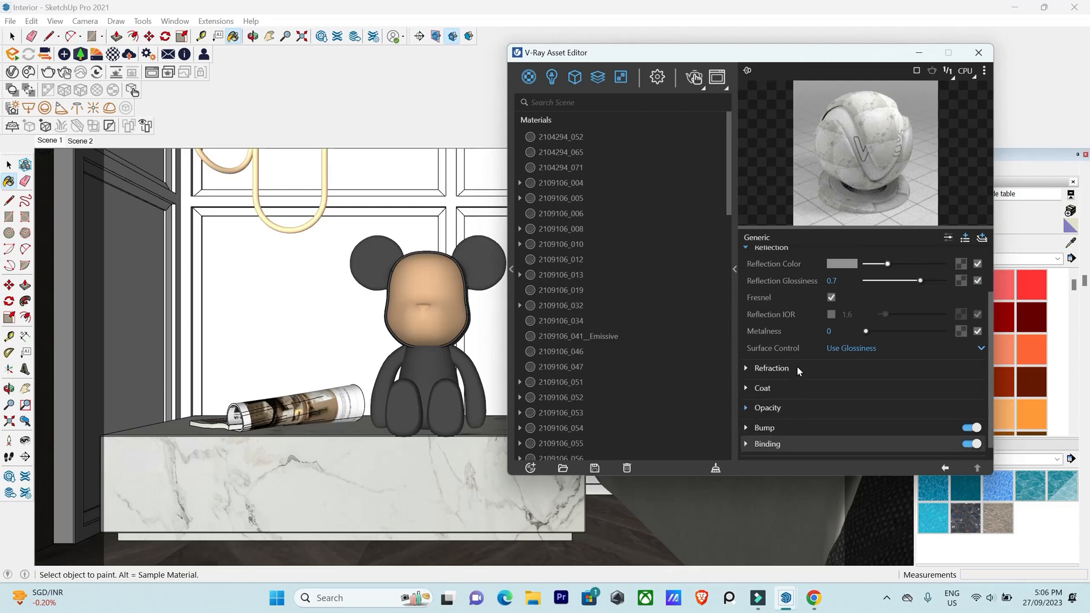
scroll(924, 274, "up", 2)
right_click(961, 290)
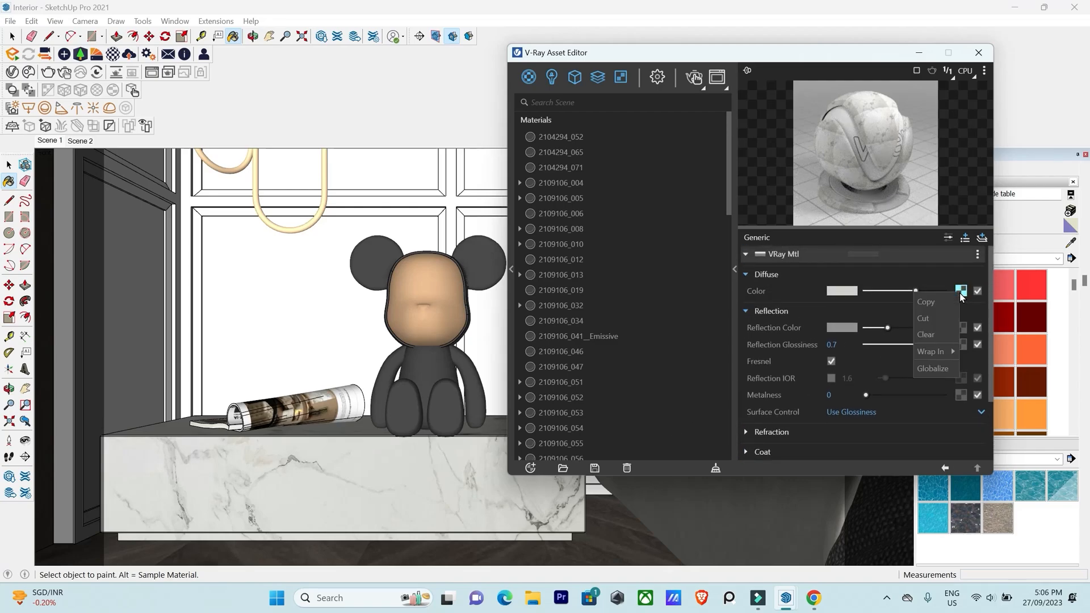
left_click(926, 304)
scroll(740, 358, "down", 3)
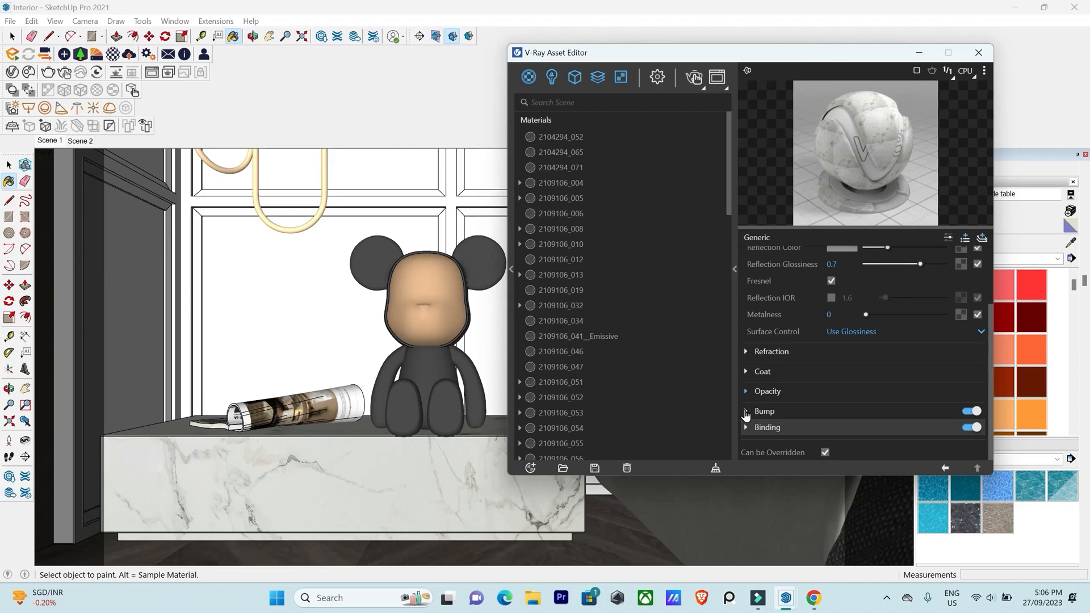
left_click(745, 409)
scroll(834, 363, "down", 1)
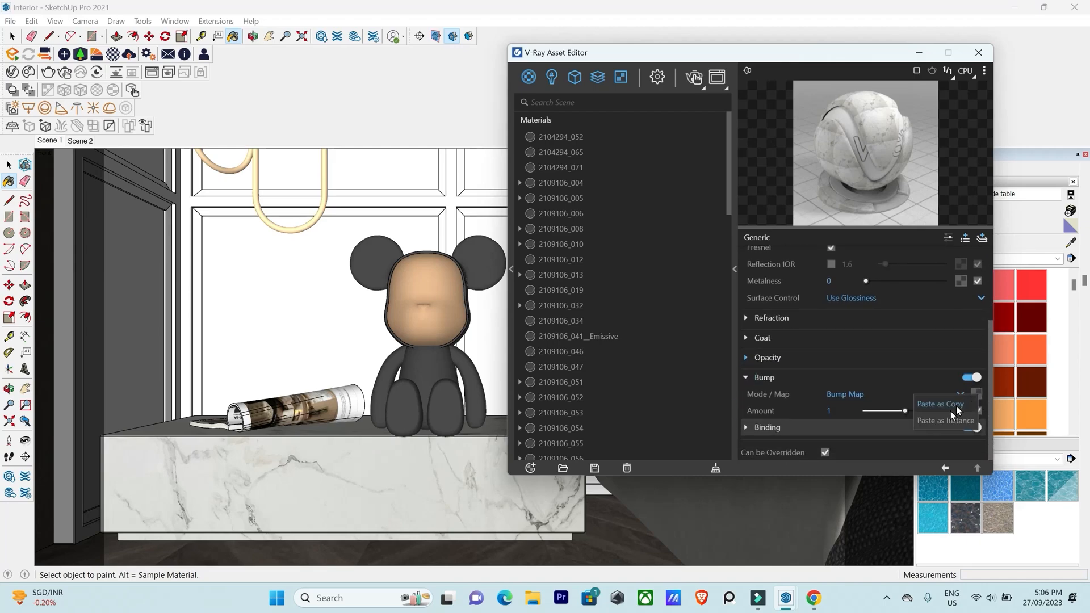
left_click(949, 405)
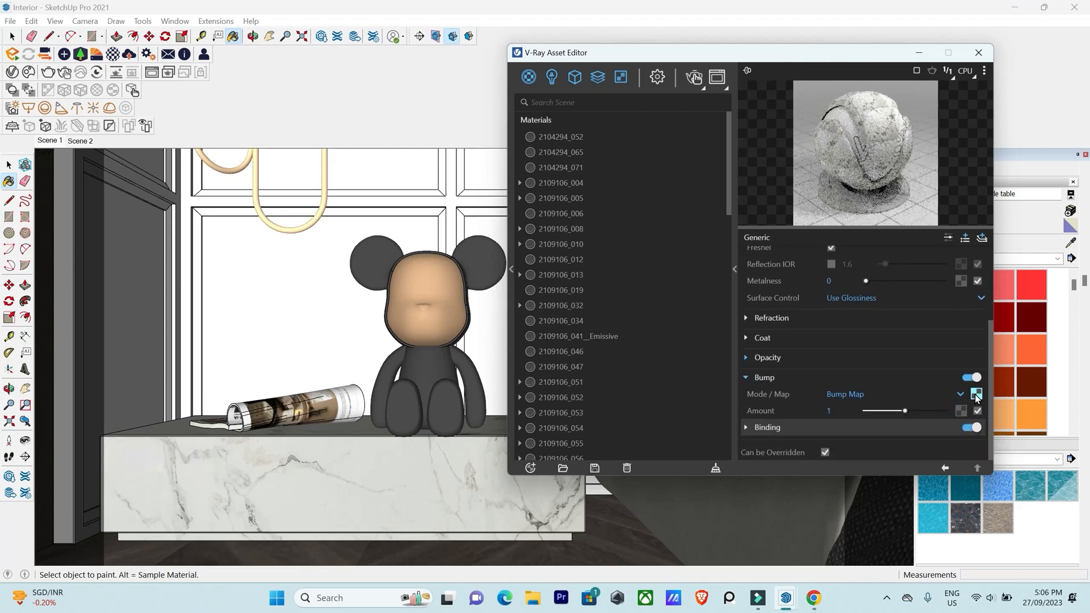
Wrap the marble's bump texture in a Color Correction with saturation -1 and brightness 0.346.
right_click(976, 393)
mouse_move(952, 367)
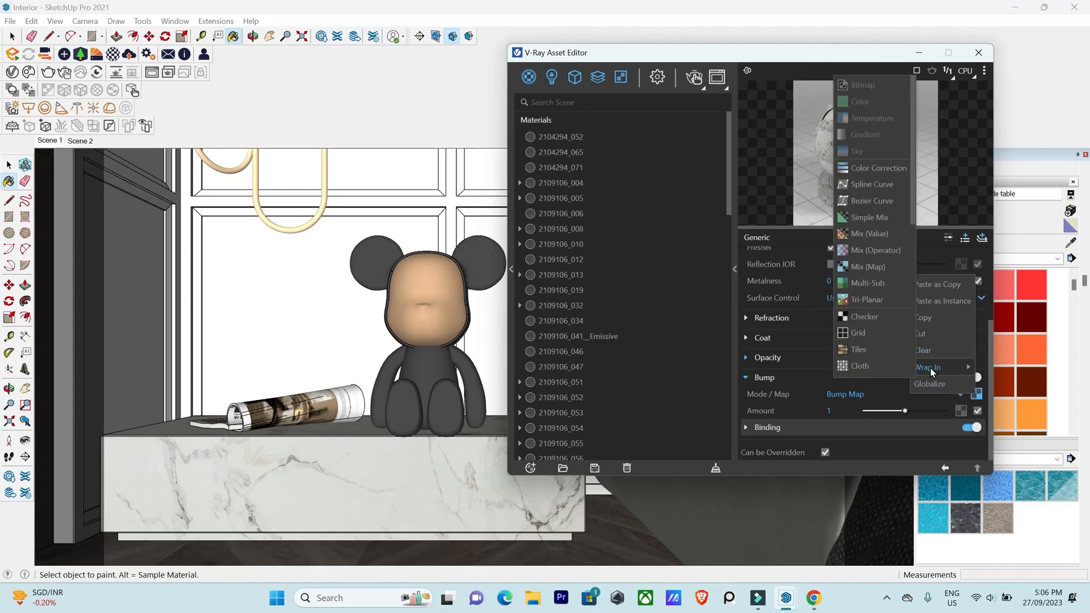
left_click(879, 168)
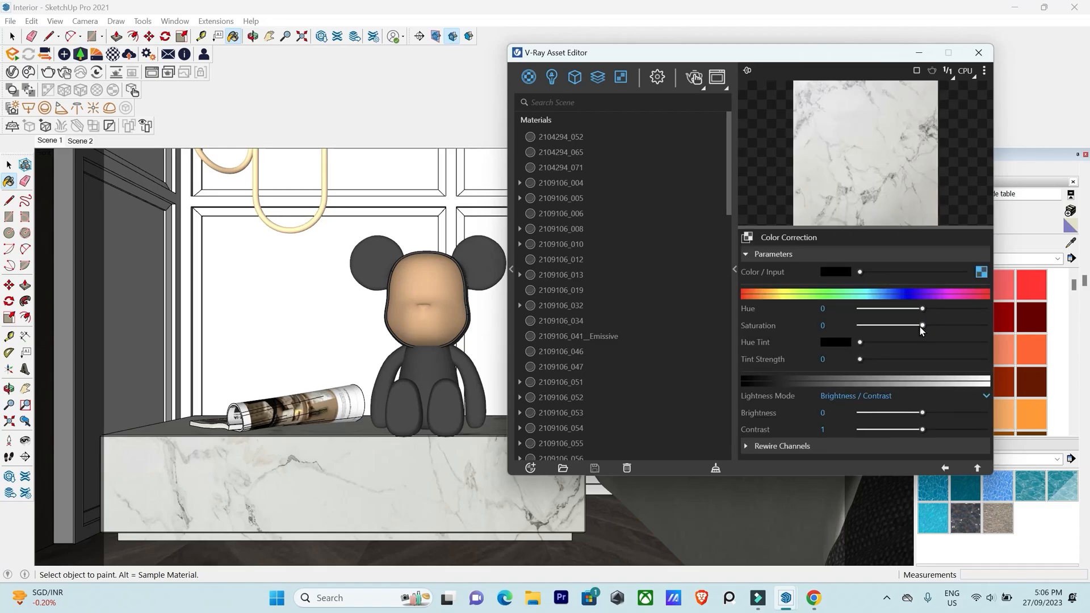
left_click_drag(920, 325, 793, 355)
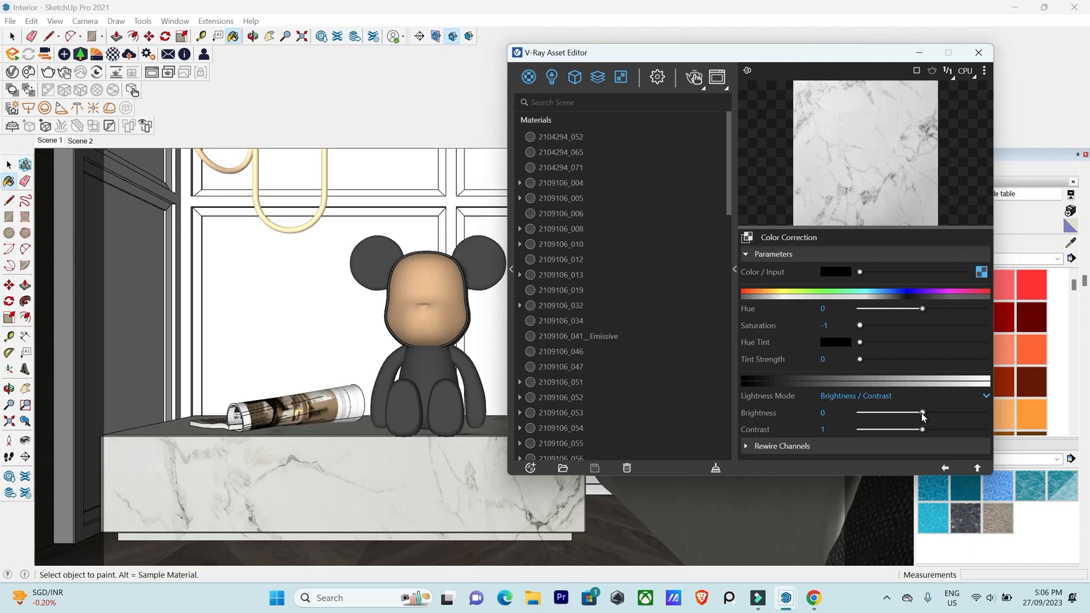
mouse_move(923, 416)
left_mouse_down()
mouse_move(910, 417)
mouse_move(941, 414)
left_mouse_up()
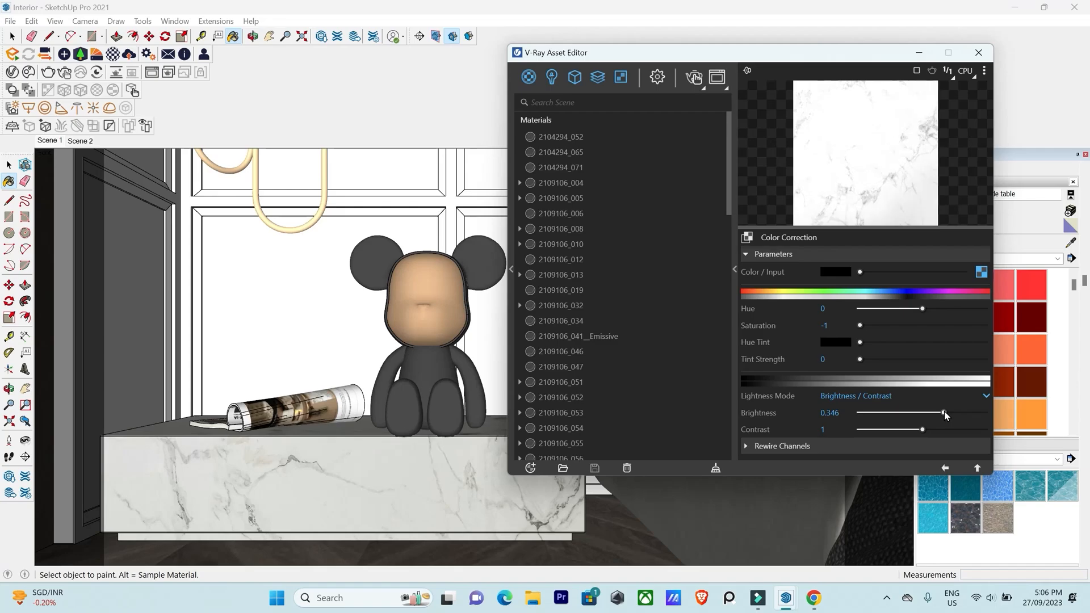
left_click(978, 469)
Sample the grey material from the vase beside the bed and rename it "Flower pot".
scroll(411, 487, "down", 2)
scroll(411, 487, "down", 4)
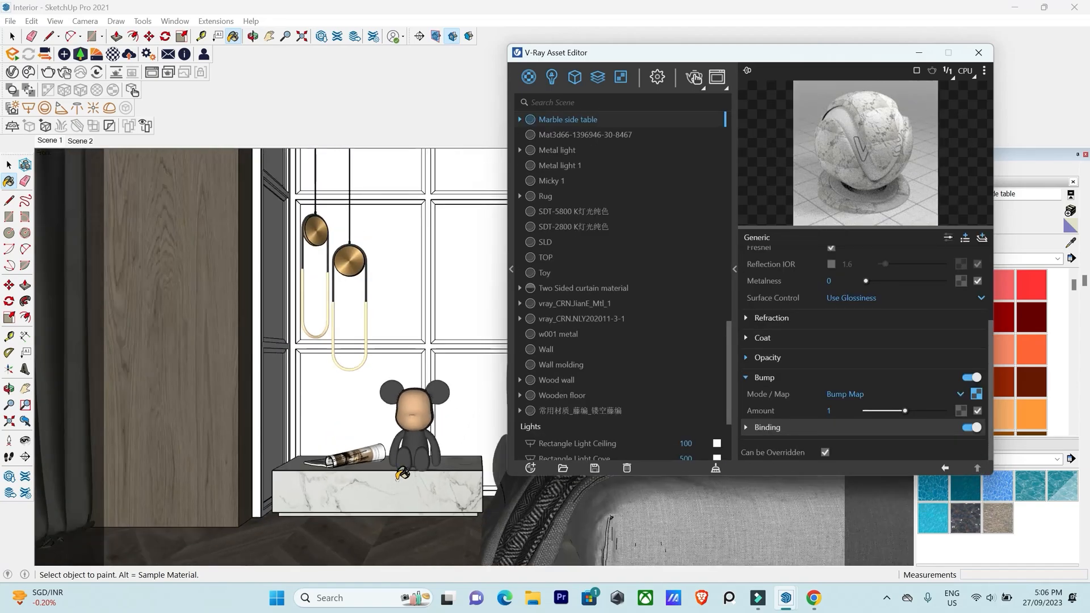
scroll(300, 517, "down", 2)
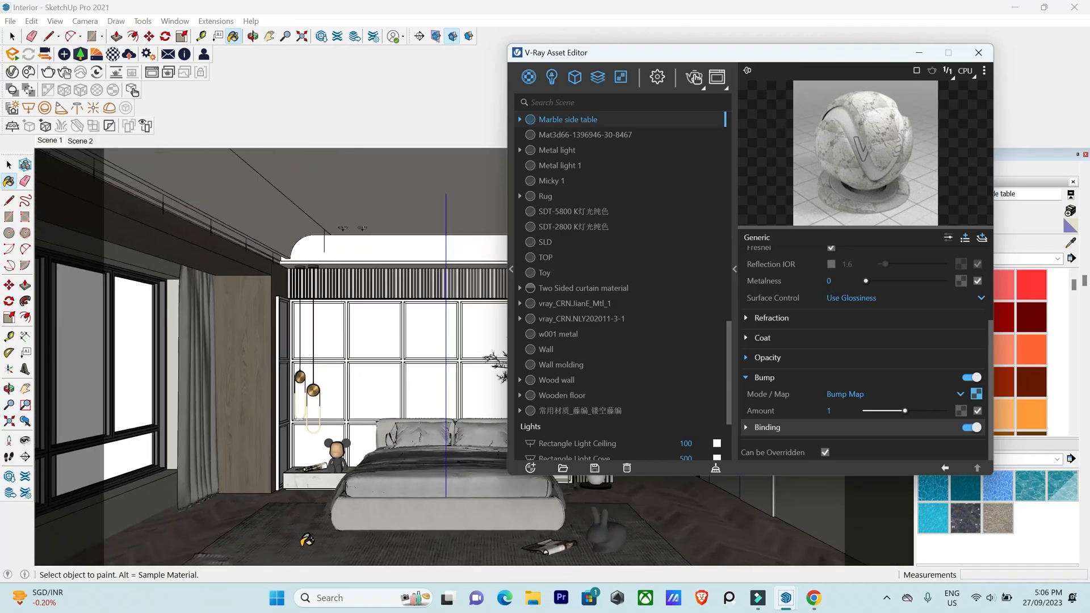
scroll(284, 496, "down", 2)
scroll(476, 542, "up", 3)
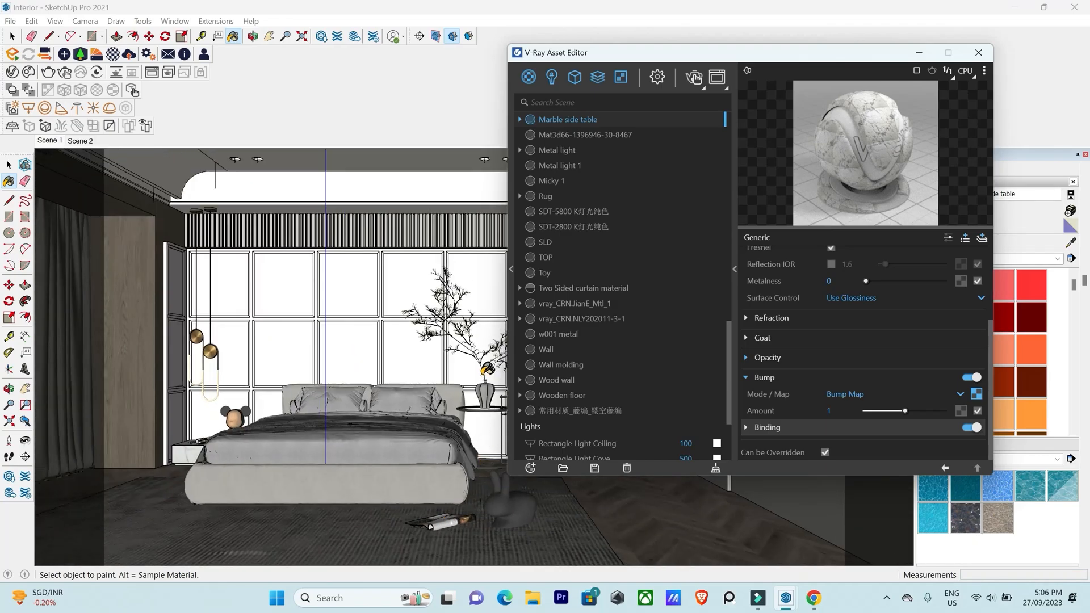
scroll(488, 360, "up", 4)
scroll(486, 420, "up", 2)
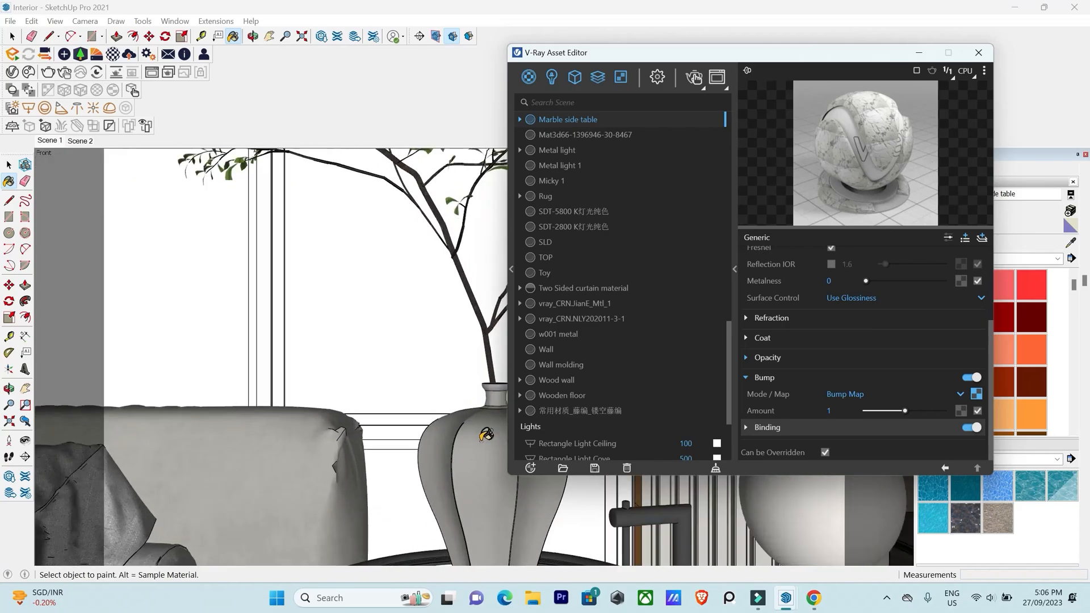
scroll(467, 454, "down", 1)
left_click(461, 452, "alt")
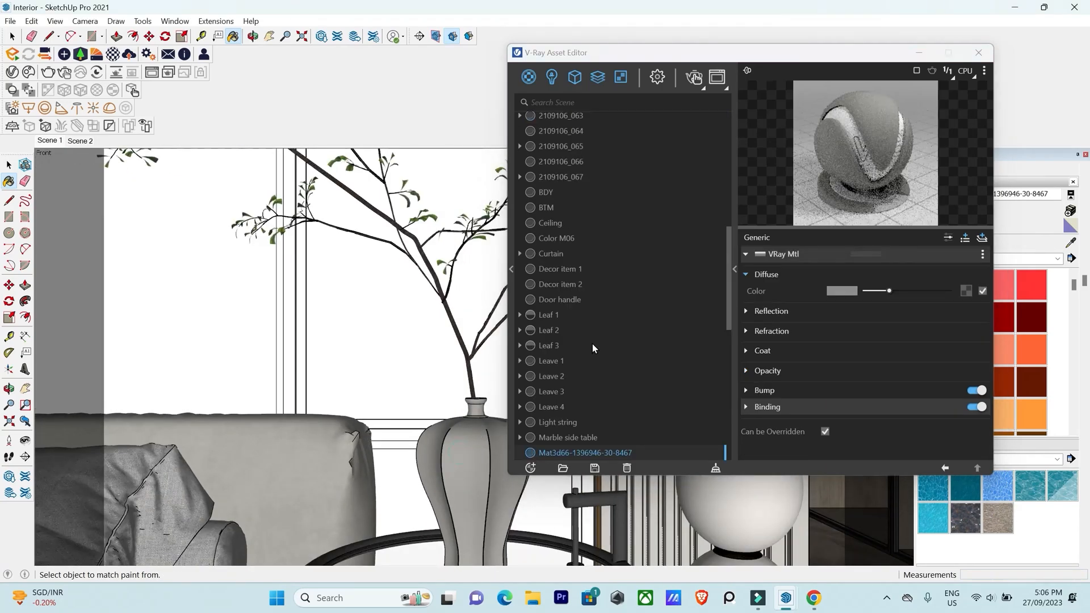
double_click(639, 262)
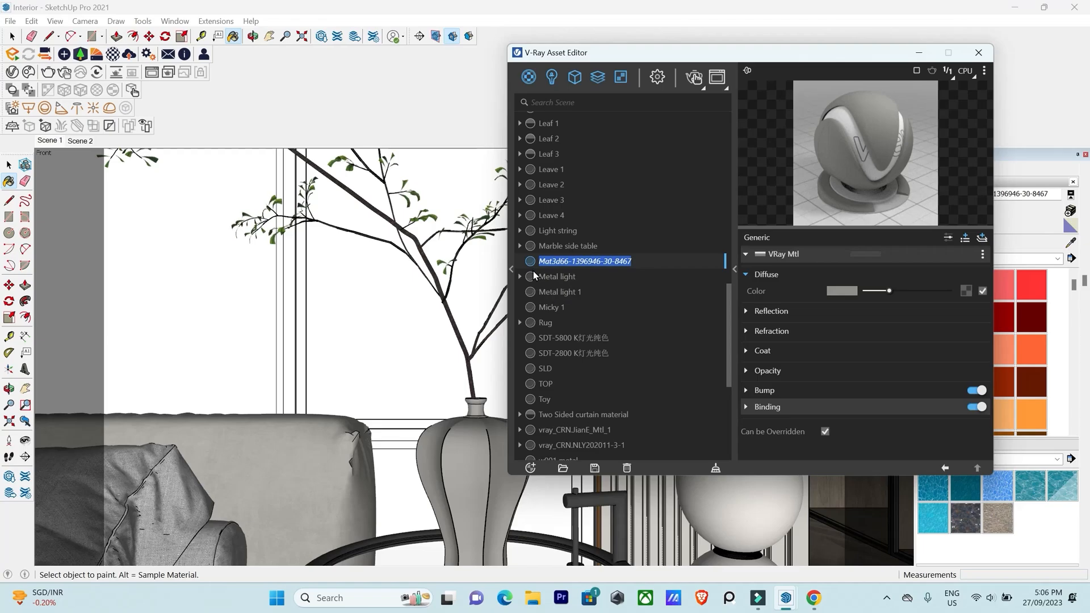
type("Flowr")
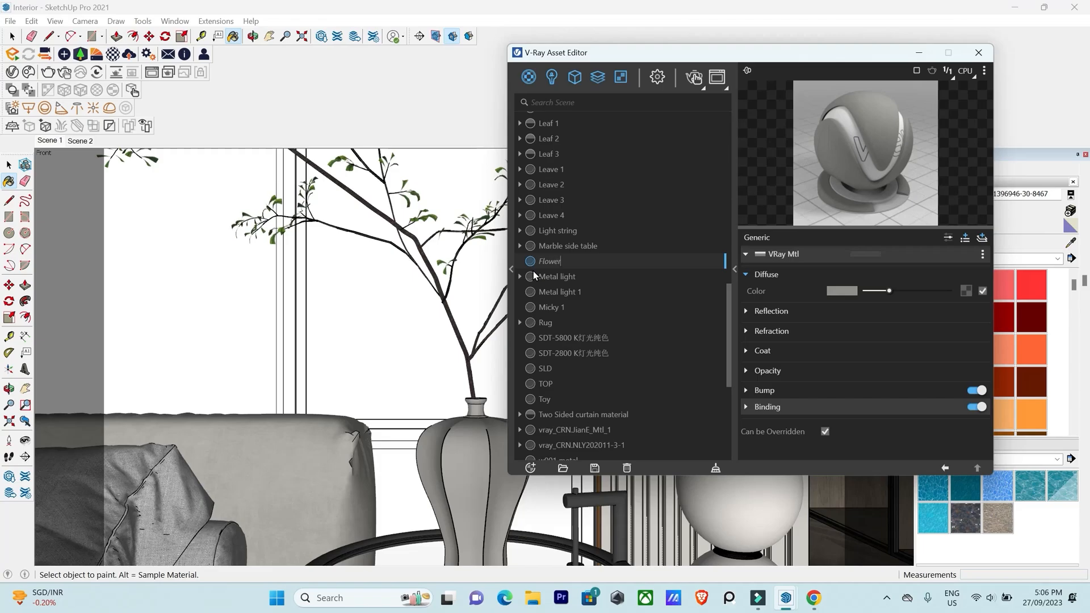
key("Escape")
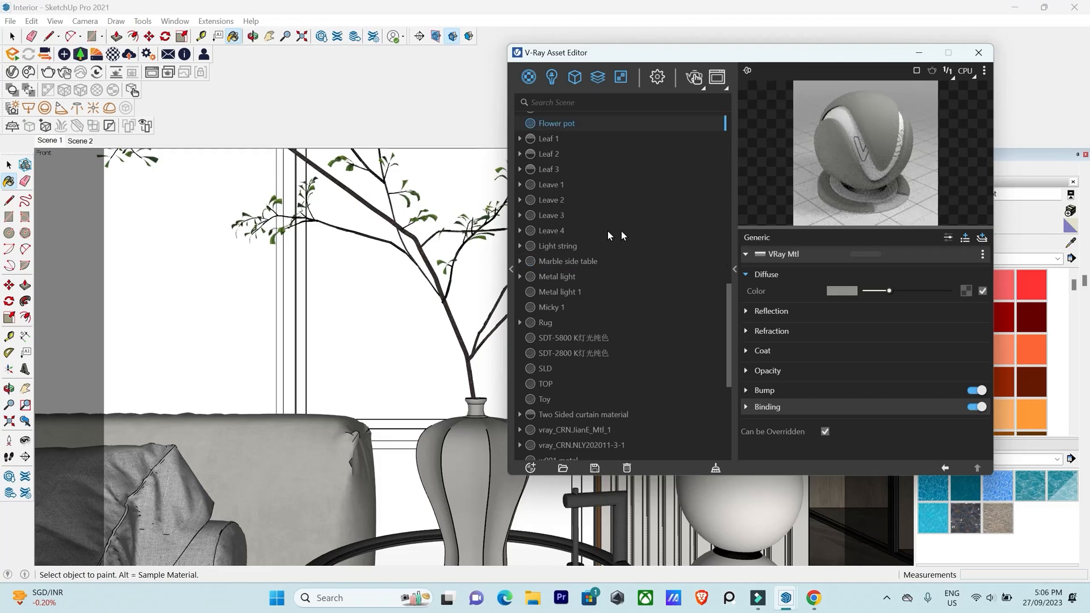
Give the Flower pot material a mid-grey reflection colour and set its reflection glossiness to 0.75.
left_click(743, 311)
left_click(877, 328)
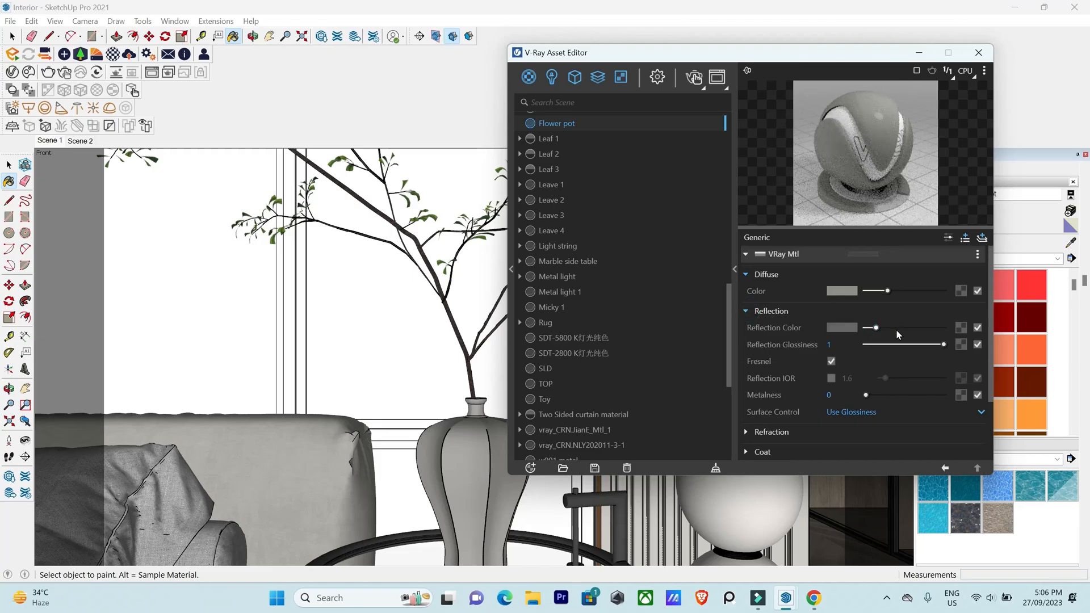
left_click(926, 344)
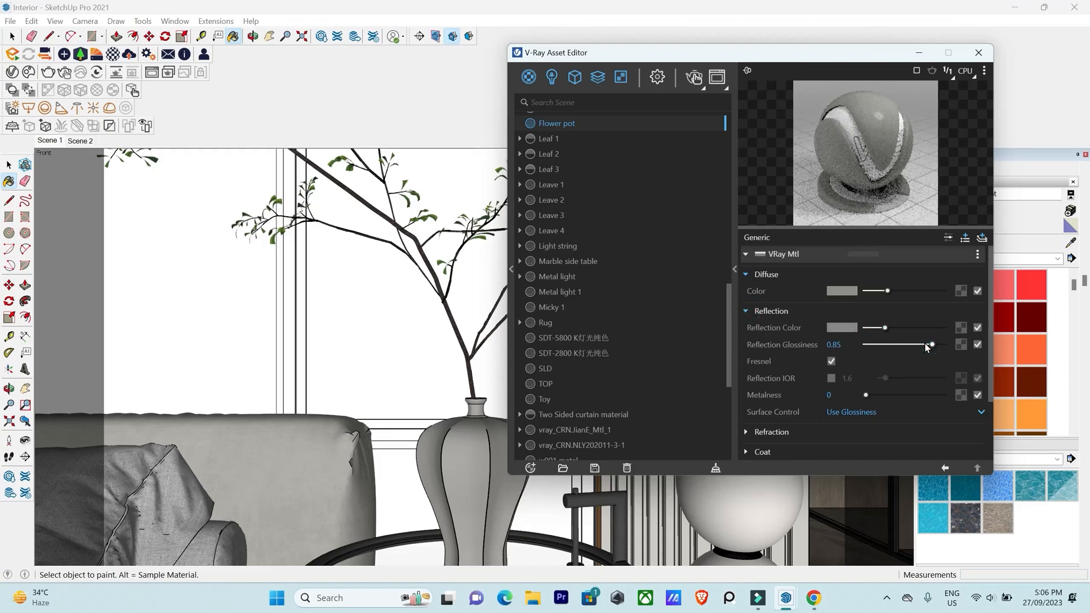
left_click(925, 344)
Sample the clear material from the round side table's top and rename it "Glass".
scroll(504, 511, "down", 2)
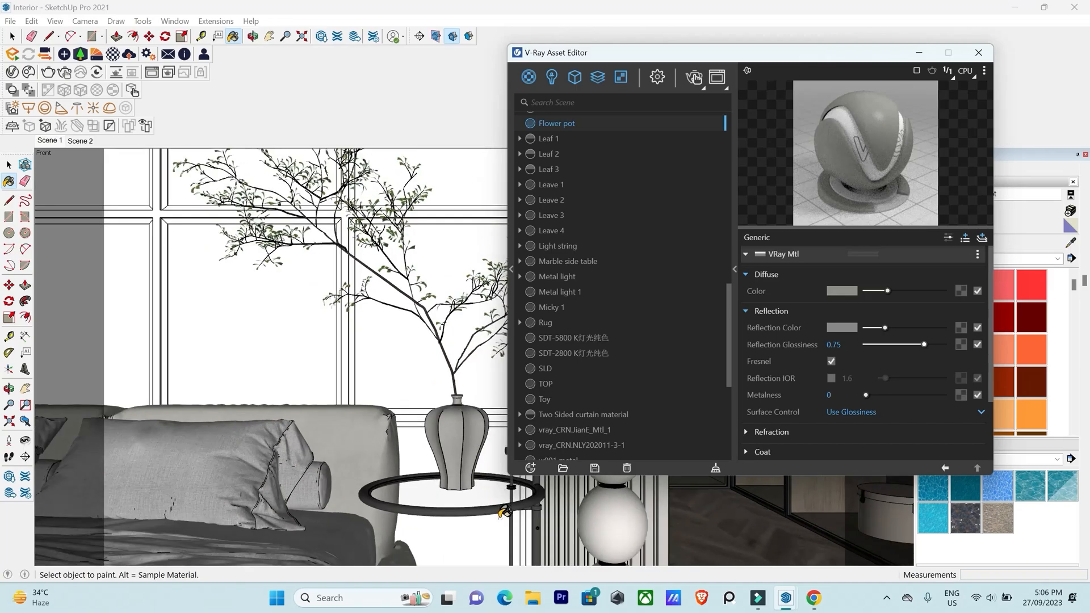
scroll(434, 466, "up", 3)
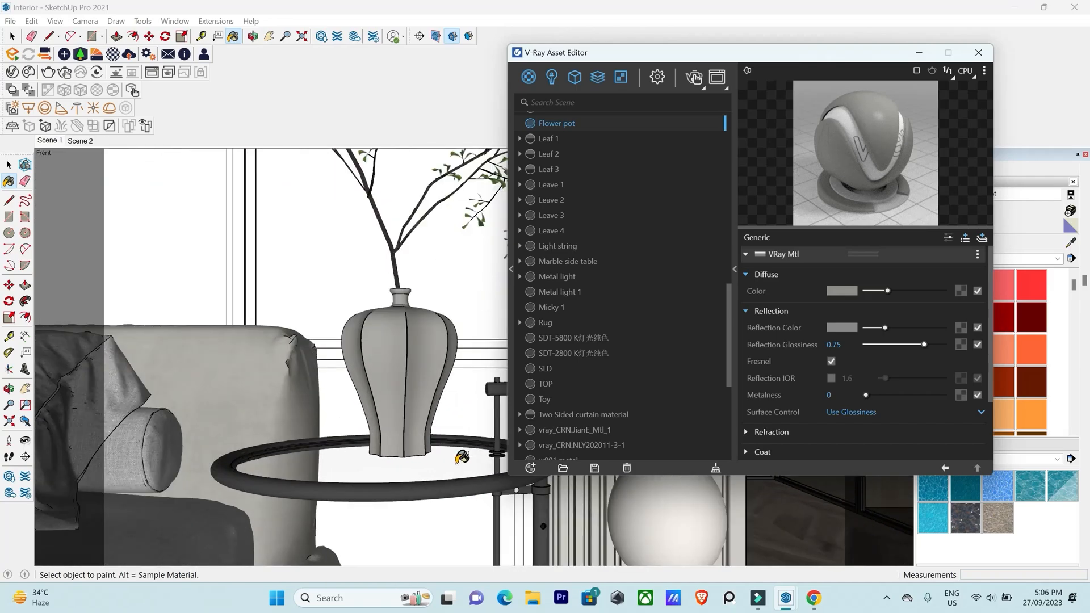
left_click(460, 460, "alt")
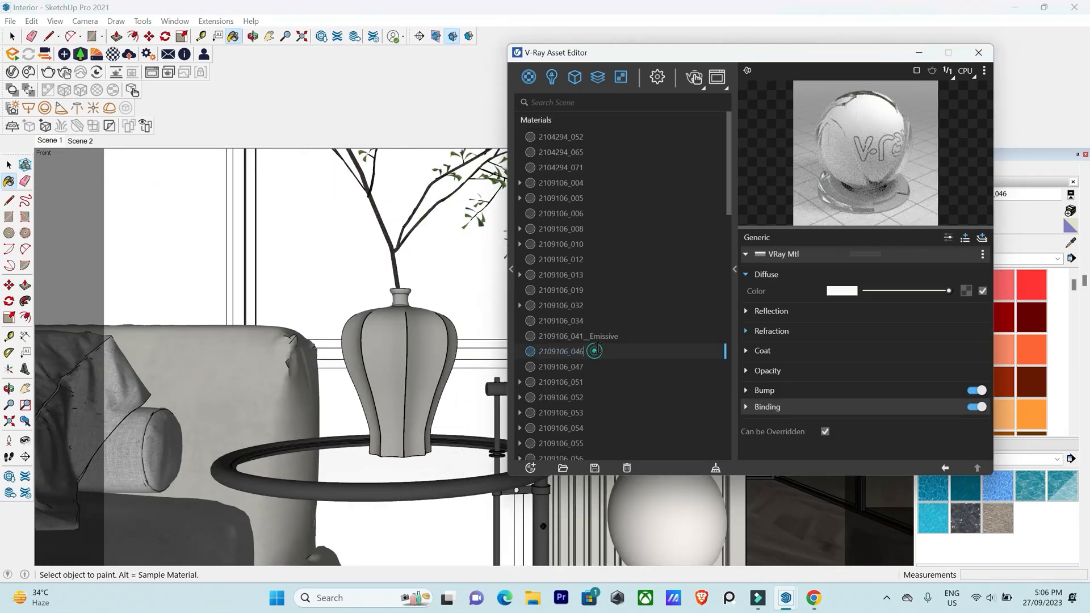
type("FG")
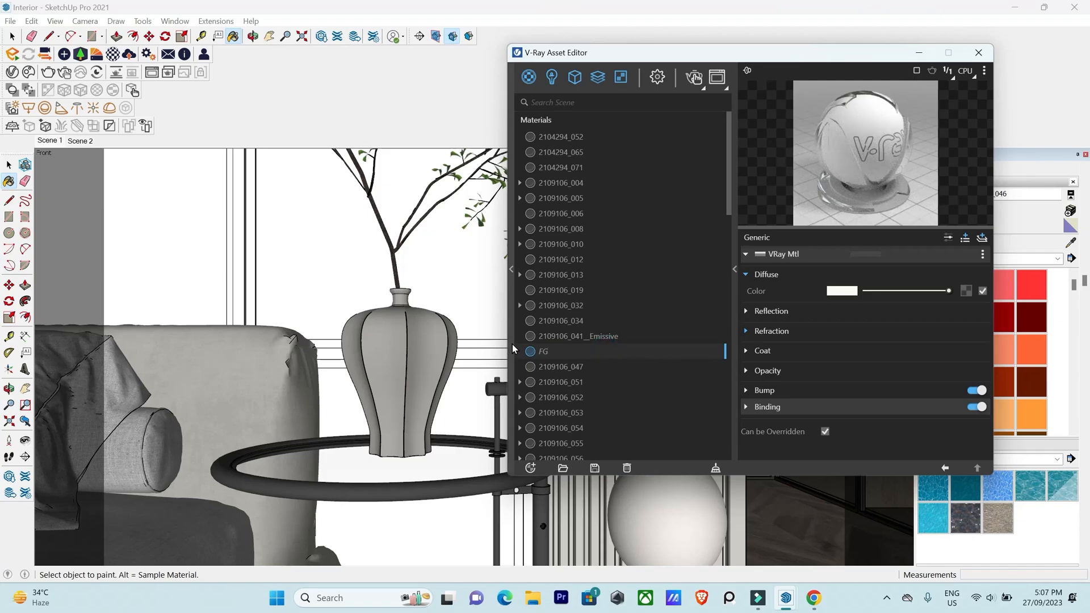
type("Glass")
key("Return")
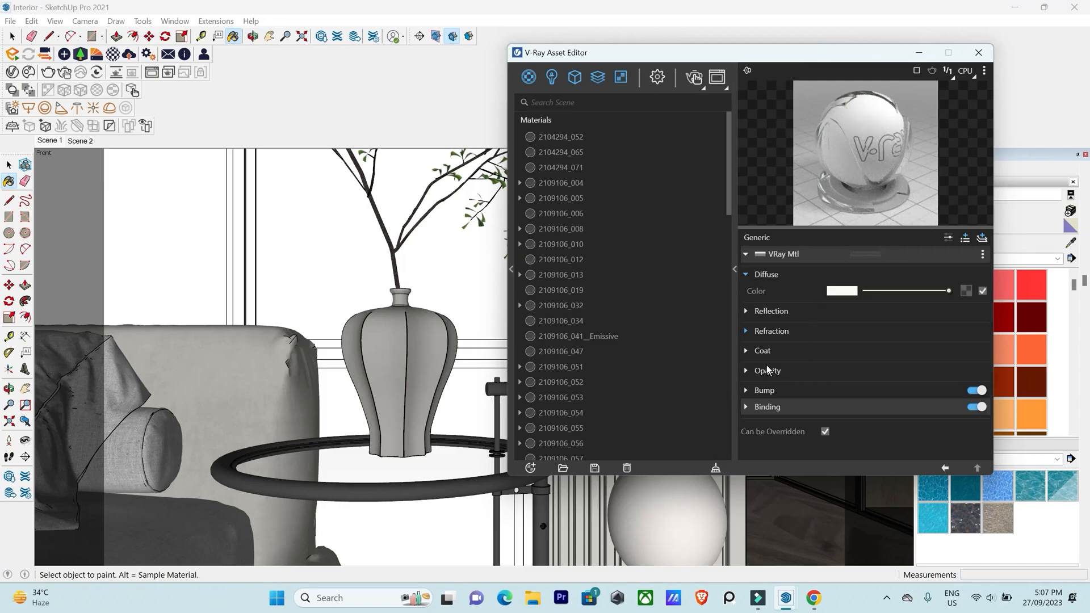
Tint the Glass material's refraction fog colour a pale warm cream with a colour temperature of 5410 K.
left_click(746, 332)
scroll(799, 331, "down", 2)
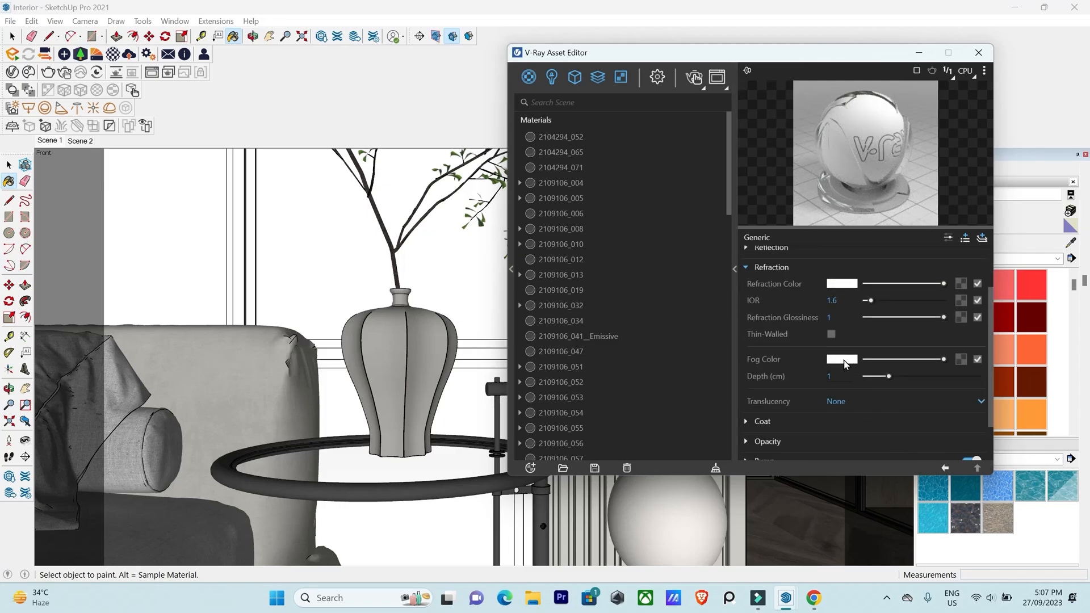
left_click(842, 359)
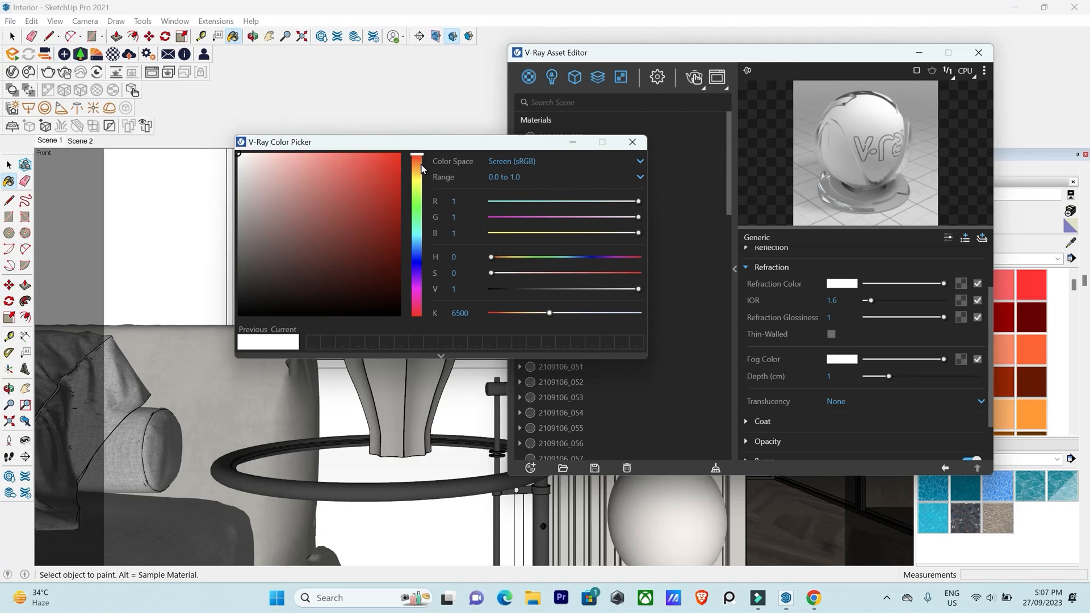
left_click(532, 313)
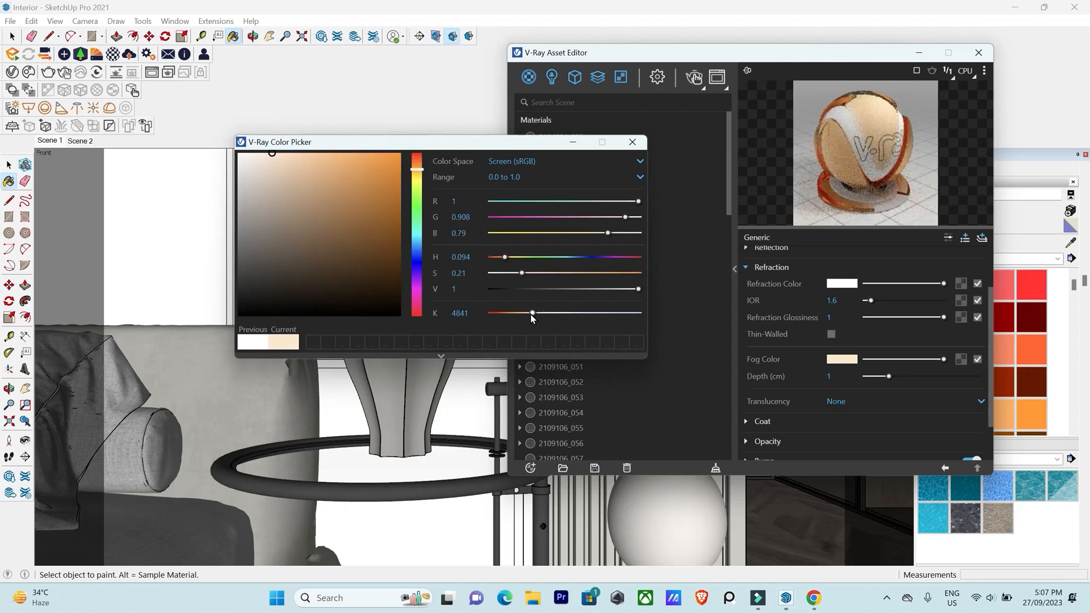
left_click(539, 312)
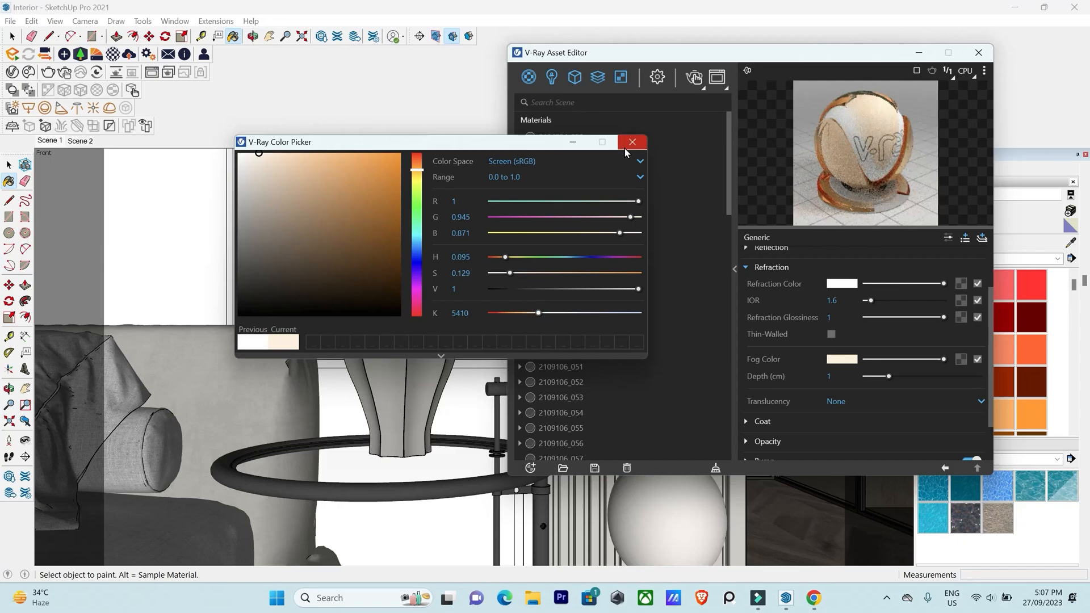
left_click(632, 143)
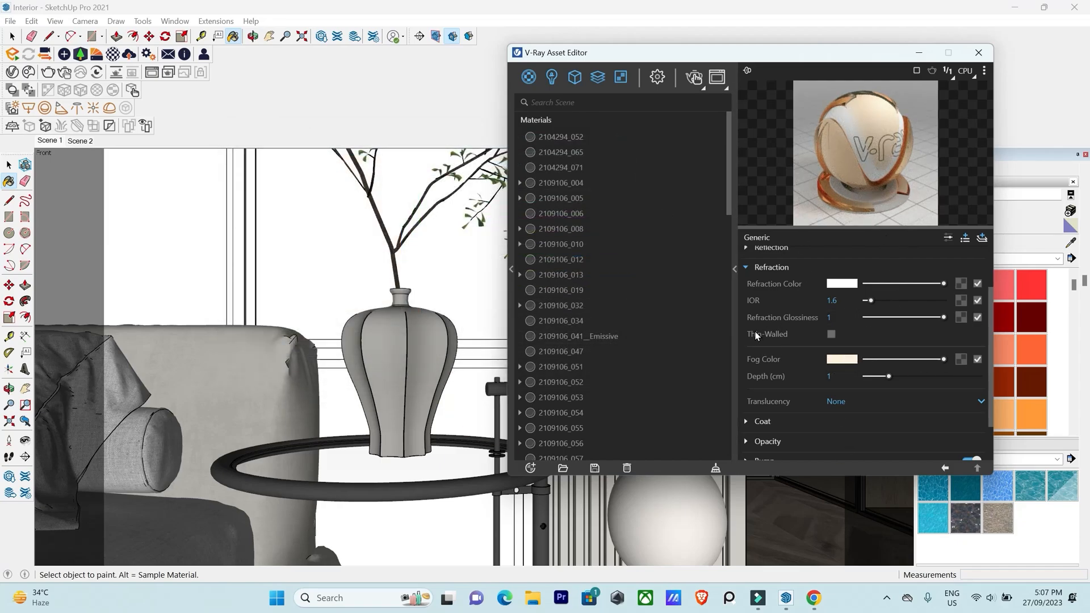
Sample the dark material from the round side table's frame and rename it "Stand".
scroll(431, 415, "up", 3)
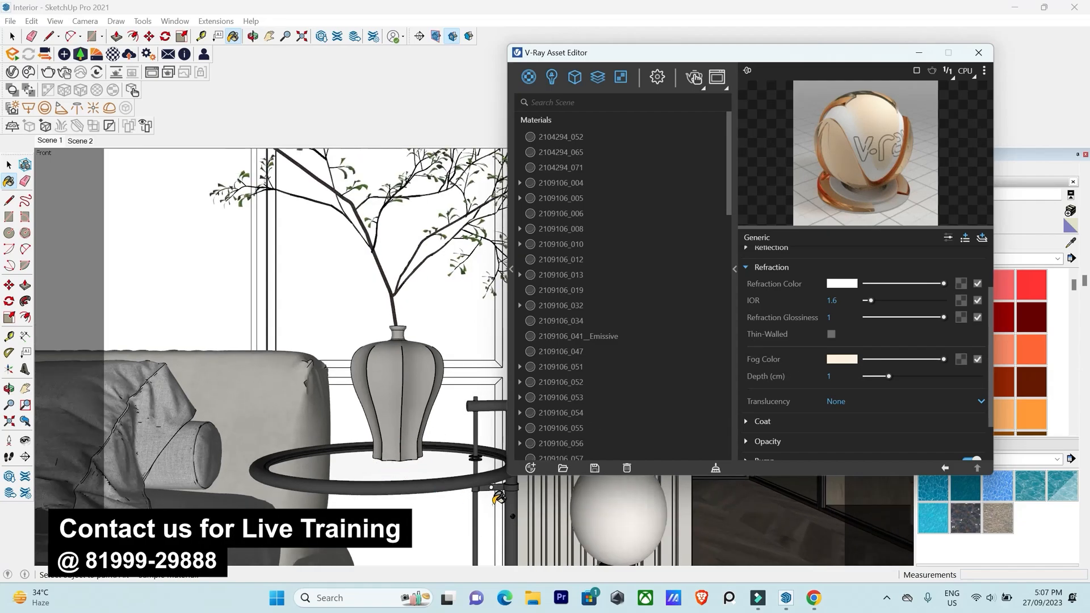
left_click(585, 350)
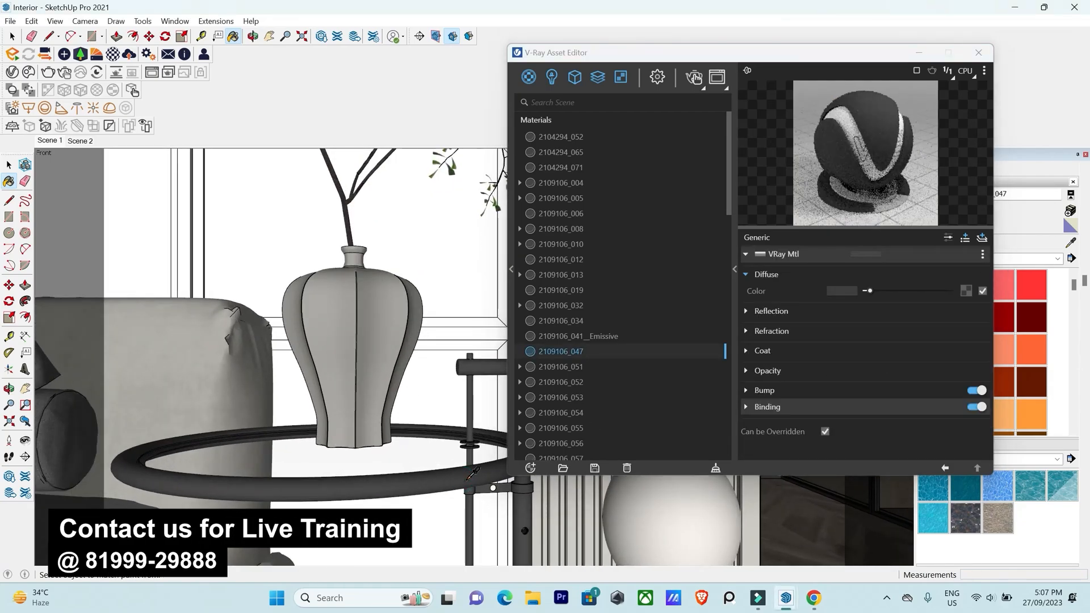
left_click(588, 350)
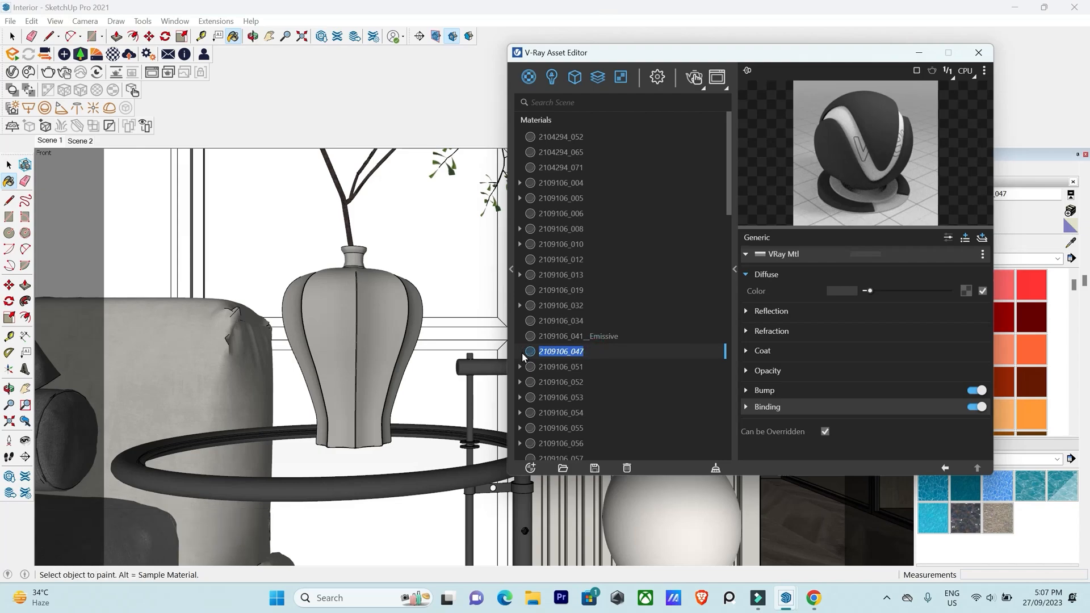
type("Stand")
key("Return")
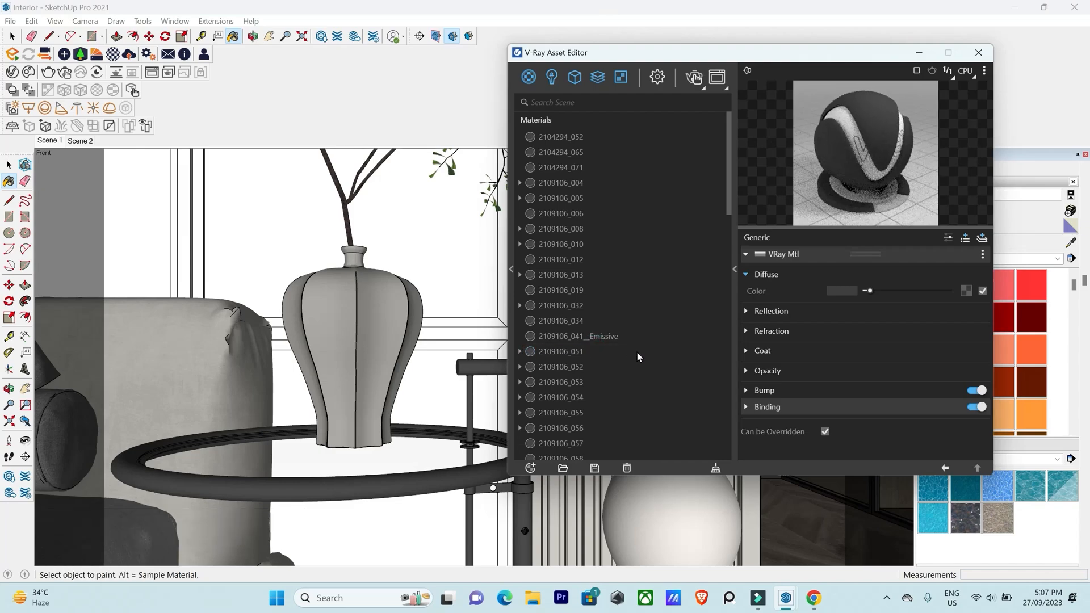
Give the Stand material a mid-grey reflection colour, a metalness of 1 and a reflection glossiness of 0.75.
left_click(745, 311)
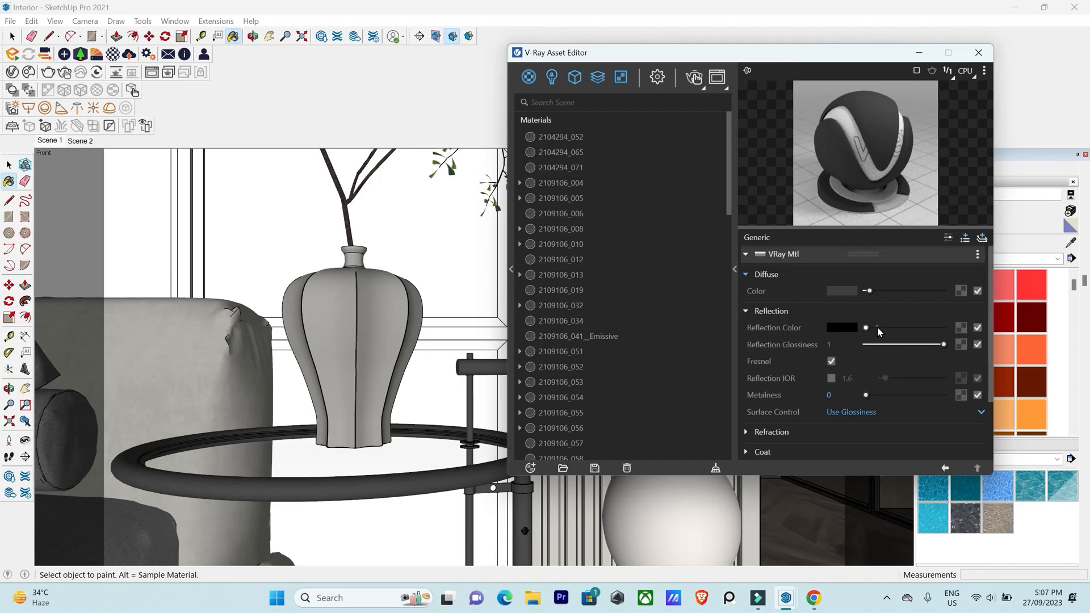
left_click_drag(877, 327, 892, 330)
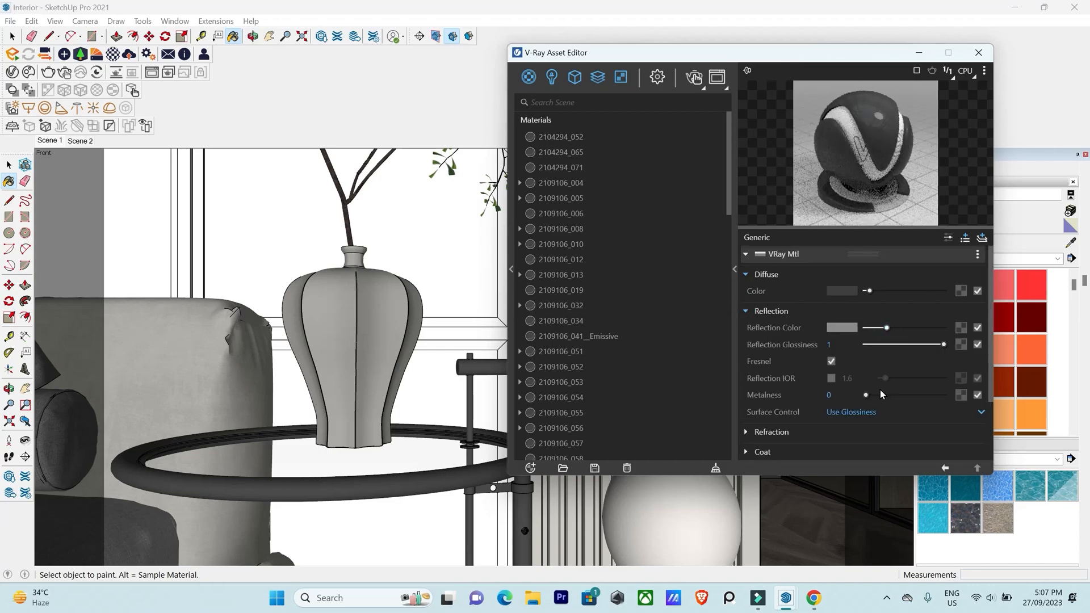
scroll(812, 473, "down", 2)
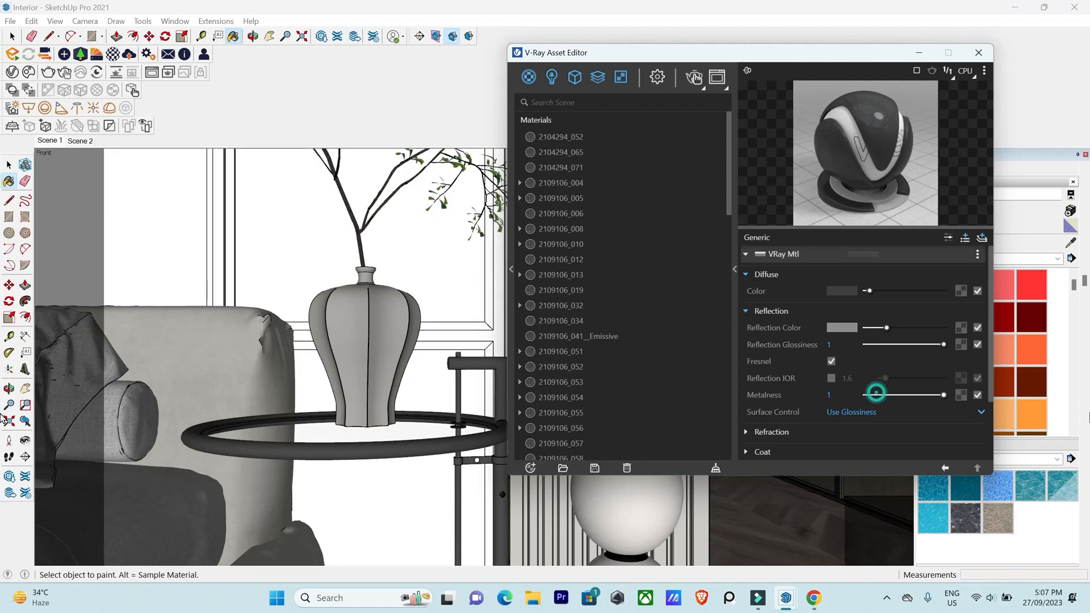
scroll(423, 363, "down", 5)
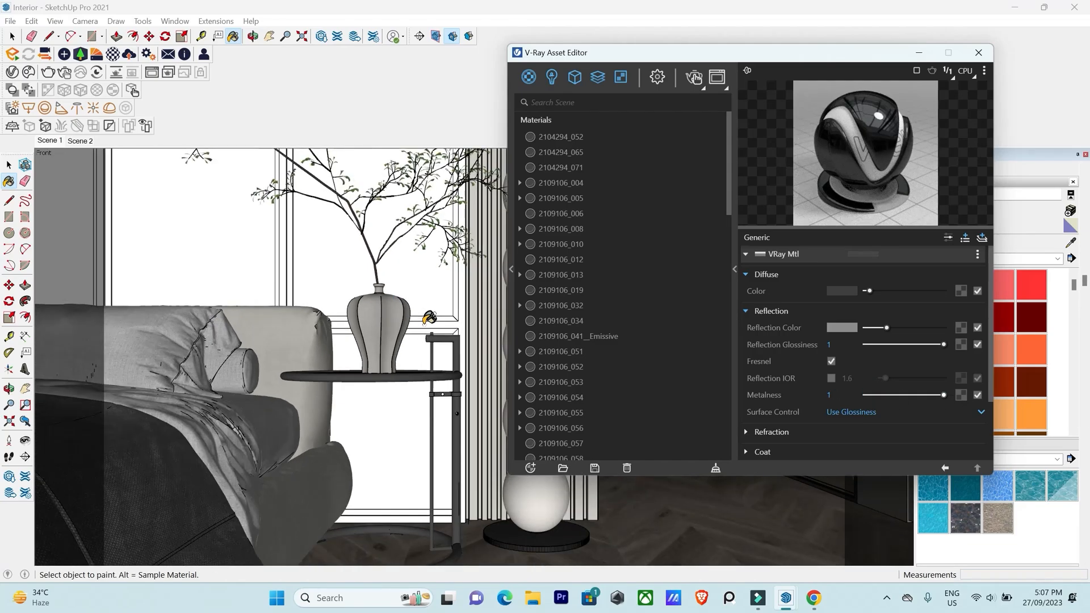
left_click(925, 344)
Inspect the side table's legs and sample the black base under the stacked spheres to check its material.
scroll(443, 477, "up", 3)
scroll(444, 476, "up", 5)
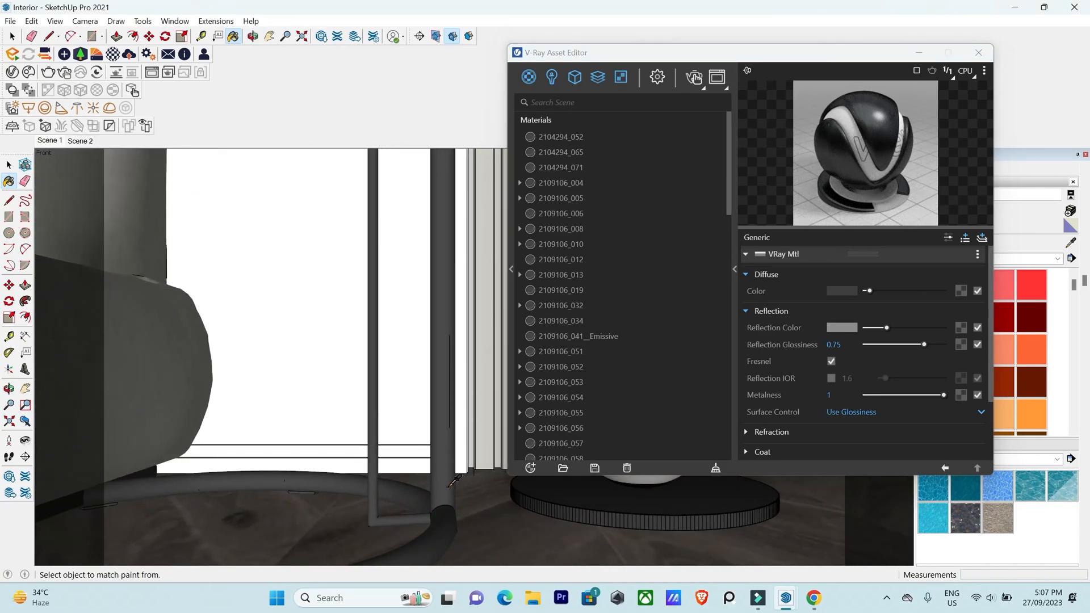
scroll(442, 483, "down", 8)
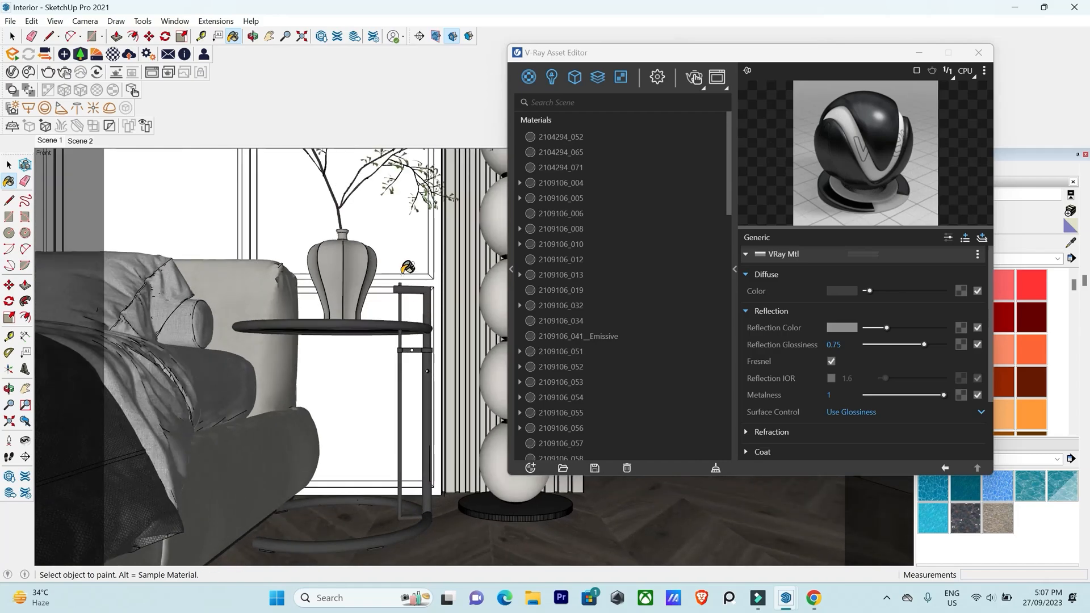
scroll(373, 440, "up", 6)
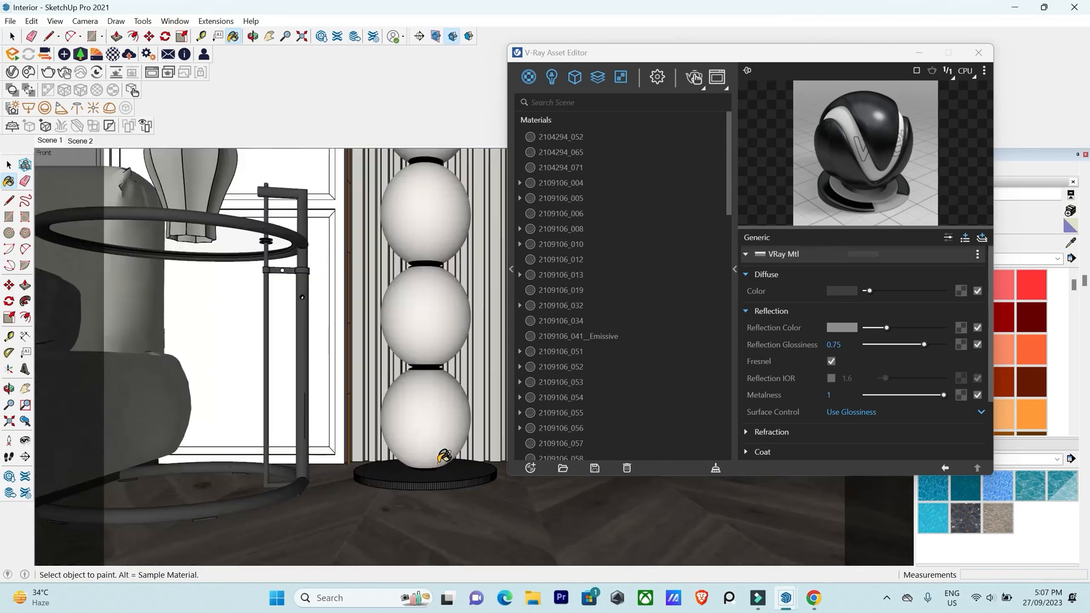
left_click(442, 475, "alt")
scroll(437, 500, "down", 5)
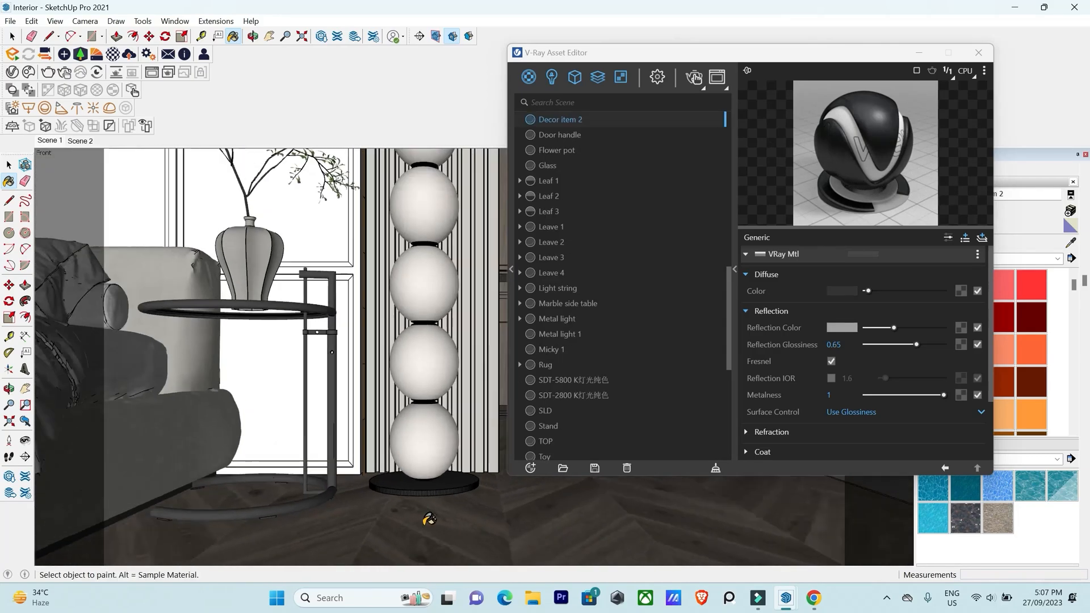
Look over the whole bedroom and restore the saved Scene 1 camera view.
scroll(442, 512, "down", 6)
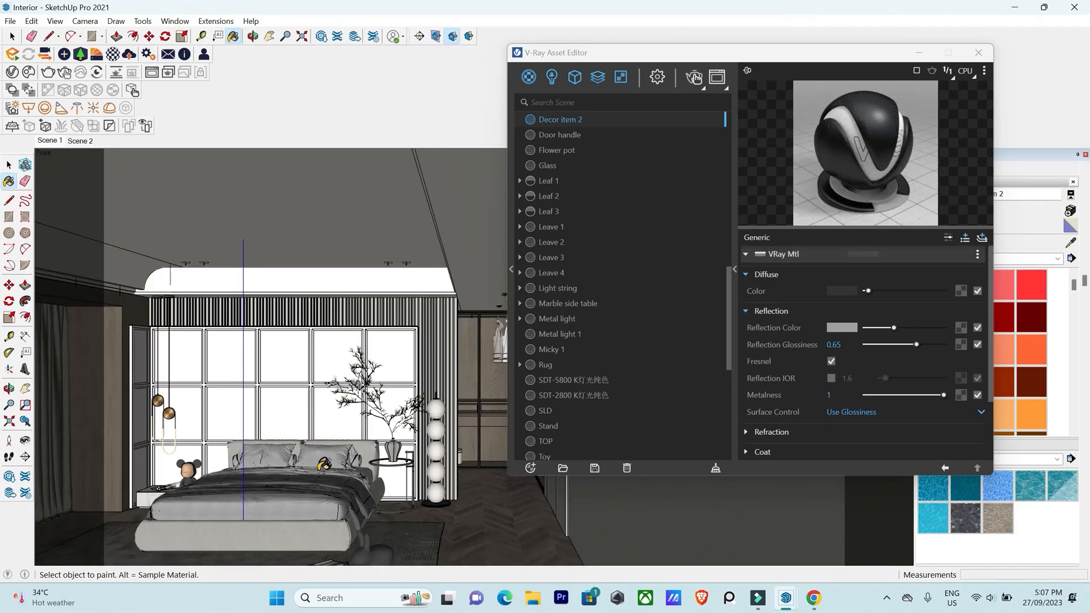
scroll(339, 468, "up", 3)
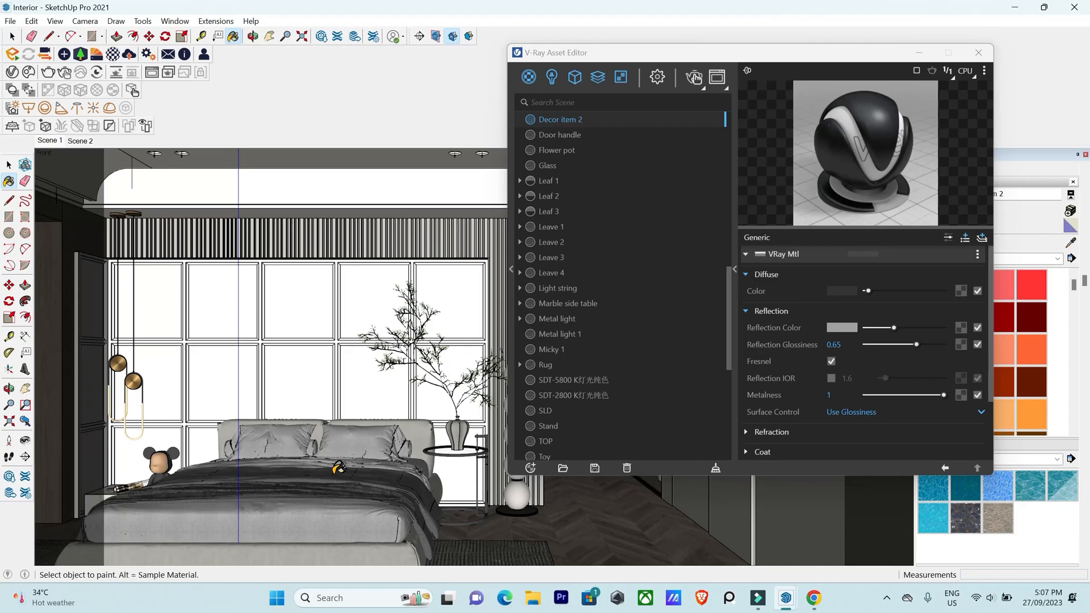
middle_click_drag(339, 467, 238, 258)
scroll(238, 258, "down", 3)
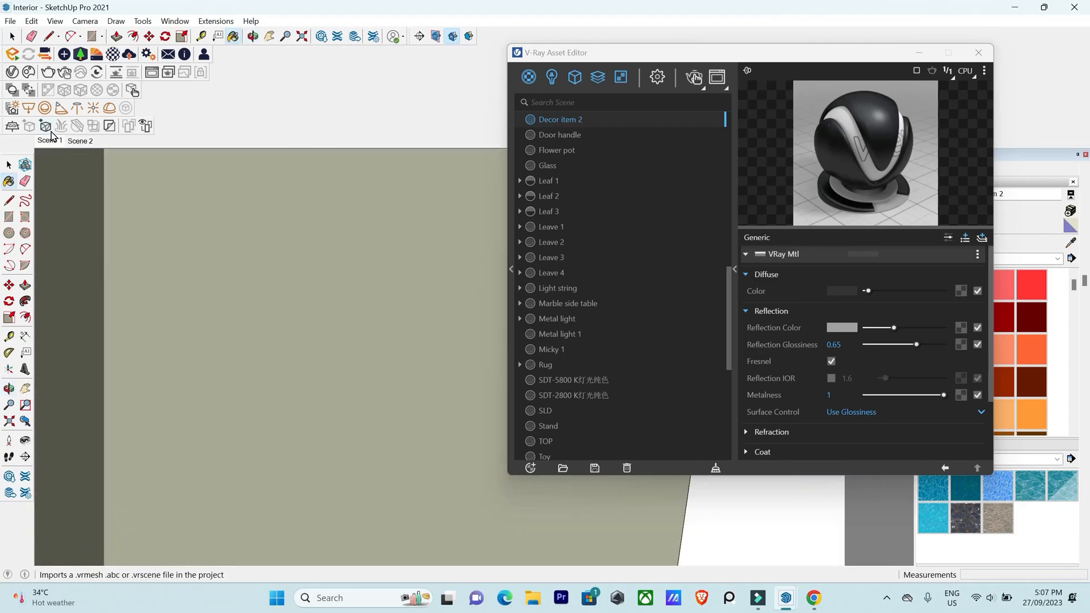
left_click(49, 139)
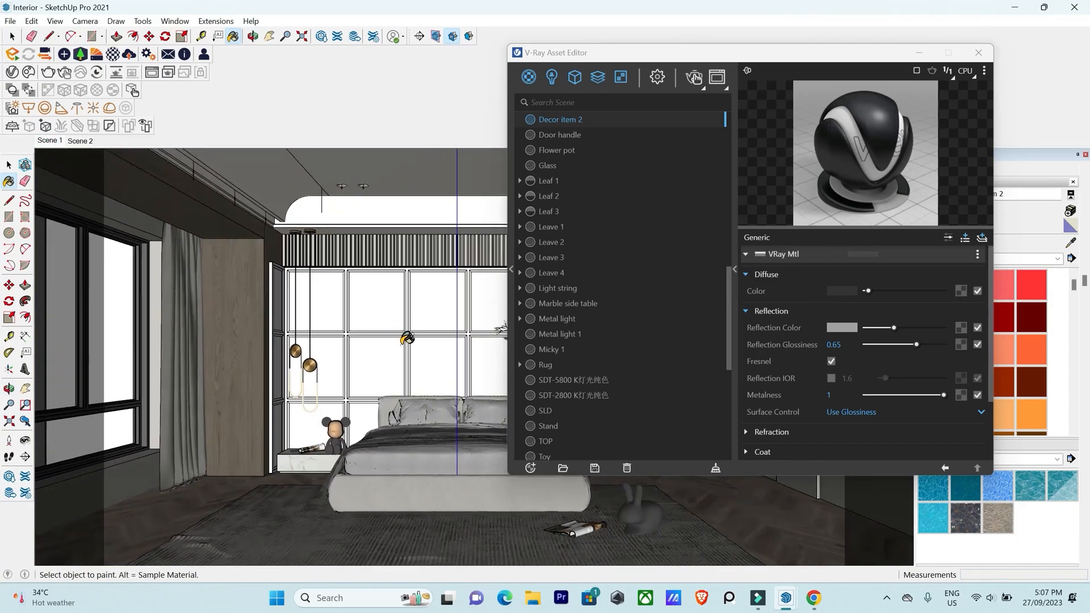
Sample the upholstery material from the bed base and give it a dark grey reflection colour.
scroll(438, 448, "up", 2)
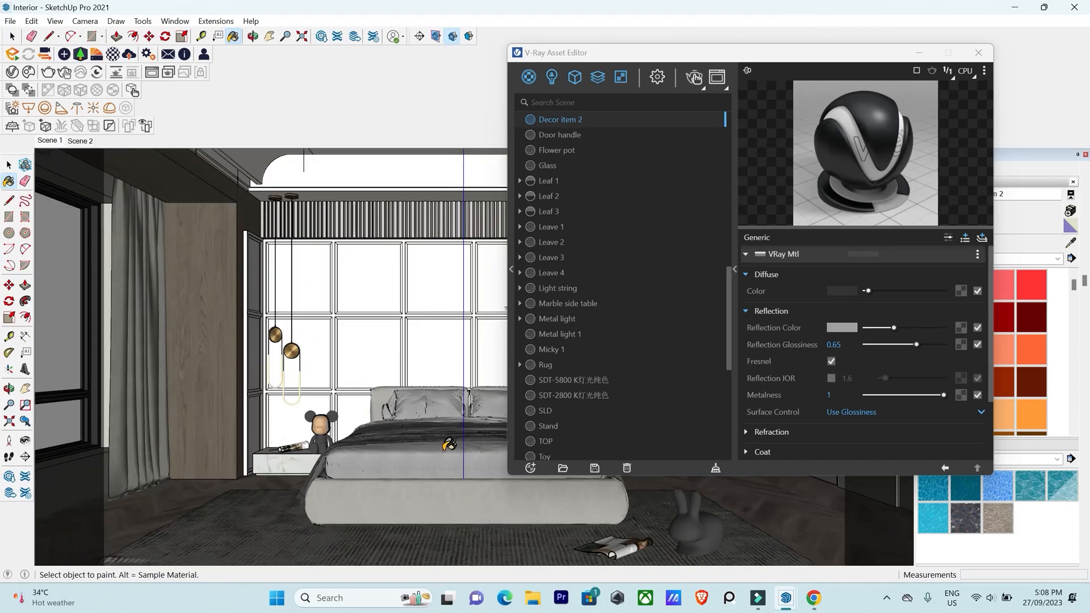
scroll(449, 439, "up", 2)
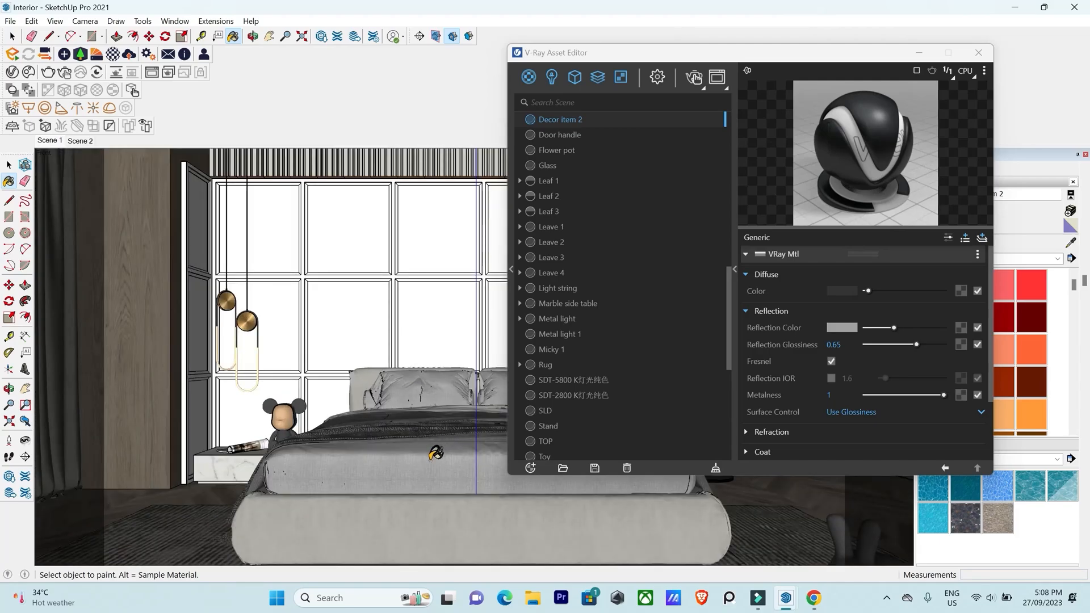
mouse_move(436, 453)
middle_mouse_down()
mouse_move(283, 492)
mouse_move(287, 475)
middle_mouse_up()
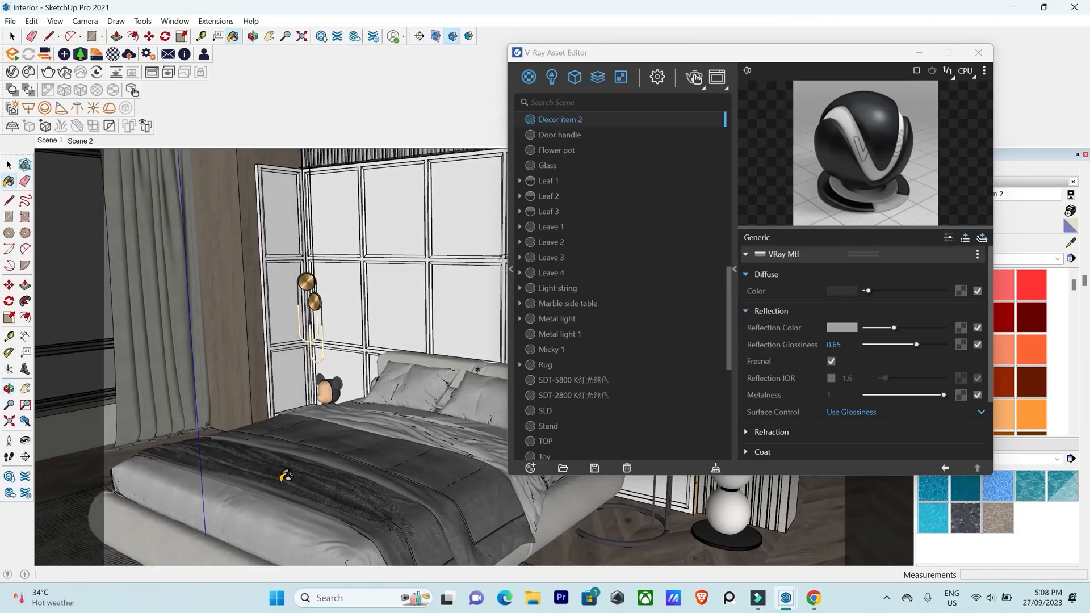
scroll(267, 543, "up", 2)
key("alt")
left_click(252, 541, "alt")
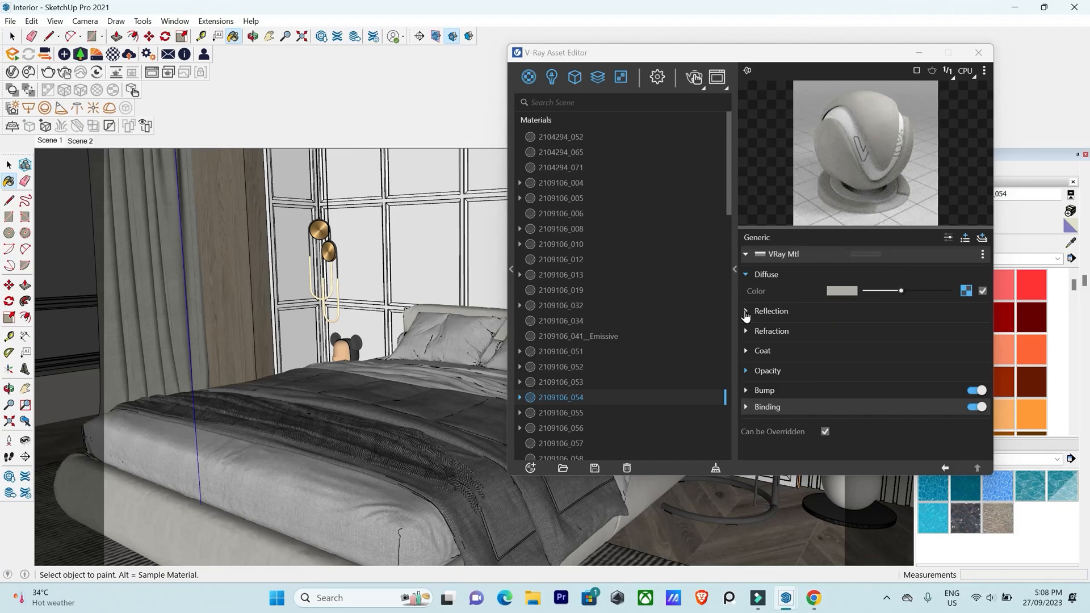
left_click(746, 313)
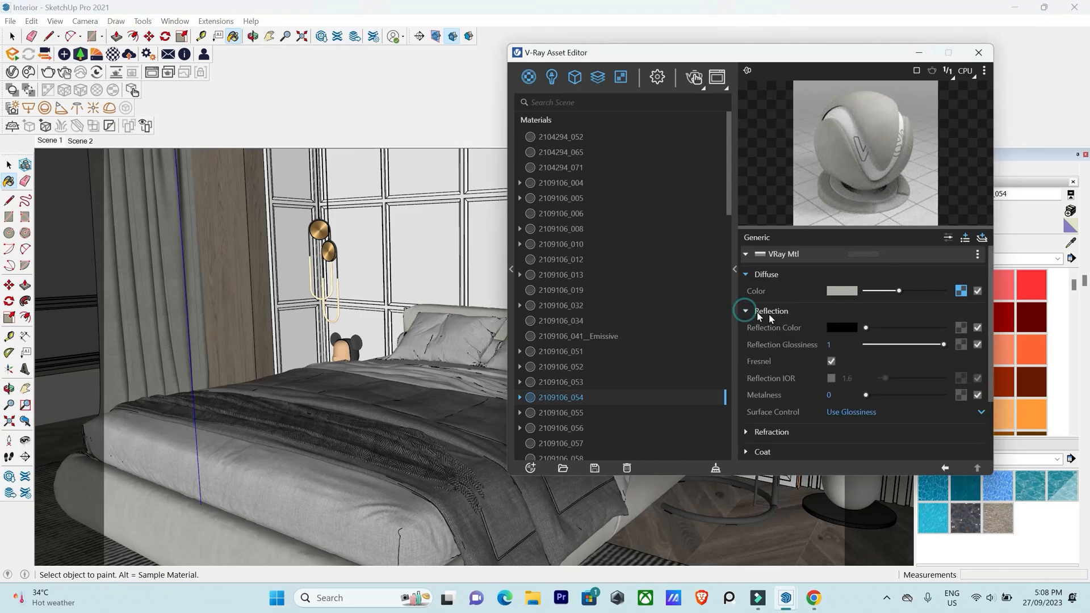
left_click(870, 327)
Copy the bed upholstery material's diffuse texture and paste it as a copy into its bump map slot.
scroll(785, 383, "down", 3)
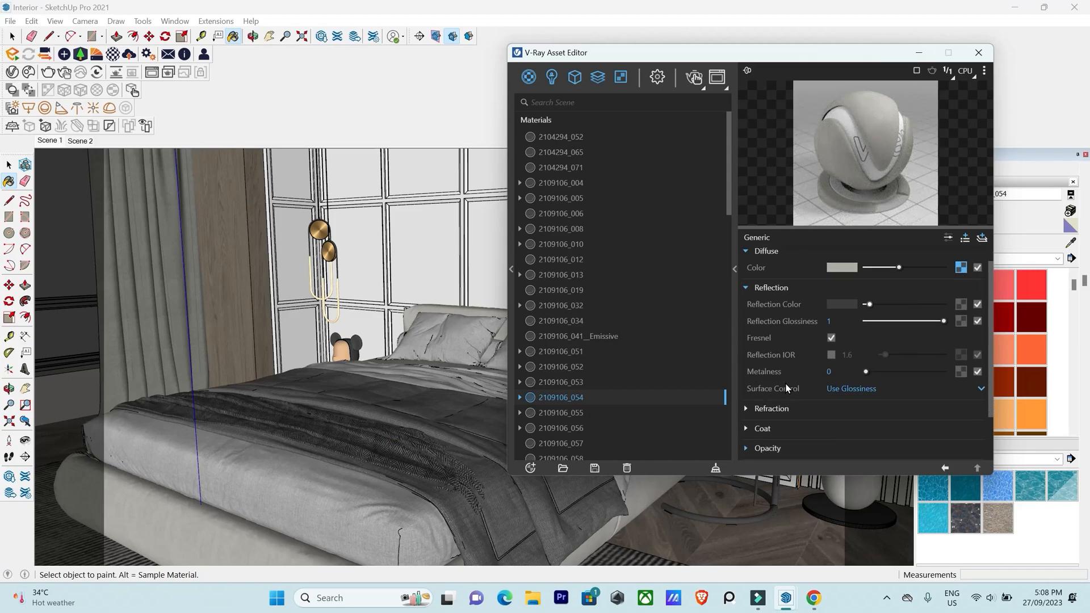
scroll(844, 302, "up", 3)
right_click(963, 293)
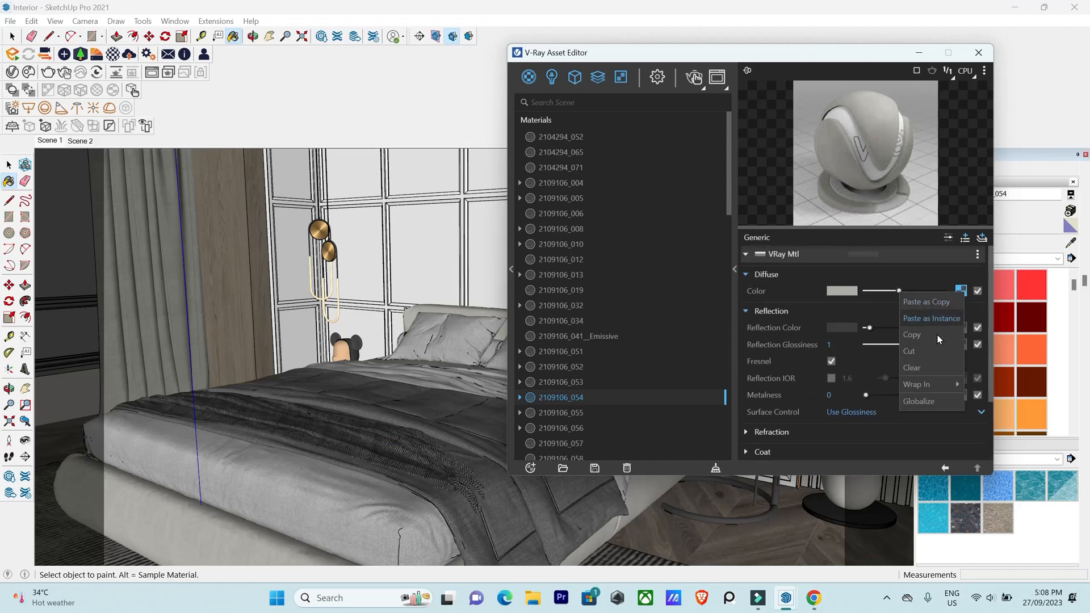
left_click(926, 340)
scroll(749, 380, "down", 3)
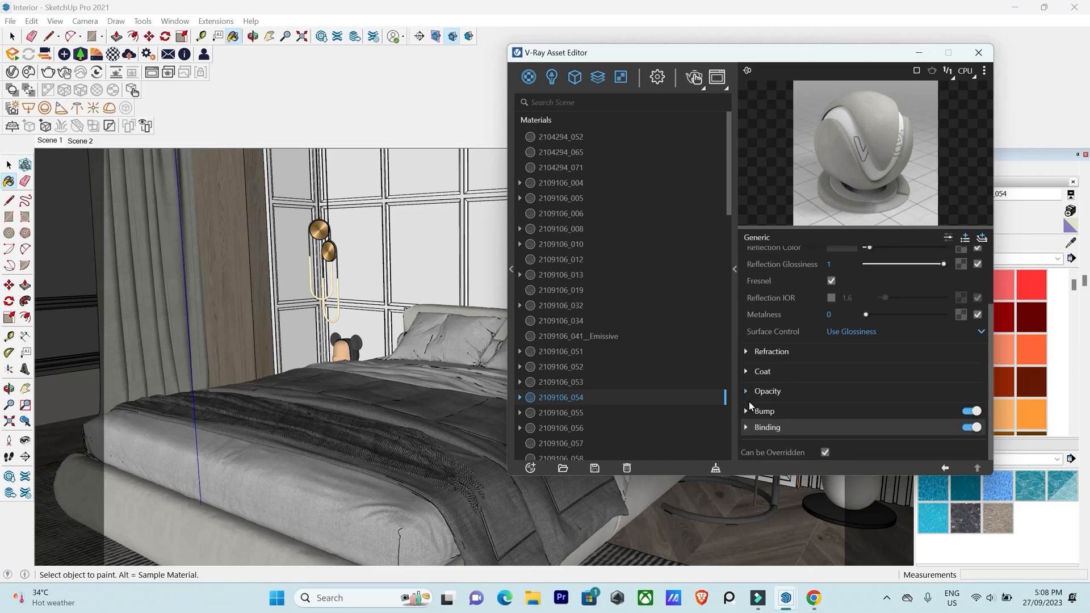
left_click(748, 405)
right_click(962, 394)
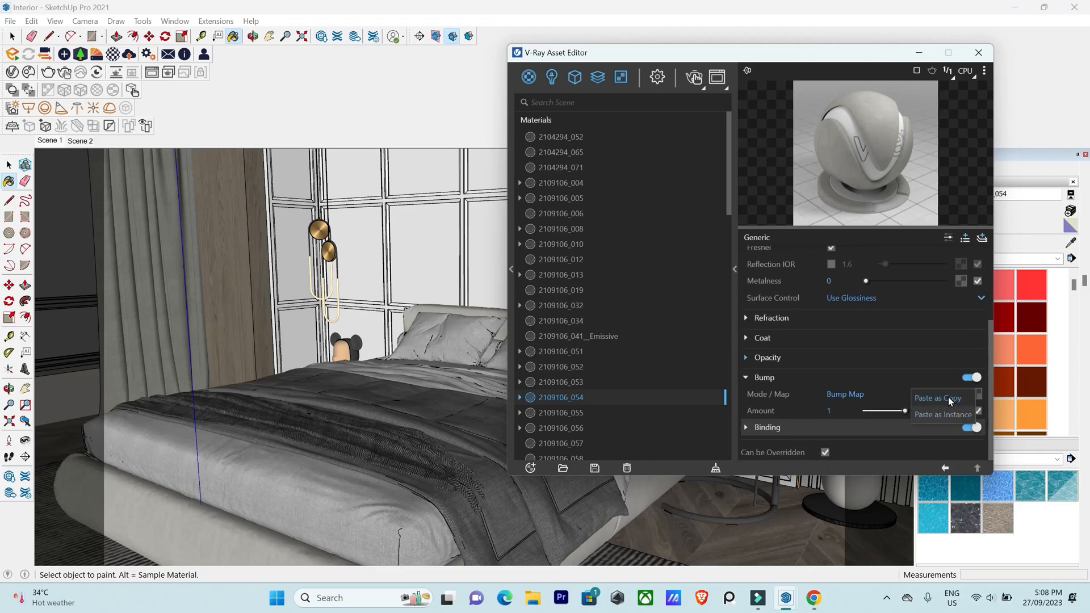
left_click(949, 400)
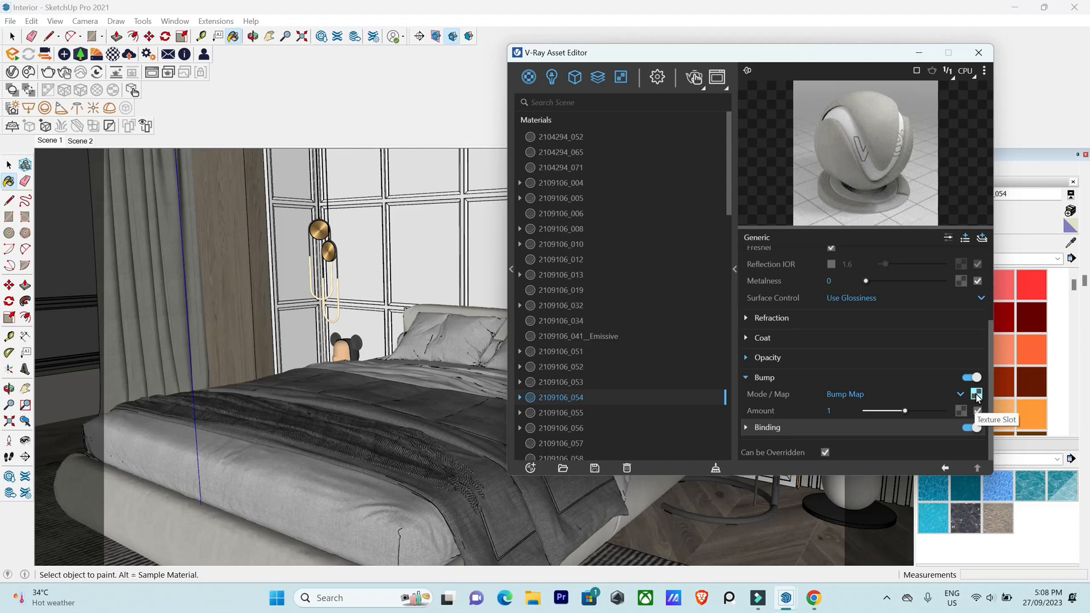
Wrap the upholstery's bump texture in a Color Correction and set its saturation to -1.
right_click(977, 396)
mouse_move(951, 368)
left_click(877, 168)
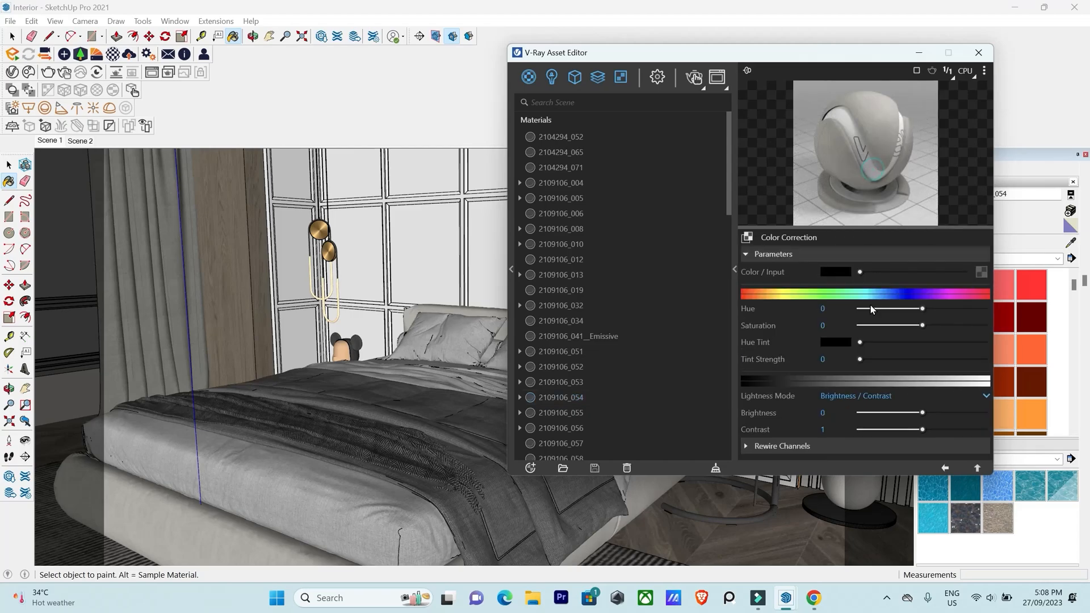
left_click_drag(921, 327, 664, 377)
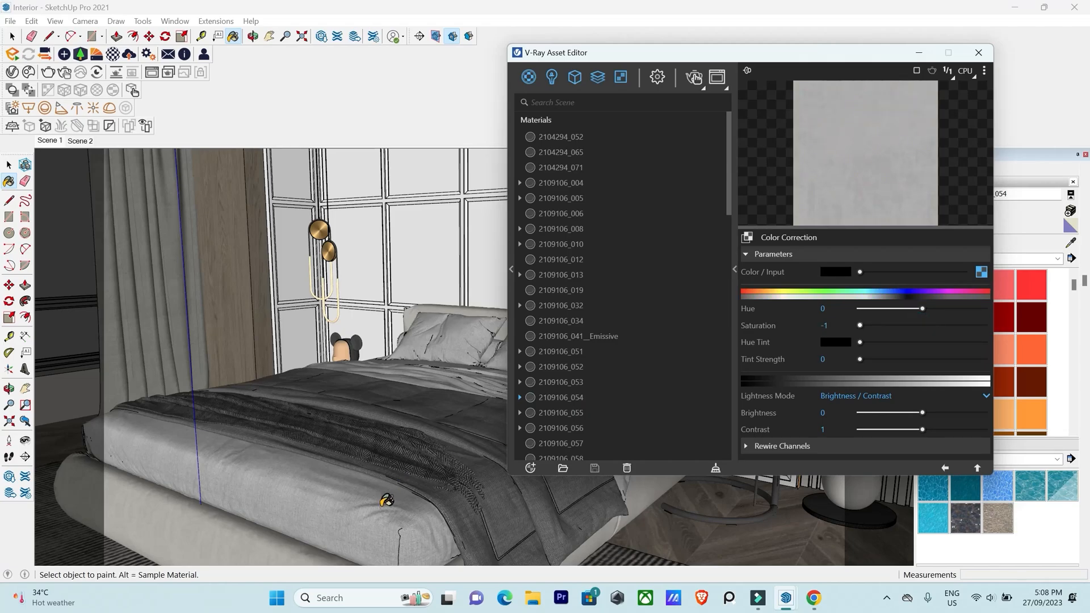
left_click(349, 515, "alt")
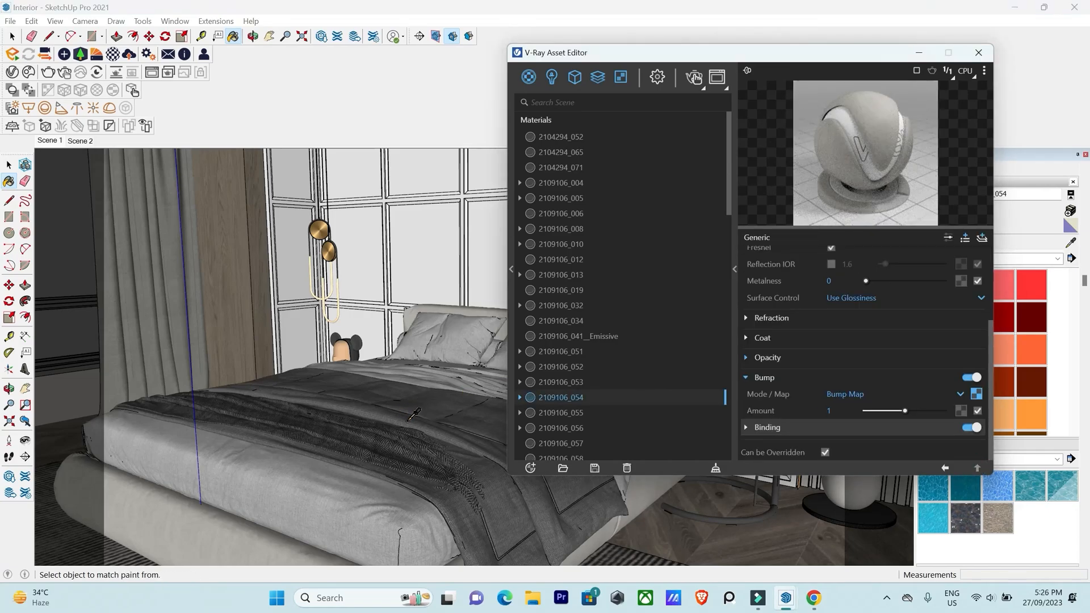
Sample the dark quilted blanket's material from the bed and give it a dark grey reflection colour.
left_click(415, 415, "alt")
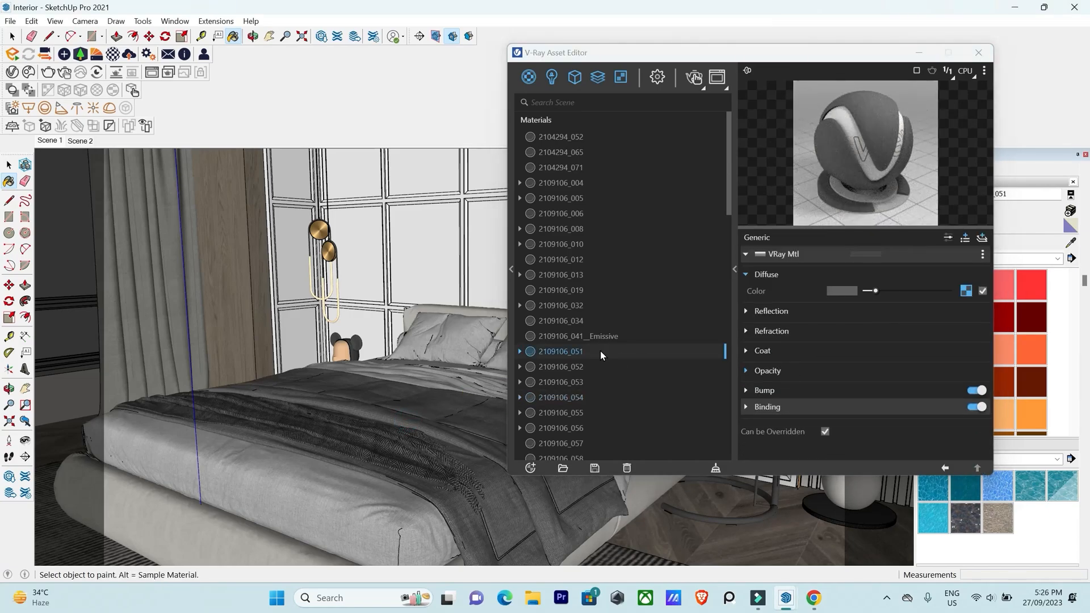
left_click(746, 311)
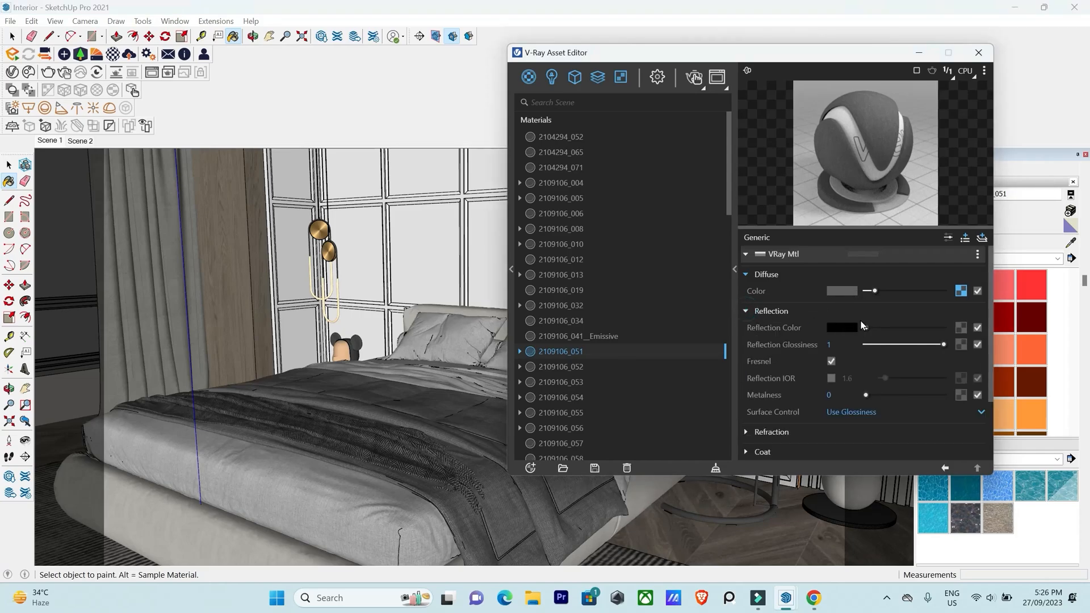
left_click(870, 327)
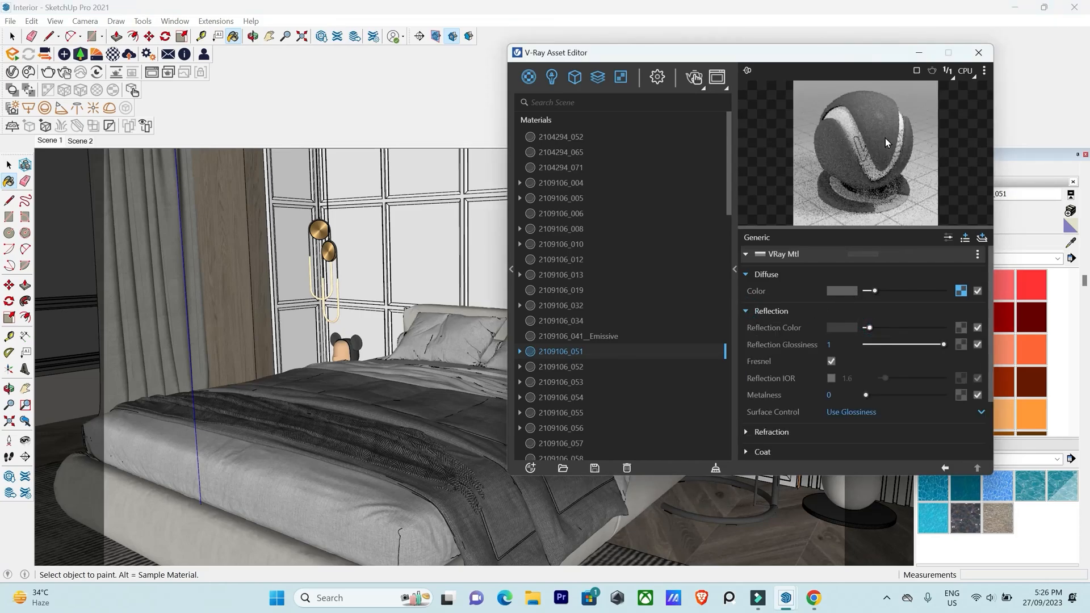
Copy the quilted blanket's diffuse texture and paste it as a copy into its bump map slot.
left_click(961, 292)
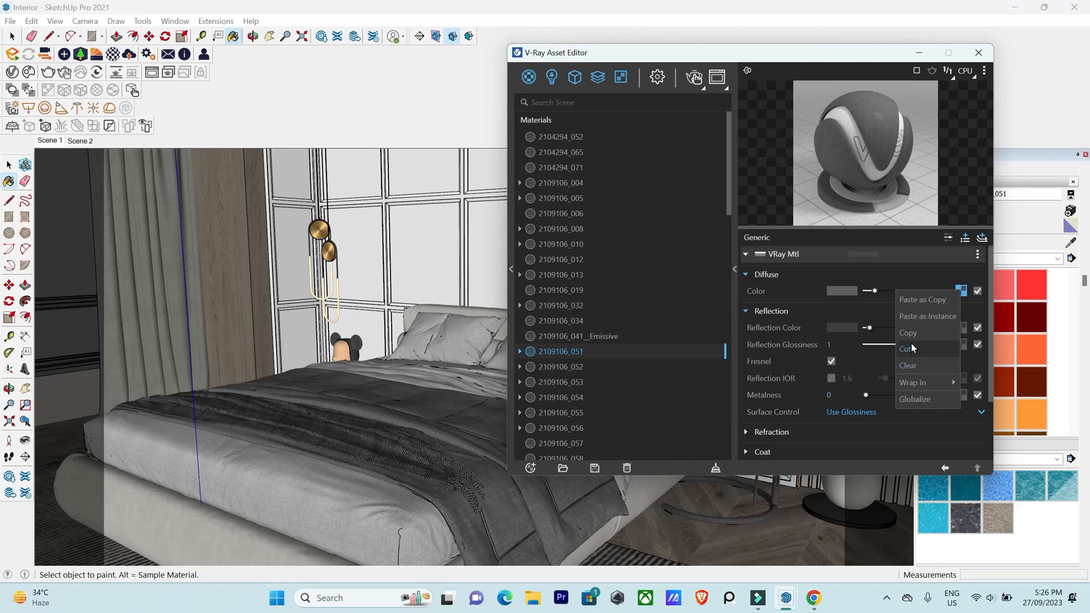
left_click(910, 336)
left_click(746, 312)
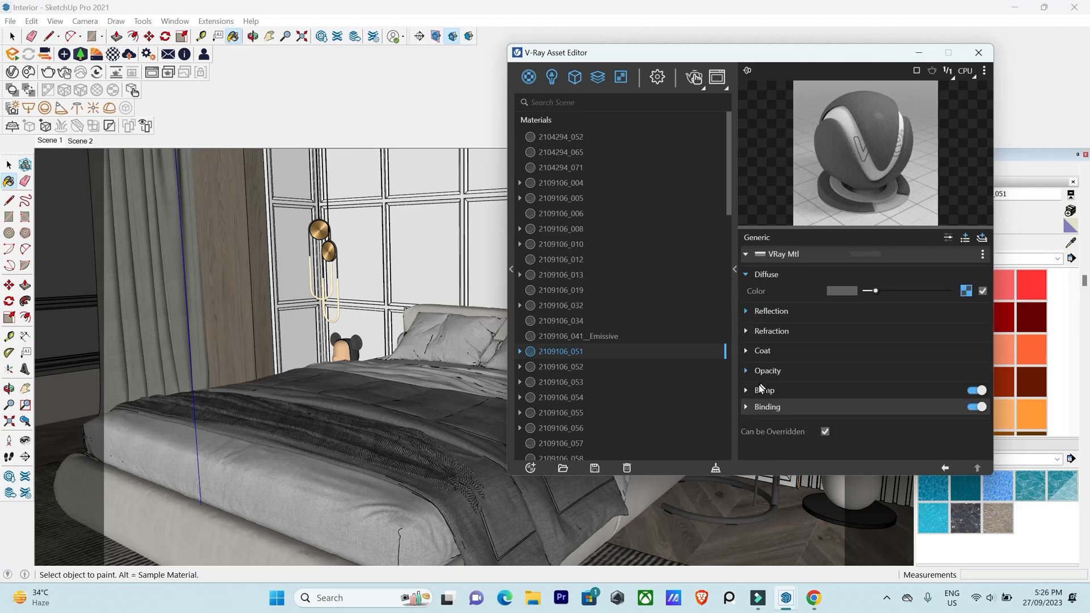
left_click(747, 391)
left_click(975, 409)
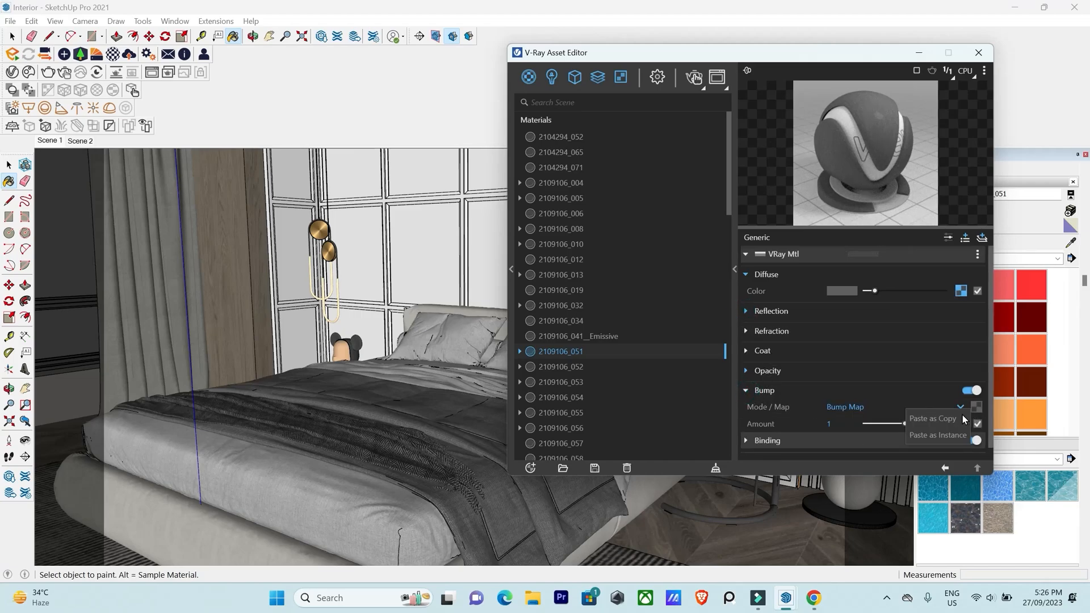
left_click(935, 425)
Wrap the quilted blanket's bump texture in a Color Correction with a saturation of -1.
right_click(975, 407)
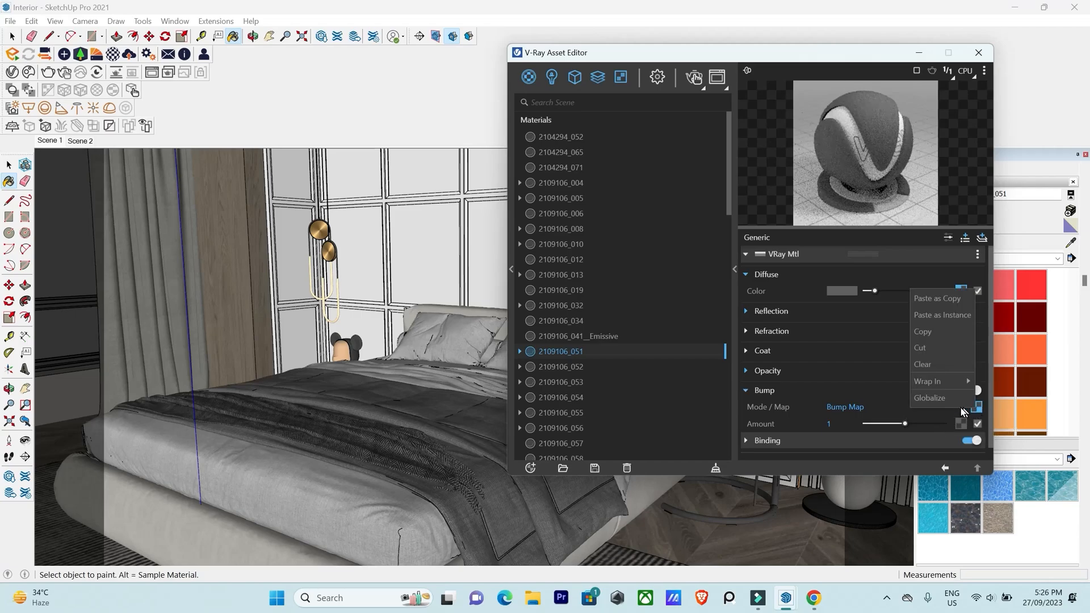
mouse_move(948, 386)
left_click(863, 169)
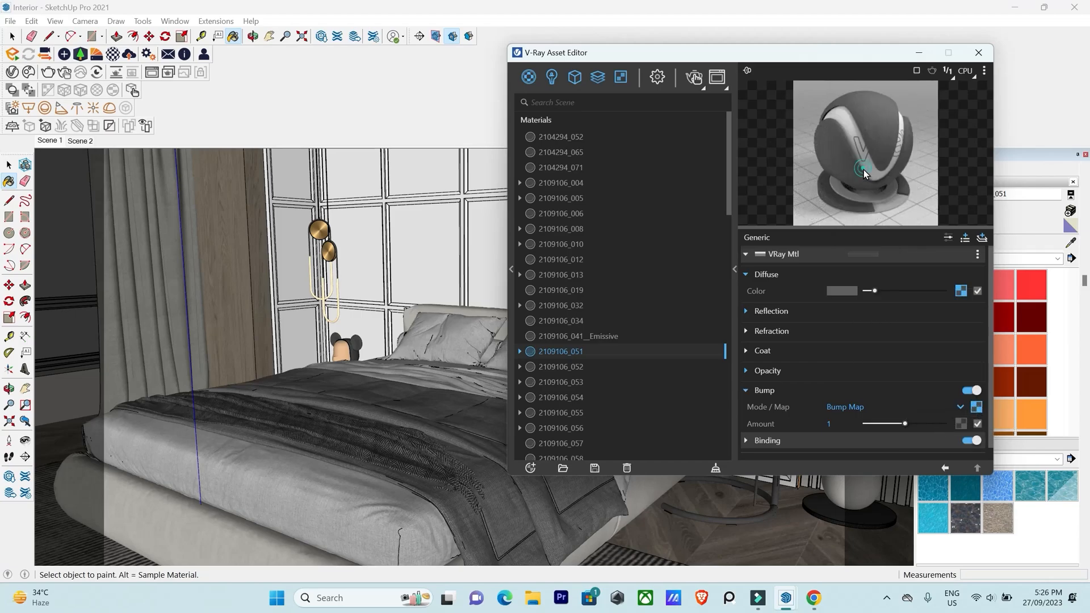
left_click_drag(916, 325, 499, 328)
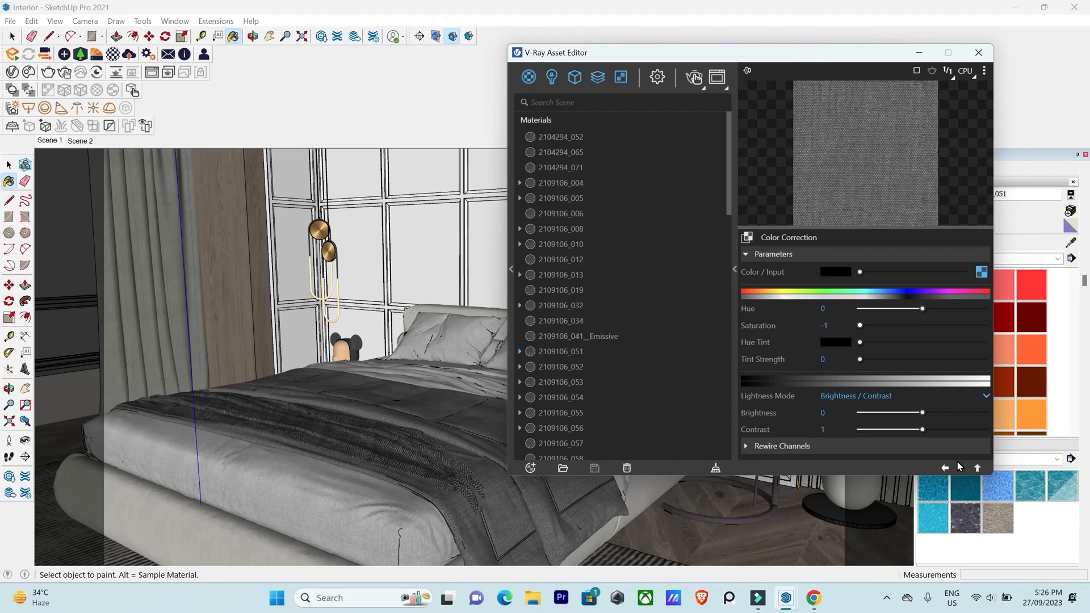
Sample the light pillow material, copy its diffuse texture, and set a dark grey reflection colour with 0.95 glossiness.
left_click(447, 340, "alt")
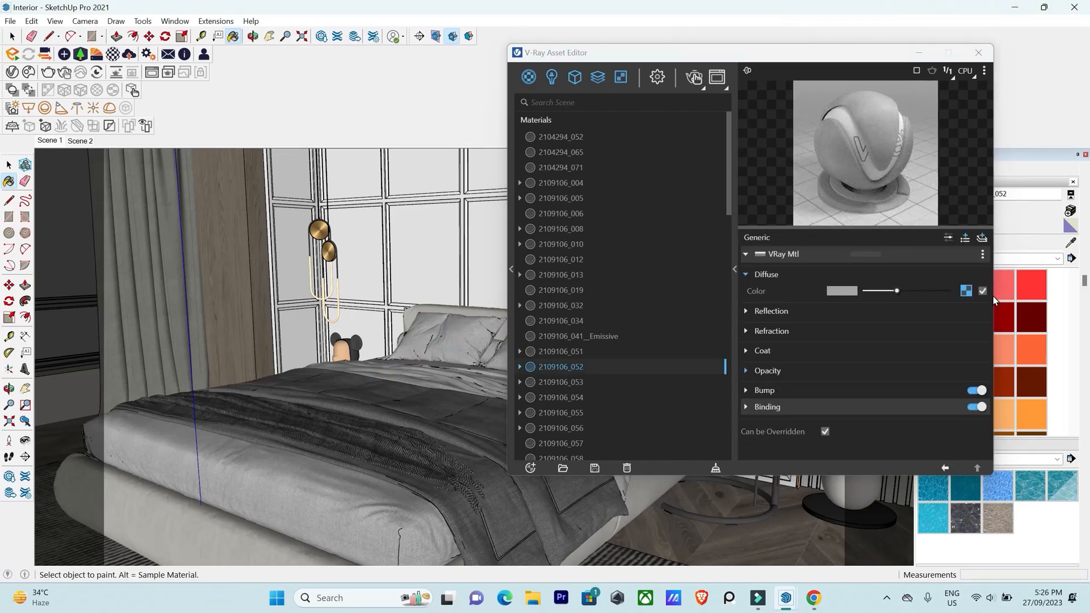
right_click(967, 292)
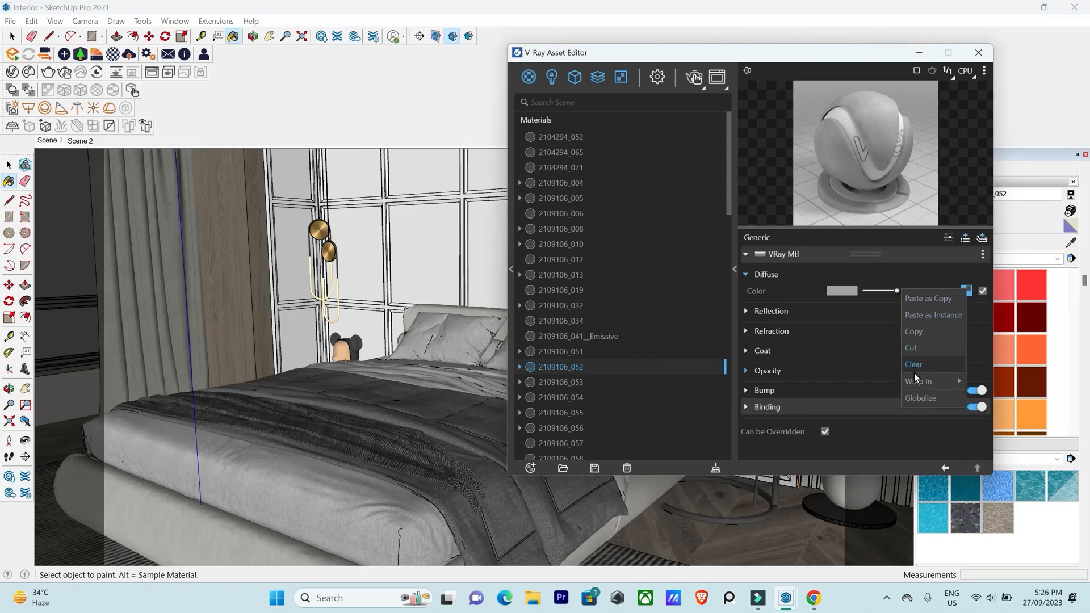
left_click(913, 332)
left_click(746, 312)
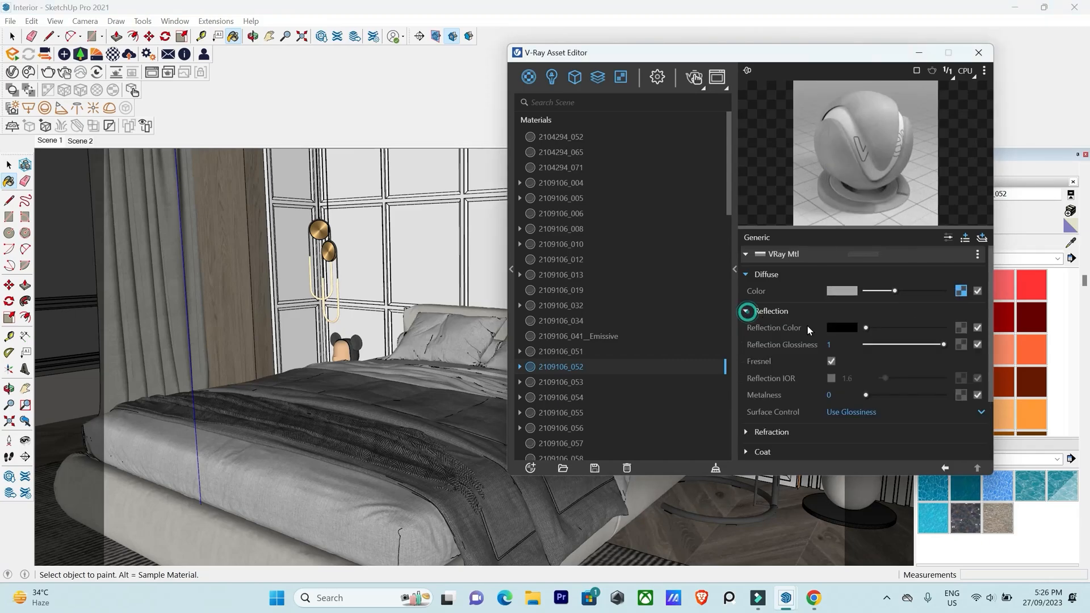
left_click(870, 327)
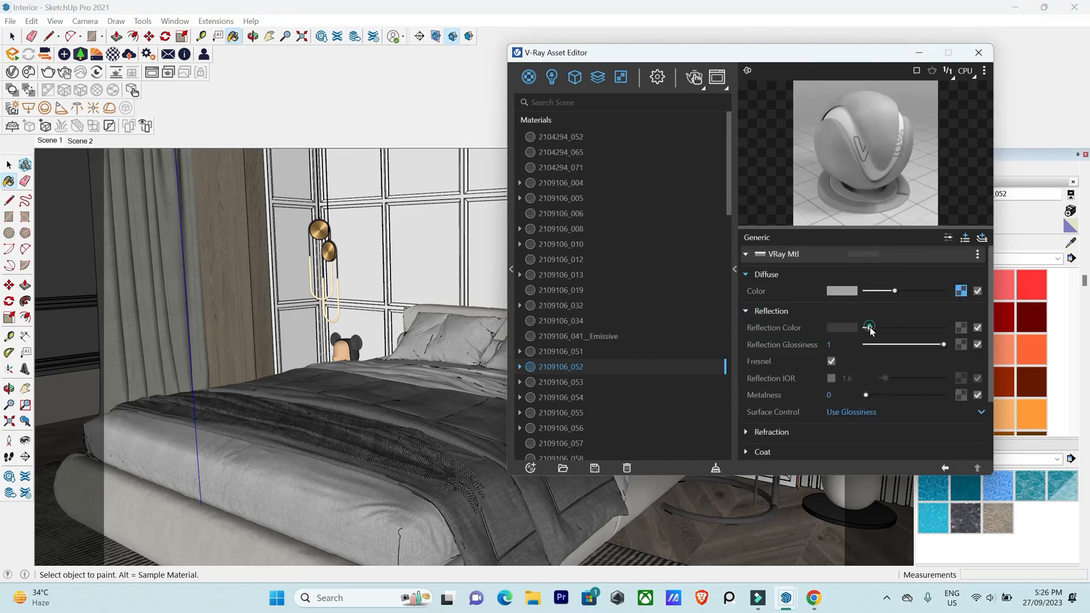
left_click(938, 344)
Paste the copied diffuse texture as a copy into the pillow material's bump map slot.
scroll(756, 396, "down", 3)
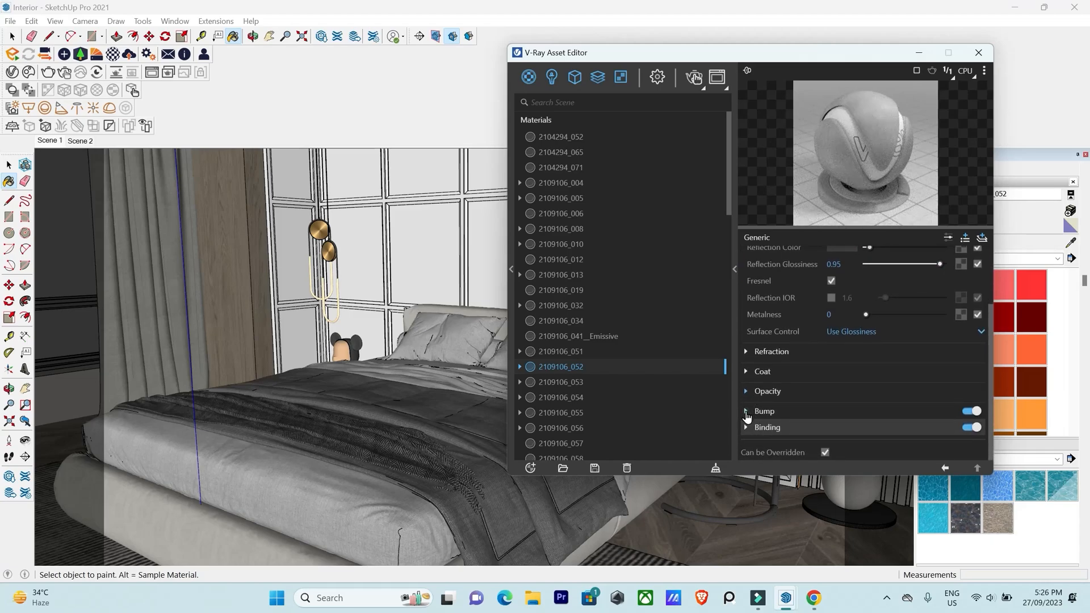
left_click(747, 413)
scroll(988, 412, "down", 1)
right_click(974, 397)
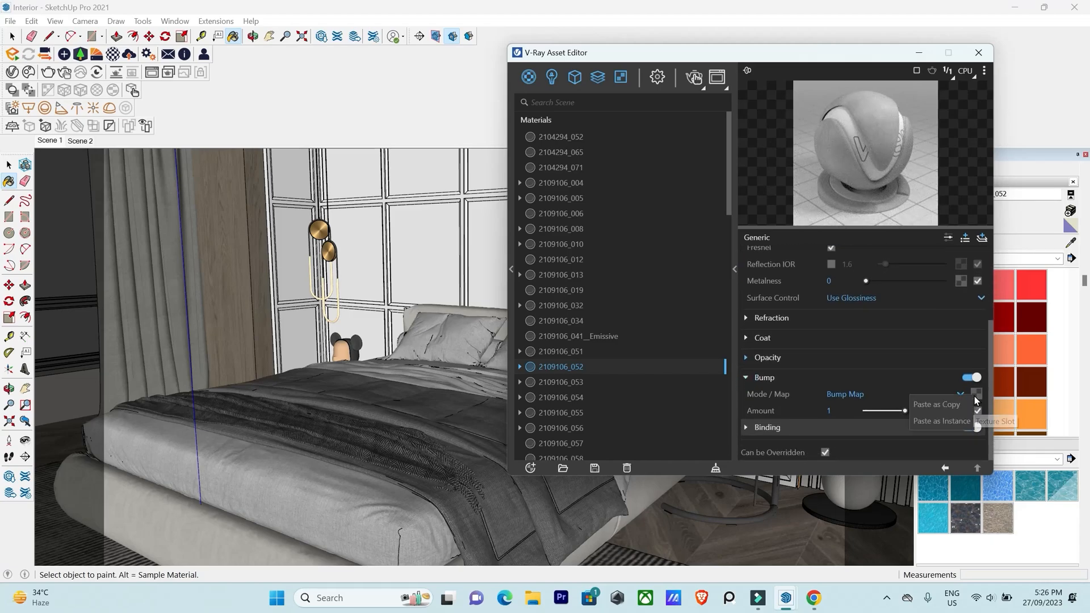
left_click(936, 404)
Wrap the pillow material's bump texture in a Color Correction and set its saturation to -1.
right_click(977, 393)
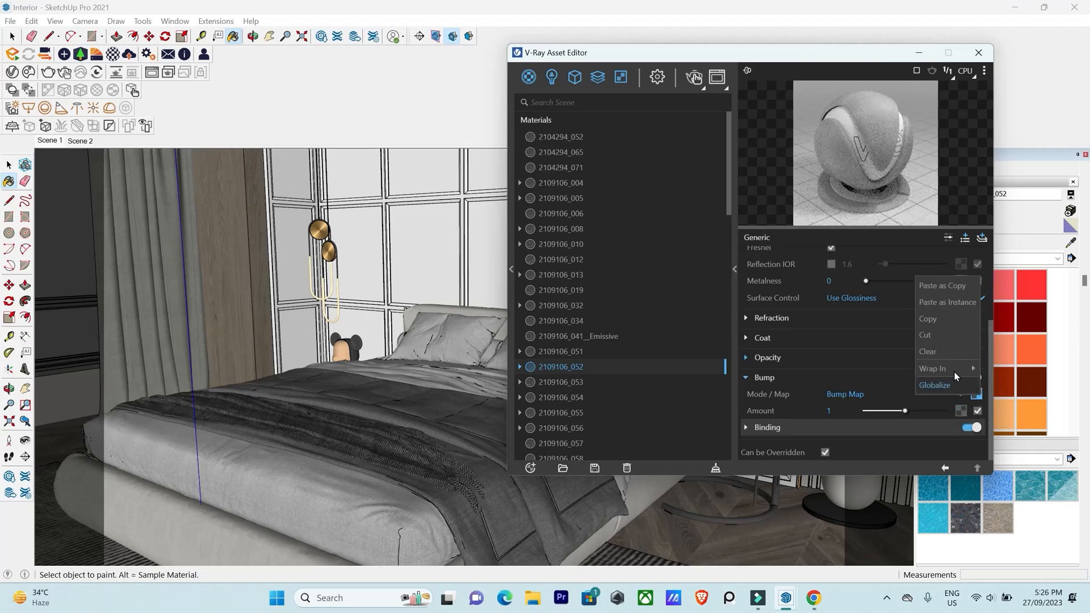
mouse_move(941, 369)
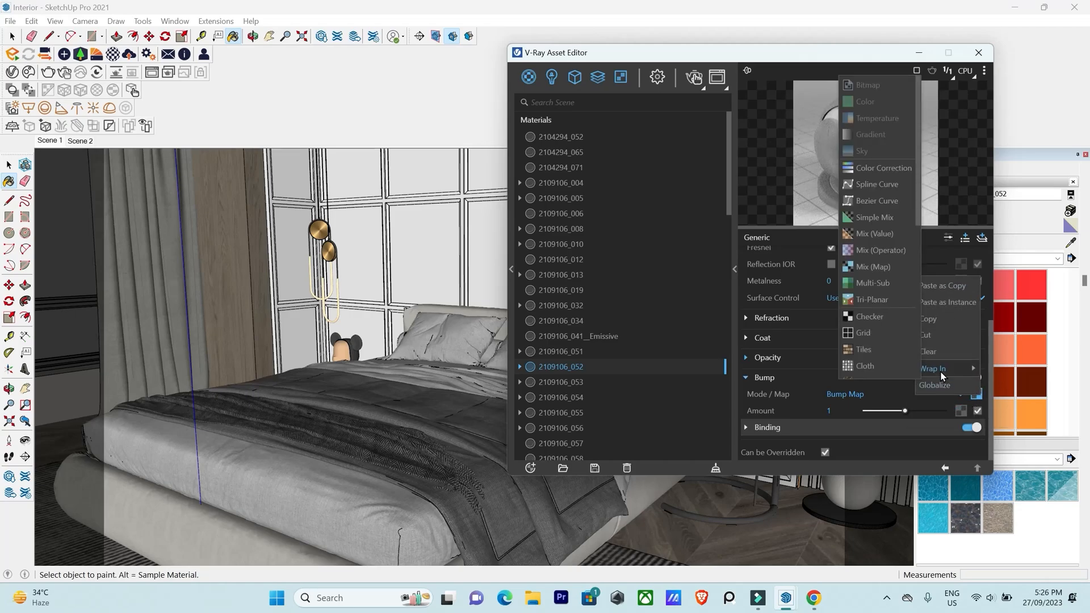
left_click(869, 171)
left_click_drag(917, 326, 856, 326)
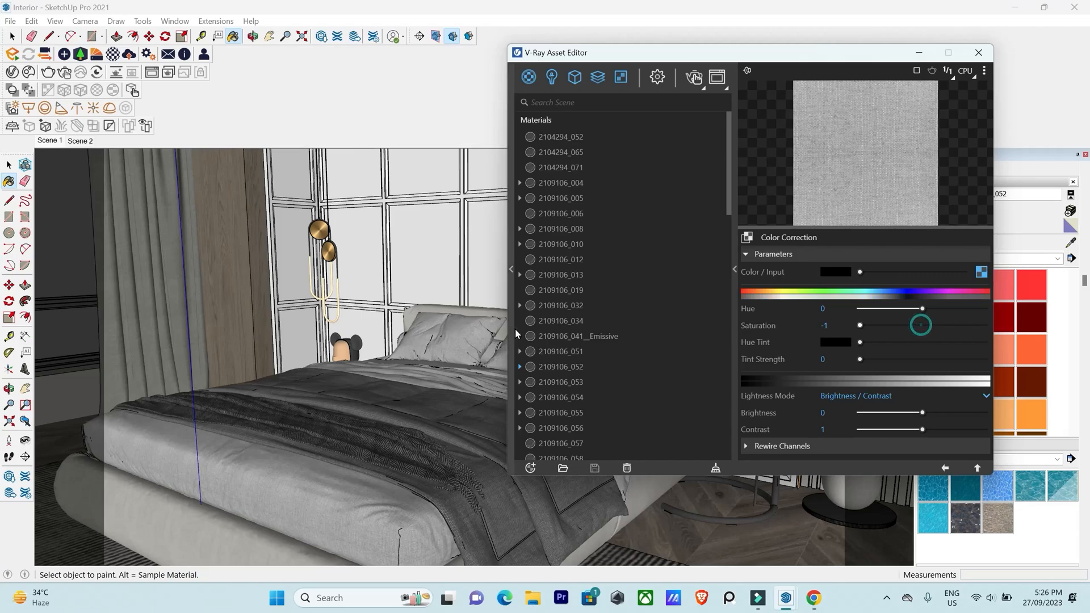
Sample the creased light grey sheet on the bed and check its diffuse and reflection settings.
mouse_move(415, 450)
middle_mouse_down()
mouse_move(394, 470)
mouse_move(372, 433)
middle_mouse_up()
left_click(434, 396, "alt")
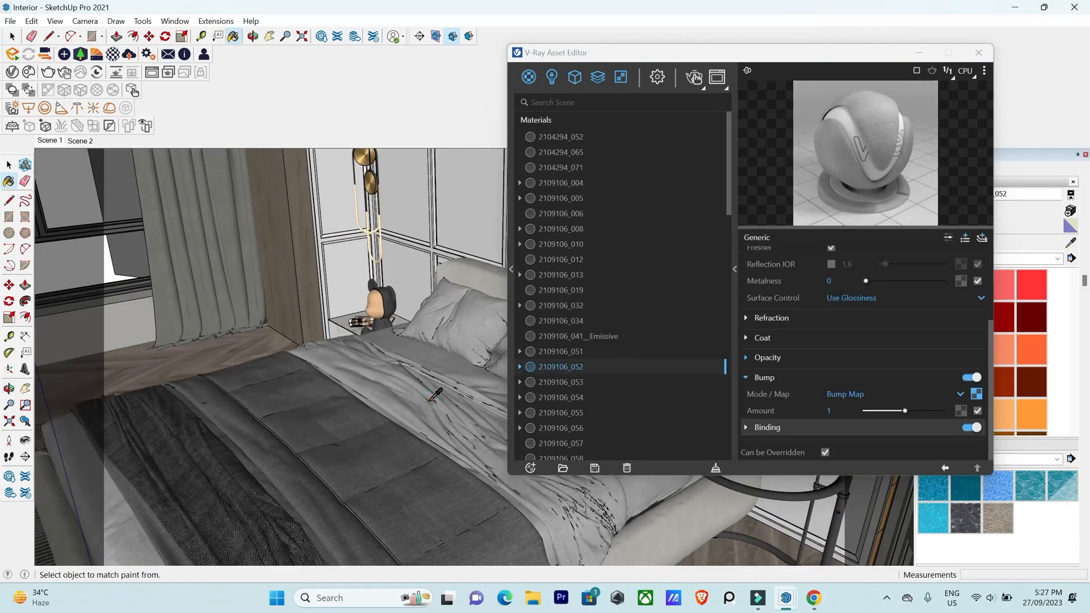
scroll(825, 323, "up", 3)
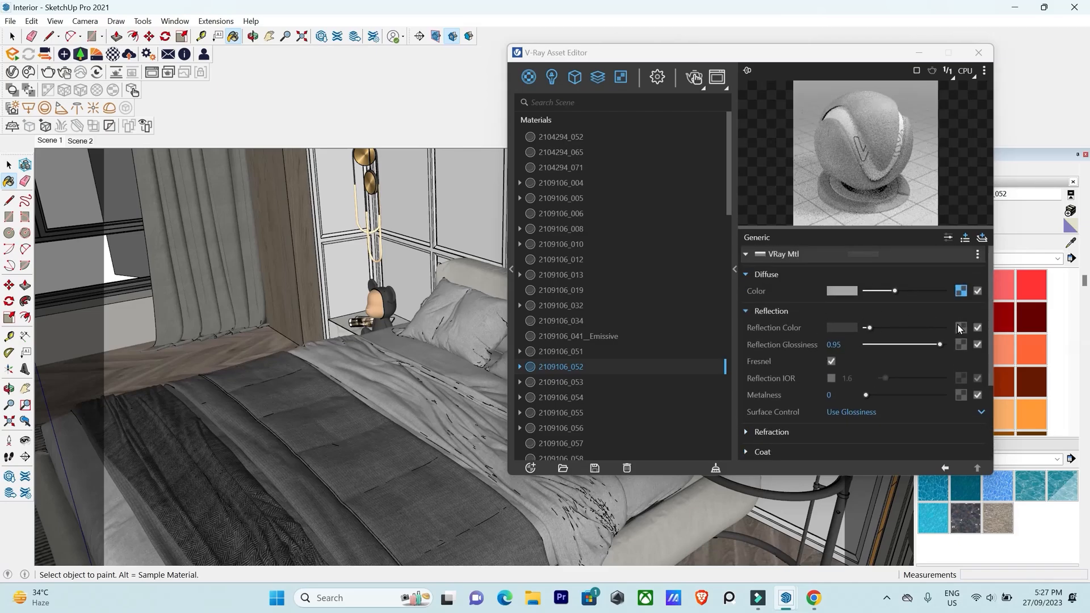
right_click(961, 290)
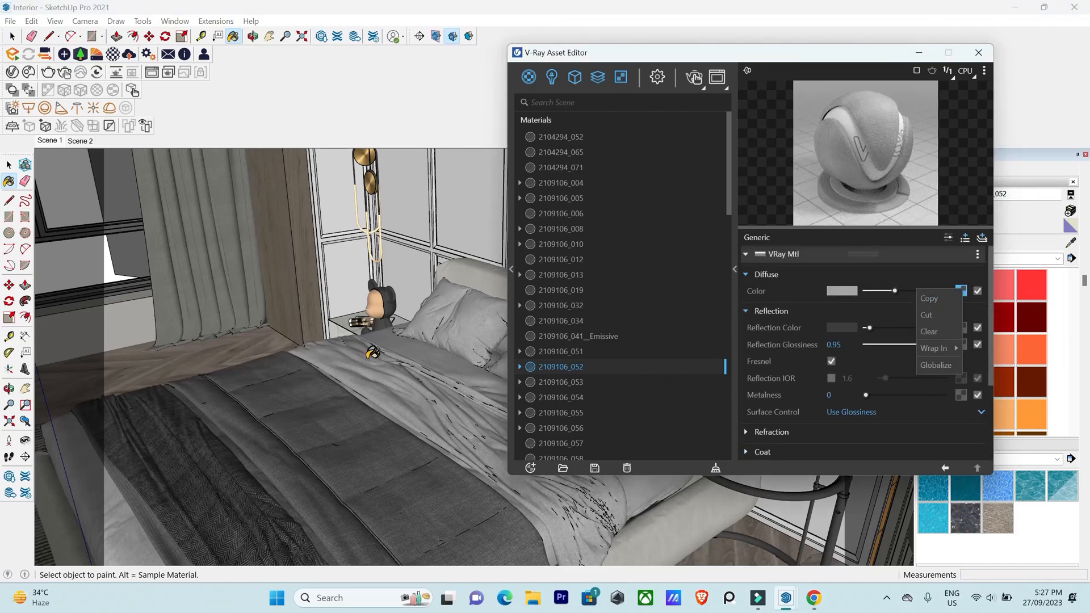
Sample the dark knitted throw's material, copy its diffuse texture, and set a dark grey reflection colour with 0.9 glossiness.
mouse_move(373, 352)
middle_mouse_down()
mouse_move(404, 355)
mouse_move(413, 375)
mouse_move(398, 275)
mouse_move(366, 272)
mouse_move(426, 297)
mouse_move(380, 492)
middle_mouse_up()
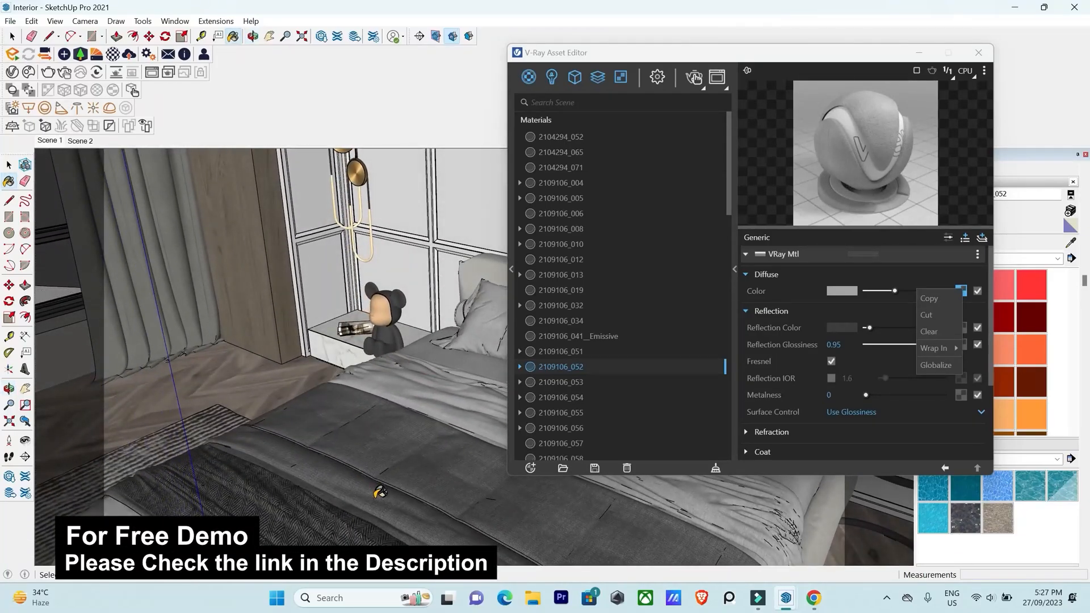
left_click(294, 512, "alt")
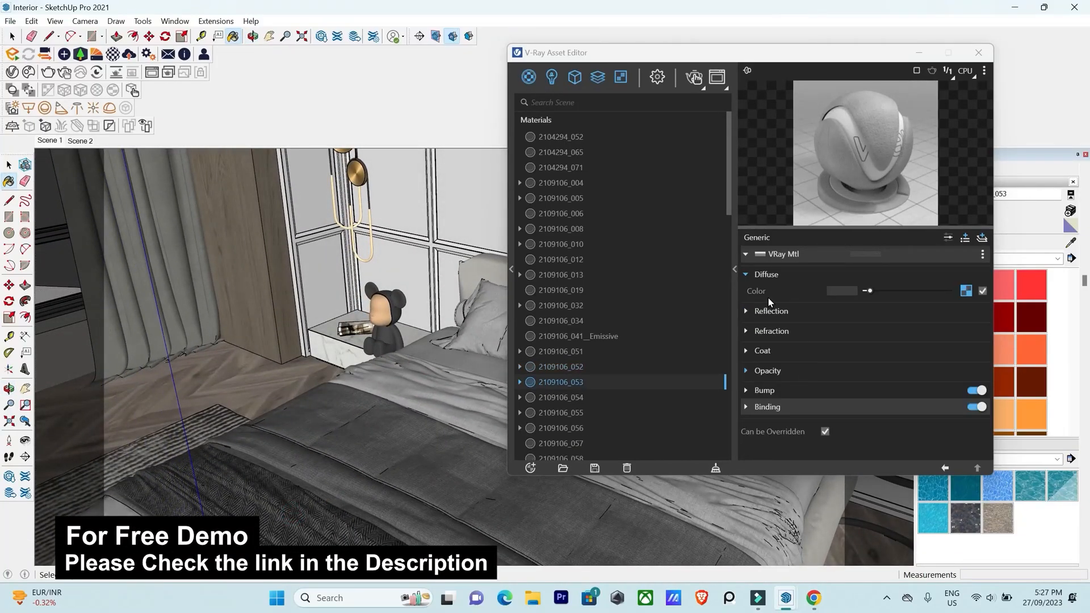
right_click(966, 290)
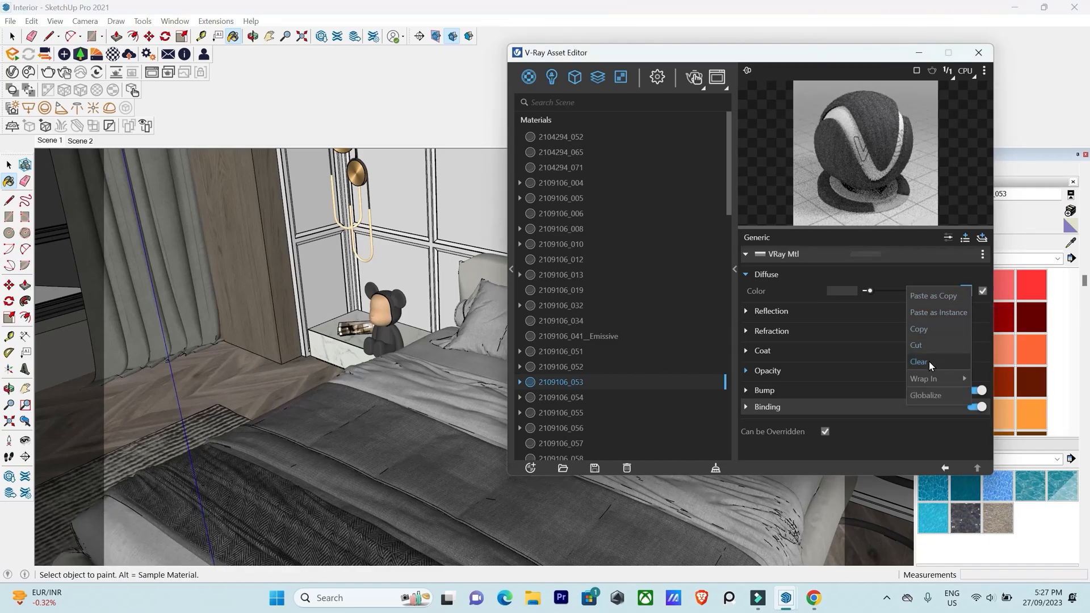
left_click(934, 328)
left_click(771, 313)
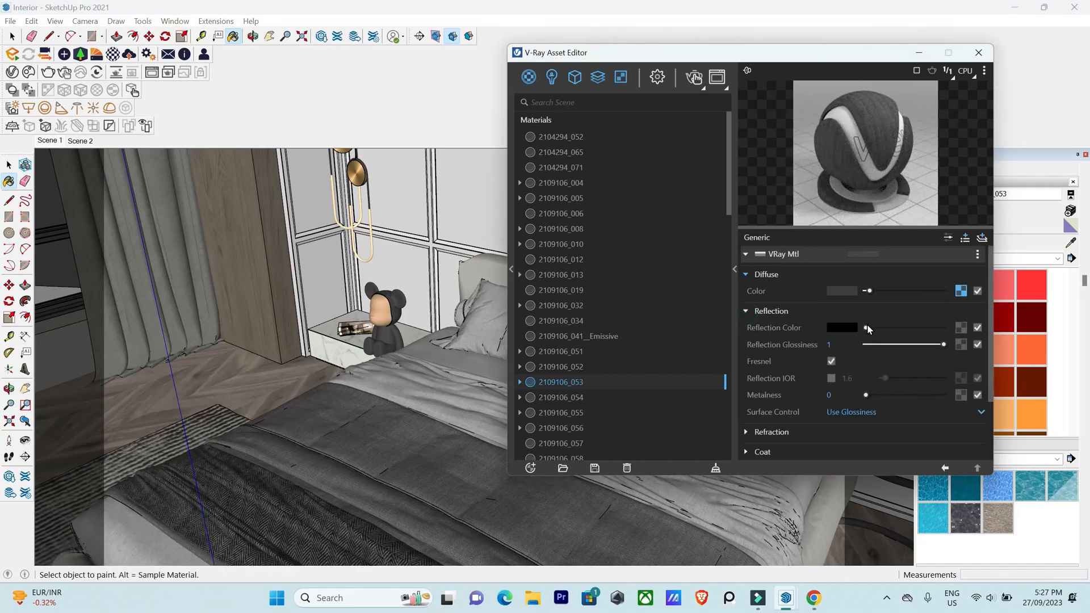
left_click_drag(943, 344, 936, 344)
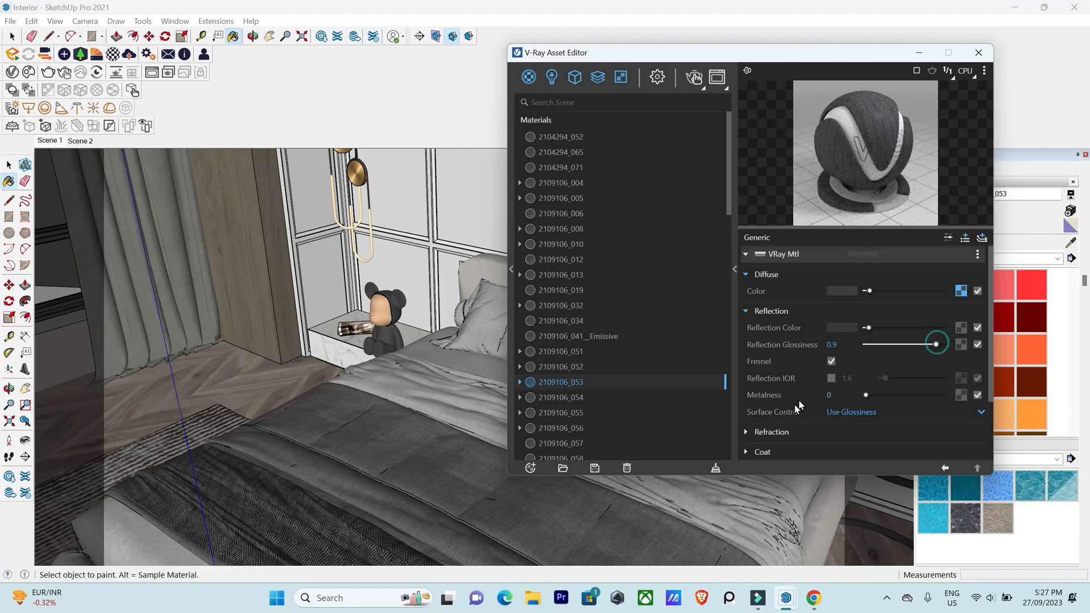
Paste the copied diffuse texture into the knitted throw material's bump map slot.
scroll(794, 384, "down", 3)
left_click(765, 414)
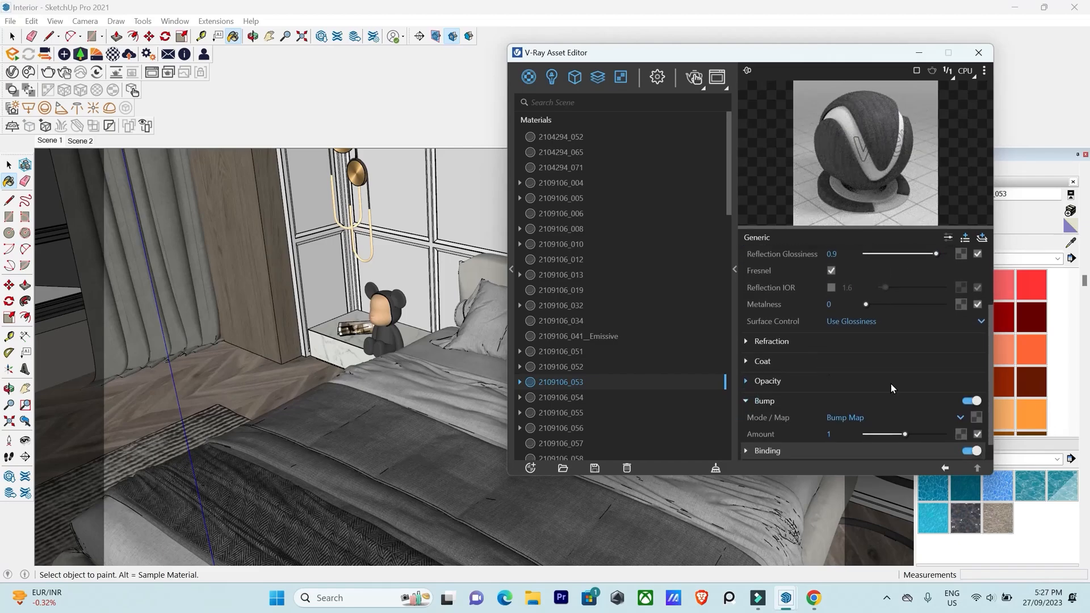
scroll(891, 384, "down", 2)
right_click(972, 395)
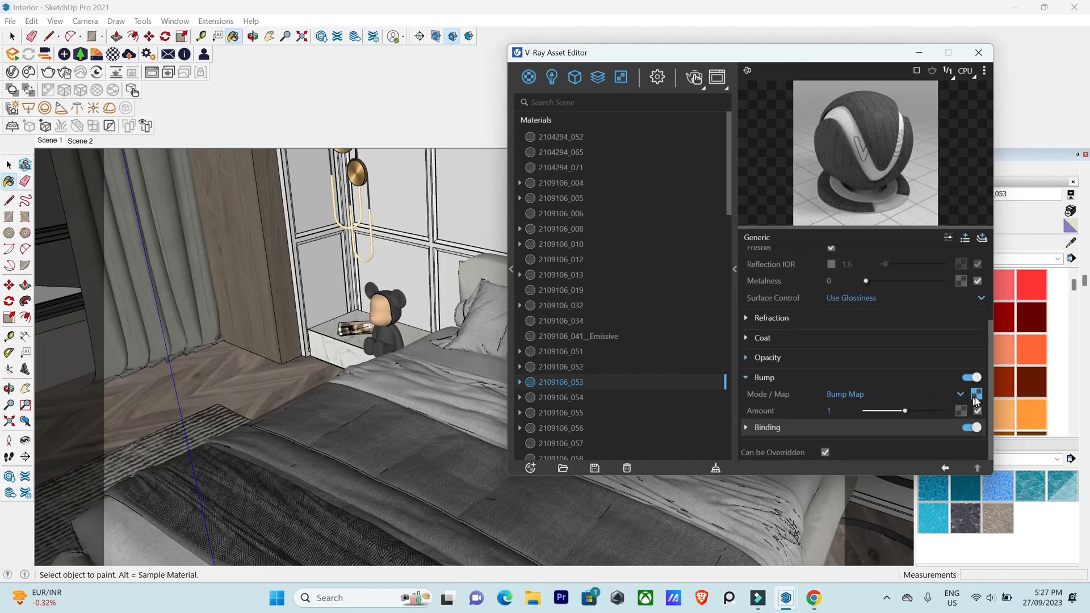
Wrap the throw material's bump texture in a Color Correction with saturation -1, return to the material and close the Asset Editor.
right_click(976, 394)
mouse_move(948, 368)
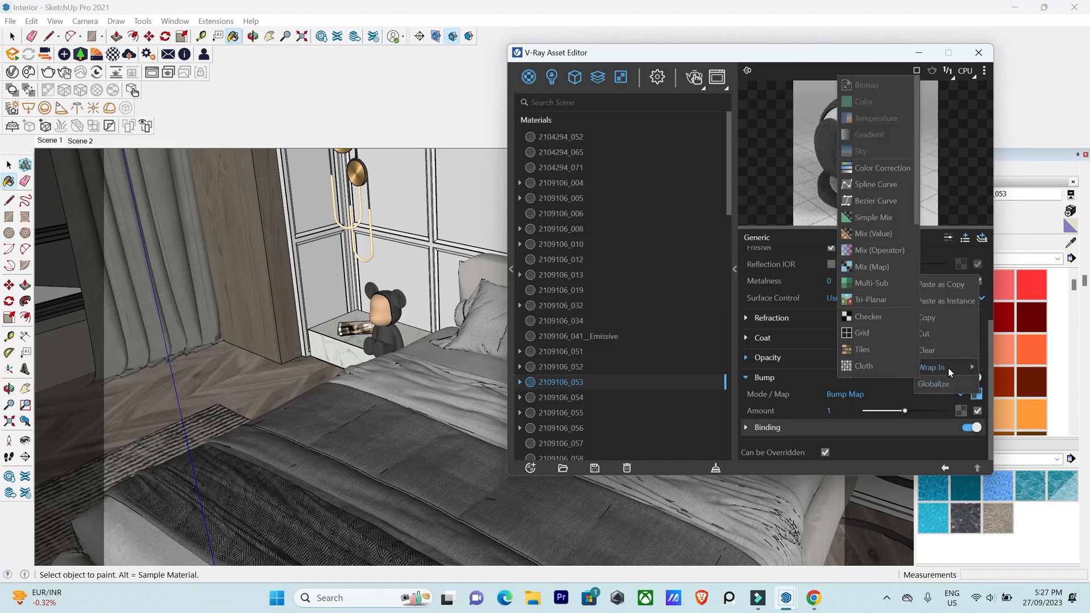
left_click(889, 168)
left_click_drag(922, 325, 859, 324)
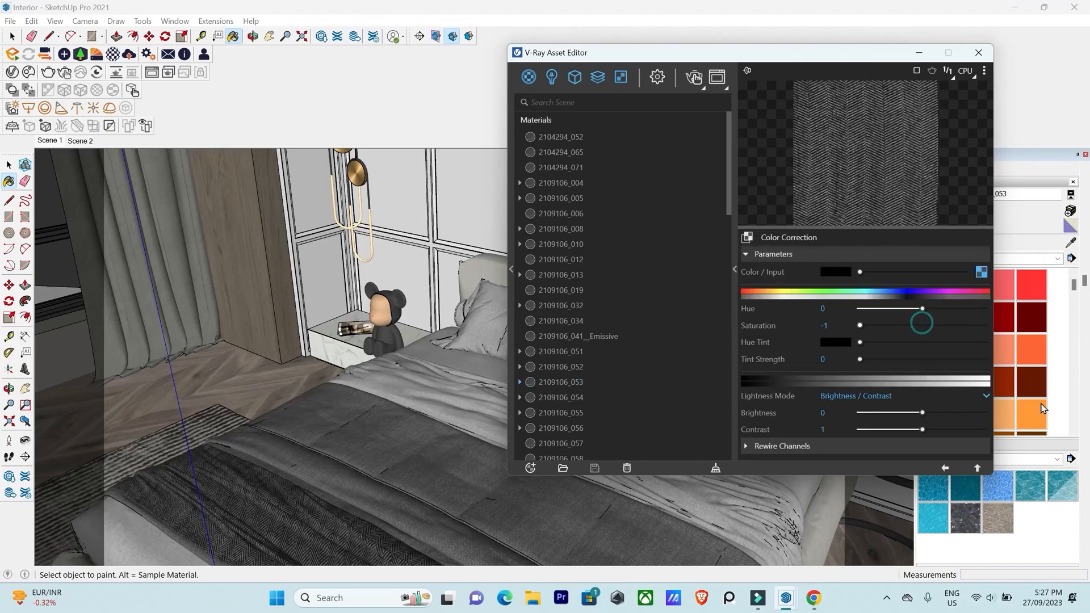
left_click(976, 467)
middle_click_drag(439, 491, 448, 397)
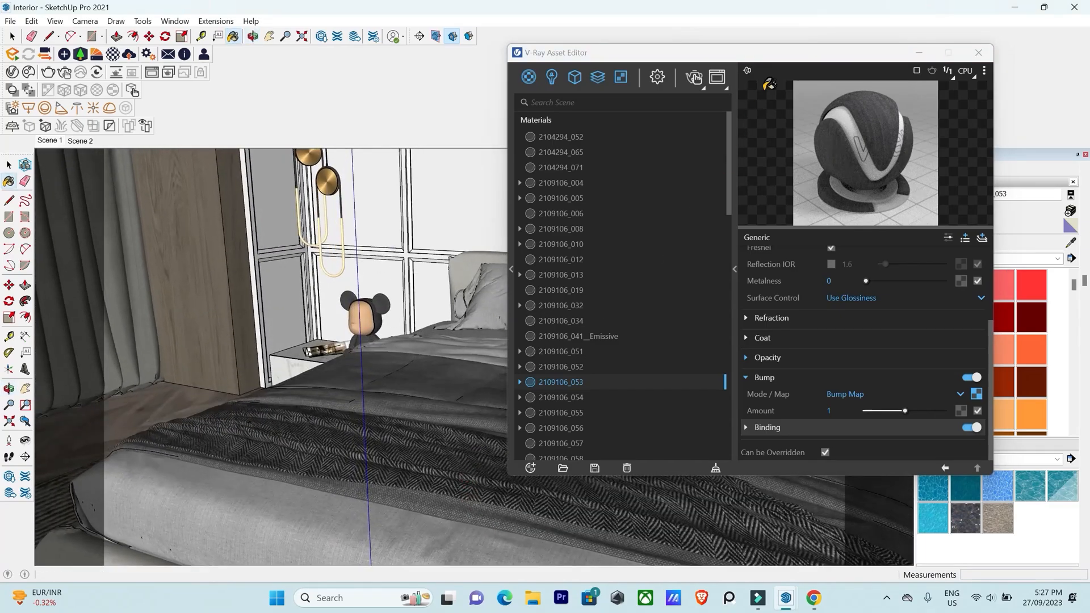
left_click(978, 52)
Return to Scene 1, sample the material of the wardrobe's glass door and inspect the panel up close.
left_click(50, 141)
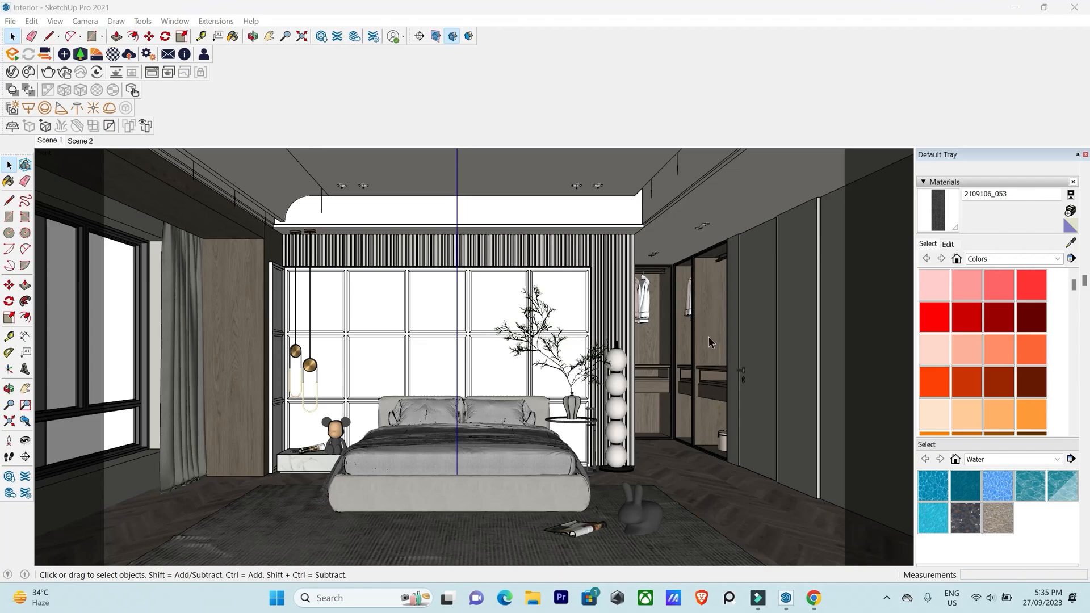
left_click(712, 333)
key("b")
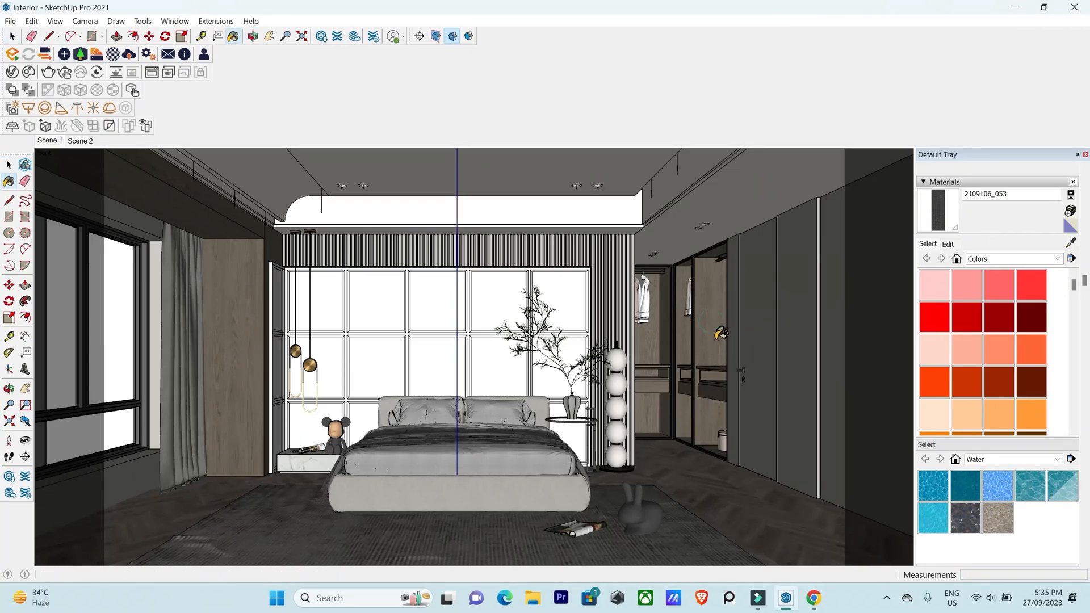
left_click(708, 324, "alt")
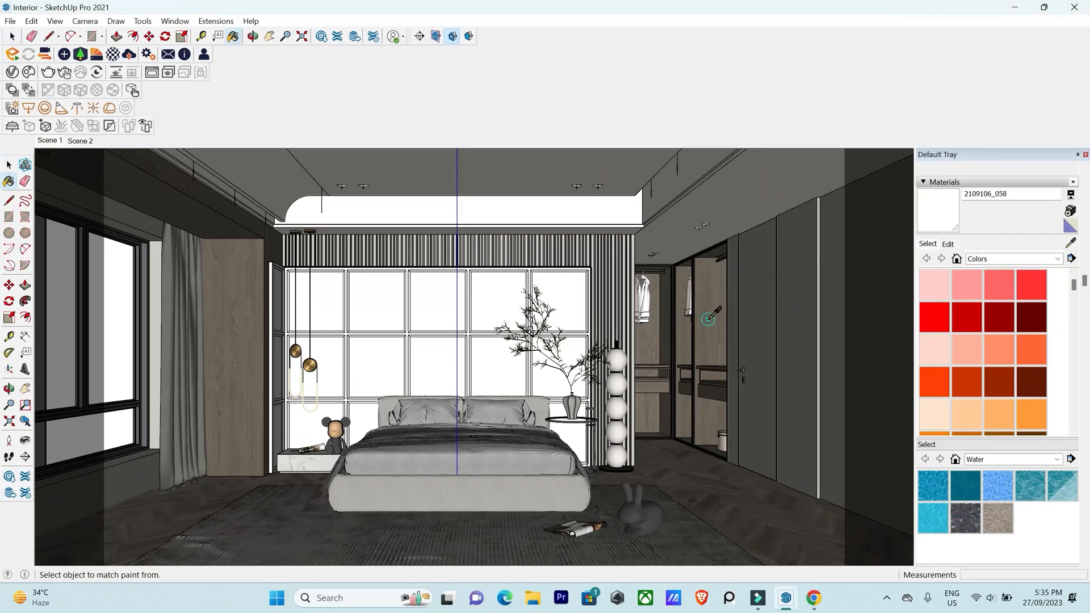
scroll(710, 319, "up", 5)
scroll(718, 315, "up", 6)
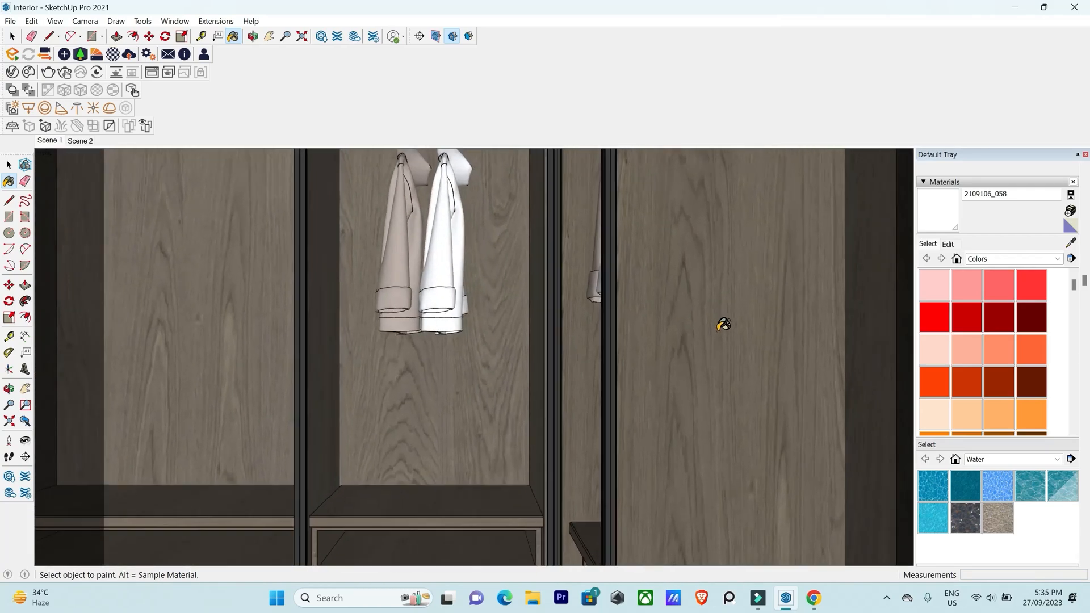
mouse_move(743, 324)
middle_mouse_down()
mouse_move(465, 312)
mouse_move(628, 312)
mouse_move(670, 347)
middle_mouse_up()
key("space")
mouse_move(739, 353)
middle_mouse_down()
mouse_move(605, 287)
mouse_move(496, 352)
mouse_move(537, 304)
mouse_move(533, 414)
mouse_move(557, 424)
mouse_move(518, 396)
mouse_move(558, 301)
mouse_move(536, 299)
middle_mouse_up()
key("b")
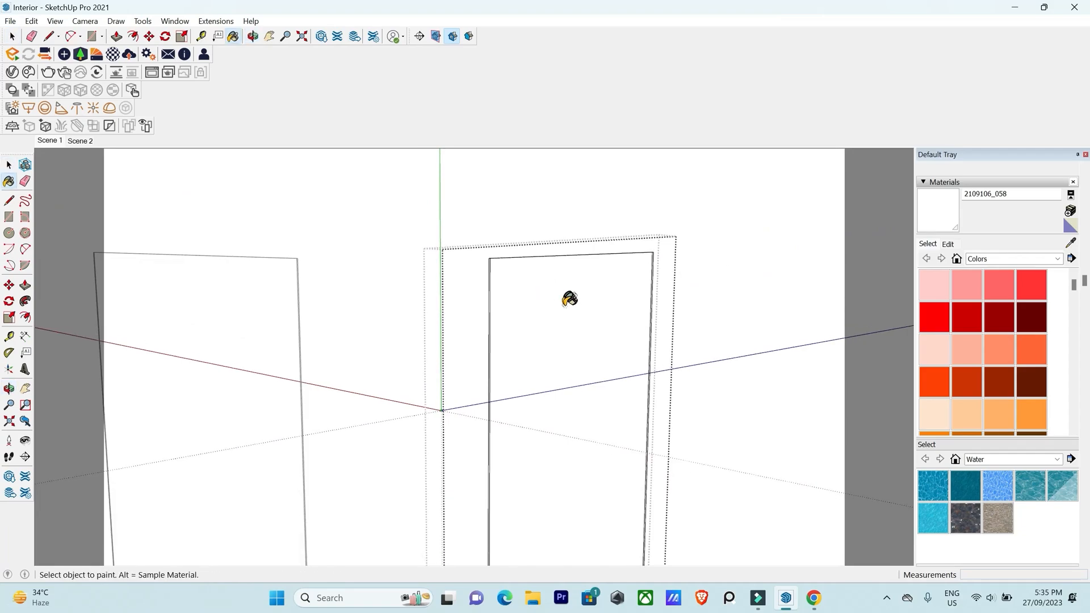
Give the sampled glass door material a light grey reflection colour and a reflection glossiness of 0.9.
left_click(11, 72)
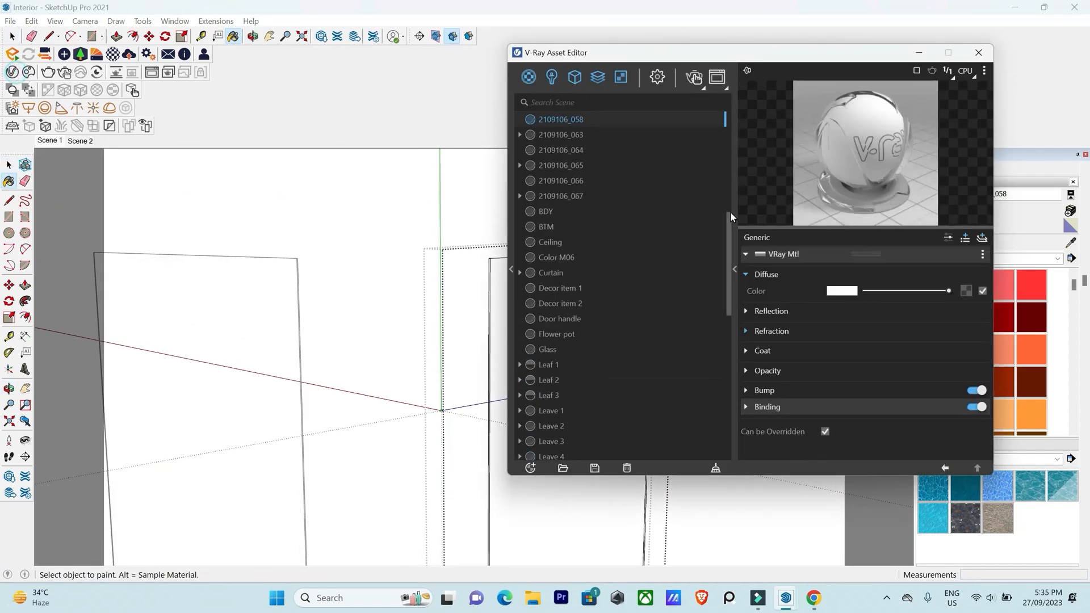
left_click(746, 311)
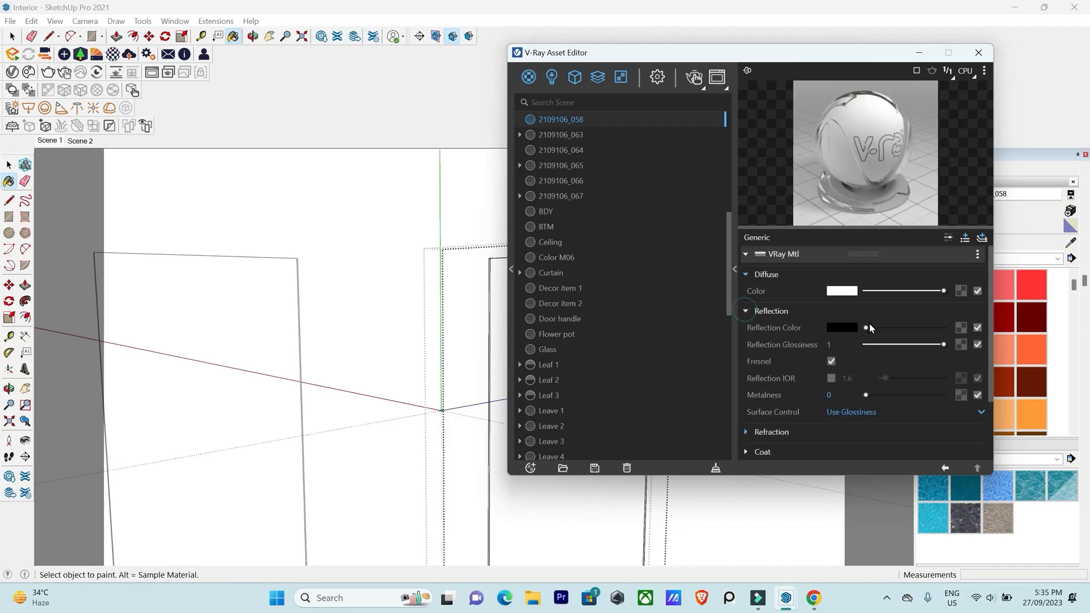
left_click_drag(880, 326, 906, 326)
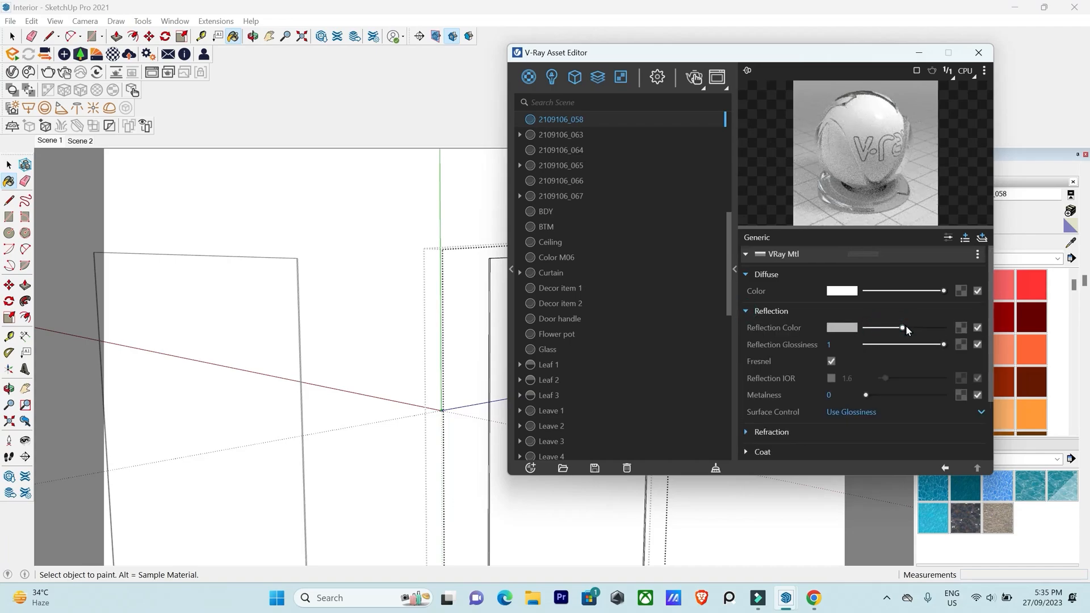
left_click(935, 345)
Hide the glass door component in front of the wardrobe.
mouse_move(436, 329)
middle_mouse_down()
mouse_move(455, 334)
mouse_move(404, 343)
middle_mouse_up()
scroll(392, 358, "down", 2)
key("space")
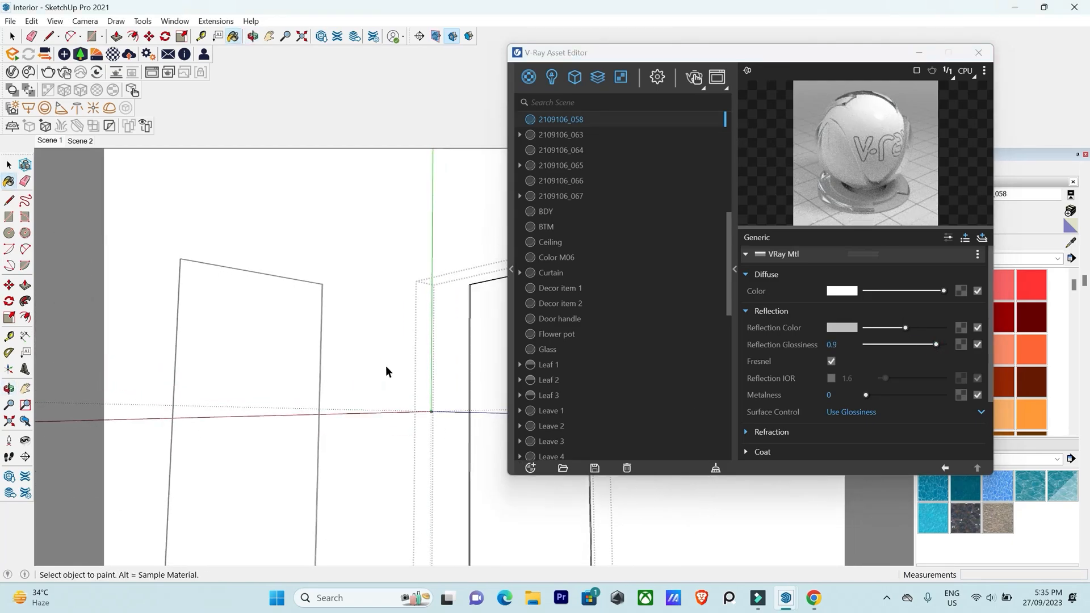
left_click(387, 369)
right_click(477, 381)
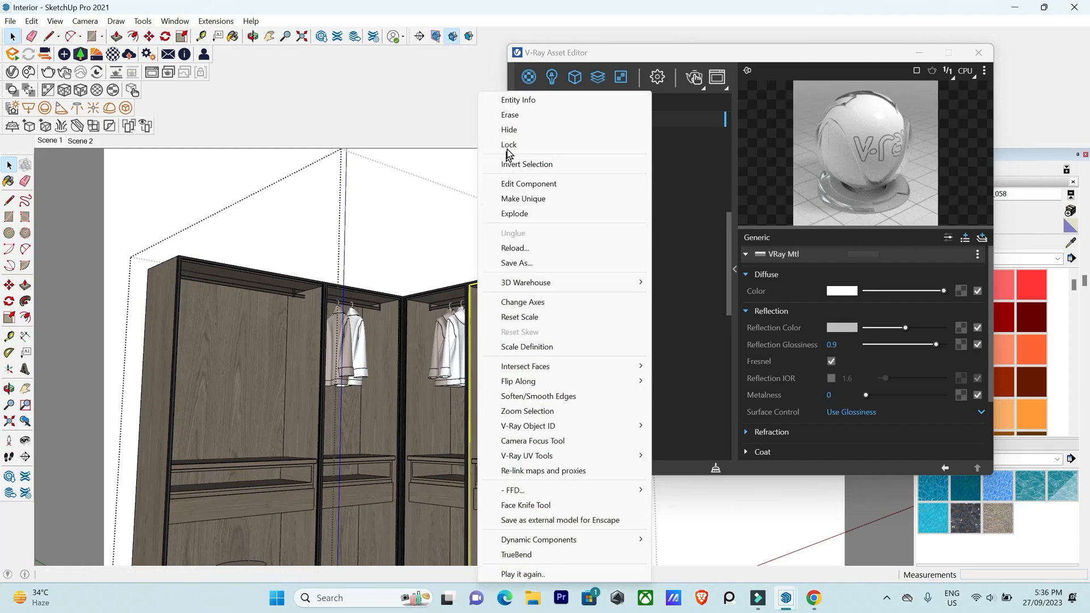
left_click(511, 130)
Sample the wardrobe's wood to check its material, then return to Scene 1 and close the Asset Editor.
middle_click_drag(457, 423, 446, 449)
key("b")
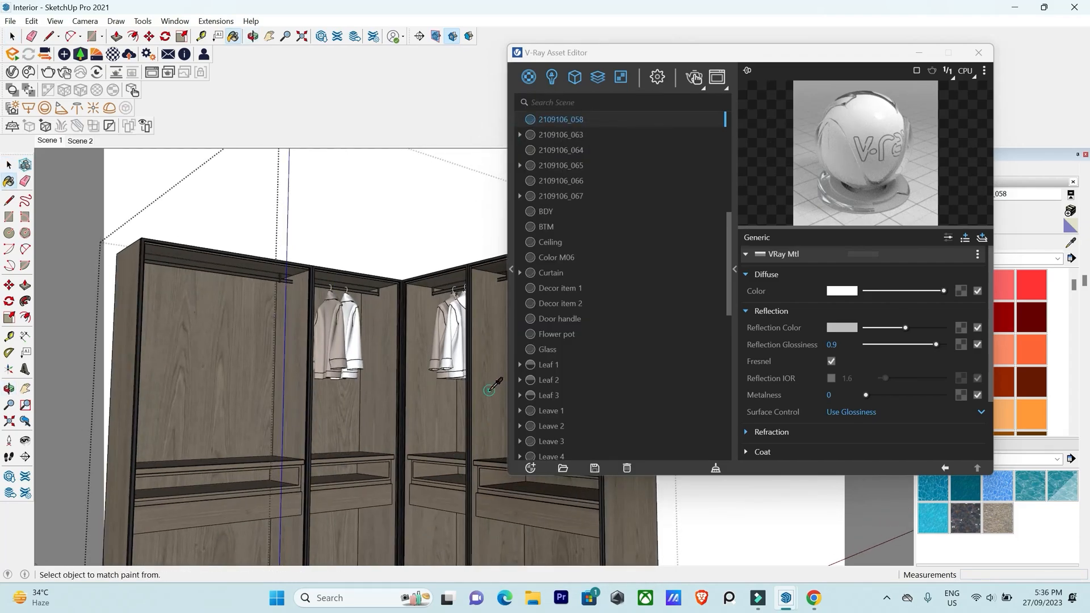
left_click(489, 390, "alt")
left_click(83, 141)
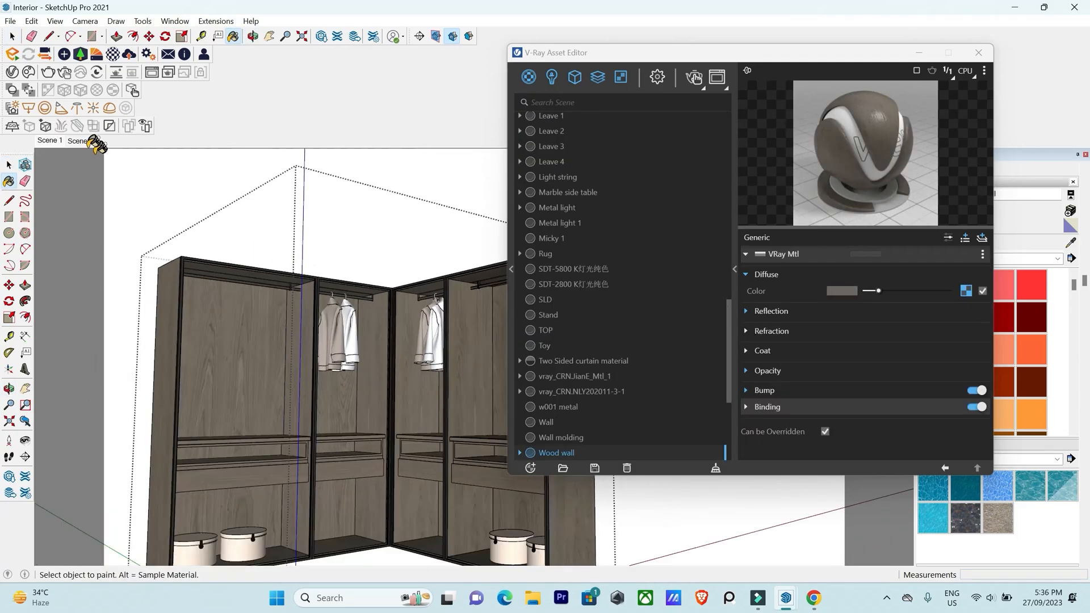
key("space")
left_click(51, 140)
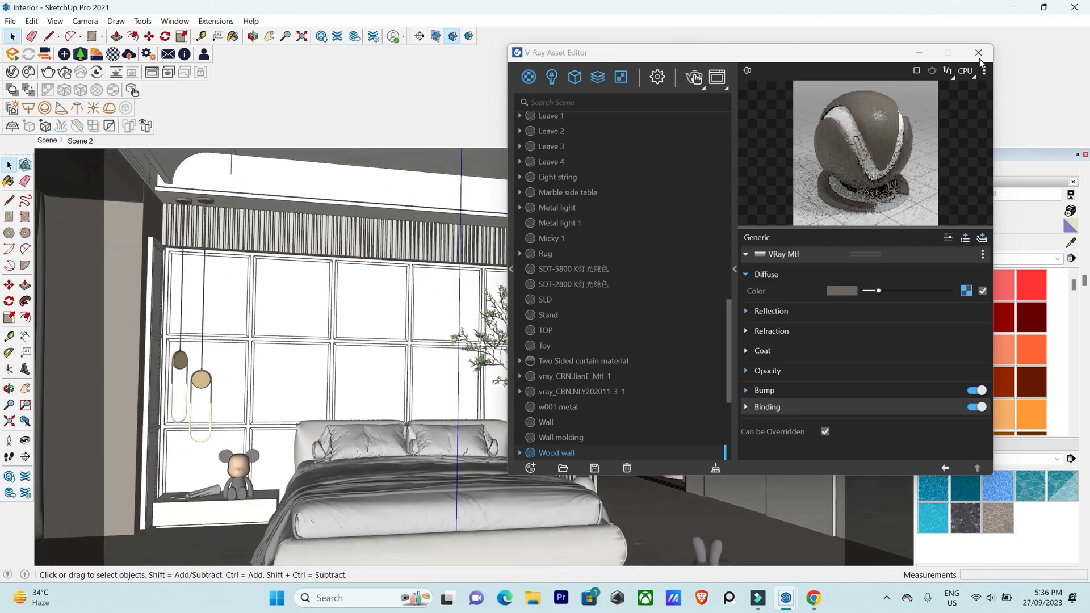
left_click(979, 53)
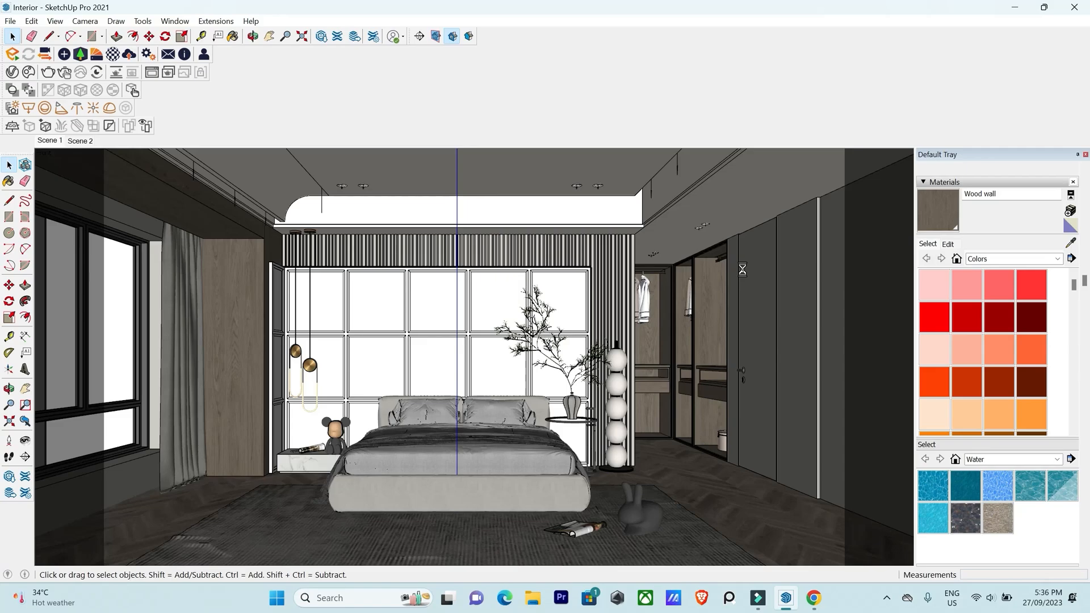
Run an interactive test render of the bedroom in Scene 1, abort it and close the frame buffer.
left_click(64, 73)
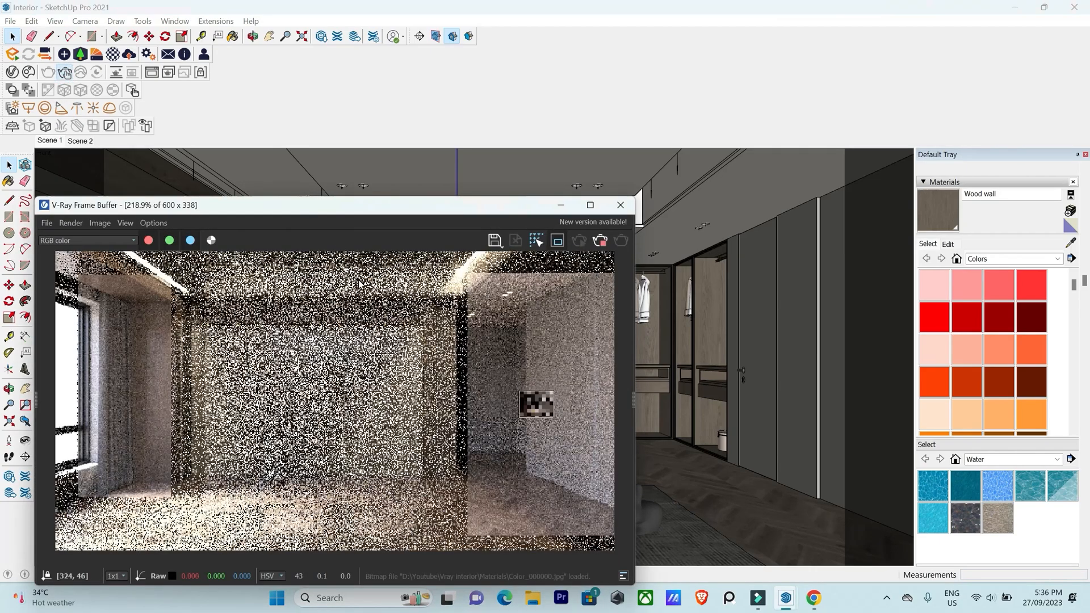
mouse_move(397, 205)
left_mouse_down()
mouse_move(570, 139)
mouse_move(586, 92)
left_mouse_up()
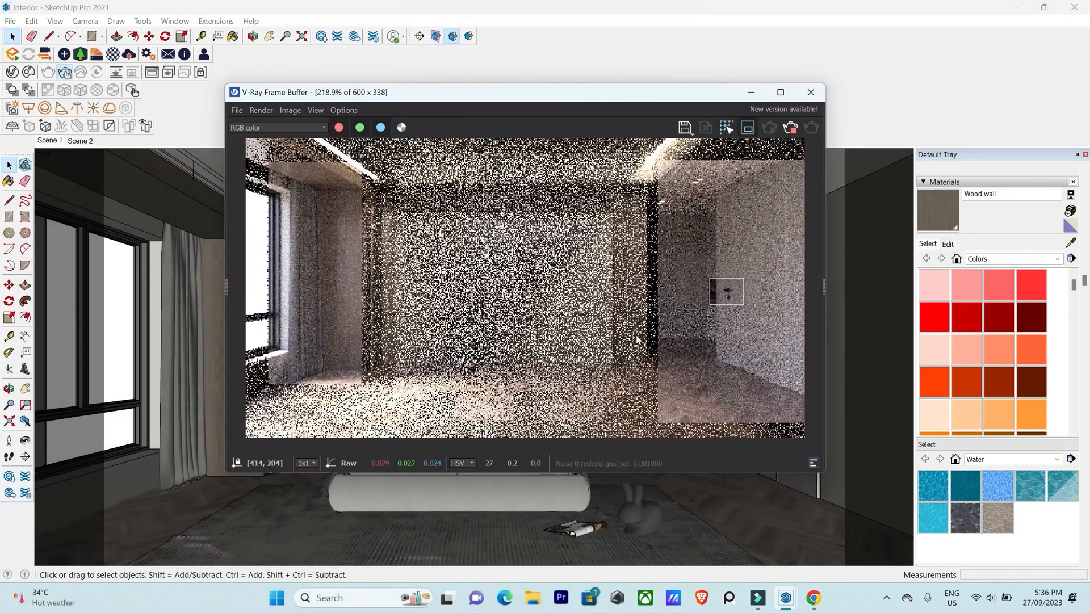
left_click(748, 127)
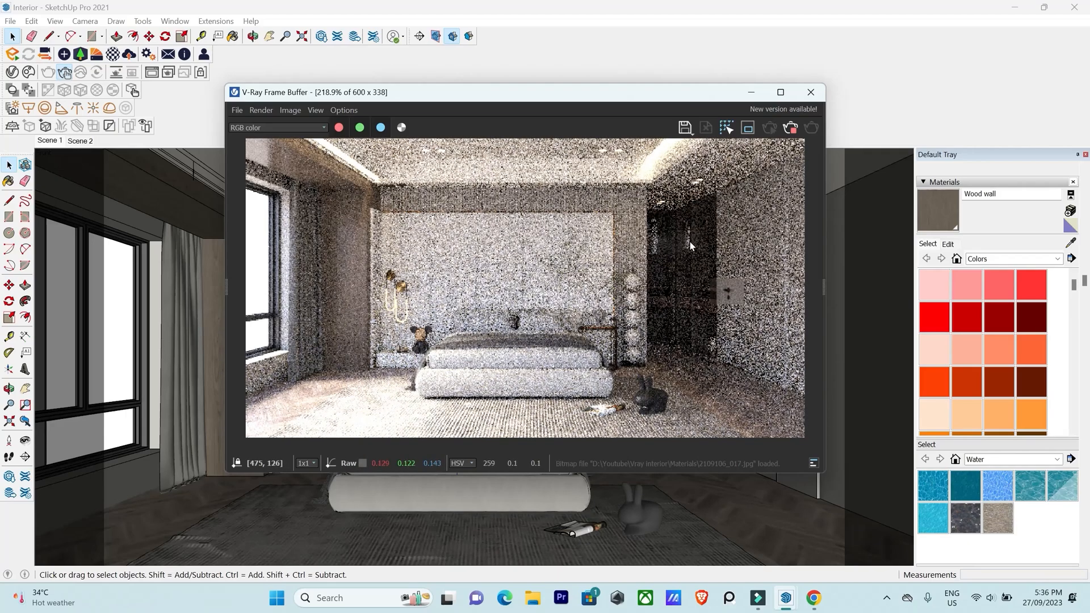
left_click(789, 128)
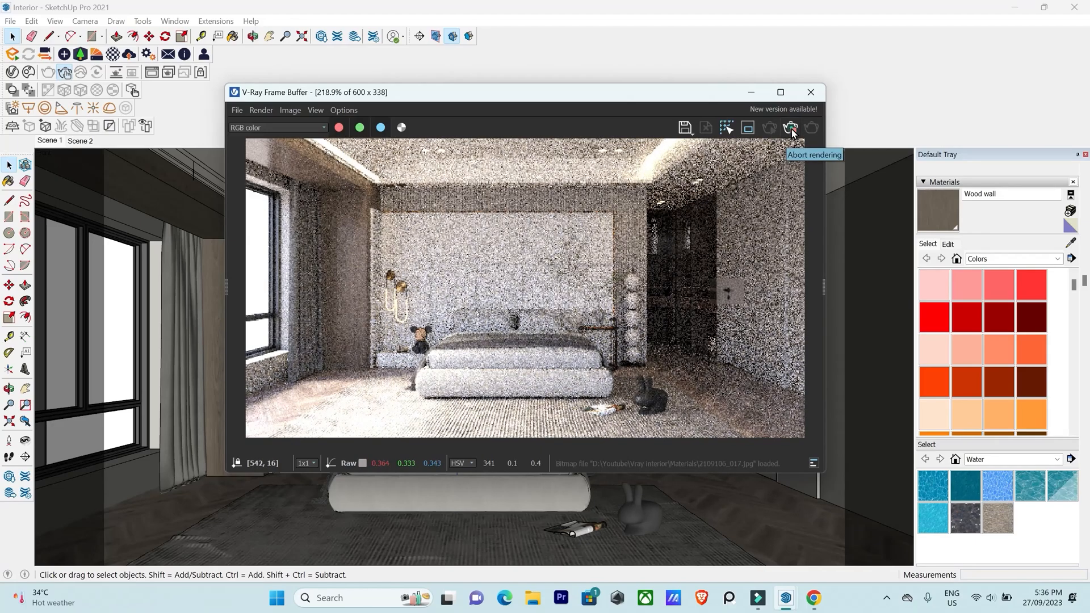
left_click(811, 92)
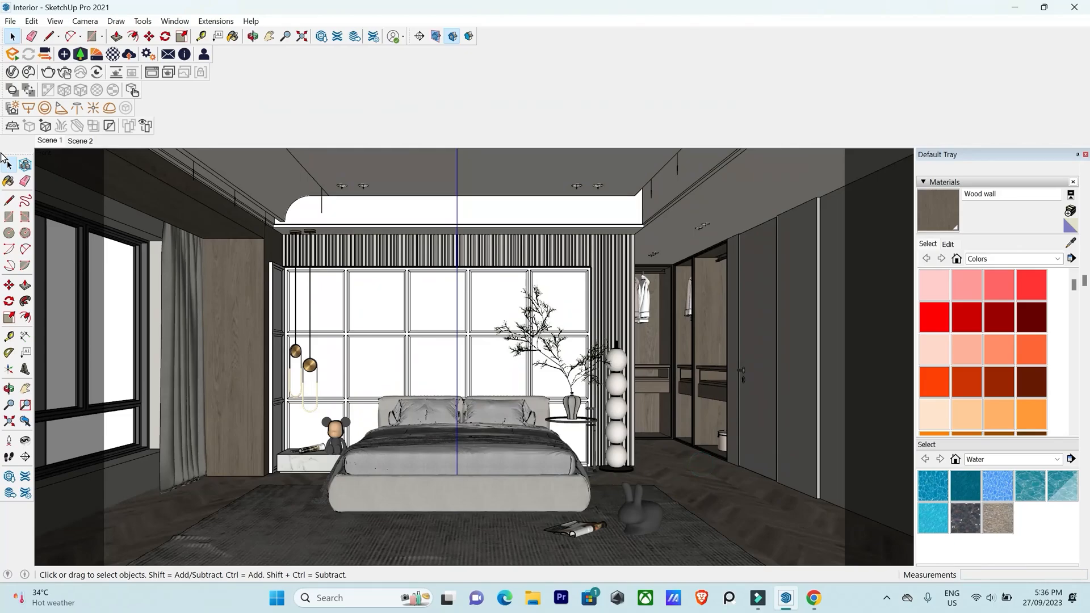
Set the V-Ray render engine to RTX and turn off interactive and progressive rendering.
left_click(12, 75)
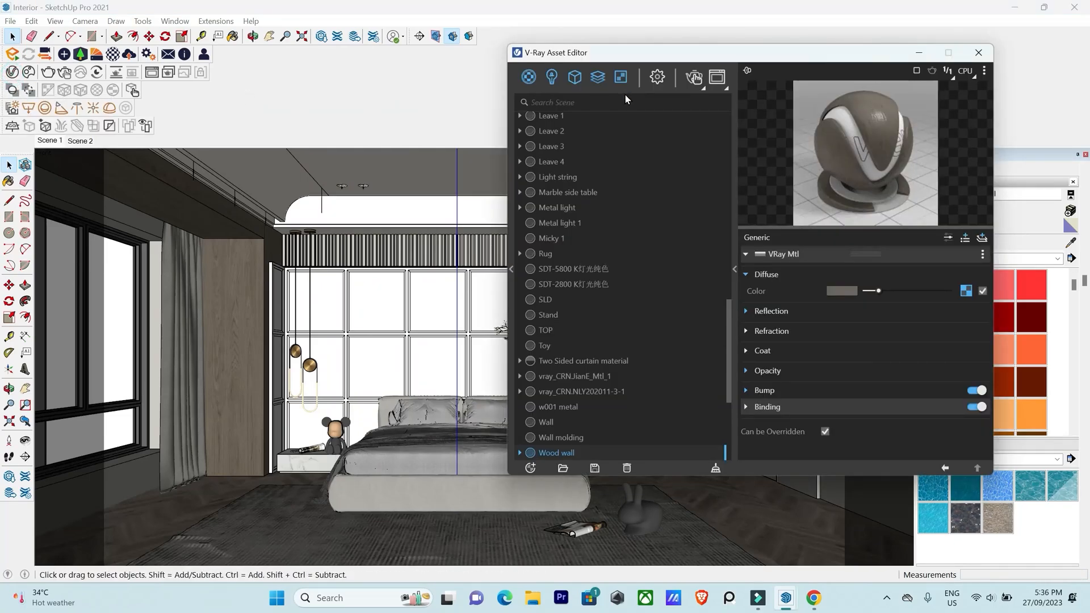
left_click(658, 77)
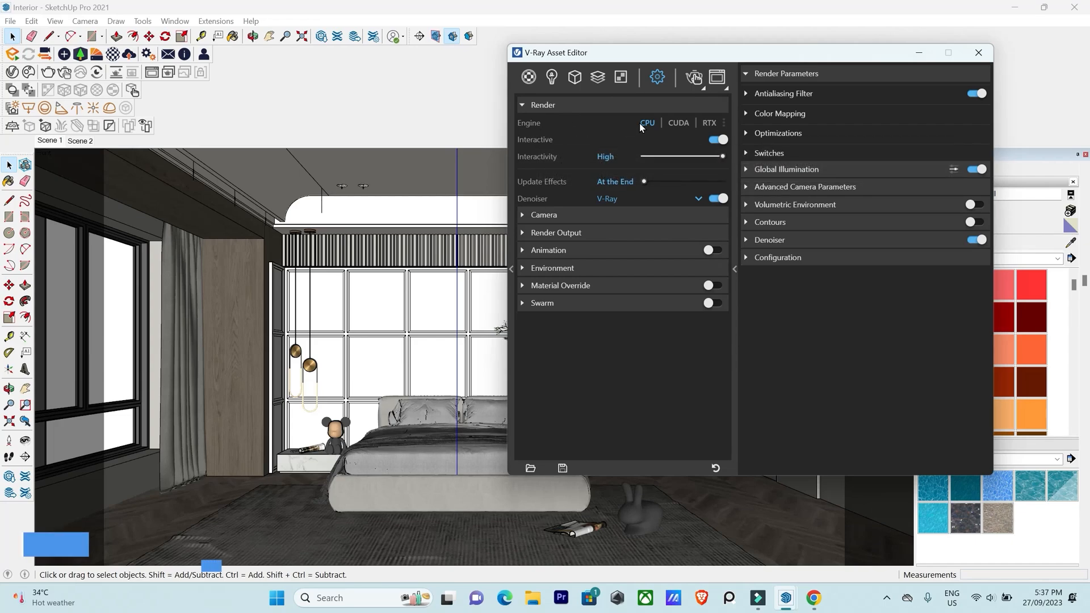
left_click(706, 122)
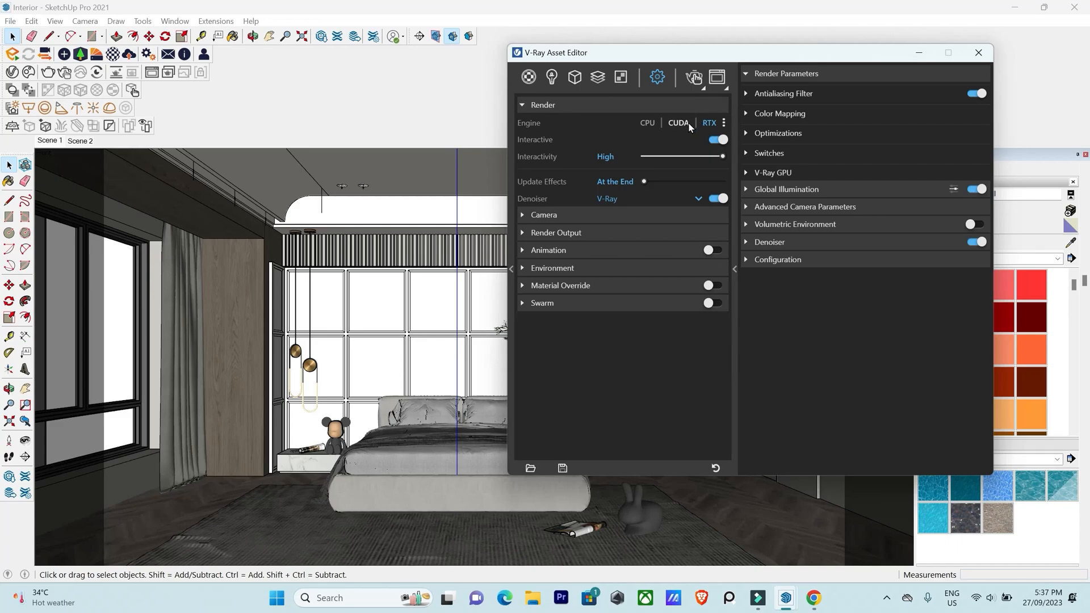
left_click(680, 124)
left_click(710, 124)
left_click(716, 140)
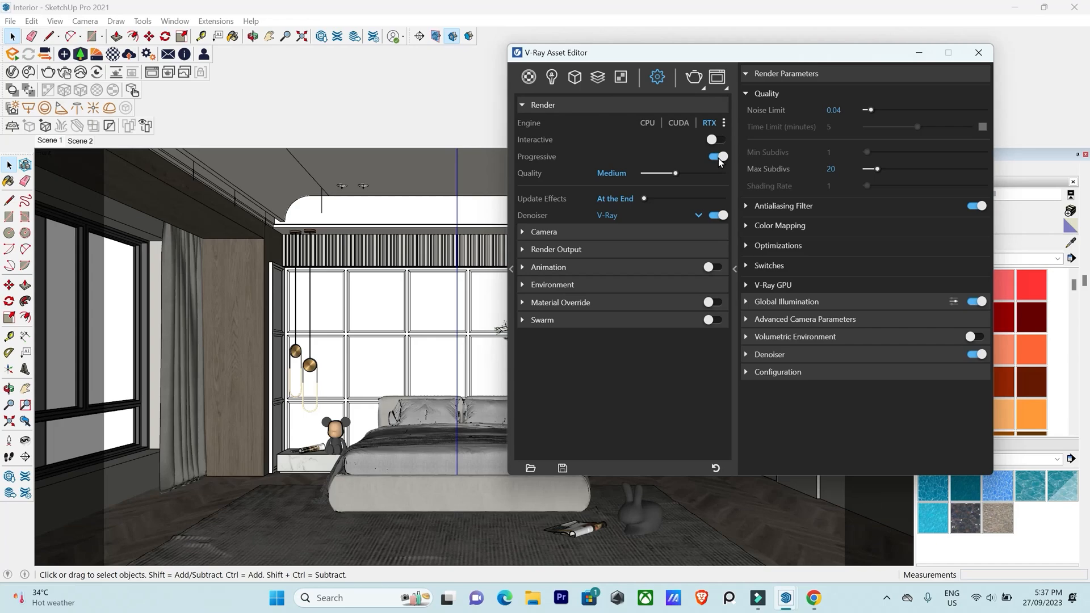
left_click(718, 158)
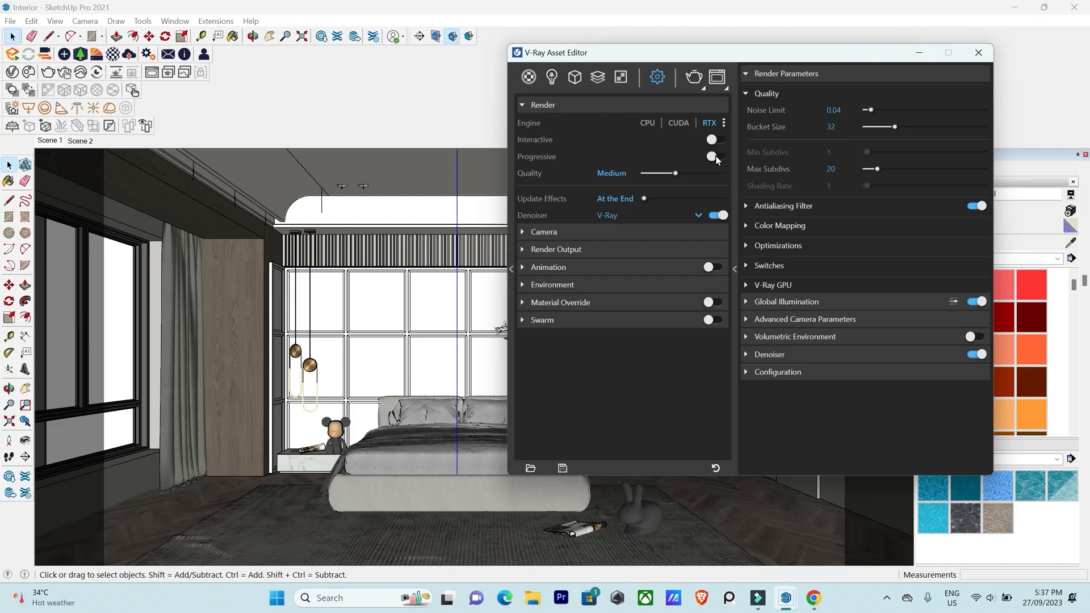
Set the V-Ray render quality preset to High.
left_click(690, 172)
left_click_drag(707, 173, 736, 178)
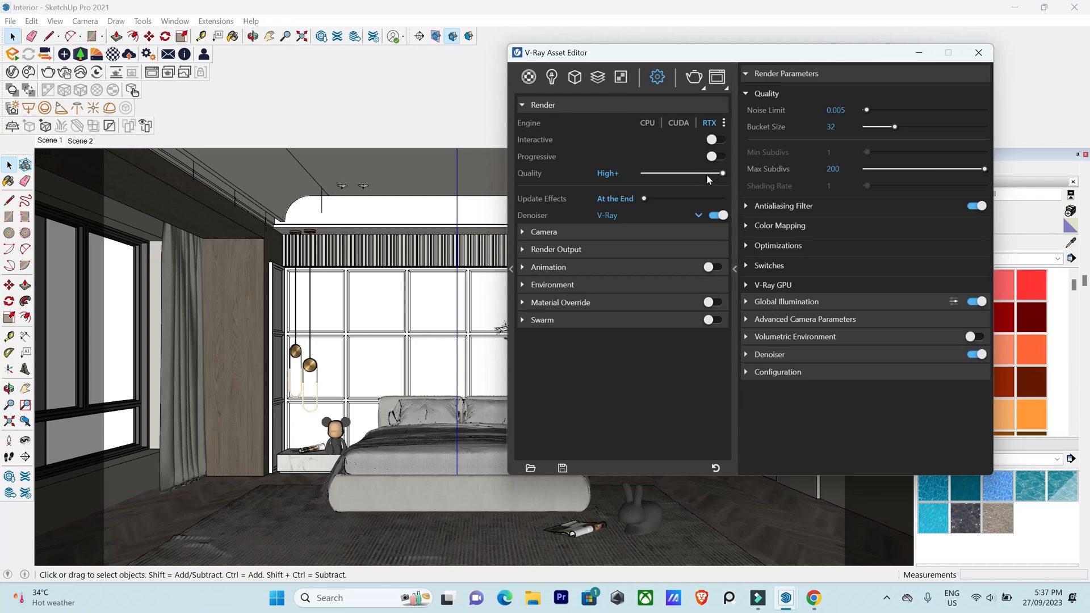
left_click(715, 175)
Set the render output image size to 1920 by 1080 at the 16:9 widescreen aspect ratio.
left_click(523, 233)
left_click(523, 234)
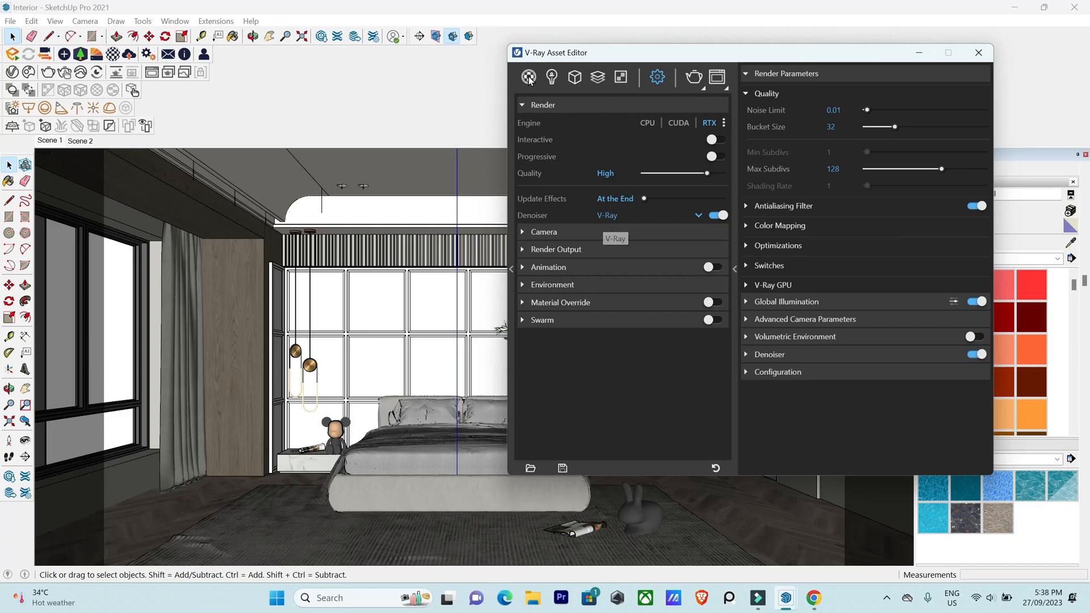
left_click(523, 105)
left_click(522, 140)
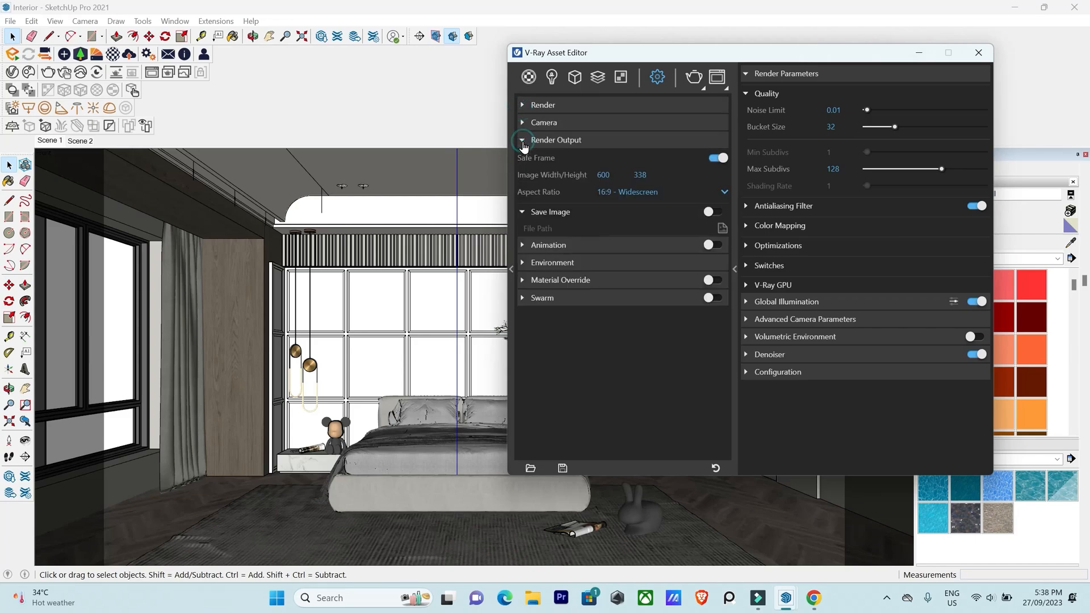
double_click(603, 174)
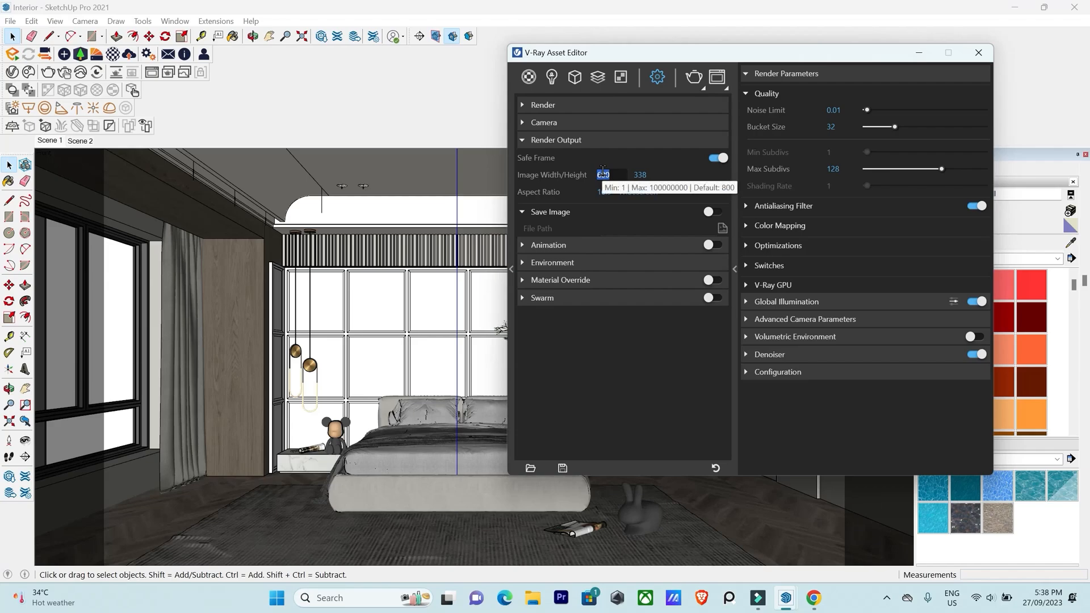
type("192")
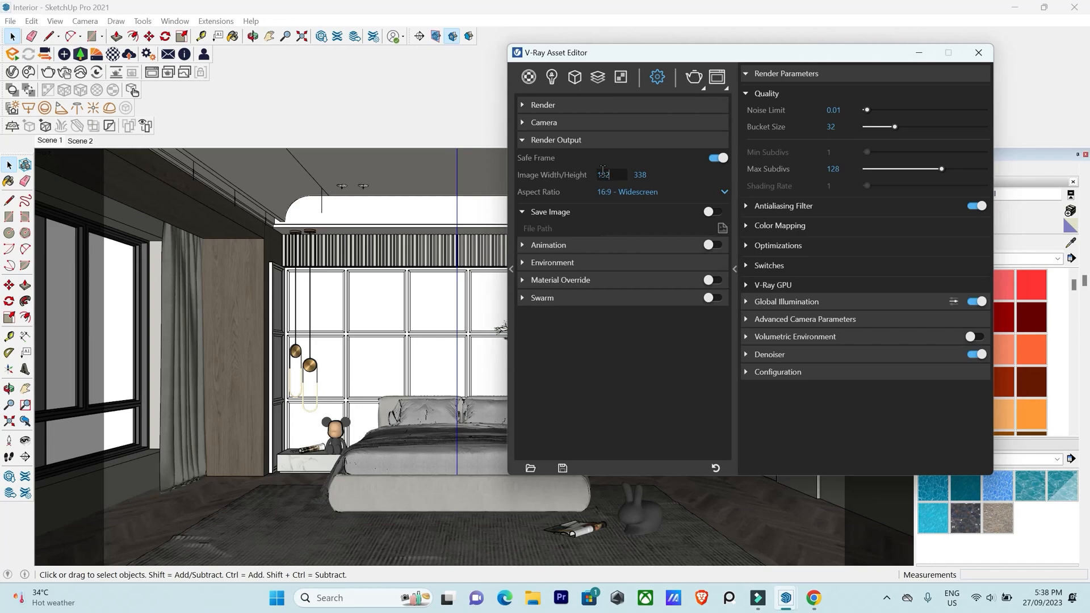
type("0")
key("Tab")
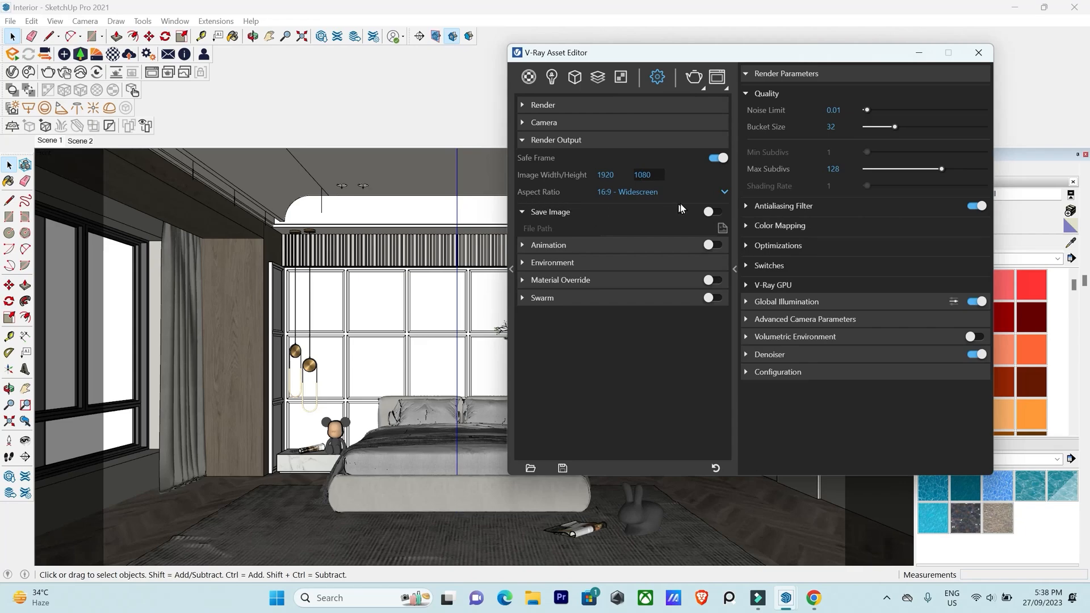
Enable automatic saving of the rendered image and create a new folder inside Vray interior for the output file.
left_click(709, 212)
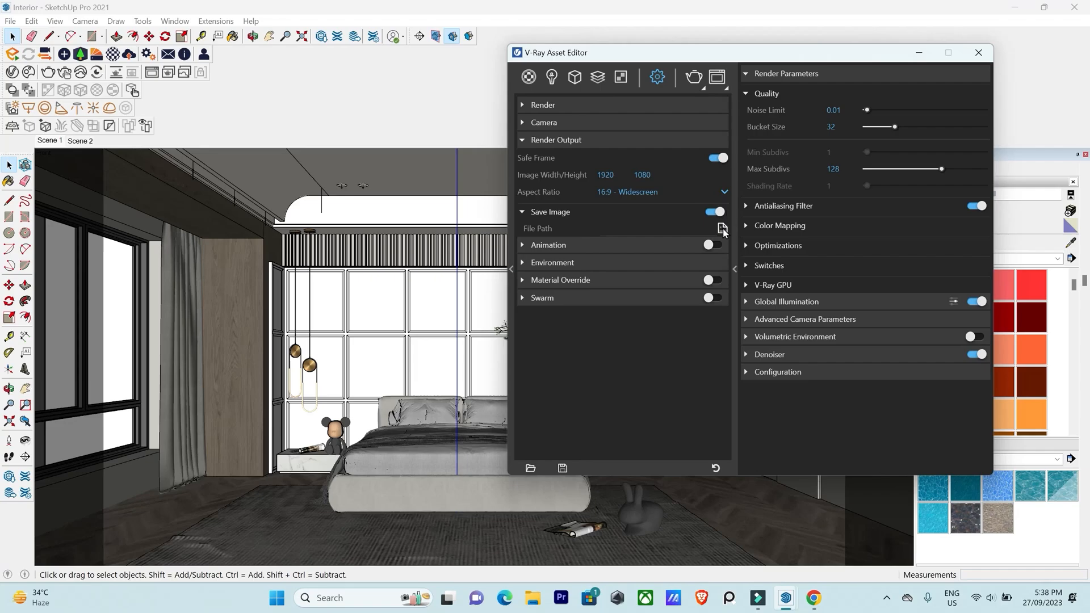
left_click(722, 228)
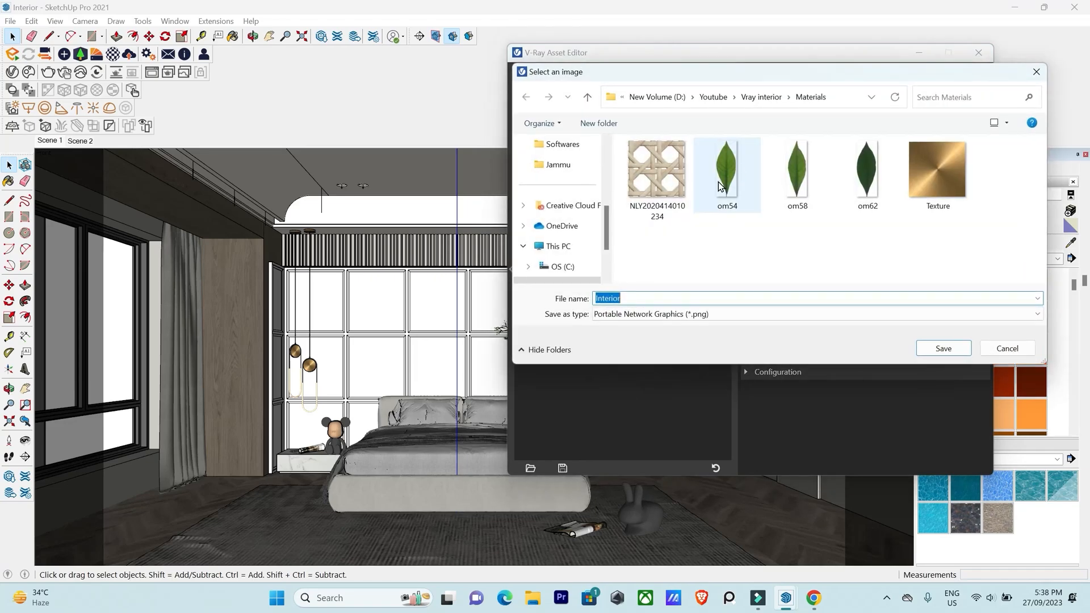
left_click(763, 97)
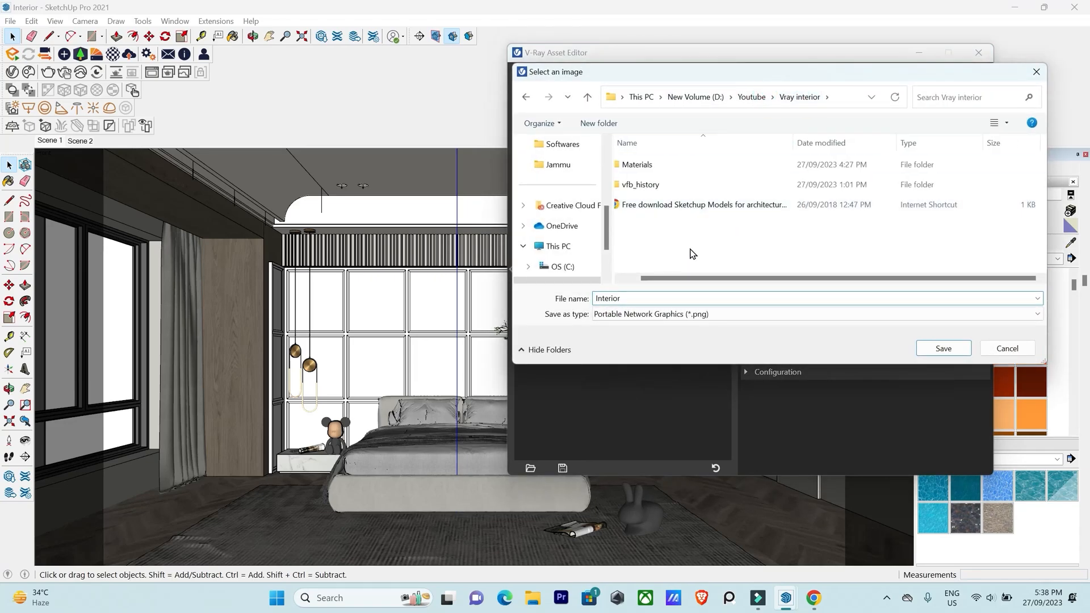
right_click(678, 236)
mouse_move(716, 397)
left_click(855, 401)
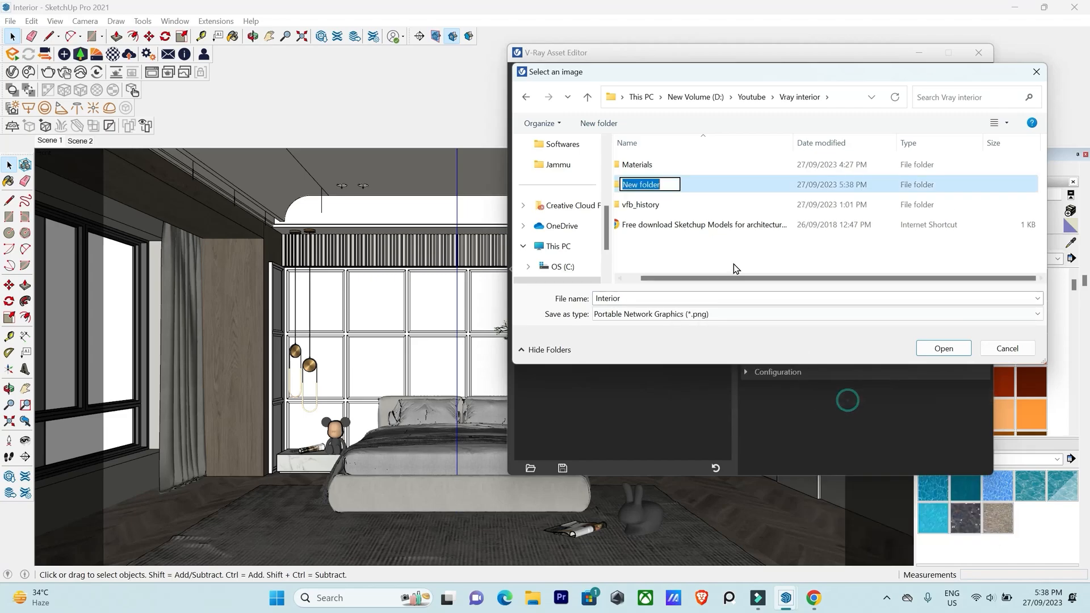
left_click(678, 192)
double_click(679, 191)
Name the output file Interior image and save it as a V-Ray raw image file (vrimg) in the new folder.
left_click(717, 300)
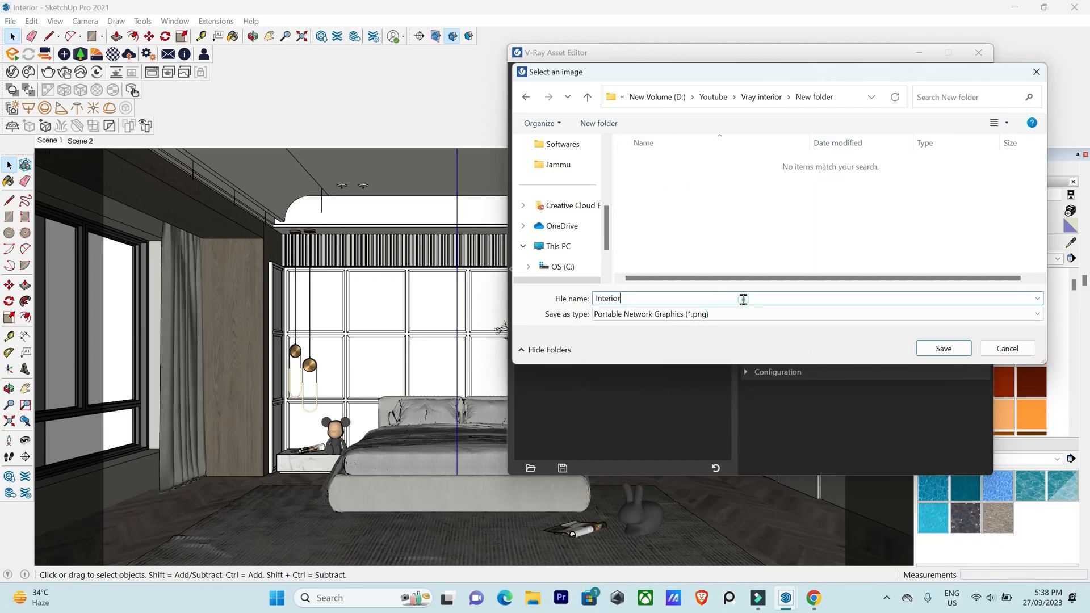
type("image")
left_click(814, 314)
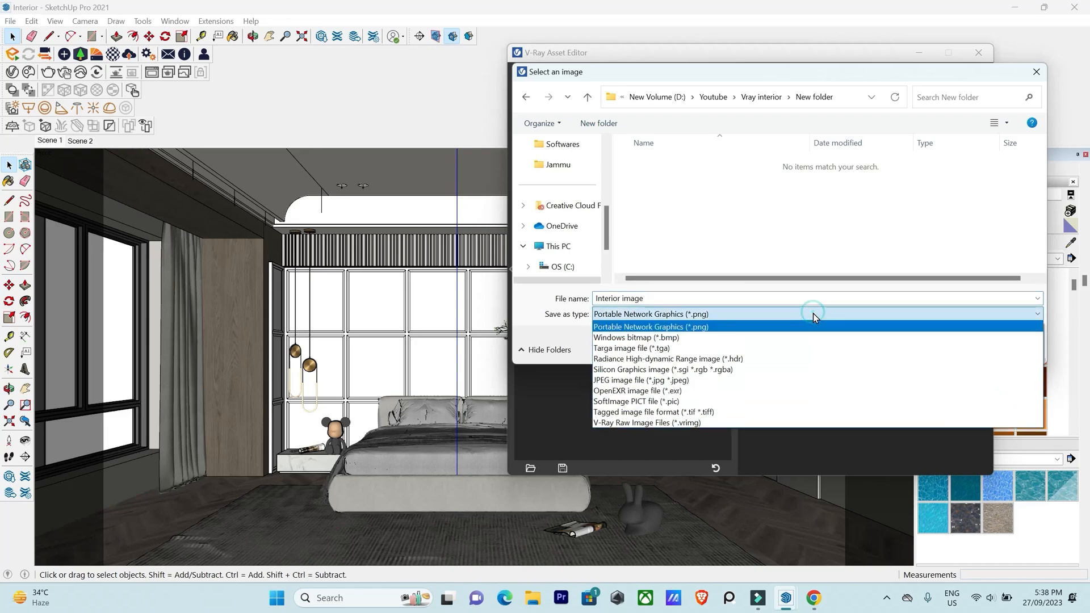
left_click(653, 420)
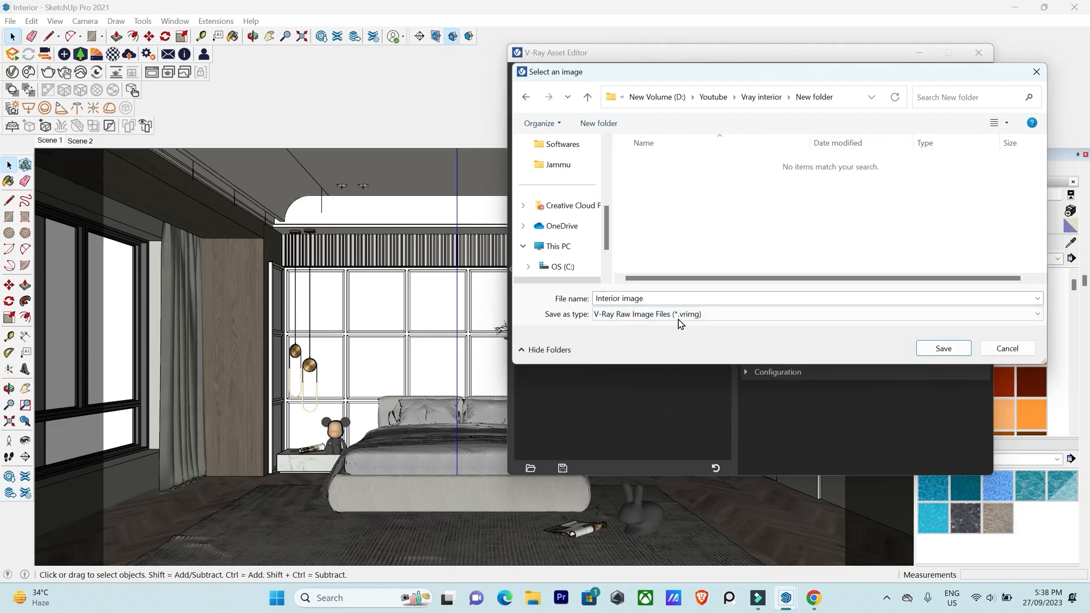
left_click(945, 349)
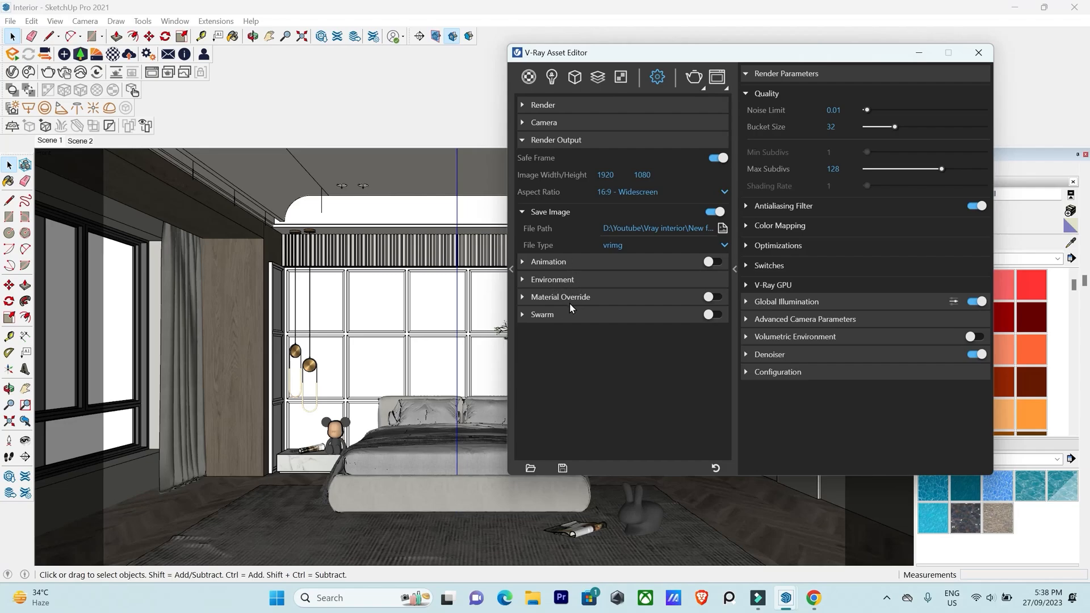
Review the render quality, color mapping and global illumination settings, keeping the quality preset at High.
left_click(526, 142)
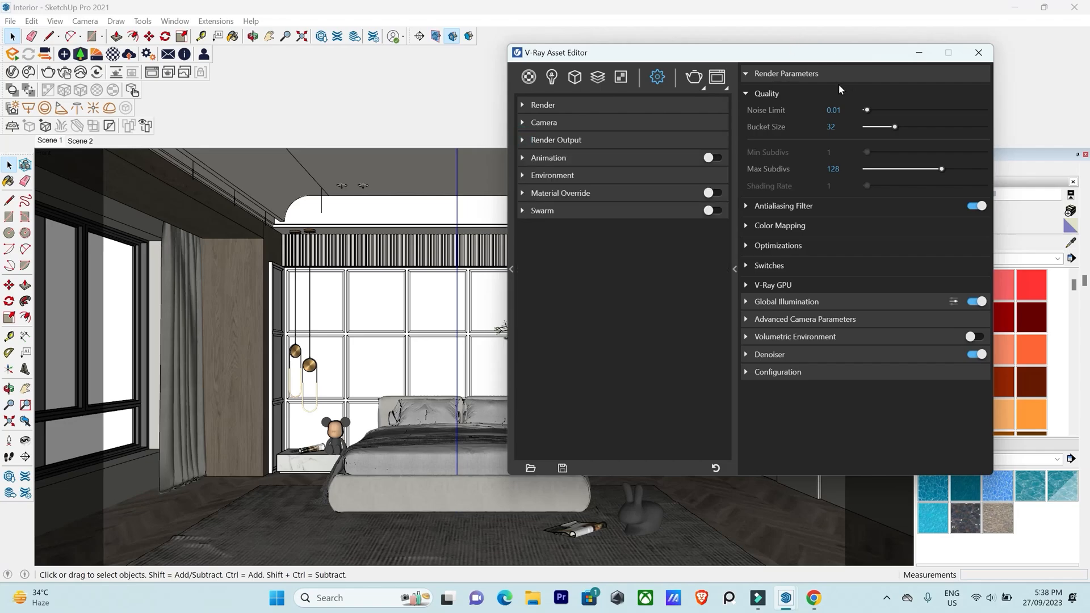
left_click(524, 105)
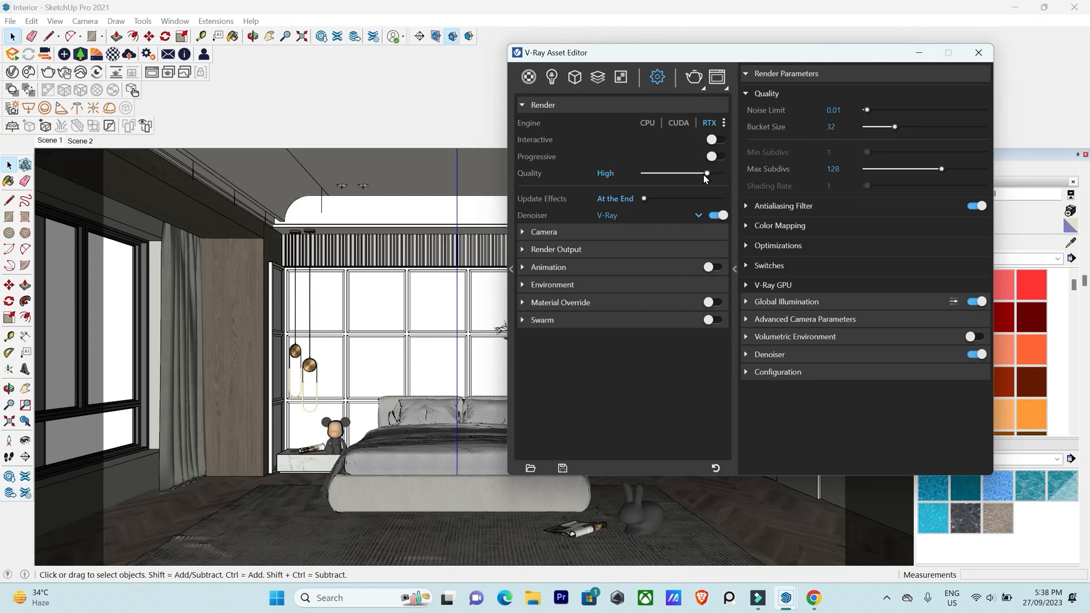
left_click_drag(703, 173, 665, 182)
left_click(706, 173)
left_click(745, 94)
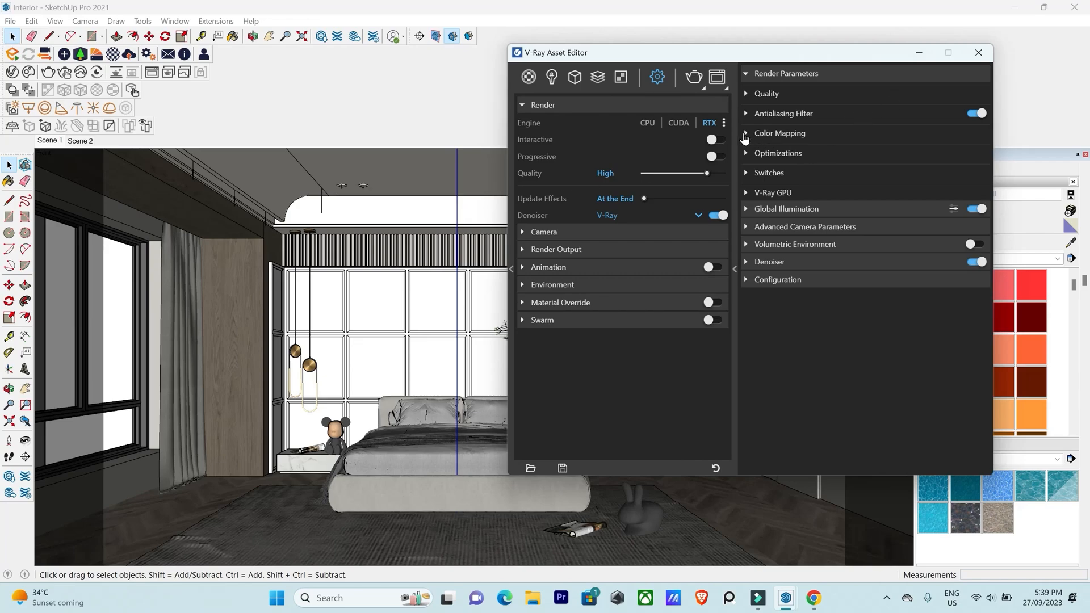
left_click(745, 134)
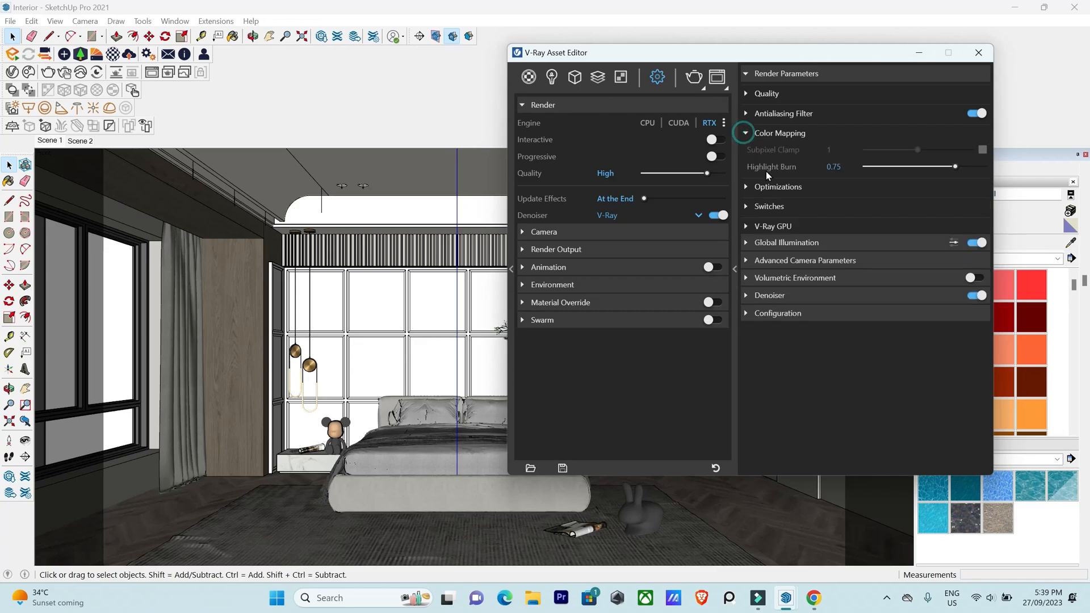
left_click(747, 135)
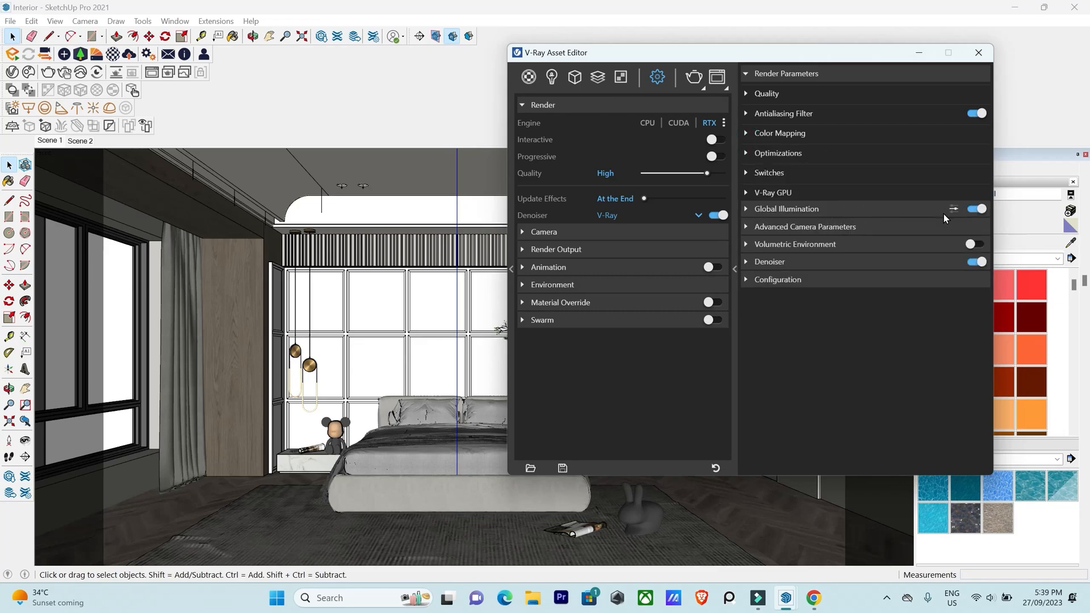
left_click(748, 210)
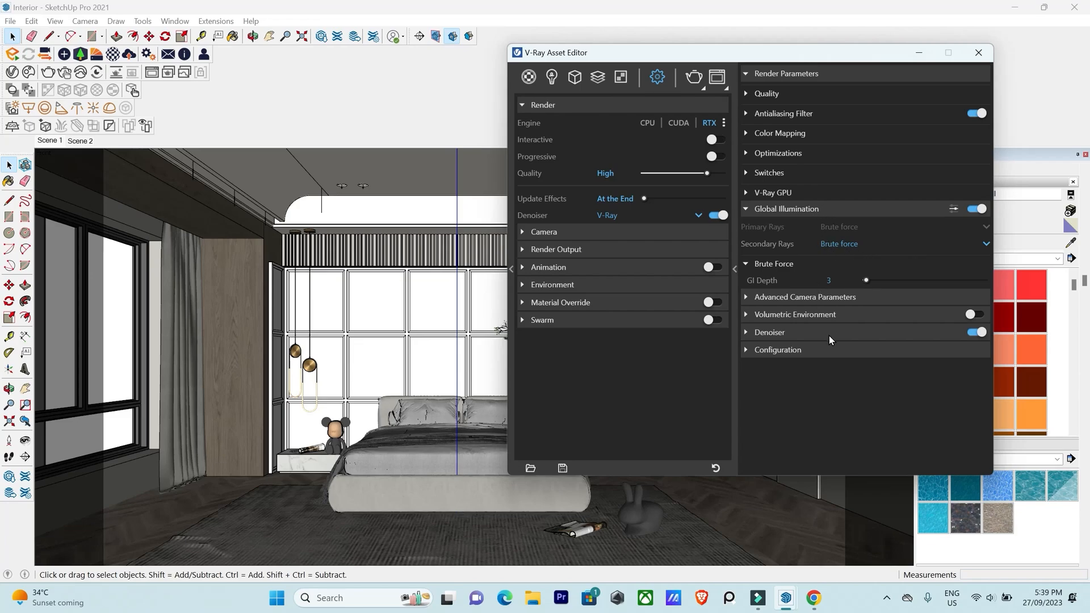
Add a Reflection render element alongside Light Mix and enable denoising for it.
left_click(601, 80)
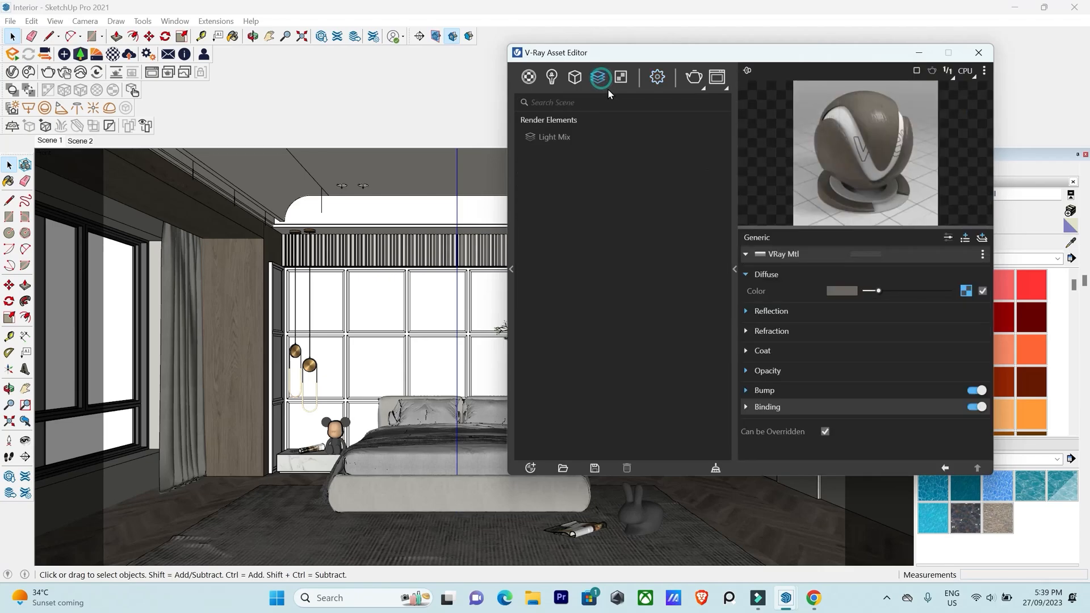
left_click(565, 139)
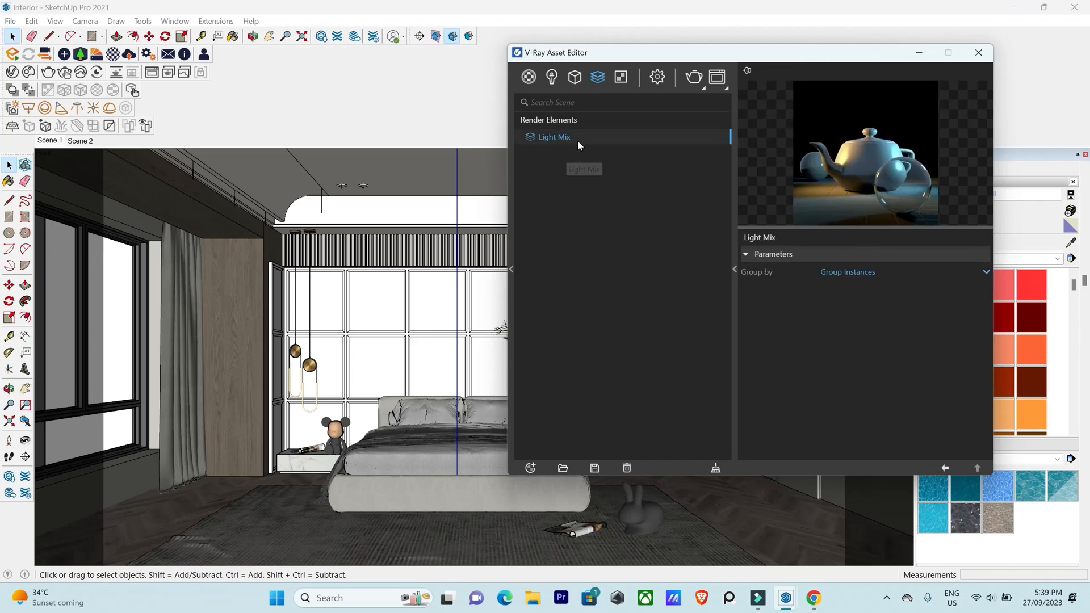
mouse_move(600, 83)
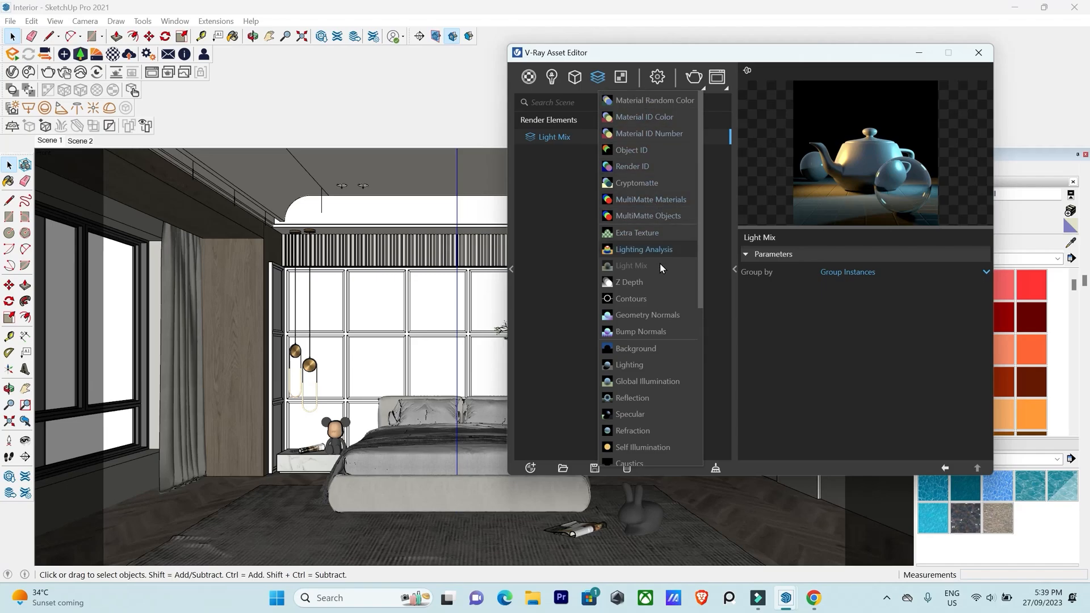
left_click(646, 399)
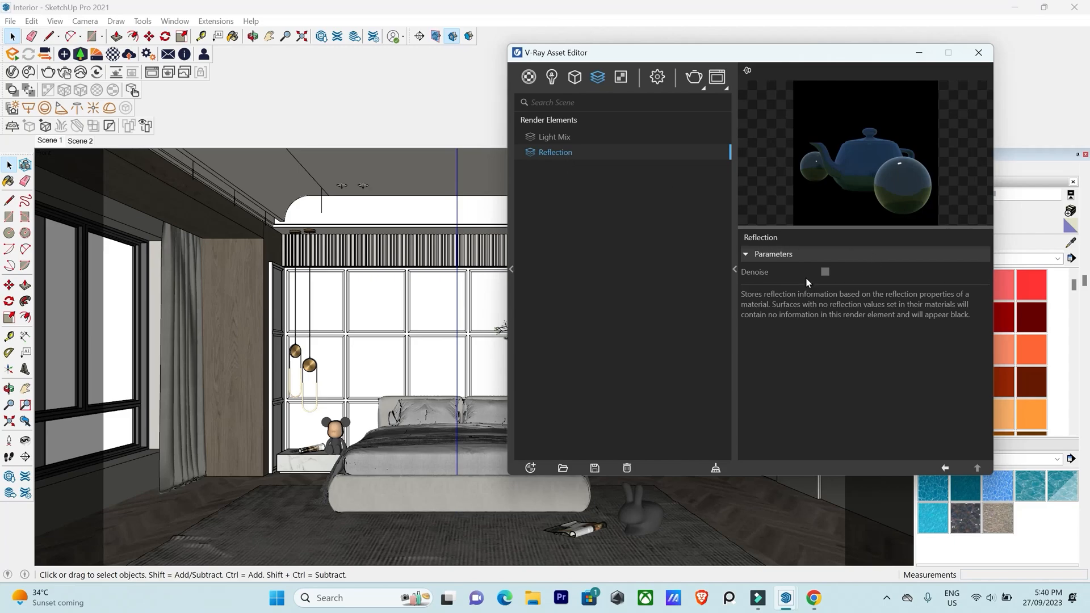
left_click(826, 272)
Add a Cryptomatte render element and set its ID type to Material Name.
mouse_move(605, 84)
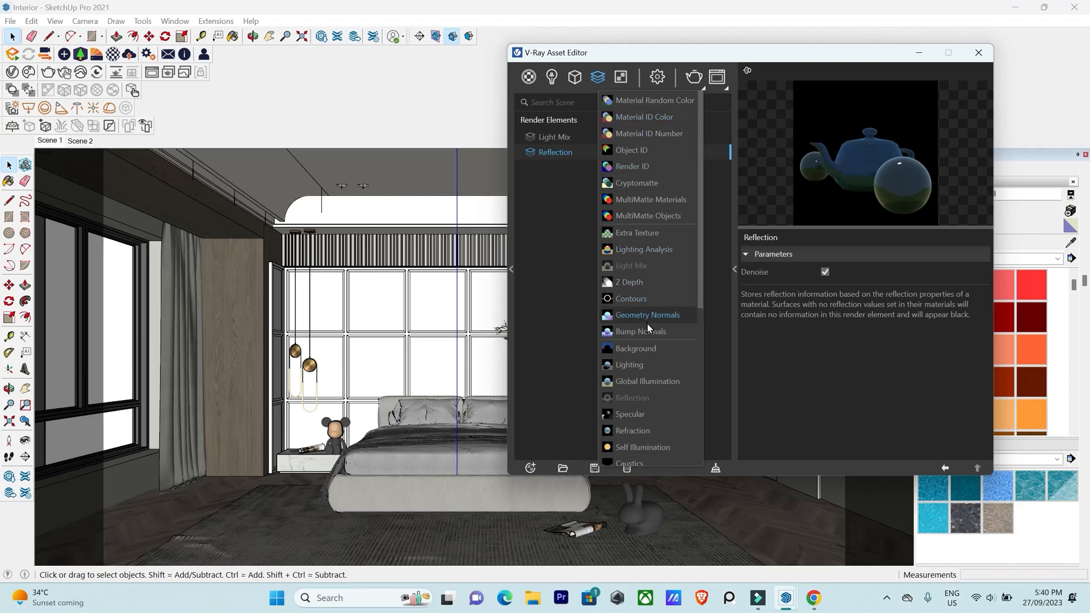
scroll(648, 325, "down", 3)
scroll(644, 343, "down", 2)
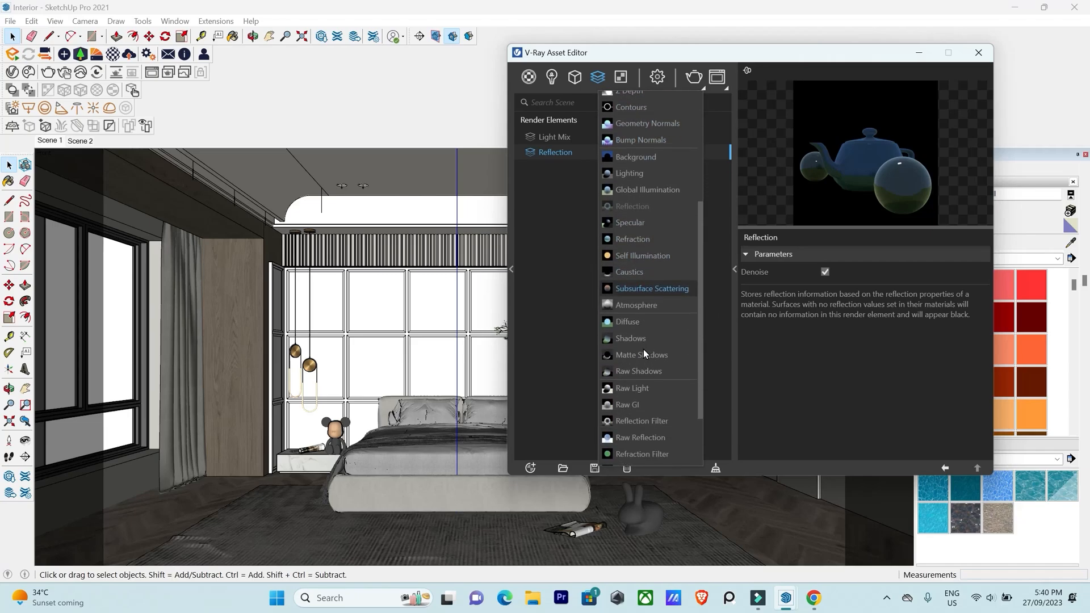
scroll(662, 402, "down", 1)
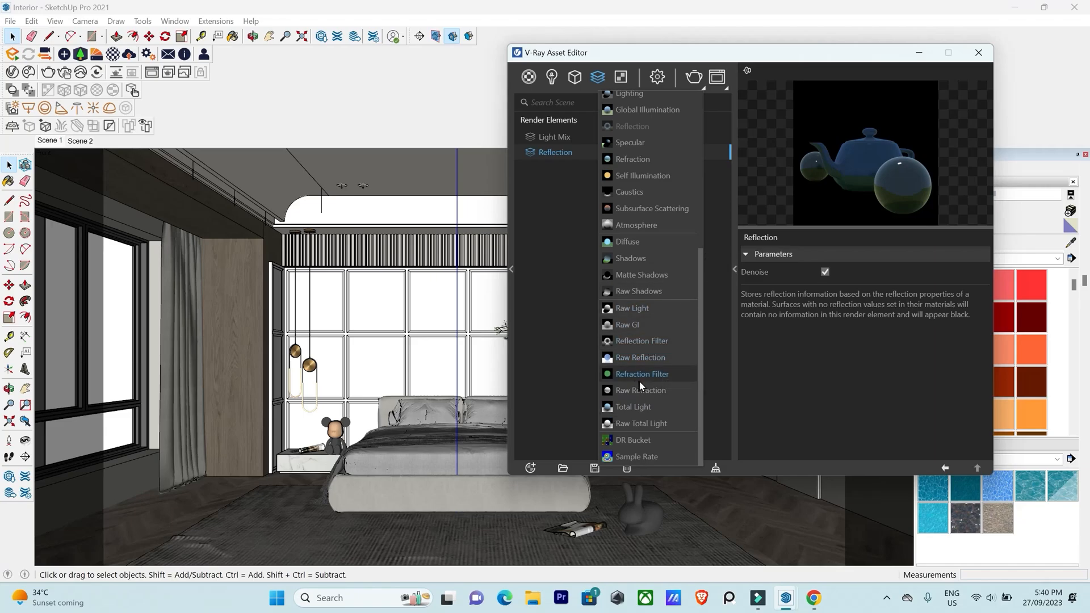
scroll(650, 364, "up", 5)
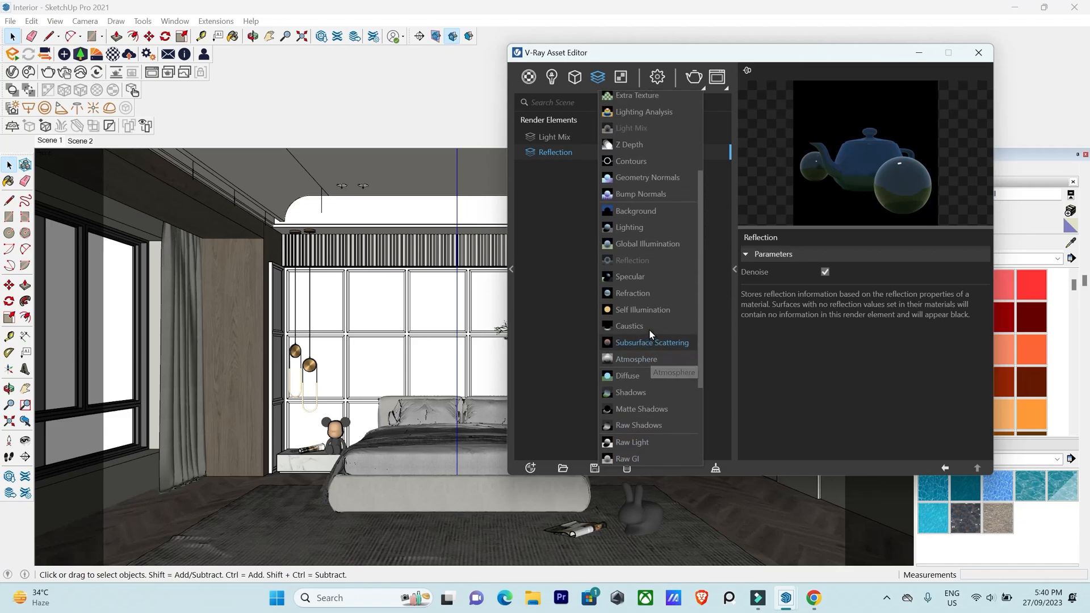
left_click(646, 165)
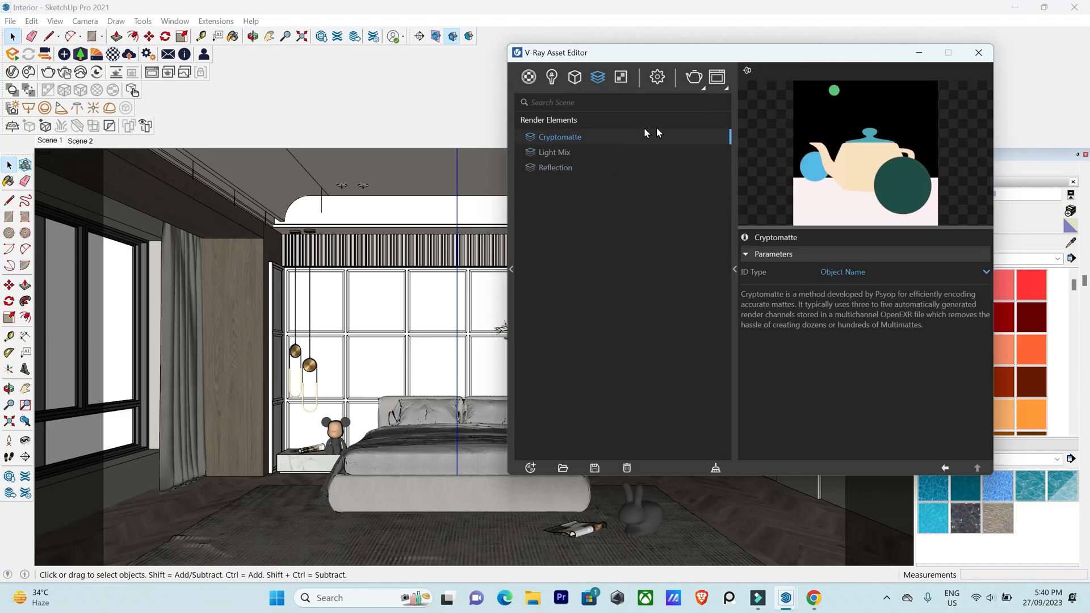
left_click(861, 271)
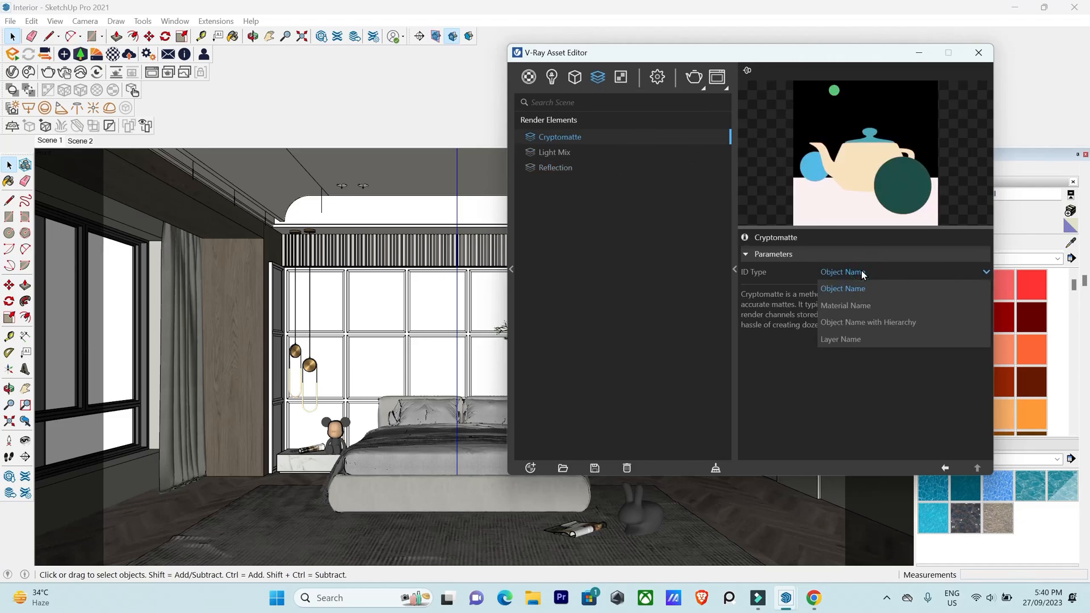
left_click(851, 304)
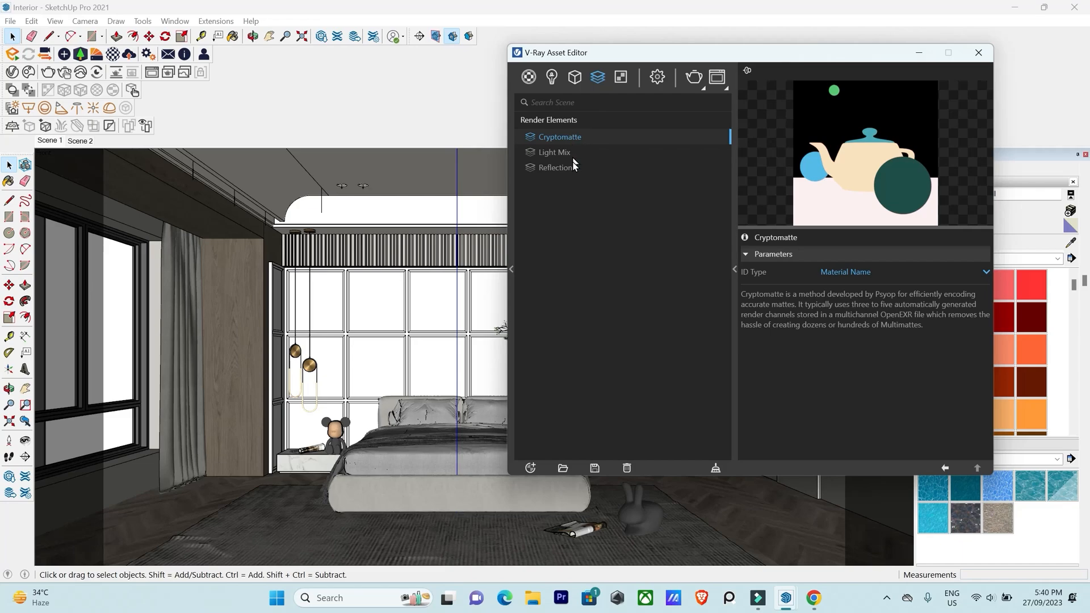
Render the bedroom scene with the final settings and inspect the finished image in the V-Ray Frame Buffer.
left_click(694, 80)
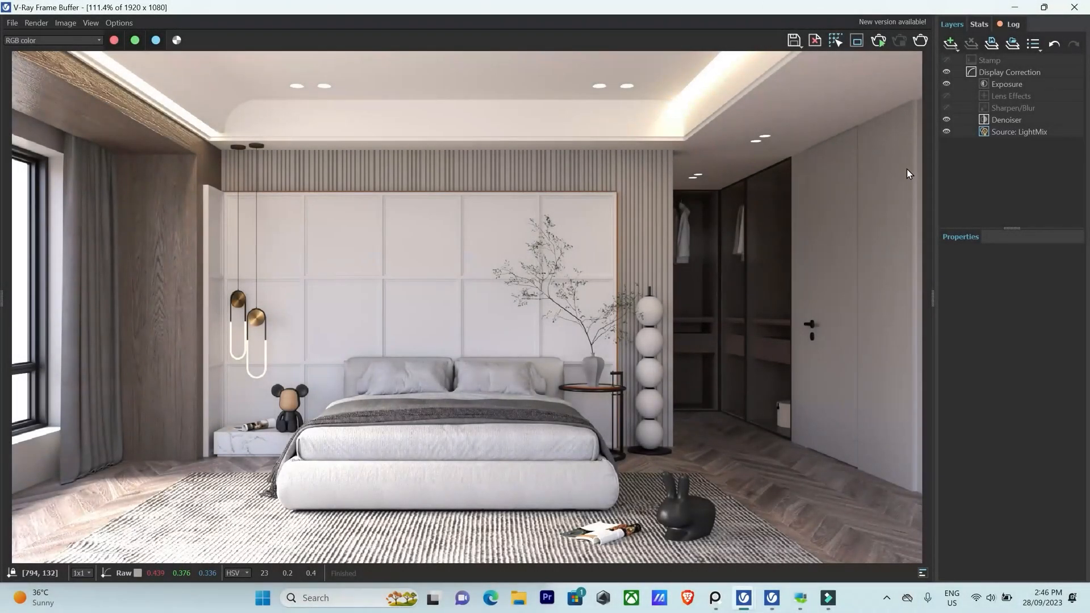
scroll(333, 340, "up", 3)
scroll(333, 340, "down", 5)
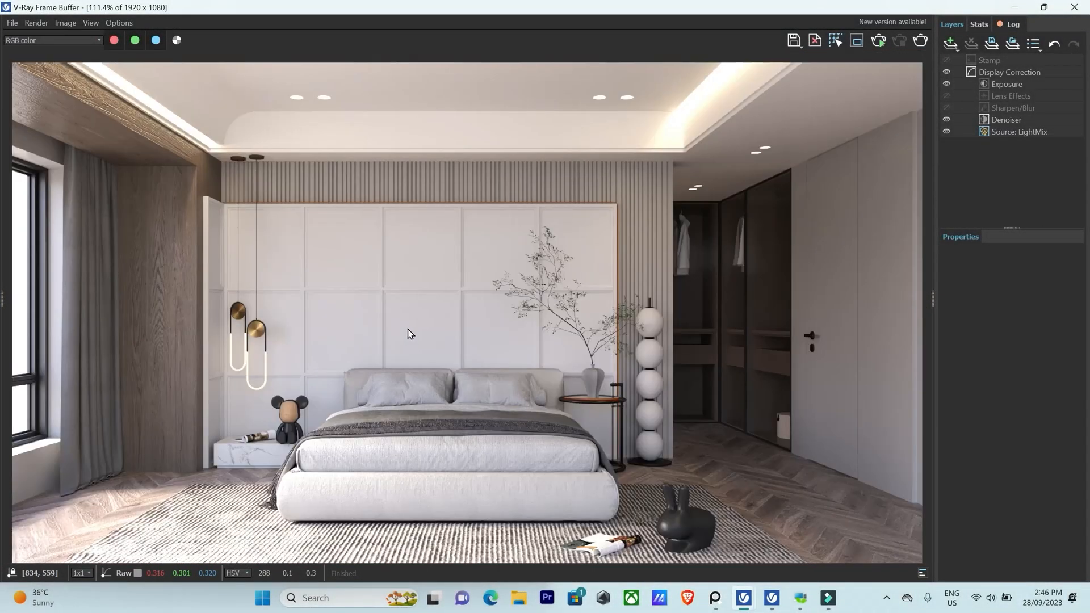
left_click(458, 369)
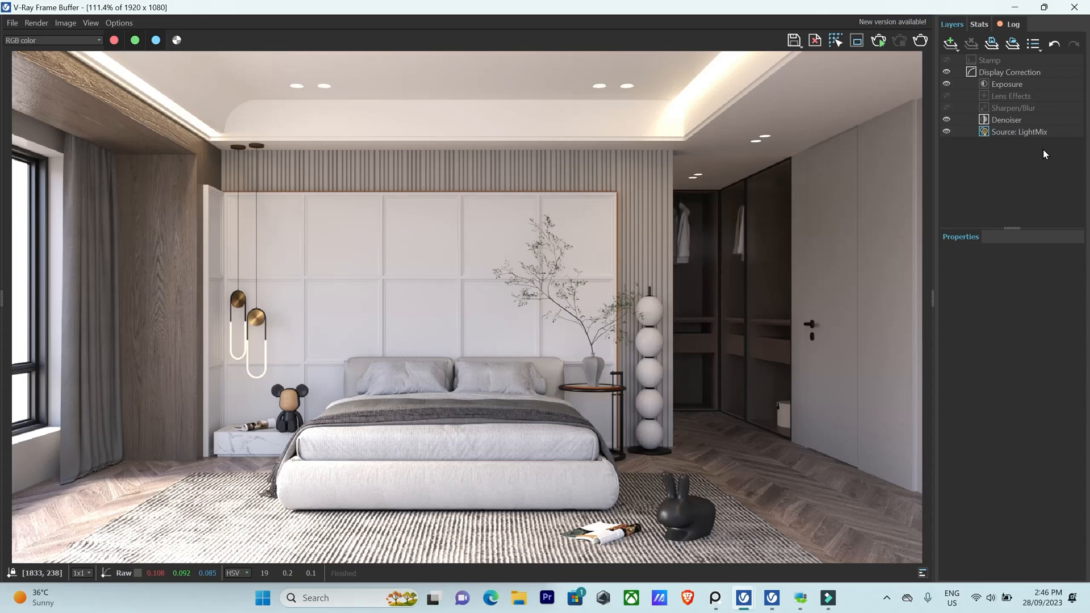
Switch off SunLight in the LightMix layer and set the ceiling and cove rectangle lights' intensities to 2.
left_click(1037, 132)
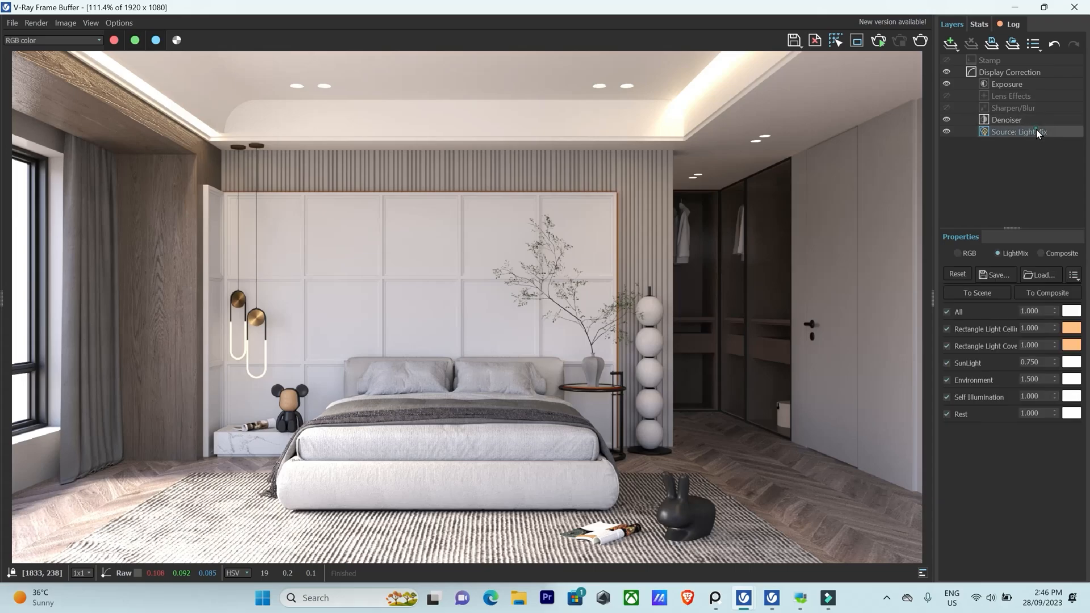
left_click(947, 364)
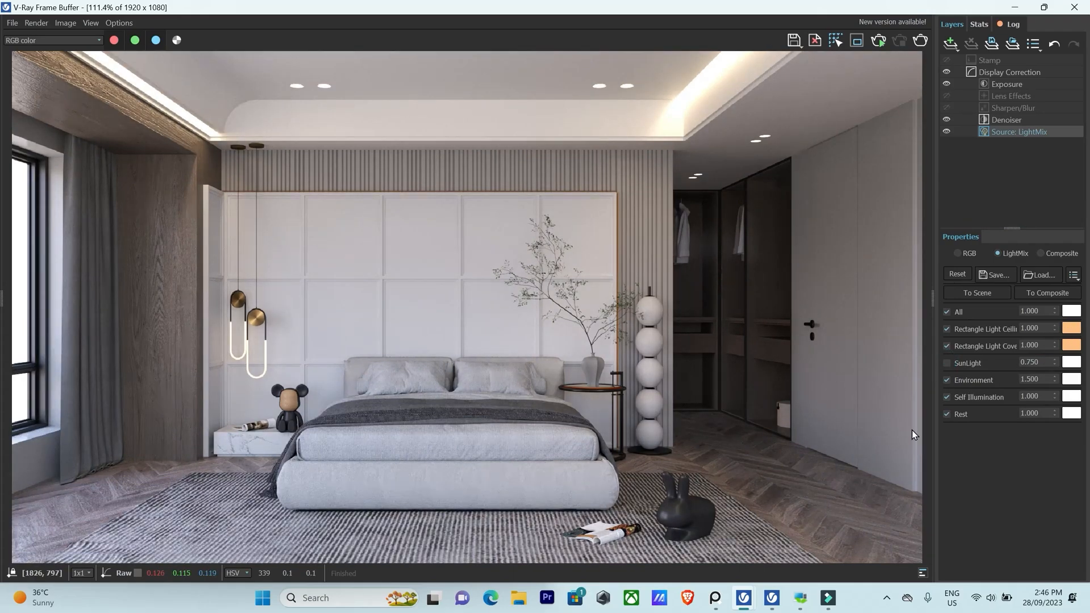
left_click_drag(1048, 328, 1014, 329)
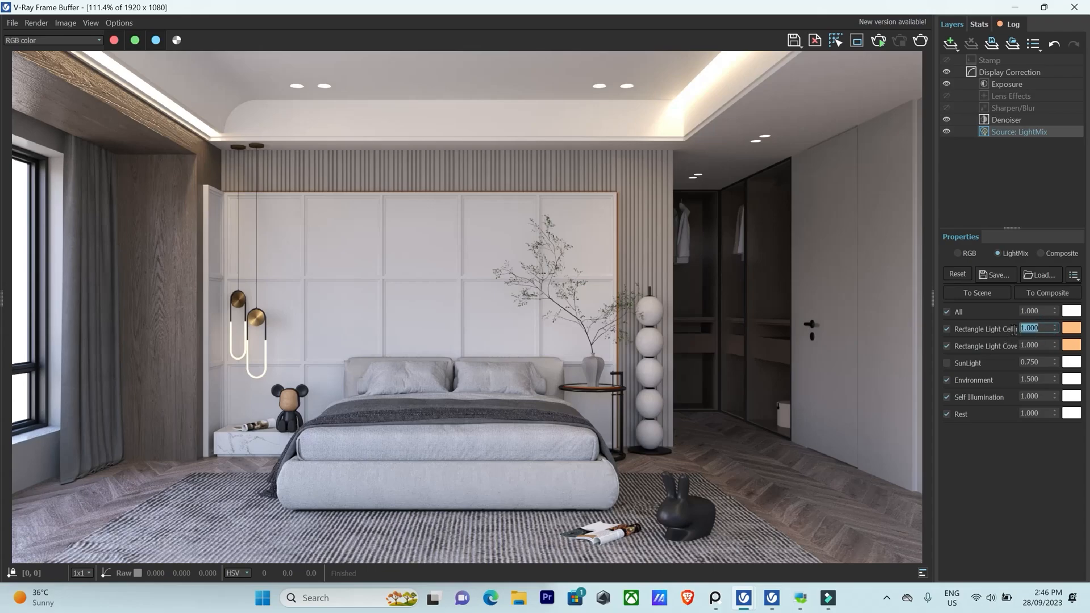
type("2")
double_click(1046, 345)
type("2")
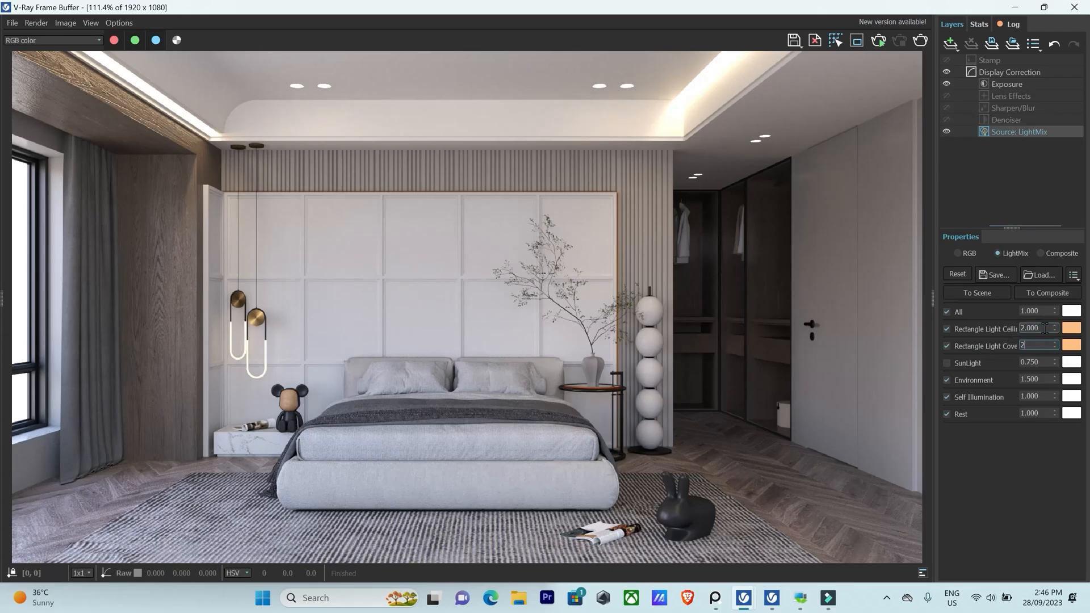
left_click(1045, 328)
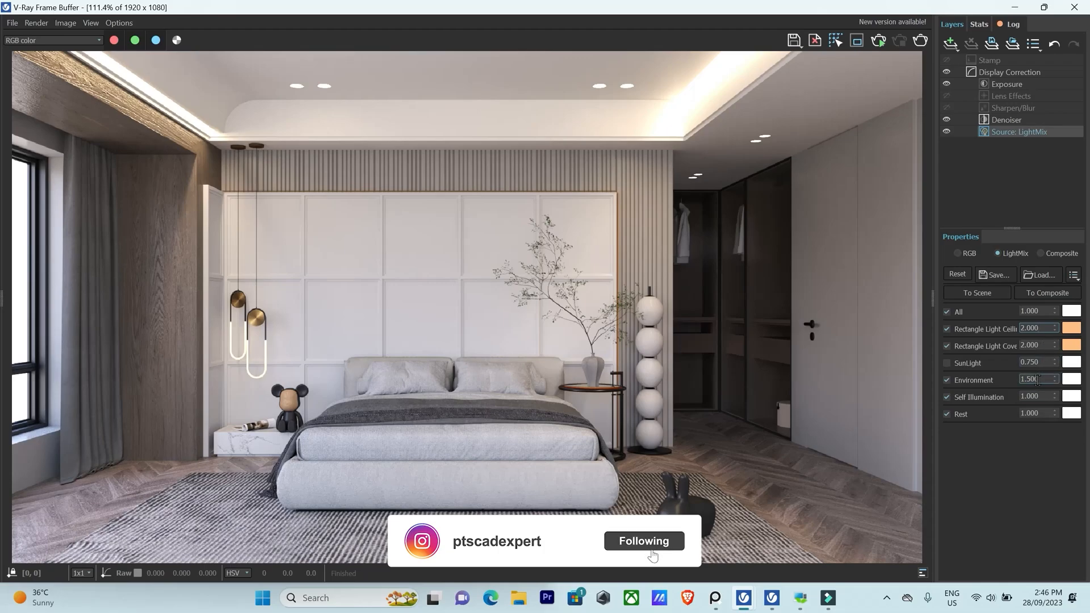
Toggle Self Illumination off and on in LightMix to compare its effect, then set its intensity to 2.
left_click(946, 397)
left_click(947, 397)
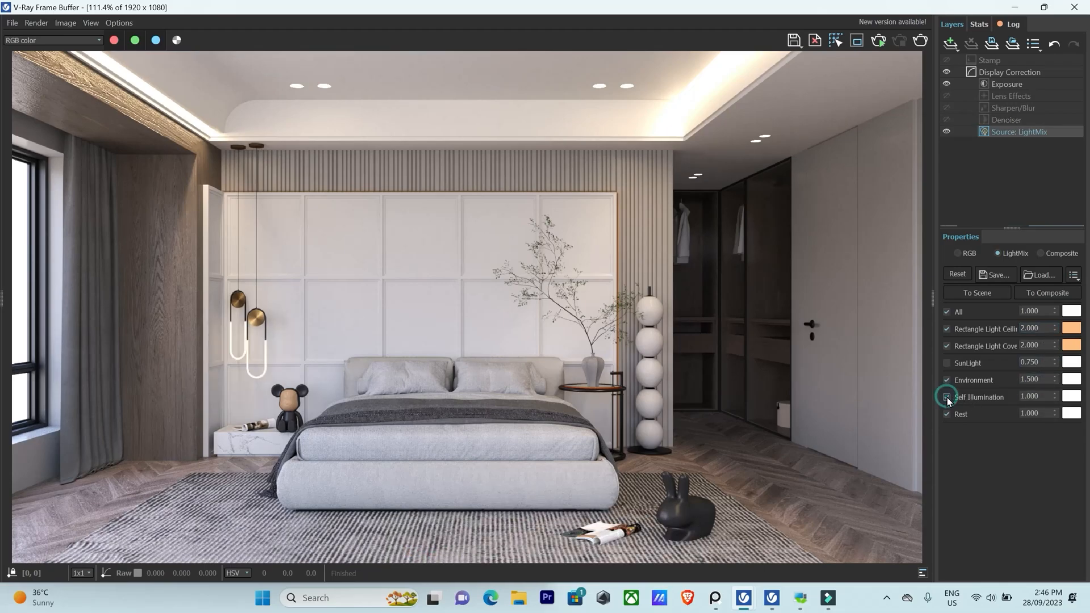
left_click(946, 397)
left_click(947, 397)
left_click(1039, 397)
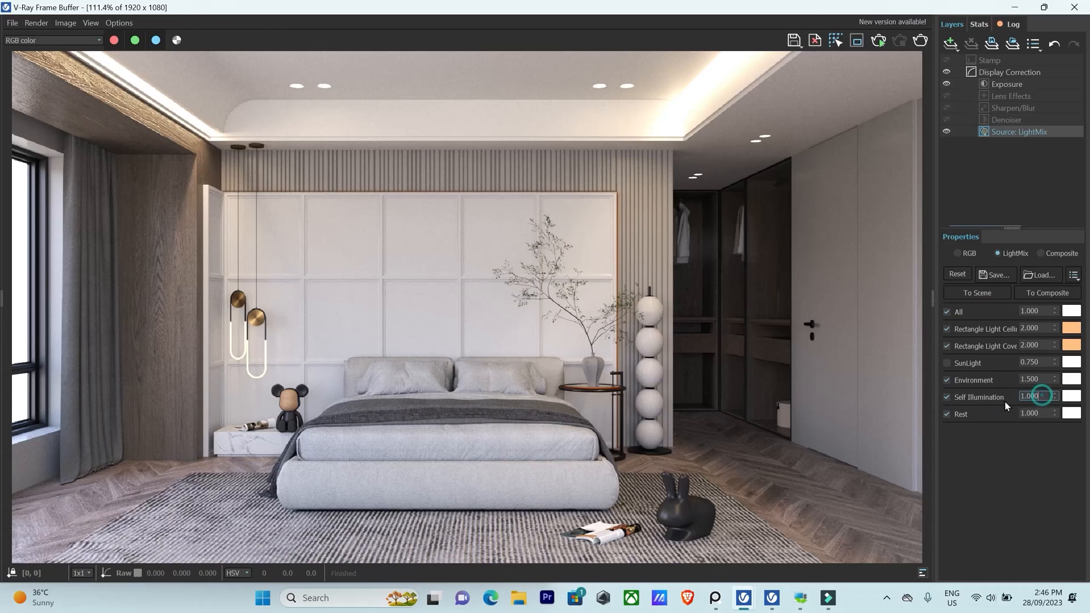
double_click(1039, 396)
type("2")
key("Return")
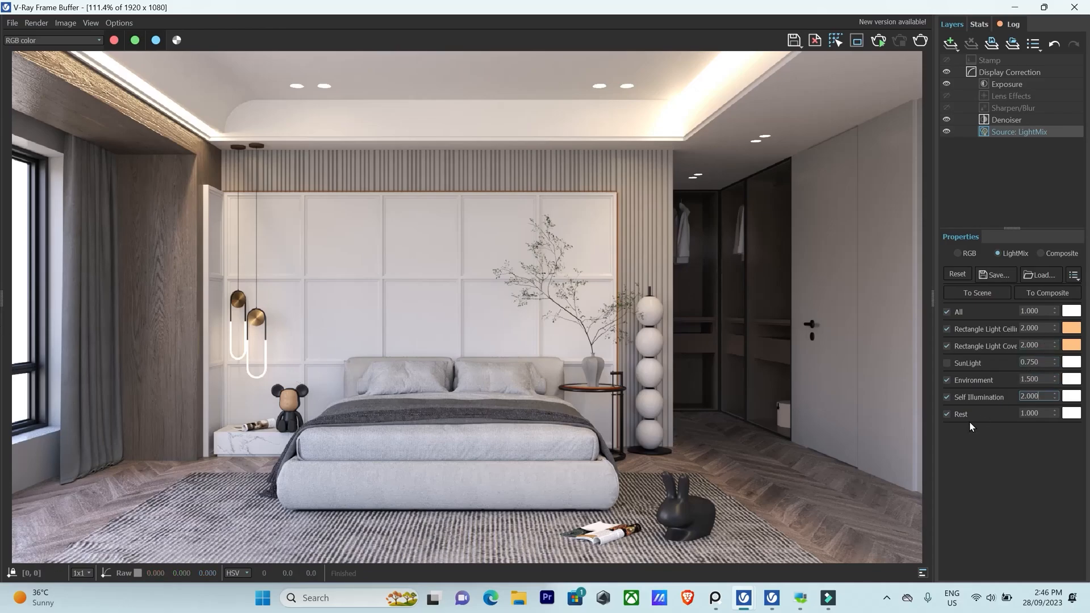
Tint the Environment light a cool blue in LightMix with a colour temperature of about 9743 K.
left_click(1072, 379)
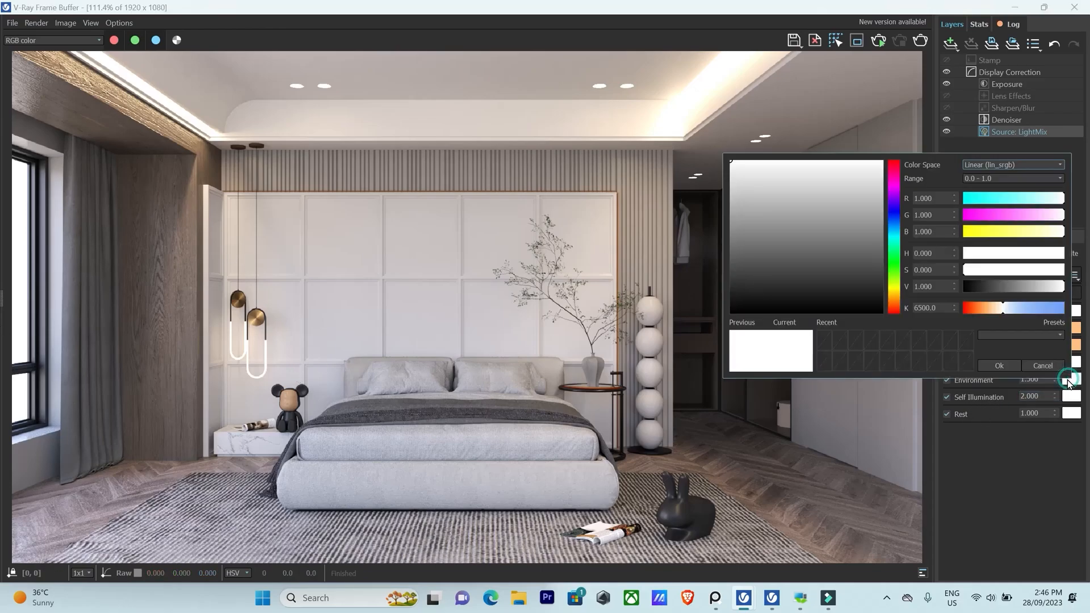
left_click_drag(998, 308, 1026, 314)
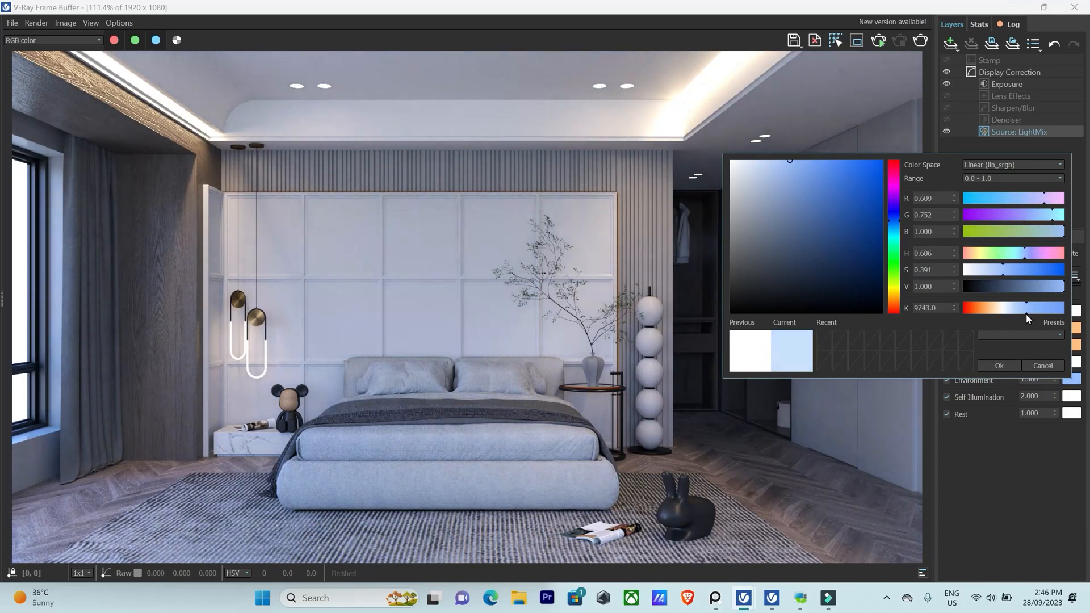
left_click(999, 366)
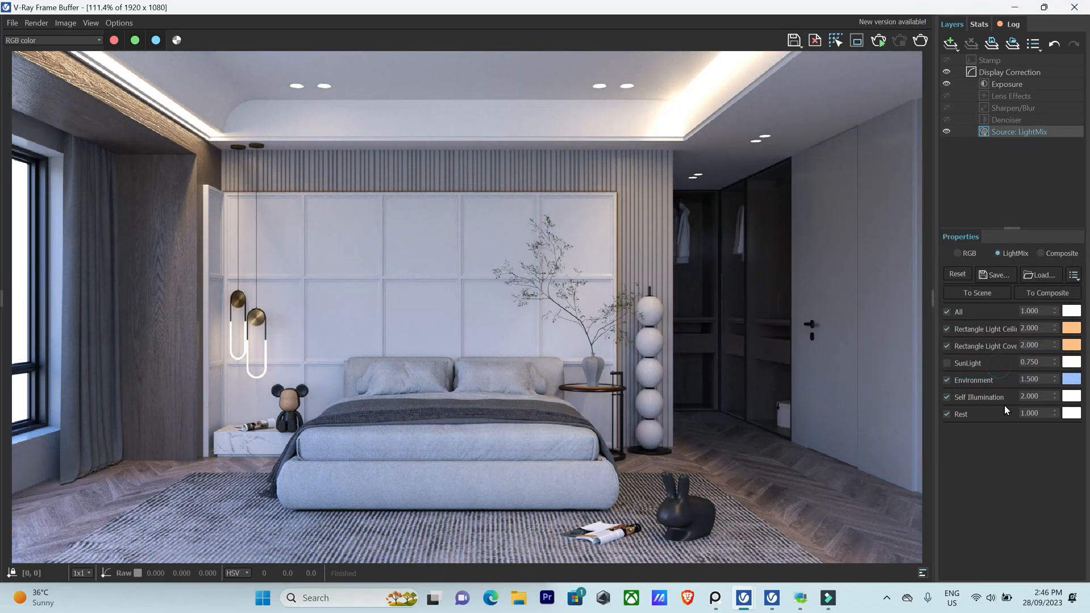
Toggle the ceiling rectangle light off and on to compare its effect, then set its intensity to 20.
left_click(946, 414)
left_click(948, 329)
left_click(947, 329)
left_click(947, 329)
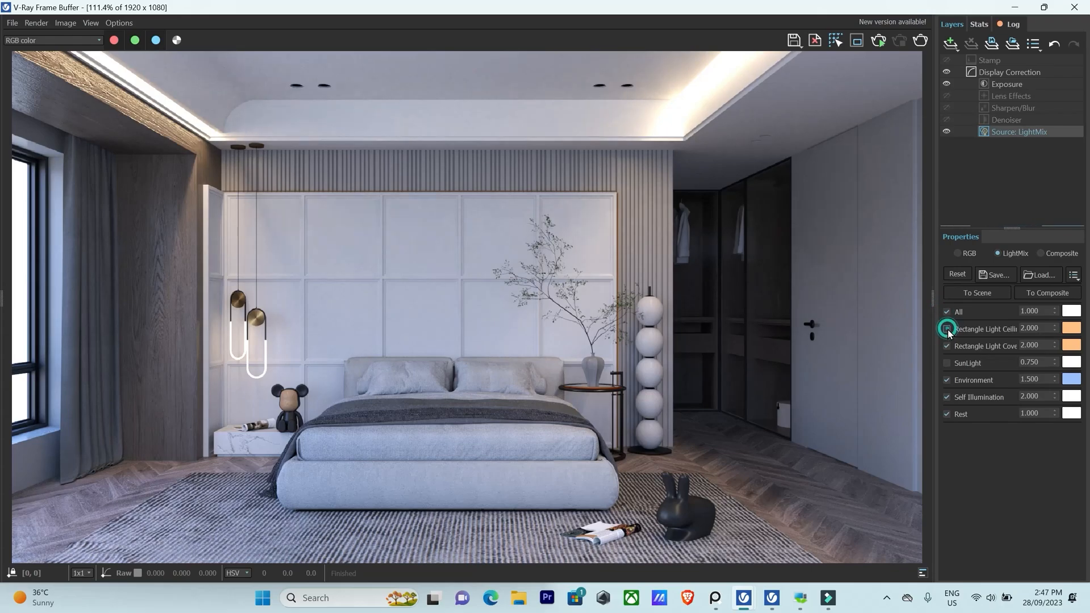
left_click(948, 329)
double_click(1034, 328)
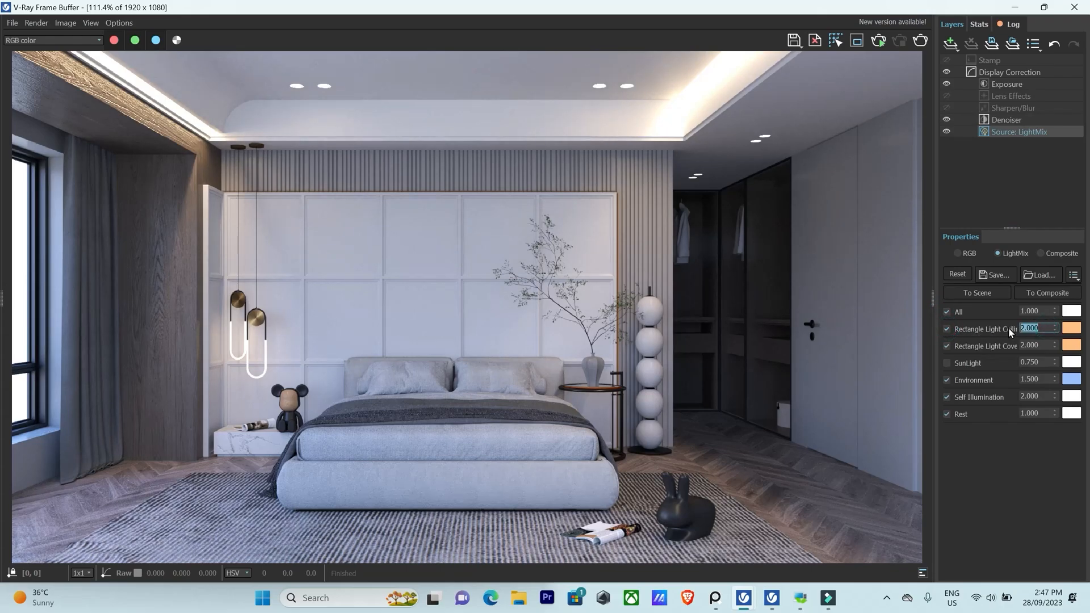
type("20")
key("Return")
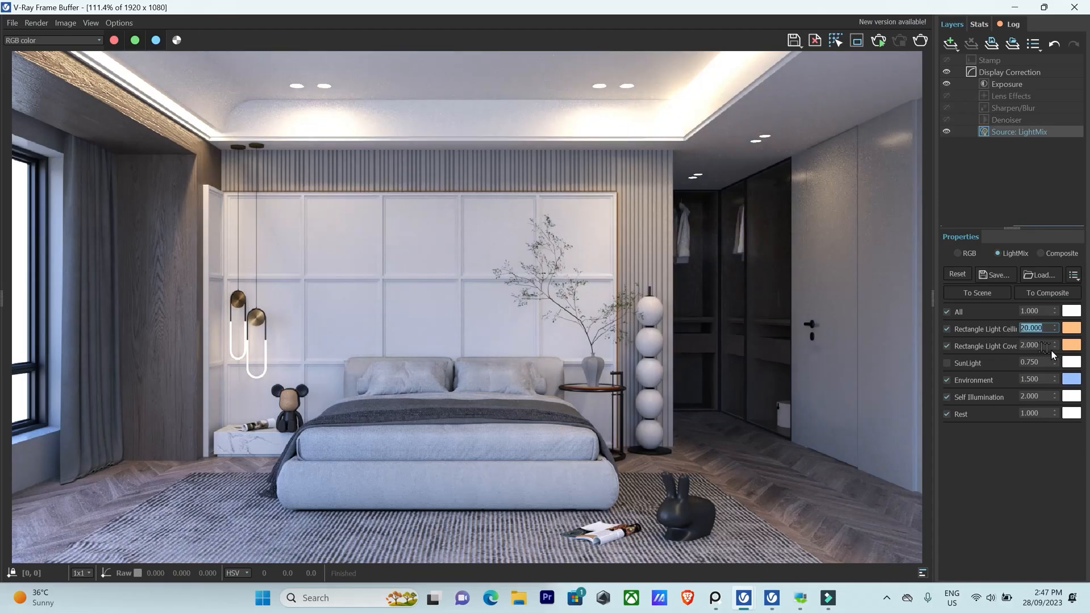
Reset the Environment light's colour to white and switch SunLight back on in LightMix.
left_click(1044, 346)
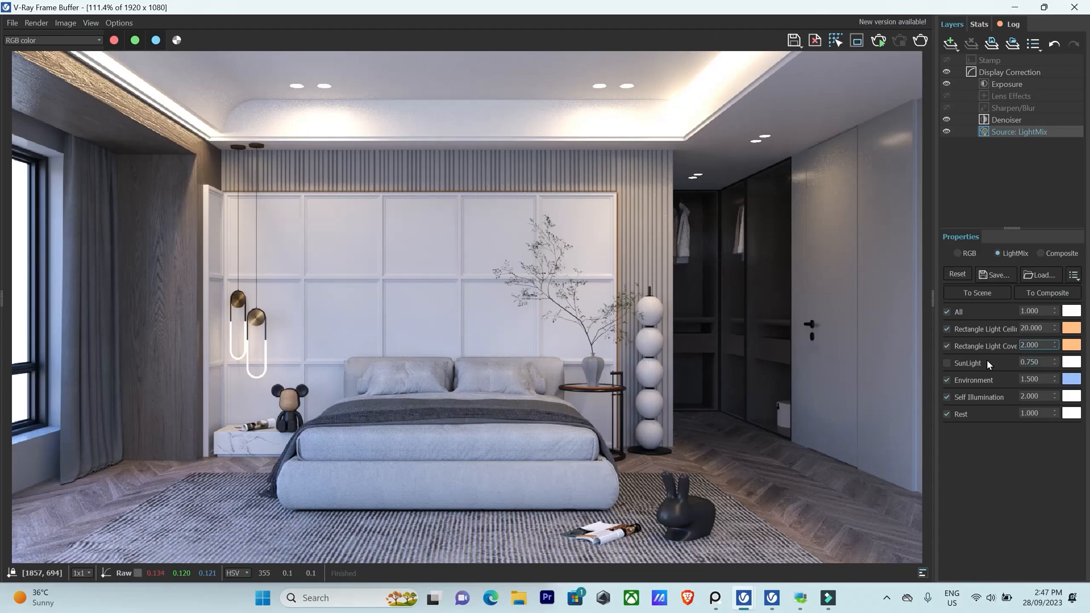
right_click(1065, 382)
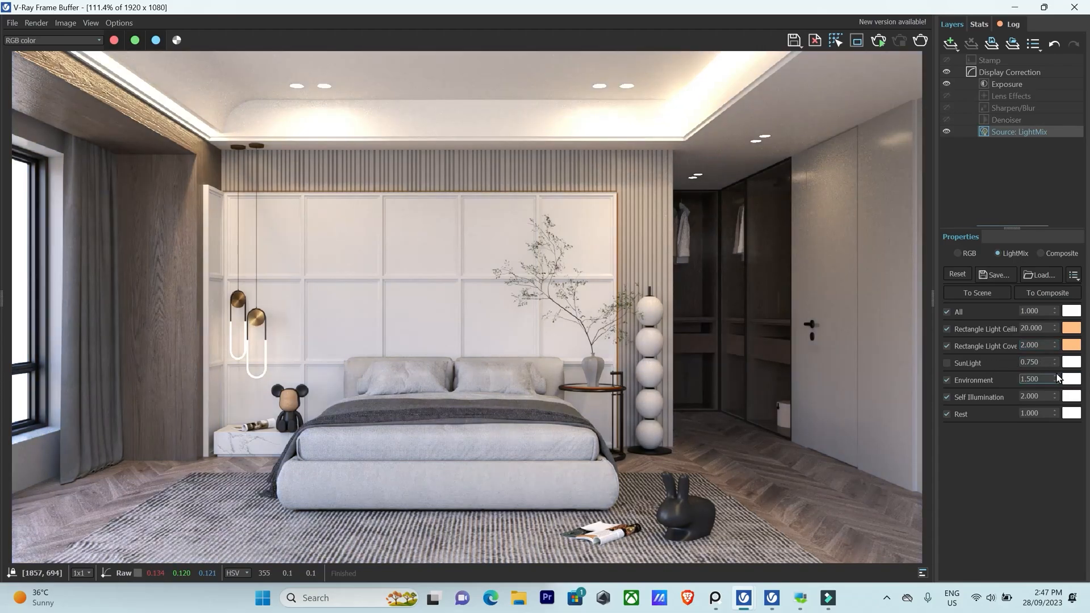
left_click(946, 363)
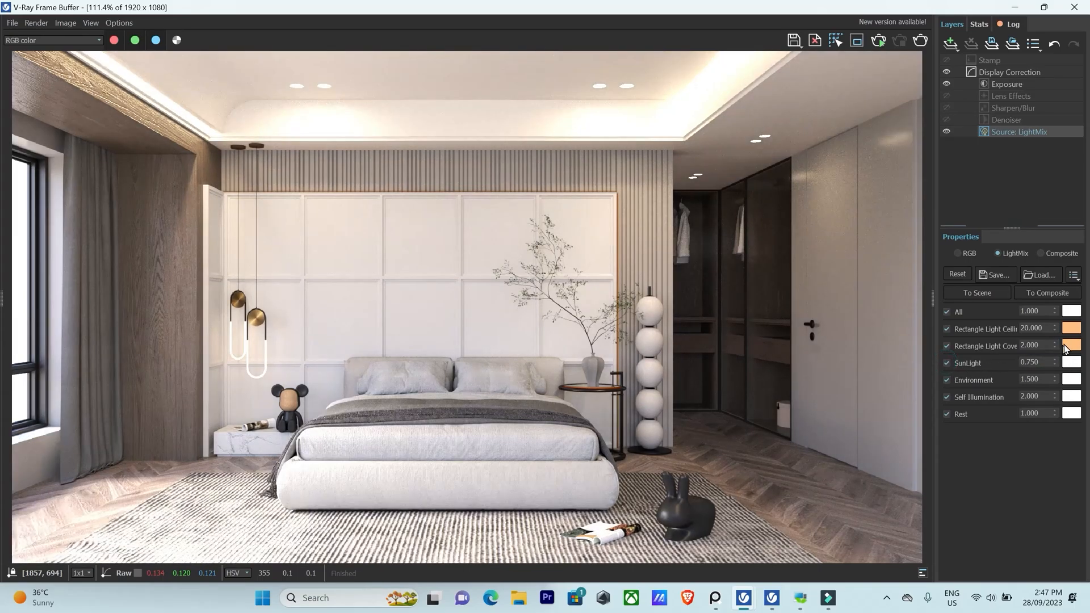
Set the ceiling rectangle light's intensity to 2 and the cove rectangle light's intensity to 1.5.
left_click_drag(1047, 328, 1014, 346)
type("2")
left_click(1044, 344)
type("1")
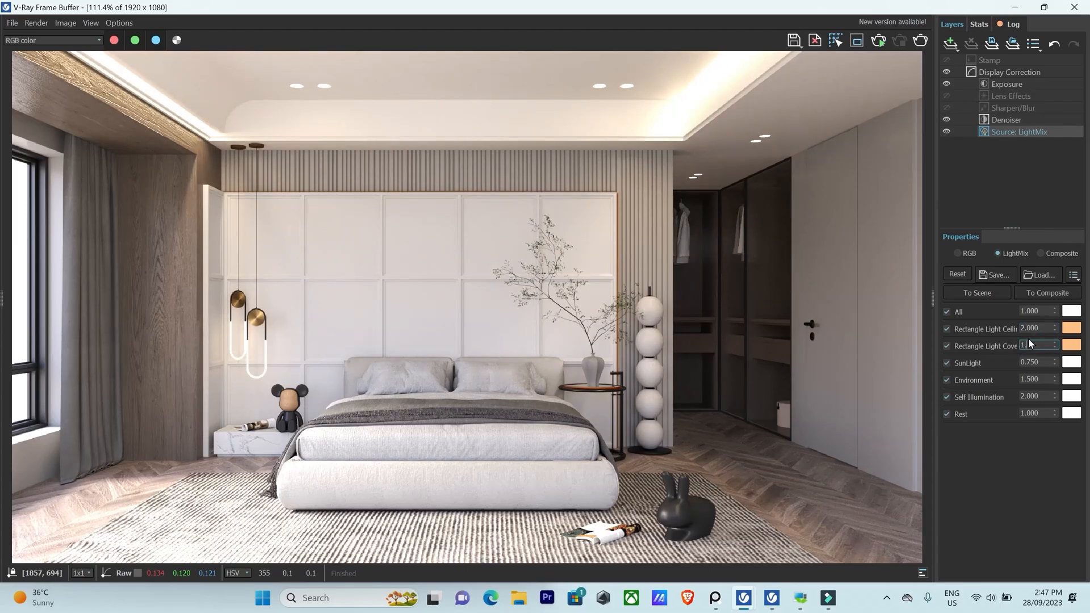
type(".5")
key("Return")
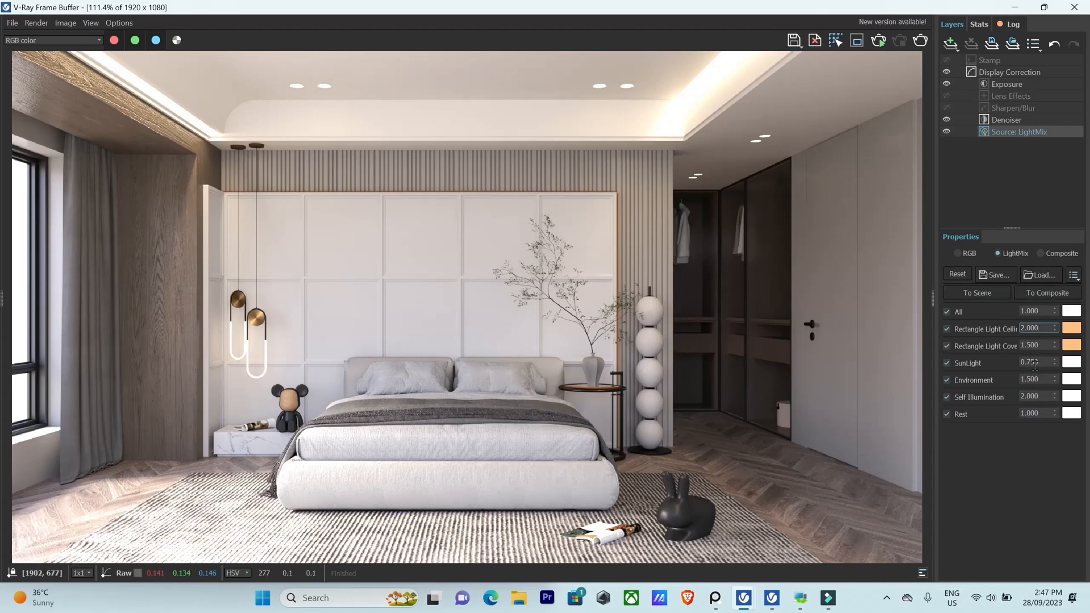
Add a Curves correction layer to the render and widen the side panel for a larger curve graph.
left_click(952, 46)
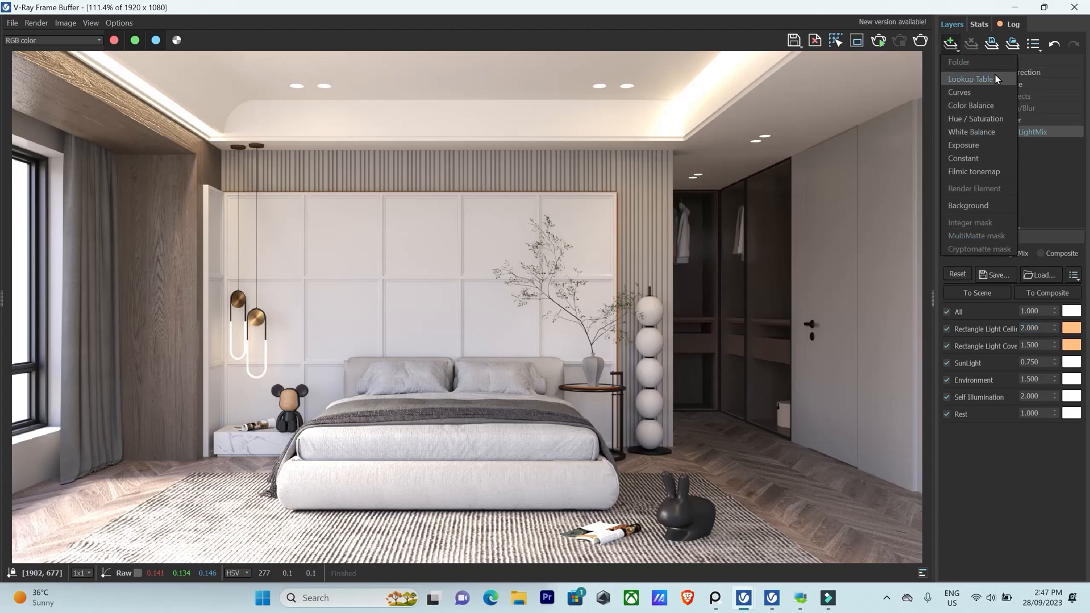
left_click(978, 95)
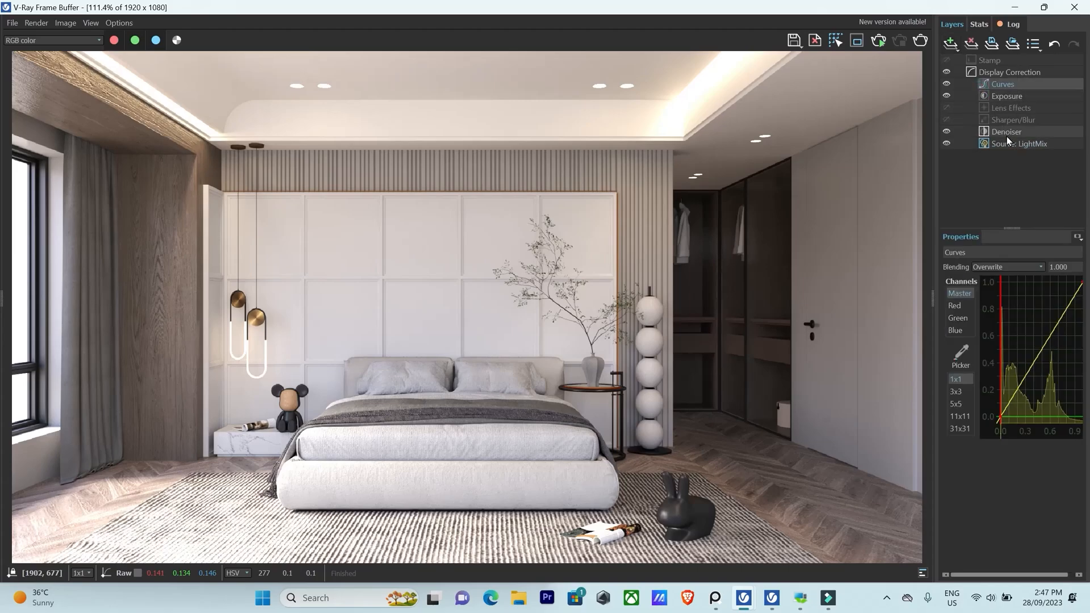
left_click_drag(935, 226, 864, 233)
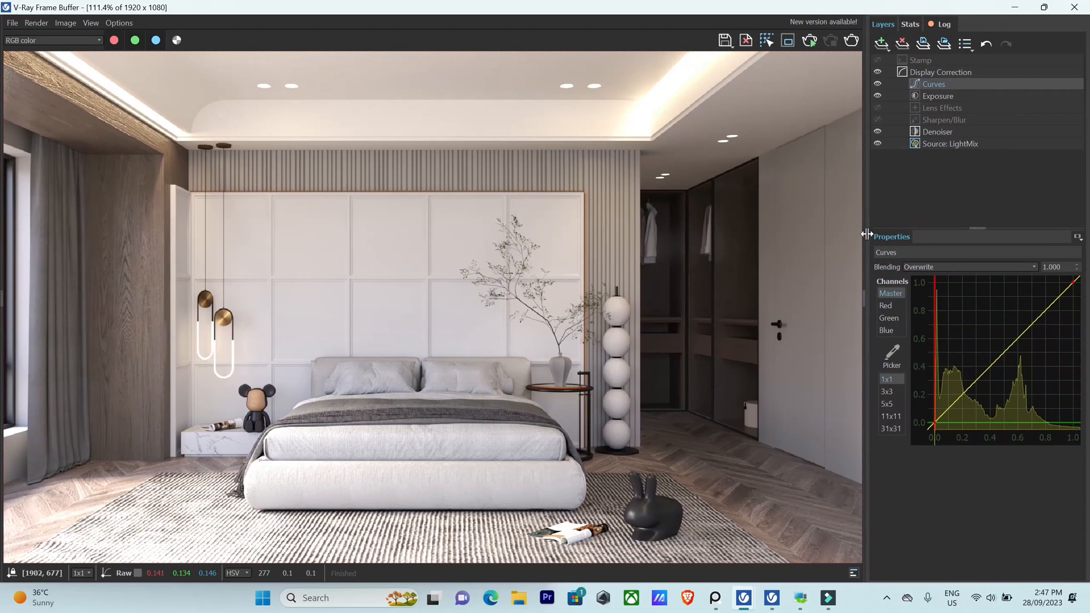
left_click_drag(934, 420, 940, 416)
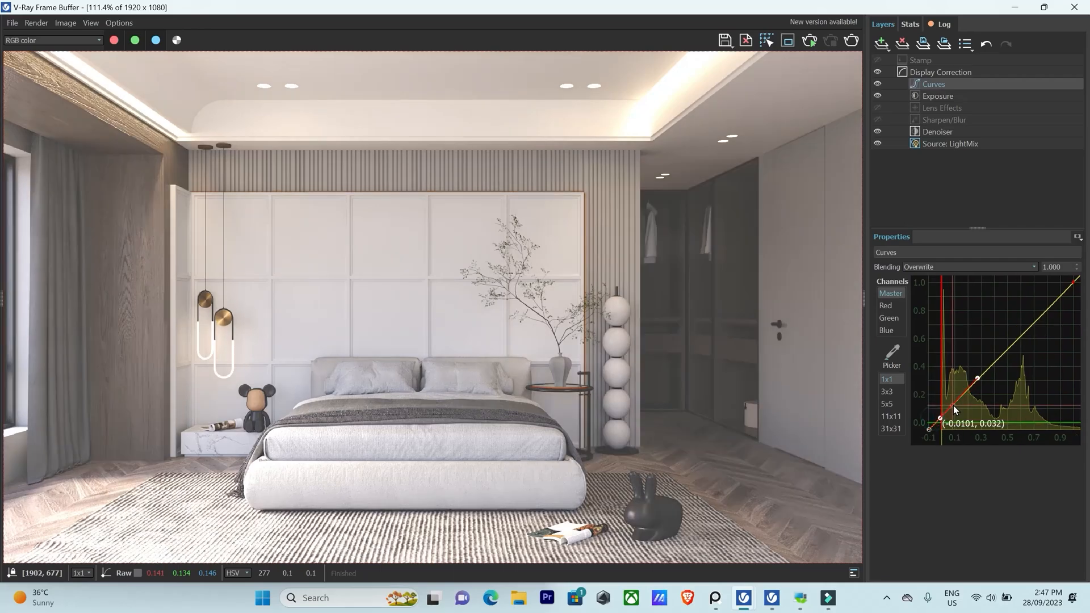
right_click(944, 83)
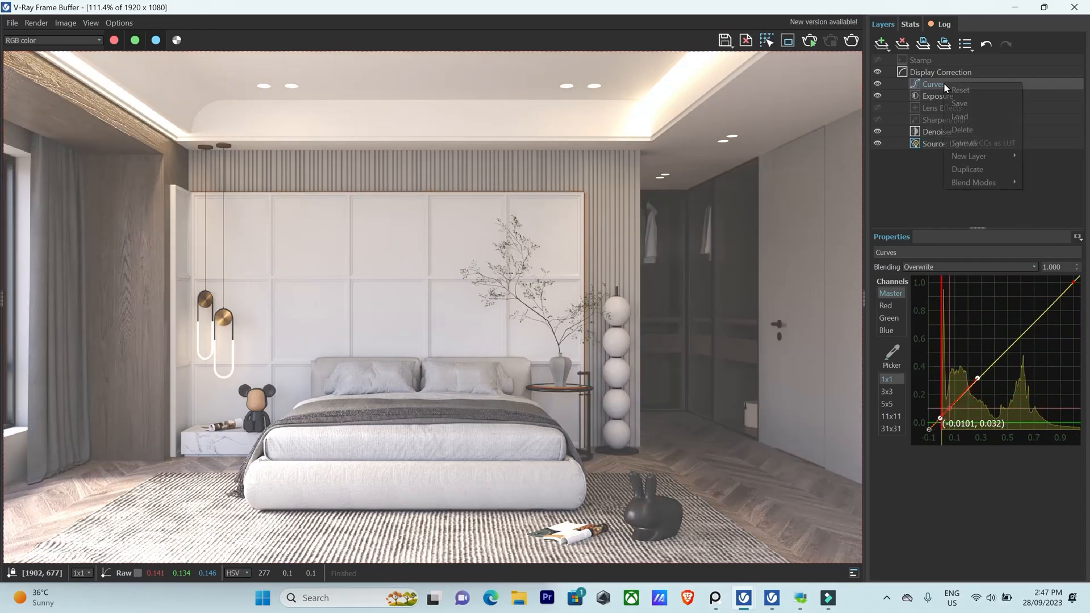
left_click(960, 89)
Bend the master curve slightly downward in the darker tones and adjust the handle of its (1, 1) highlight point.
left_click_drag(934, 422, 995, 378)
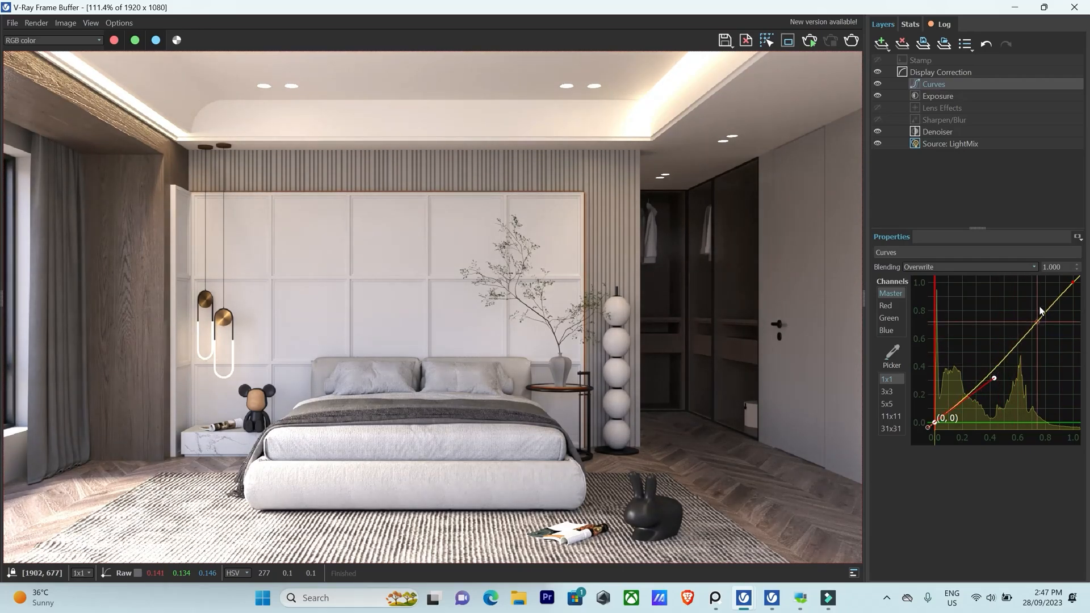
left_click(1072, 282)
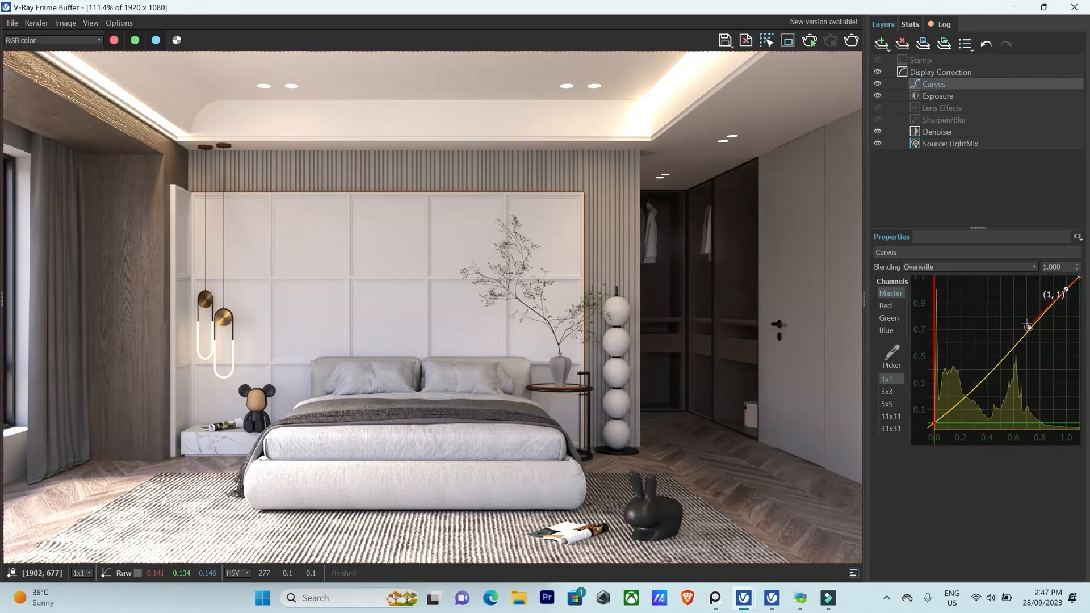
mouse_move(1029, 327)
left_mouse_down()
mouse_move(1013, 318)
mouse_move(1032, 297)
mouse_move(1030, 338)
mouse_move(1021, 332)
left_mouse_up()
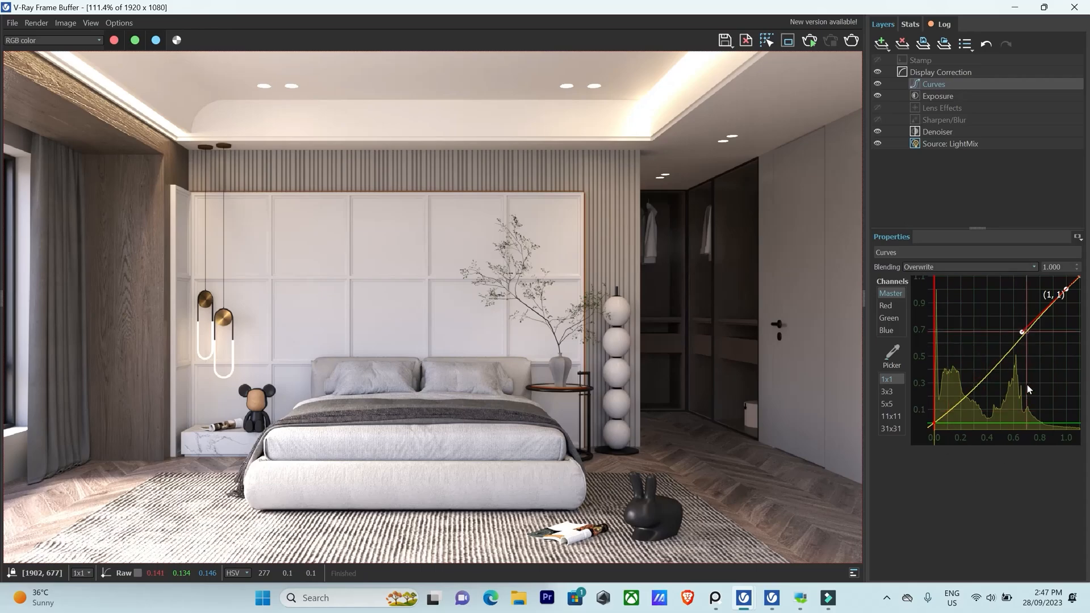
Add a White Balance correction layer and warm the image with a temperature of about 7234.
left_click(880, 46)
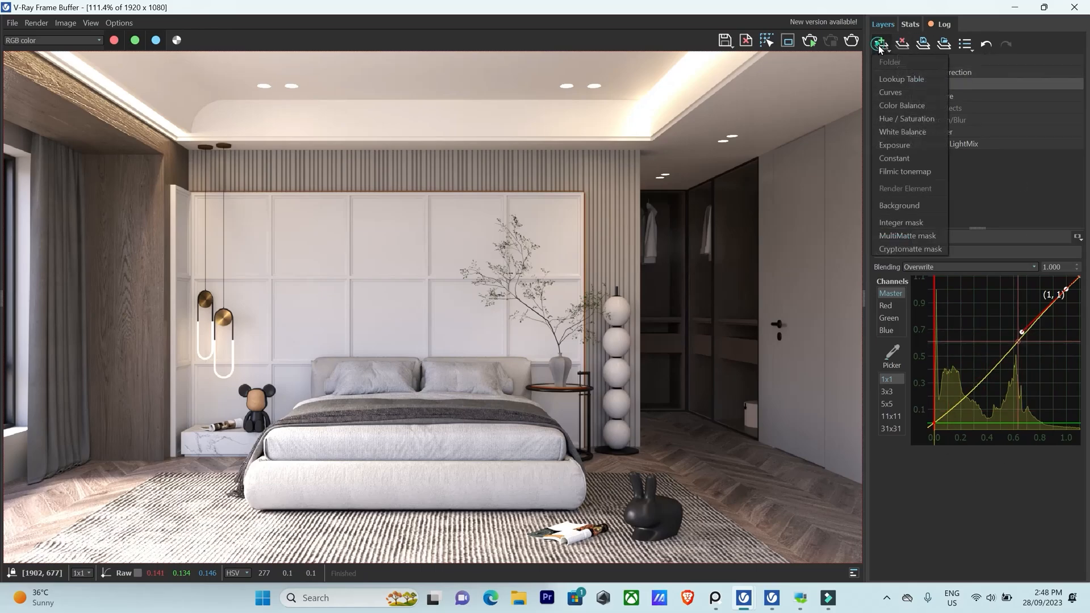
left_click(905, 132)
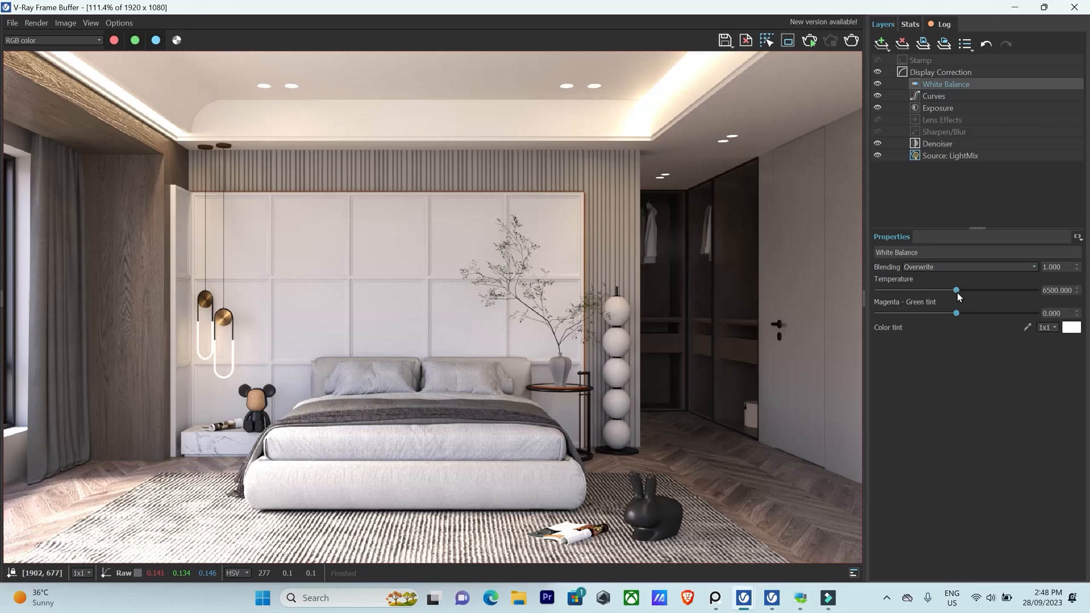
mouse_move(956, 291)
left_mouse_down()
mouse_move(882, 303)
mouse_move(960, 296)
left_mouse_up()
right_click(958, 84)
left_click(966, 91)
left_click_drag(957, 292, 974, 291)
left_click(881, 44)
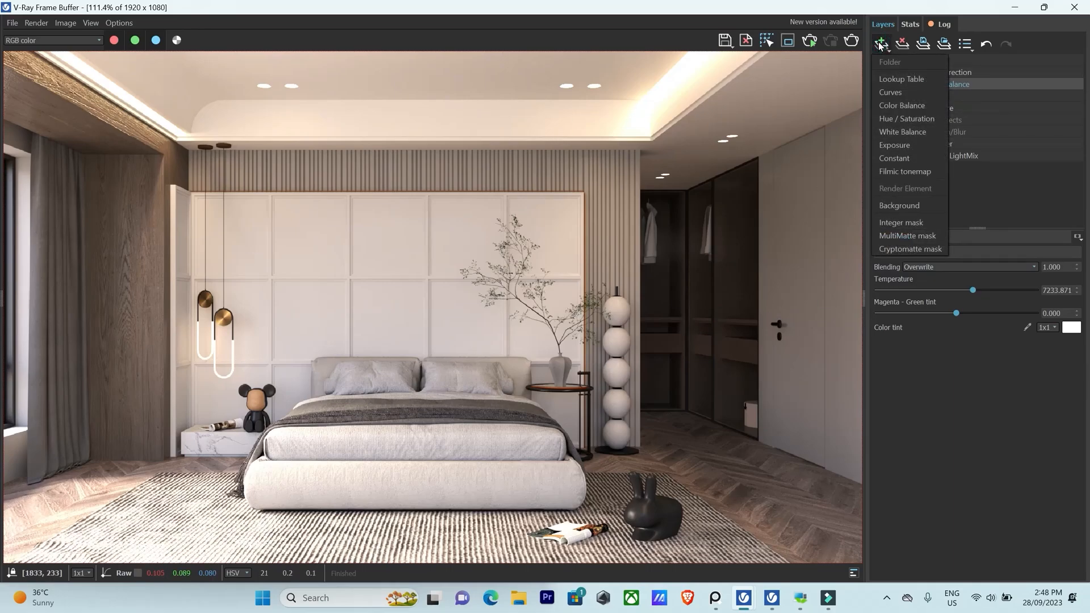
left_click(910, 106)
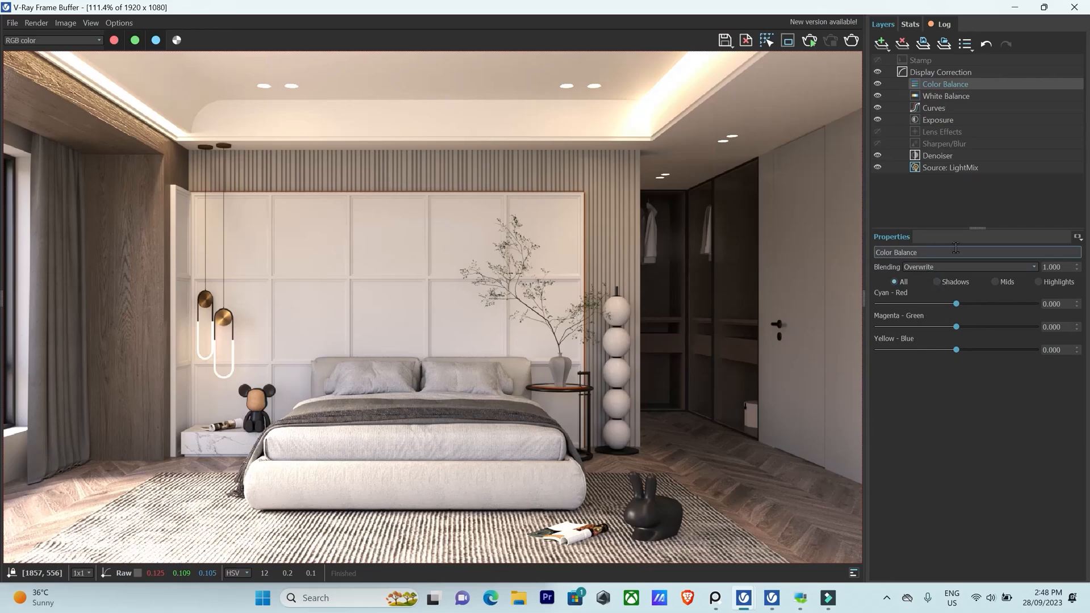
right_click(931, 77)
right_click(920, 84)
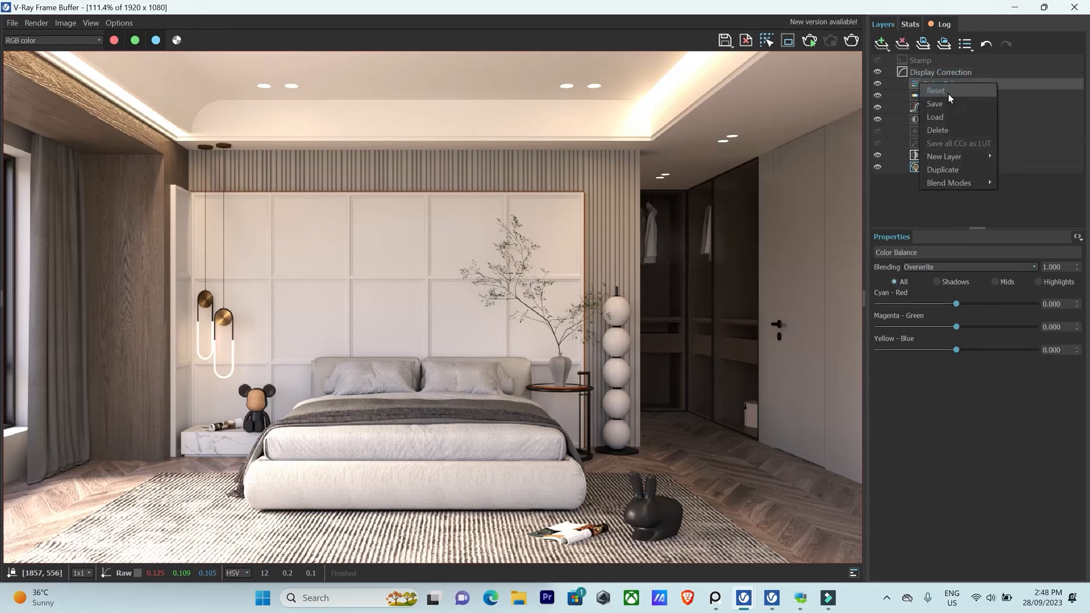
left_click(937, 128)
Add a Hable Filmic tonemap layer with shoulder strength 0.223, linear strength 0.099, linear angle 0.078, toe strength 0.151 and white point 9.274.
left_click(884, 45)
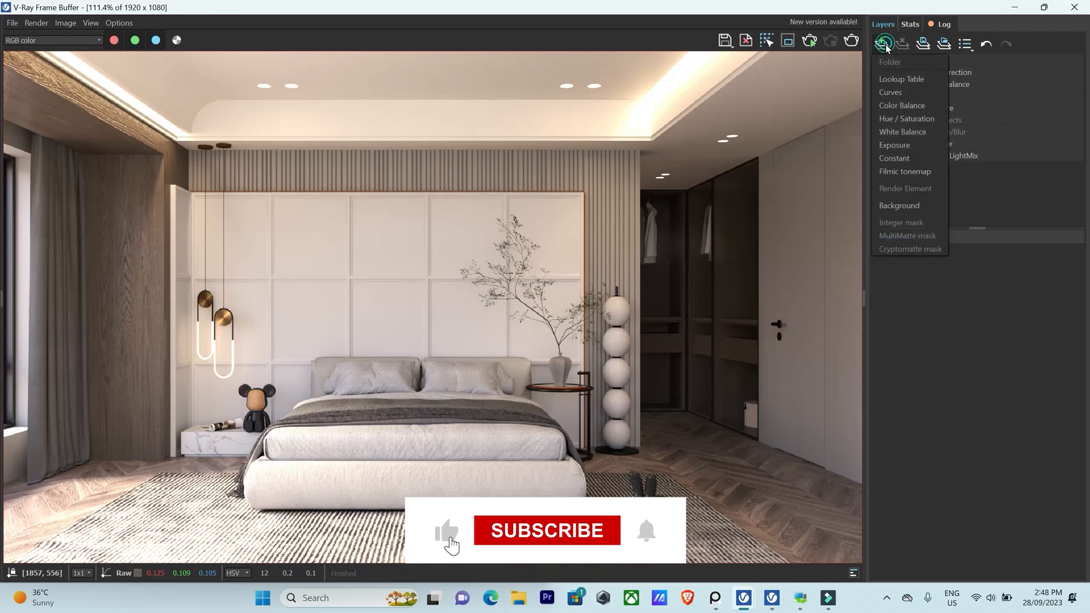
left_click(919, 175)
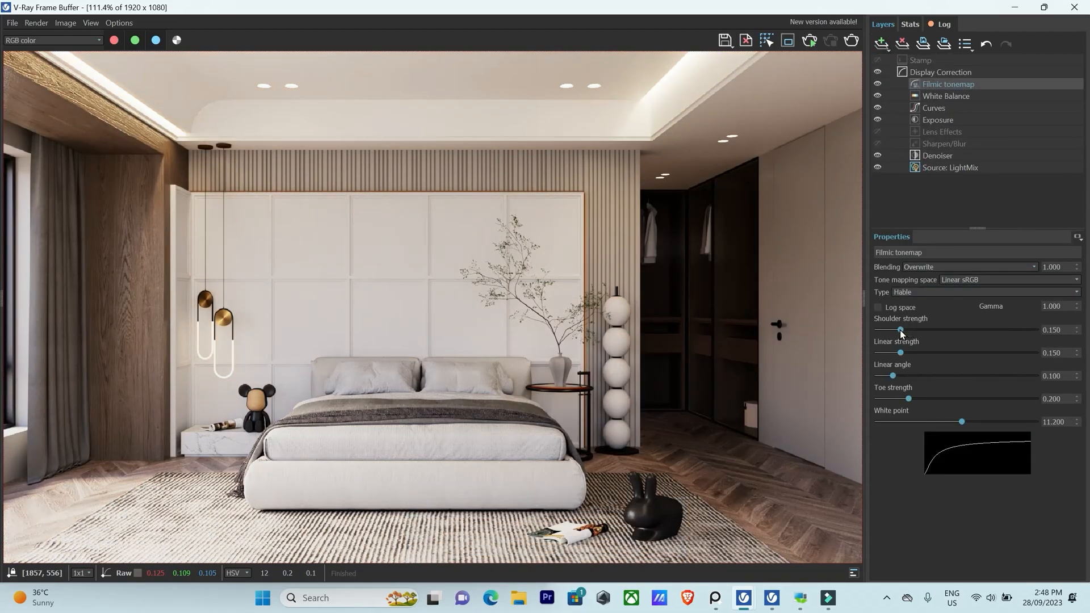
left_click_drag(901, 331, 901, 398)
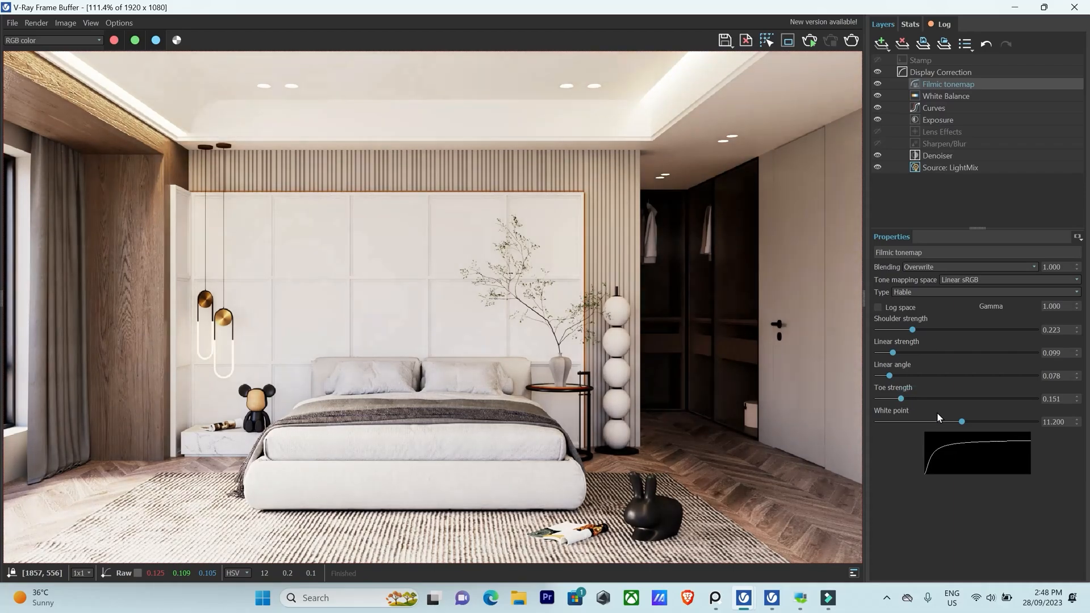
left_click_drag(961, 423, 931, 422)
Set the Filmic tonemap layer's blending to 0.2 and compare the image with the layer off and on.
double_click(1065, 264)
type("0.2")
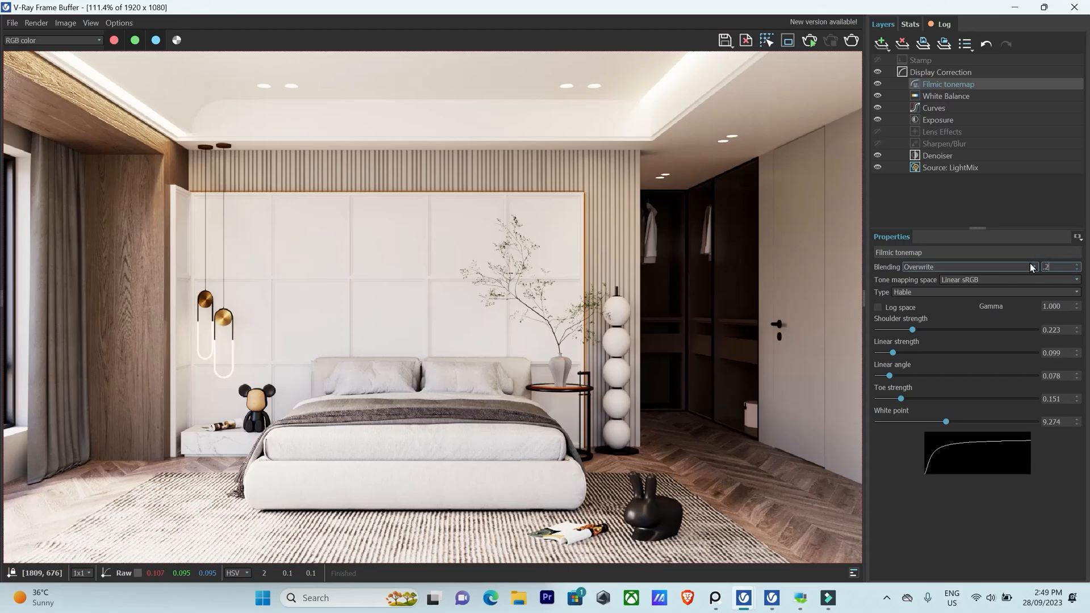
key("Return")
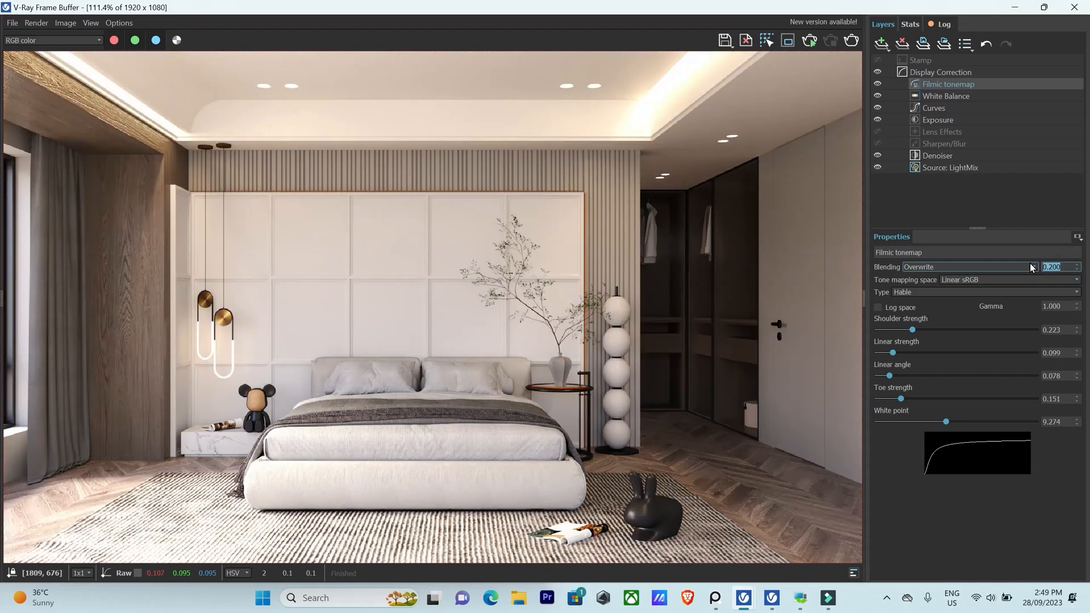
left_click(877, 84)
left_click(878, 84)
left_click(877, 84)
left_click(877, 84)
left_click(877, 84)
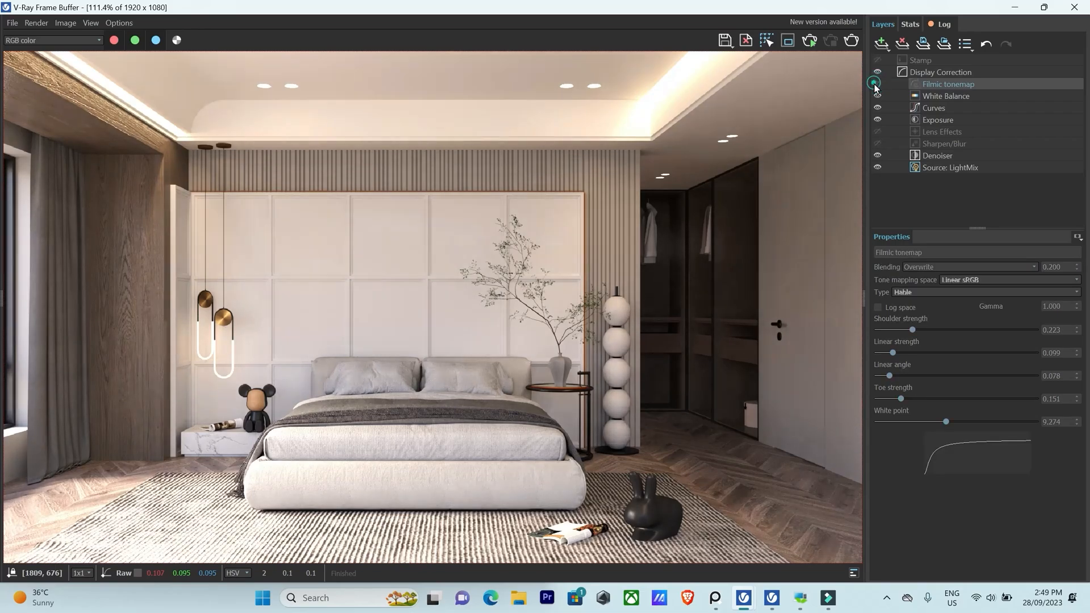
left_click(877, 84)
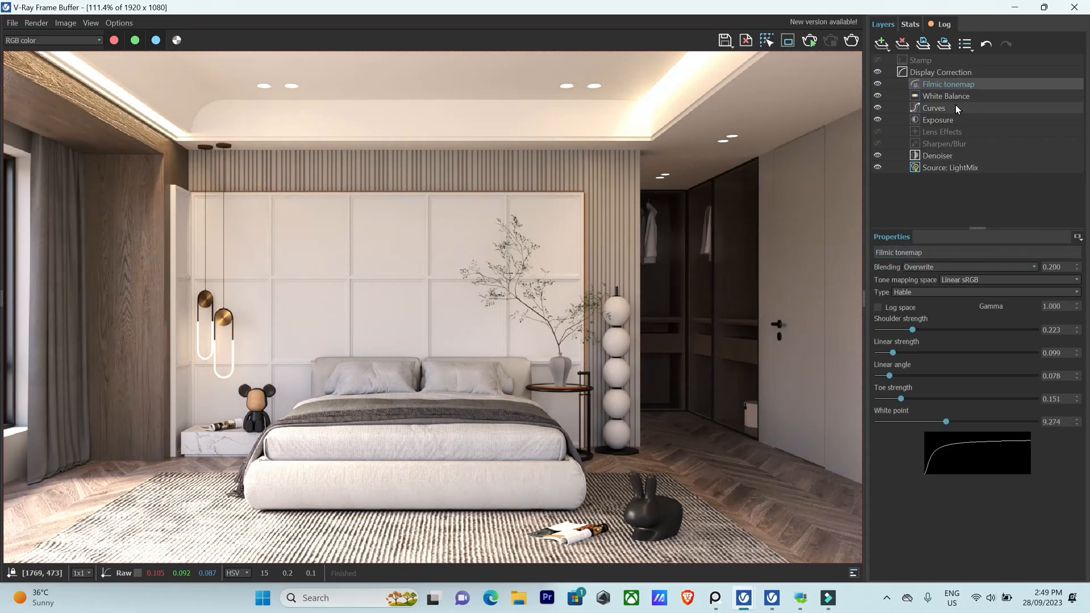
Add a Lookup Table correction layer and load Adanmq_Advantix 100.cube from the LUTs folder in F:\All files\Resources.
left_click(881, 43)
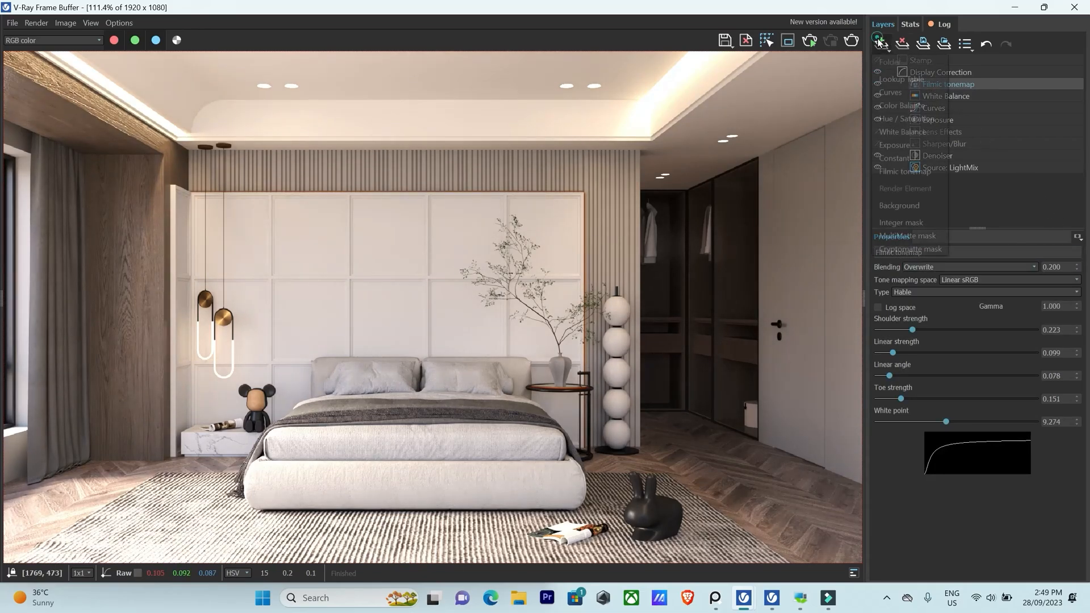
left_click(901, 78)
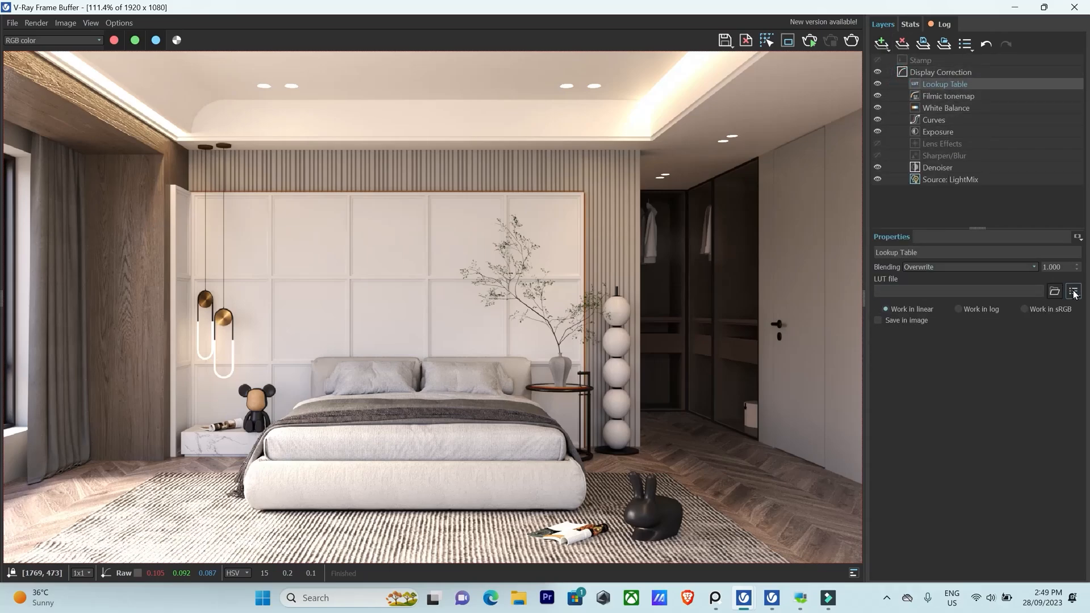
left_click(1055, 292)
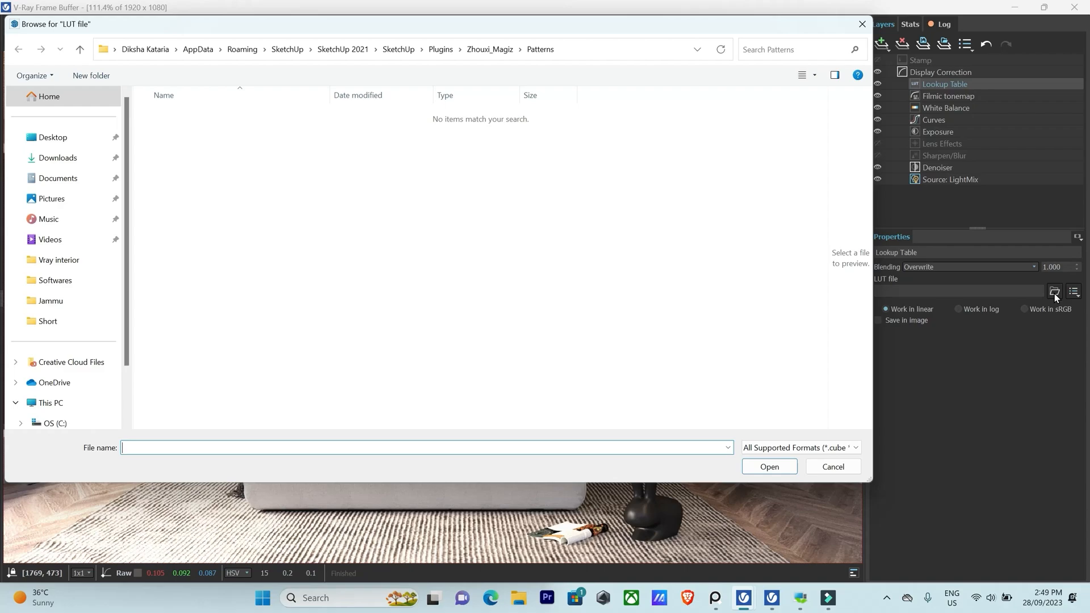
scroll(75, 378, "down", 2)
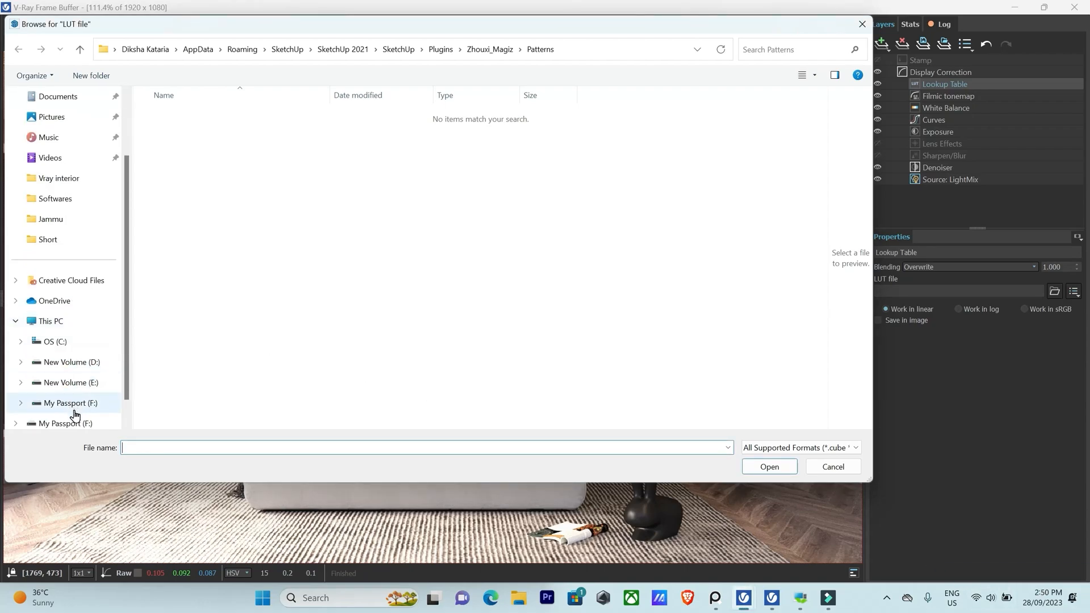
left_click(74, 408)
left_click(191, 120)
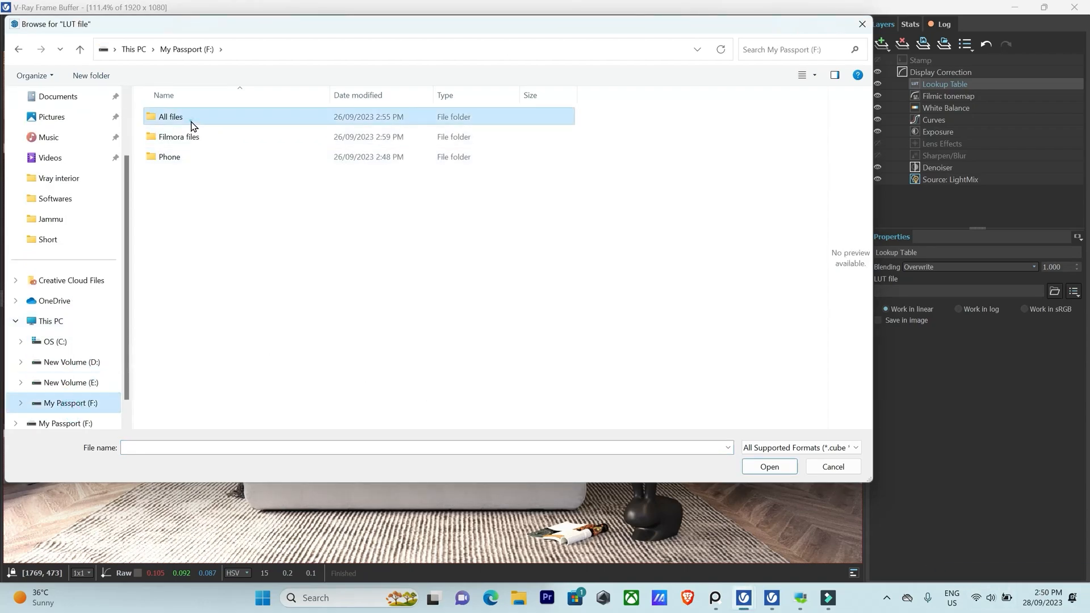
double_click(191, 120)
double_click(206, 197)
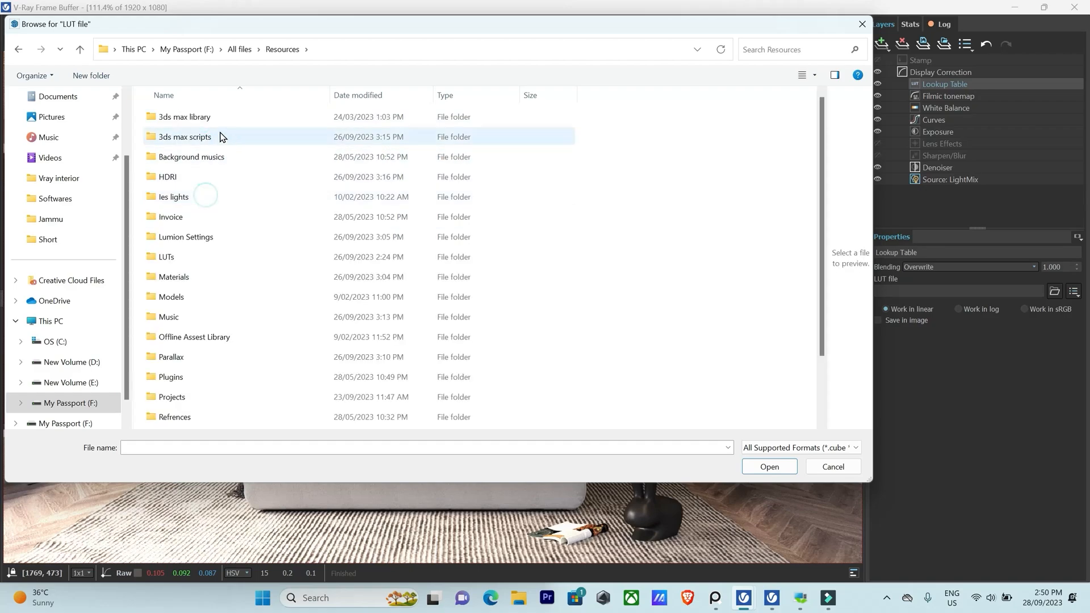
double_click(202, 257)
left_click(206, 118)
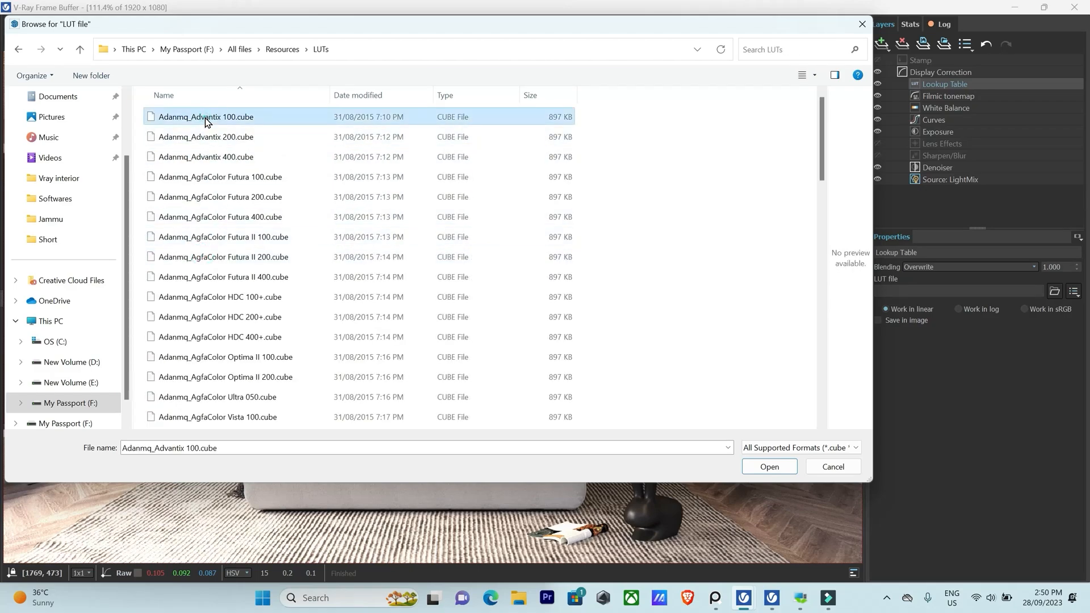
double_click(206, 118)
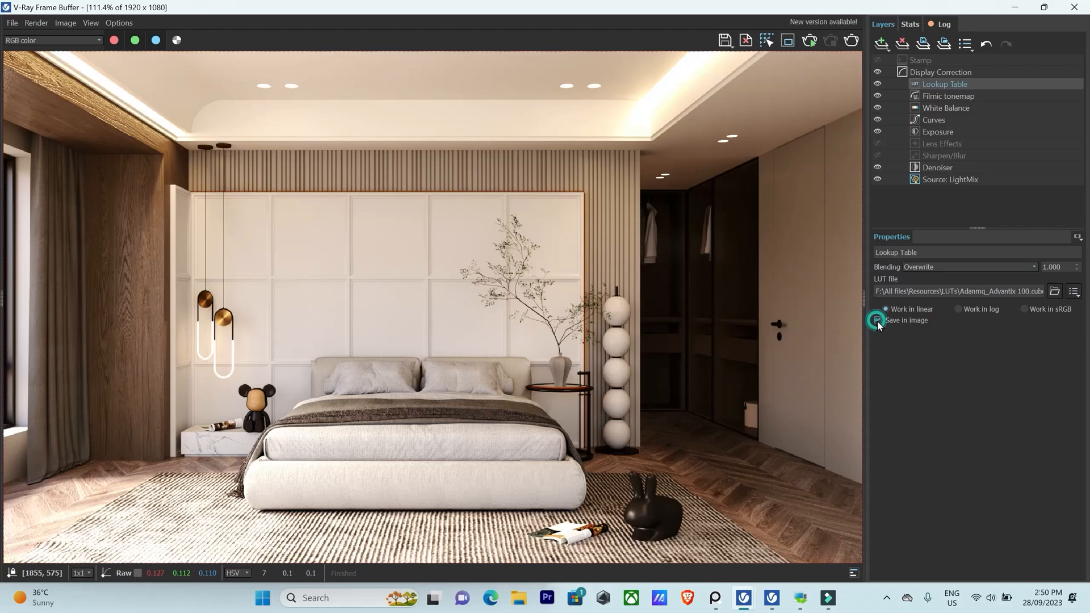
Switch the Lookup Table layer's LUT file to Adanmq_Portra 160v.cube and set its blending to 0.5.
left_click(1074, 292)
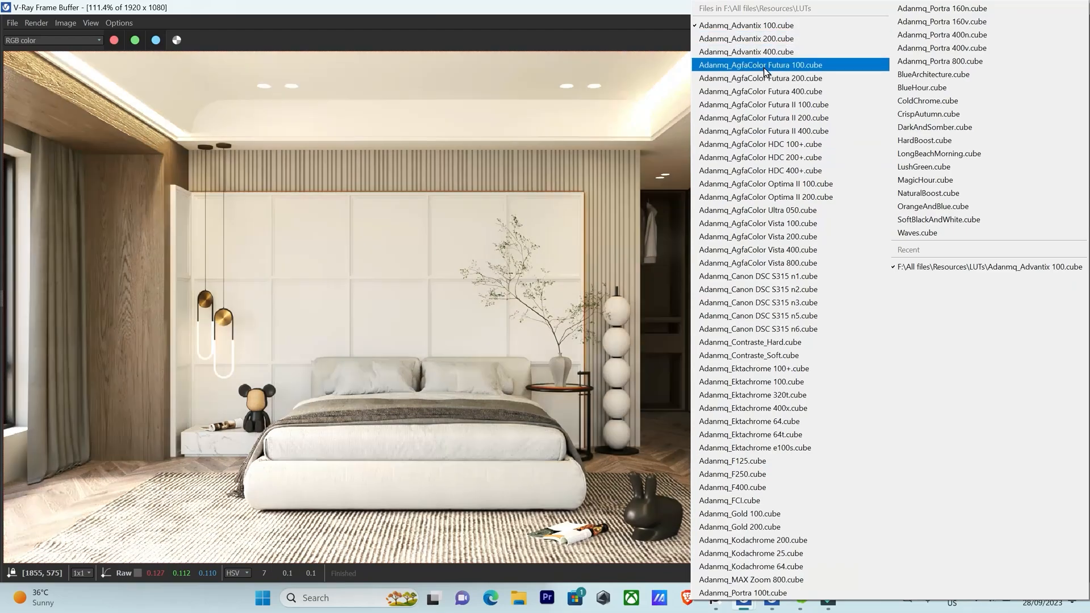
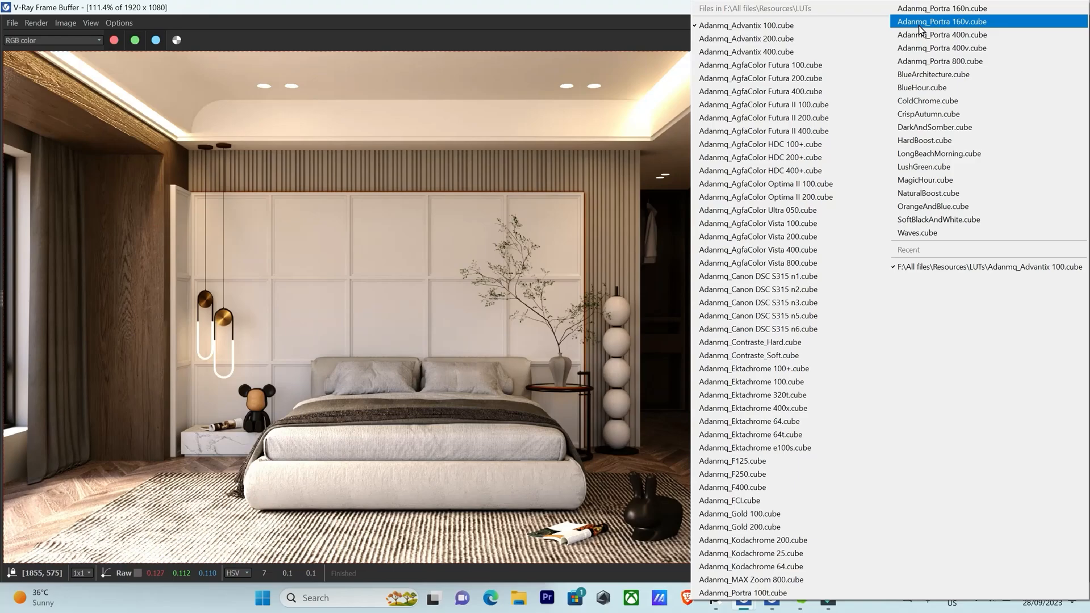
left_click(919, 23)
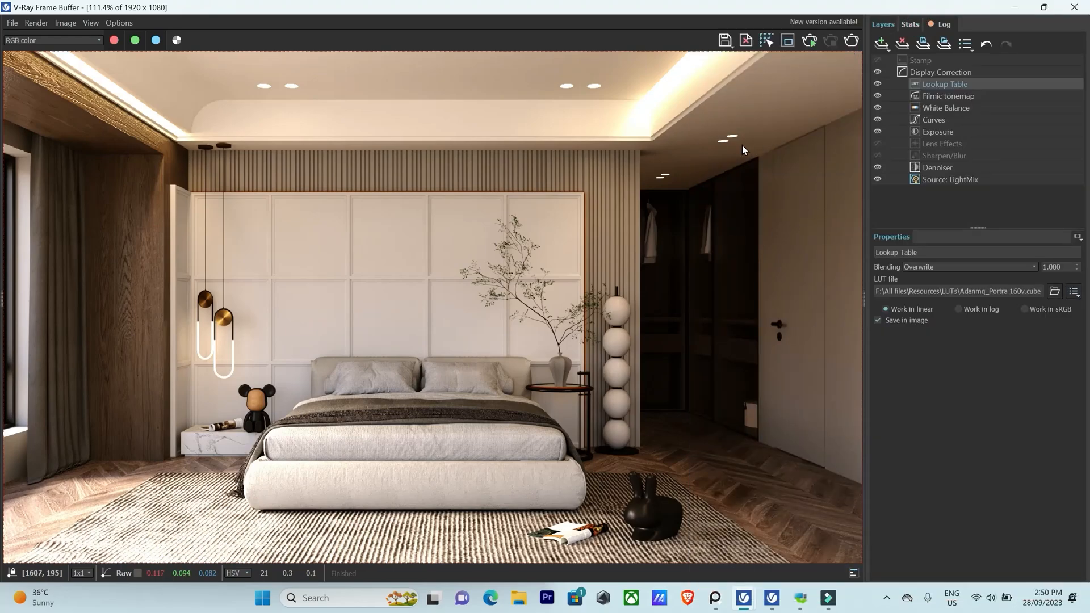
double_click(1056, 267)
type("0.5")
key("Return")
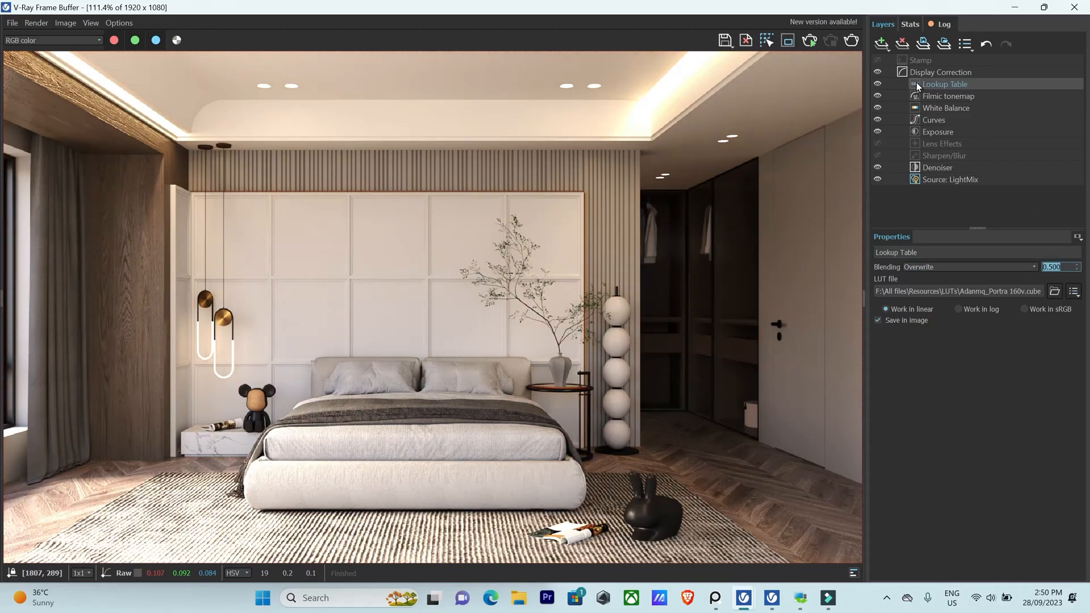
Add a second Lookup Table layer and assign it Adanmq_Advantix 400.cube from the same LUTs folder.
left_click(881, 45)
left_click(895, 79)
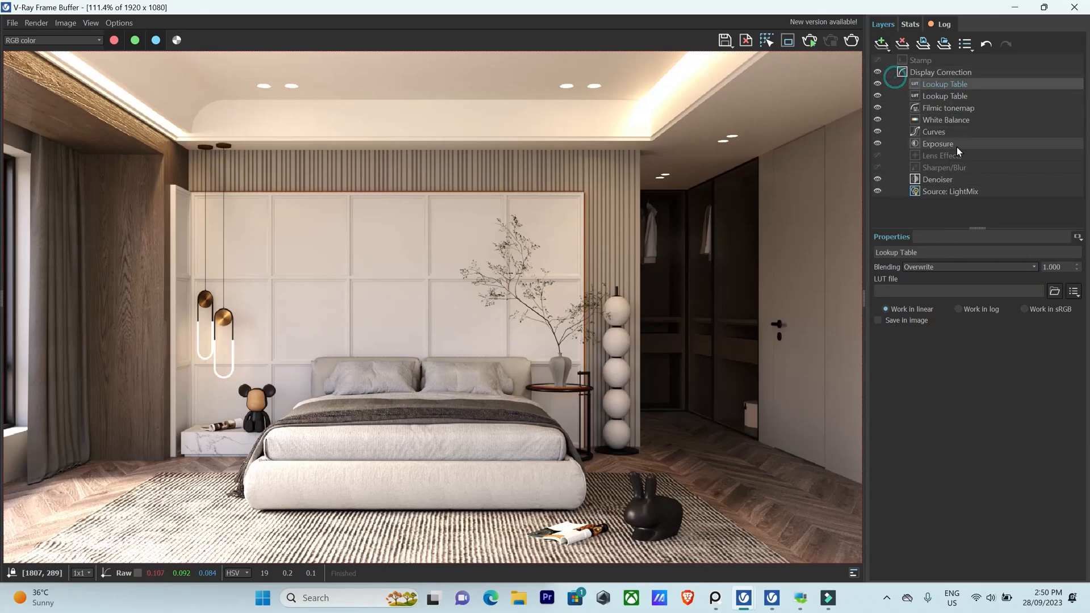
left_click(1054, 291)
left_click(220, 118)
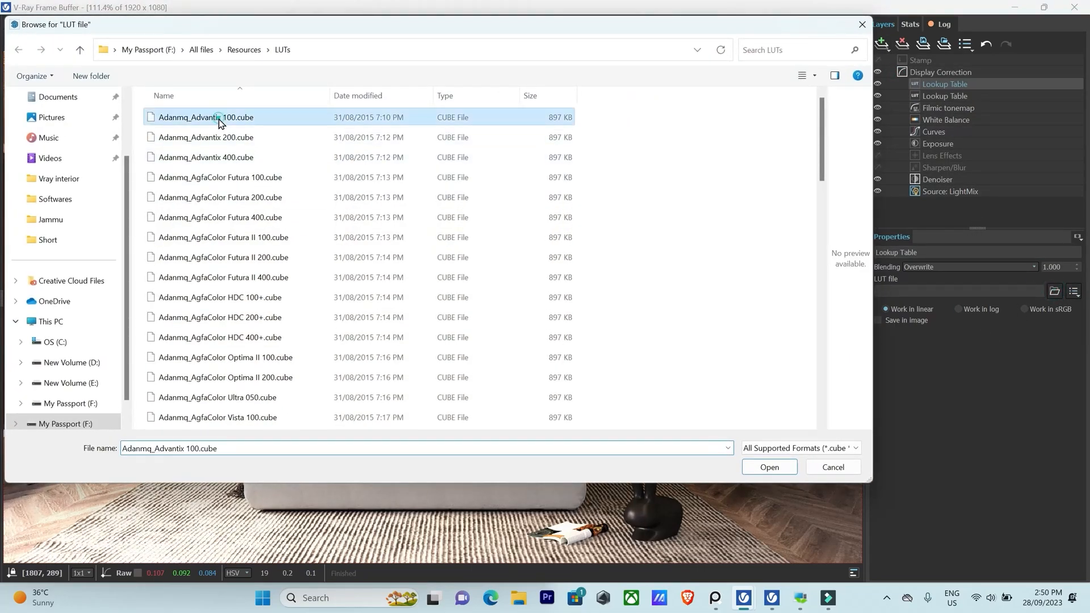
double_click(220, 118)
left_click(1073, 292)
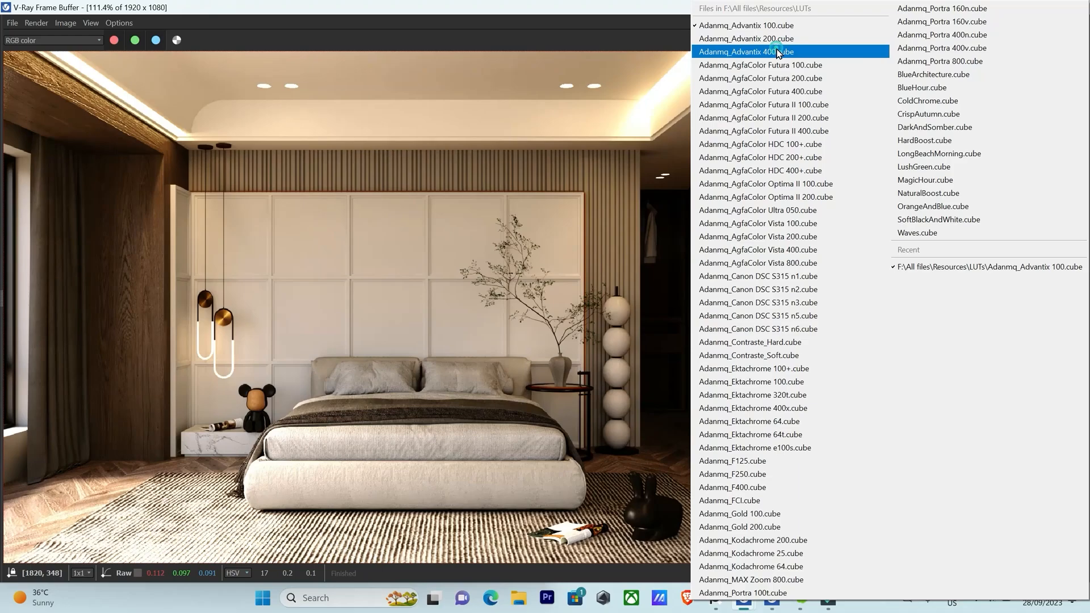
left_click(777, 52)
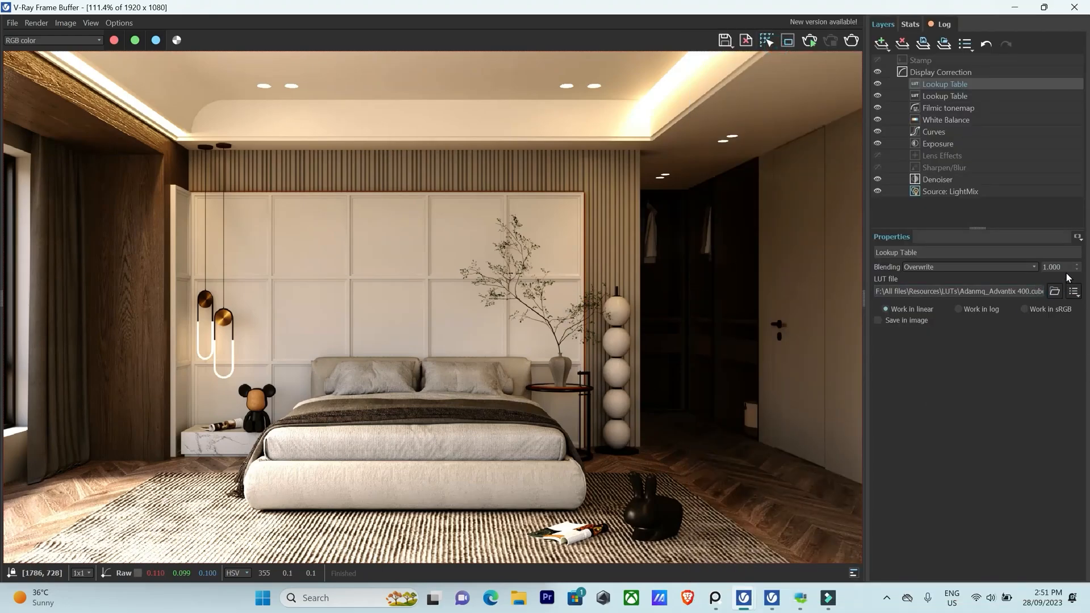
Set the second Lookup Table layer's blending to 0.5 and compare the image with both lookup layers off and on.
left_click_drag(1066, 267, 1037, 271)
type(".5")
key("Return")
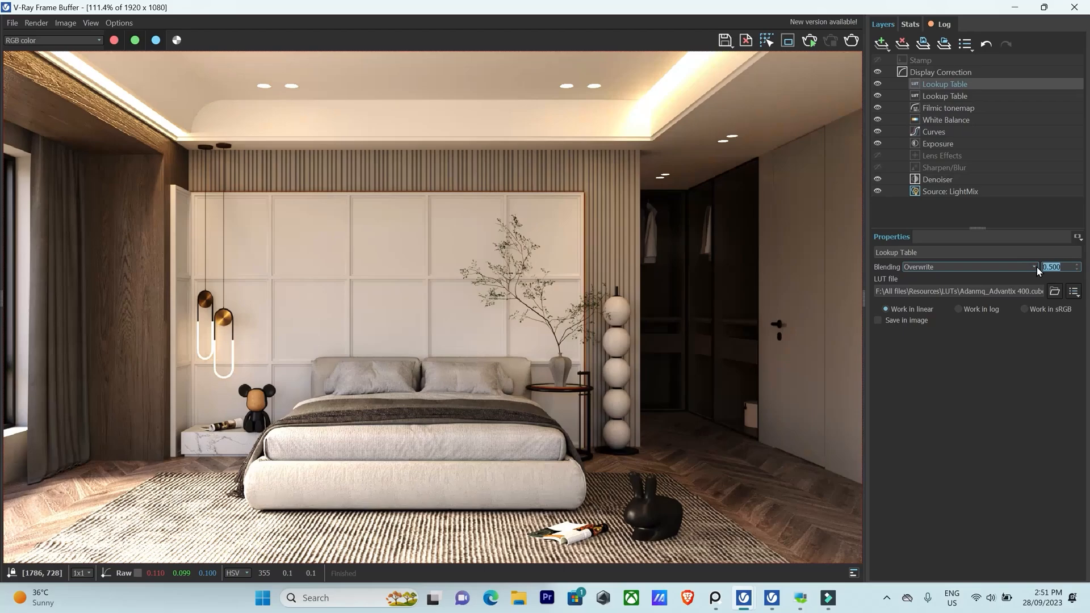
left_click(878, 83)
left_click(878, 96)
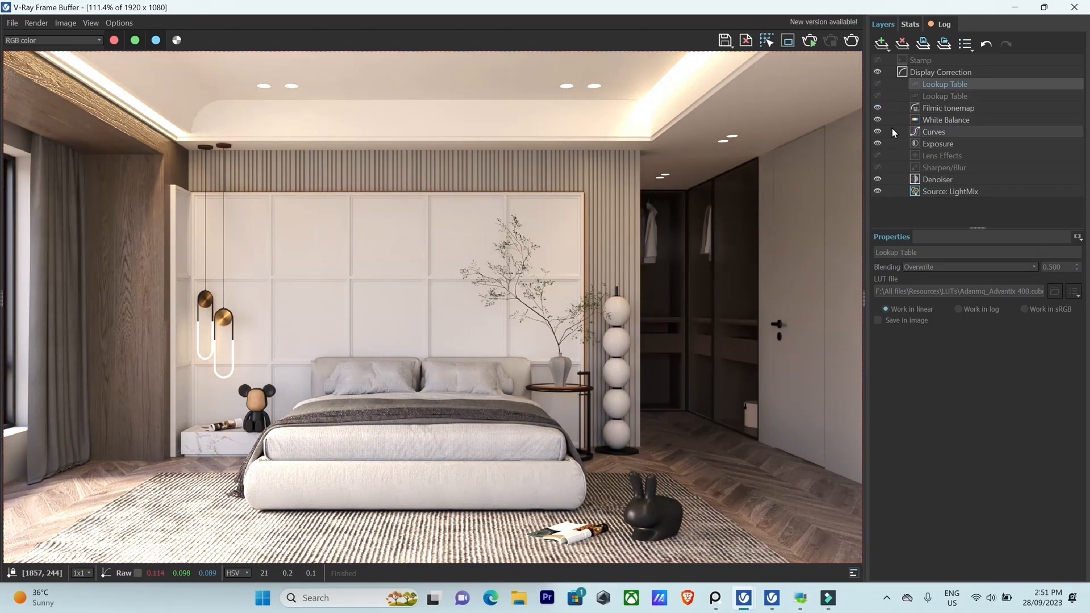
left_click(878, 95)
left_click(880, 85)
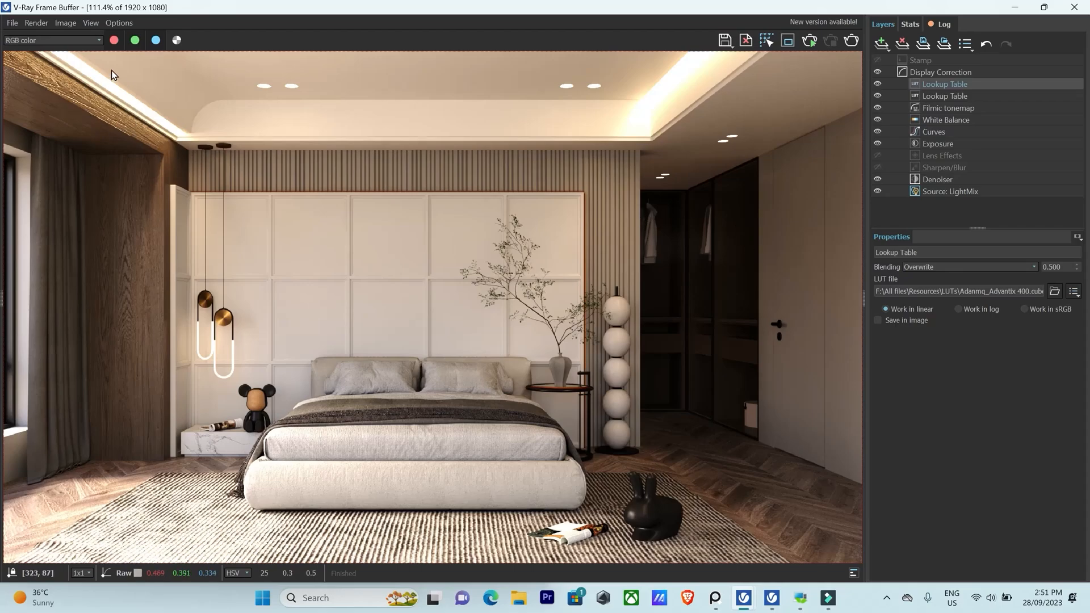
Save the current channel as a PNG named "Interior image" in the Vray interior folder.
left_click(14, 23)
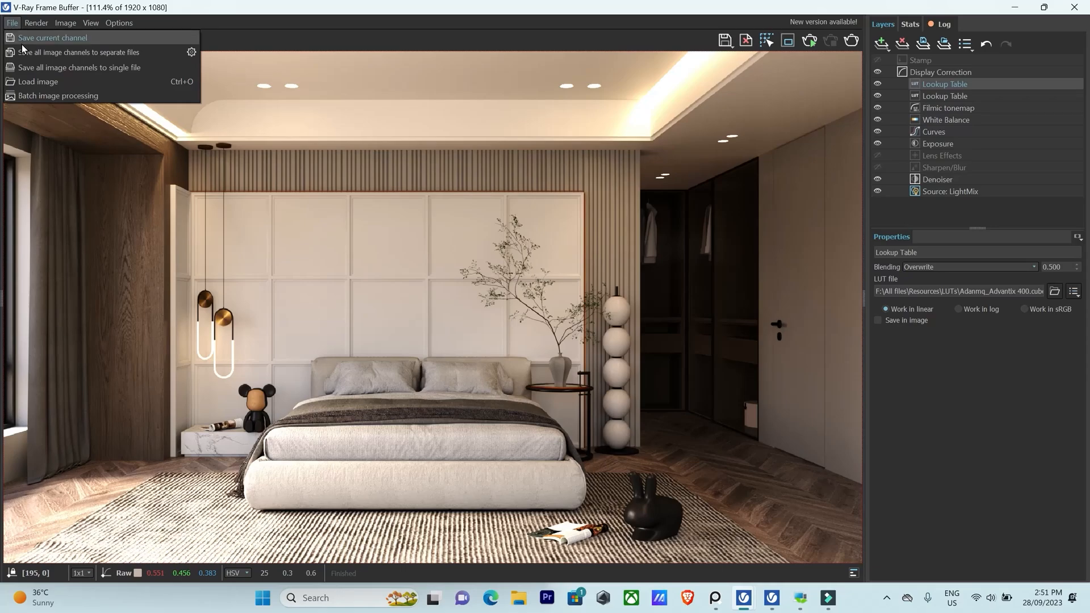
left_click(21, 44)
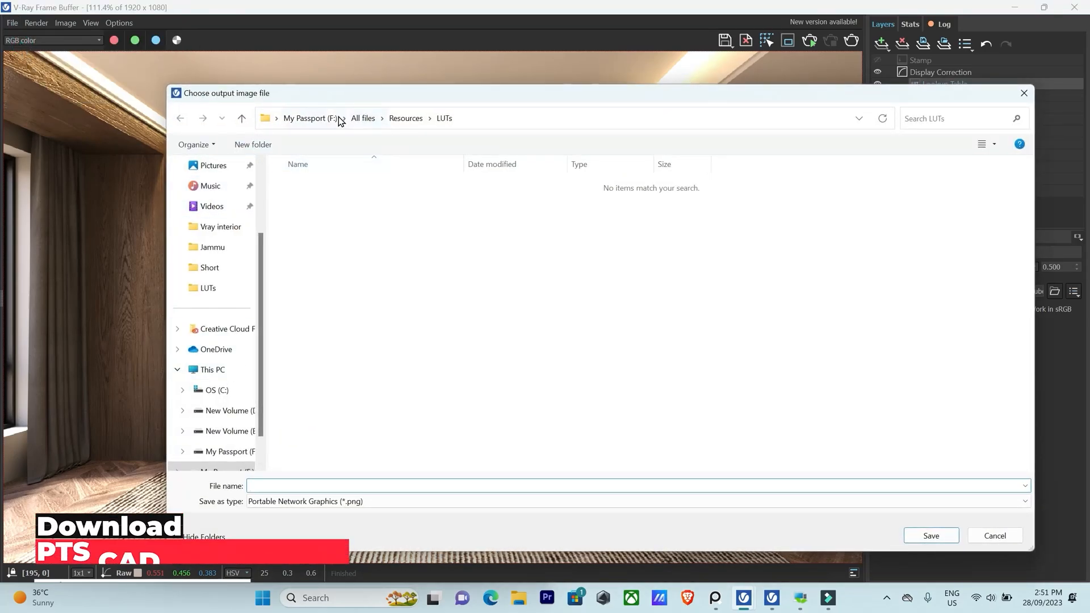
scroll(227, 412, "down", 1)
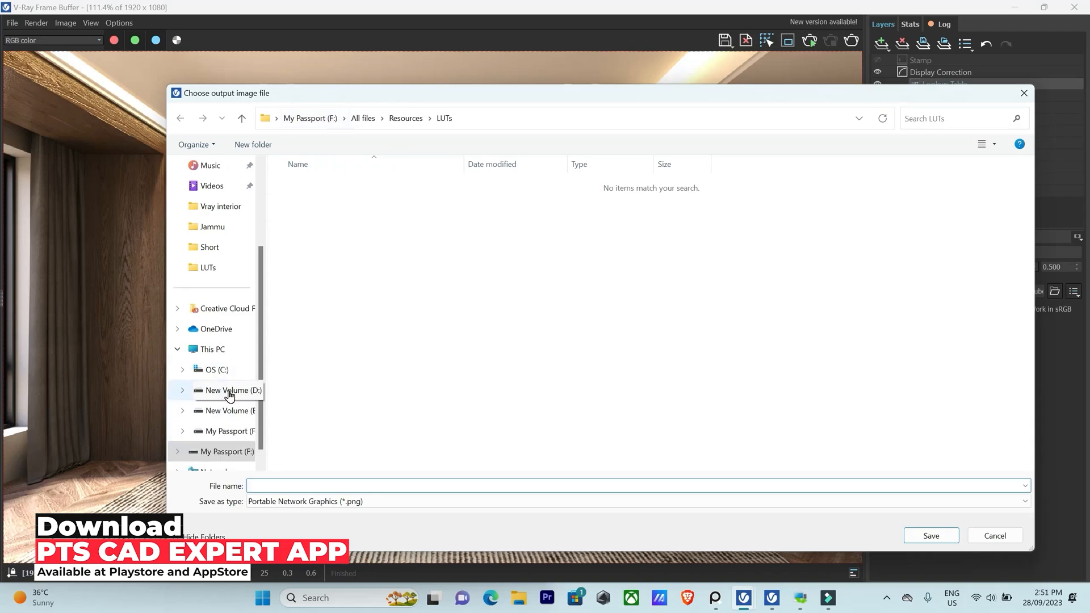
left_click(229, 389)
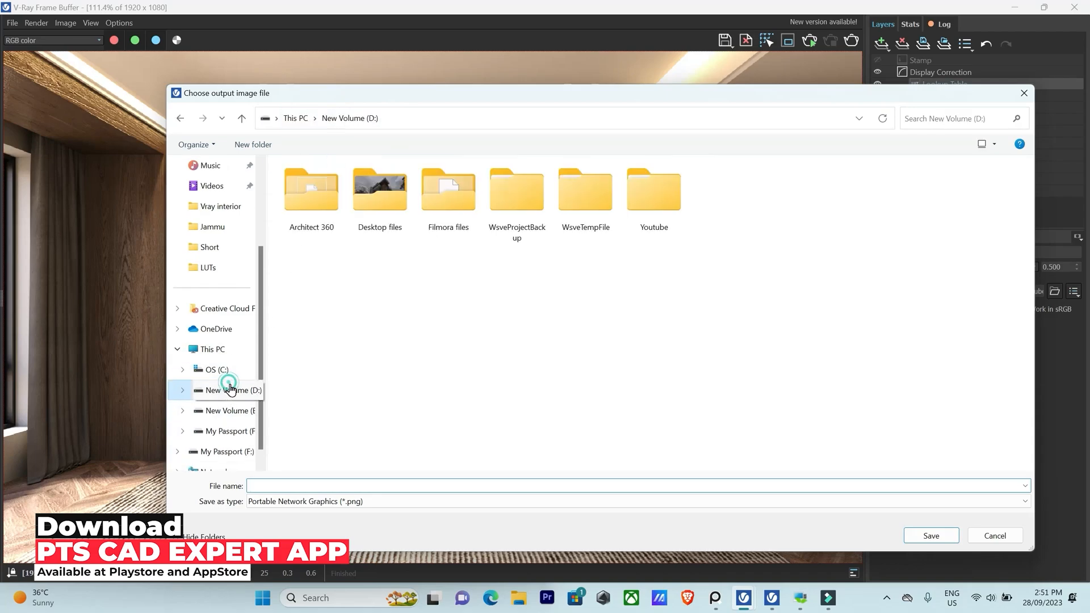
left_click(221, 206)
left_click(392, 486)
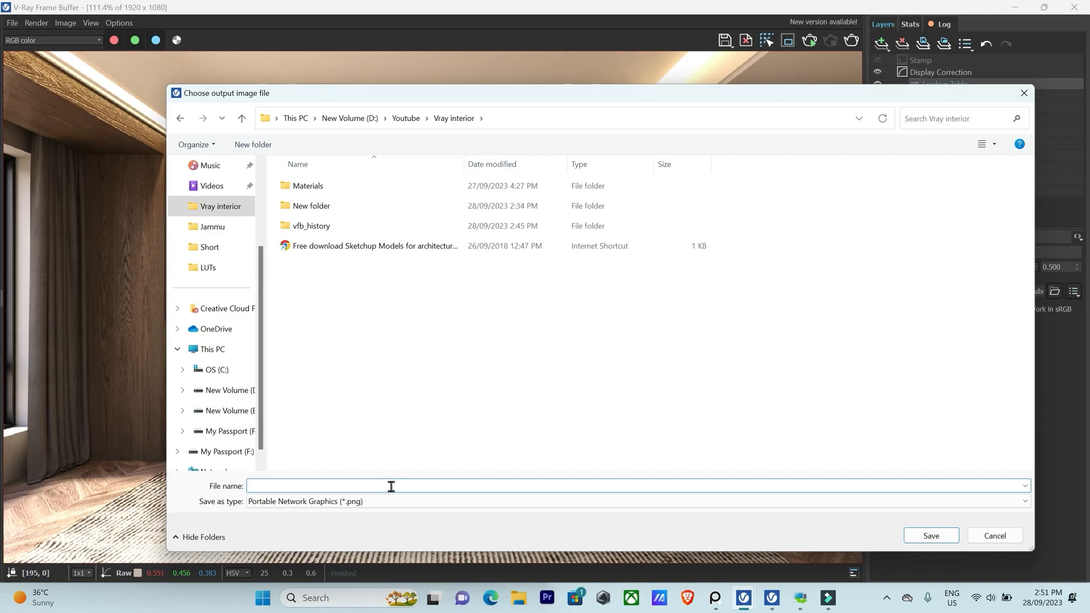
type("Int")
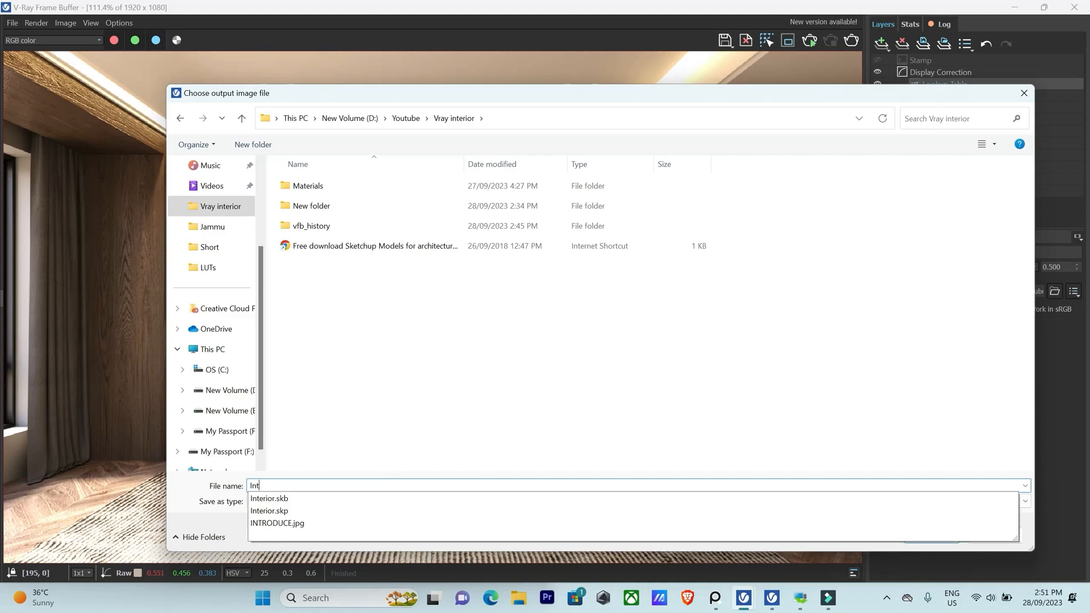
type("erior image")
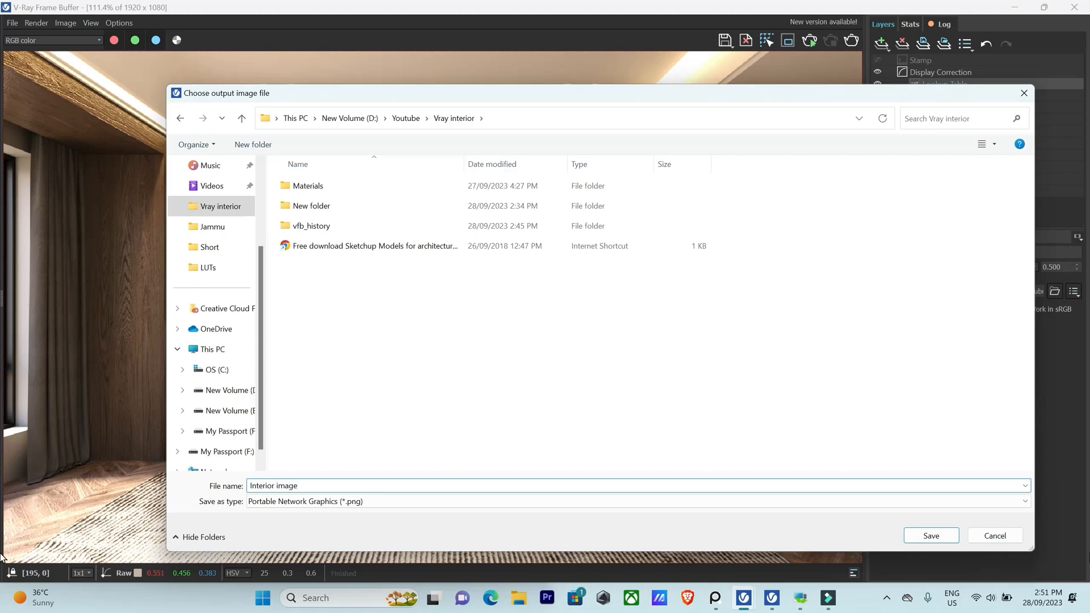
left_click(939, 539)
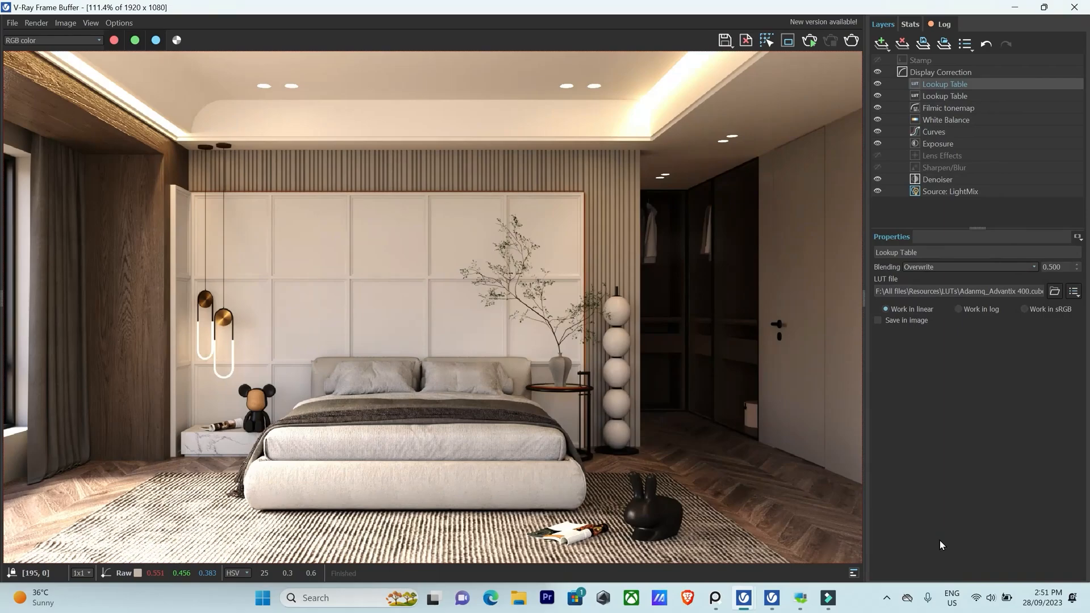